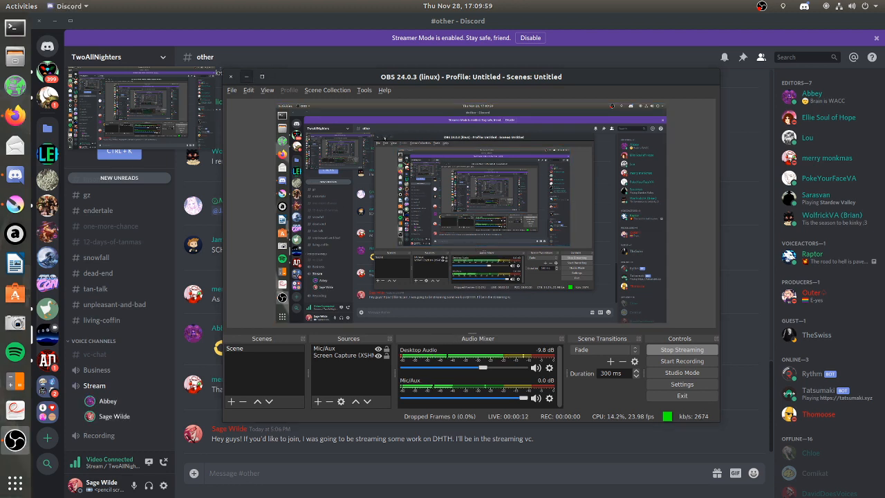
Minimize the OBS and Discord windows to switch to Krita, enlarge the toolbox and activate the Zoom tool.
click(245, 76)
click(55, 21)
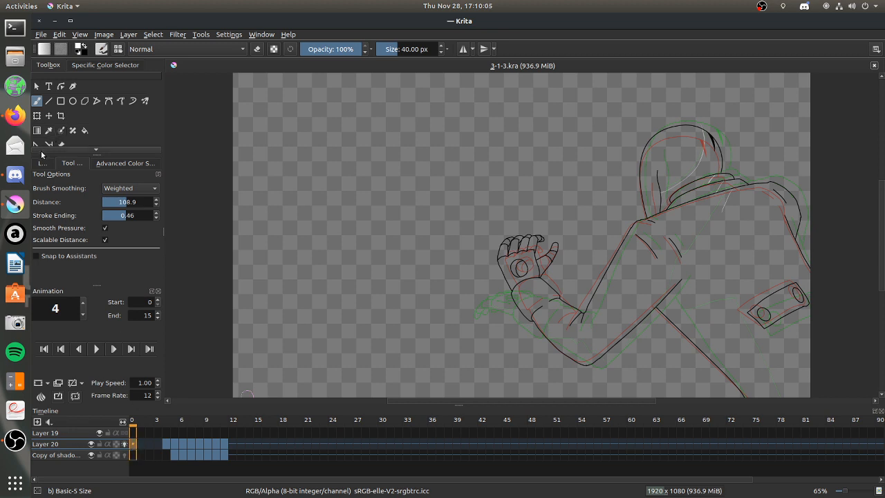
drag(96, 152, 96, 186)
click(37, 174)
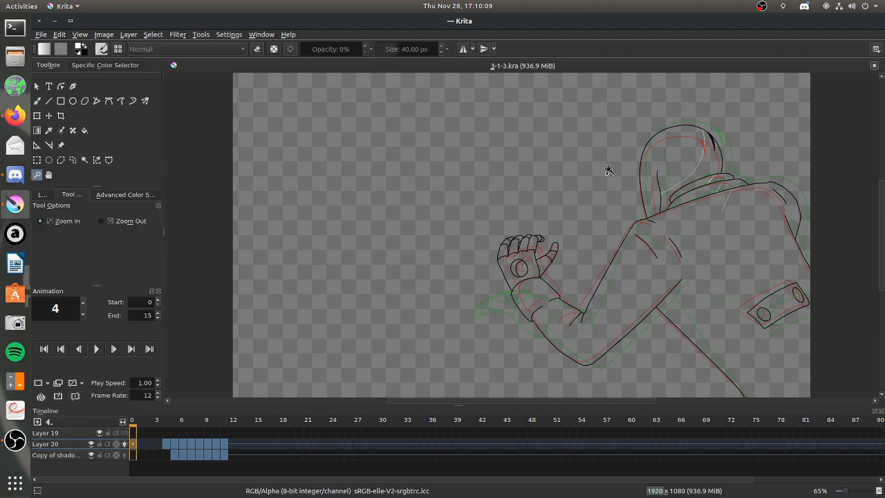
drag(544, 147, 812, 391)
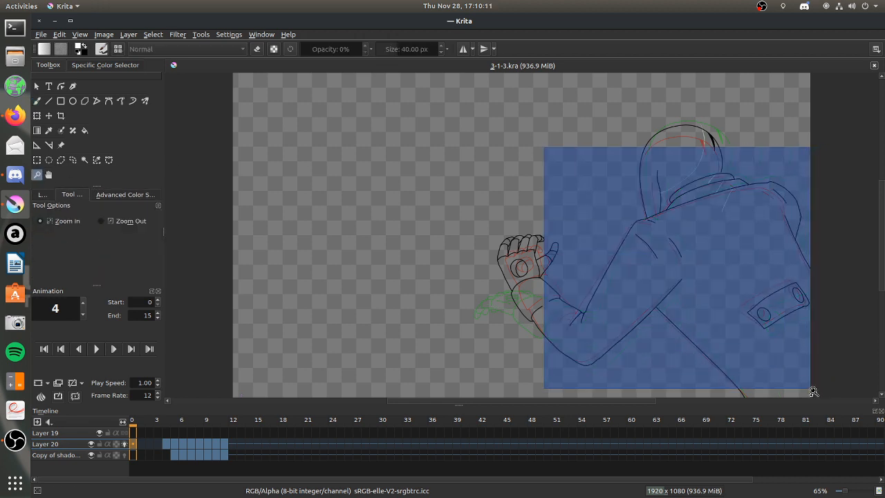
drag(779, 366, 779, 367)
drag(394, 134, 694, 368)
drag(399, 190, 471, 237)
drag(428, 212, 485, 249)
ctrl+click(519, 224)
drag(272, 108, 675, 340)
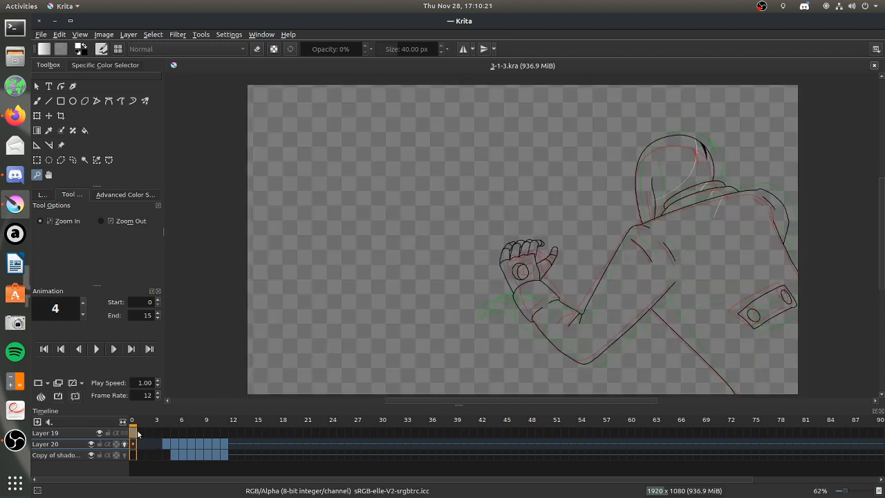
Show the layer list, collapse the Layer 19 group, enlarge the list and select the lineart-1 layer.
click(42, 196)
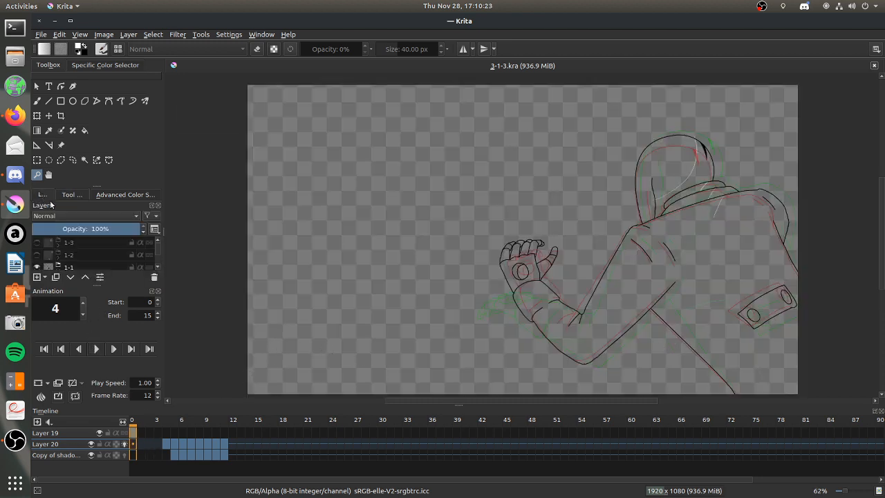
drag(158, 253, 157, 252)
click(158, 268)
click(157, 266)
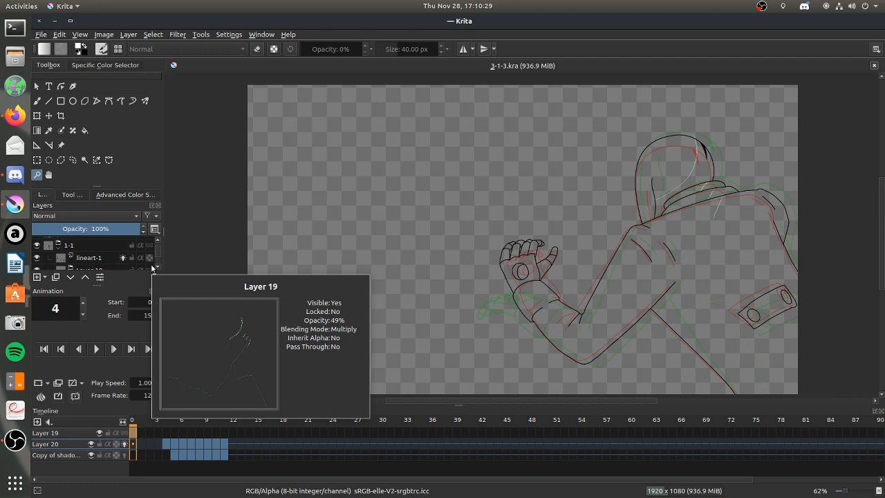
click(158, 267)
click(158, 268)
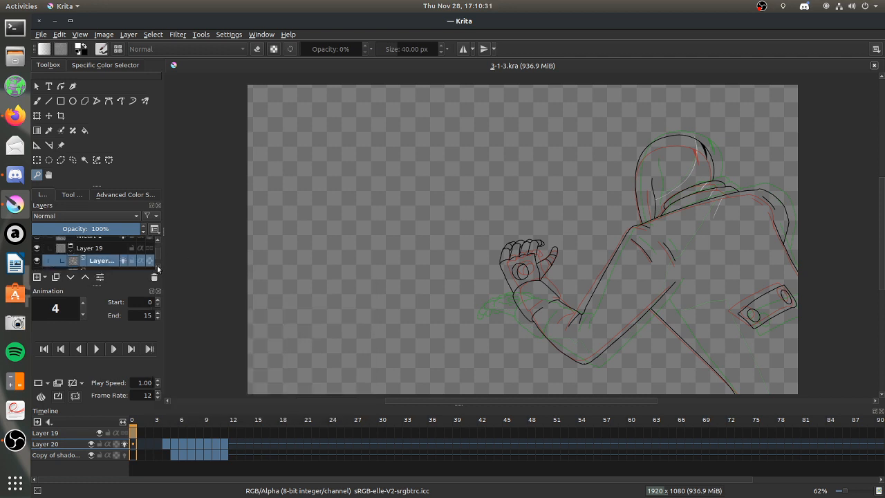
click(70, 249)
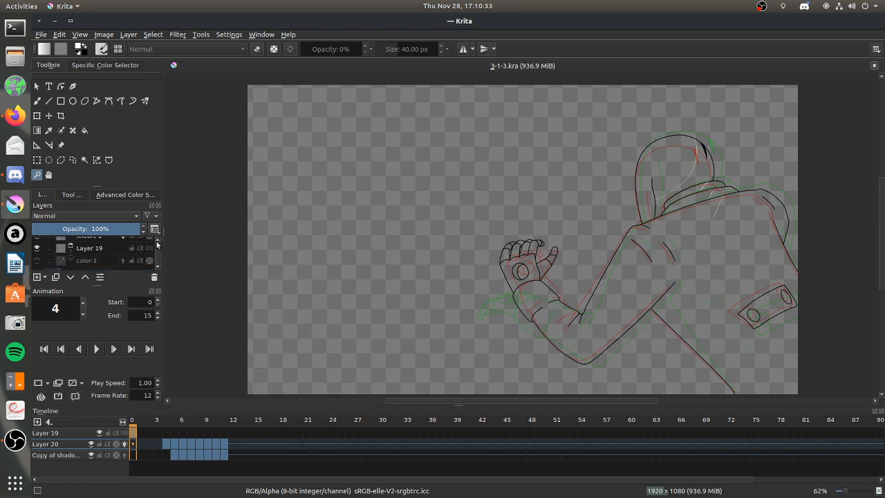
drag(96, 284, 98, 315)
scroll(156, 263, up, 2)
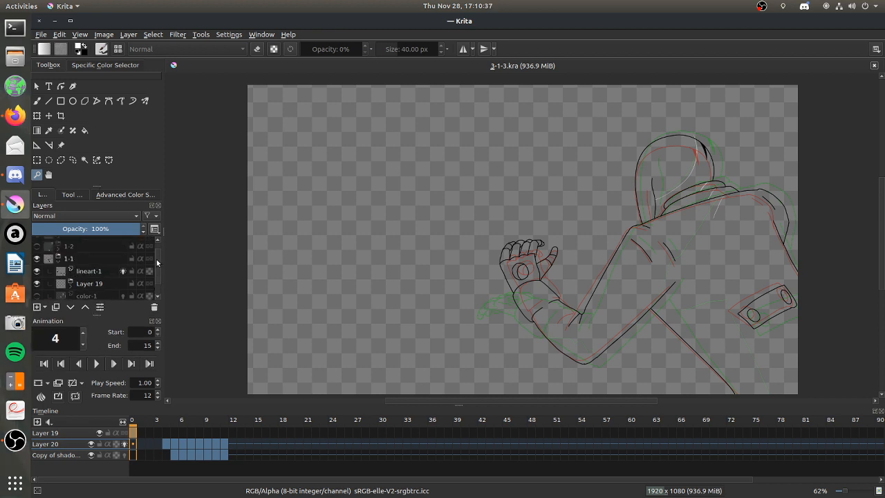
click(89, 275)
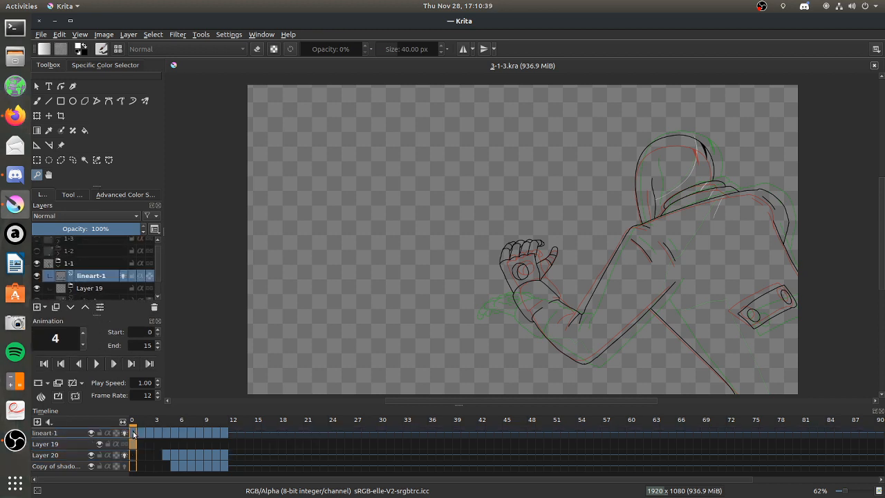
Play back the animation, stop it and go to frame 4 in the timeline.
click(97, 364)
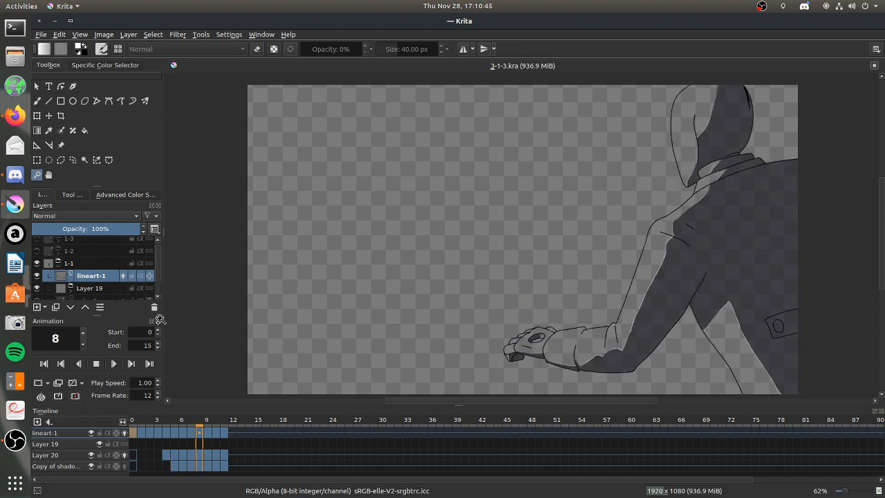
click(97, 364)
click(162, 472)
mouse_move(164, 465)
mouse_down()
mouse_move(158, 455)
mouse_move(166, 466)
mouse_move(165, 457)
mouse_up()
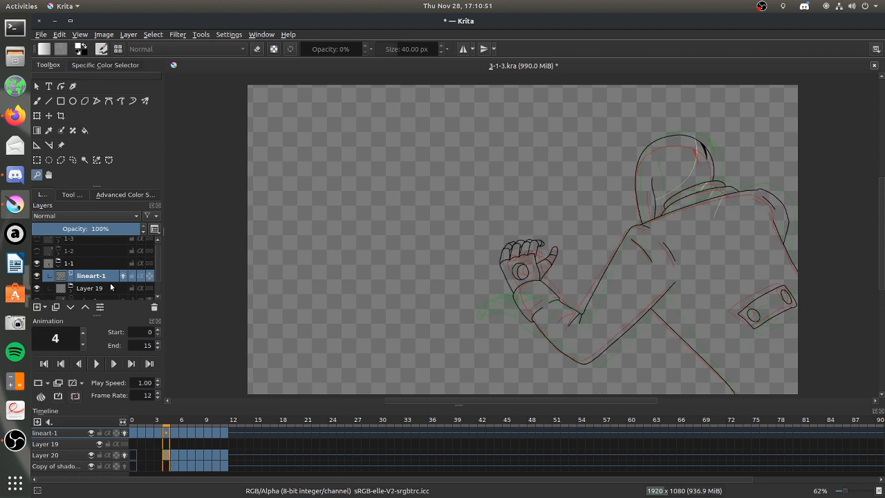
Zoom in on the figure's torso and activate the Freehand Brush tool.
drag(585, 169, 829, 341)
click(37, 100)
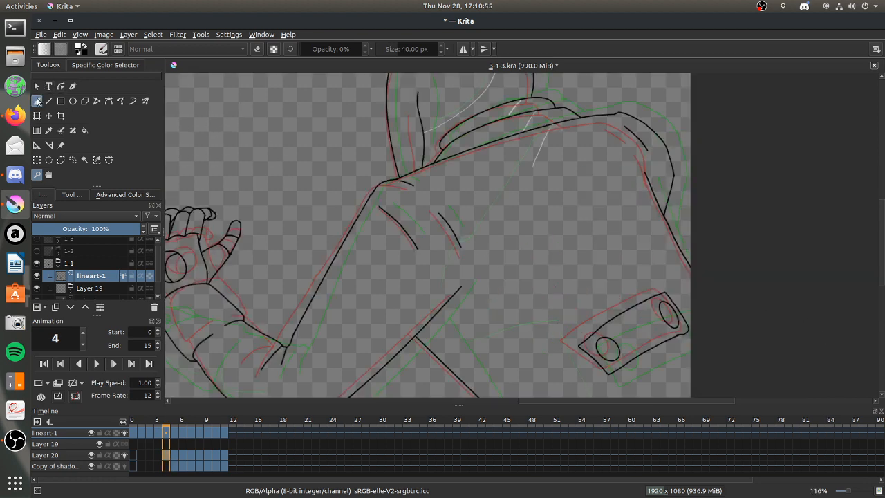
click(75, 194)
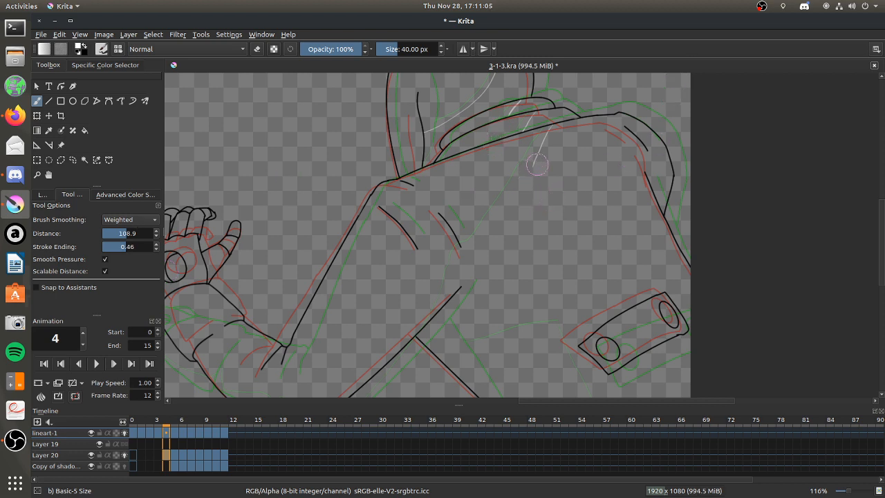
click(37, 174)
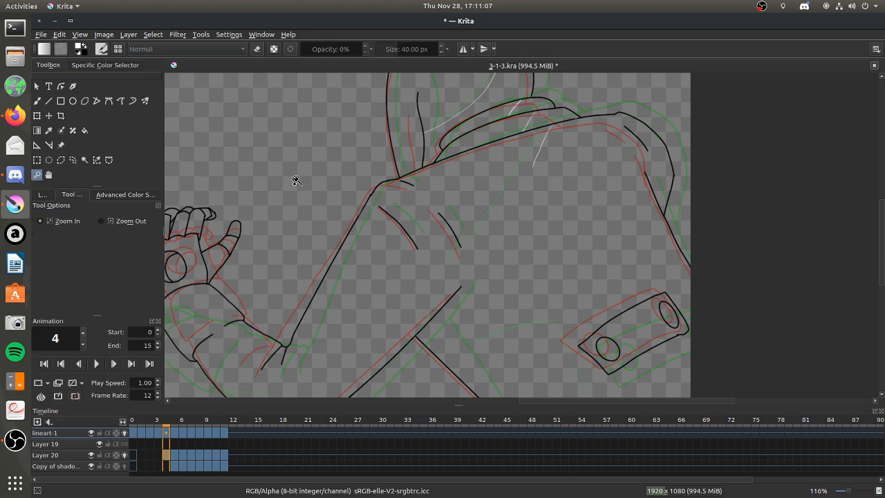
drag(374, 125, 692, 302)
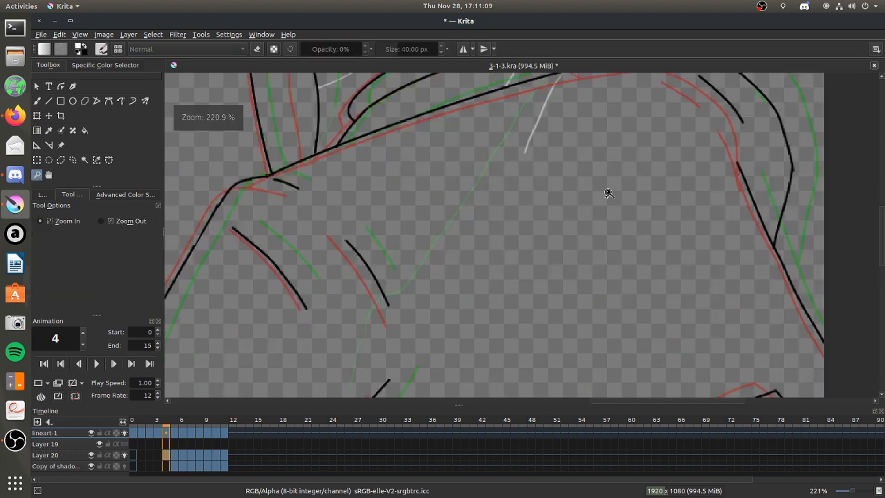
click(38, 101)
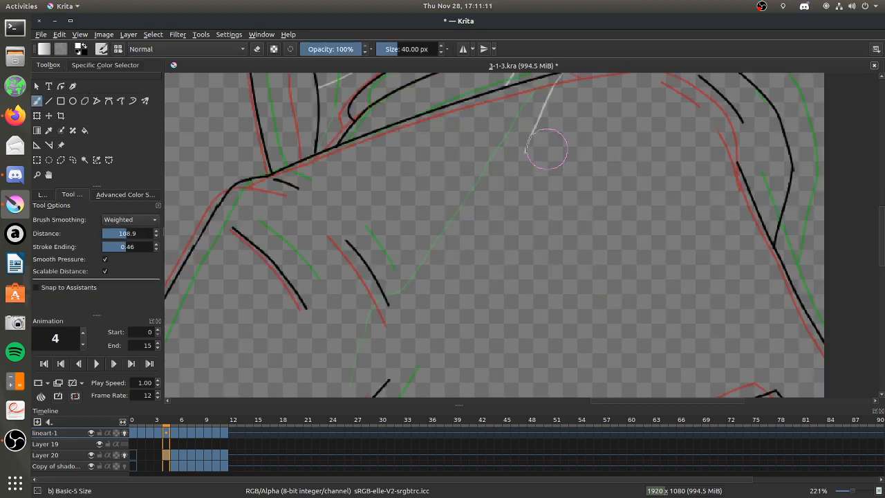
Undo the test strokes, expand the Layer 19 group and make Layer 20 the active layer.
drag(521, 159, 519, 164)
key(ctrl+z)
click(44, 195)
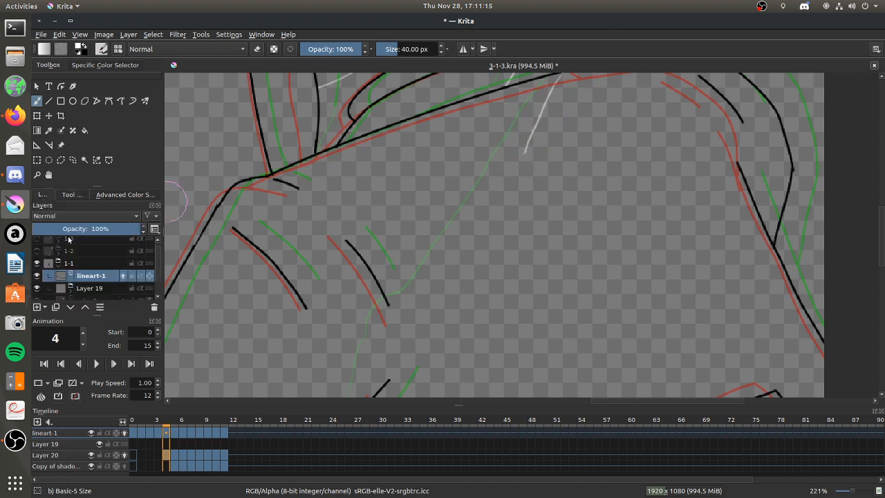
click(82, 286)
scroll(157, 256, down, 1)
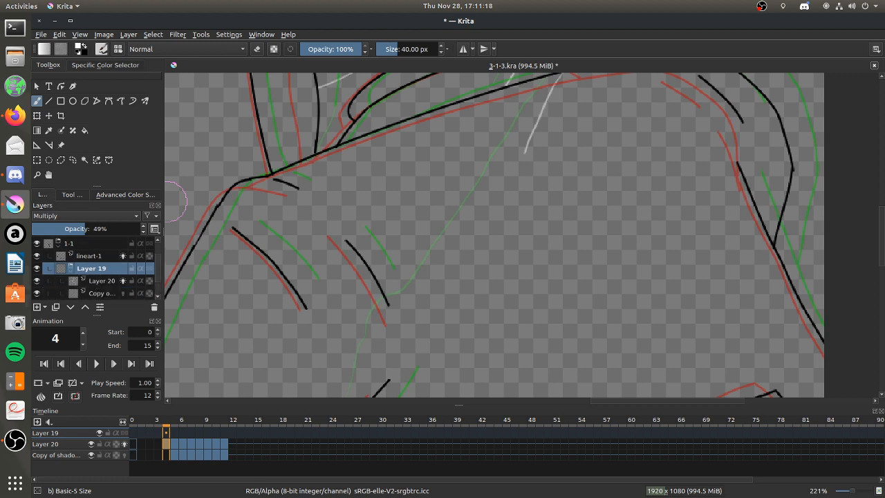
click(104, 279)
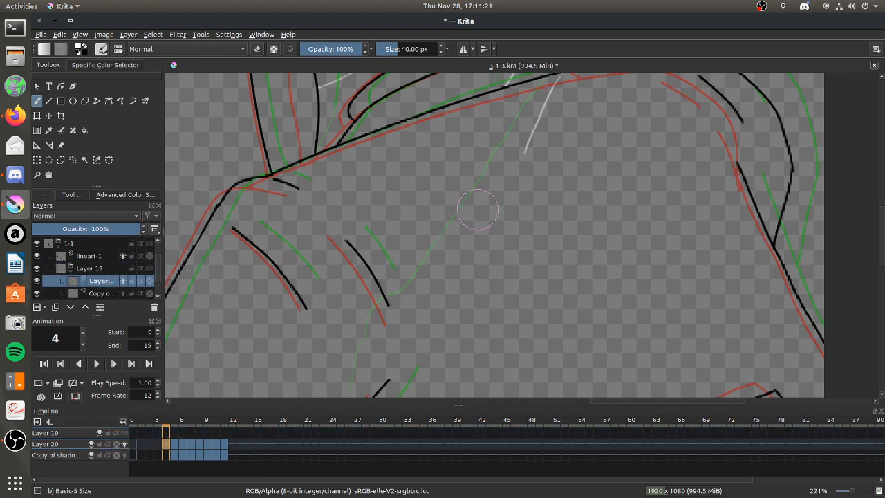
mouse_move(611, 153)
mouse_down()
mouse_move(540, 211)
mouse_move(632, 280)
mouse_move(725, 235)
mouse_move(691, 201)
mouse_move(601, 165)
mouse_up()
key(ctrl+z)
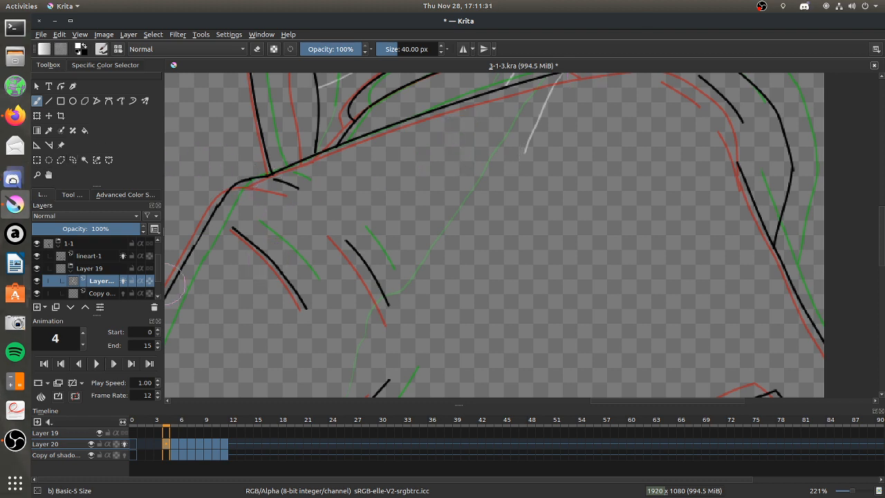
Switch to Discord, stop the screen share in the Stream voice channel and return to Krita.
click(15, 174)
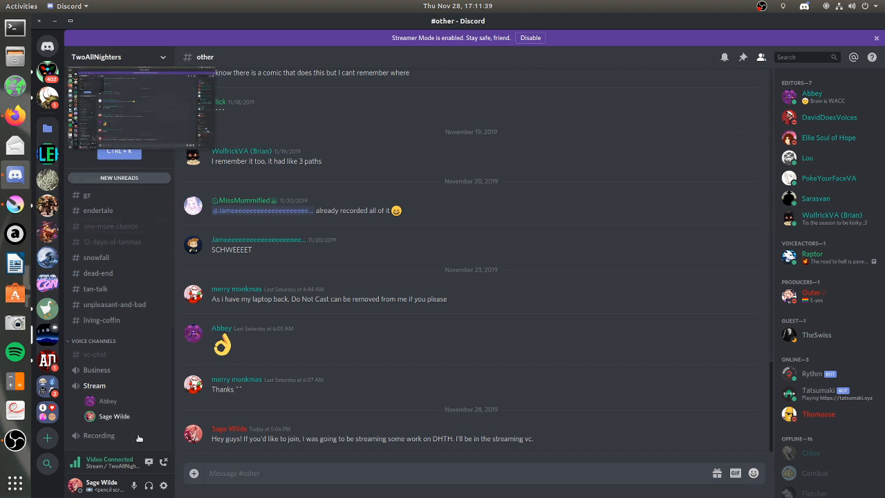
drag(207, 149, 161, 381)
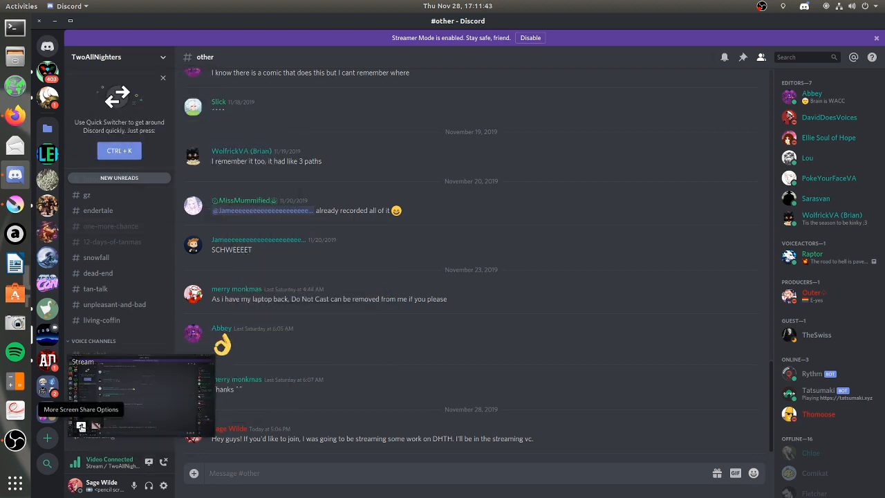
right_click(83, 428)
click(119, 455)
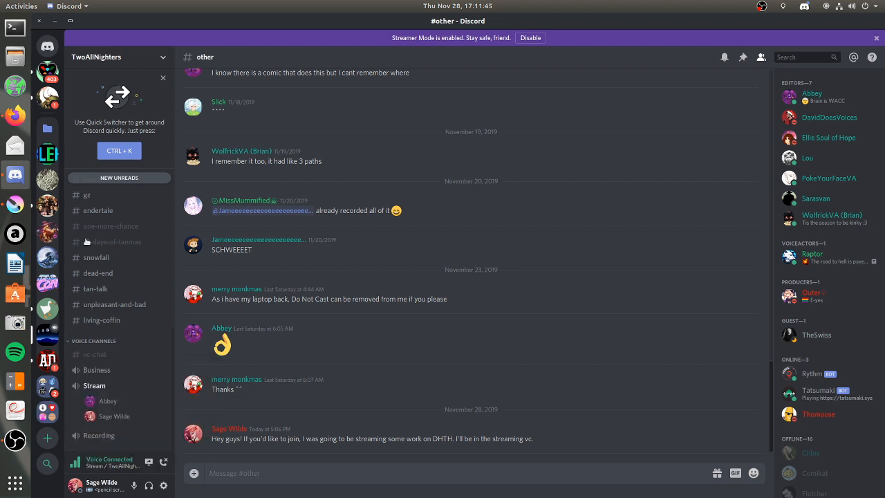
click(15, 204)
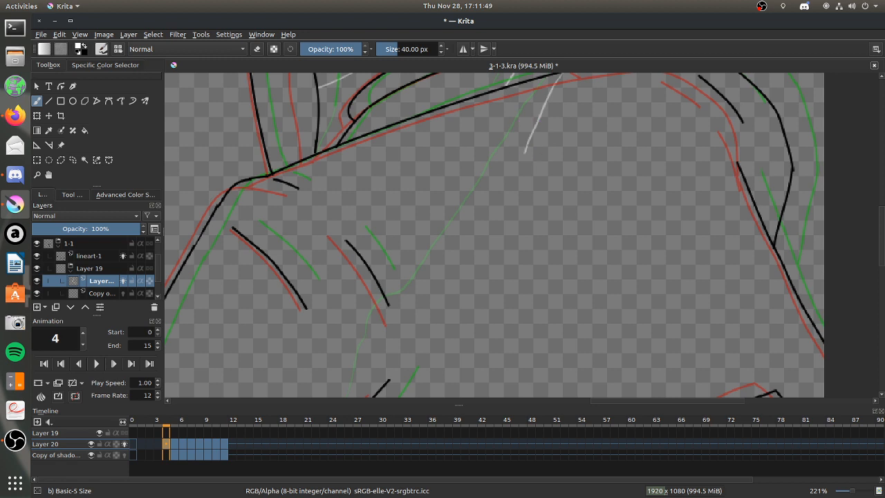
Extend the white shading line diagonally down the torso on Layer 20 and change the brush smoothing mode.
drag(512, 177, 500, 194)
drag(480, 218, 456, 247)
click(72, 194)
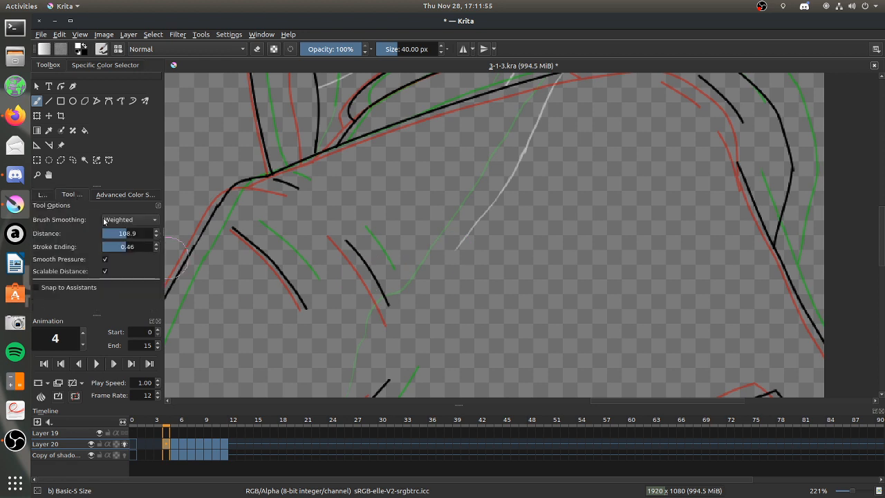
click(129, 220)
click(119, 206)
click(42, 194)
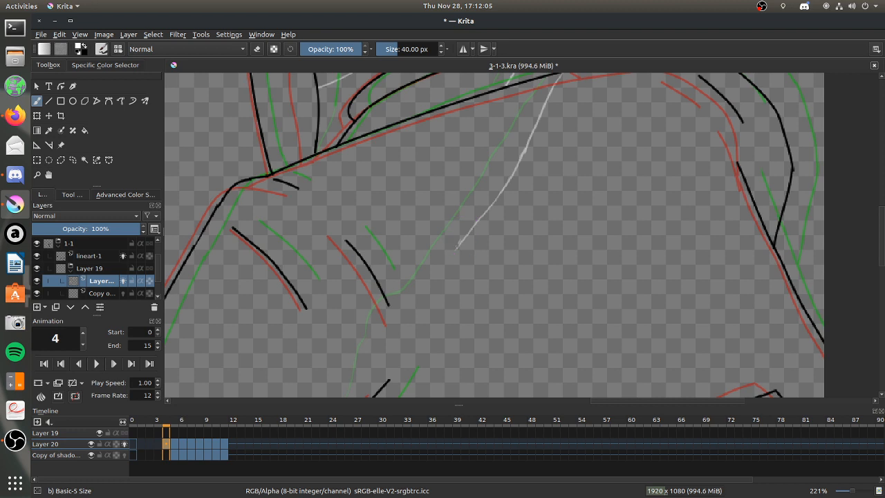
Continue the white shading line past the shoulder crease in short wavy strokes, undoing the strokes that miss.
key(ctrl+z)
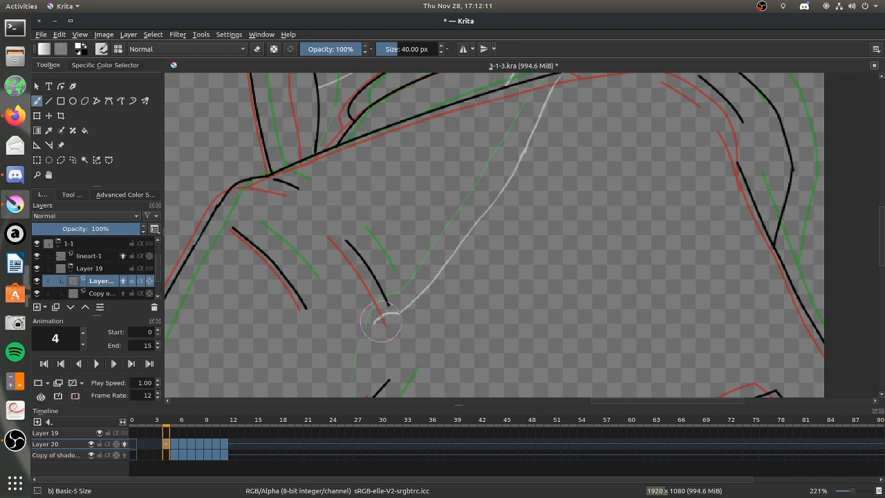
click(15, 115)
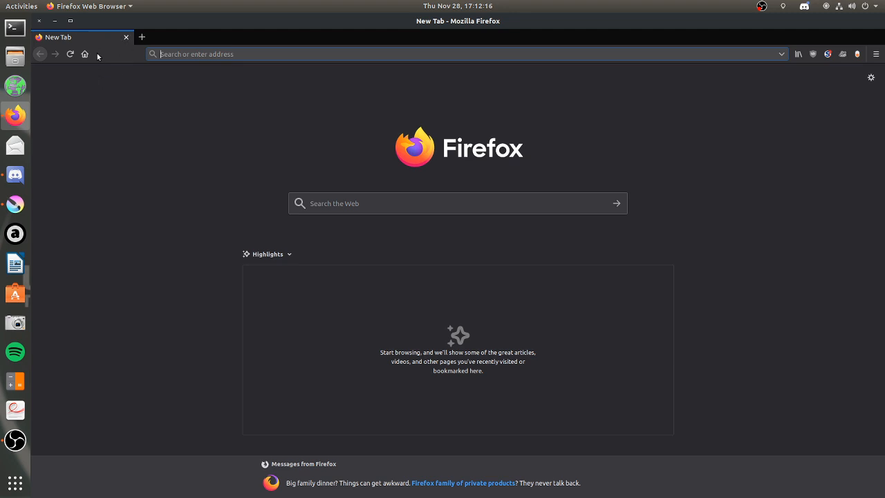
click(55, 21)
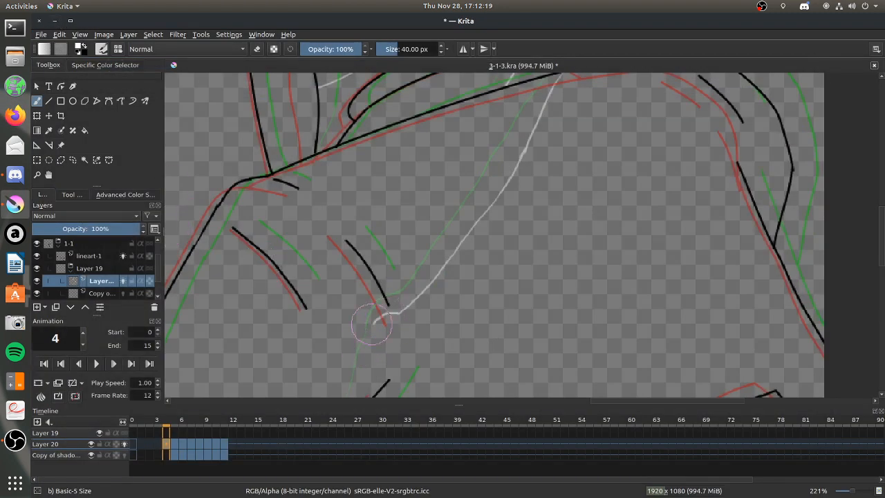
drag(376, 319, 366, 344)
key(ctrl+z)
drag(349, 357, 346, 378)
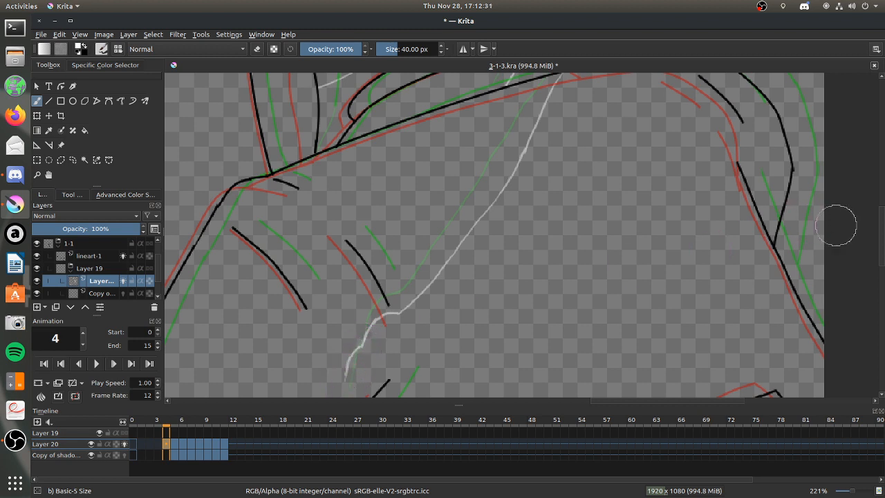
Extend the white shading line down to the black diagonal line below the creases and turn on eraser mode.
scroll(843, 242, down, 5)
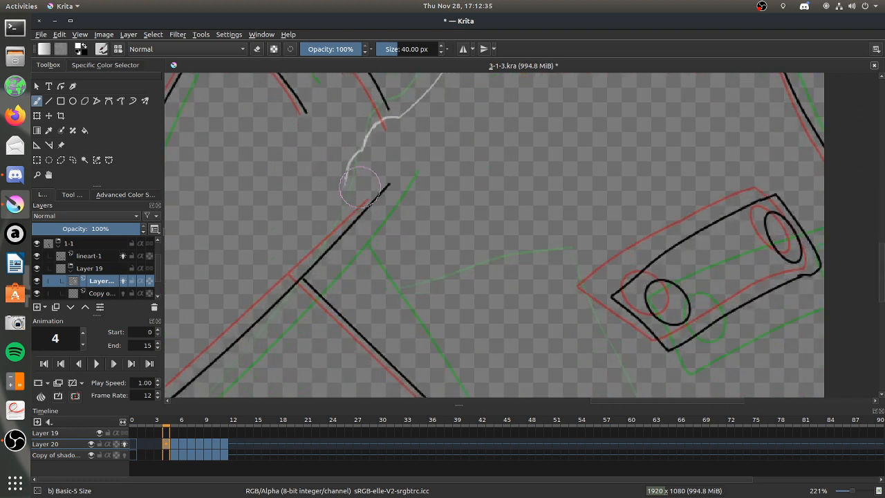
drag(606, 402, 546, 403)
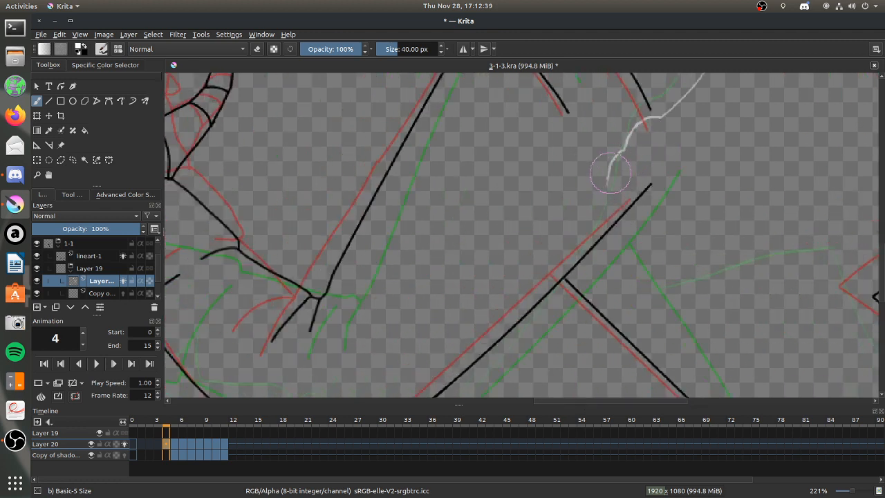
drag(603, 202, 589, 230)
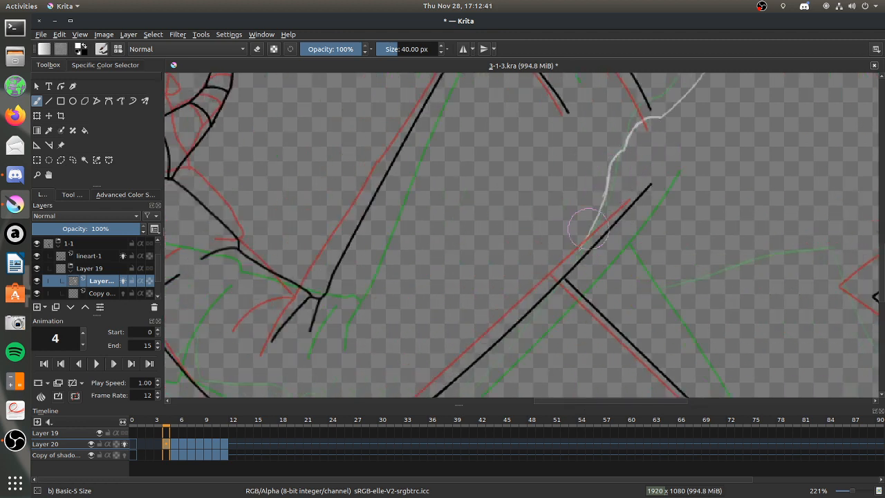
drag(575, 260, 571, 267)
click(256, 49)
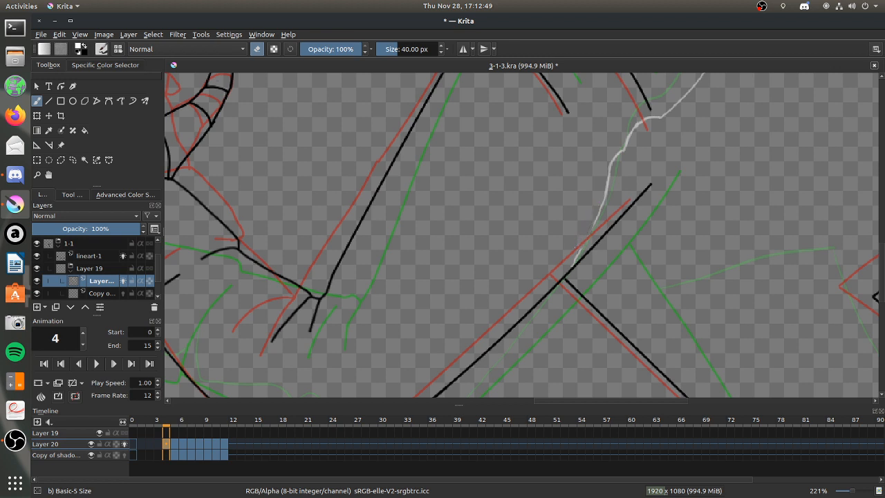
Finish the white shading line where it meets the black diagonal line, switching between brush and eraser mode.
click(257, 49)
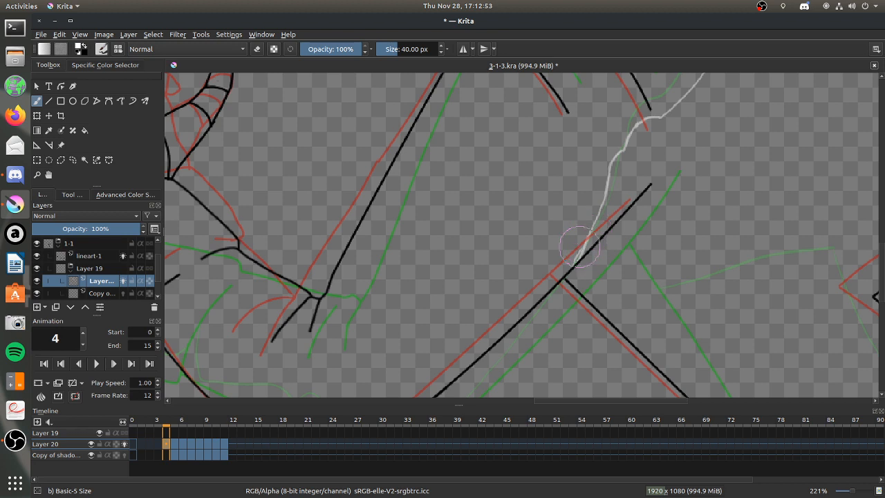
click(258, 49)
click(258, 49)
scroll(864, 269, down, 5)
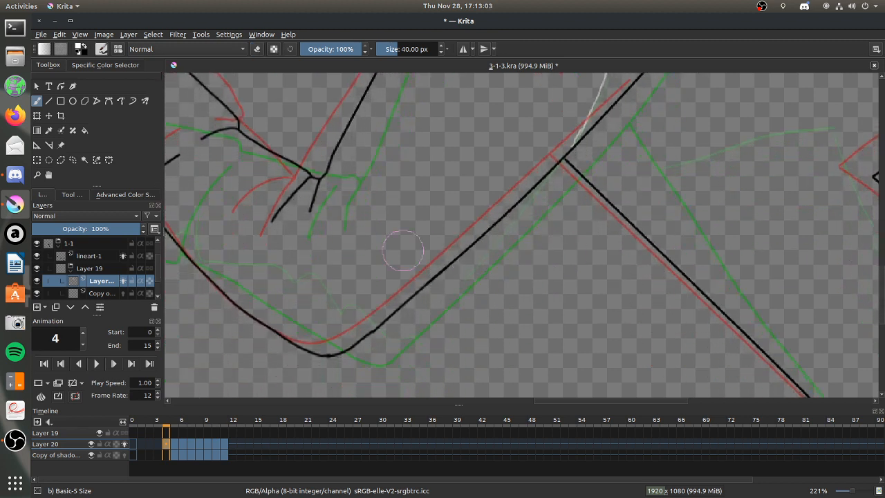
mouse_move(190, 245)
mouse_down()
mouse_move(254, 305)
mouse_move(266, 286)
mouse_move(288, 316)
mouse_move(290, 304)
mouse_move(310, 304)
mouse_move(329, 324)
mouse_move(353, 317)
mouse_move(308, 340)
mouse_move(291, 332)
mouse_move(401, 301)
mouse_up()
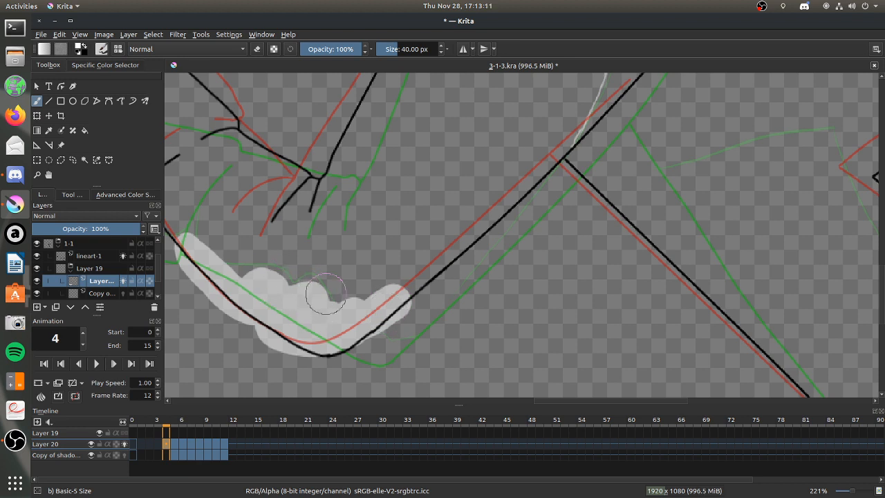
key(ctrl+z)
Draw a short white shading line at the cuff and a wavy one along the sleeve's lower bend on Layer 20, cleaning up stray strokes.
drag(606, 400, 573, 399)
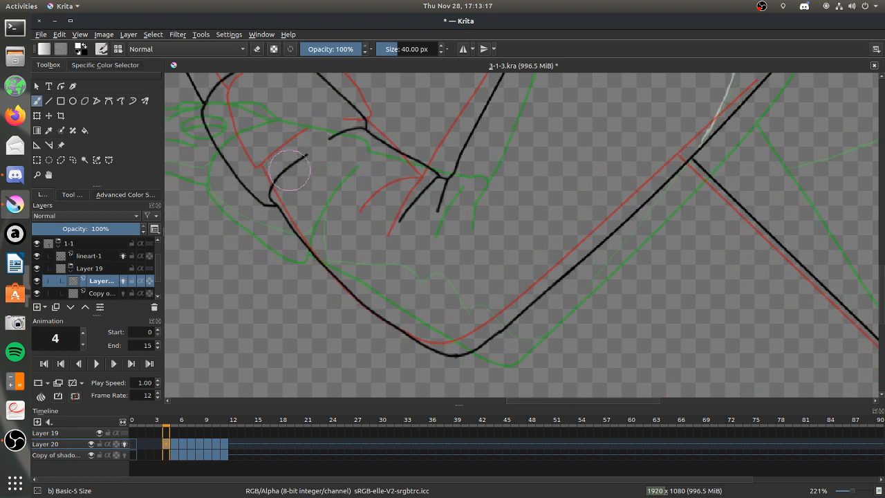
drag(289, 173, 286, 175)
drag(282, 215, 288, 204)
drag(349, 291, 357, 294)
key(ctrl+z)
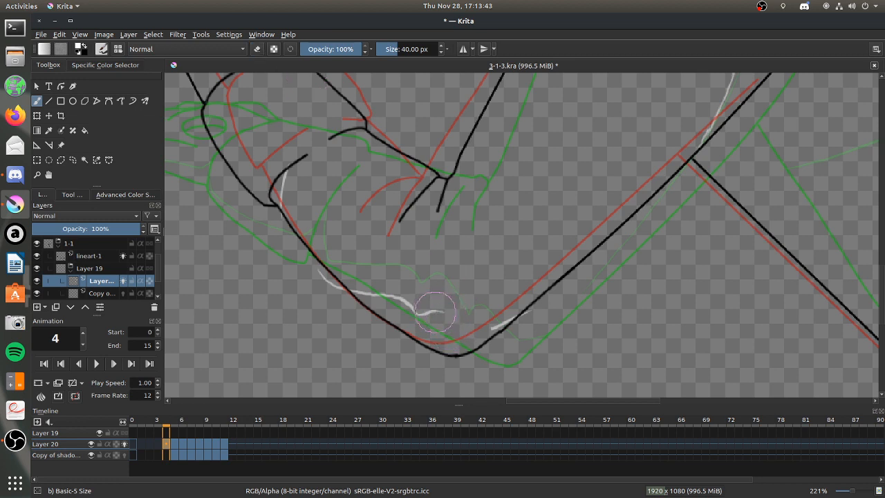
drag(446, 313, 454, 316)
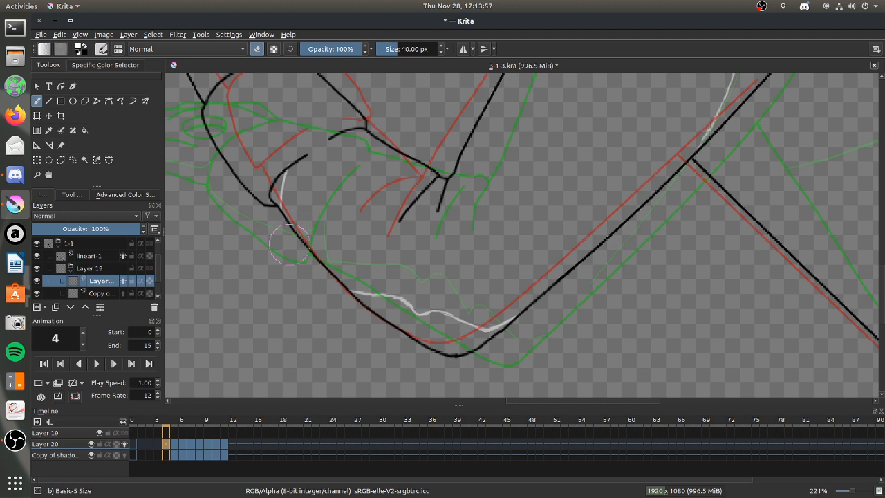
Switch to Files and open the Don't Have to Hide -- Animated! project folder under Videos, Work and TAN.
click(15, 58)
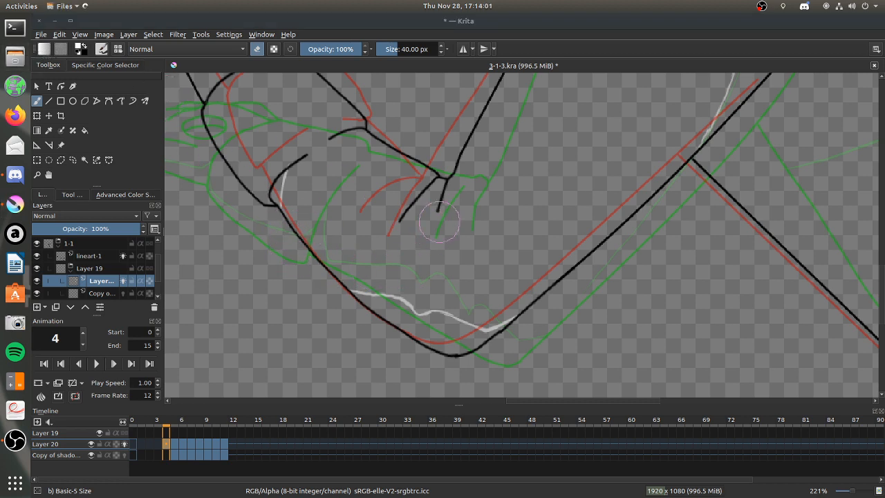
click(145, 253)
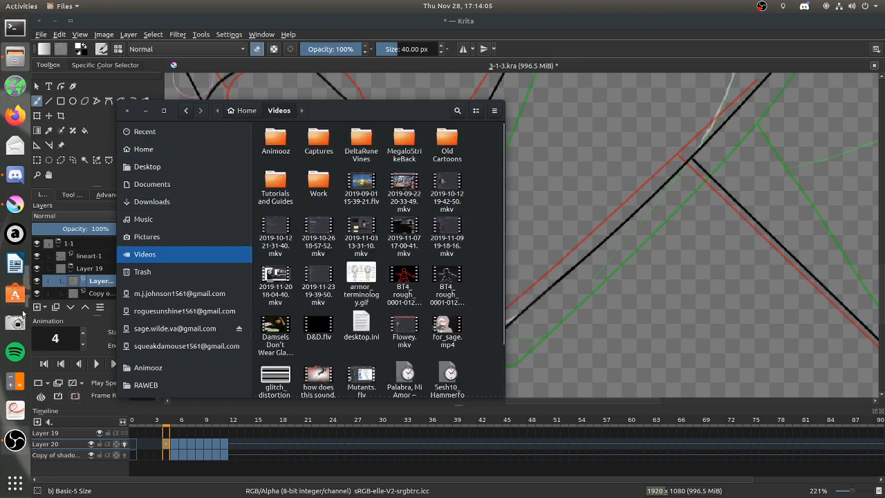
double_click(318, 181)
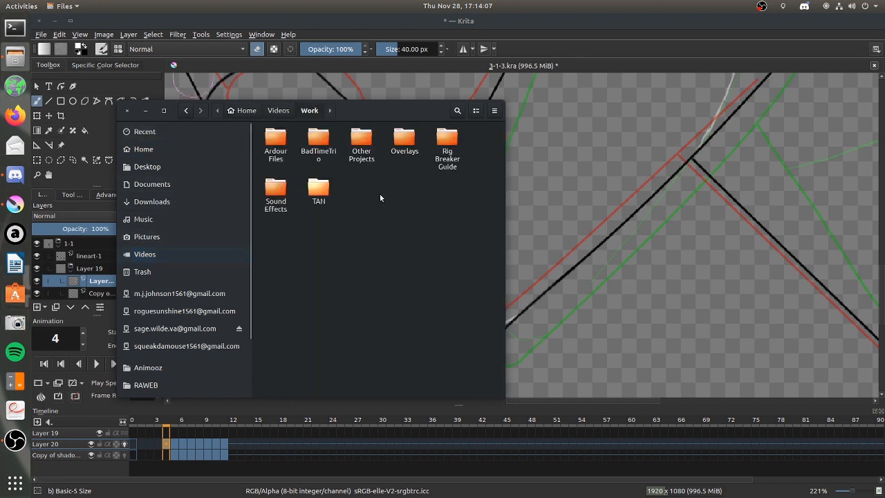
double_click(314, 191)
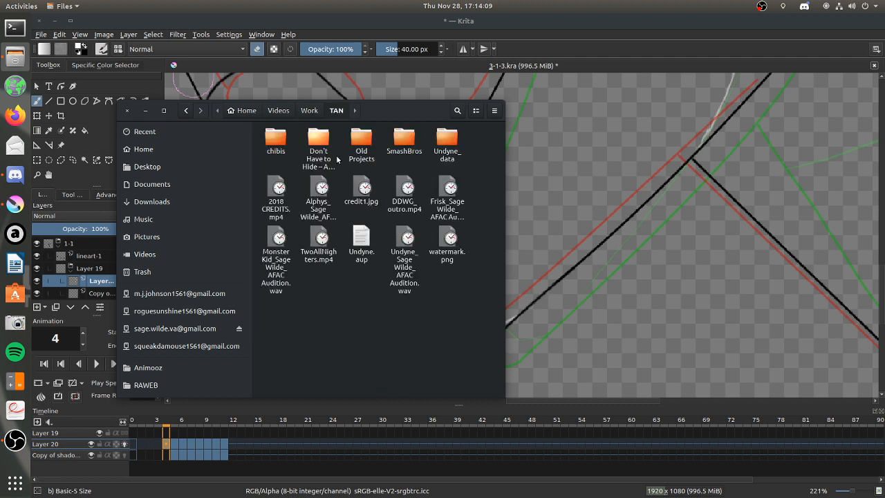
click(316, 148)
double_click(316, 148)
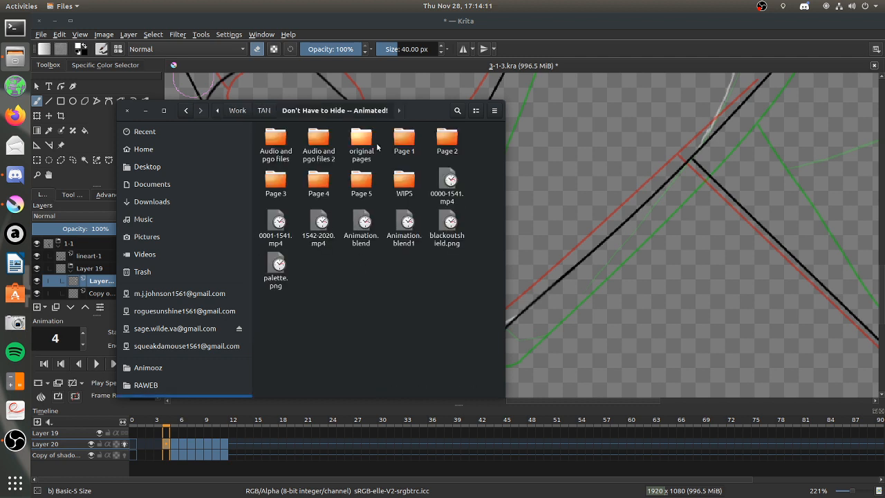
Check the rendered frames in the 3-1 folder of Page 3 and return to the project folder.
double_click(280, 181)
double_click(277, 138)
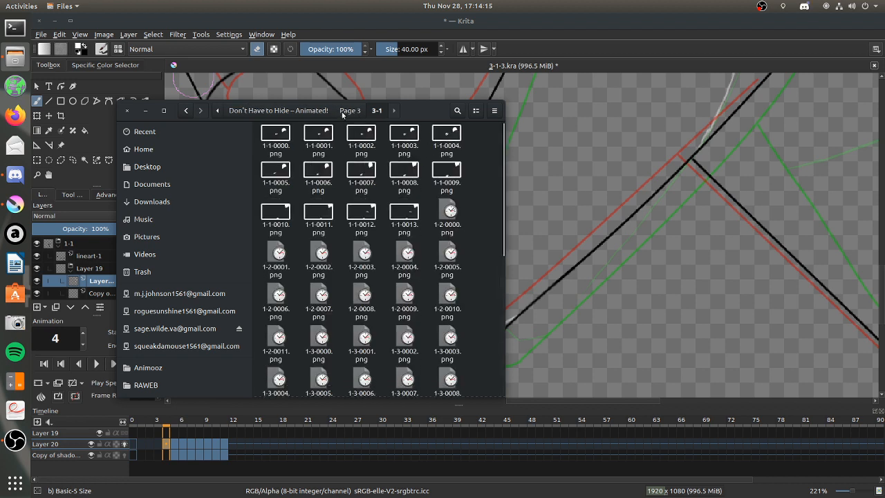
click(350, 110)
click(306, 111)
Look through the Page 2 subfolders 2-2 to 2-5 and return to the project folder.
double_click(448, 138)
double_click(319, 139)
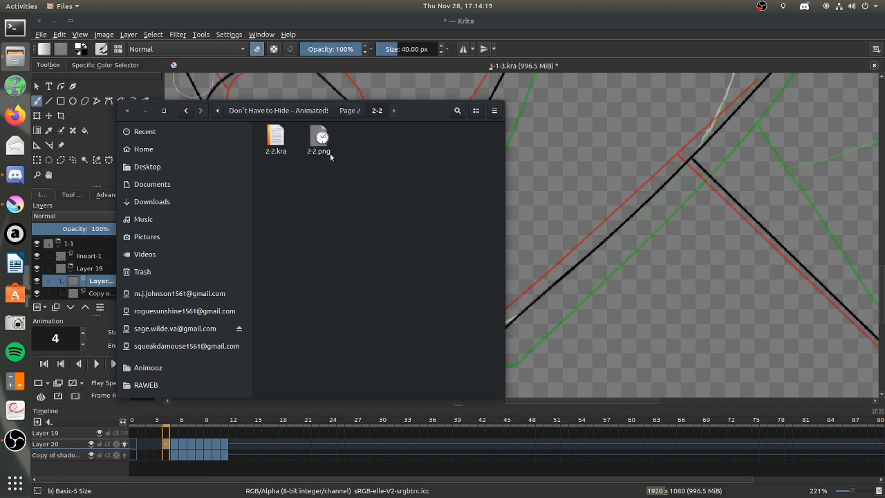
click(349, 111)
double_click(362, 138)
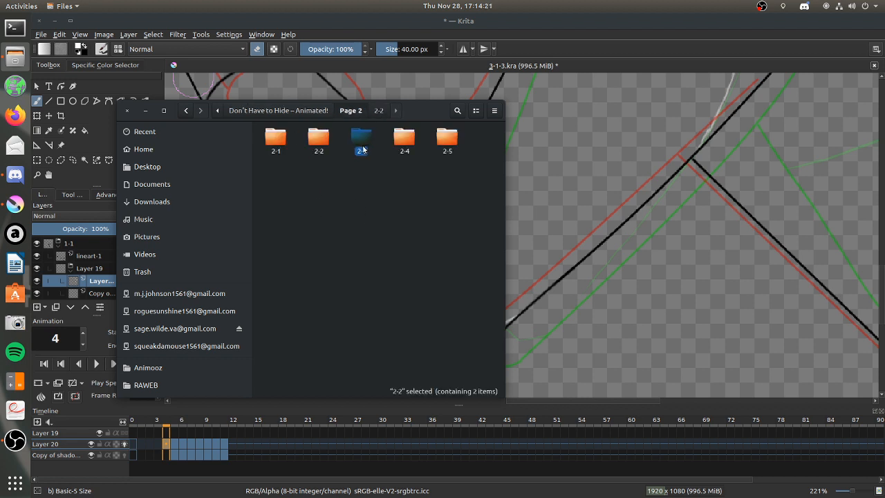
click(347, 110)
key(Right)
key(Return)
click(348, 111)
key(Right)
key(Return)
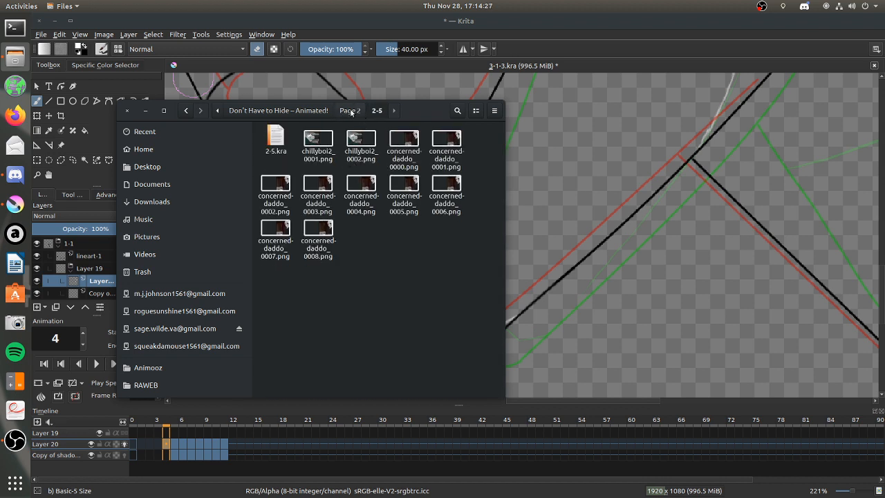
click(350, 111)
click(321, 112)
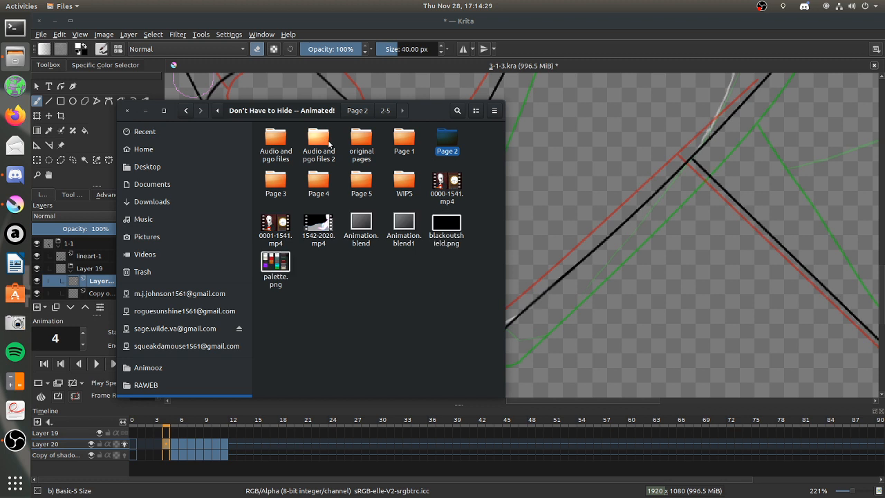
Examine the files in the 2-1 folder of Page 2 down to the end and return to the project folder.
double_click(440, 143)
double_click(278, 153)
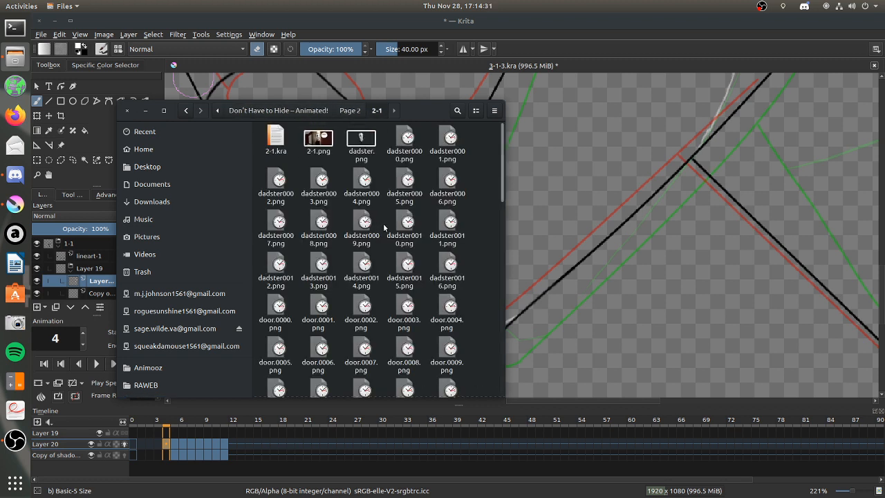
drag(504, 155, 501, 343)
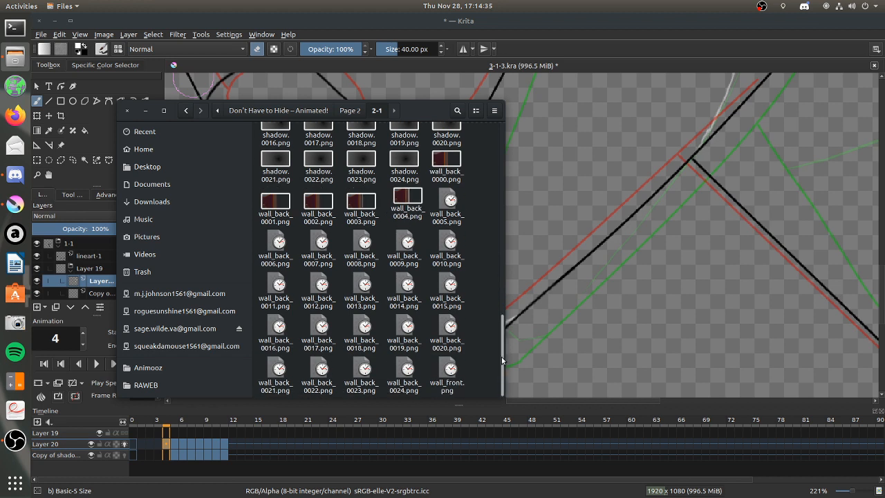
click(356, 111)
click(328, 113)
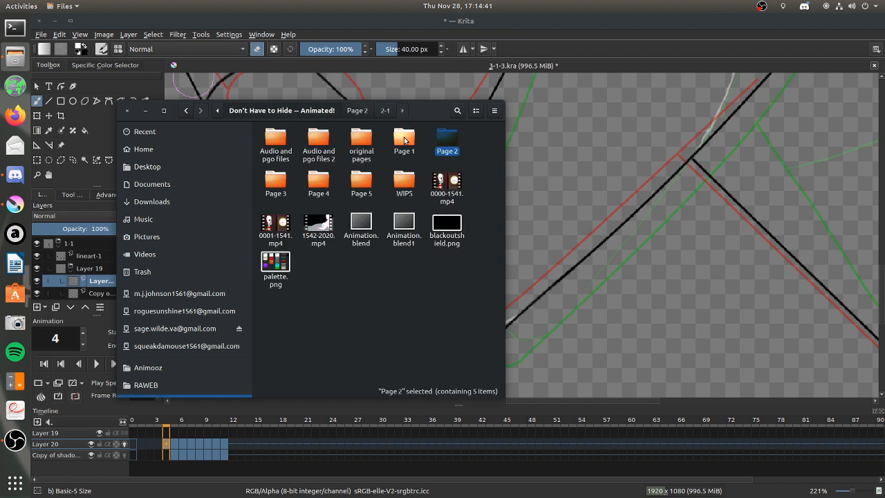
Check the 1-5 folder of Page 1 and return to the project folder.
double_click(404, 142)
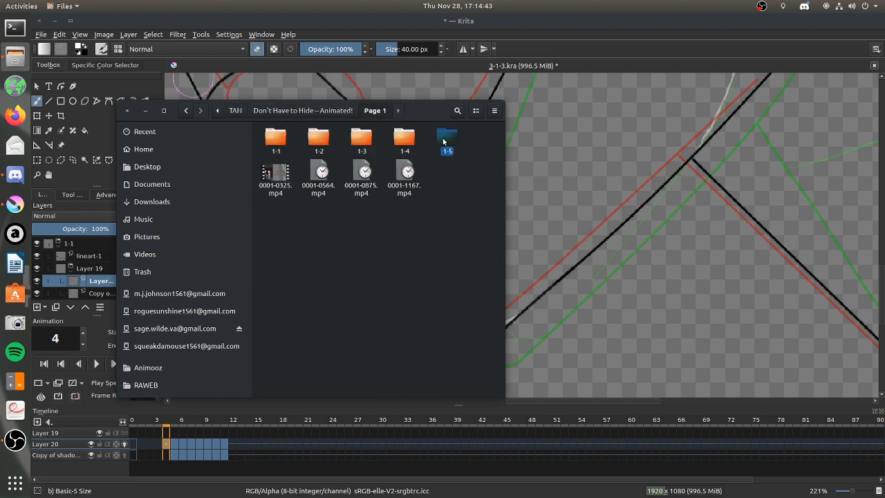
double_click(447, 138)
click(350, 111)
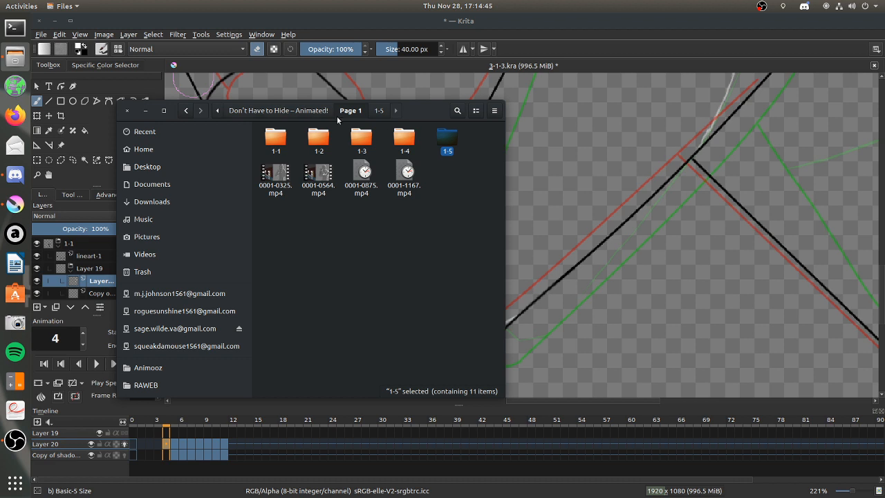
click(321, 111)
Search the 2-3 and 2-2 folders of Page 2 again for reference files.
double_click(446, 139)
double_click(369, 132)
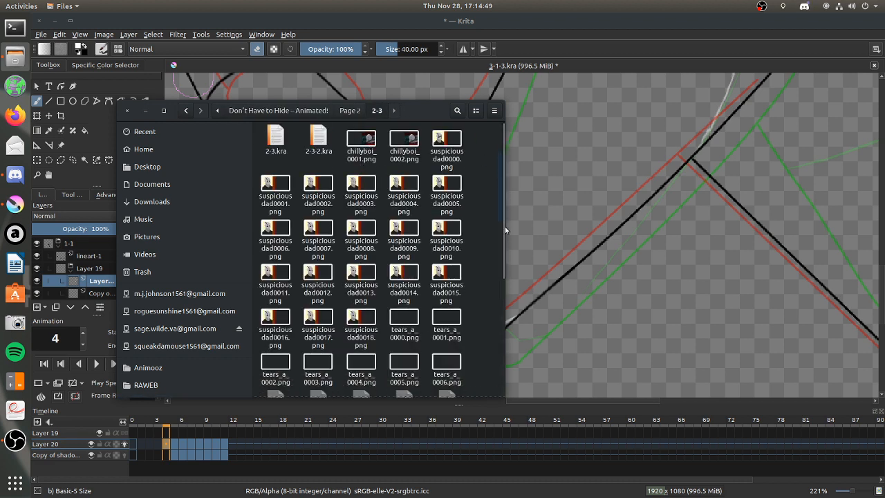
scroll(502, 259, down, 5)
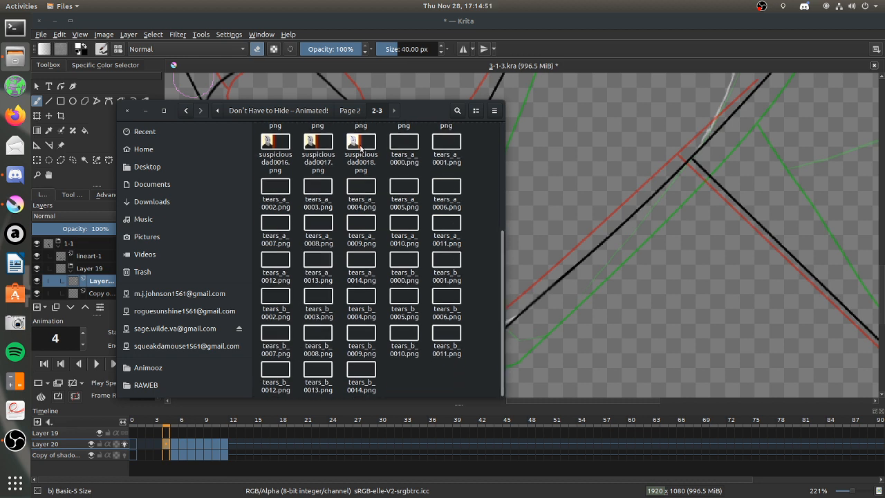
click(354, 112)
double_click(320, 135)
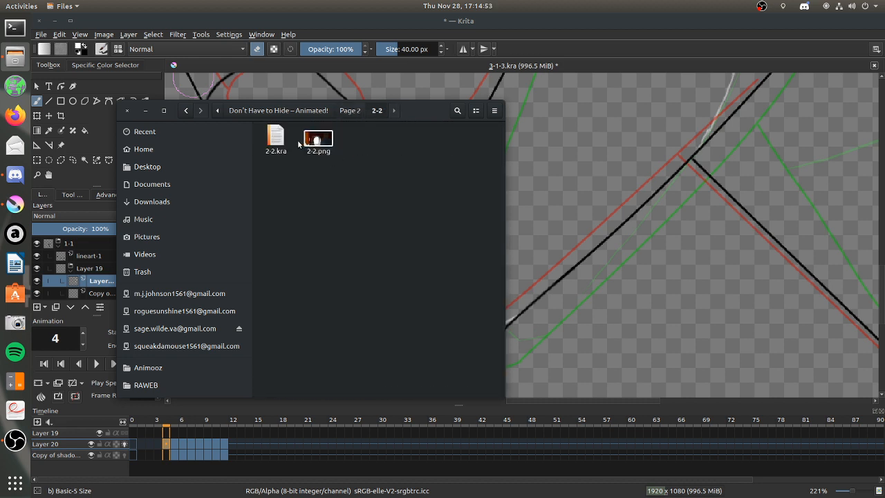
Look over the files in the 2-4 folder of Page 2 and open its scope subfolder.
click(350, 110)
double_click(404, 138)
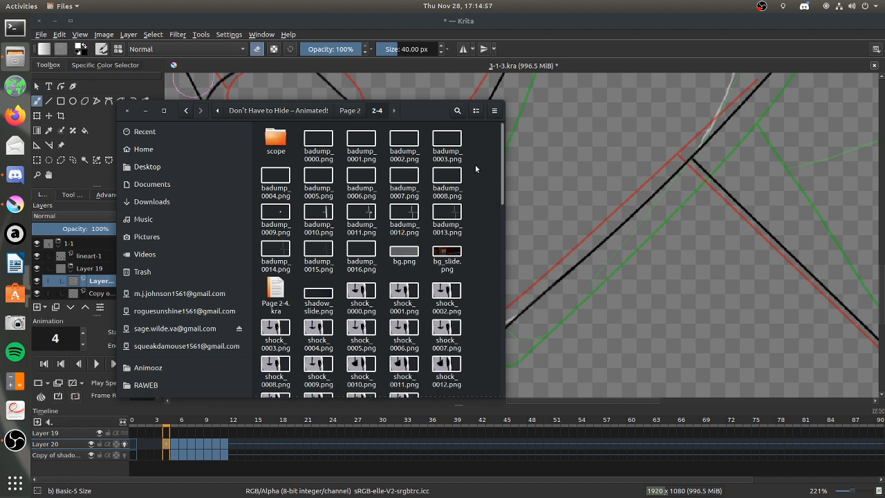
drag(503, 147, 488, 114)
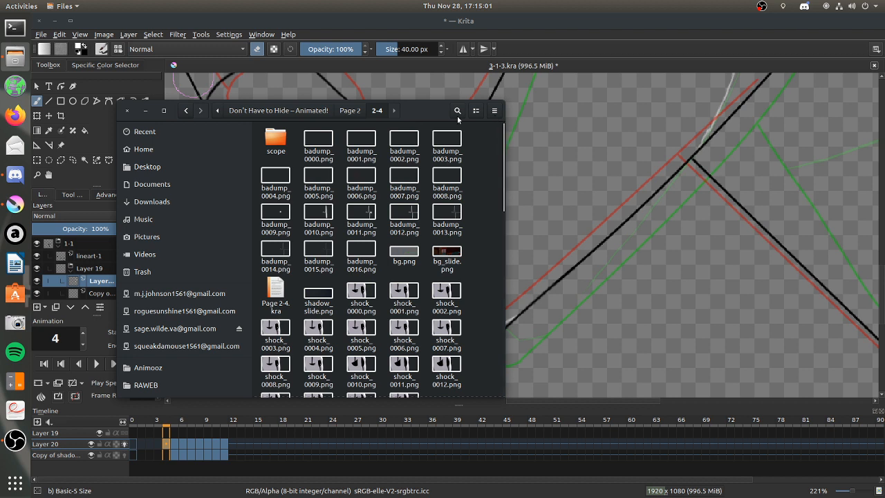
double_click(274, 141)
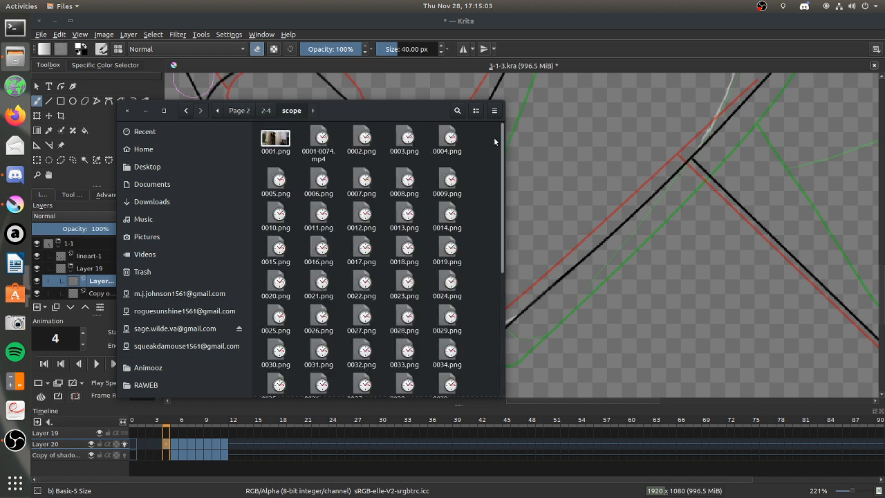
View the live-action reference frames in the scope folder in sequence from 0001.png and close the image viewer.
double_click(275, 141)
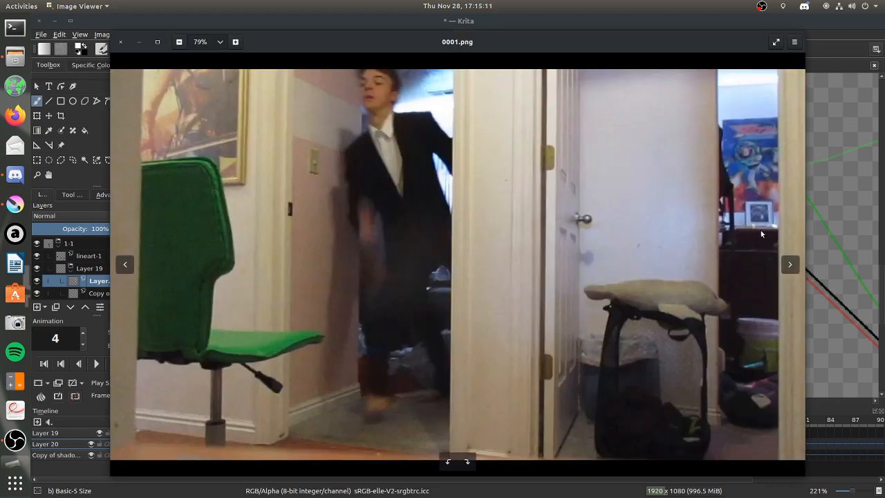
triple_click(790, 267)
triple_click(790, 266)
double_click(786, 265)
triple_click(786, 266)
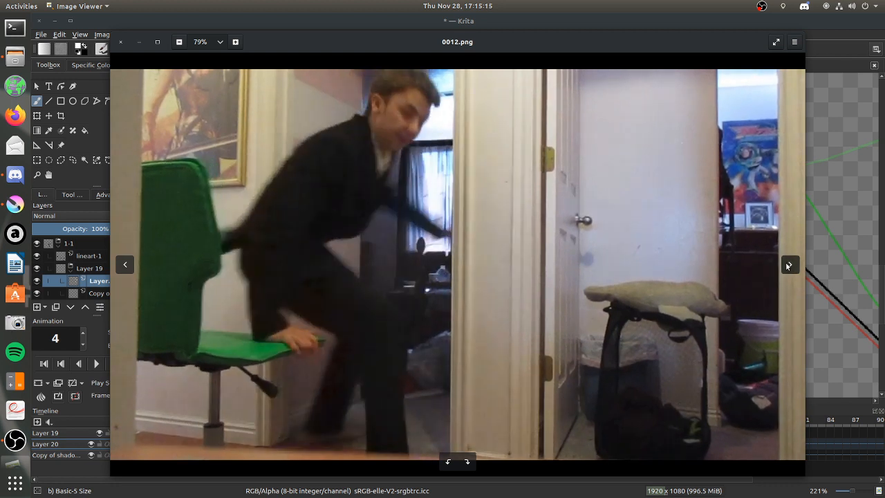
double_click(787, 265)
double_click(786, 265)
double_click(787, 266)
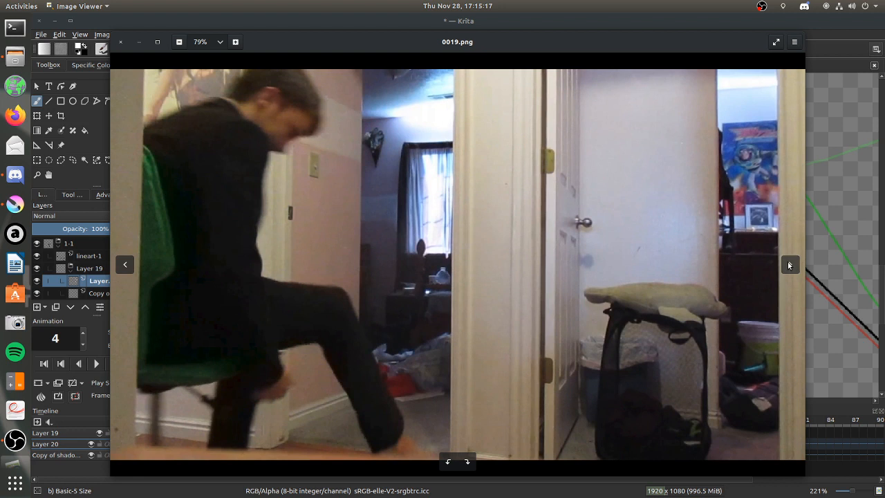
double_click(788, 266)
double_click(787, 264)
double_click(787, 263)
double_click(787, 263)
click(787, 263)
double_click(788, 264)
double_click(788, 264)
double_click(788, 264)
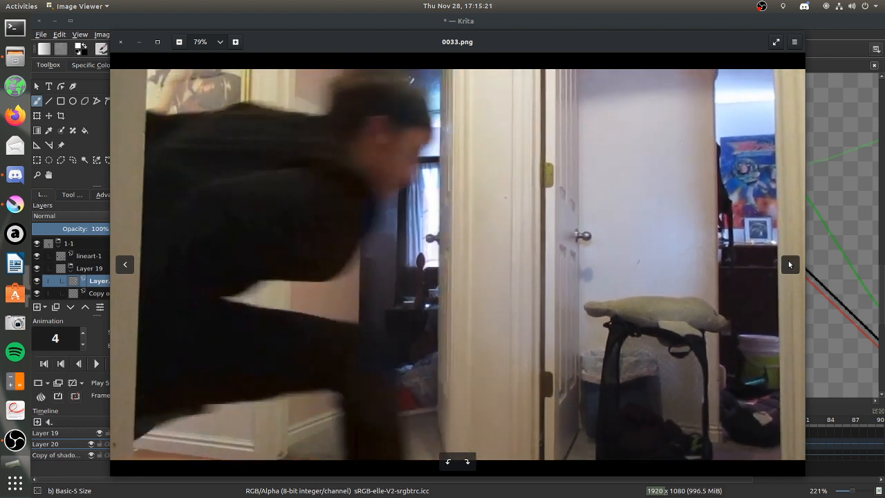
click(788, 264)
click(787, 261)
double_click(787, 260)
double_click(788, 259)
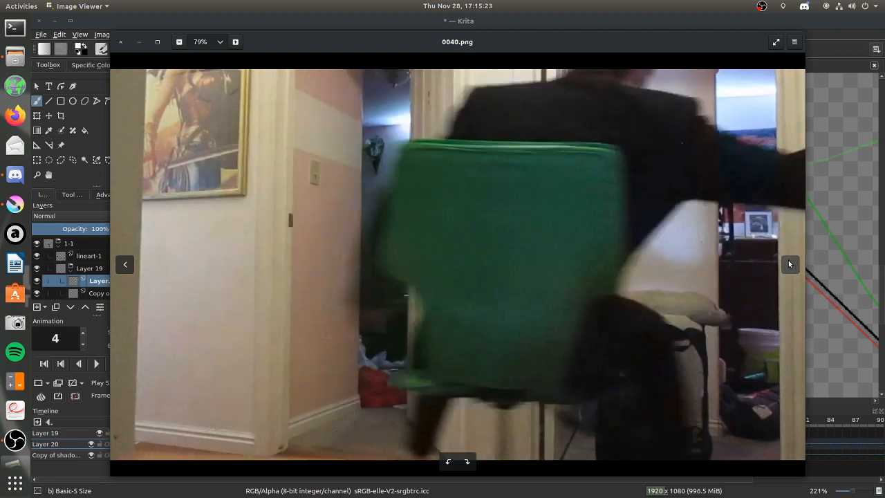
click(788, 259)
double_click(787, 259)
double_click(787, 259)
double_click(787, 259)
double_click(789, 260)
double_click(788, 260)
double_click(789, 260)
double_click(788, 260)
double_click(787, 262)
double_click(788, 262)
double_click(787, 263)
double_click(788, 263)
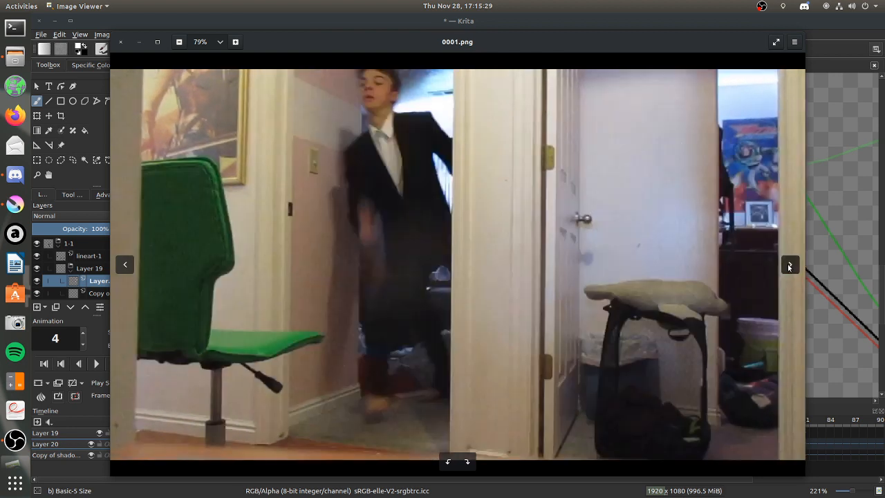
double_click(787, 263)
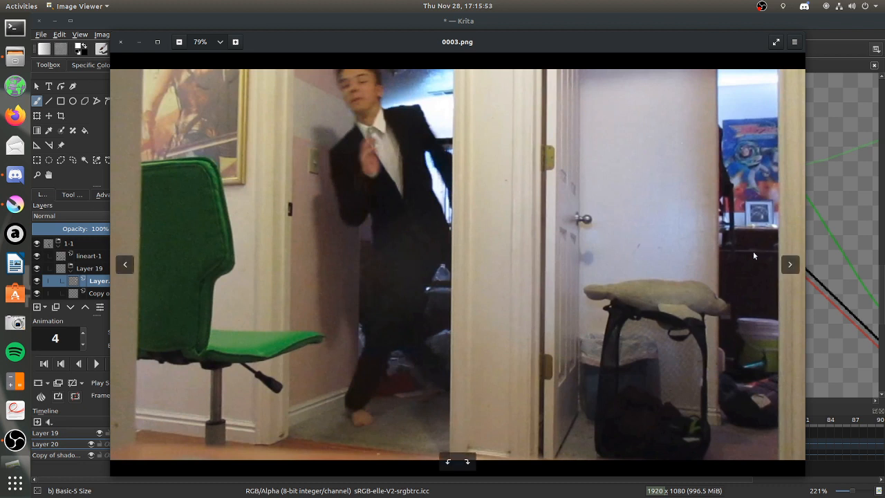
click(119, 42)
Play the reference video MVI_0517.MOV from the scope folder and close the media player.
drag(502, 158, 508, 316)
click(282, 375)
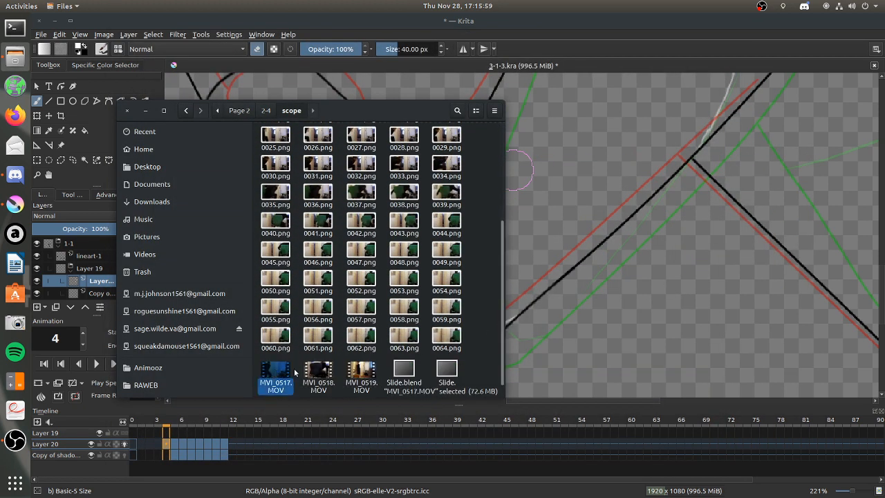
double_click(285, 388)
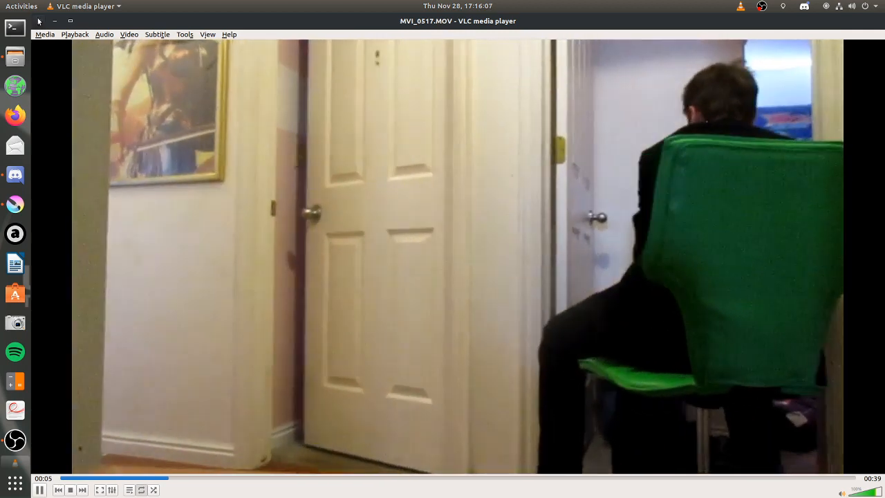
click(39, 21)
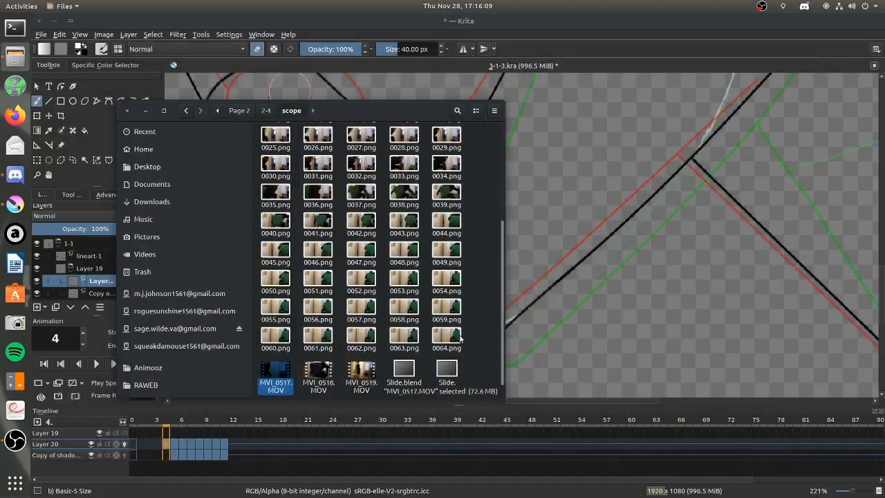
Open Slide.blend1 from the scope folder in Blender and inspect the strips inside MetaStrip.004 at several frames.
click(446, 371)
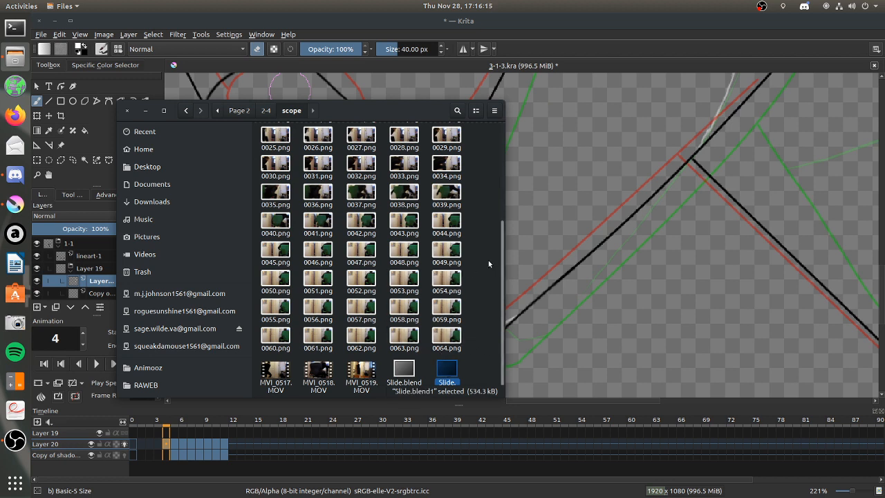
click(15, 175)
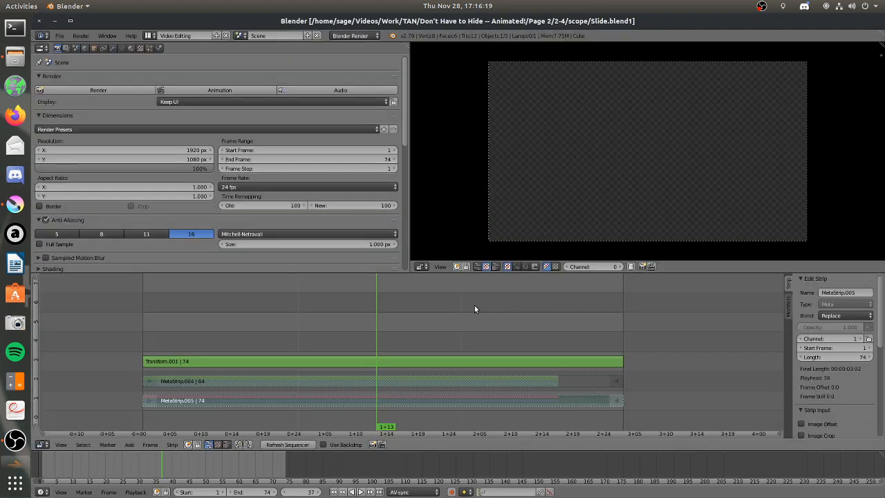
drag(143, 333, 175, 331)
right_click(203, 381)
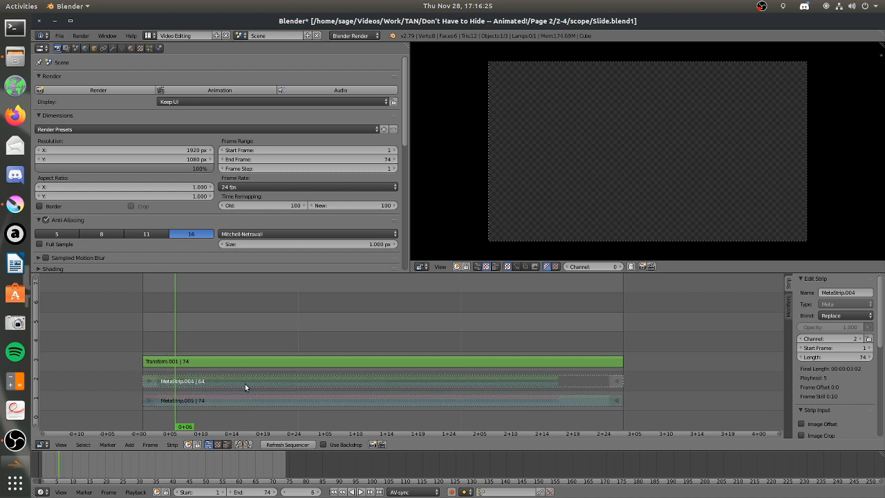
key(Tab)
right_click(232, 338)
drag(184, 290, 262, 291)
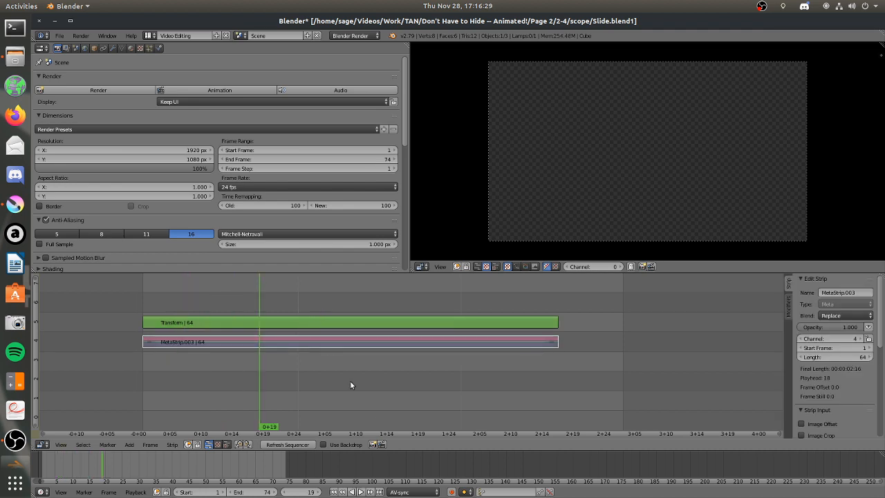
key(Tab)
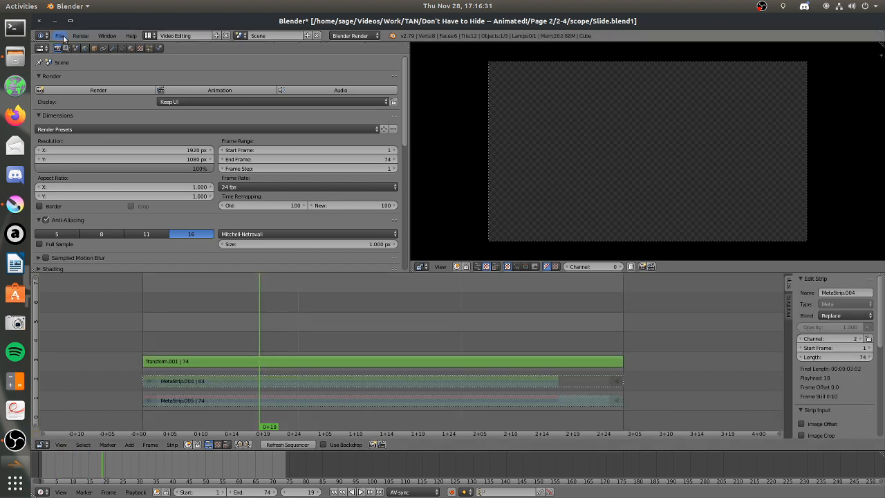
Open the recently used project WideSlide.blend.
click(65, 38)
mouse_move(118, 64)
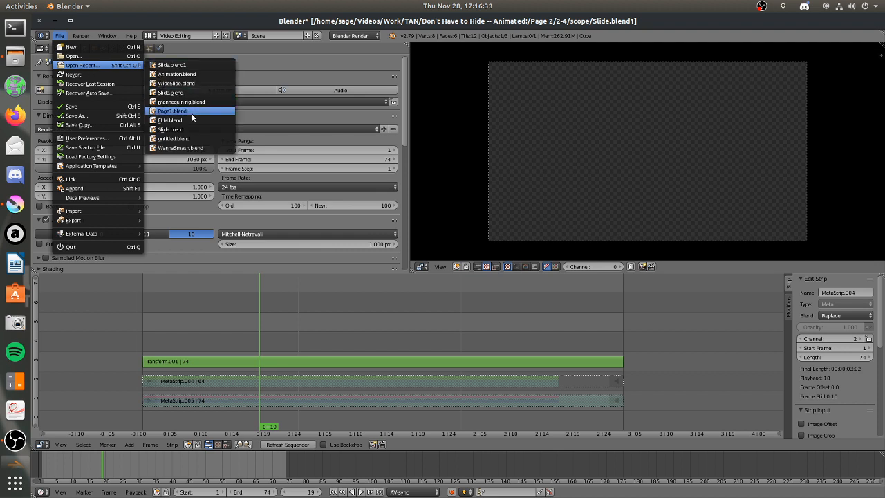
click(190, 83)
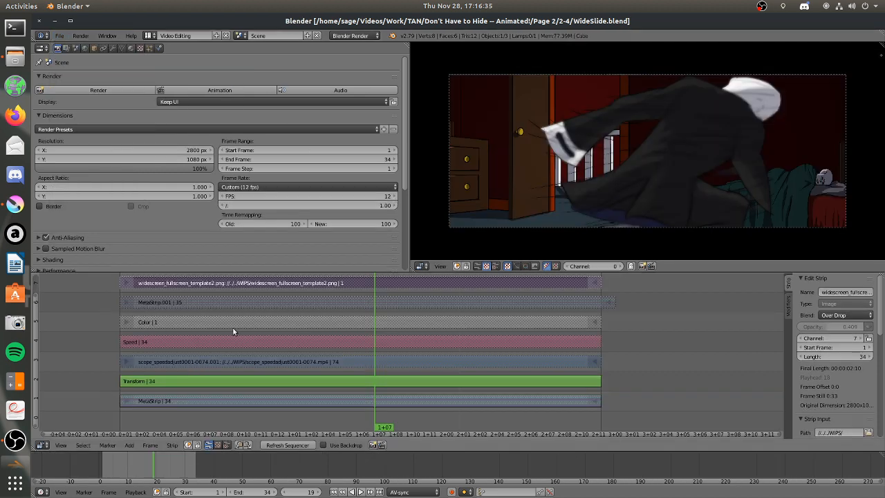
key(Home)
scroll(427, 362, down, 1)
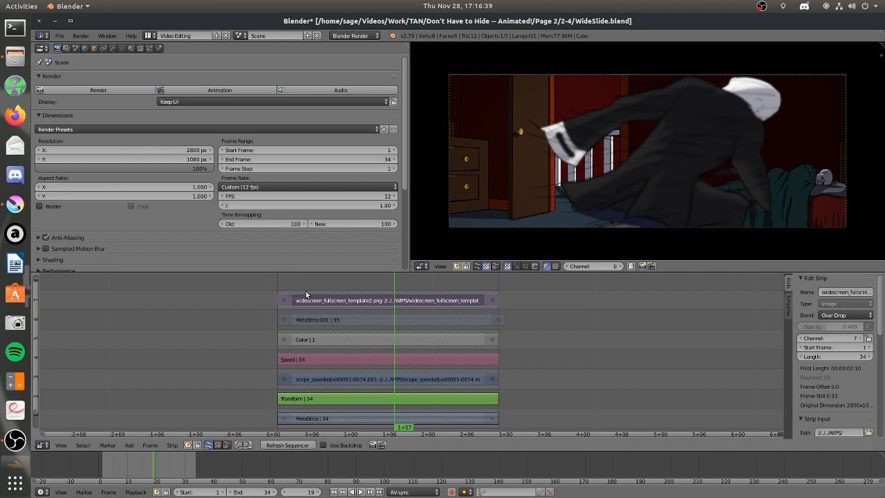
scroll(382, 364, down, 1)
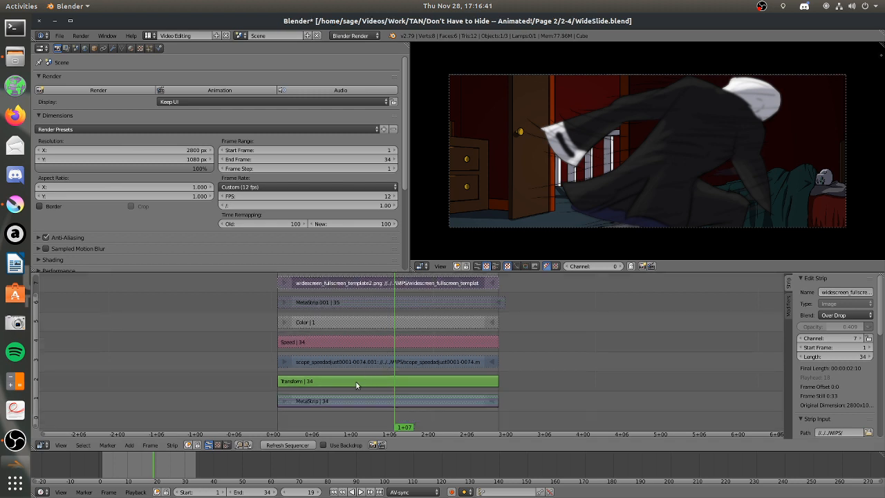
Enter the MetaStrip on channel 1 and mute its bg_slide.png strip at 0+05.
right_click(350, 401)
key(Tab)
drag(286, 304, 302, 297)
key(Tab)
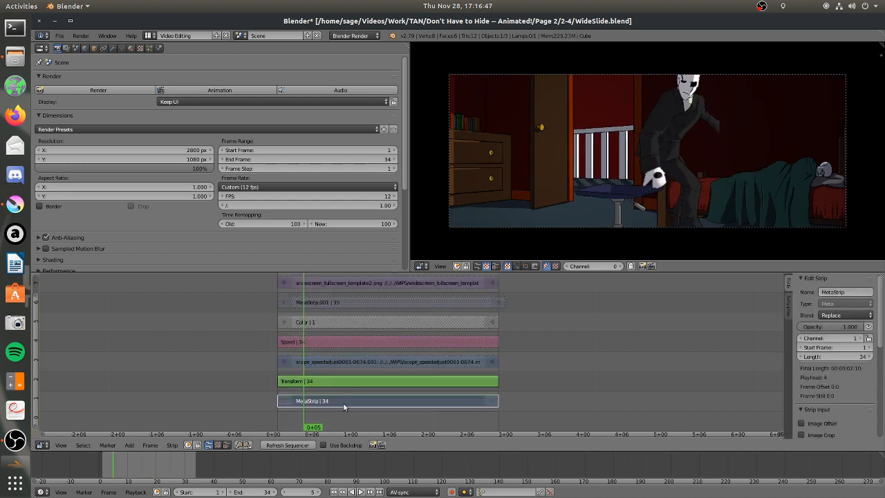
key(Tab)
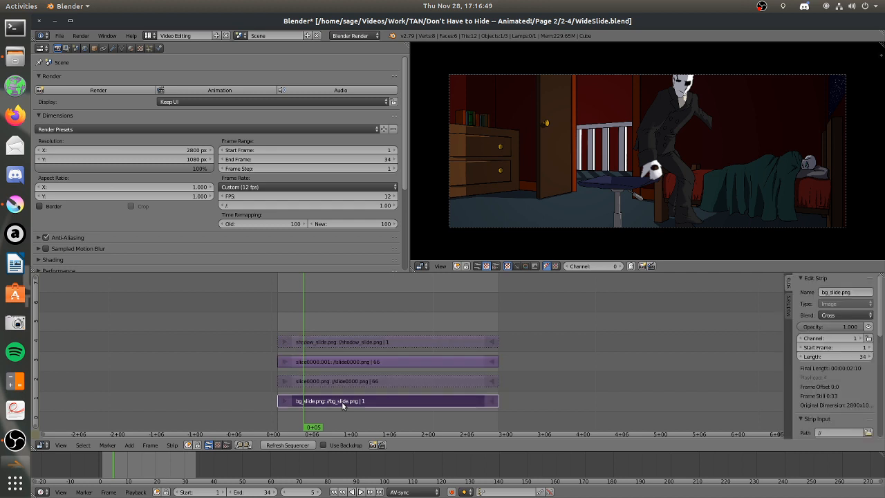
key(h)
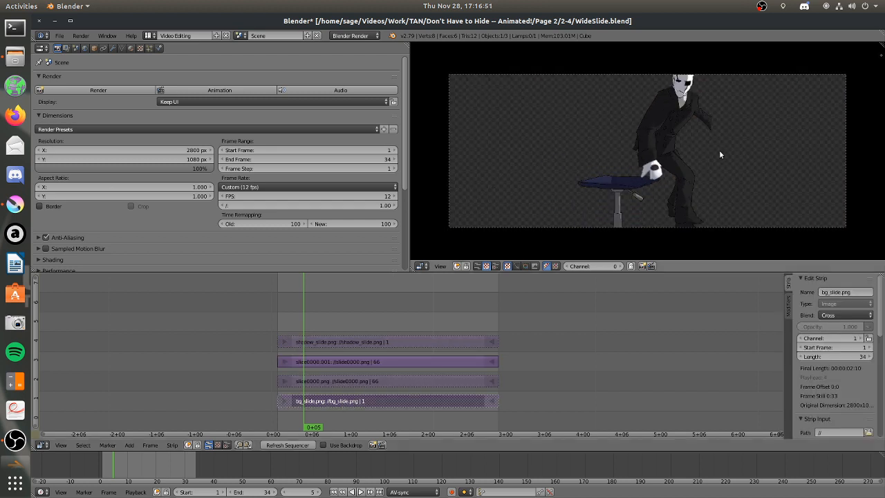
scroll(718, 152, up, 1)
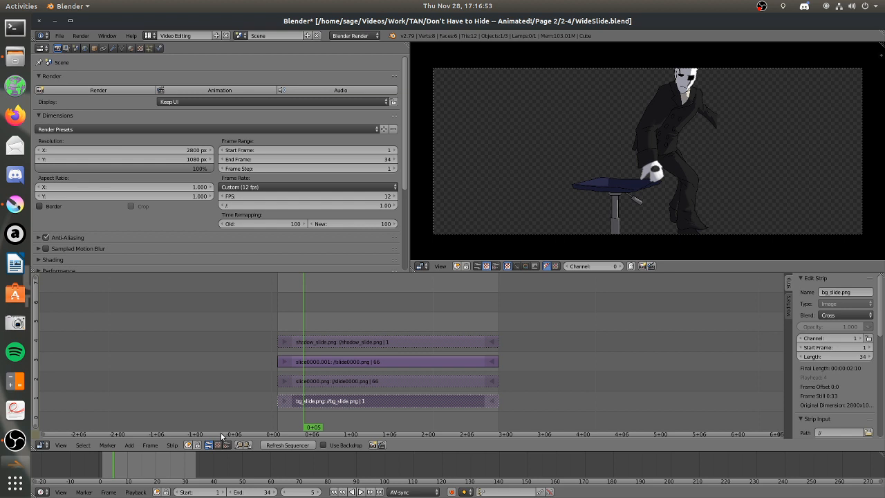
Play and scrub through the sliding character's frames without the background, up to the end of the strips.
drag(284, 295, 385, 307)
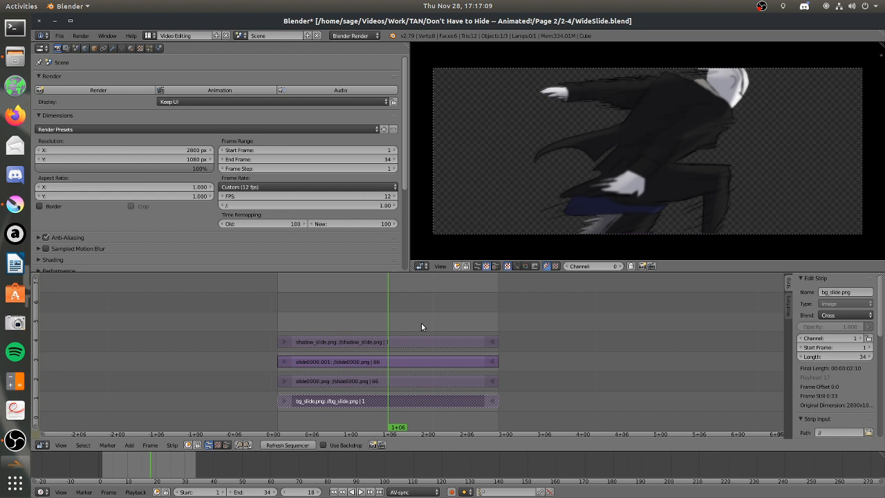
key(alt+a)
key(alt+a)
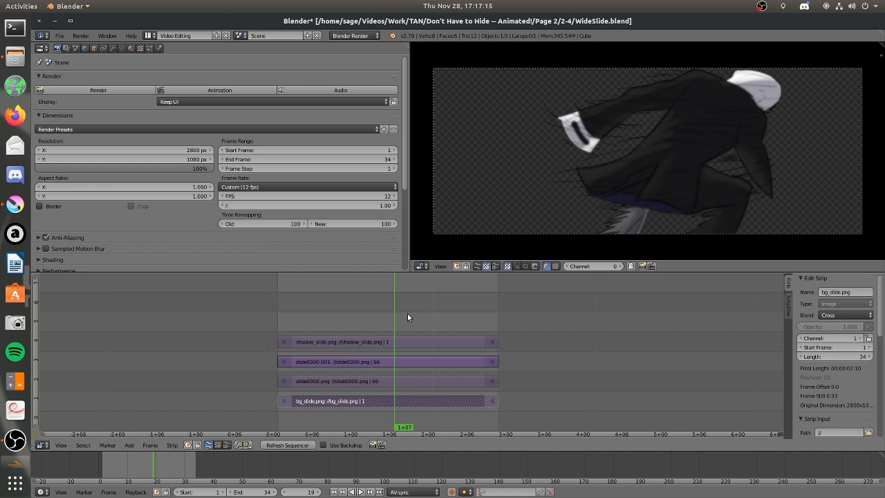
key(alt+a)
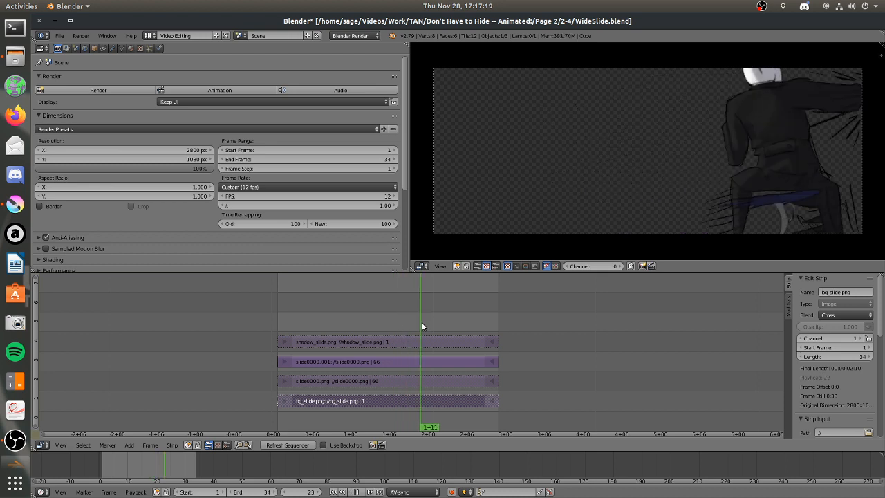
key(alt+a)
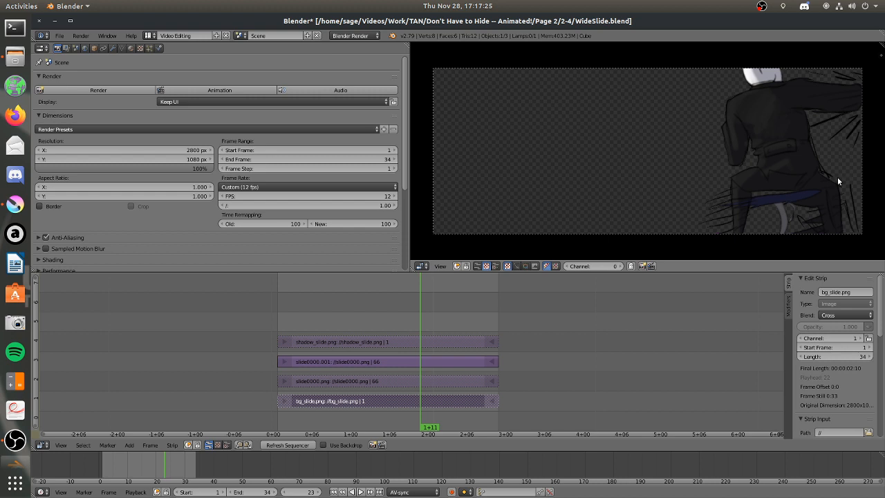
click(425, 317)
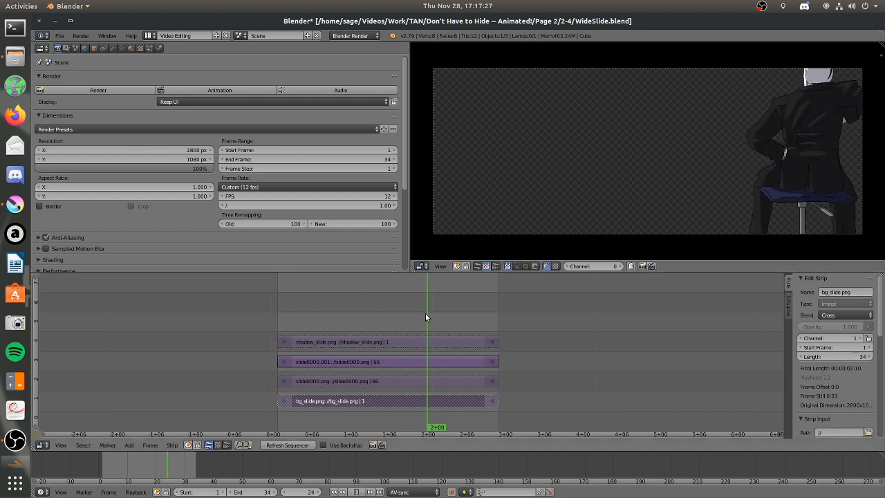
drag(421, 316, 511, 324)
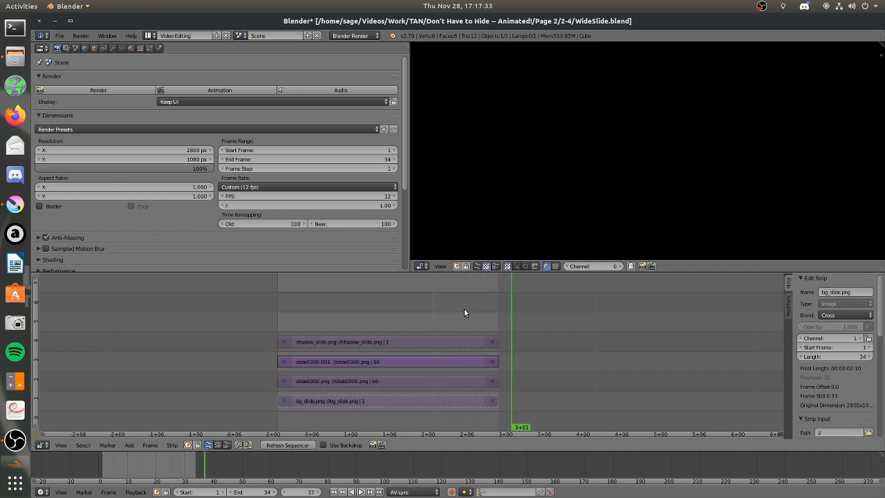
Unmute bg_slide.png and slide0000.png, mute slide0000.001, and move the playhead to 0+01.
right_click(381, 401)
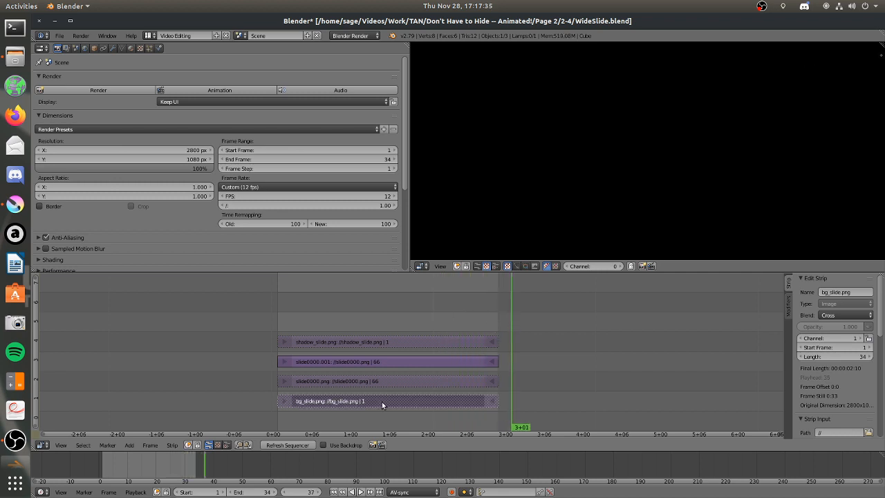
right_click(372, 378)
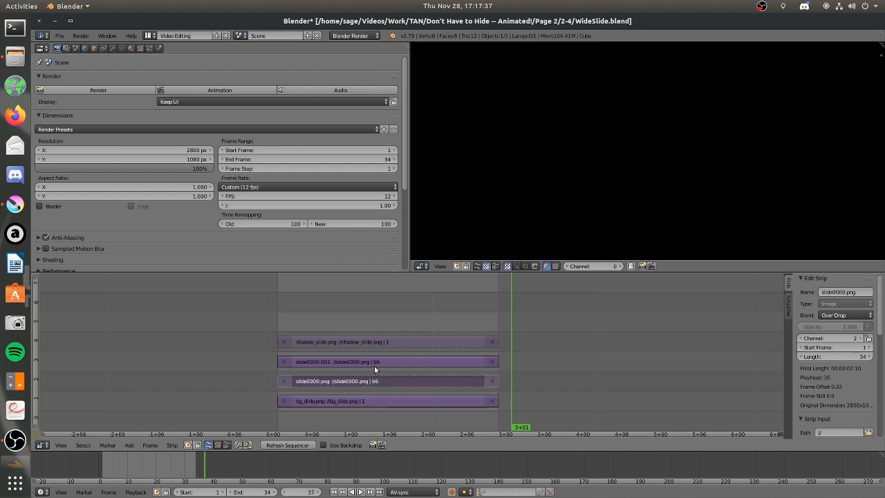
right_click(355, 361)
right_click(361, 379)
click(304, 286)
drag(342, 296, 277, 310)
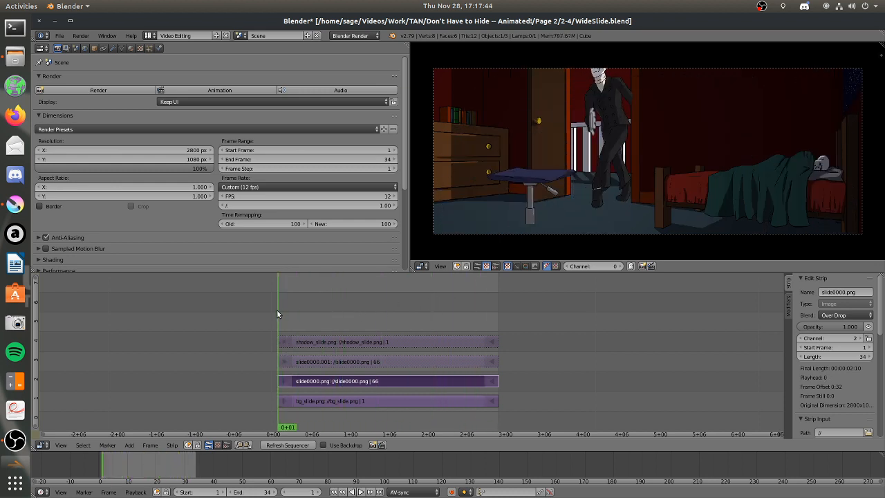
Unmute slide0000.001 and step through the opening frames with both character strips visible.
right_click(379, 362)
key(alt+h)
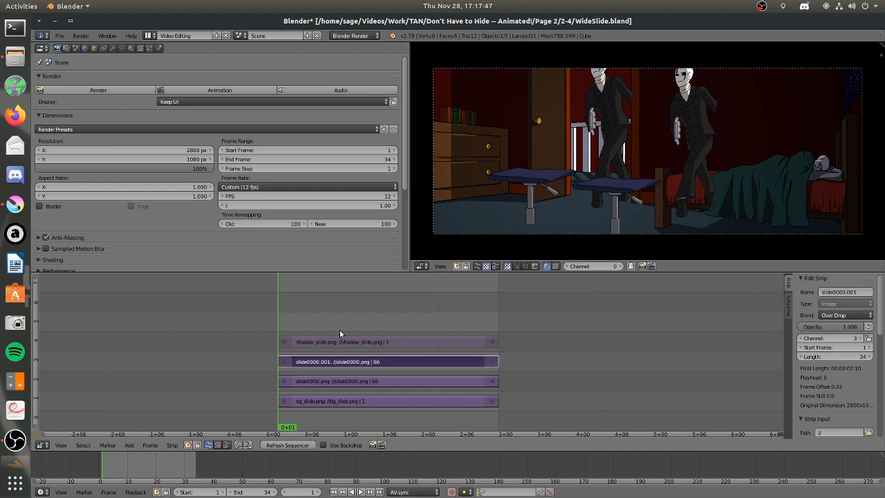
key(Right)
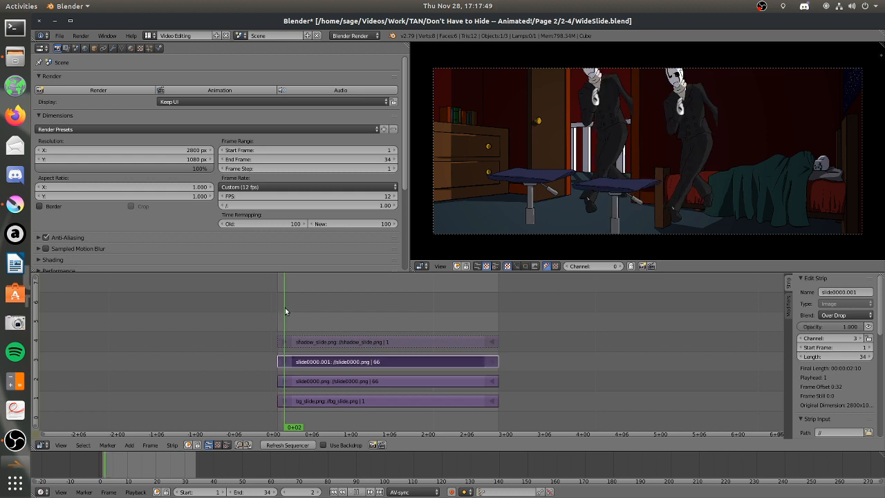
key(Right)
drag(294, 310, 326, 311)
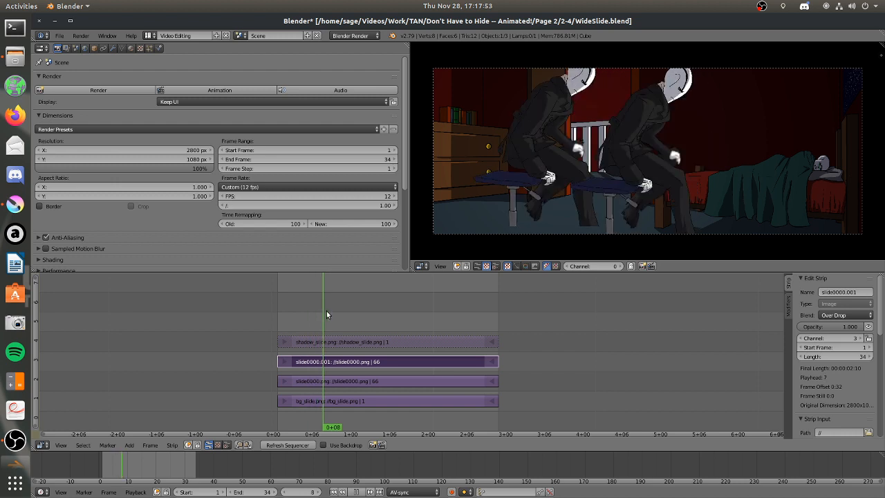
Compare the Image Offset settings of slide0000.001 and slide0000.png while scrubbing through the shot.
scroll(837, 380, down, 10)
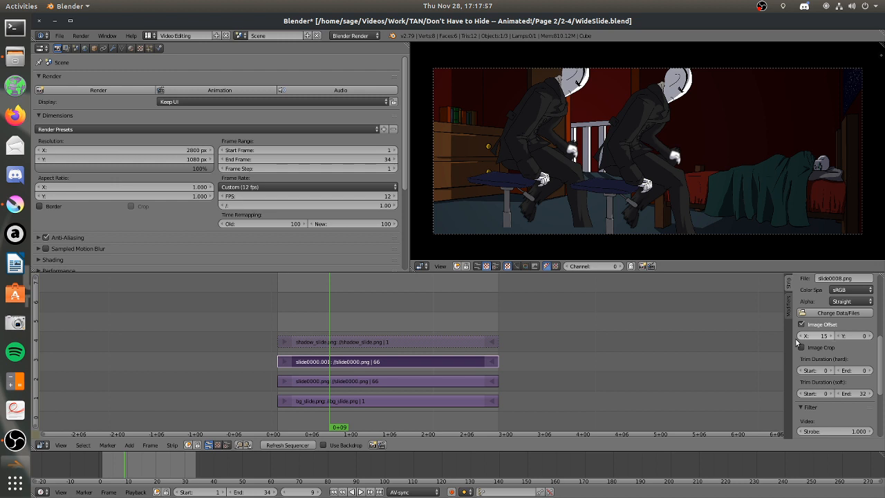
right_click(402, 379)
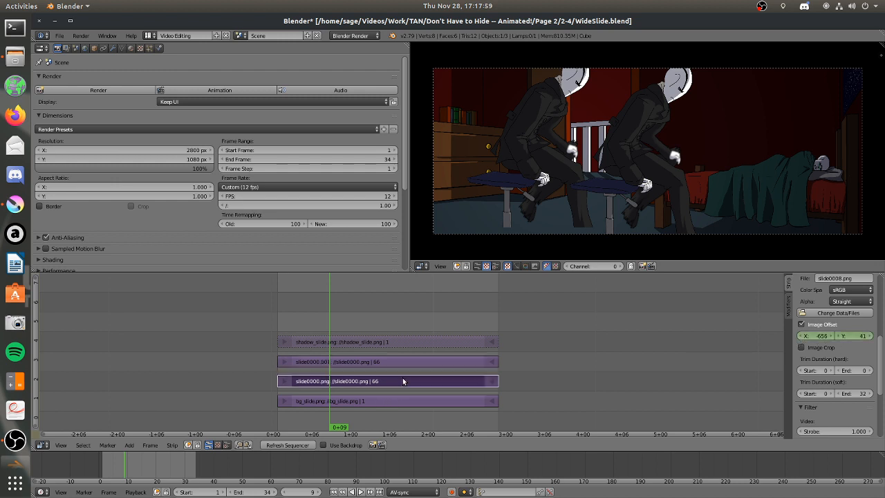
drag(289, 324, 491, 318)
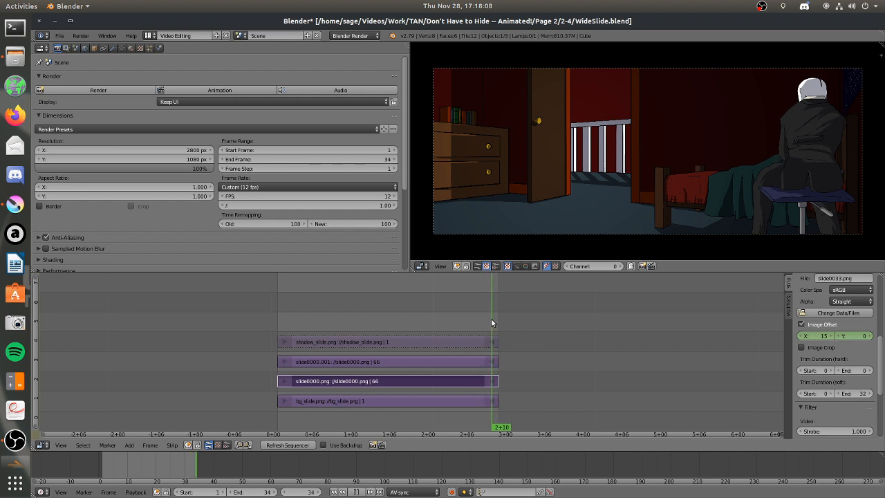
right_click(370, 360)
drag(280, 301, 485, 307)
Mute slide0000.png, unmute the shadow_slide.png overlay, and play the shot to 1+02.
right_click(406, 383)
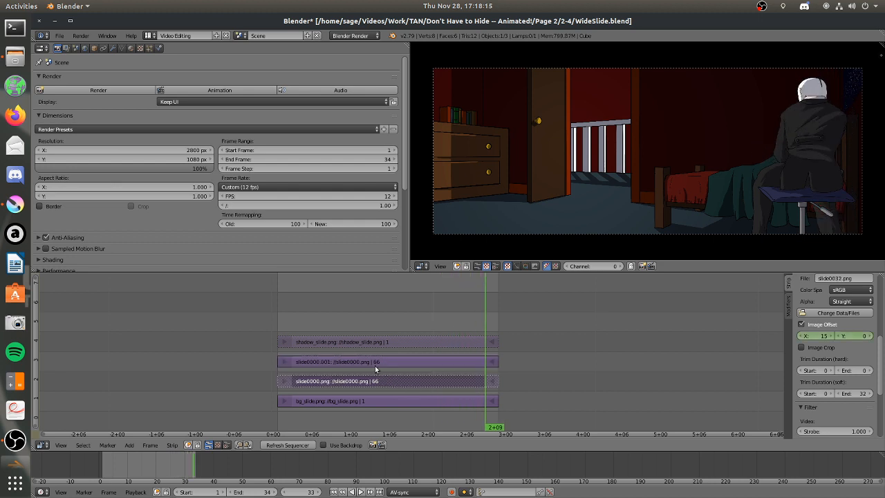
key(alt+a)
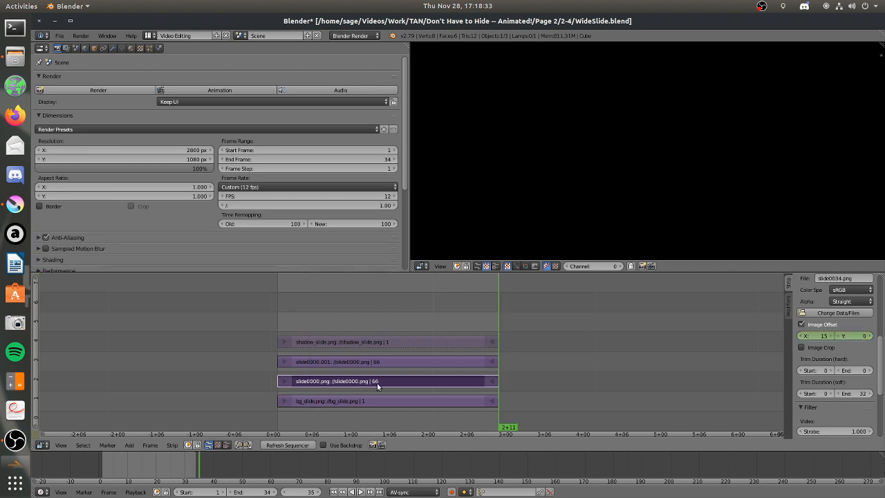
key(h)
click(357, 356)
click(353, 340)
key(alt+h)
key(alt+a)
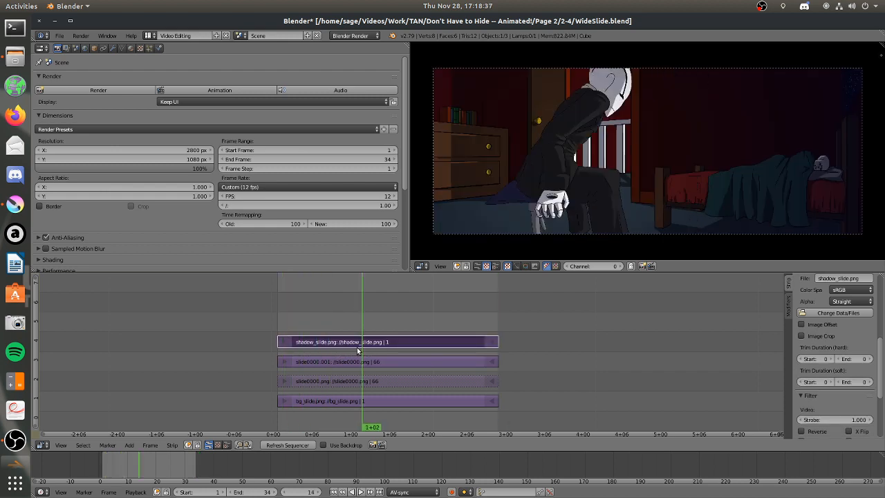
Unmute slide0000.png and select the slide0000.001 strip.
click(354, 381)
key(alt+h)
click(354, 361)
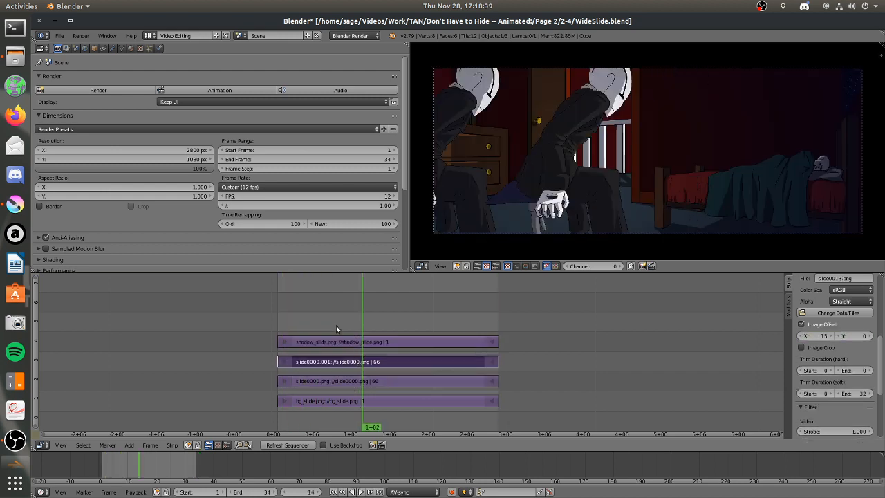
Mute the slide0000.001 strip and leave the meta strip to return to the main sequence.
key(h)
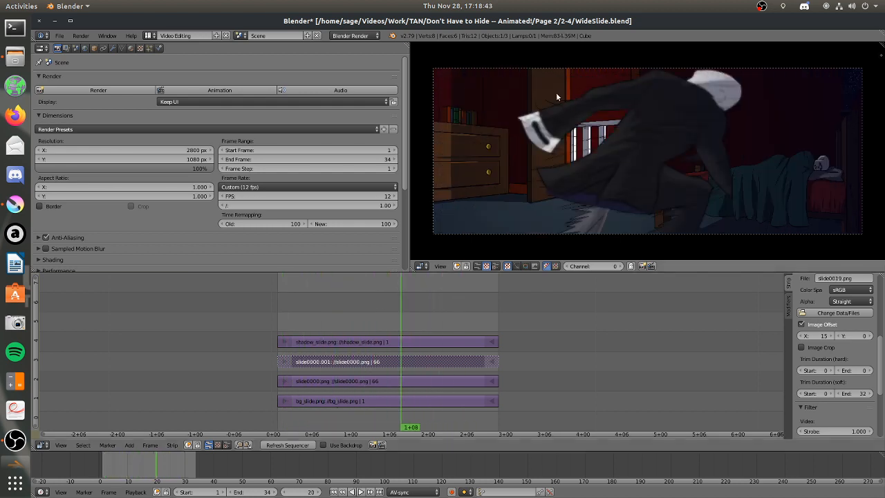
click(341, 341)
key(Tab)
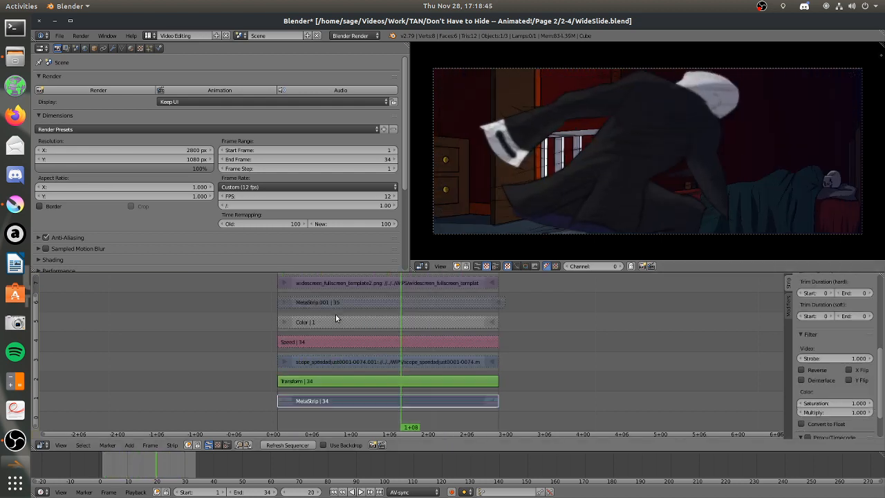
Compare the settings of the muted scope_speedadjust0001-0074 movie strip and the Speed strip above it.
click(337, 362)
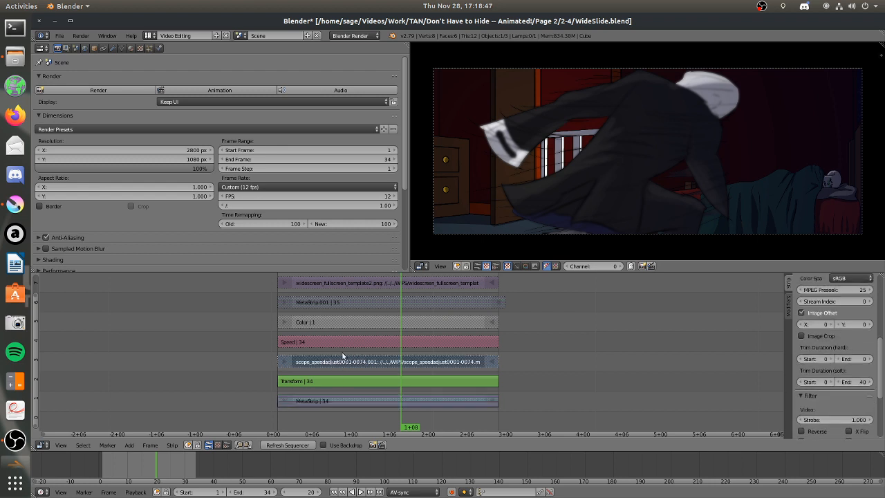
click(61, 35)
click(61, 35)
scroll(488, 397, up, 2)
scroll(456, 372, down, 1)
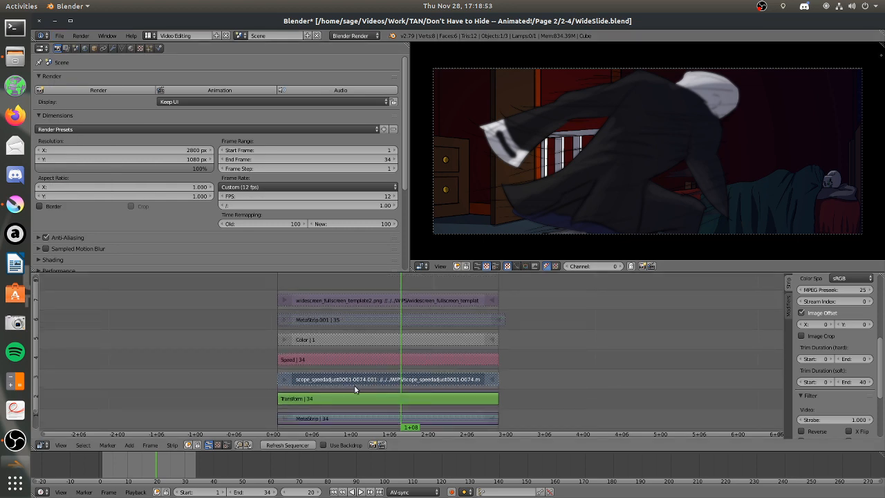
right_click(345, 358)
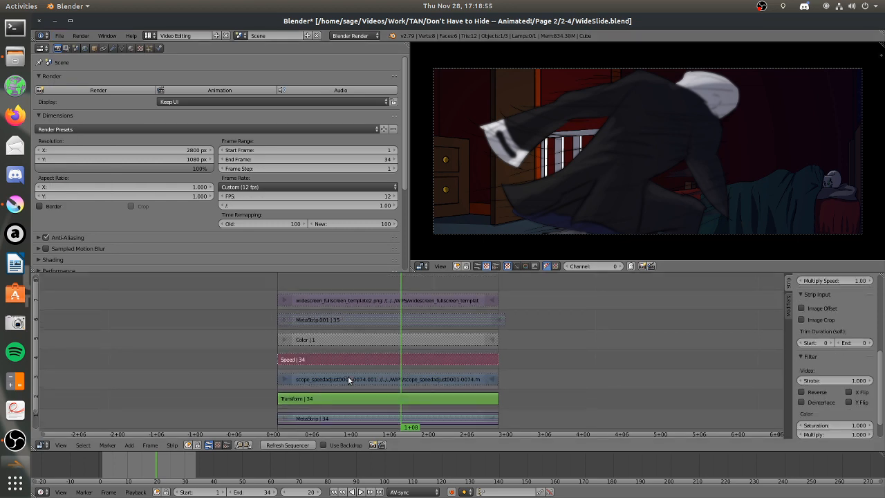
right_click(343, 376)
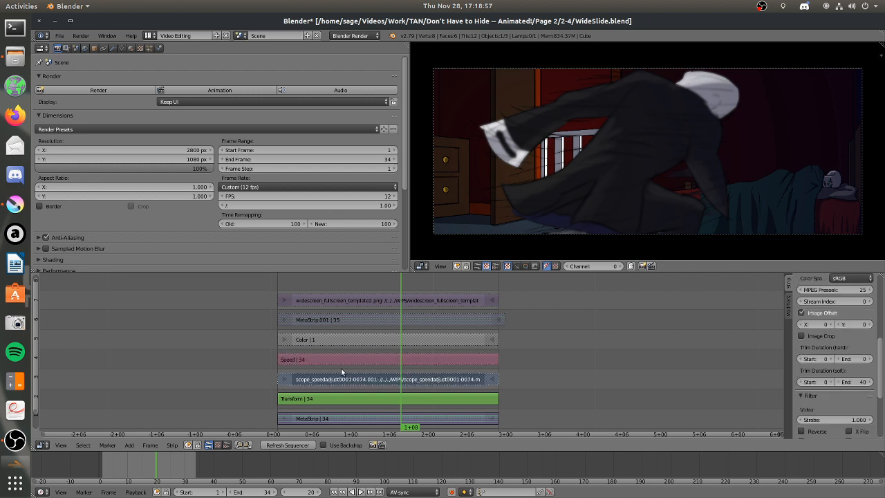
right_click(338, 362)
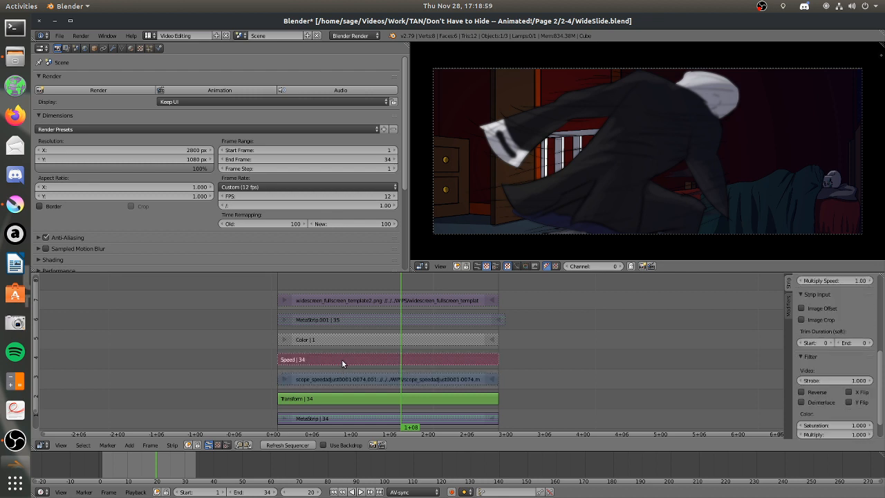
right_click(343, 372)
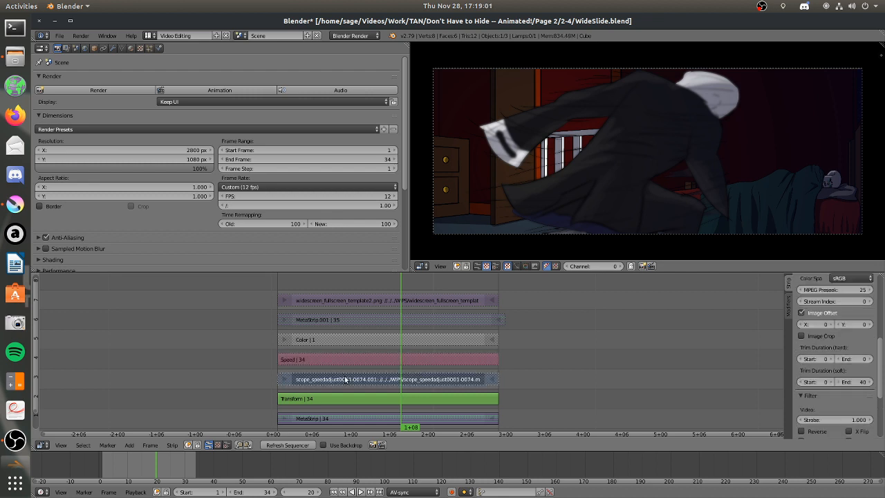
Play the sequence with the live-action reference footage and return the playhead to 0+03.
click(342, 361)
right_click(342, 362)
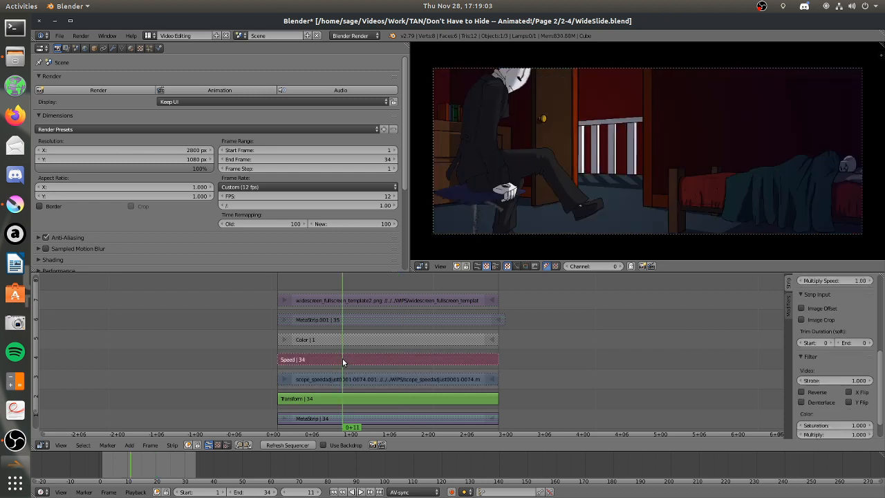
key(alt+a)
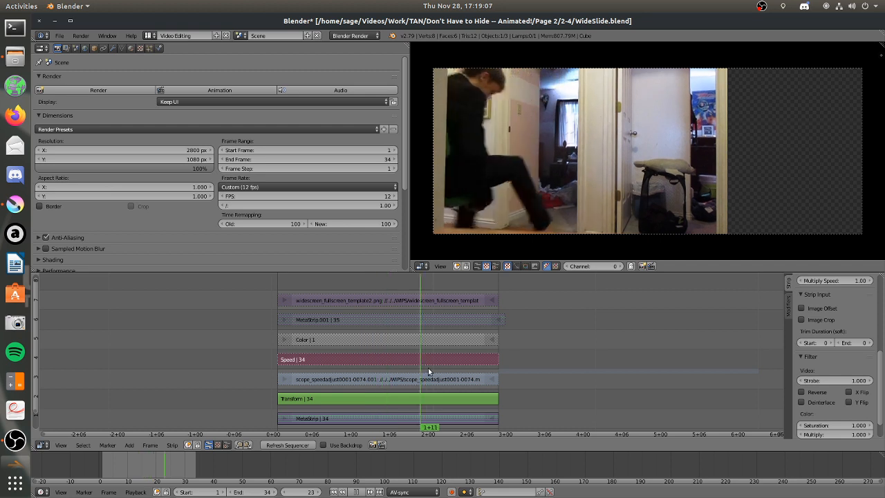
drag(499, 363, 307, 318)
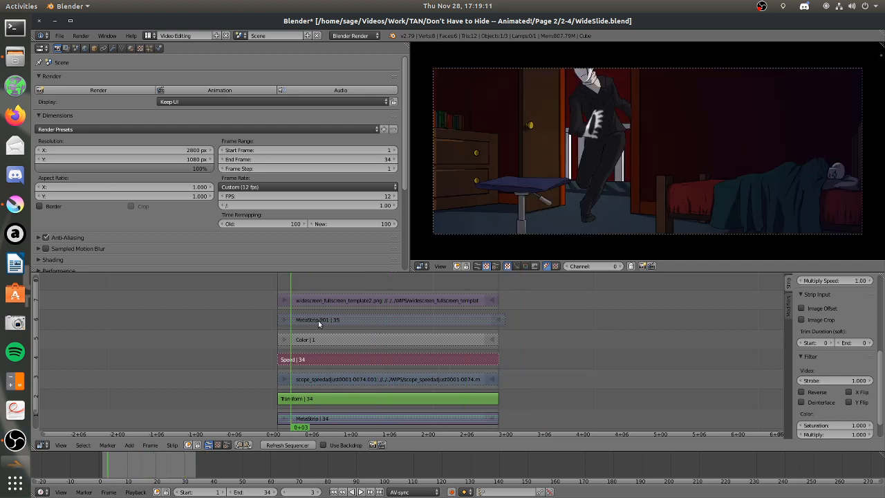
Open MetaStrip.001 and scrub through the chairslide_veryrough0000.png rough animation.
right_click(319, 317)
key(Tab)
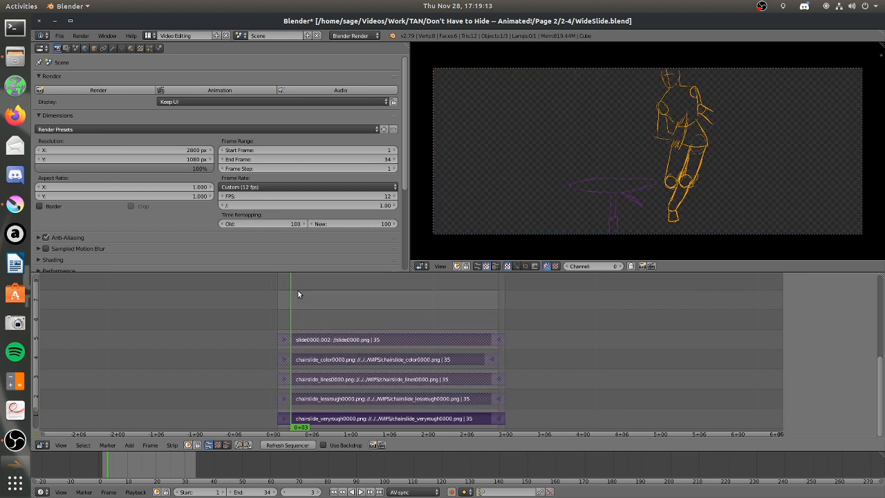
click(276, 306)
drag(284, 306, 307, 301)
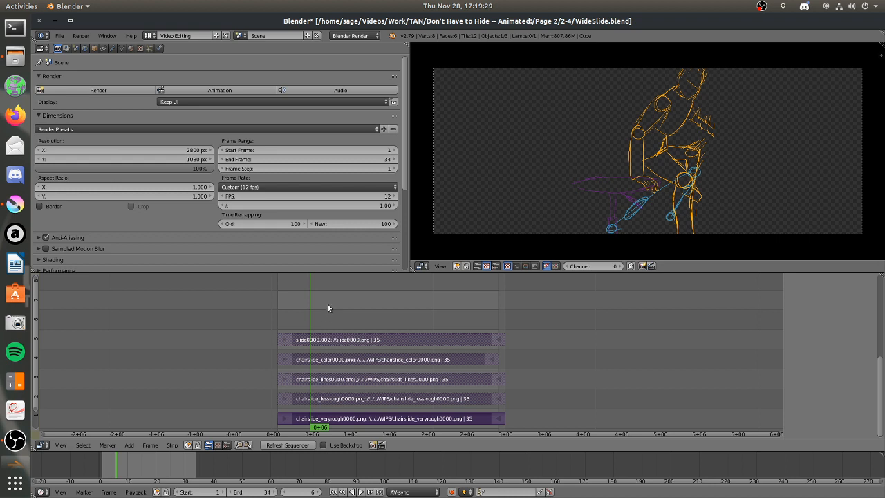
drag(298, 316, 404, 297)
Unmute the chairslide_lessrough0000.png strip and scrub through its cleaner rough poses.
right_click(388, 400)
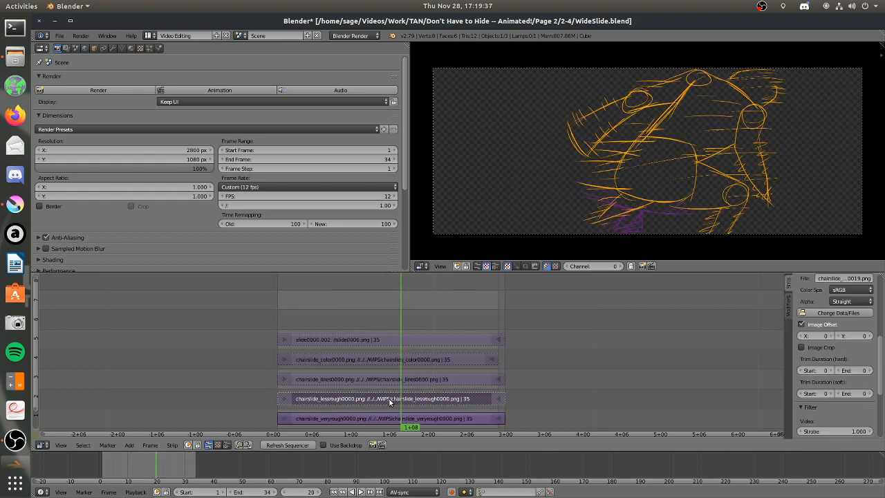
key(alt+h)
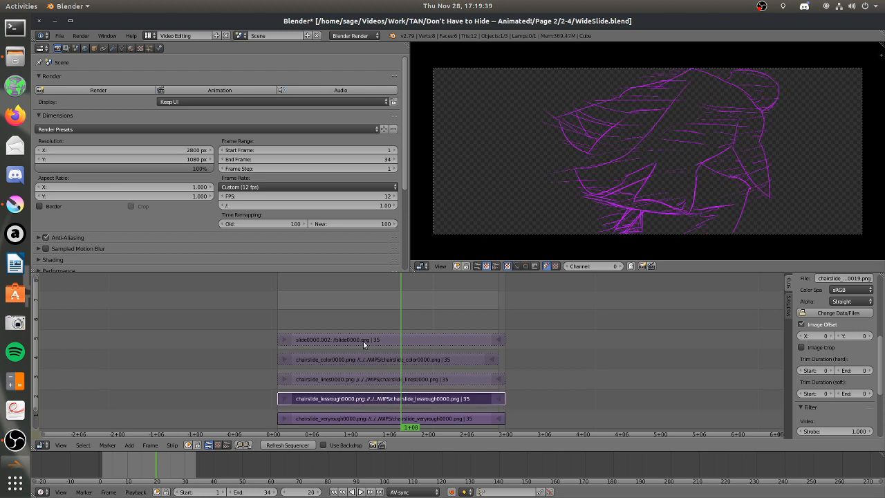
mouse_move(305, 309)
mouse_down()
mouse_move(284, 303)
mouse_move(507, 290)
mouse_move(280, 315)
mouse_move(397, 297)
mouse_move(405, 321)
mouse_up()
Unmute the chairslide_lines0000.png strip and inspect the seated figure's line art up close at 0+07.
right_click(379, 385)
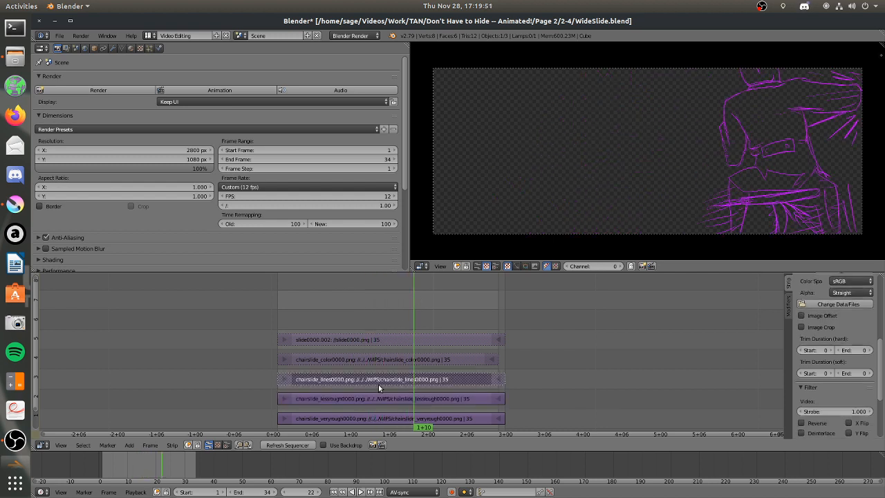
right_click(369, 393)
drag(302, 291, 316, 278)
scroll(691, 133, up, 4)
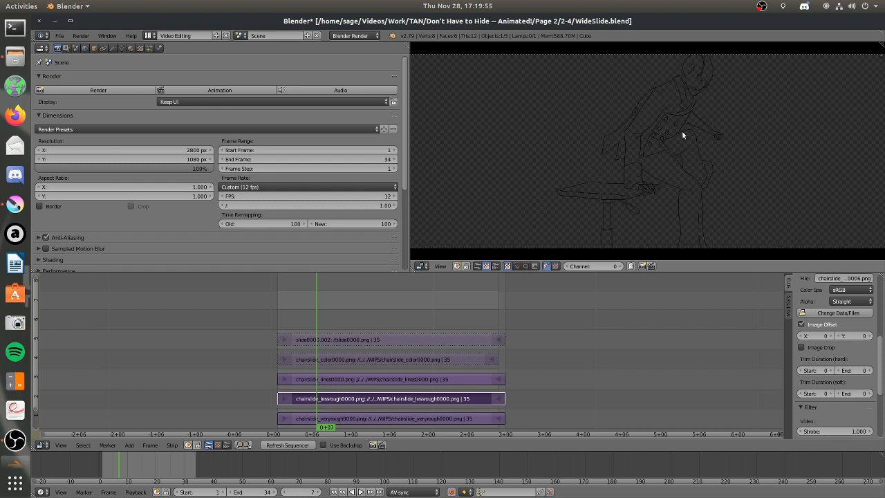
scroll(682, 134, up, 1)
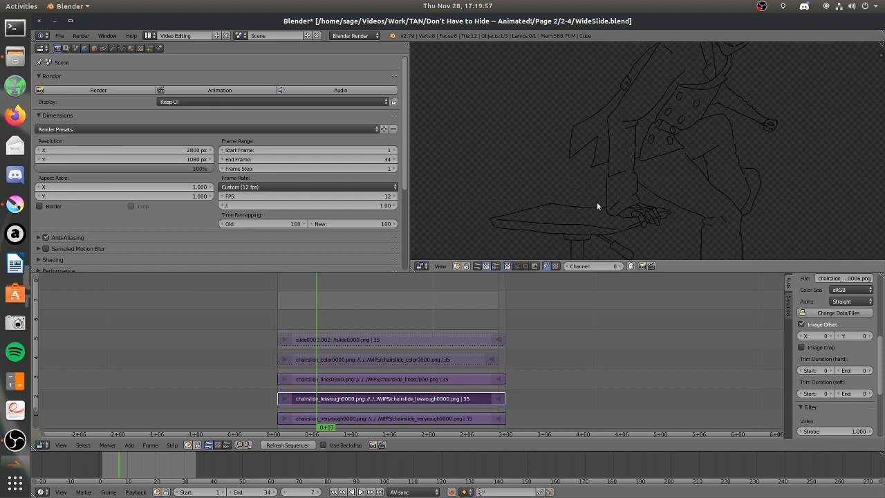
scroll(674, 152, down, 5)
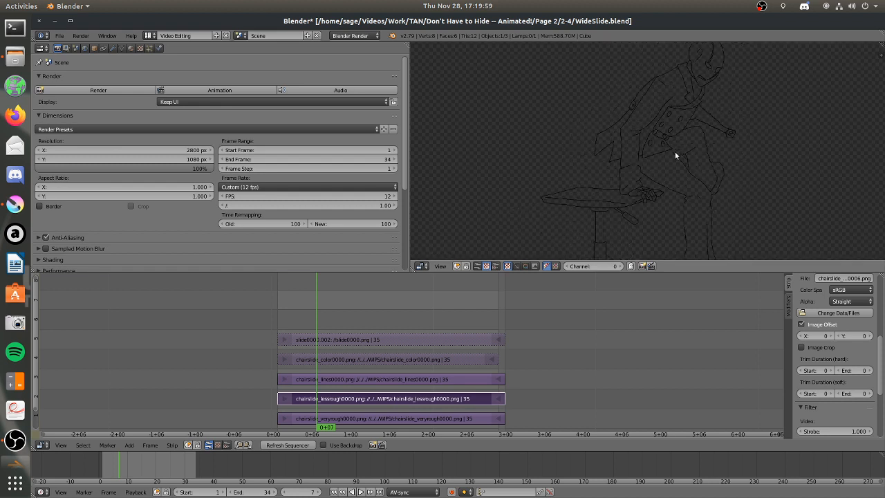
scroll(675, 151, up, 7)
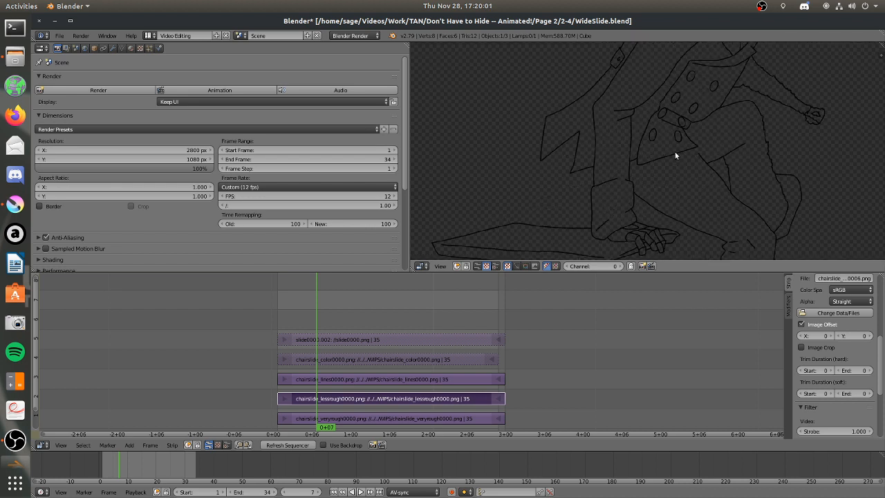
scroll(653, 173, up, 2)
Play the line art through to 1+11 and bring the whole frame back into the preview.
key(alt+a)
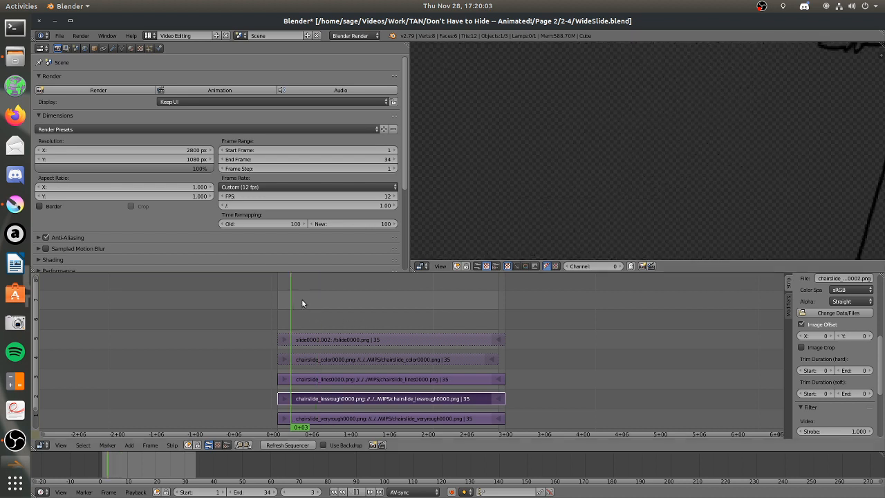
key(alt+a)
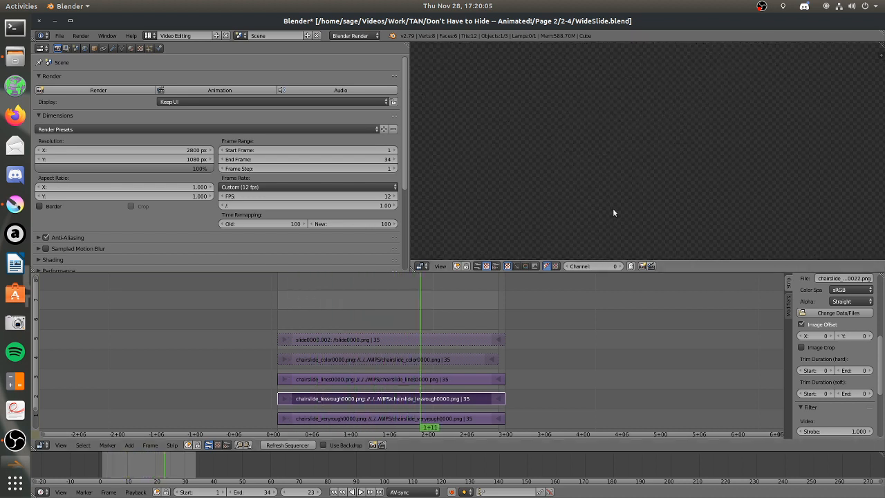
scroll(635, 169, down, 6)
scroll(634, 165, up, 3)
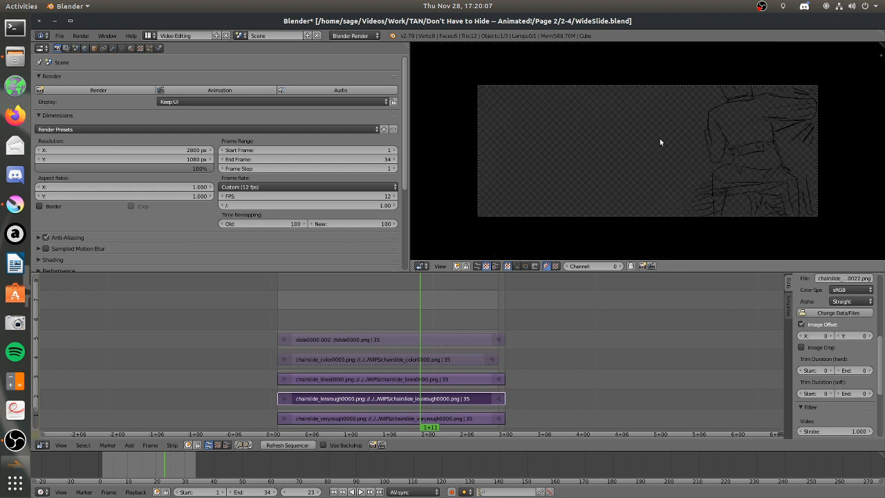
Unmute the chairslide_color0000.png strip and review the coloured animation before leaving the meta strip.
right_click(382, 358)
key(alt+h)
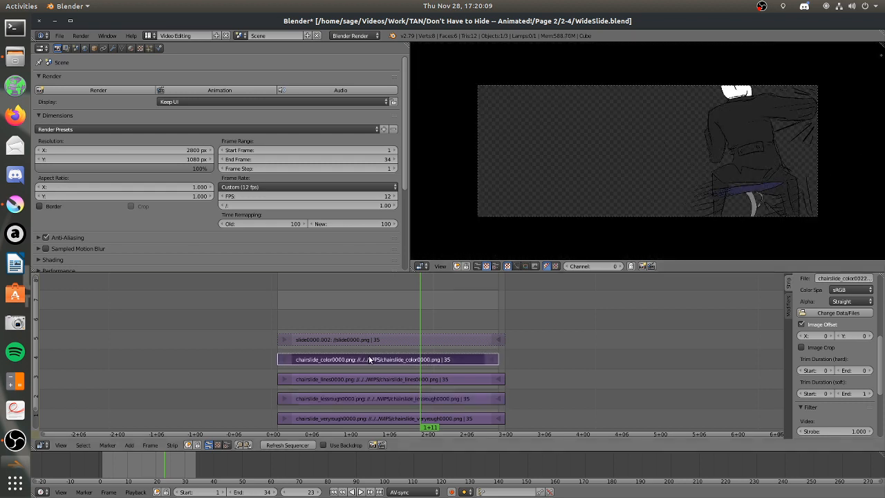
drag(315, 298, 386, 297)
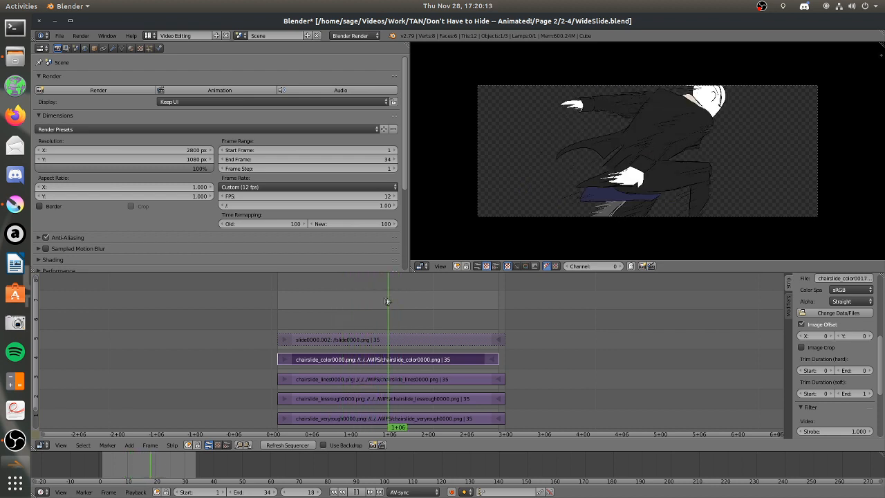
drag(386, 299, 337, 304)
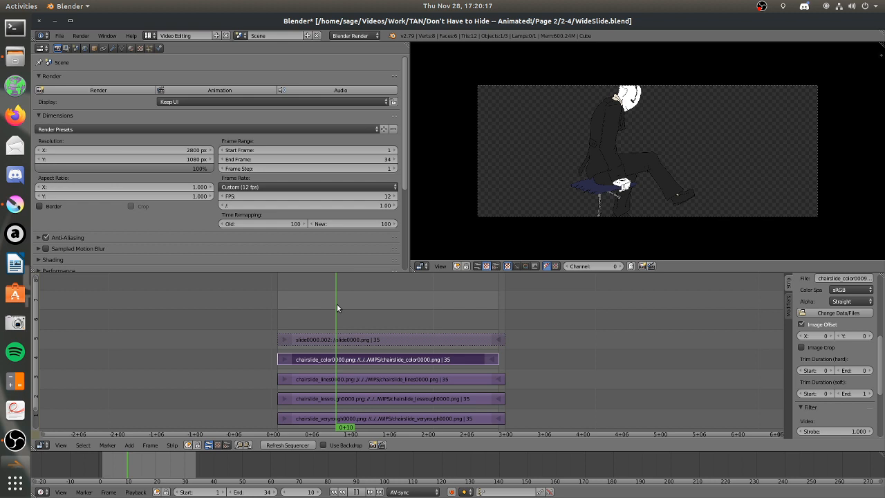
drag(336, 304, 505, 287)
key(Tab)
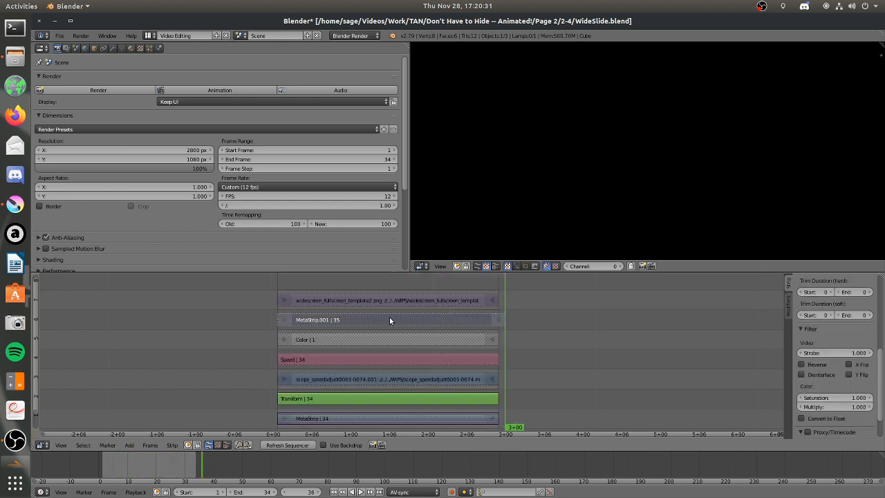
Unmute the Speed and scope_speedadjust0001-0074 strips and scrub the live-action footage to 2+09.
right_click(337, 342)
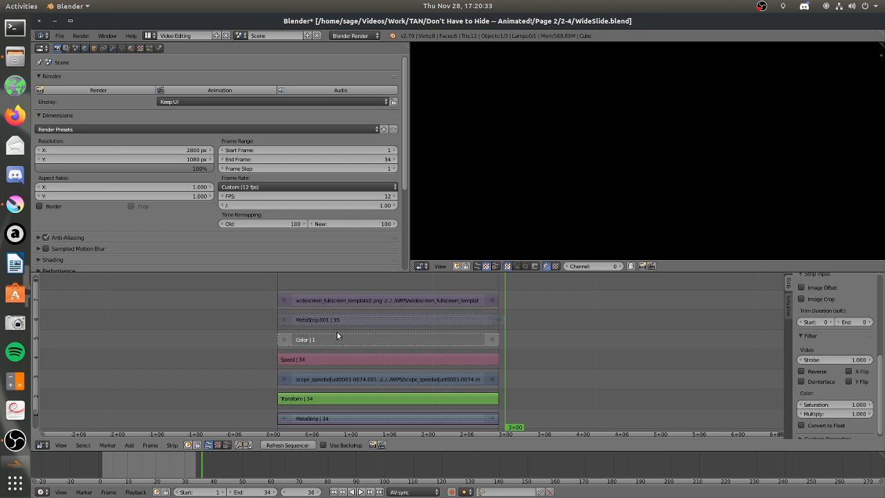
key(h)
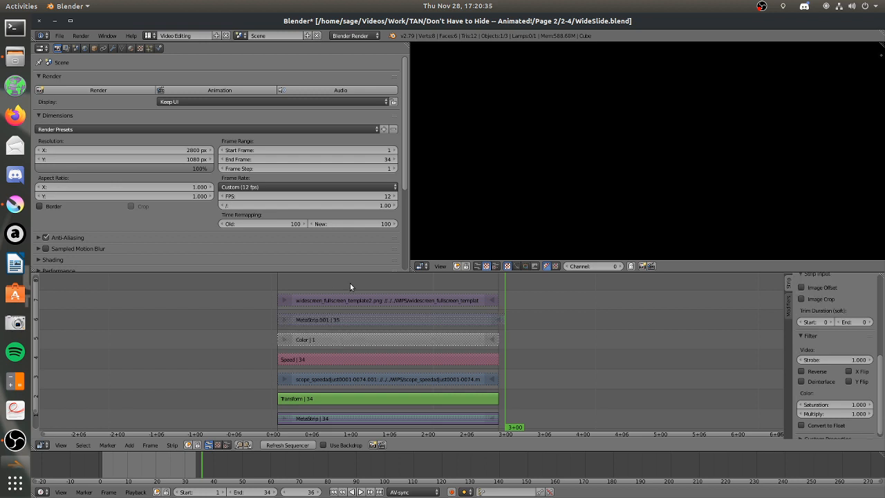
right_click(335, 360)
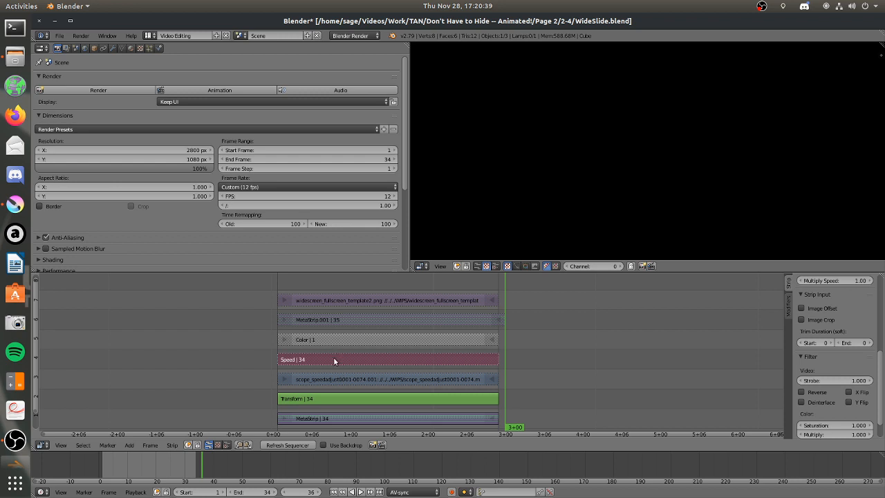
right_click(333, 372)
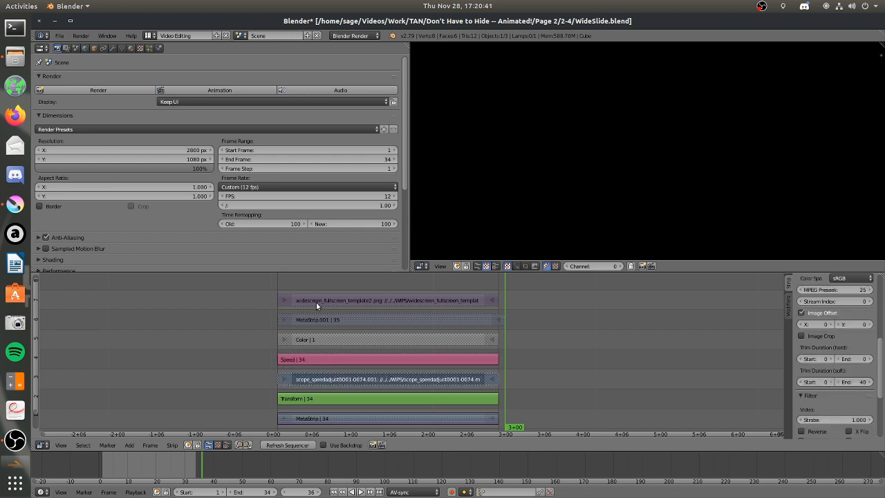
key(alt+h)
drag(282, 280, 485, 288)
Unmute MetaStrip.001 and compare the drawn animation with the live-action footage up to 2+09.
right_click(338, 318)
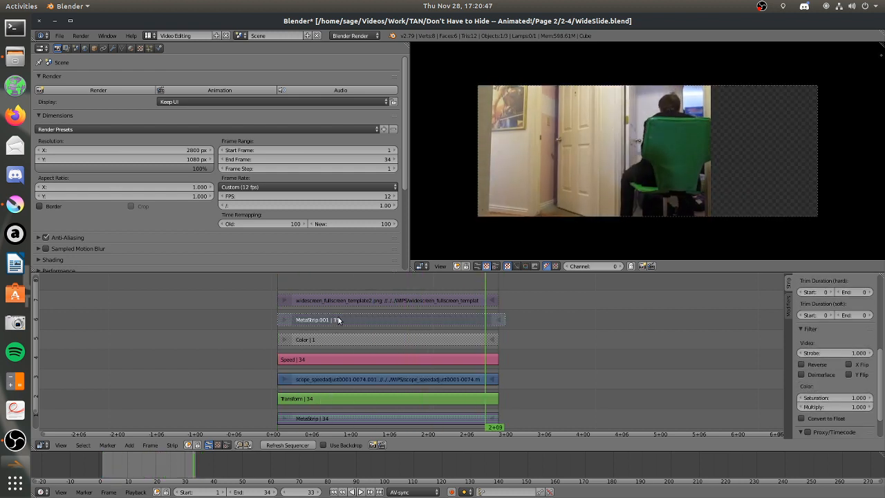
drag(280, 282, 459, 284)
drag(474, 432, 484, 290)
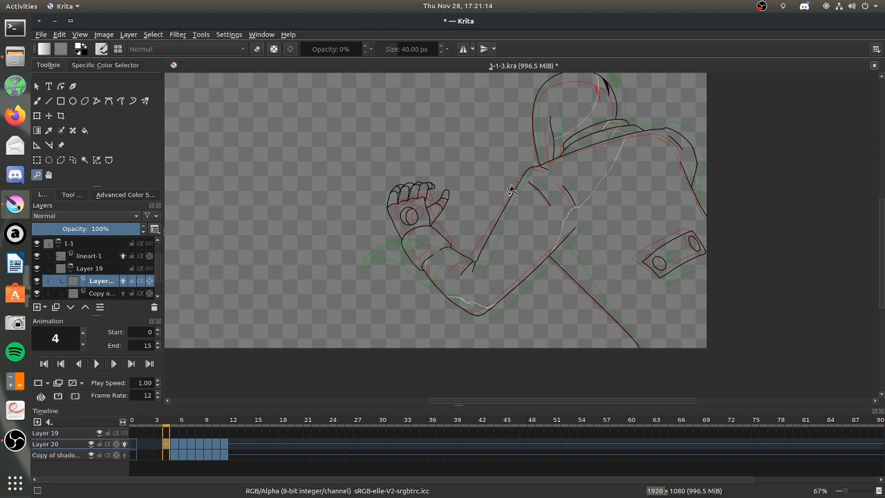
Switch to Krita and return to frame 4 of the 3-1-3.kra animation.
mouse_move(514, 187)
mouse_down()
mouse_move(722, 364)
mouse_move(745, 366)
mouse_up()
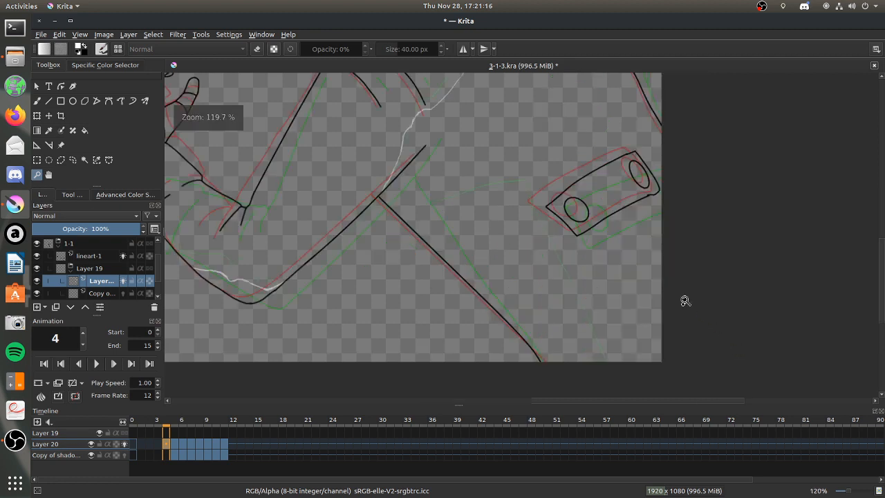
Draw the shadow edge from under the upper arm across the lower torso with the brush and erase its rough end.
click(37, 100)
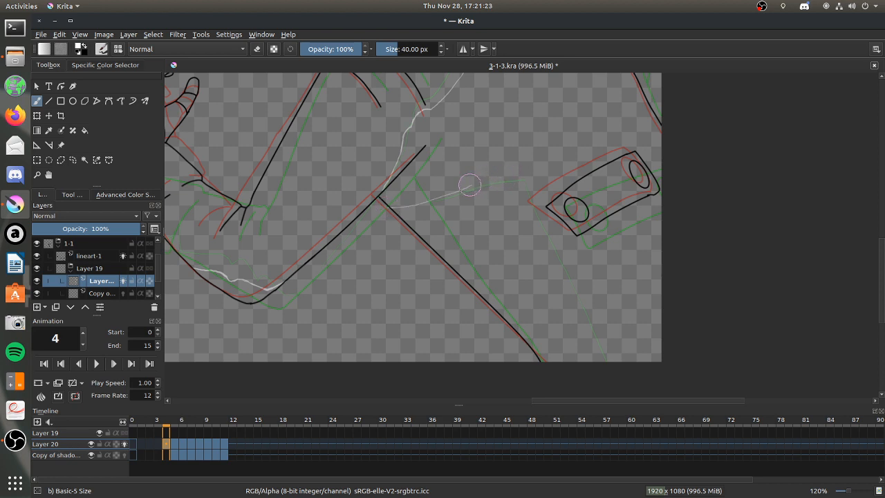
mouse_move(470, 185)
mouse_down()
mouse_move(538, 179)
mouse_move(500, 181)
mouse_move(535, 239)
mouse_up()
drag(502, 181, 607, 358)
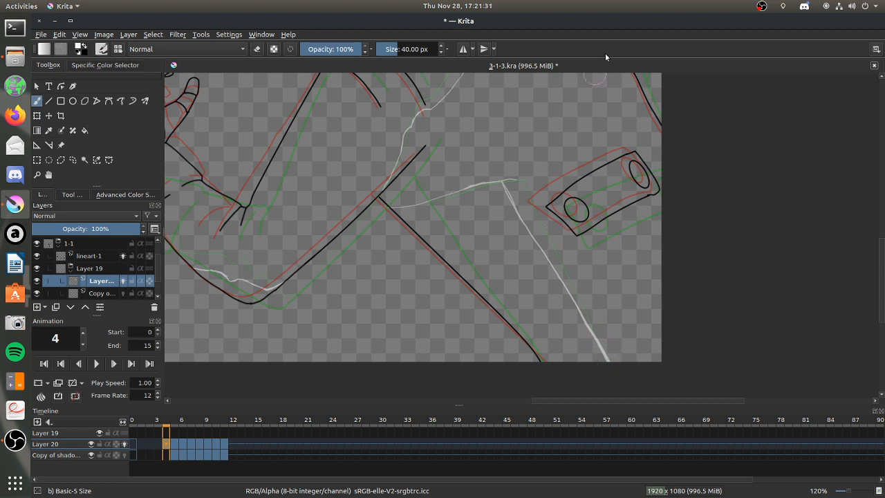
key(ctrl+z)
click(257, 48)
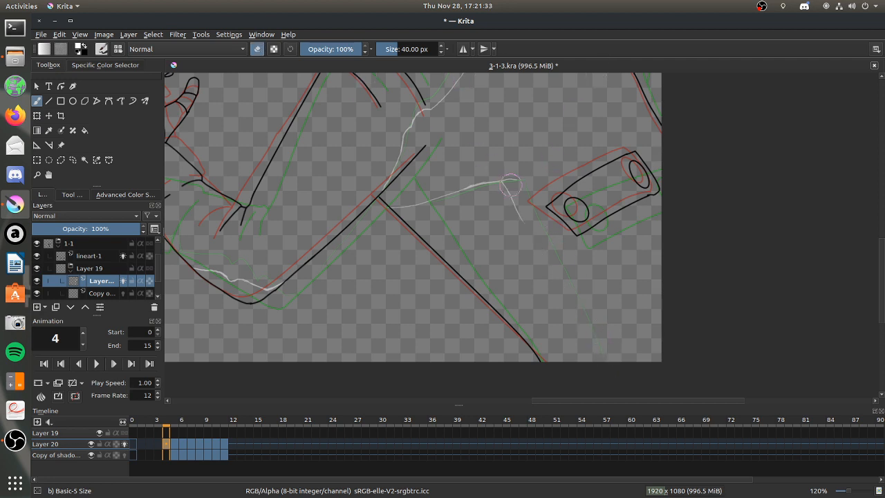
mouse_move(467, 185)
mouse_down()
mouse_move(509, 184)
mouse_move(515, 211)
mouse_up()
click(257, 48)
Set brush smoothing to Stabilizer and draw the torso's shadow edge up to a corner and diagonally down to the canvas edge.
click(72, 194)
click(119, 221)
click(119, 230)
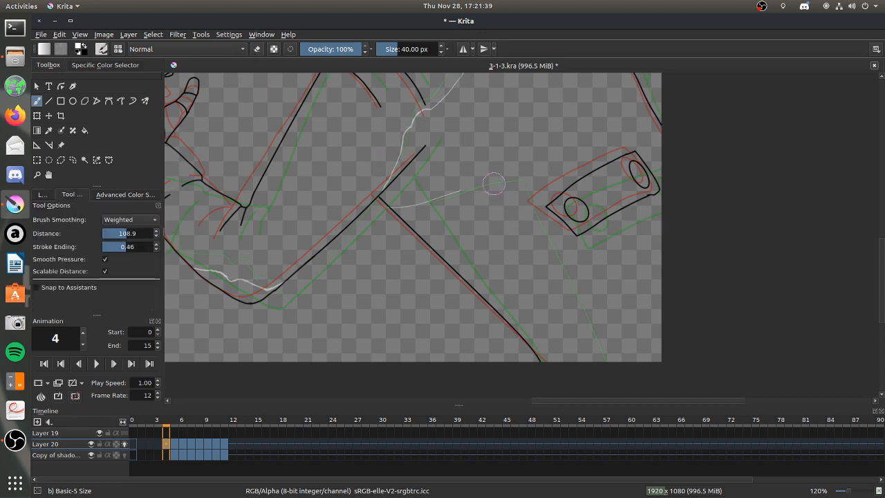
click(50, 197)
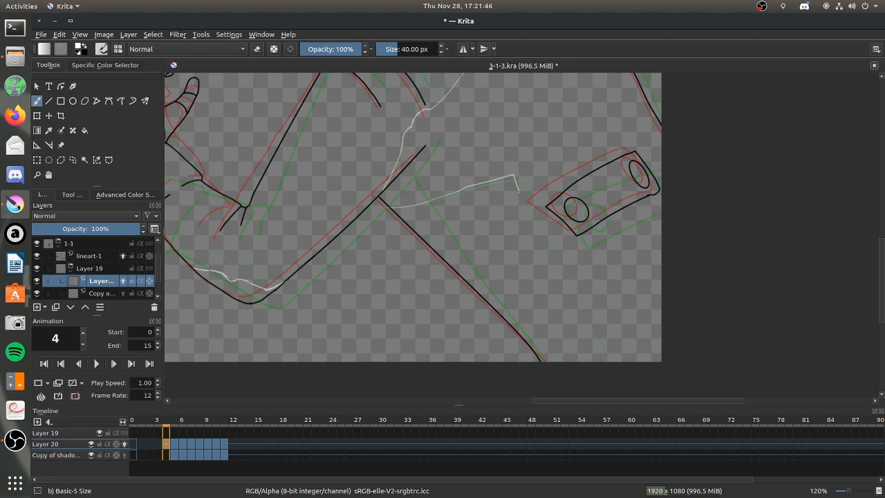
drag(391, 207, 544, 166)
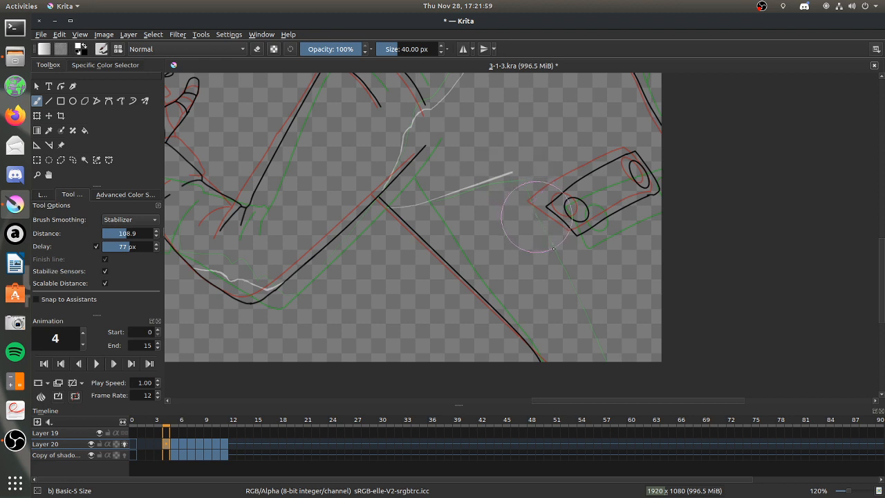
drag(523, 193, 646, 400)
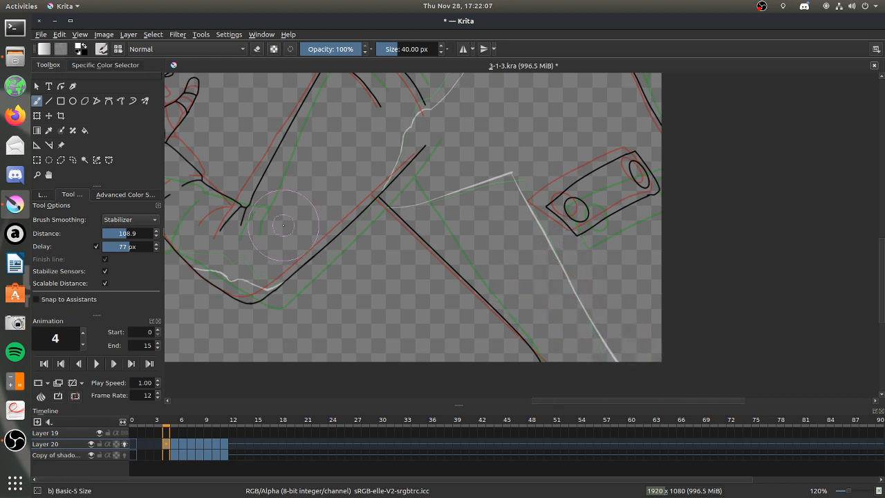
Draw three diagonal guide strokes for the light direction beside the raised hand.
scroll(249, 207, down, 3)
scroll(243, 201, up, 2)
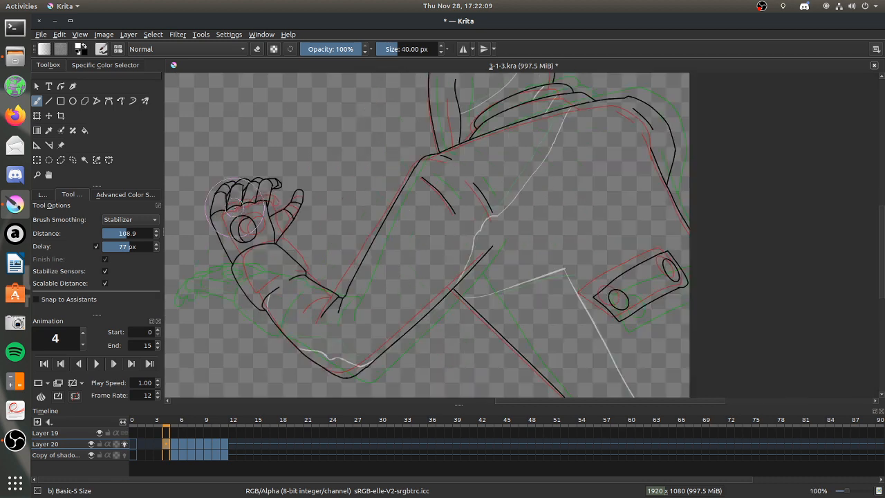
scroll(223, 215, up, 2)
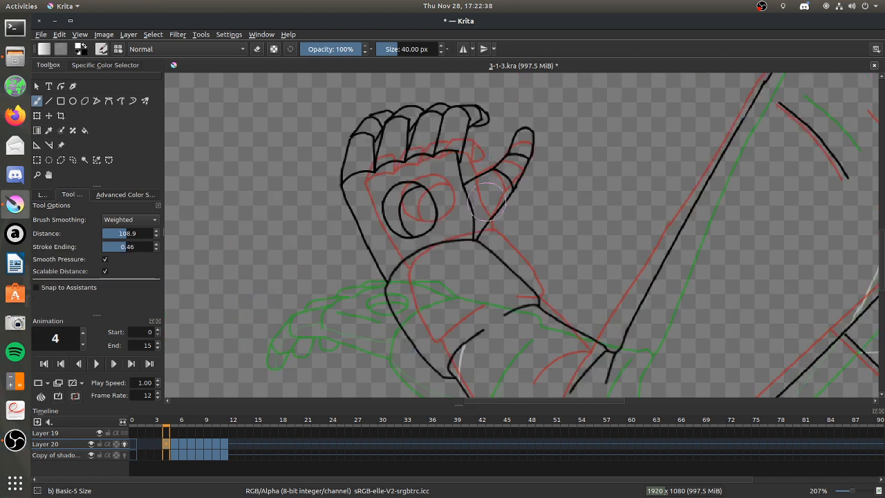
drag(217, 102, 296, 155)
drag(238, 91, 329, 136)
drag(181, 146, 252, 229)
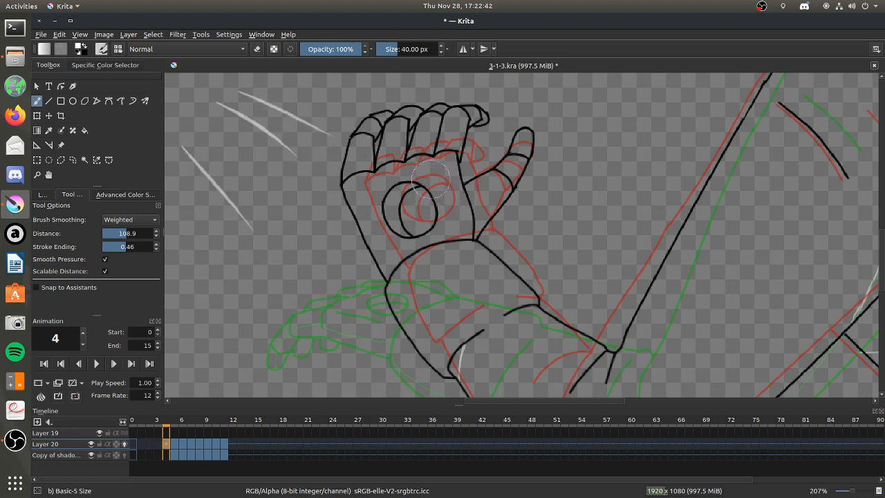
Check the hand shading on frame 5 and draw the shadow edges on frame 4's fingers, palm and thumb.
click(173, 446)
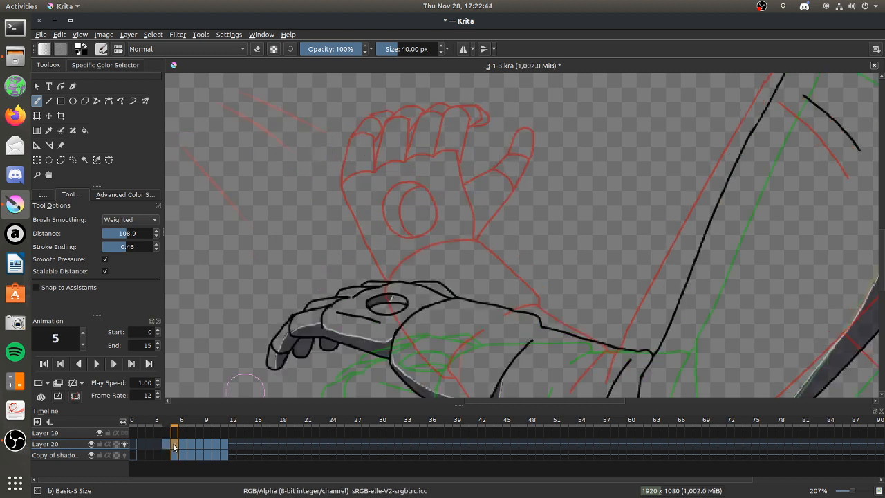
click(165, 447)
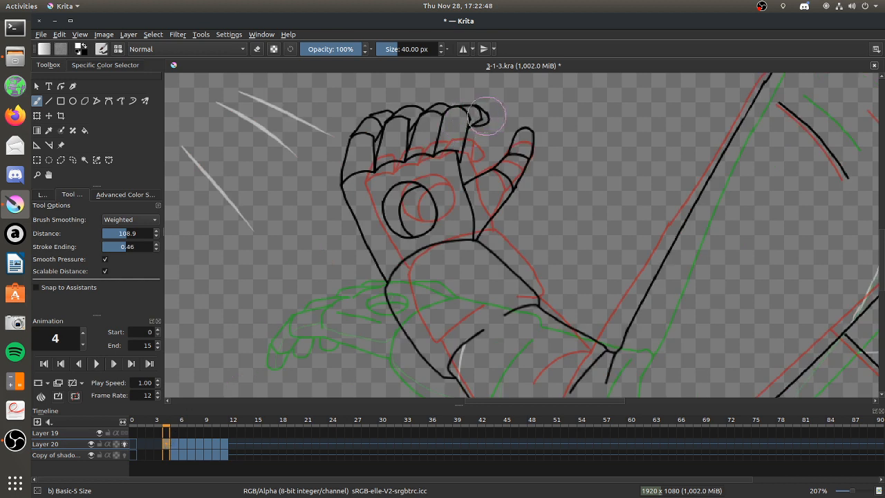
mouse_move(483, 113)
mouse_down()
mouse_move(460, 123)
mouse_move(456, 146)
mouse_move(431, 122)
mouse_move(427, 148)
mouse_up()
key(ctrl+z)
drag(436, 127, 426, 148)
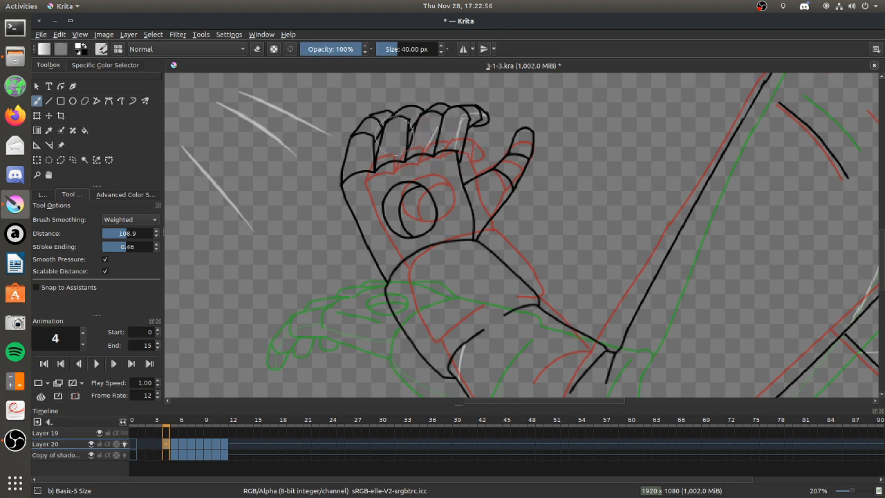
drag(402, 119, 397, 153)
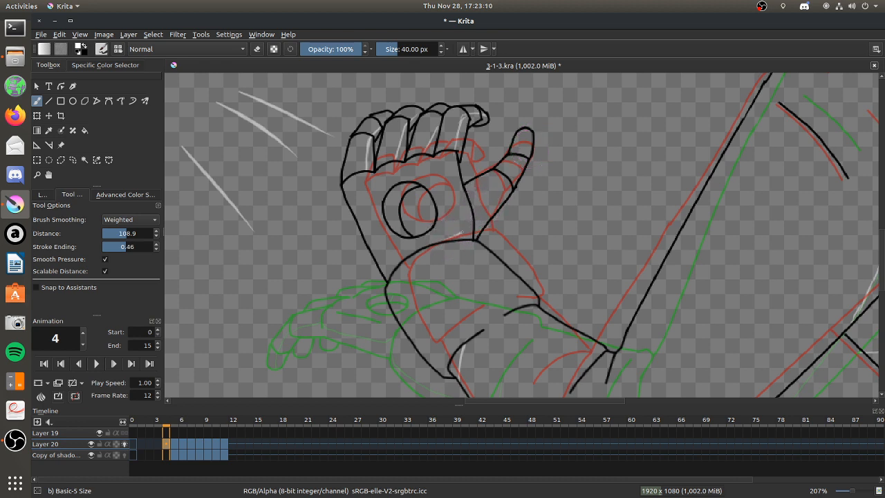
drag(468, 222, 516, 188)
mouse_move(461, 121)
mouse_down()
mouse_move(455, 170)
mouse_move(461, 187)
mouse_up()
Erase the diagonal guide strokes beside the hand.
click(256, 48)
mouse_move(225, 112)
mouse_down()
mouse_move(241, 79)
mouse_move(257, 94)
mouse_move(275, 95)
mouse_move(241, 181)
mouse_move(238, 239)
mouse_move(254, 234)
mouse_move(326, 136)
mouse_up()
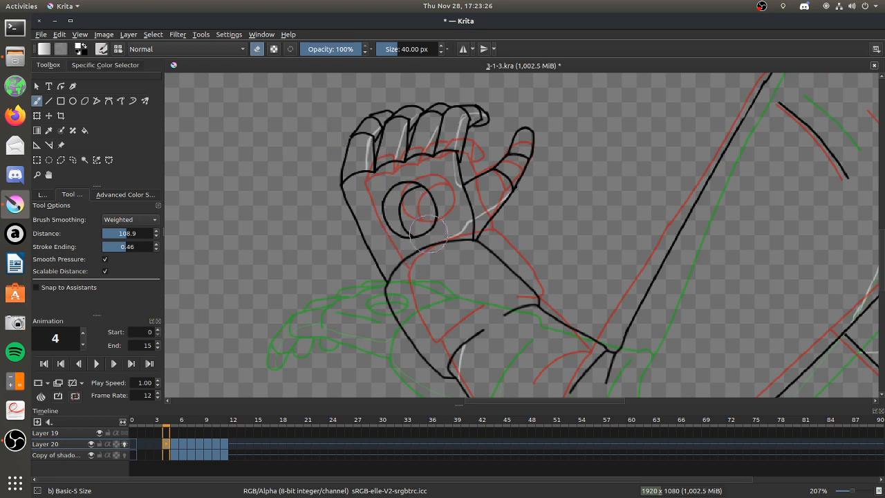
scroll(518, 297, down, 1)
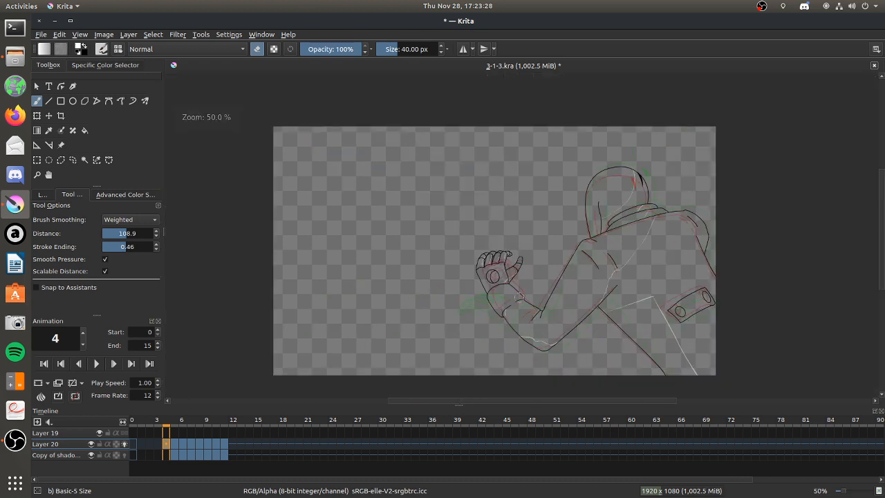
scroll(656, 304, down, 1)
scroll(657, 304, up, 3)
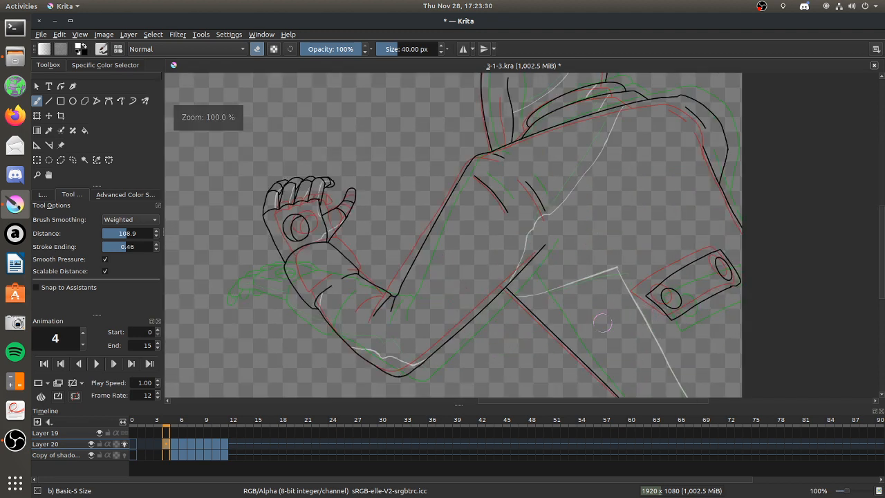
Compare with frame 5's arm shading and replace frame 4's upper-arm shadow edge with a straight line down to the elbow.
click(172, 444)
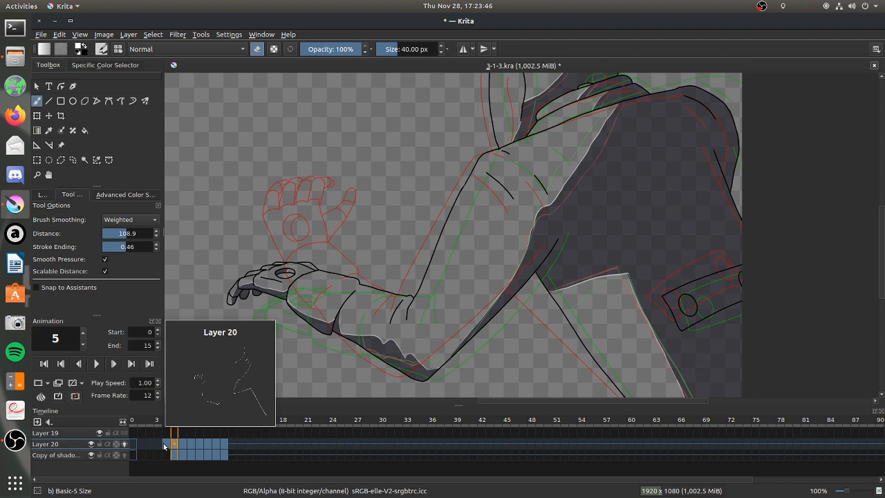
click(168, 448)
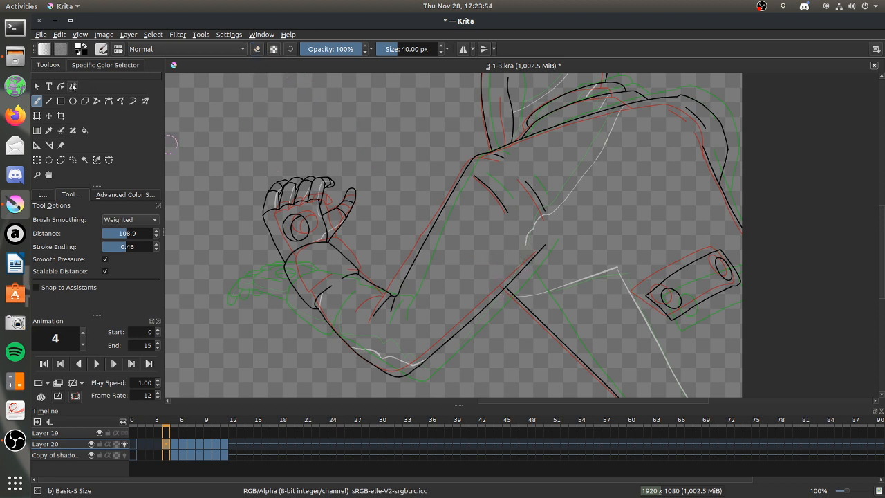
click(49, 100)
drag(526, 245, 415, 364)
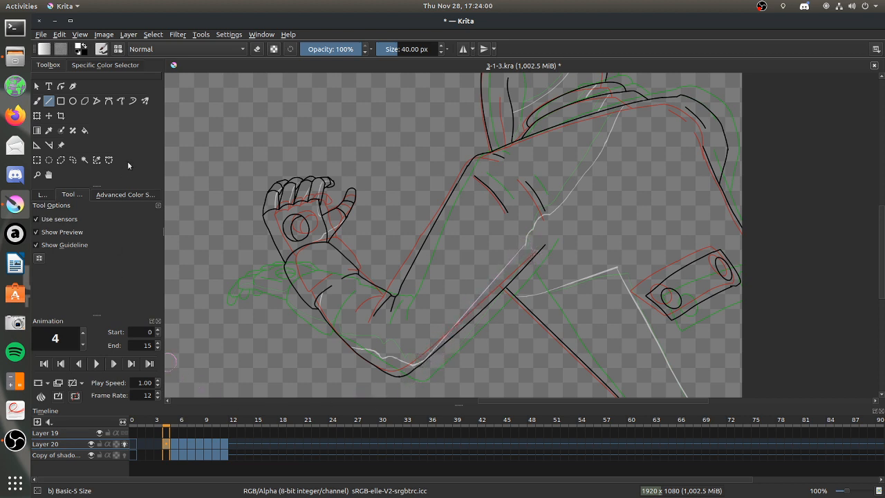
Erase the jagged sleeve-fold part of the shadow edge above the straight line and redraw it with the brush.
click(37, 100)
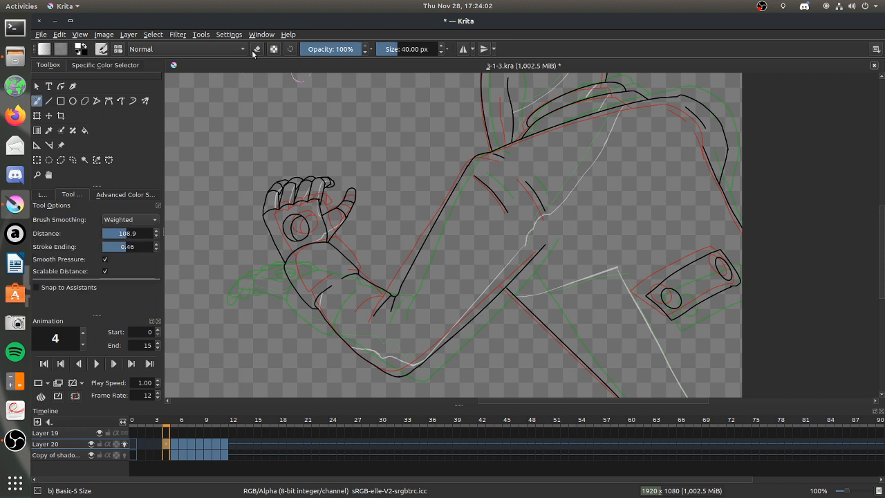
key(e)
click(37, 174)
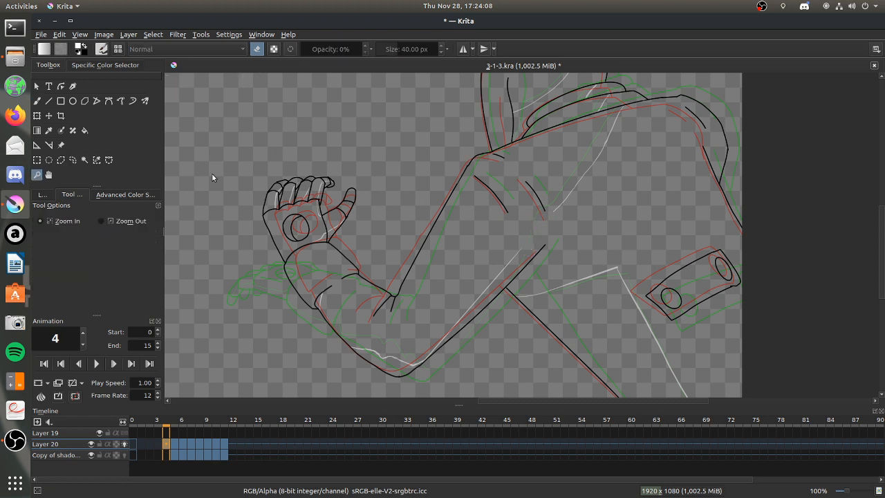
drag(539, 249, 656, 318)
key(b)
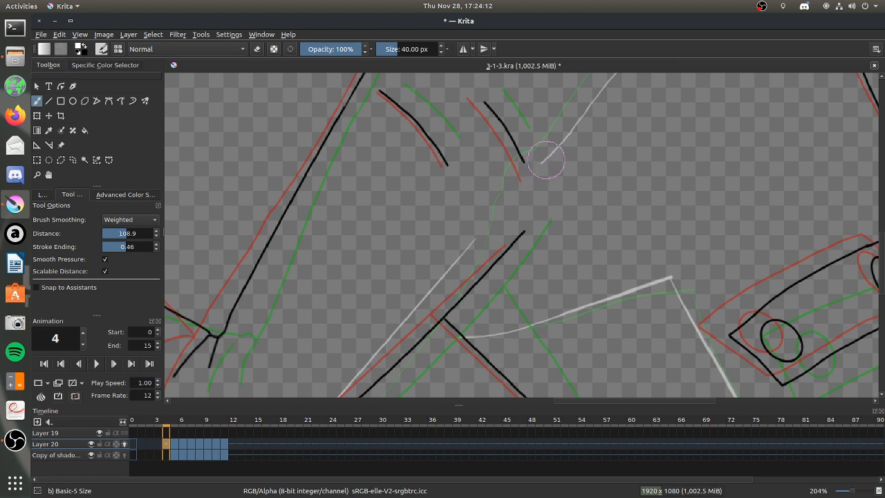
mouse_move(543, 166)
mouse_down()
mouse_move(512, 178)
mouse_move(476, 219)
mouse_move(473, 240)
mouse_up()
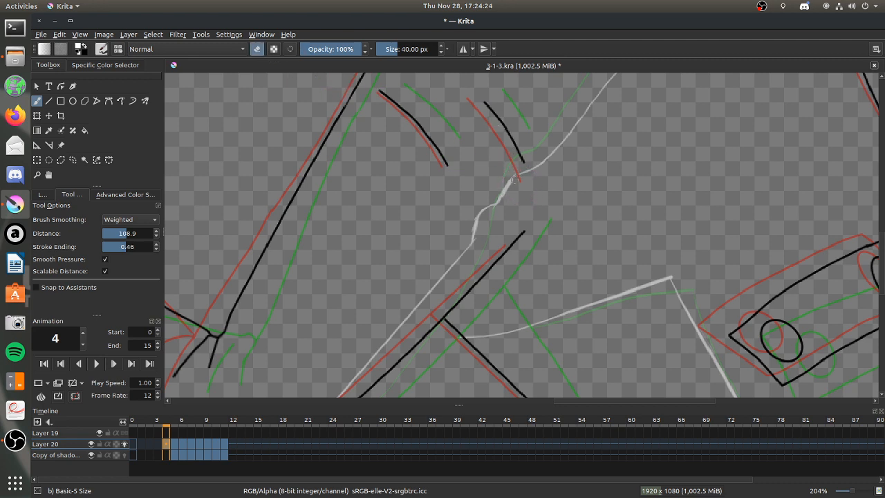
Clean up the redrawn fold line by erasing its thick spots and retouching the gaps.
click(257, 48)
drag(523, 172, 496, 204)
click(257, 48)
drag(480, 219, 475, 233)
click(257, 50)
mouse_move(476, 224)
mouse_down()
mouse_move(482, 210)
mouse_move(478, 223)
mouse_up()
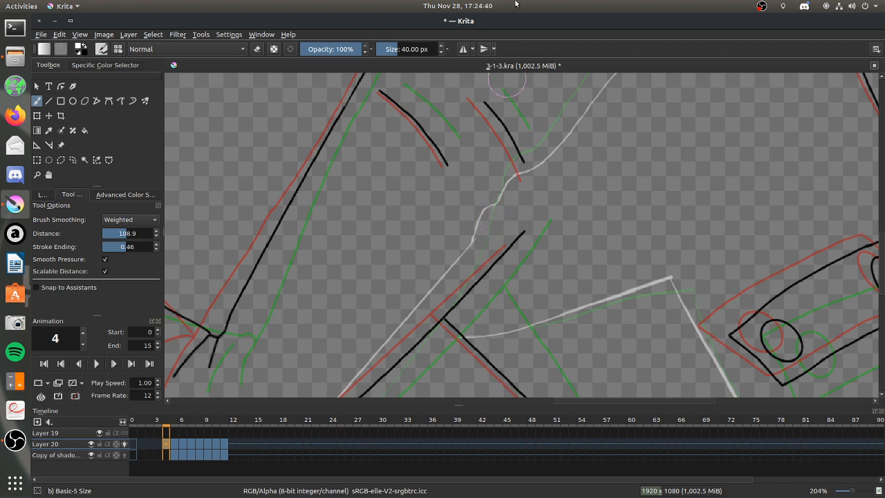
Turn off onion skins for the lineart-1 and Layer 20 layers.
scroll(504, 250, down, 1)
scroll(503, 250, down, 7)
scroll(515, 256, up, 4)
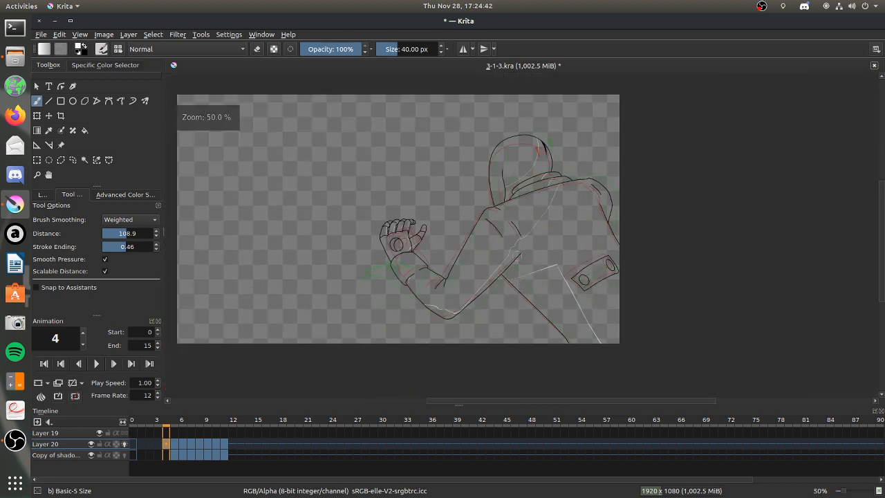
scroll(634, 188, up, 4)
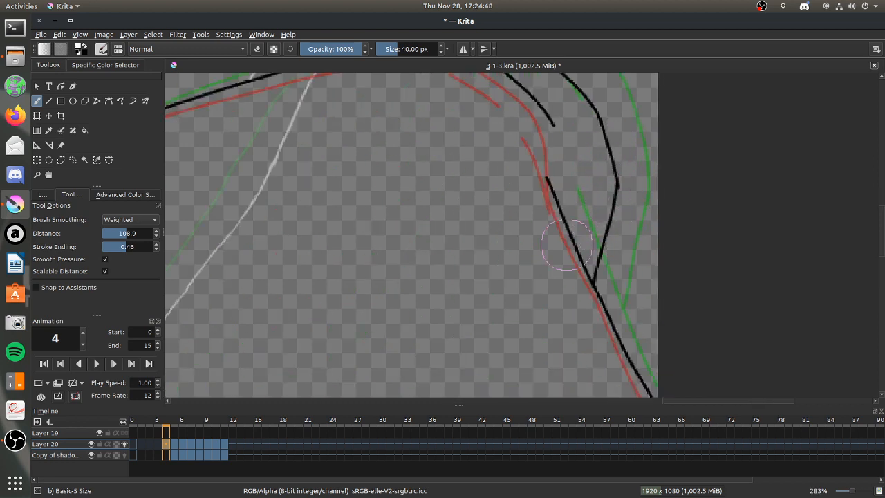
scroll(463, 163, down, 6)
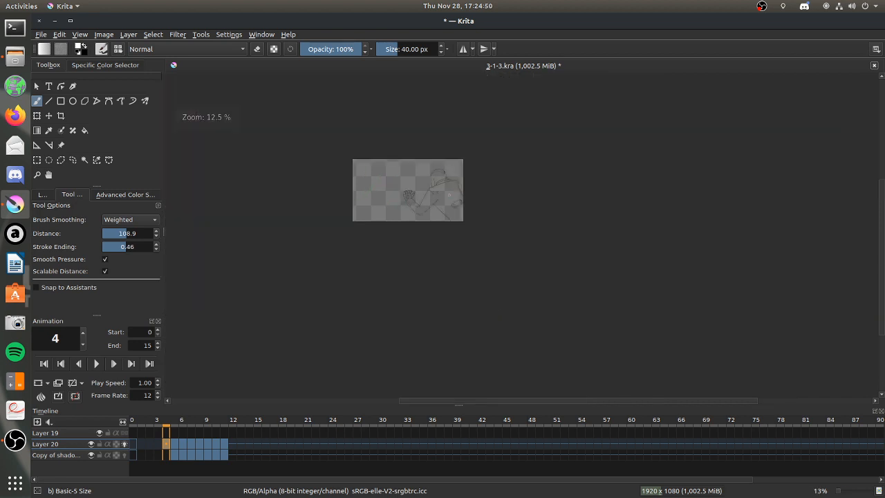
scroll(434, 194, up, 2)
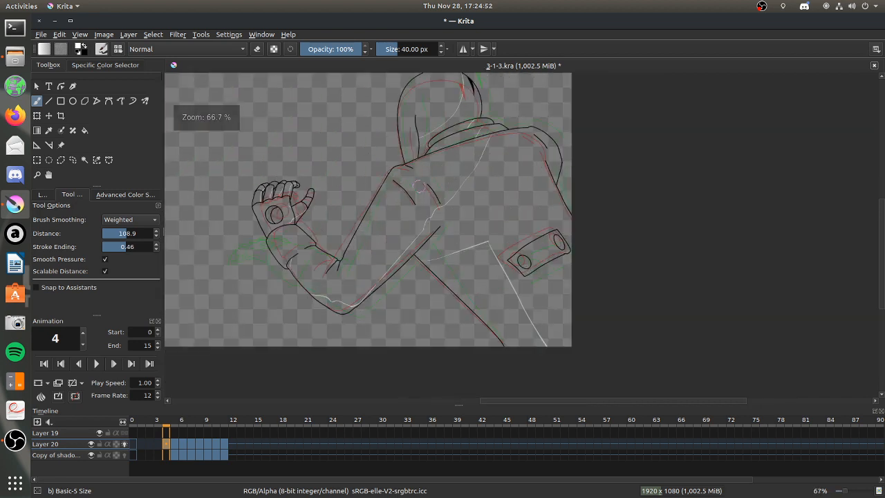
click(43, 196)
click(124, 256)
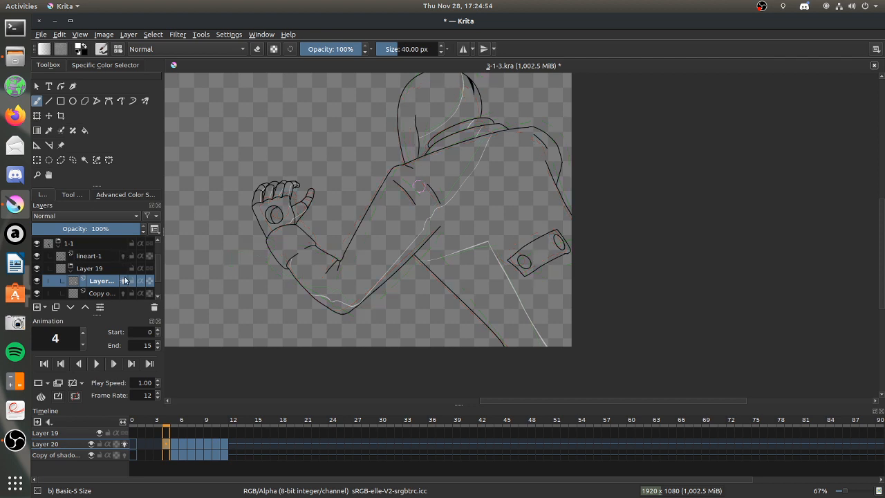
Pick the dark shadow colour from frame 5's jacket and select frame 4 on the copied shadow layer.
click(173, 432)
ctrl+click(499, 208)
click(274, 186)
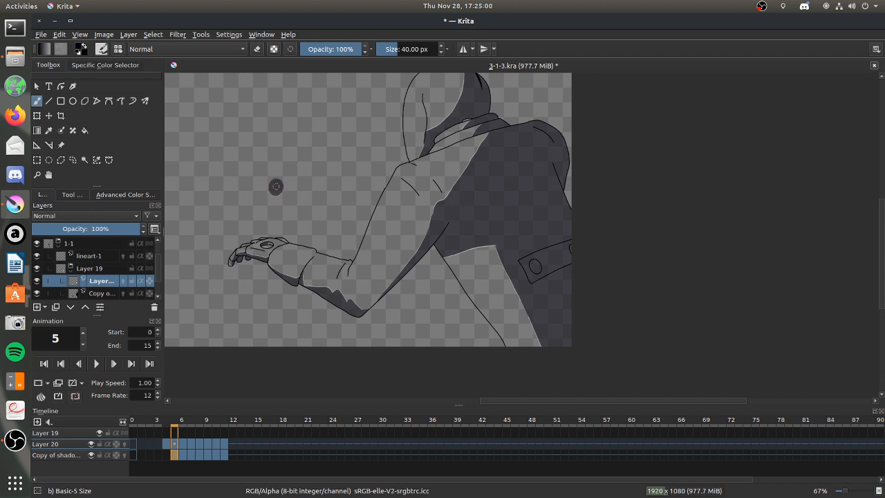
key(ctrl+z)
key(Page_Down)
click(164, 455)
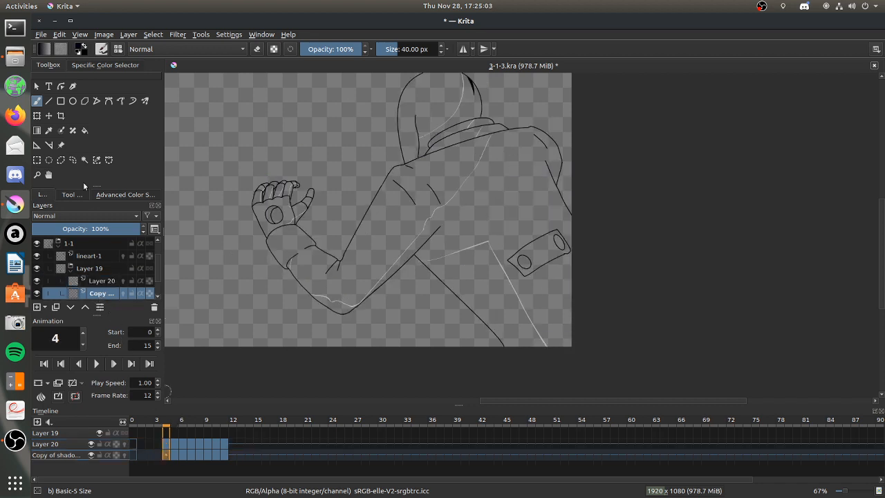
Fill the torso, underarm and elbow shadow areas of frame 4 with the dark shadow colour.
click(84, 130)
click(480, 221)
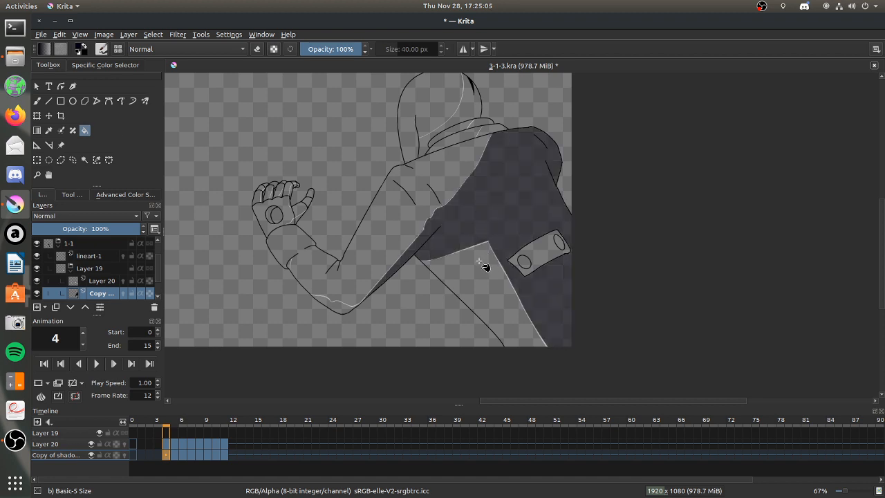
click(335, 312)
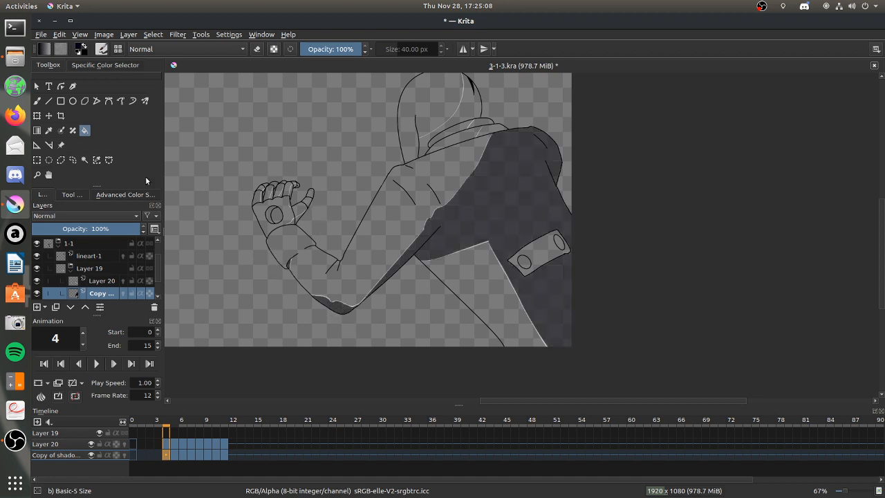
click(39, 175)
drag(235, 160, 391, 249)
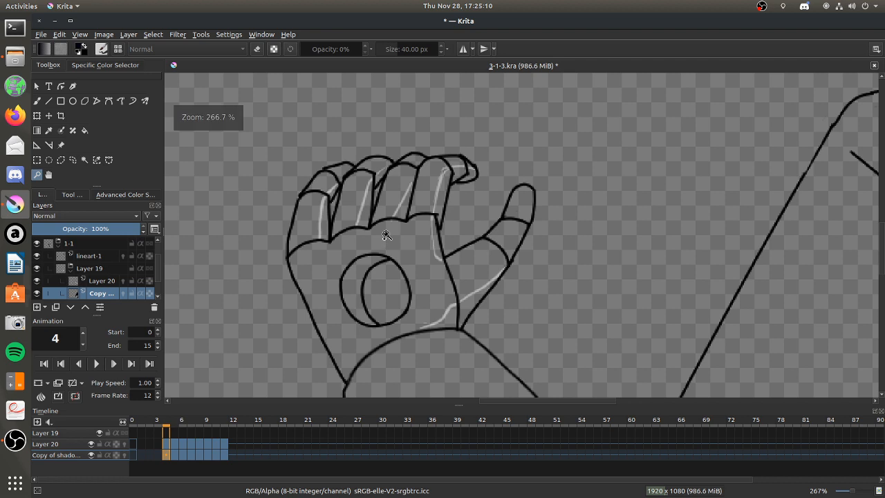
Fill the finger, palm-edge and thumb-base shadow areas of frame 4's hand with the dark shadow colour.
click(84, 130)
click(407, 207)
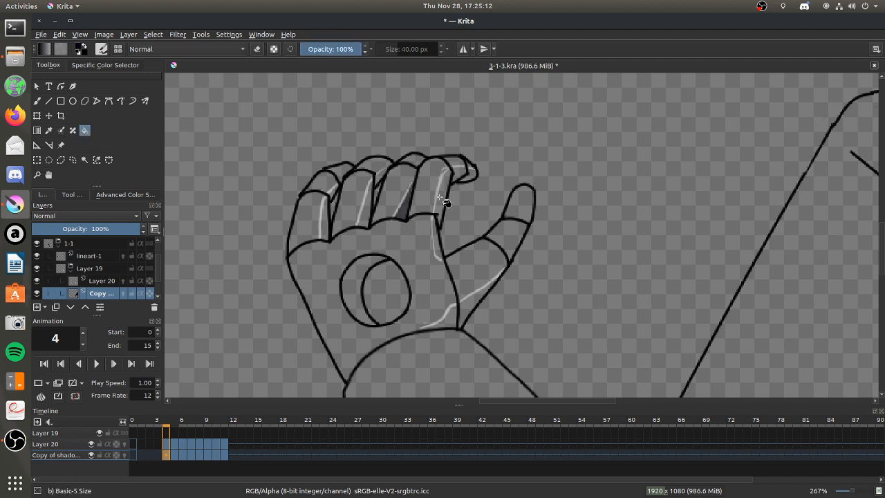
click(445, 197)
click(462, 169)
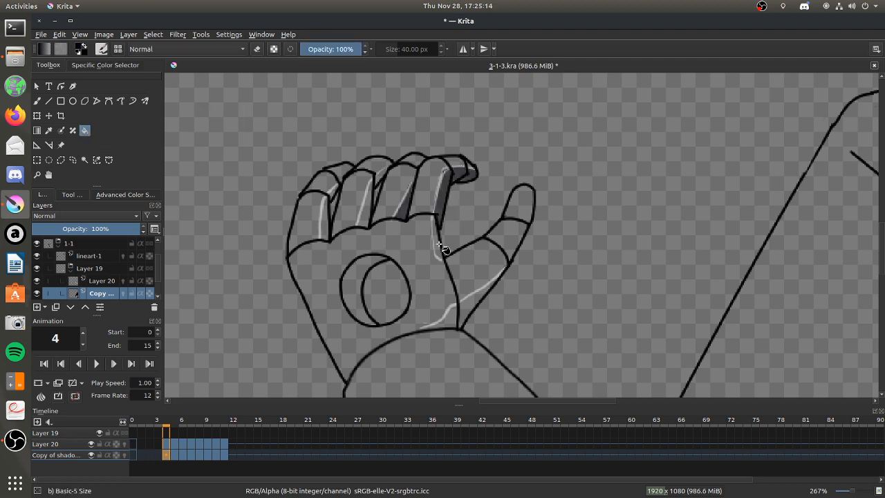
click(468, 311)
click(452, 323)
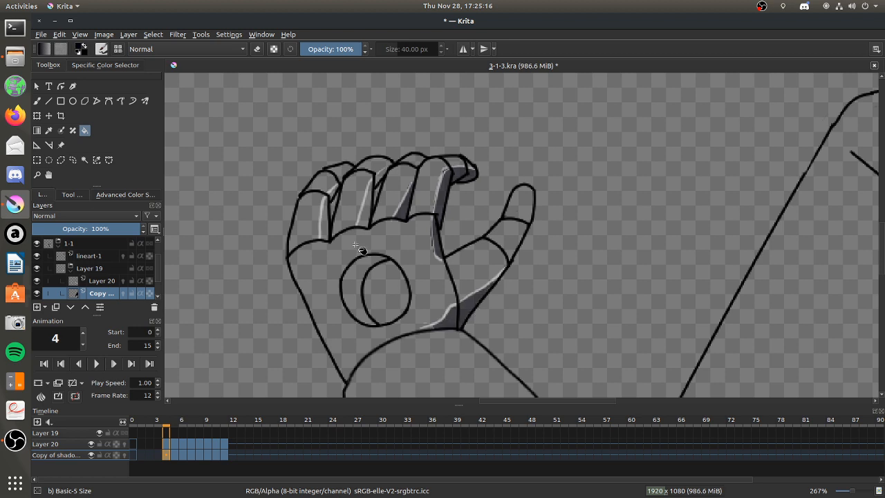
click(360, 220)
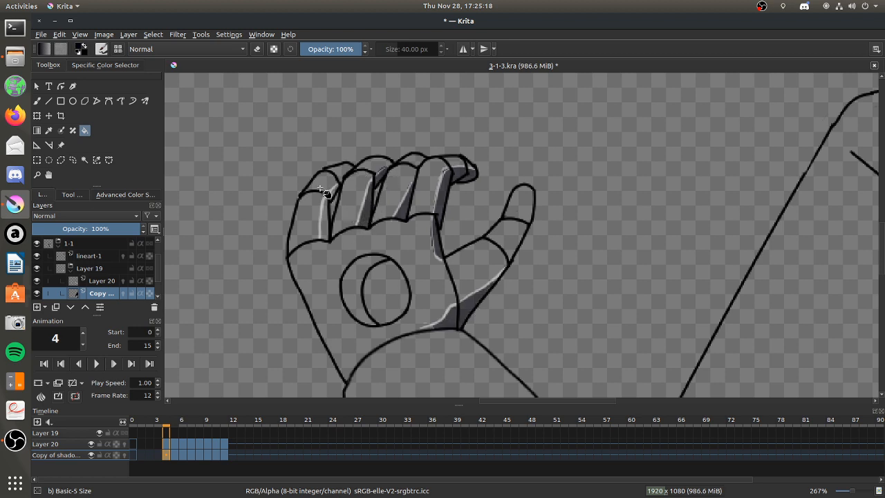
click(323, 224)
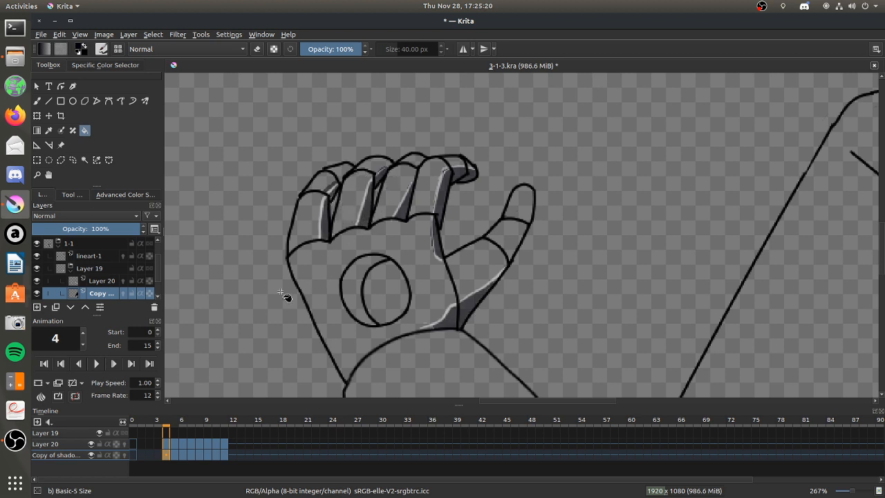
Touch up frame 4's hand shading by erasing stray spots on the fingers and painting gaps near the thumb and wrist.
click(36, 101)
key(e)
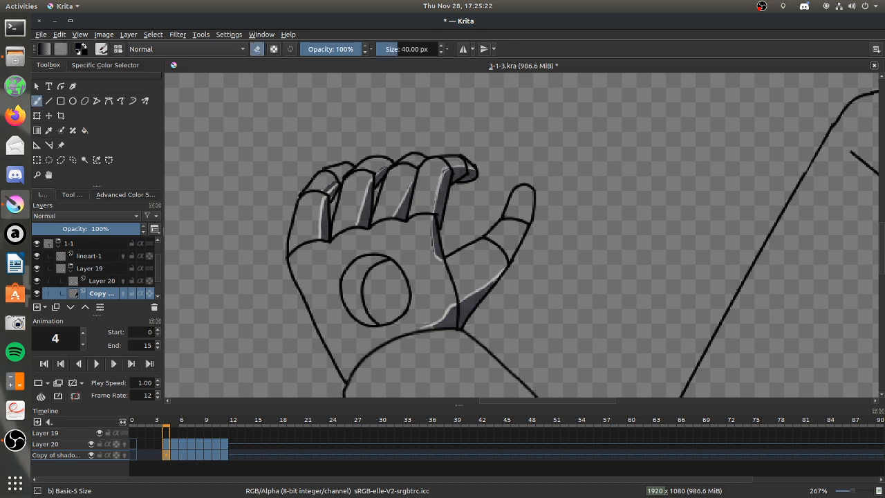
click(329, 177)
click(351, 185)
click(256, 49)
drag(496, 288, 508, 266)
drag(431, 327, 443, 322)
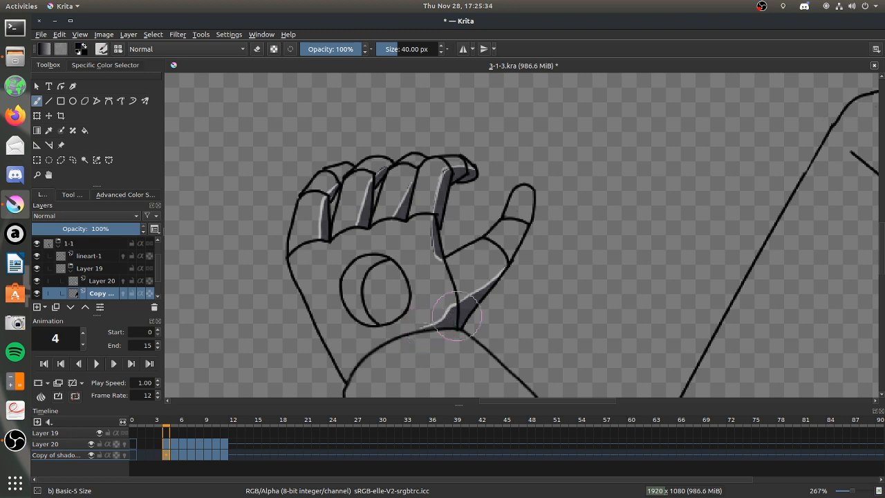
Fill the crescent inside the palm circle of frame 4's hand with the shadow colour.
click(85, 130)
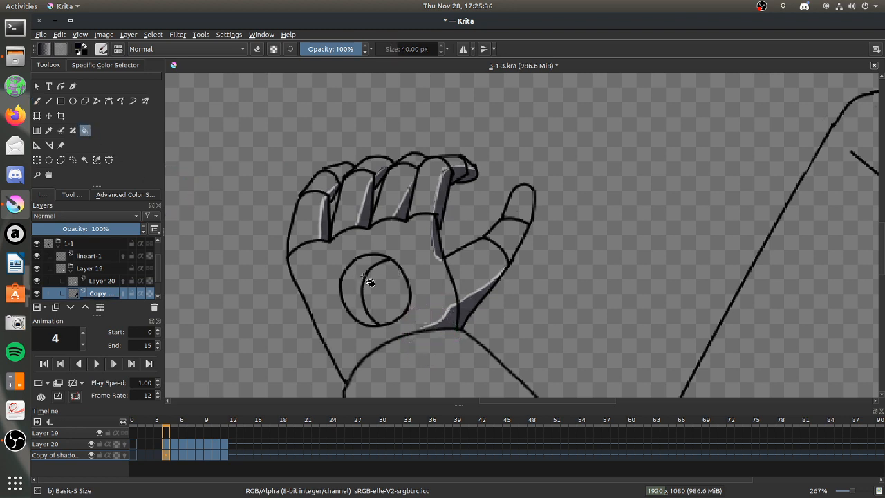
click(364, 281)
scroll(465, 257, down, 8)
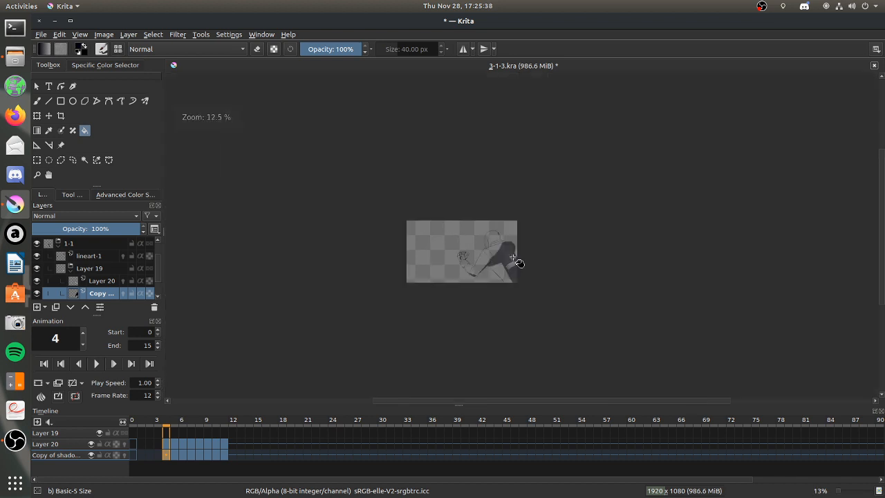
Fill the shadow areas of frame 4's hood and the collar folds below it with the dark shadow colour.
scroll(477, 259, up, 4)
scroll(477, 257, up, 2)
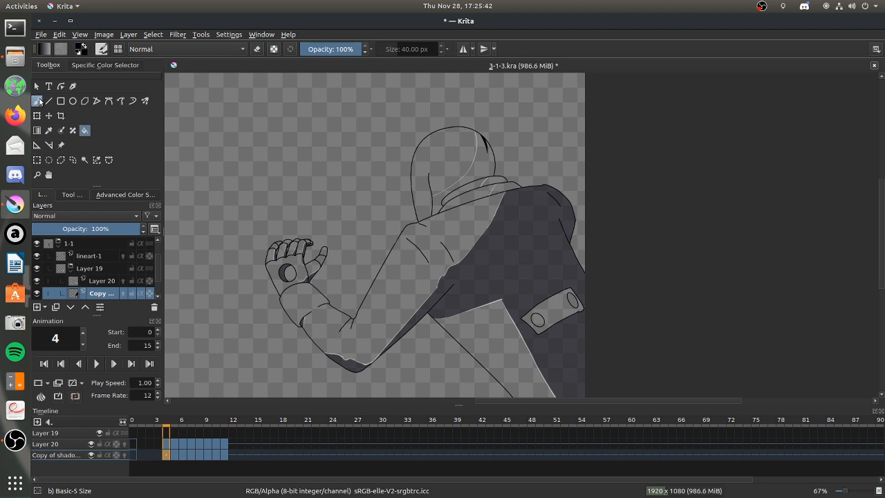
click(37, 100)
click(37, 174)
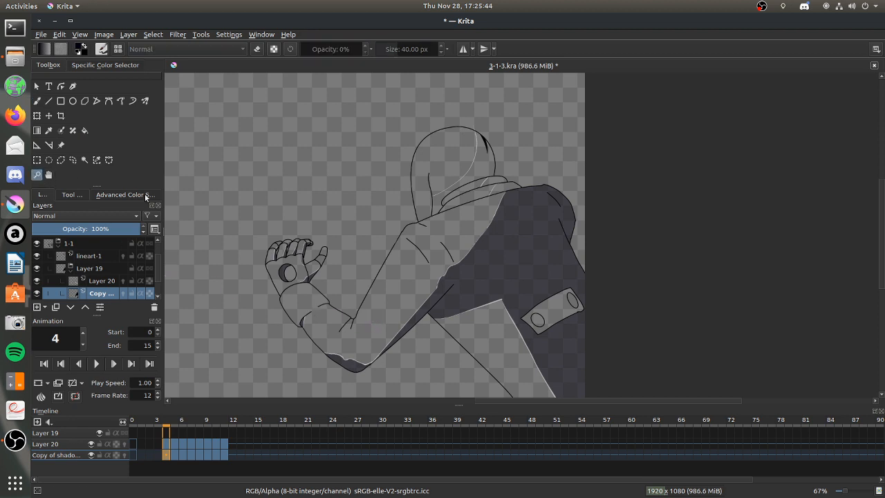
drag(403, 126, 509, 205)
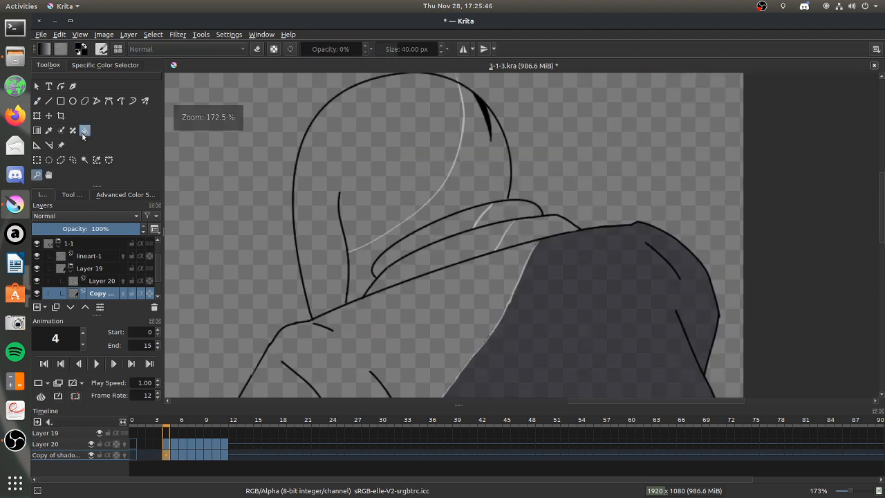
click(84, 130)
click(460, 204)
click(516, 217)
click(542, 244)
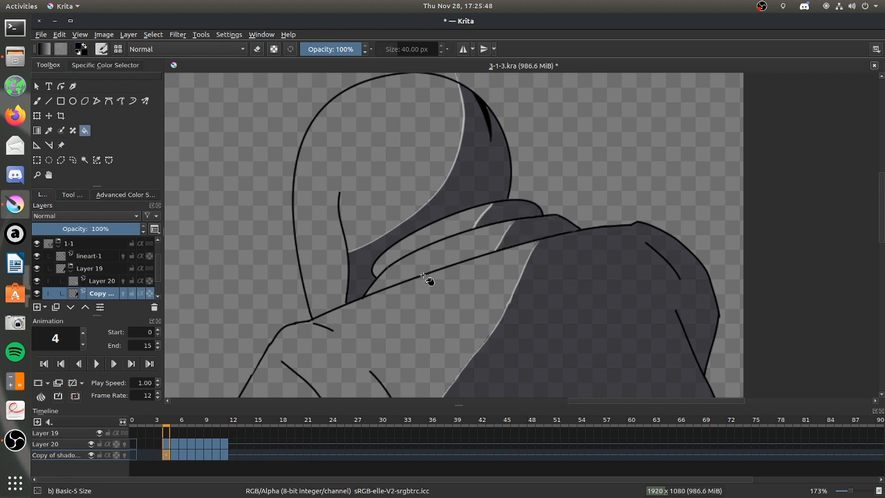
Select frame 3 on Layer 20 and make white the foreground colour for the freehand brush.
click(158, 454)
click(91, 279)
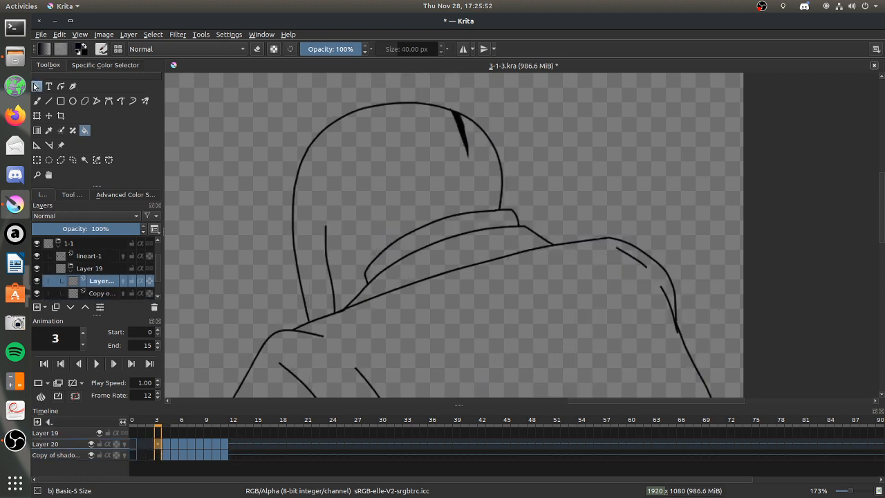
click(37, 100)
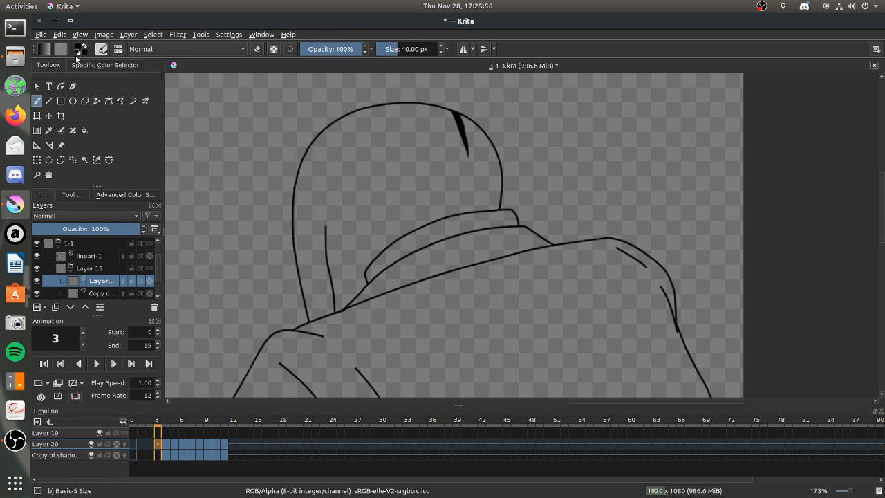
click(83, 52)
click(138, 196)
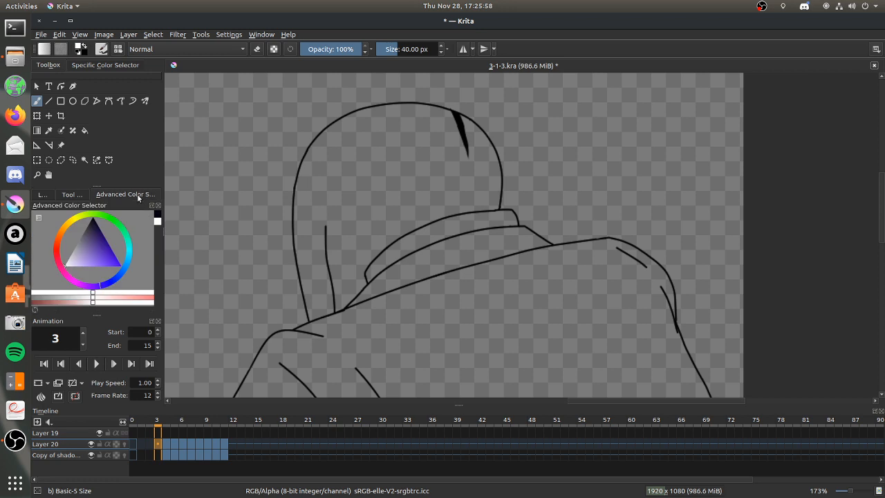
click(87, 50)
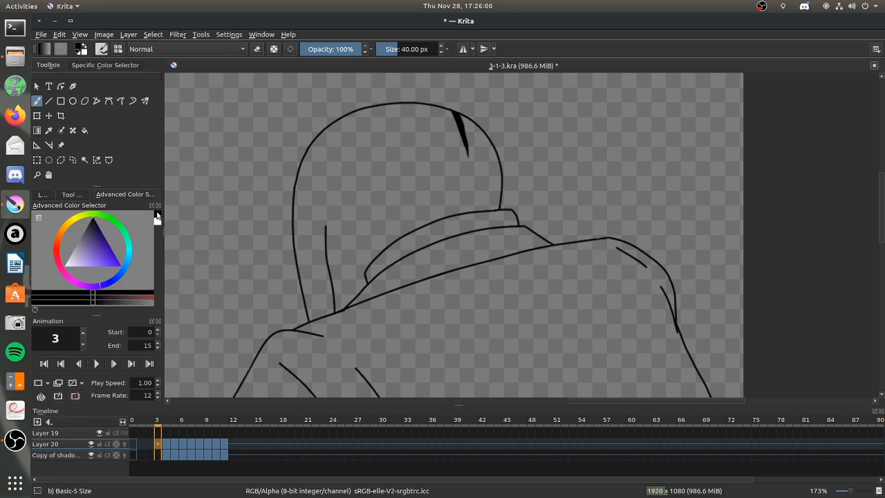
click(83, 48)
click(42, 194)
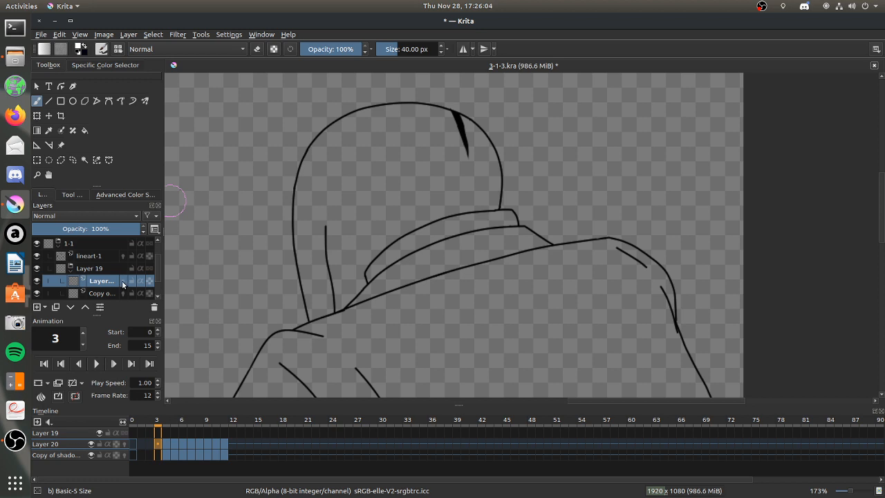
Turn on onion skins for lineart-1 and Layer 20 to guide the shadow edges around frame 3's hood.
click(122, 255)
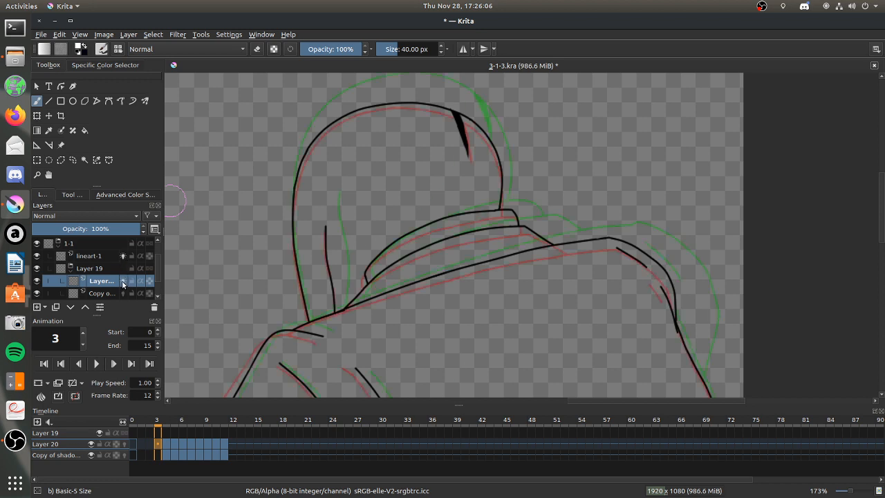
click(37, 174)
drag(261, 99, 664, 357)
mouse_move(284, 94)
mouse_down()
mouse_move(442, 227)
mouse_move(731, 370)
mouse_up()
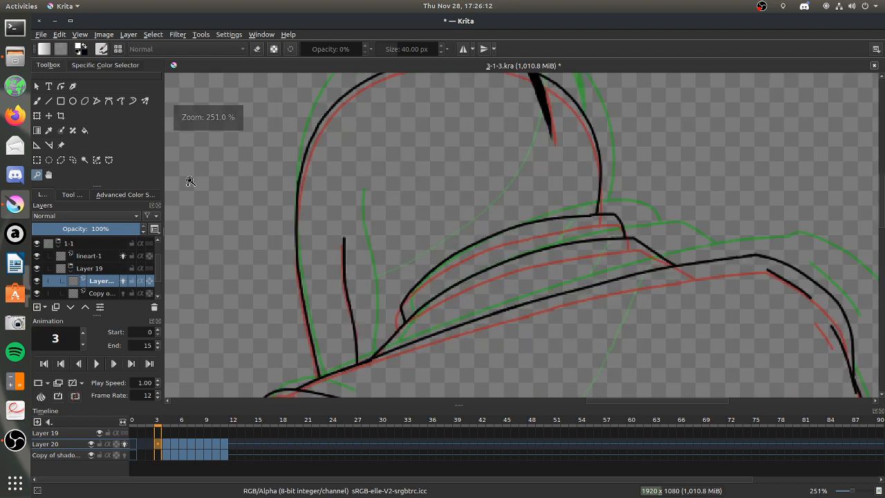
scroll(881, 179, up, 2)
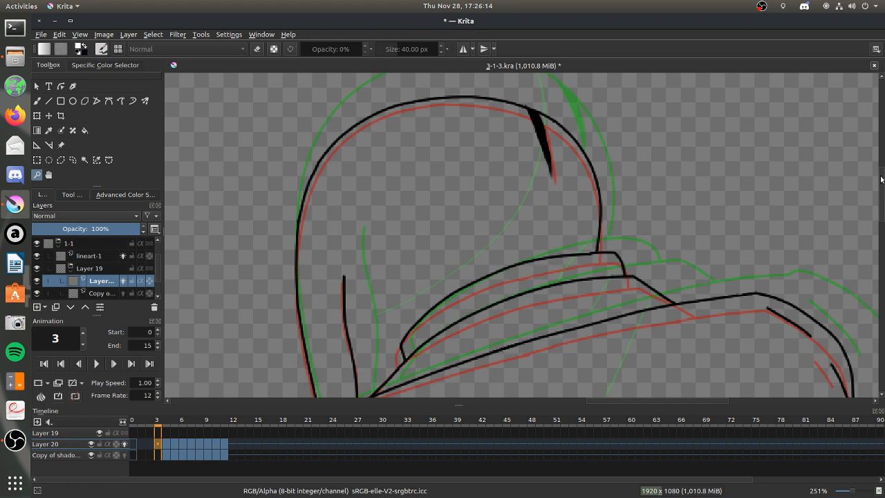
drag(881, 179, 881, 181)
Switch to Audacious and play Checkerboard Memories from the Undertale playlist.
click(15, 234)
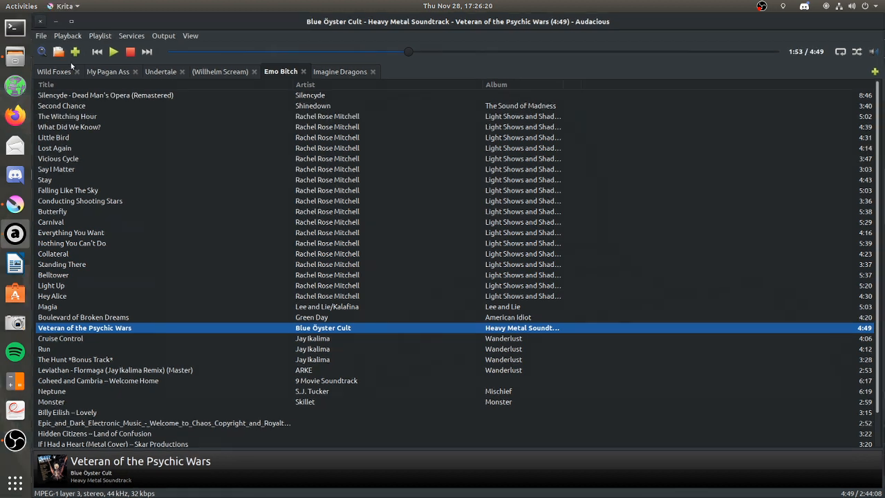
click(39, 21)
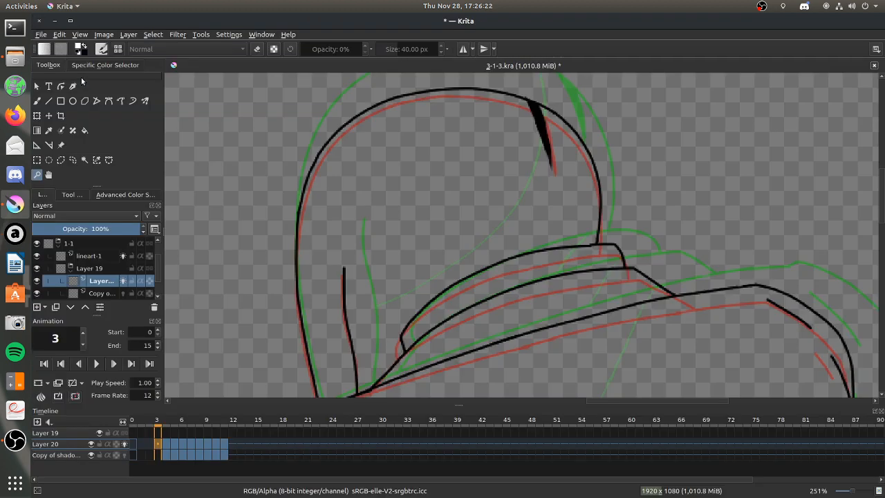
click(16, 233)
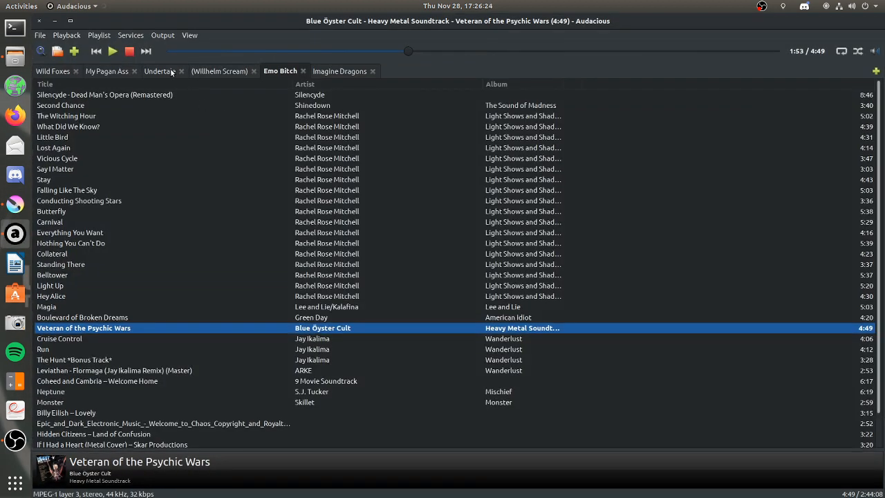
click(161, 71)
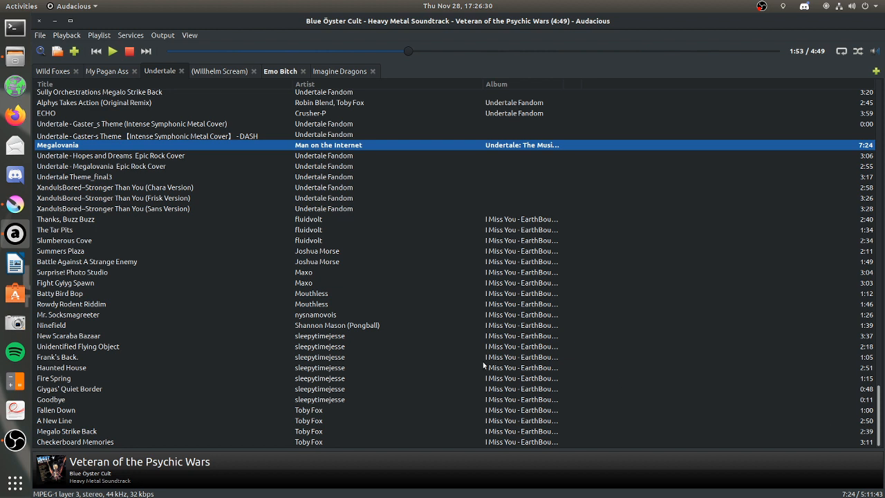
click(88, 221)
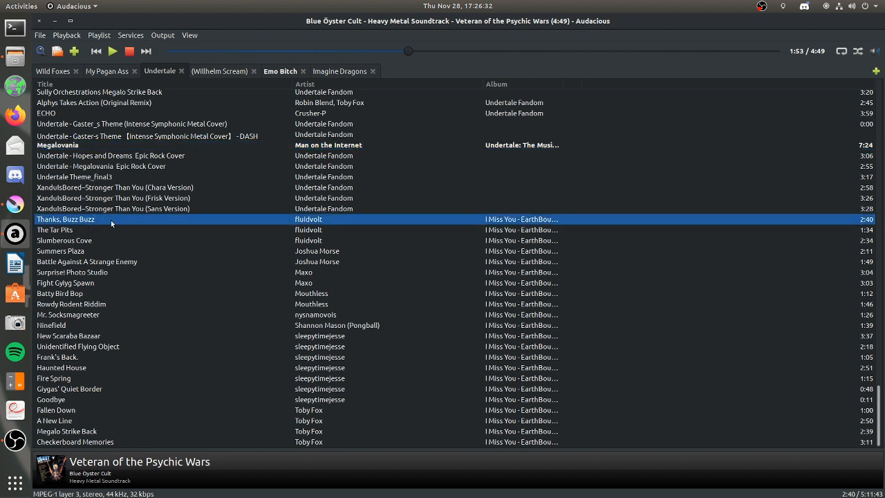
click(76, 442)
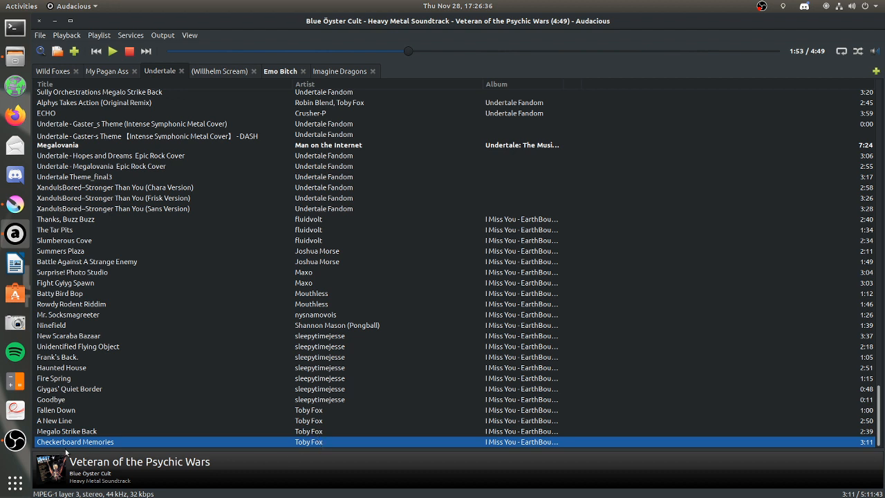
mouse_move(77, 434)
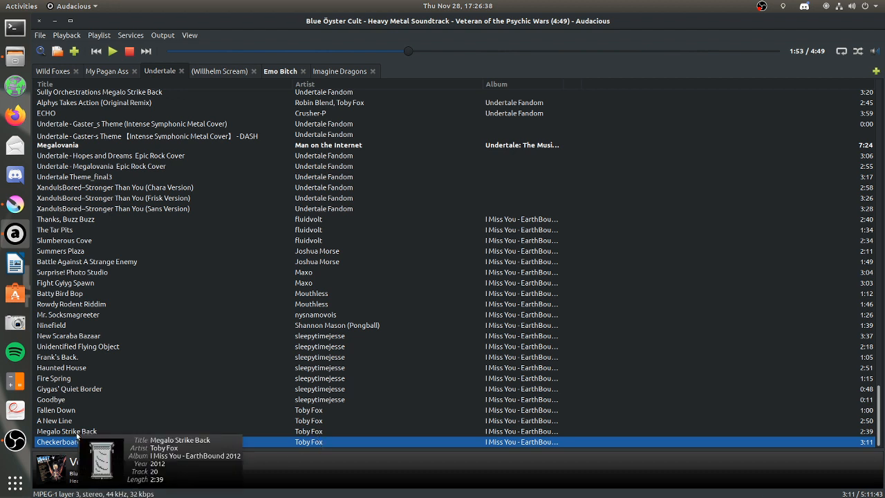
mouse_move(137, 441)
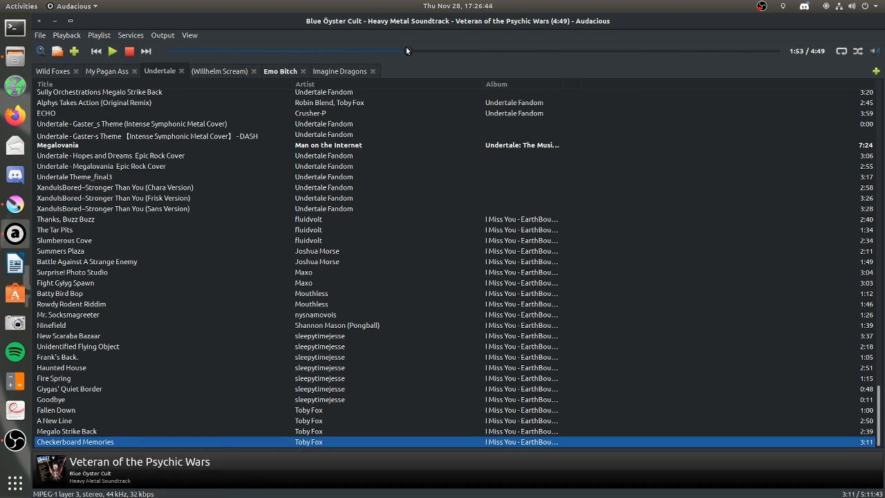
click(113, 51)
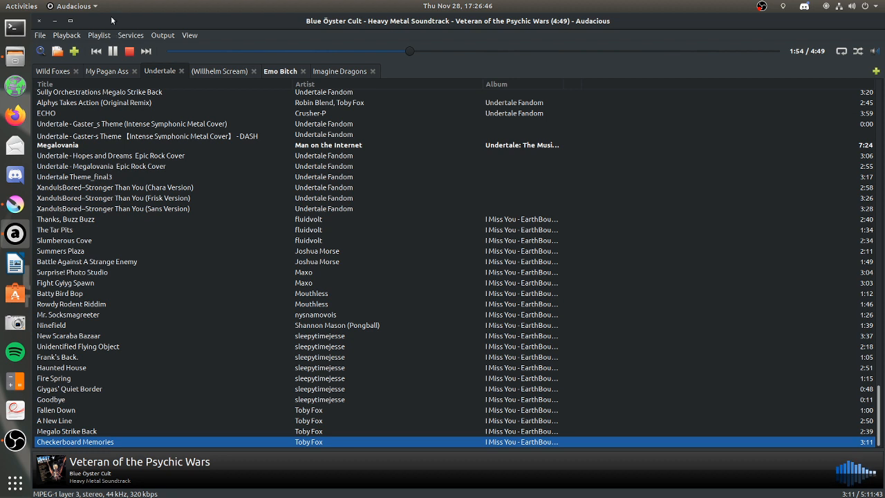
double_click(184, 441)
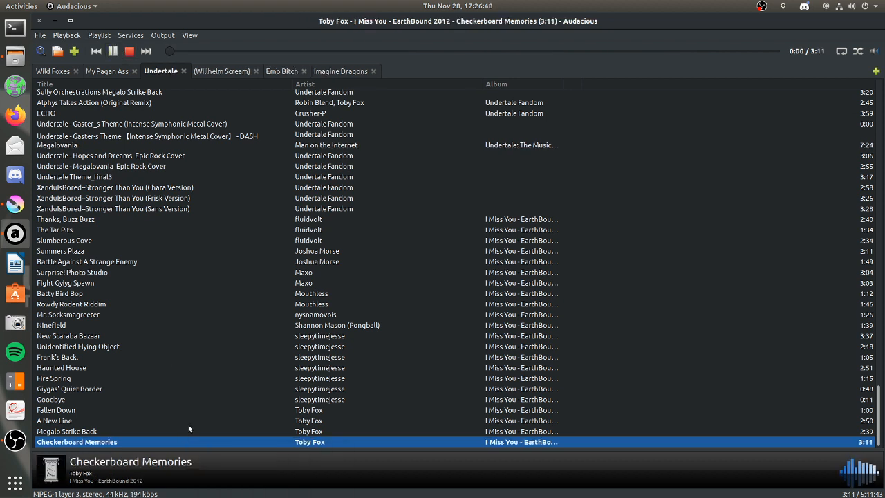
Switch back to Krita, set the freehand brush size to 25.22 px and save the document.
key(alt+Tab)
key(b)
click(394, 49)
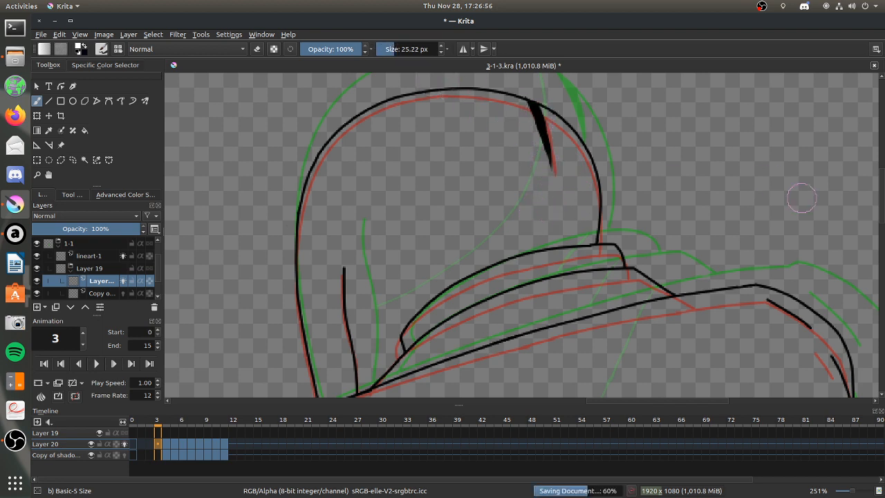
key(ctrl+s)
scroll(875, 232, up, 2)
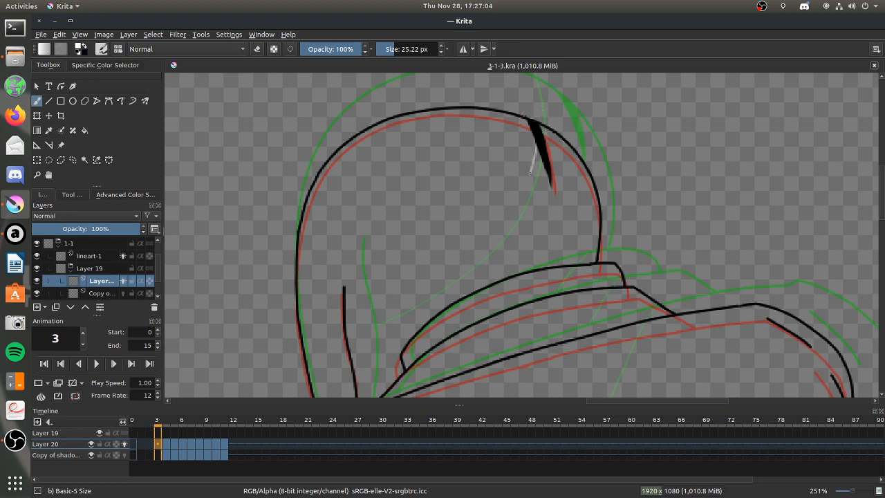
drag(467, 268, 451, 282)
key(ctrl+z)
Set the freehand brush's smoothing to Stabilizer and return to the layer list.
click(75, 194)
click(126, 220)
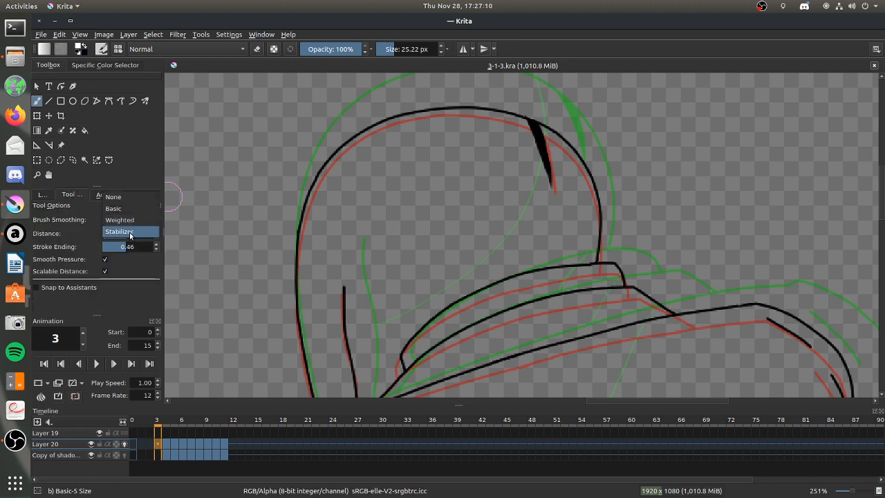
click(128, 234)
click(39, 195)
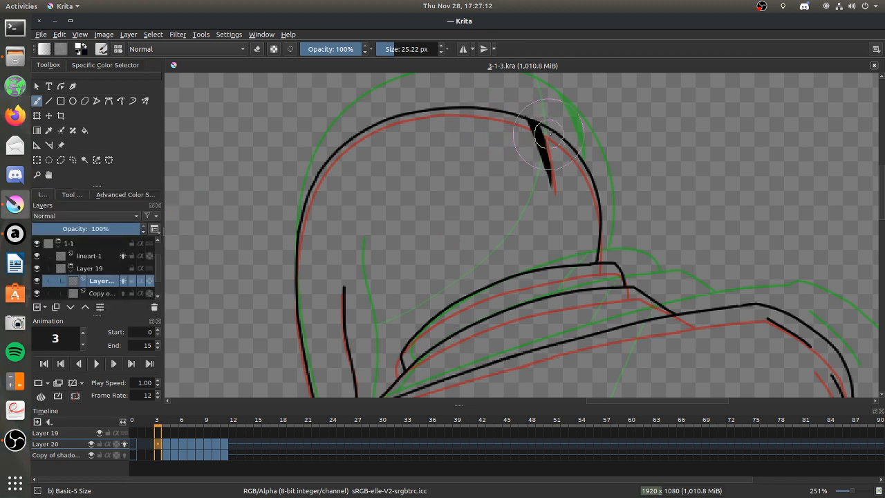
Draw the curved shadow edge from the dark crease across frame 3's hood to the short inner line, and set brush smoothing to Weighted.
mouse_move(531, 118)
mouse_down()
mouse_move(535, 194)
mouse_move(477, 276)
mouse_move(430, 312)
mouse_move(340, 353)
mouse_move(350, 349)
mouse_up()
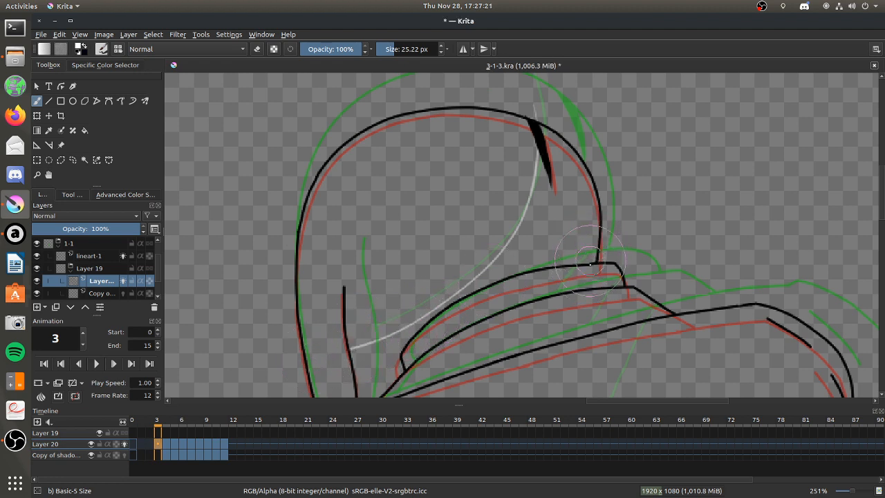
click(73, 195)
click(114, 219)
click(118, 209)
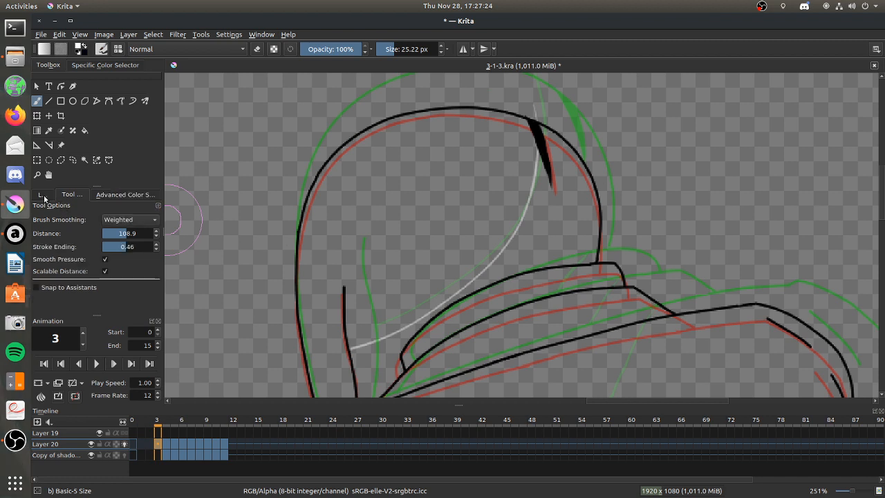
click(43, 195)
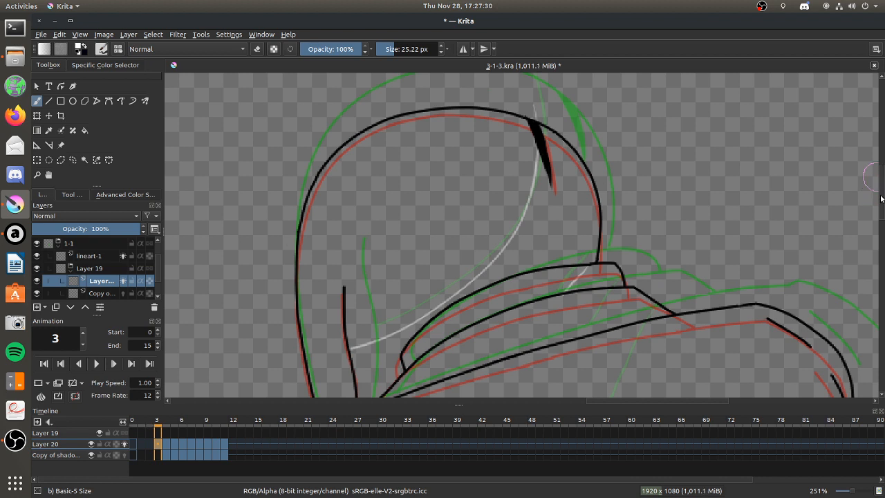
Compare the collar and back shadows on frames 4 to 6 of Layer 20, and return to frame 3.
scroll(630, 242, down, 5)
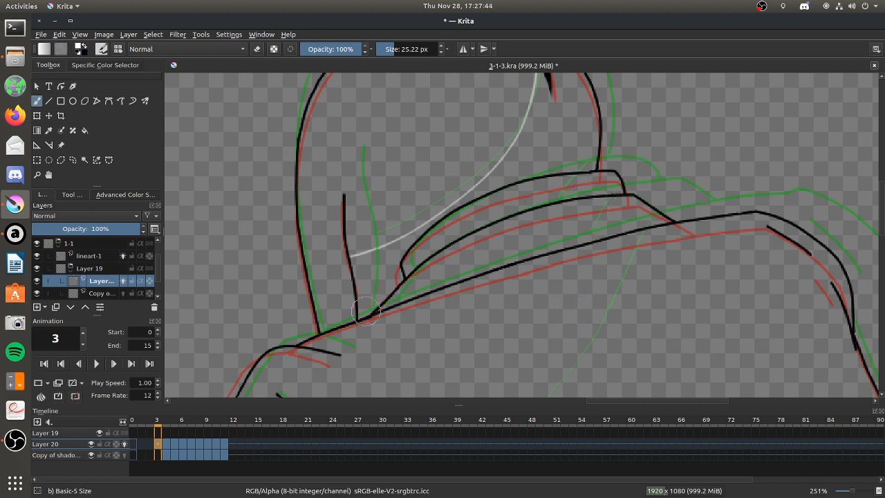
click(167, 445)
click(173, 443)
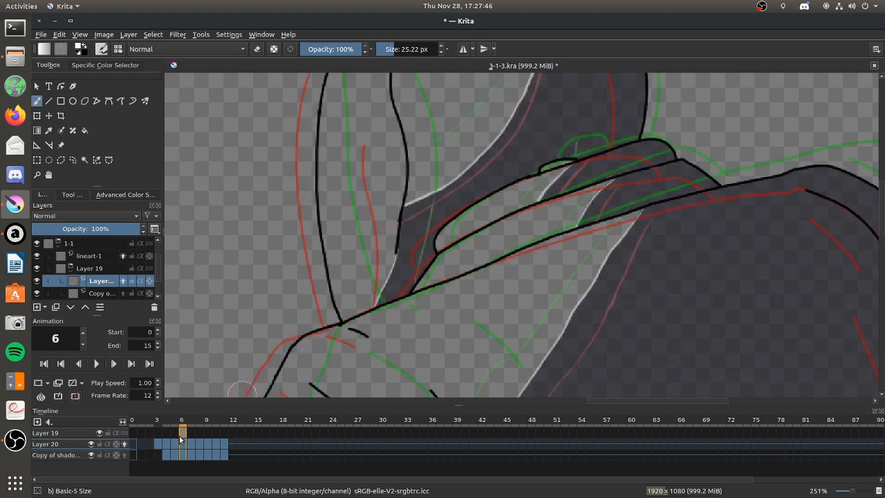
click(180, 438)
click(174, 442)
click(165, 449)
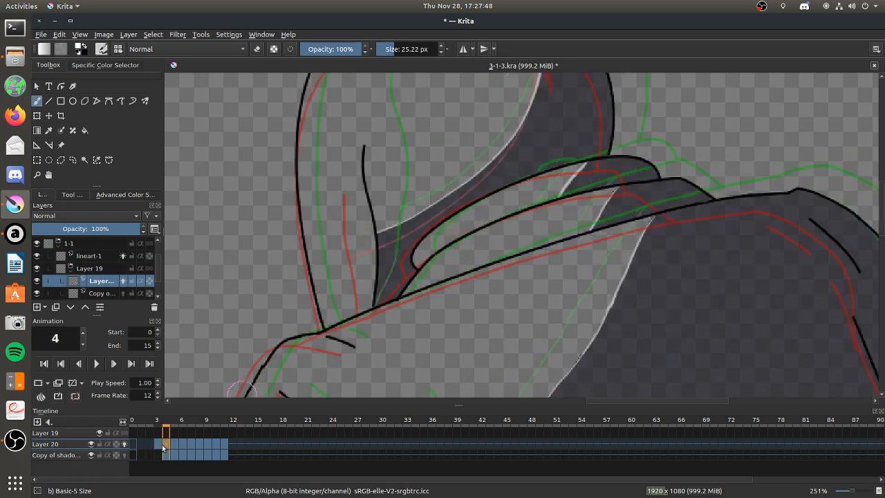
click(158, 444)
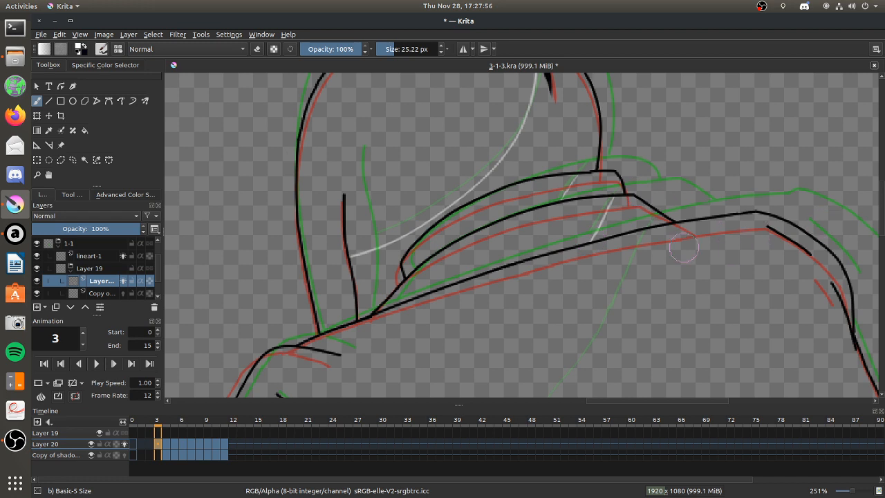
Set the freehand brush's smoothing to Stabilizer for the long shadow edge on the back, and return to the layer list.
scroll(620, 250, down, 8)
scroll(626, 248, up, 4)
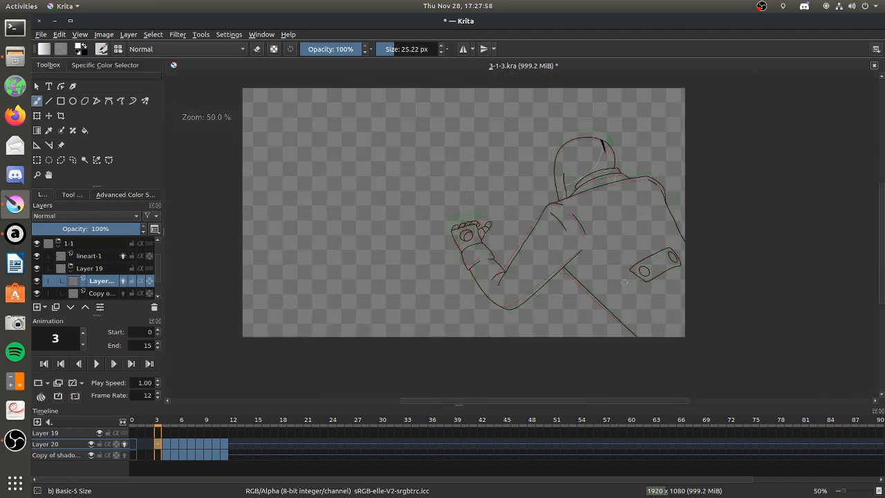
scroll(628, 213, up, 2)
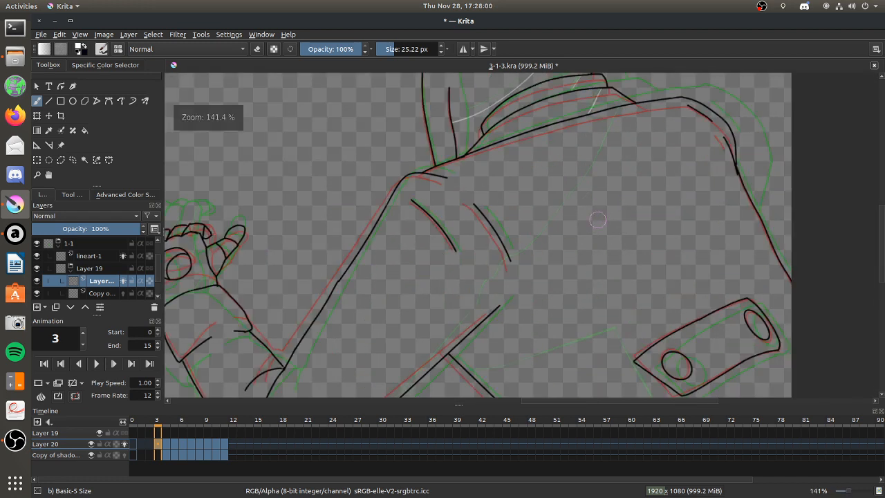
click(70, 194)
click(123, 219)
click(42, 195)
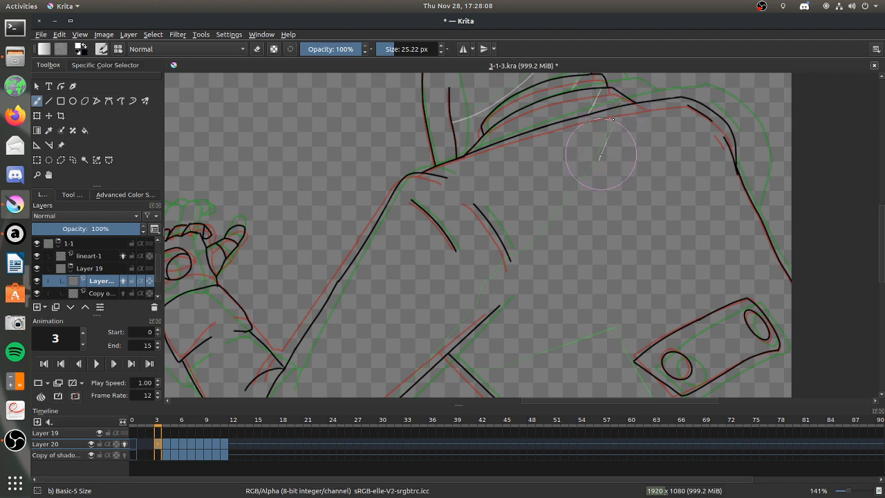
drag(599, 159, 613, 127)
mouse_move(629, 94)
mouse_down()
mouse_move(640, 77)
mouse_move(599, 169)
mouse_move(517, 272)
mouse_up()
key(ctrl+z)
key(ctrl+z)
Draw frame 3's shadow edge from the collar down across the back, and extend it with a straight line past the arm's lower outline.
drag(610, 138, 594, 171)
mouse_move(608, 138)
mouse_down()
mouse_move(565, 214)
mouse_move(515, 266)
mouse_move(489, 286)
mouse_move(483, 263)
mouse_move(473, 266)
mouse_move(472, 284)
mouse_move(503, 266)
mouse_move(467, 314)
mouse_up()
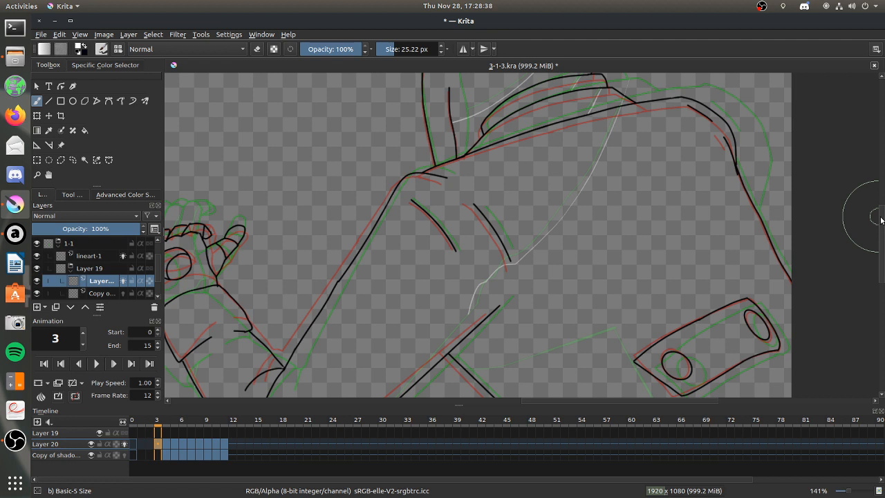
scroll(881, 219, down, 5)
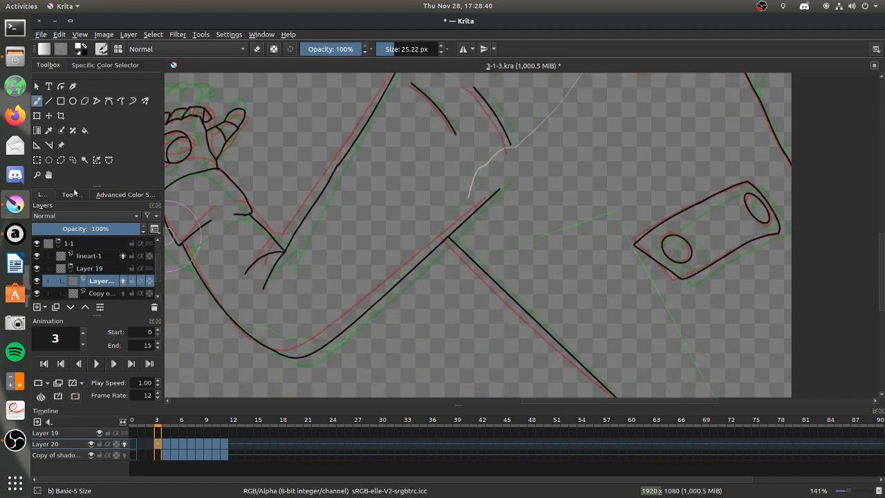
click(71, 194)
click(48, 101)
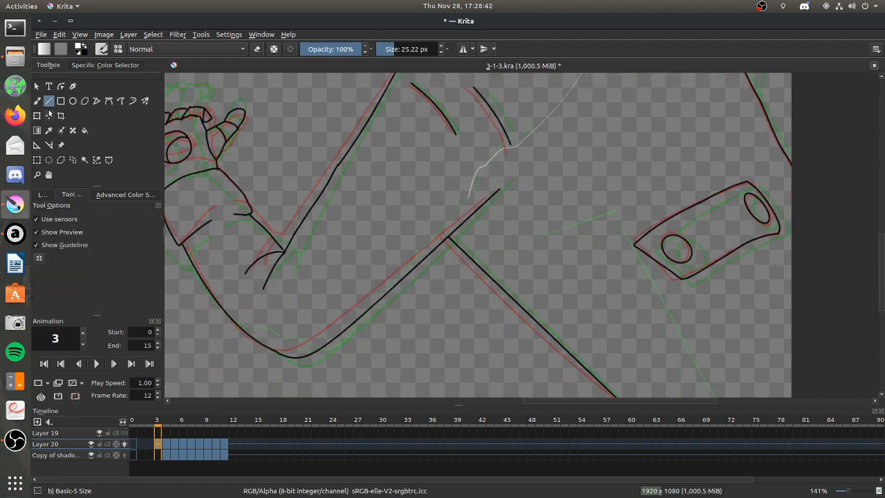
mouse_move(469, 195)
mouse_down()
mouse_move(391, 297)
mouse_move(360, 320)
mouse_up()
Return to the freehand brush with a different smoothing mode and erase the straight shadow line's overshoot beyond the arm outline.
key(b)
click(121, 219)
click(114, 194)
click(42, 194)
click(257, 49)
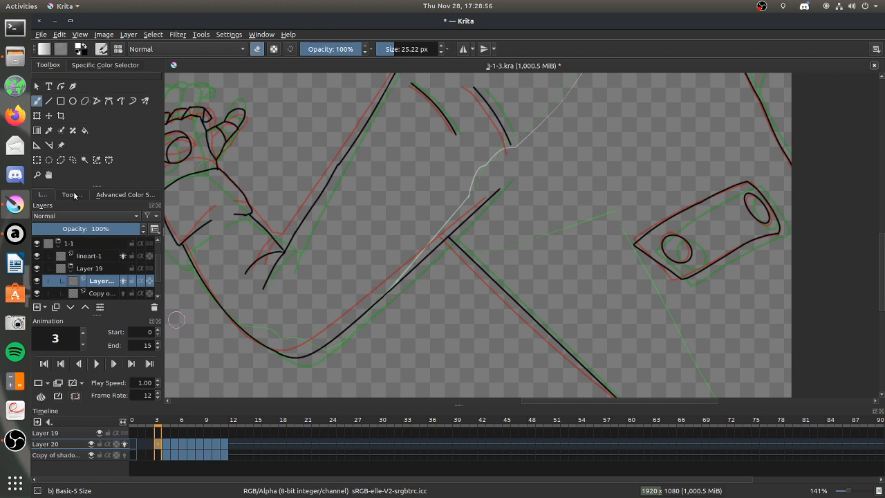
Set the freehand brush's smoothing to Weighted and turn off eraser mode for painting around the elbow.
click(74, 196)
click(124, 219)
click(128, 242)
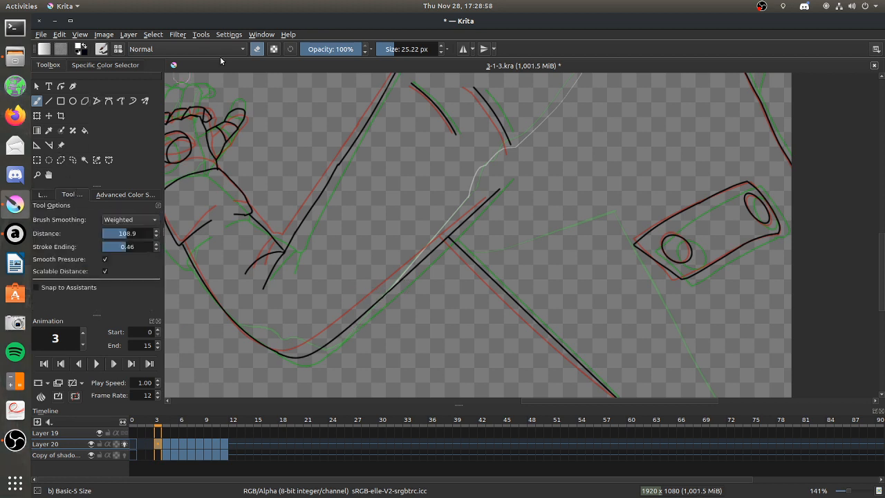
click(41, 176)
drag(468, 201, 195, 399)
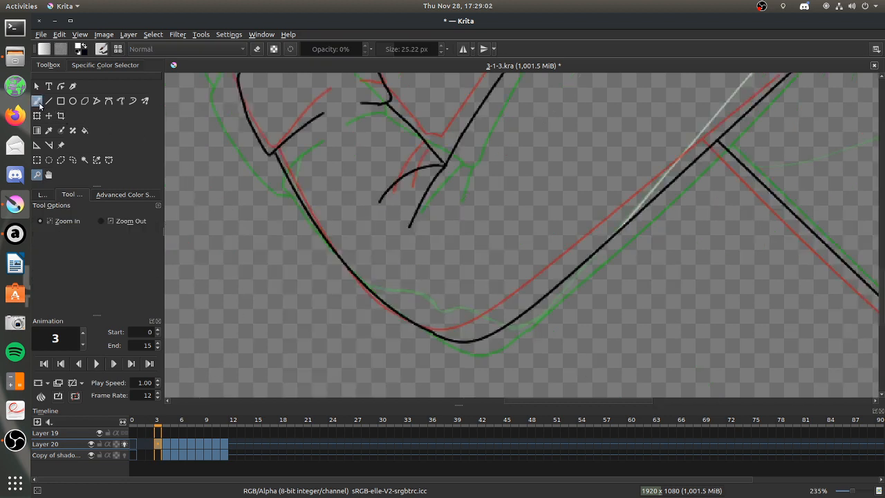
key(b)
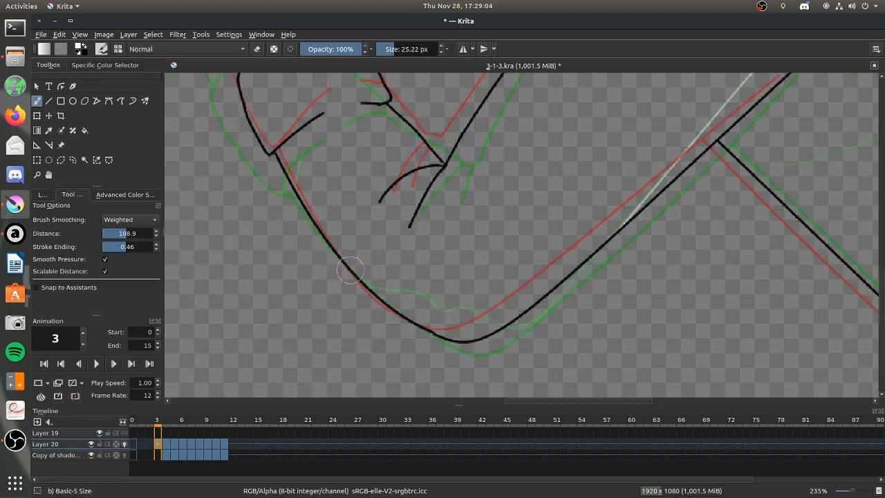
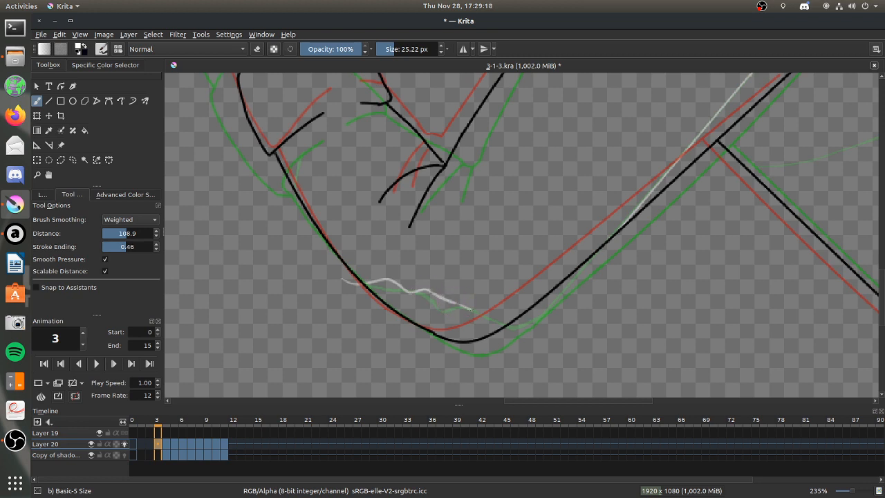
Try a wavy shadow edge across the elbow that ends at the arm's lower outline, and remove it.
drag(514, 306, 564, 283)
click(258, 52)
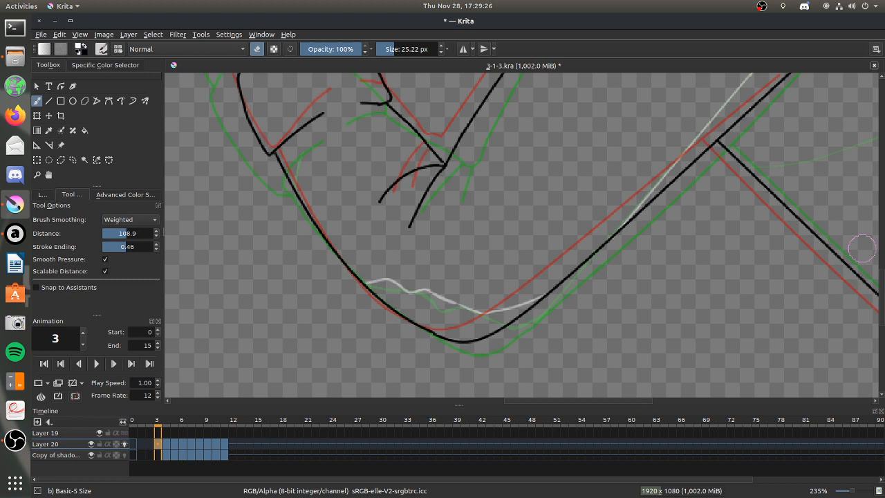
scroll(882, 277, up, 5)
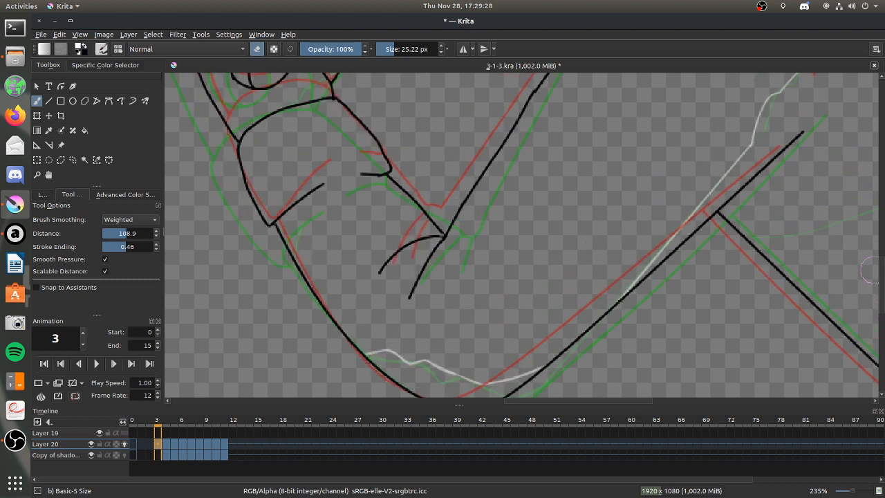
mouse_move(360, 361)
mouse_down()
mouse_move(426, 363)
mouse_move(349, 360)
mouse_move(572, 374)
mouse_move(479, 381)
mouse_move(532, 339)
mouse_up()
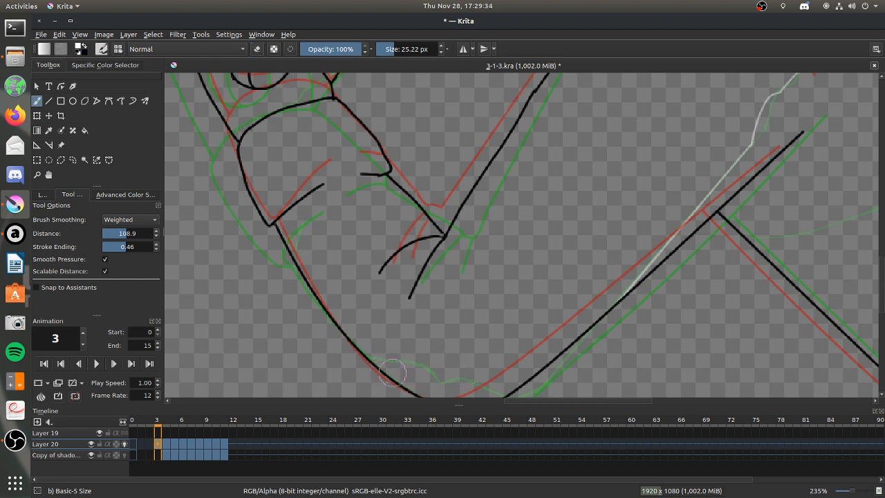
Try a lower version of the elbow's shadow edge in two strokes and erase it completely.
mouse_move(444, 381)
mouse_down()
mouse_move(489, 376)
mouse_move(470, 375)
mouse_move(526, 354)
mouse_up()
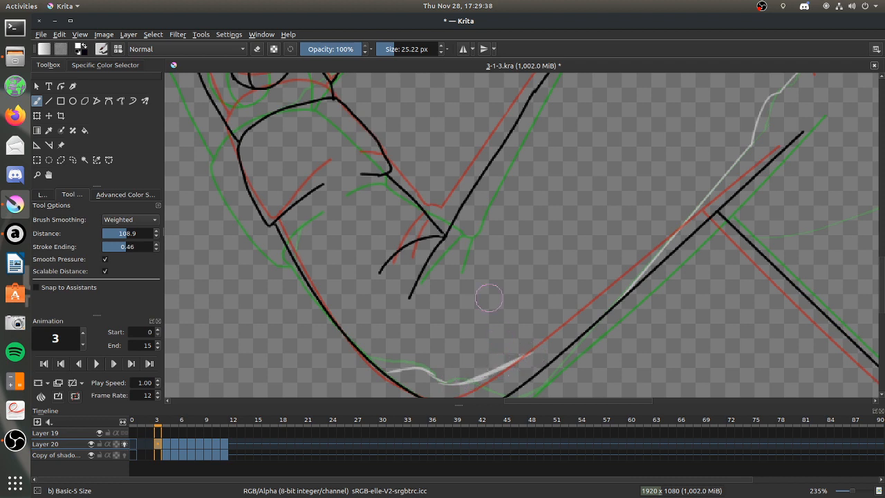
click(257, 49)
mouse_move(388, 372)
mouse_down()
mouse_move(415, 364)
mouse_move(520, 362)
mouse_up()
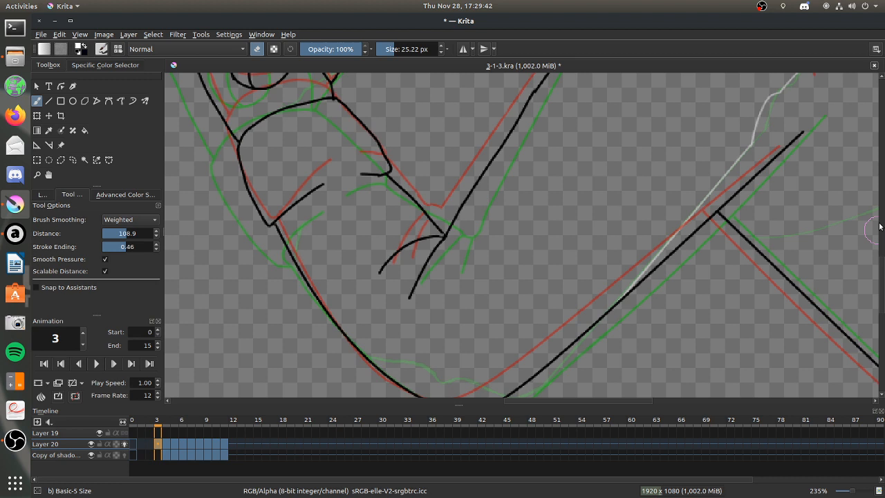
Try another bumpy shadow edge starting from the elbow's outer outline, and erase its strokes.
scroll(879, 255, down, 3)
click(258, 49)
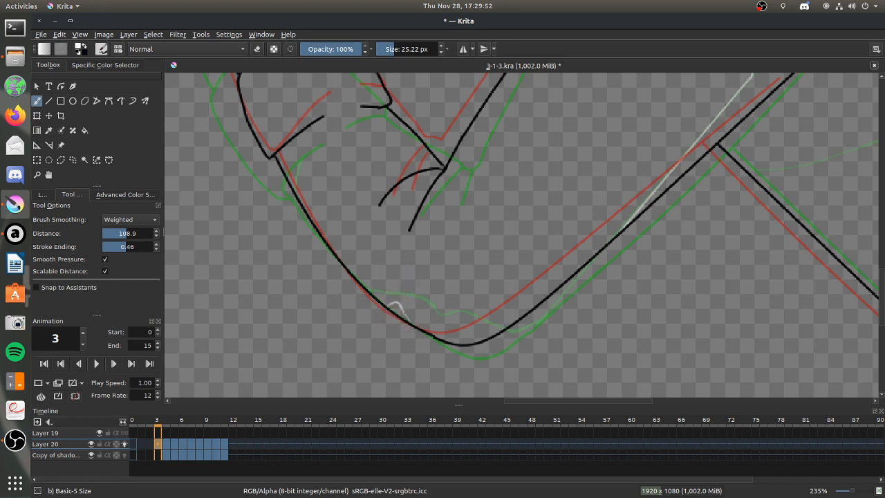
drag(411, 325, 439, 314)
click(256, 49)
drag(494, 322, 382, 315)
click(256, 49)
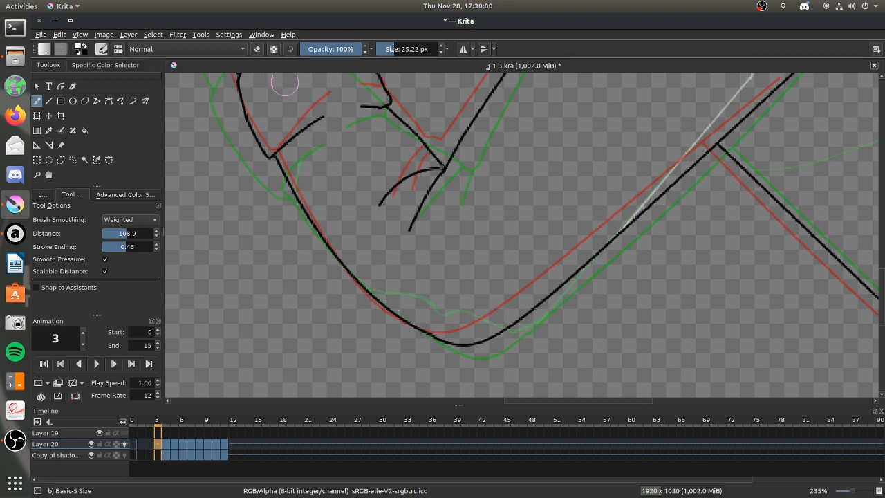
Switch to Audacious, queue and play "A New Line" from the Undertale playlist, and return to Krita.
click(15, 233)
click(59, 411)
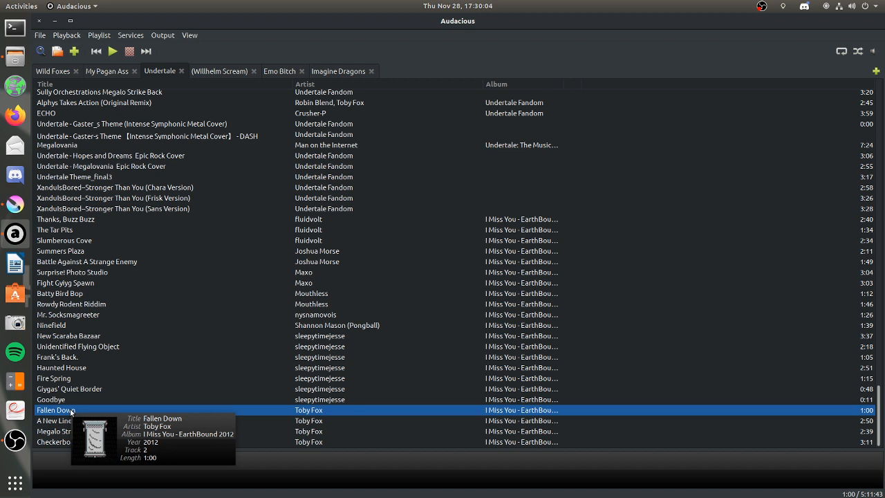
right_click(73, 420)
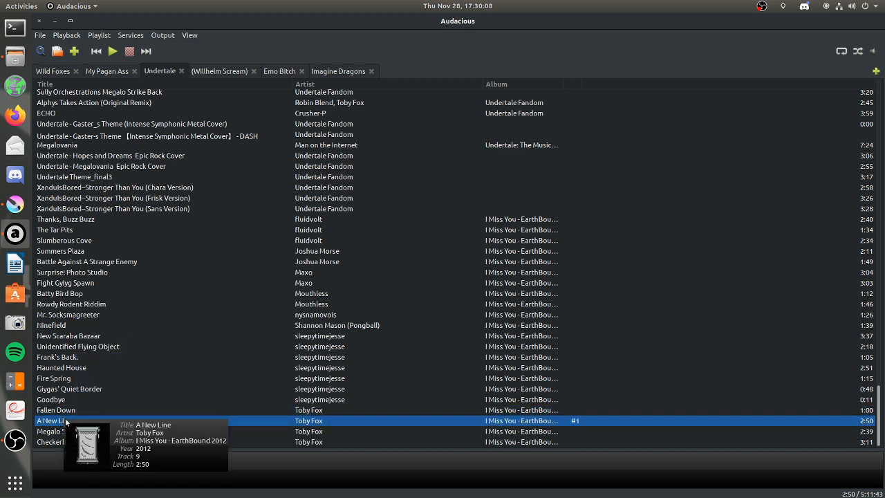
click(112, 52)
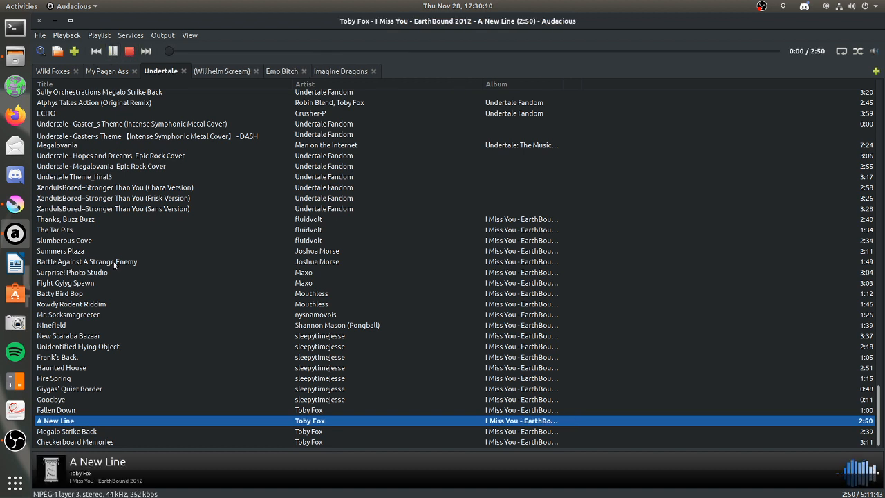
click(56, 22)
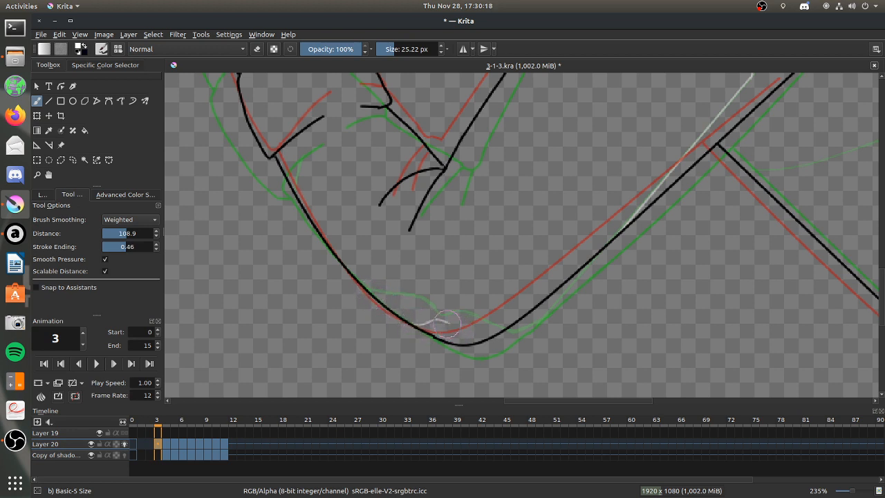
Draw frame 3's wavy shadow edge low across the elbow up to the arm's lower outline, and switch to erasing to thin it.
mouse_move(458, 327)
mouse_down()
mouse_move(487, 333)
mouse_move(546, 300)
mouse_up()
click(257, 48)
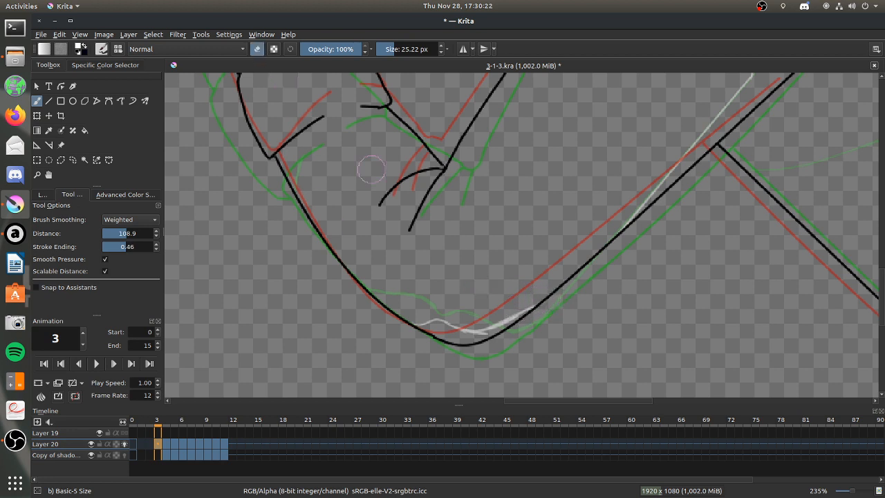
Switch to Audacious to adjust the playback volume, and return to Krita.
right_click(12, 240)
click(12, 242)
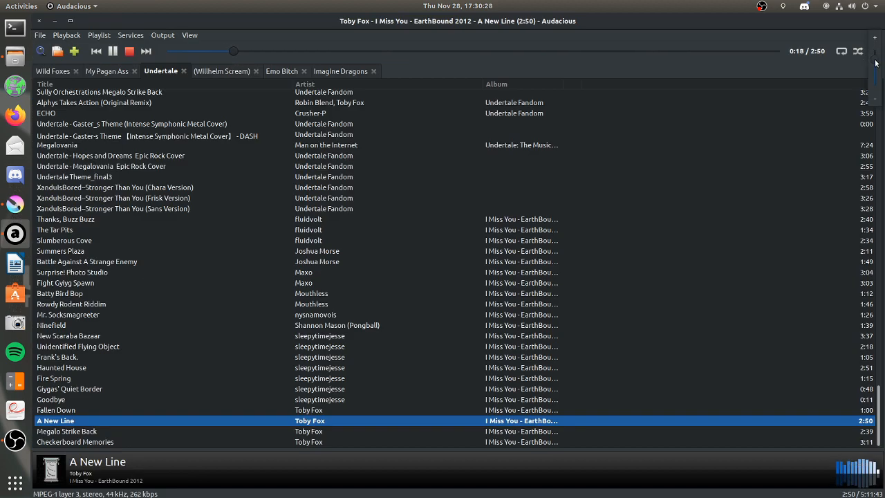
click(60, 29)
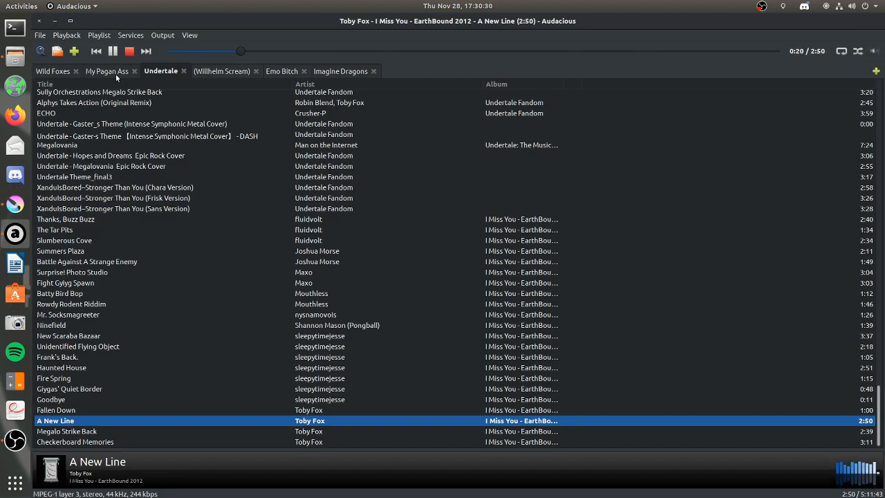
click(55, 22)
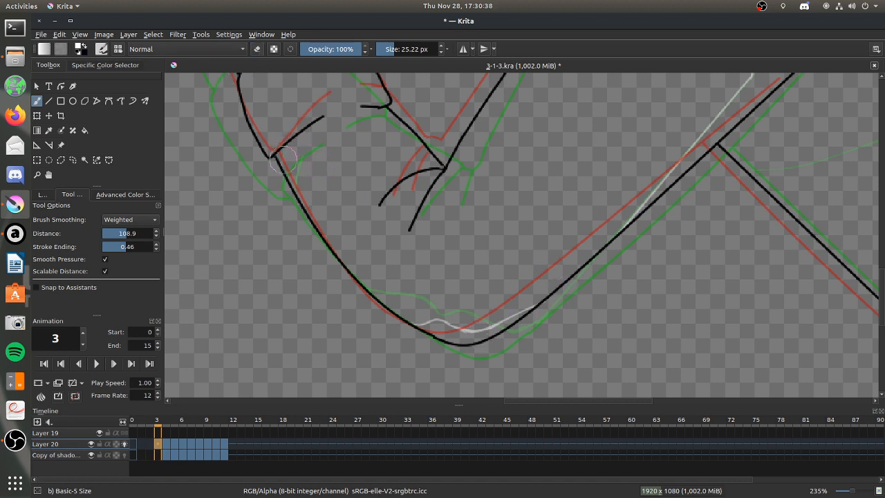
Draw frame 3's shadow edges beside the two forearm creases below the glove cuff, and tidy their ends.
mouse_move(280, 156)
mouse_down()
mouse_move(321, 120)
mouse_move(361, 107)
mouse_up()
key(e)
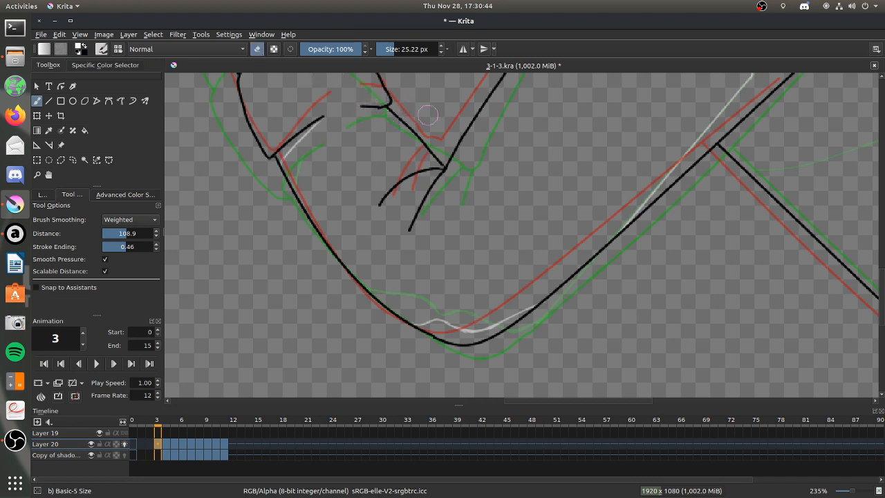
drag(348, 112, 392, 114)
key(e)
click(257, 51)
drag(297, 182, 284, 156)
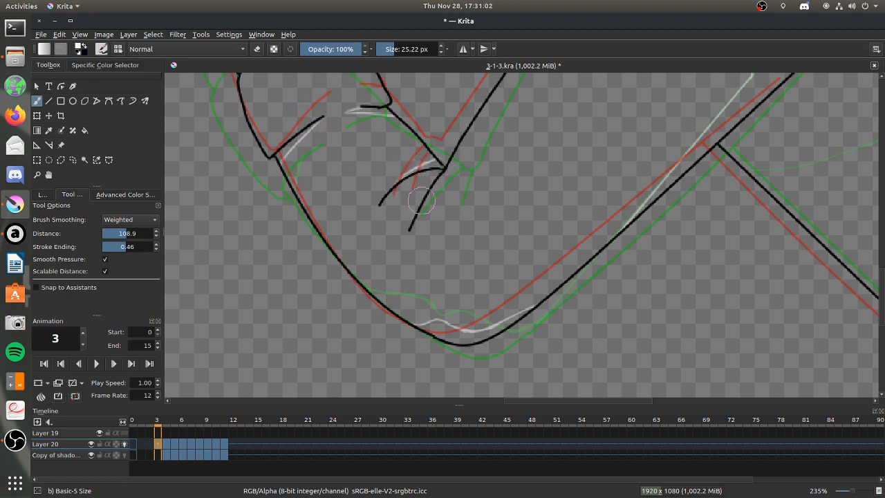
Draw the short shadow edge along the lower inner-elbow crease and erase the excess strokes around it.
drag(409, 230, 443, 166)
click(255, 49)
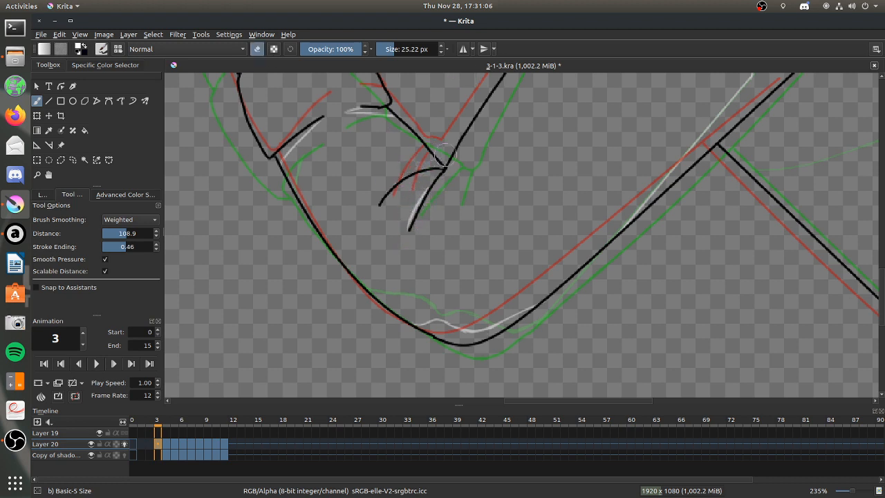
drag(420, 195, 415, 207)
click(254, 50)
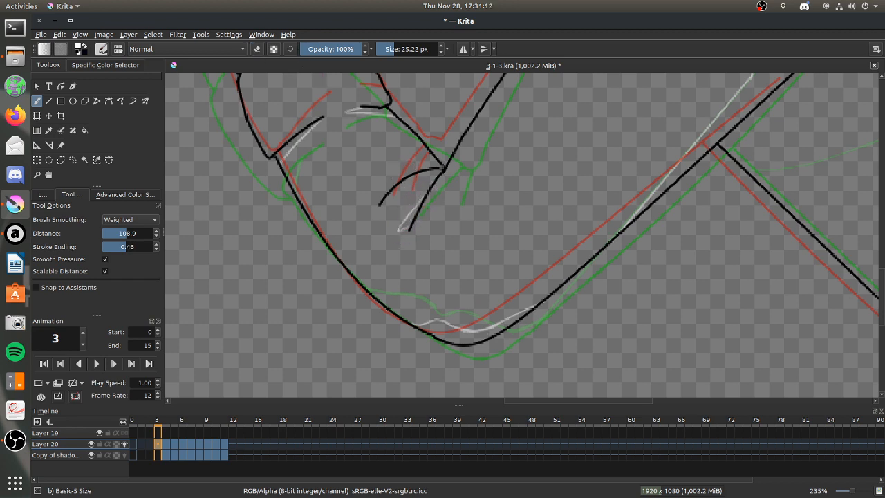
click(256, 49)
drag(394, 219, 407, 207)
click(258, 50)
Draw frame 3's shadow edges down the thumb into the palm and on the raised hand's fingers.
drag(881, 284, 882, 258)
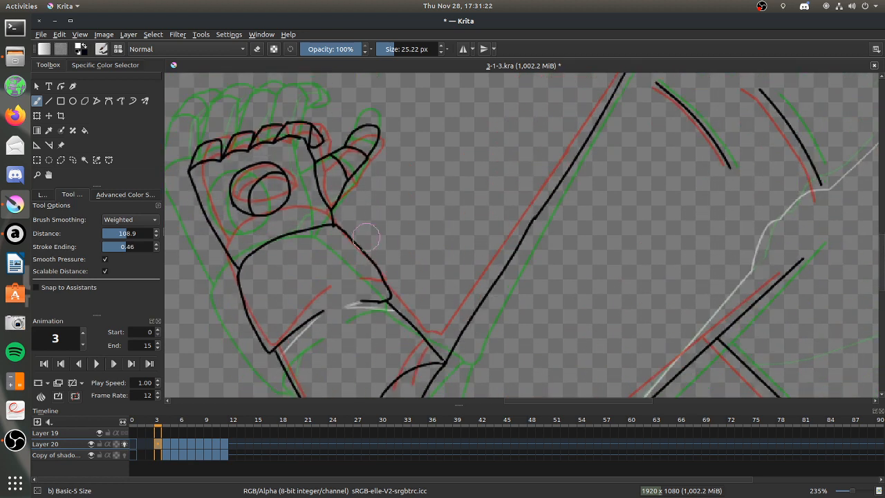
mouse_move(370, 127)
mouse_down()
mouse_move(362, 136)
mouse_move(371, 127)
mouse_move(382, 138)
mouse_move(346, 173)
mouse_up()
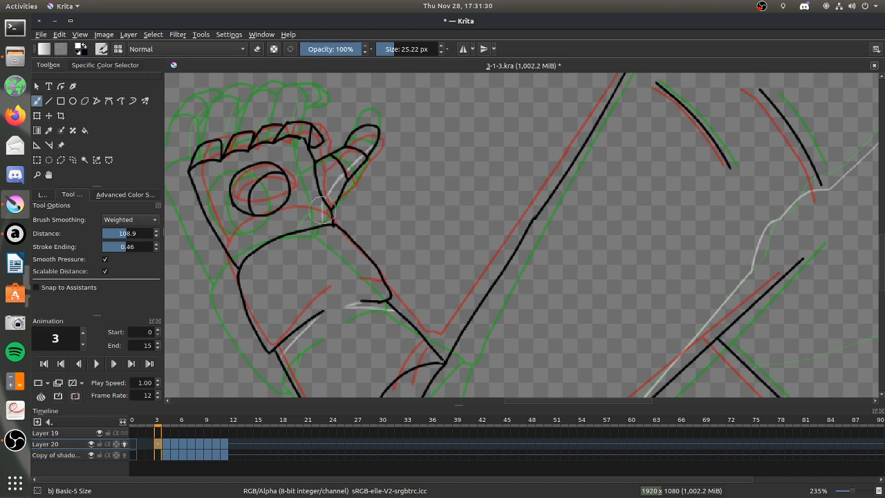
mouse_move(313, 142)
mouse_down()
mouse_move(298, 118)
mouse_move(309, 125)
mouse_up()
mouse_move(269, 140)
mouse_down()
mouse_move(229, 147)
mouse_move(250, 135)
mouse_up()
Switch to Audacious, queue "It's Raining Somewhere Else" from the Undertale playlist, and return to Krita.
click(16, 234)
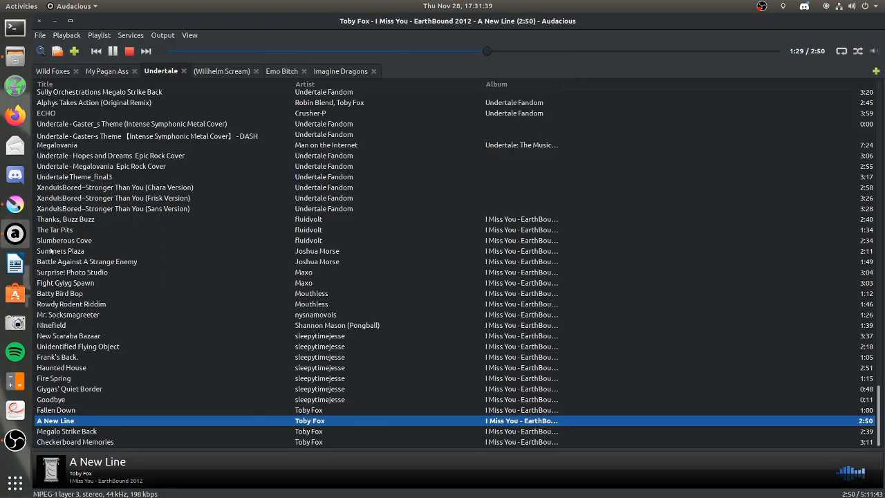
click(127, 273)
click(156, 335)
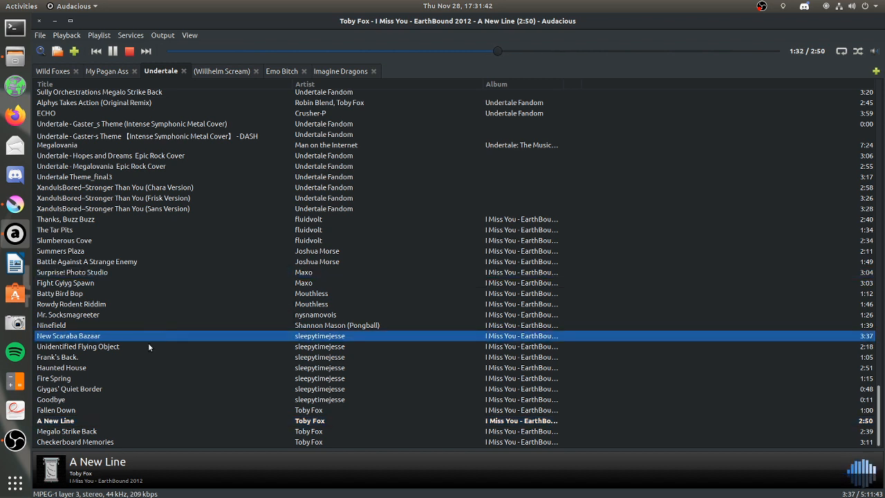
click(100, 347)
click(89, 379)
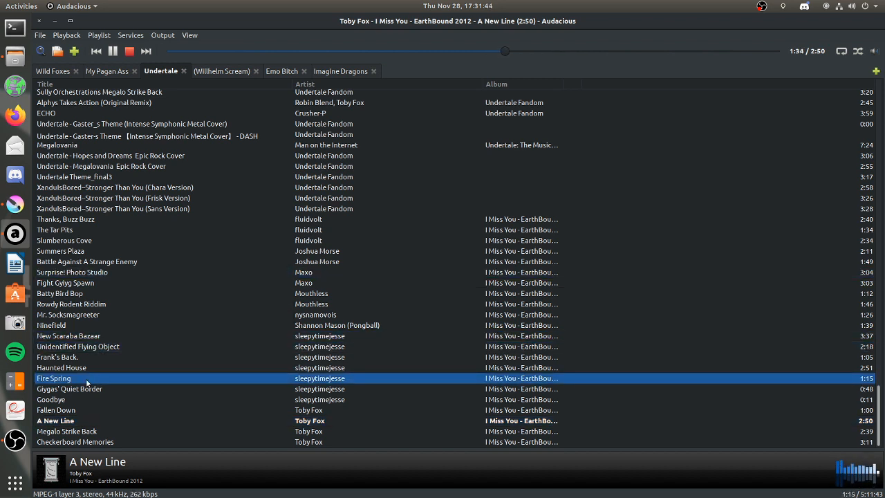
click(90, 390)
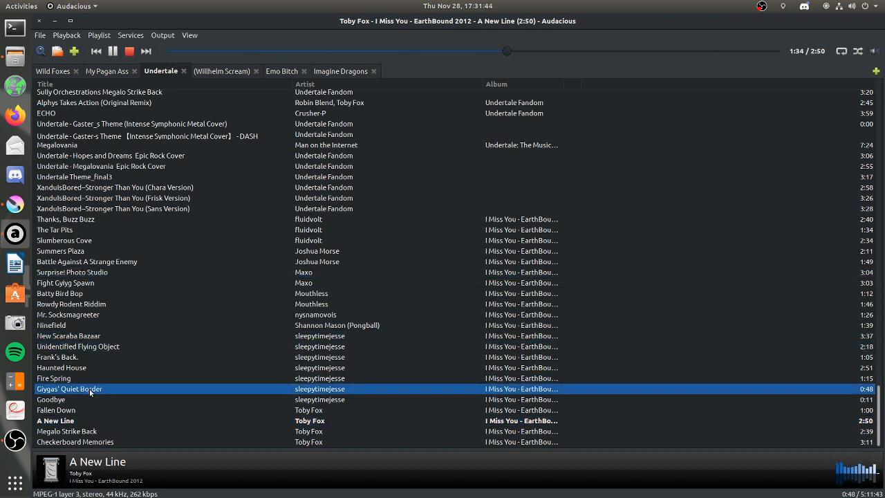
click(160, 430)
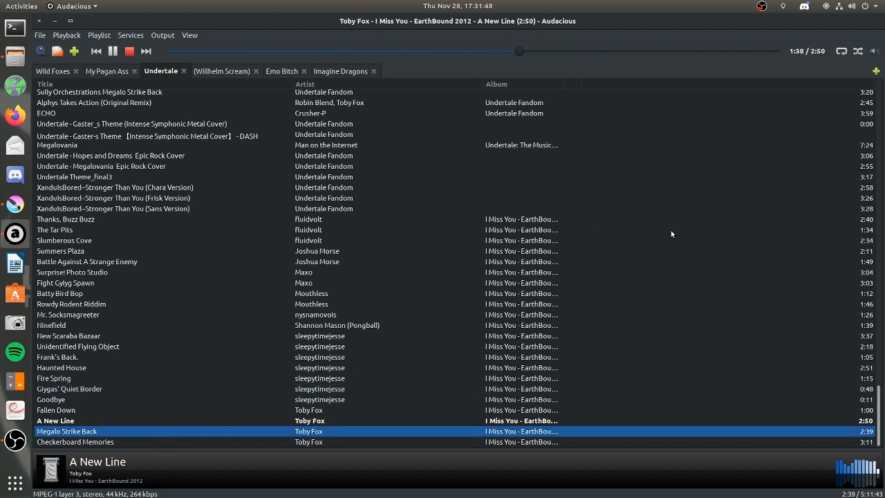
click(878, 280)
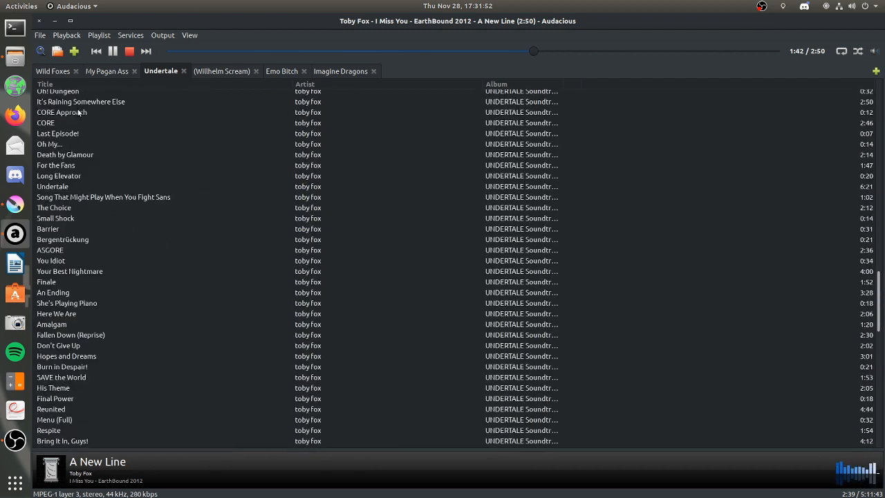
click(83, 103)
right_click(89, 103)
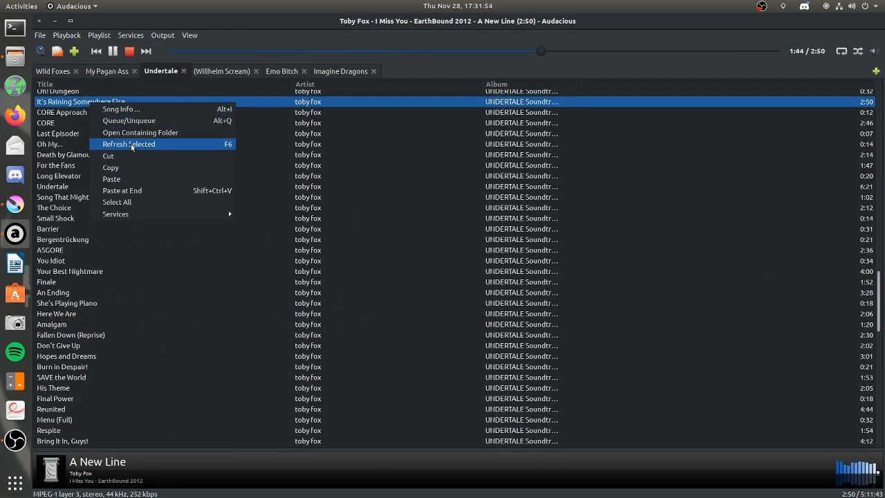
click(142, 121)
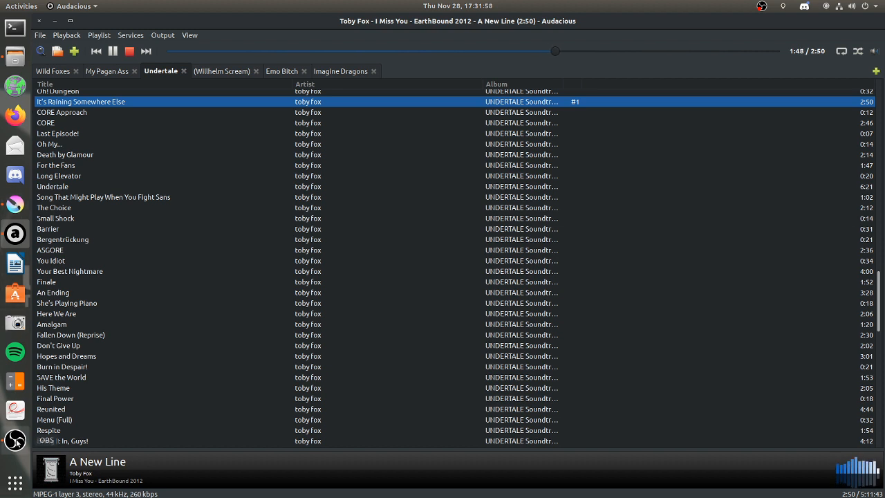
click(16, 203)
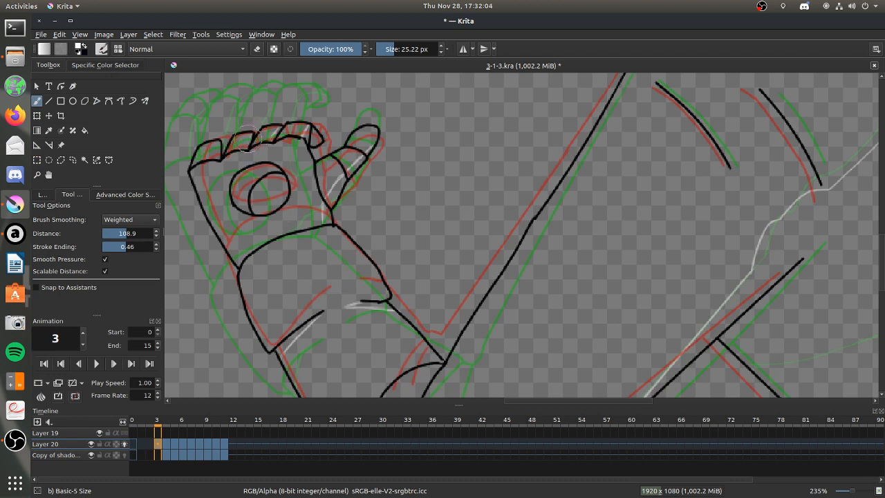
Add a short shadow stroke between the curled fingers of the raised hand.
drag(253, 134, 245, 142)
scroll(668, 300, down, 6)
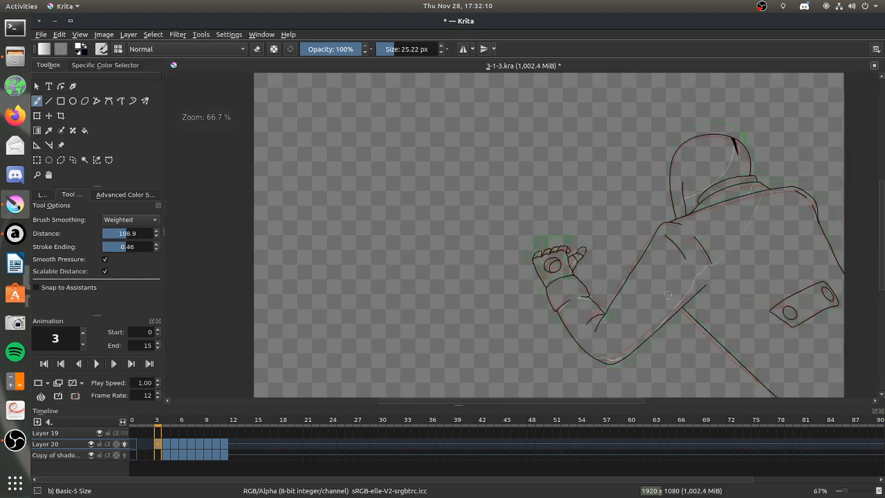
Place a Spline assistant curving from the torso's side line below the armpit toward the back plate, for the torso shadow.
scroll(729, 325, up, 2)
scroll(766, 309, up, 3)
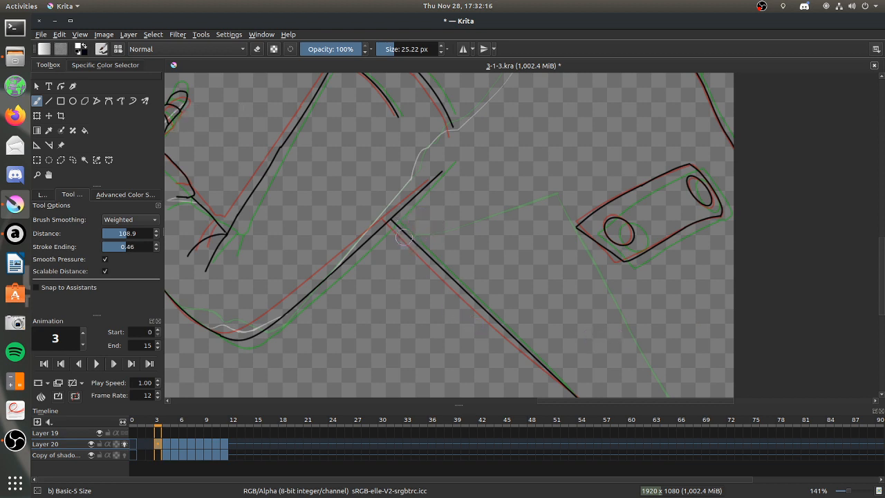
click(116, 219)
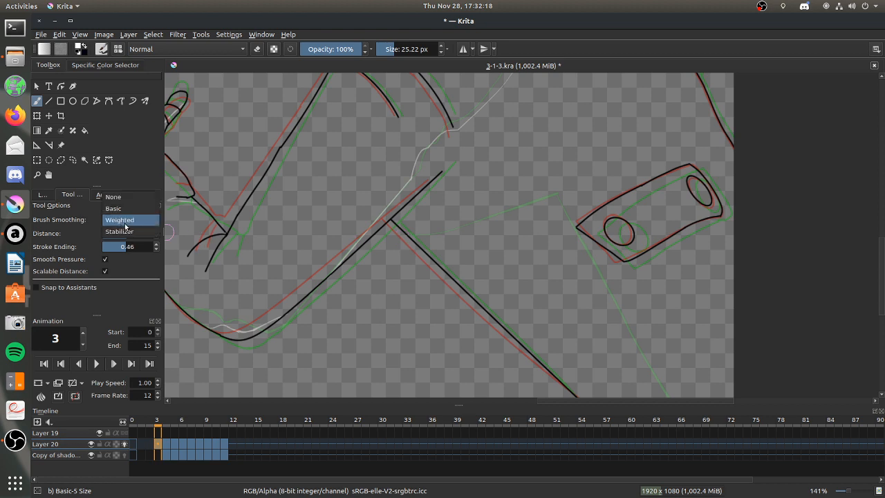
click(35, 147)
click(36, 146)
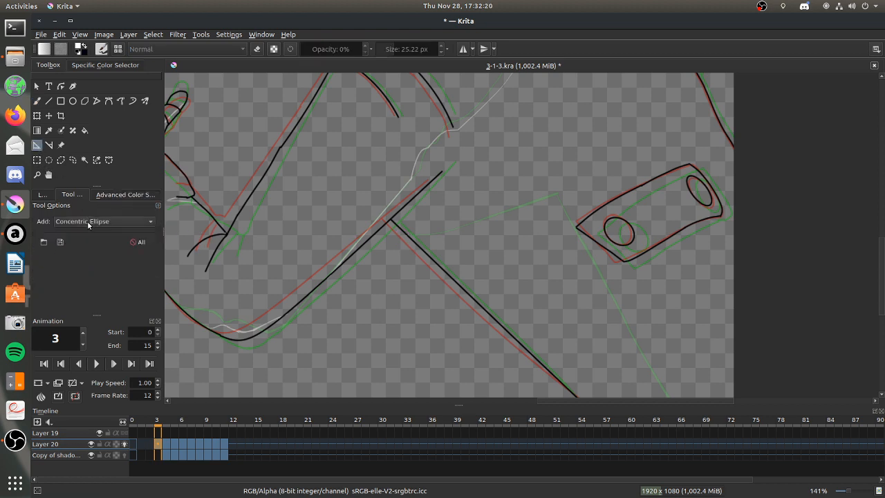
click(87, 221)
click(92, 302)
click(556, 192)
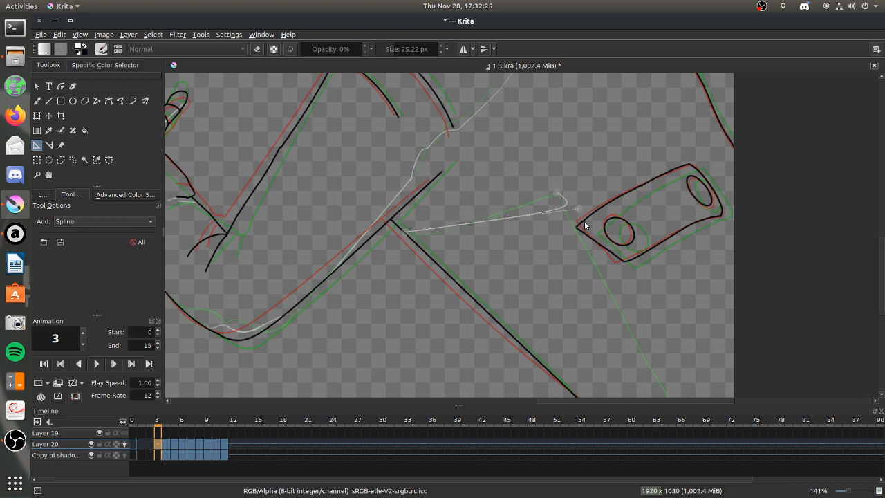
click(427, 220)
click(487, 197)
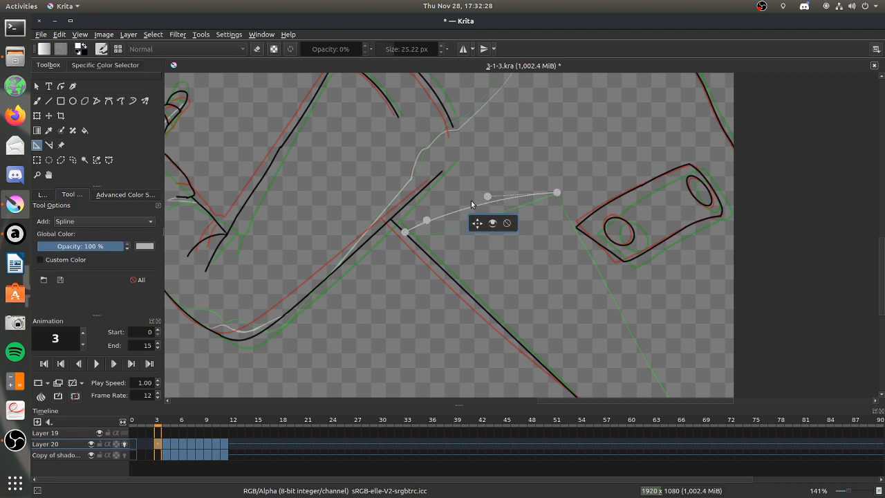
Reshape the torso-shadow spline assistant between the side line and back plate, comparing with frame 4, then adjusting its endpoints and curve handles on frame 3.
drag(405, 233, 437, 214)
click(168, 443)
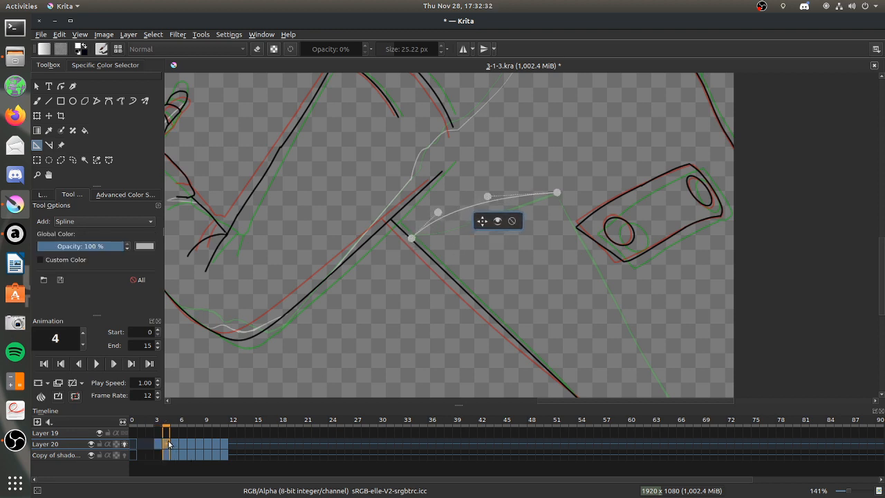
drag(175, 445, 156, 445)
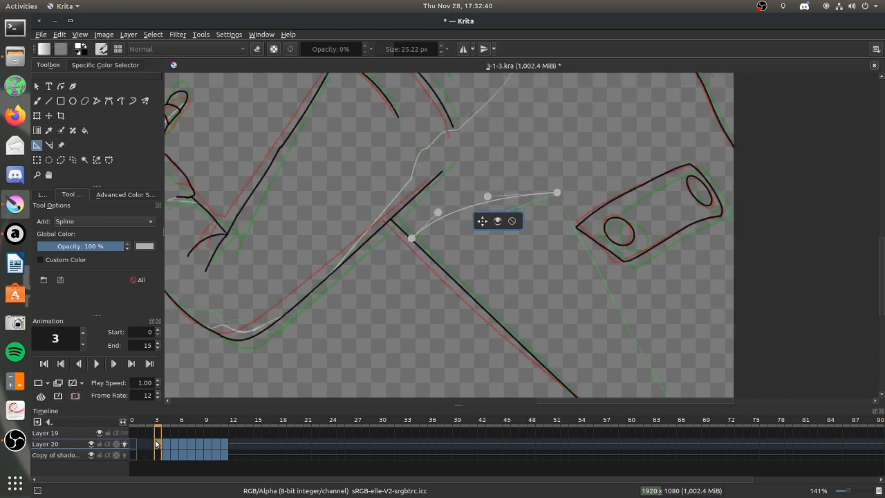
drag(437, 211, 403, 233)
drag(486, 197, 488, 205)
drag(557, 192, 559, 200)
drag(491, 203, 534, 184)
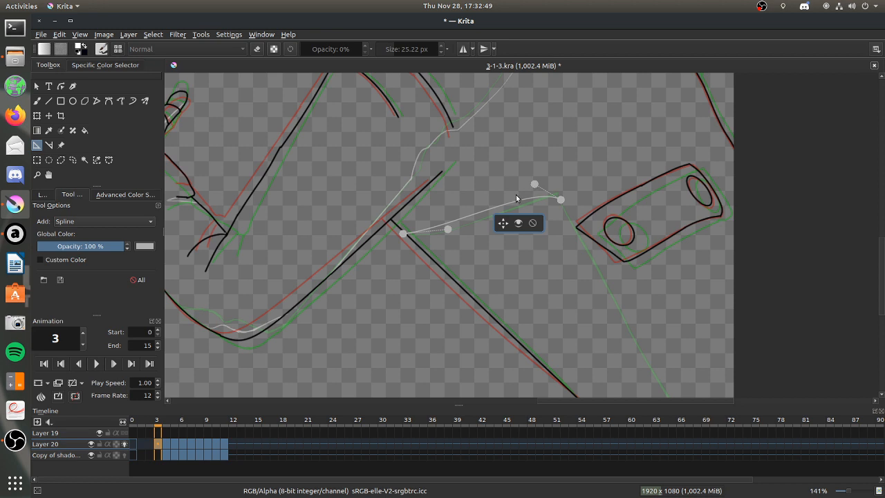
click(37, 100)
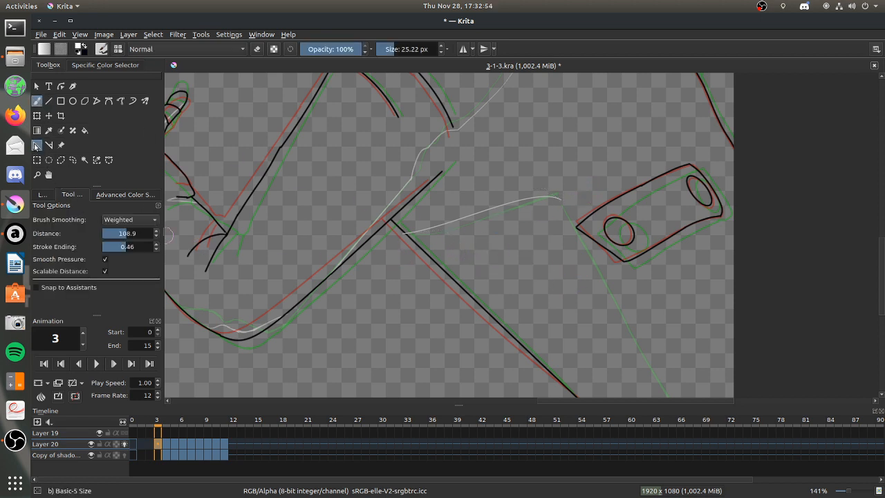
click(37, 144)
drag(560, 201, 557, 199)
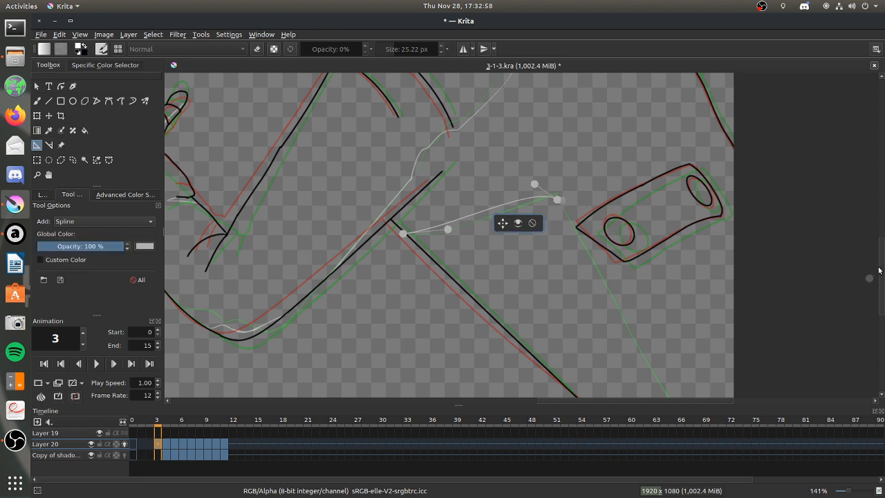
Add a second Spline assistant from the first curve's upper end, past the back plate's corner, down to the canvas's bottom edge.
scroll(845, 293, down, 3)
click(679, 329)
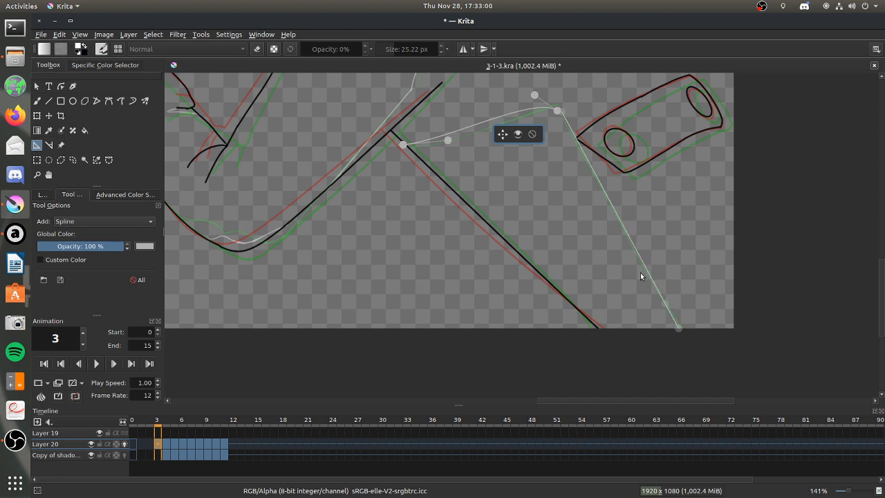
click(580, 131)
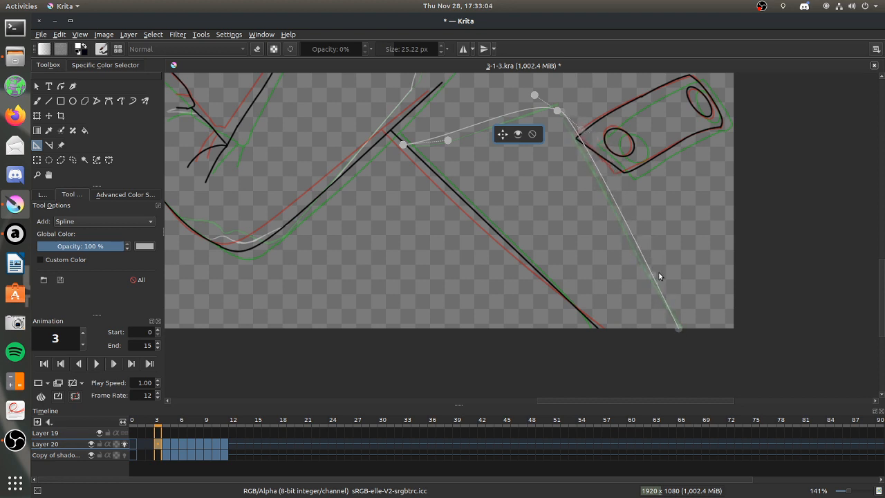
click(665, 288)
drag(563, 114, 584, 130)
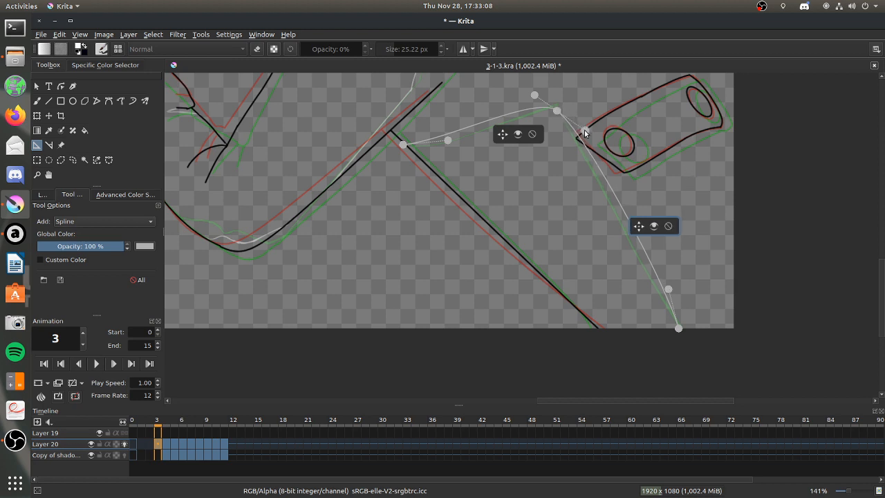
Set brush smoothing to None, enable Snap to Assistants, and trace the lower torso shadow edge along both splines.
click(37, 100)
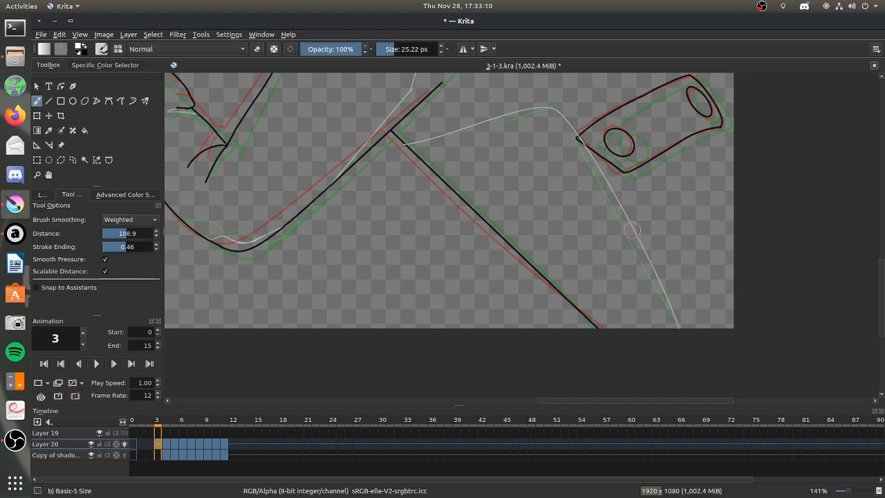
drag(882, 301, 881, 281)
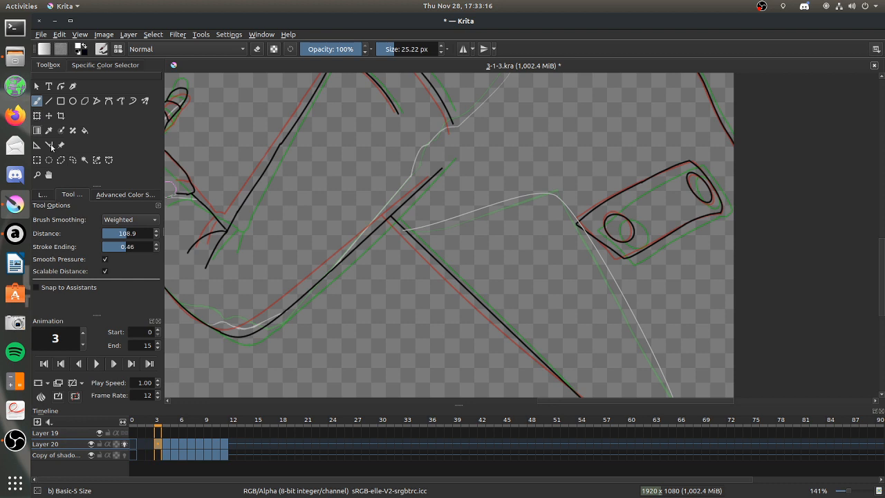
click(137, 219)
click(107, 210)
click(121, 220)
click(114, 195)
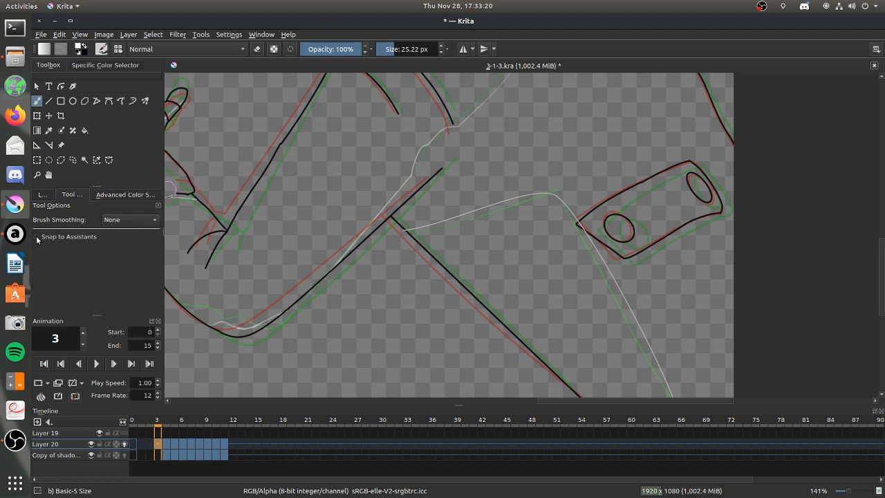
click(37, 237)
click(41, 196)
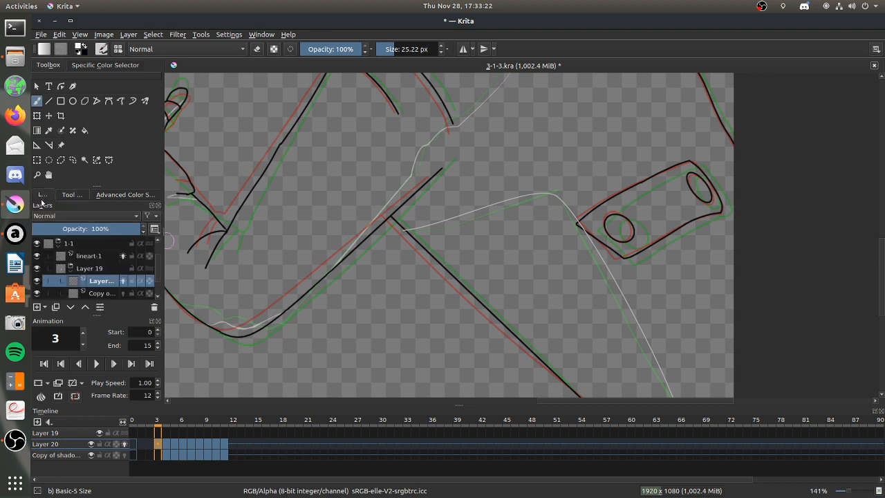
click(72, 195)
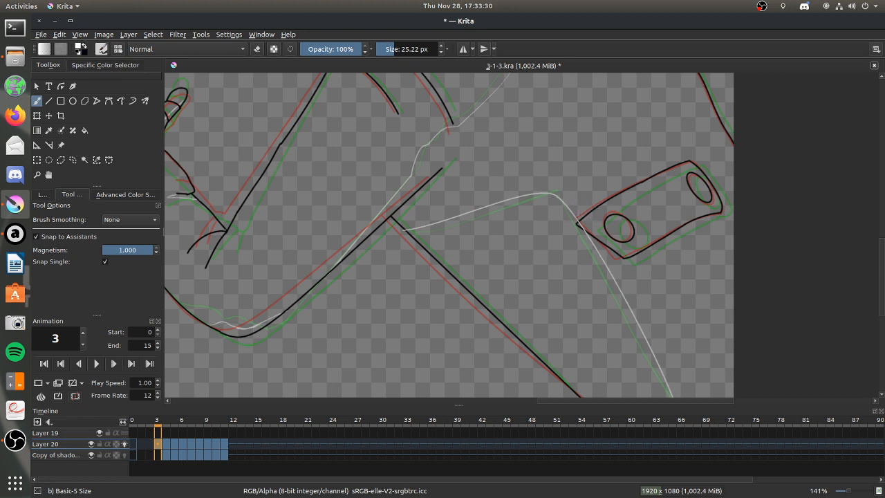
scroll(879, 283, down, 3)
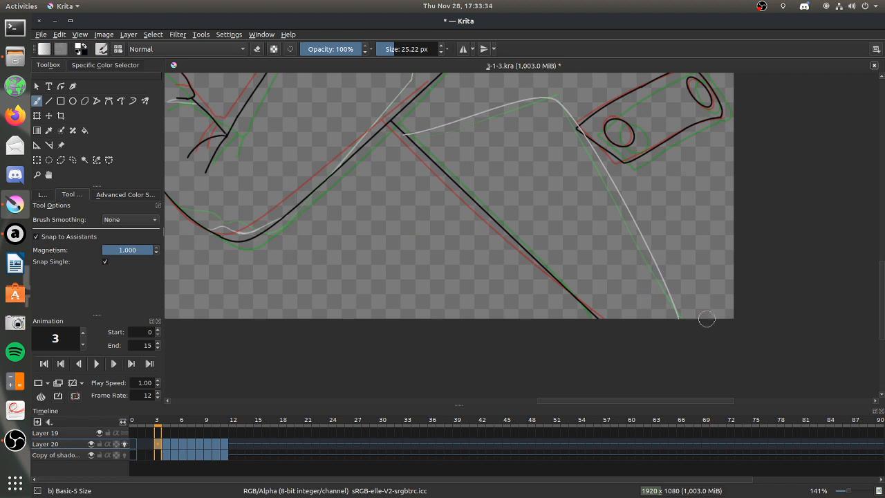
scroll(879, 283, up, 2)
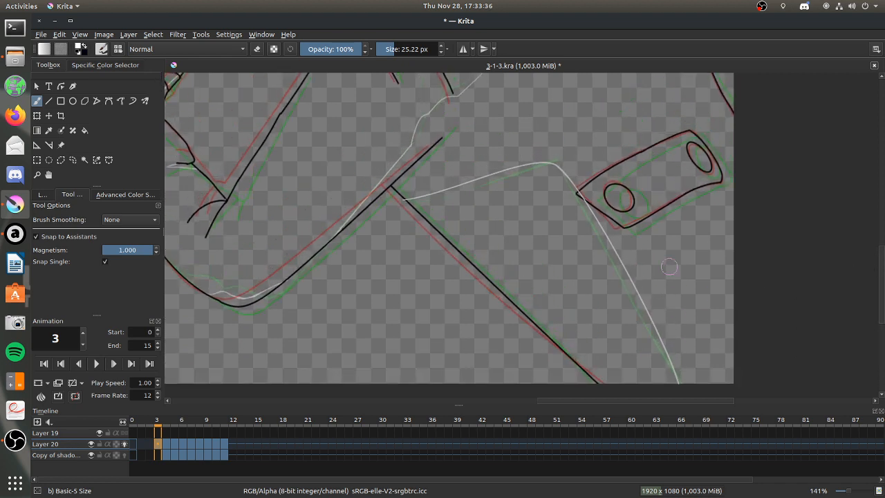
Remove the two spline assistants from the canvas and return to the Freehand Brush.
click(36, 145)
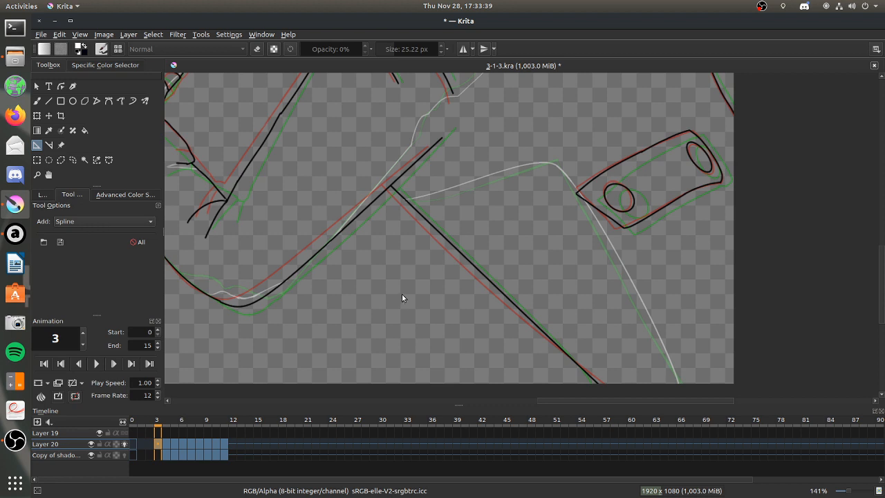
key(alt+Tab)
click(247, 77)
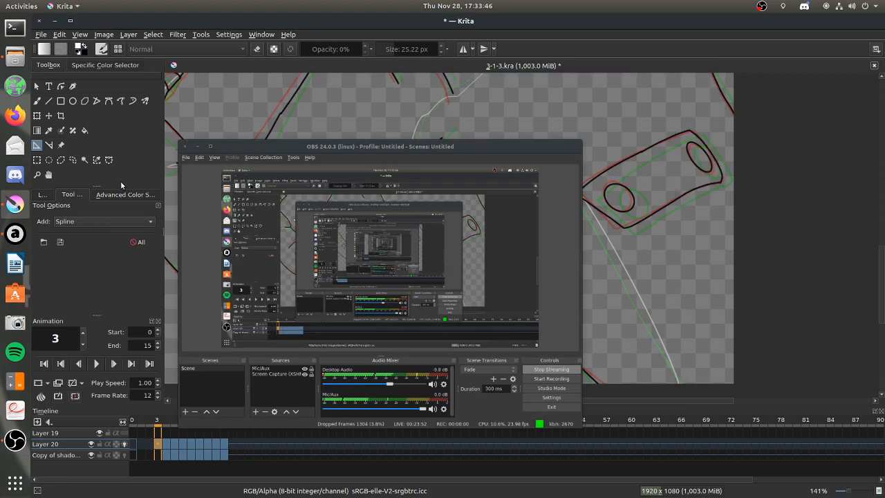
click(37, 100)
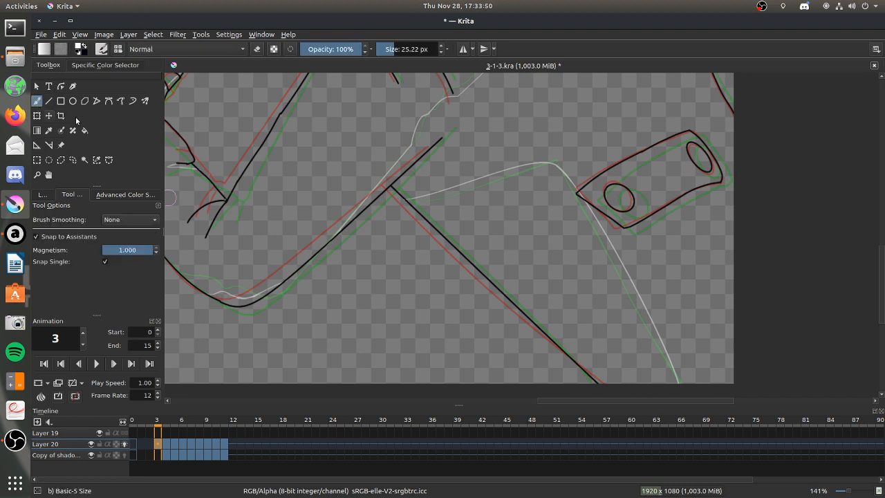
Place a Spline assistant from the collar's outer corner on the shoulder line down to the upper torso shadow edge, adjusting its curve handle.
mouse_move(883, 281)
mouse_down()
mouse_move(876, 217)
mouse_move(873, 280)
mouse_up()
drag(691, 404, 630, 401)
drag(881, 257, 878, 229)
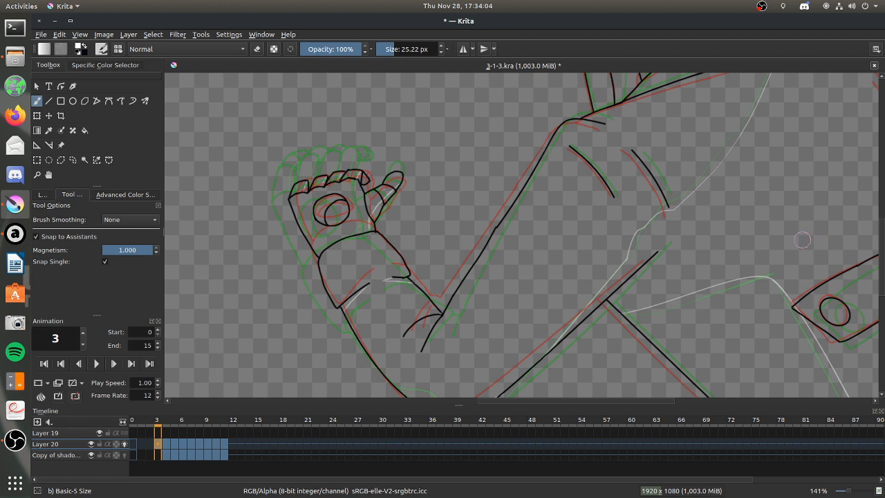
drag(880, 241, 879, 215)
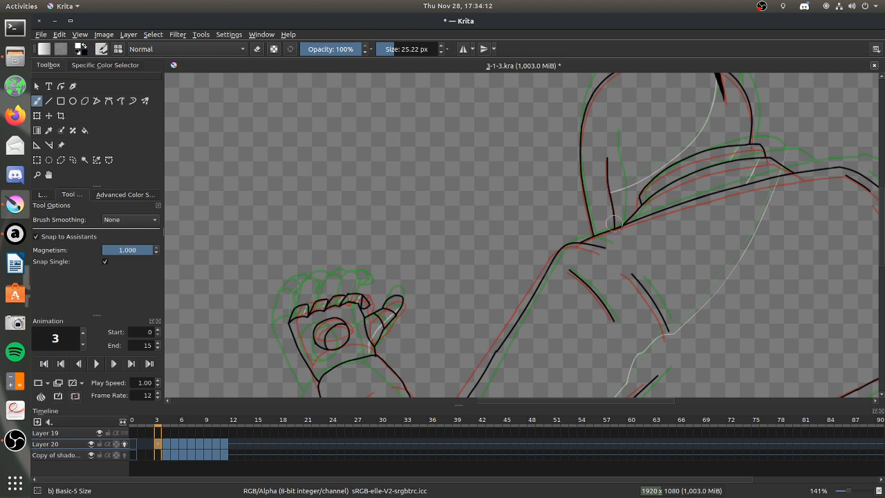
scroll(613, 223, down, 7)
scroll(637, 226, up, 3)
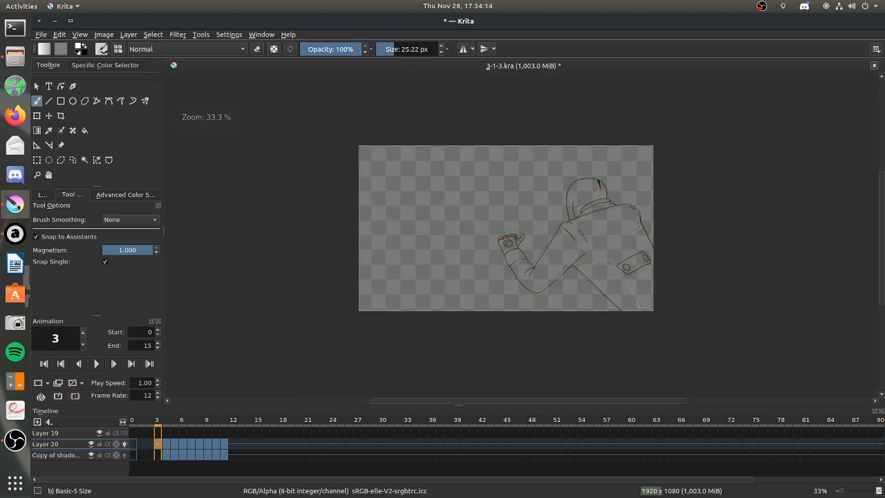
click(568, 169)
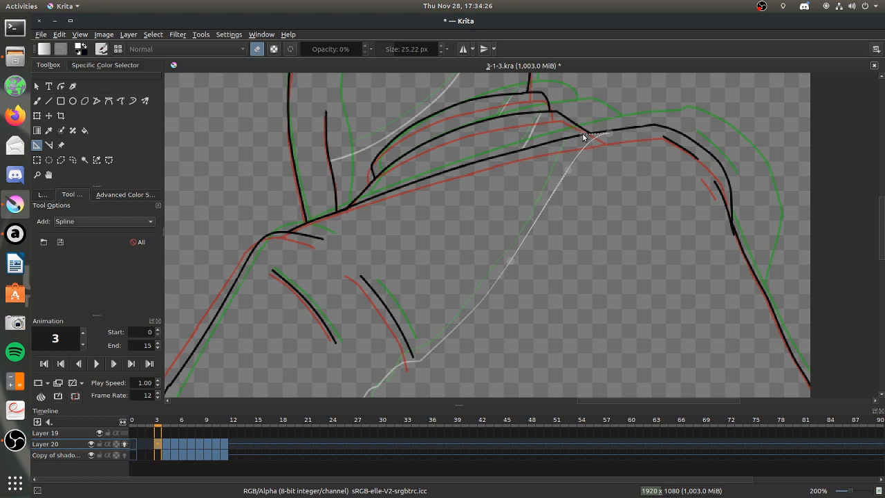
click(582, 136)
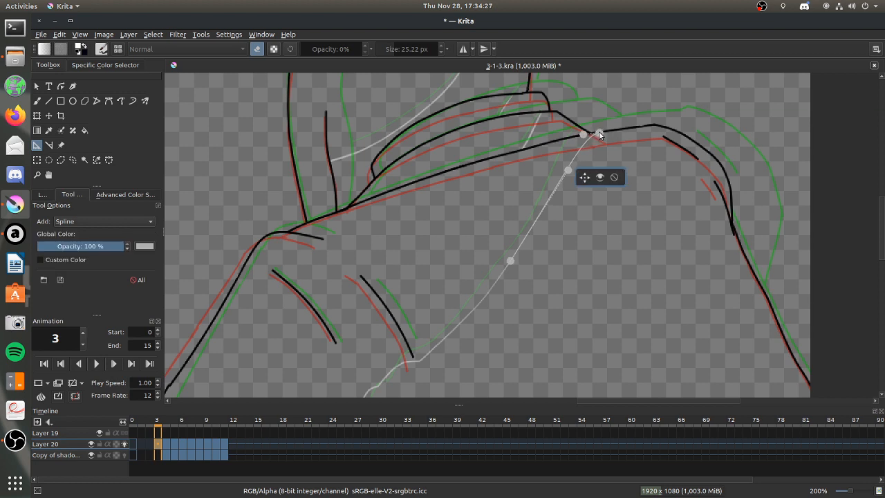
drag(566, 170, 575, 174)
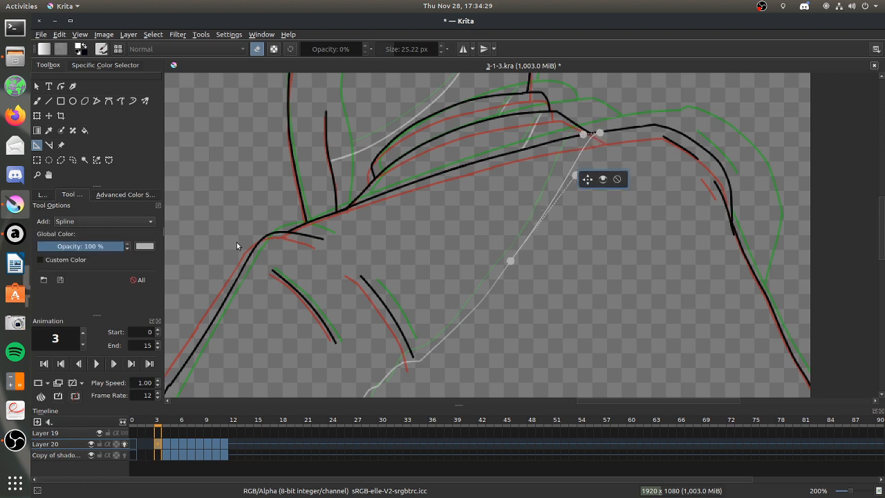
Trace the upper torso shadow edge along the shoulder spline with smoothing at None, then delete that assistant.
click(38, 102)
click(121, 221)
click(120, 218)
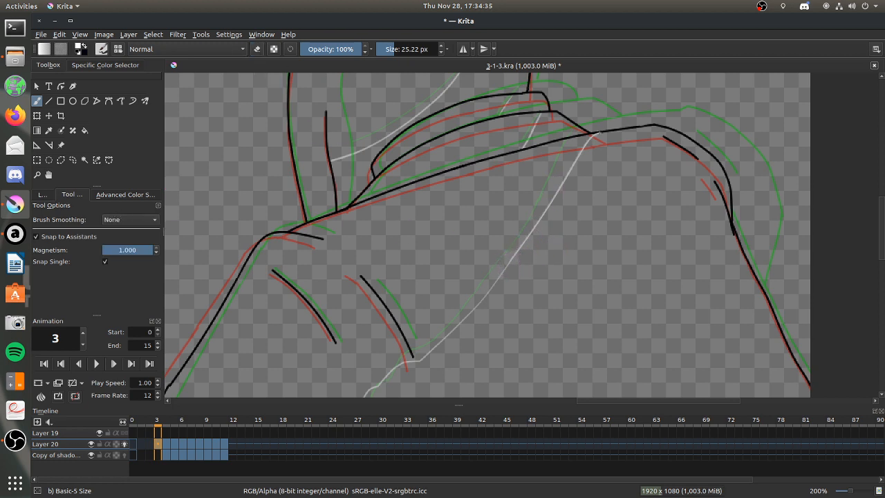
click(38, 145)
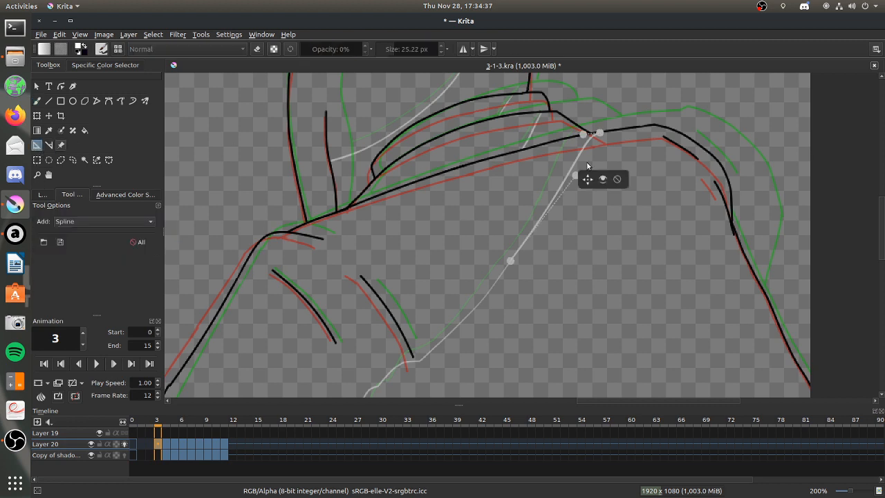
click(615, 180)
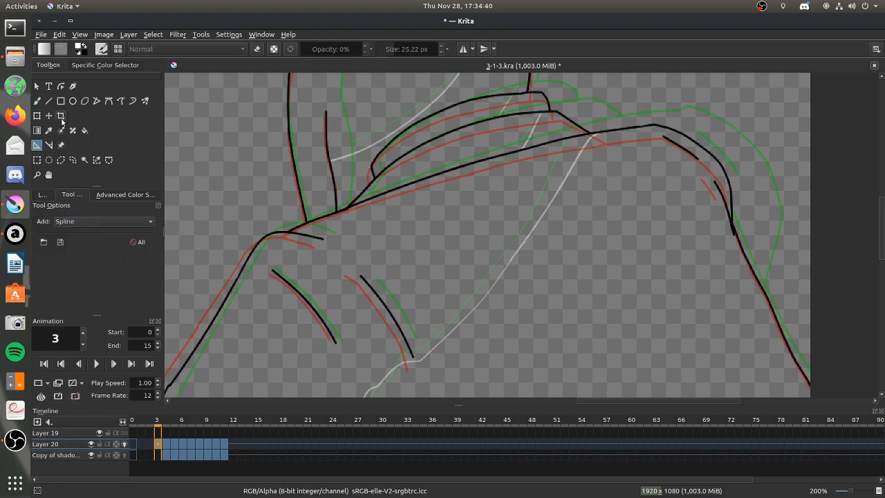
Switch to the Fill tool and turn off onion skins for Layer 20.
click(85, 130)
click(42, 194)
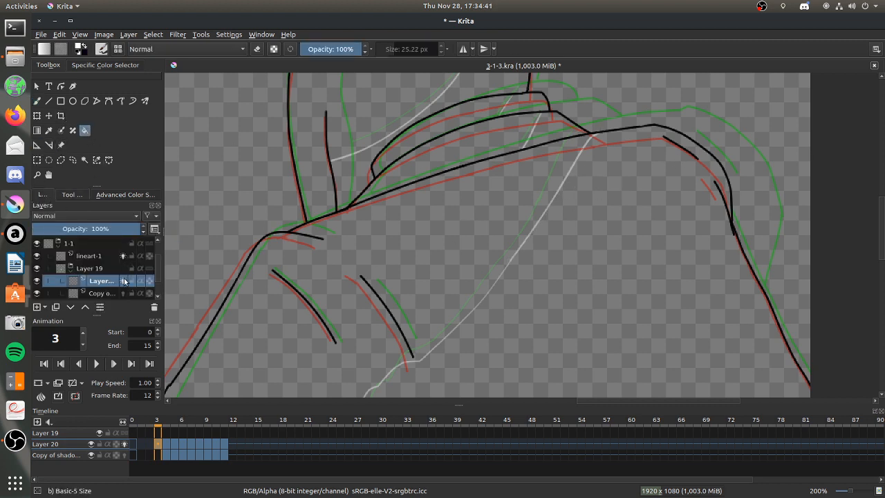
click(124, 280)
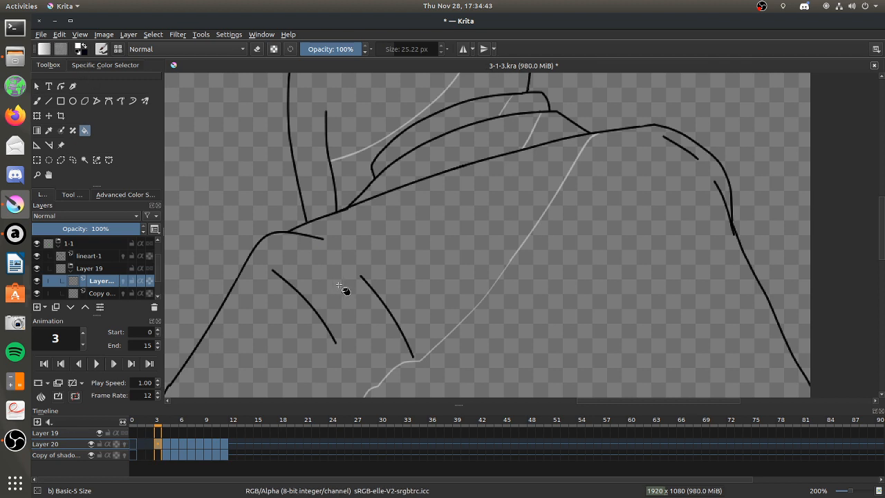
click(576, 260)
click(551, 126)
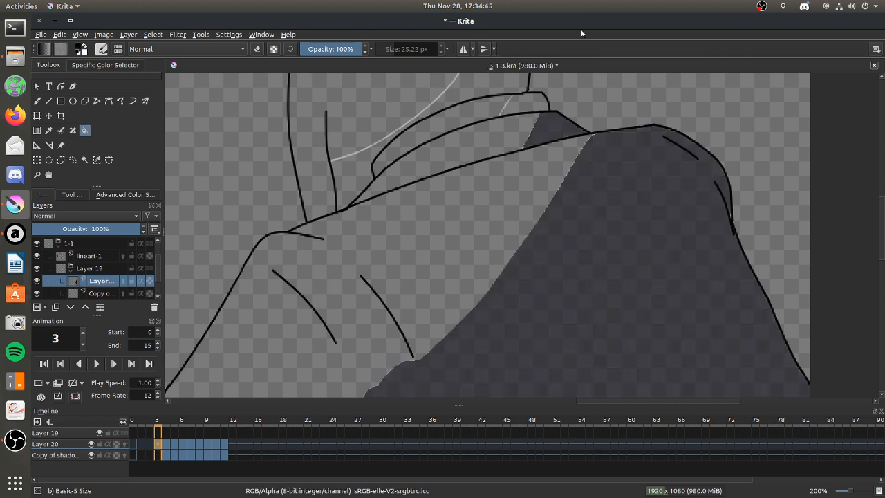
key(ctrl+z)
key(ctrl+z)
Fill frame 3's torso, collar and hood shadow areas on the shadow copy layer below Layer 20.
click(95, 293)
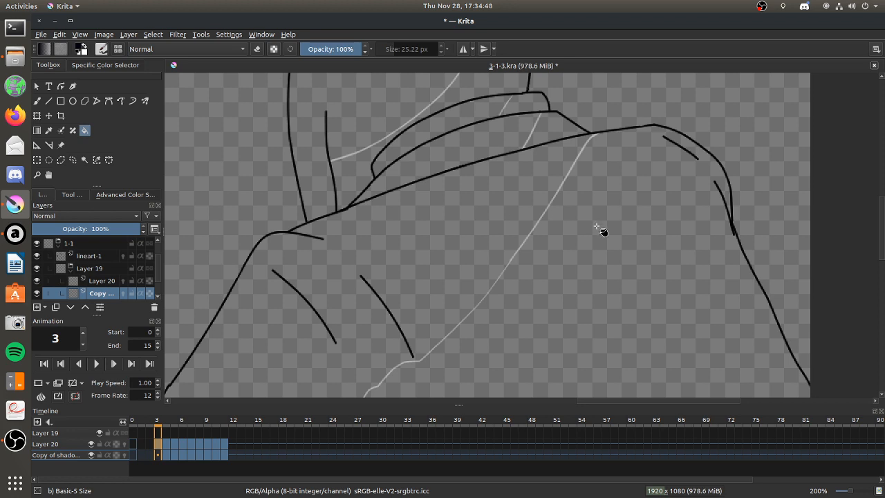
click(602, 228)
click(553, 124)
click(484, 128)
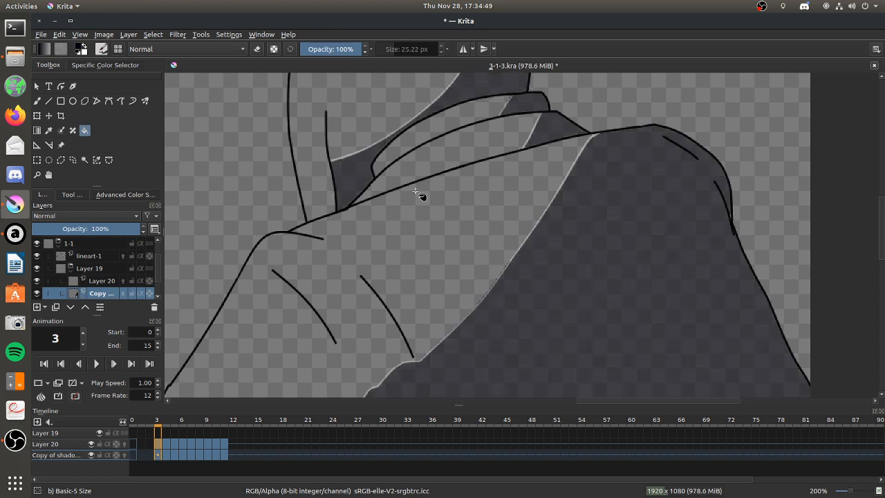
Fill the unshaded back plate area with the shadow colour on frame 4.
scroll(420, 195, down, 5)
scroll(389, 237, up, 2)
click(166, 455)
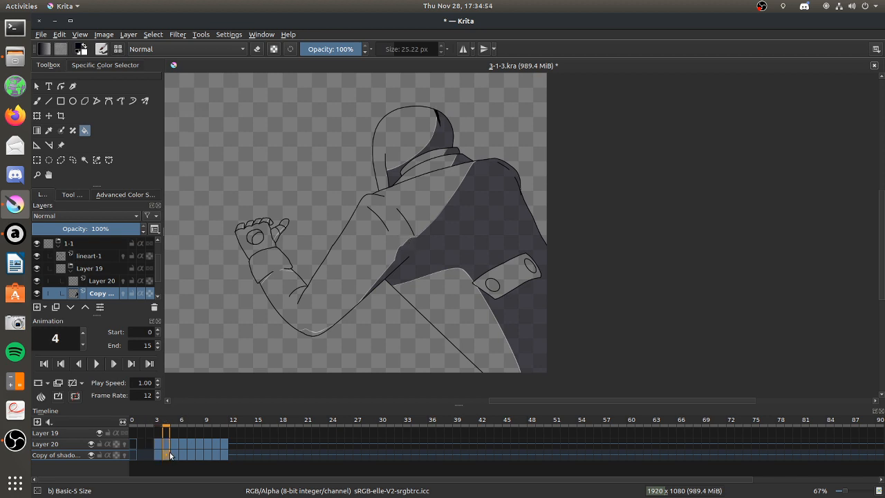
click(498, 290)
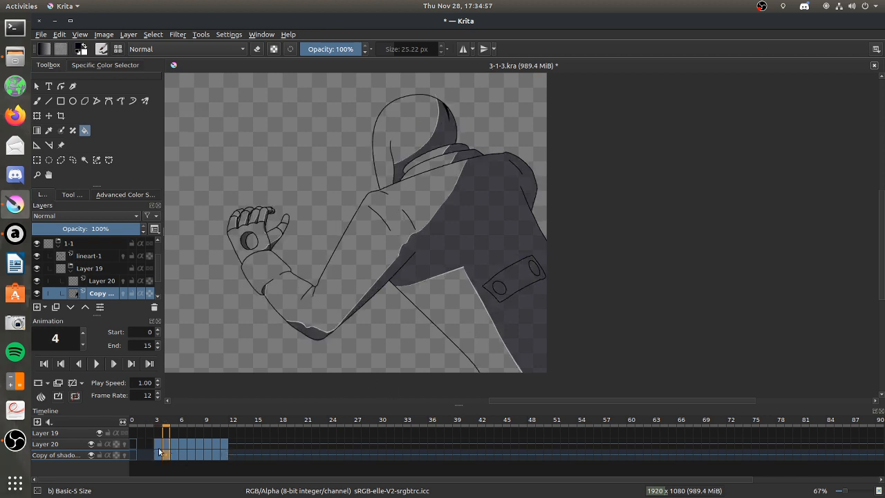
Fill the back plate's circles and the shadow under the elbow on frame 3.
click(155, 453)
click(497, 288)
click(528, 266)
click(308, 332)
Fill the shadow areas of the thumb, the curled fingertip and the palm circle on frame 3's hand.
click(37, 174)
drag(224, 192, 464, 346)
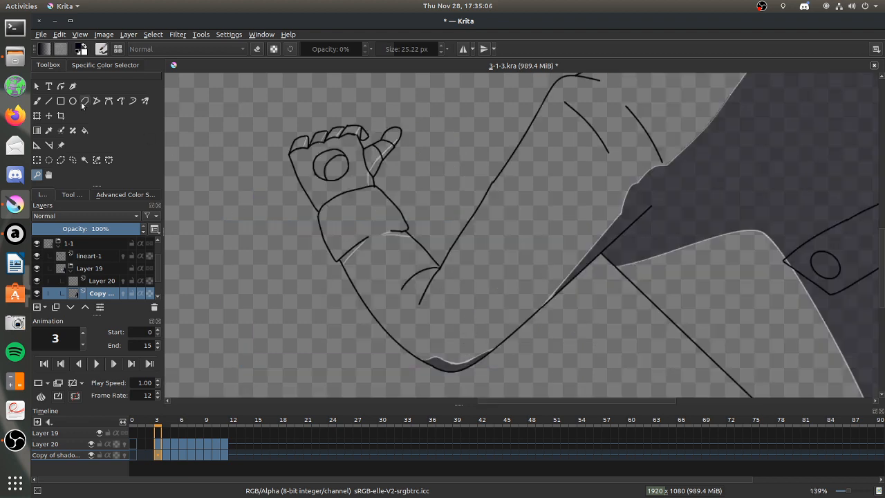
click(84, 130)
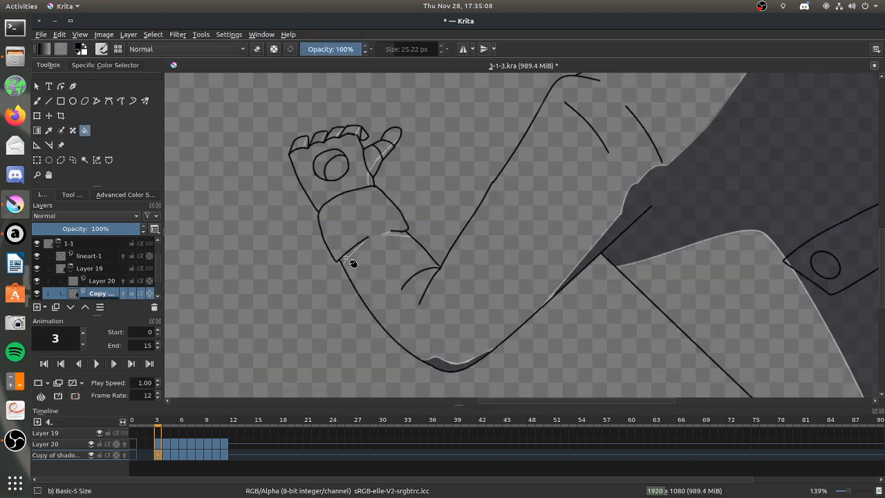
click(378, 169)
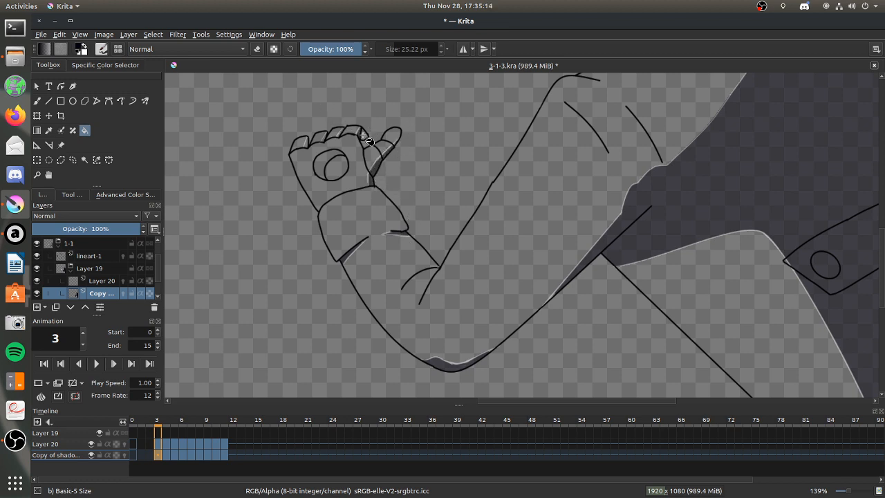
click(329, 162)
click(340, 134)
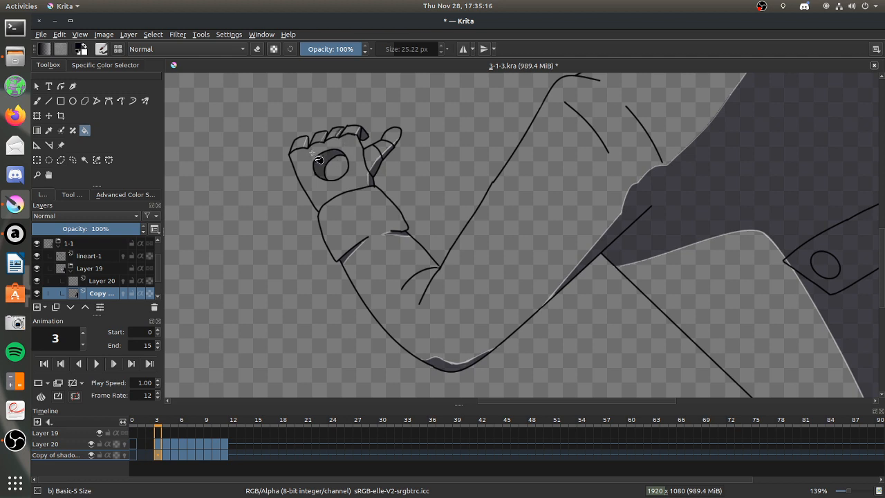
Paint the narrow shadow strips on the sides of the fingers on frame 3 with the 25.22 px brush.
click(37, 174)
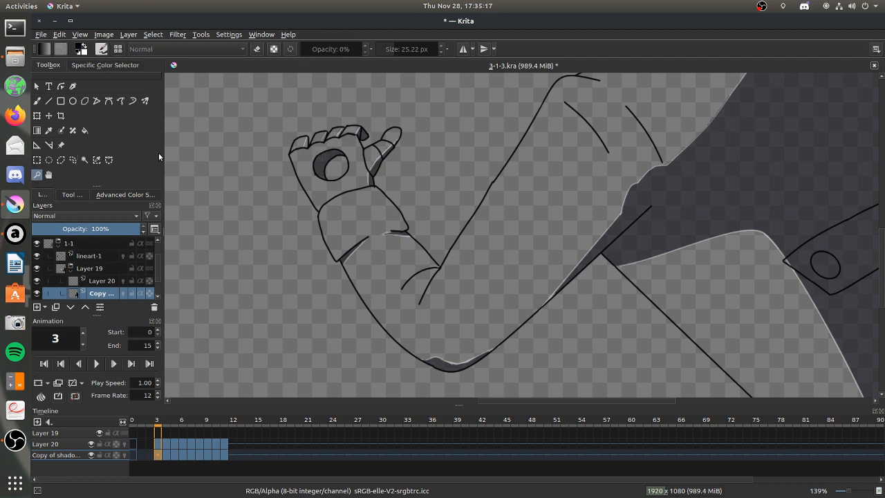
drag(279, 113, 438, 203)
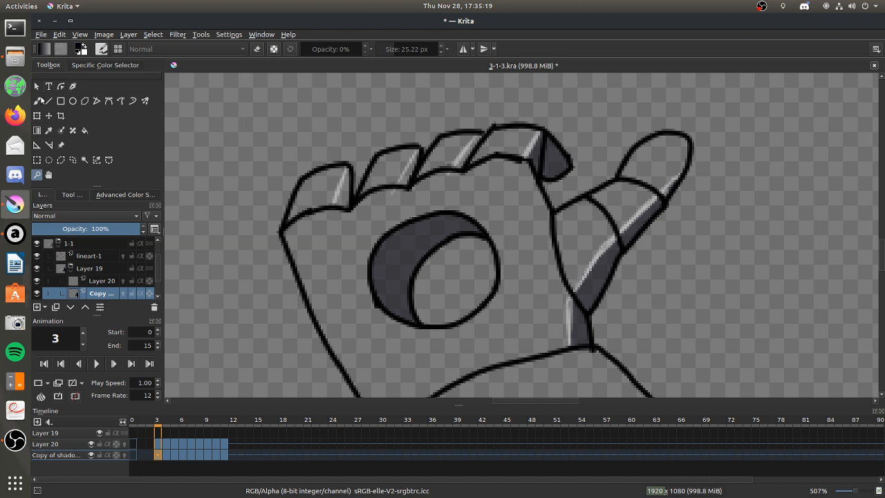
click(37, 100)
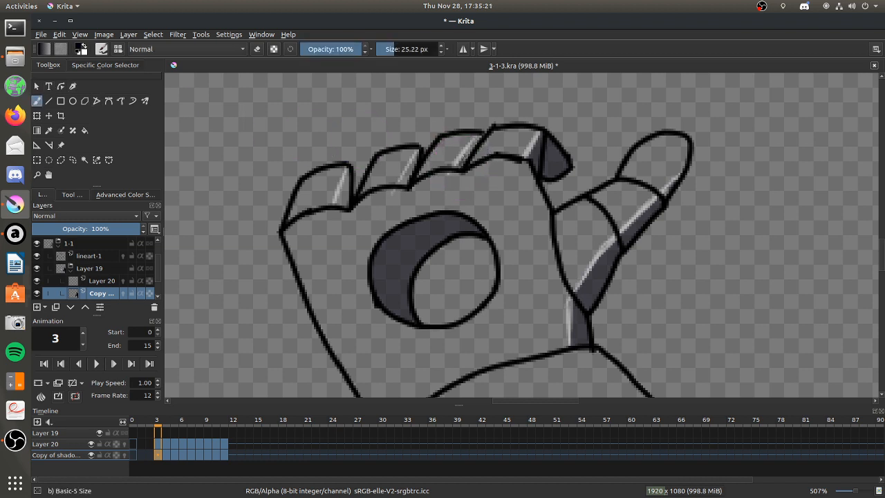
drag(476, 142, 472, 150)
drag(406, 178, 405, 183)
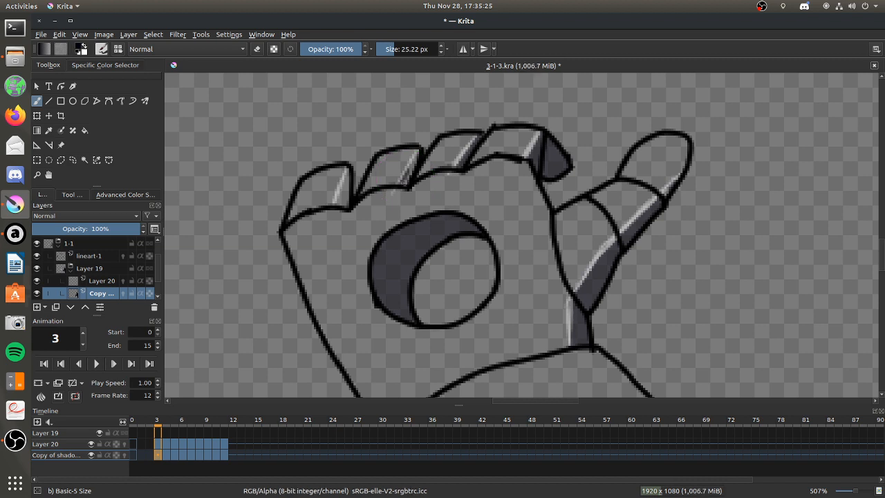
drag(345, 174, 341, 199)
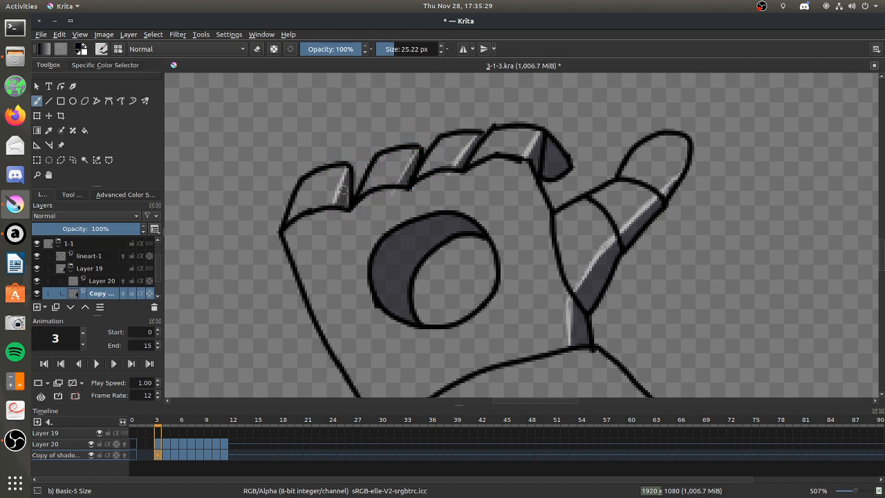
mouse_move(347, 205)
mouse_down()
mouse_move(310, 201)
mouse_move(361, 206)
mouse_up()
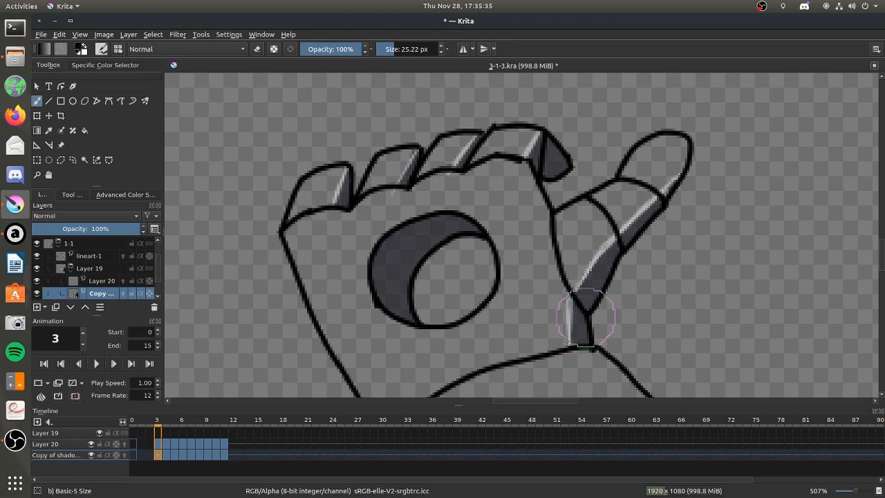
Paint in the unfilled shadow tips along the underside of the arm and elbow on frame 3.
scroll(367, 275, down, 12)
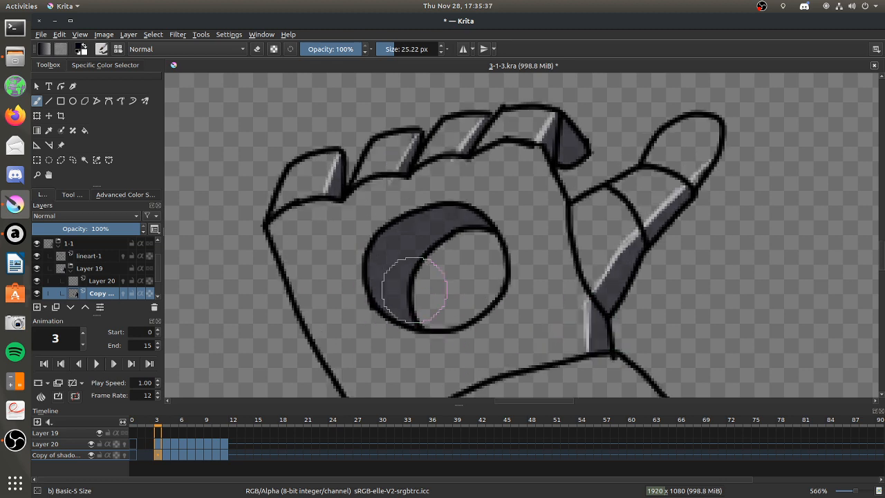
scroll(453, 322, up, 4)
scroll(452, 323, up, 5)
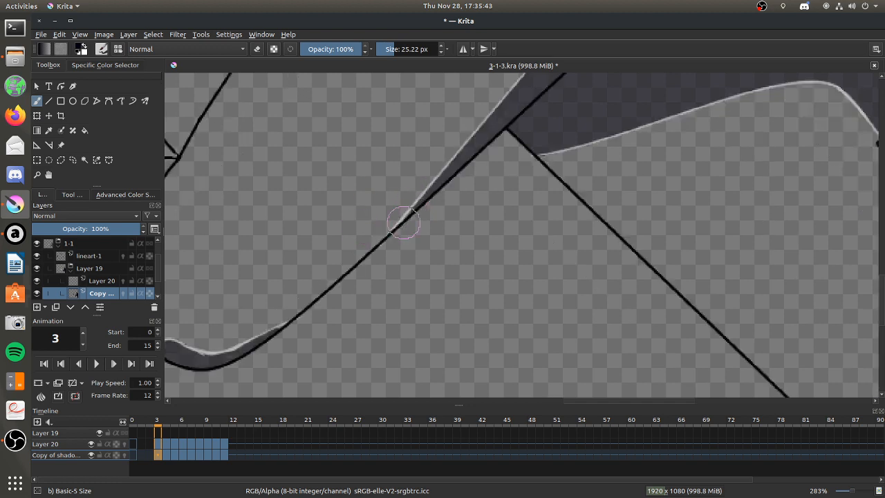
drag(405, 215, 389, 231)
drag(284, 327, 278, 331)
scroll(540, 210, down, 6)
scroll(539, 149, up, 2)
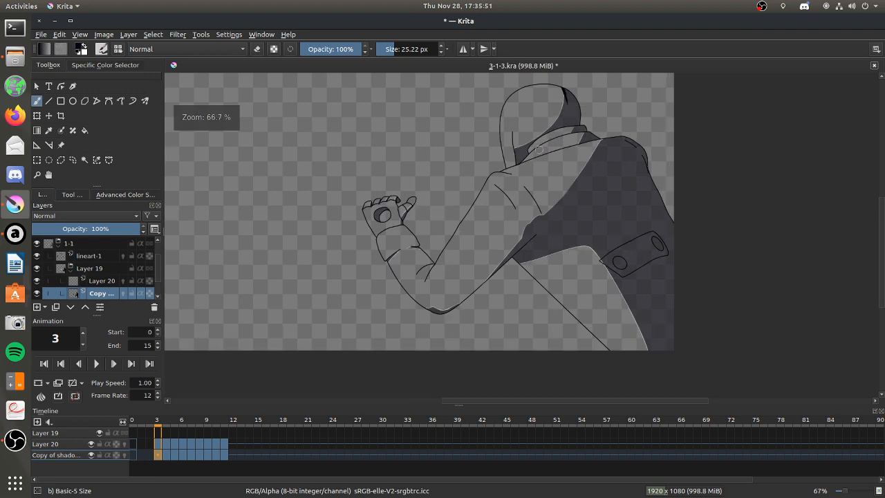
scroll(539, 149, up, 1)
scroll(539, 149, down, 1)
scroll(538, 149, up, 1)
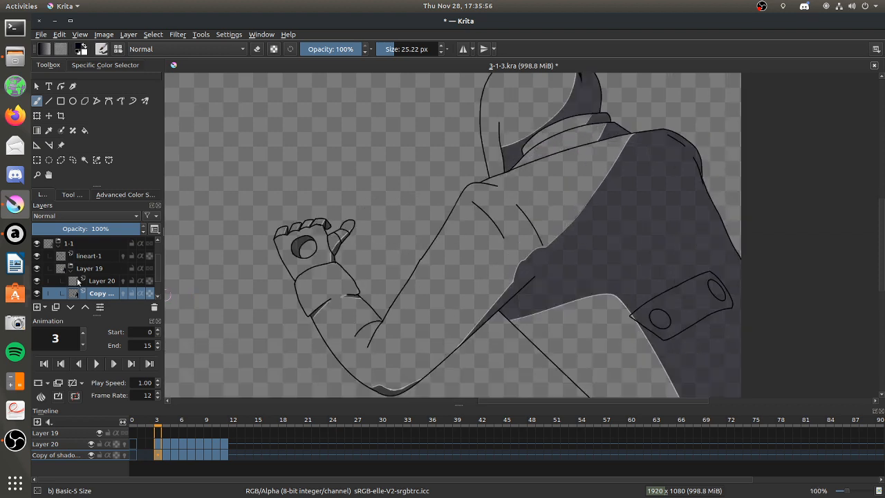
Hide Layer 20 and make the shadow copy layer below it active.
click(78, 281)
click(37, 282)
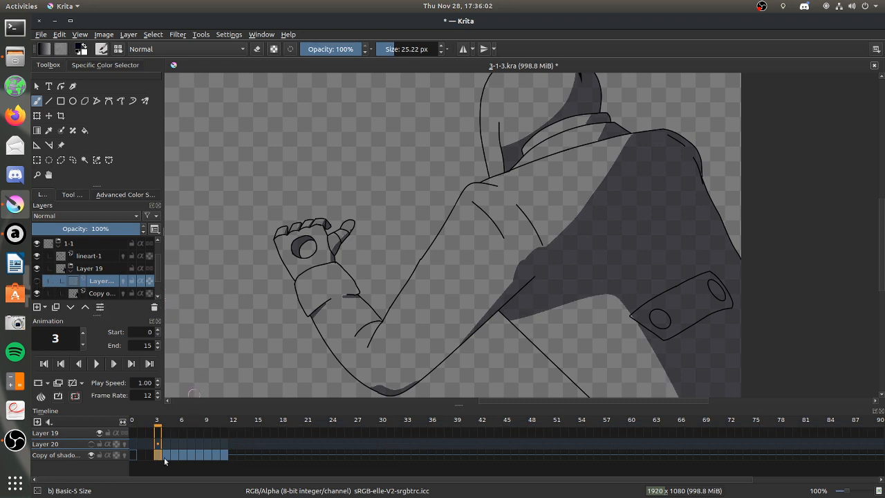
click(97, 293)
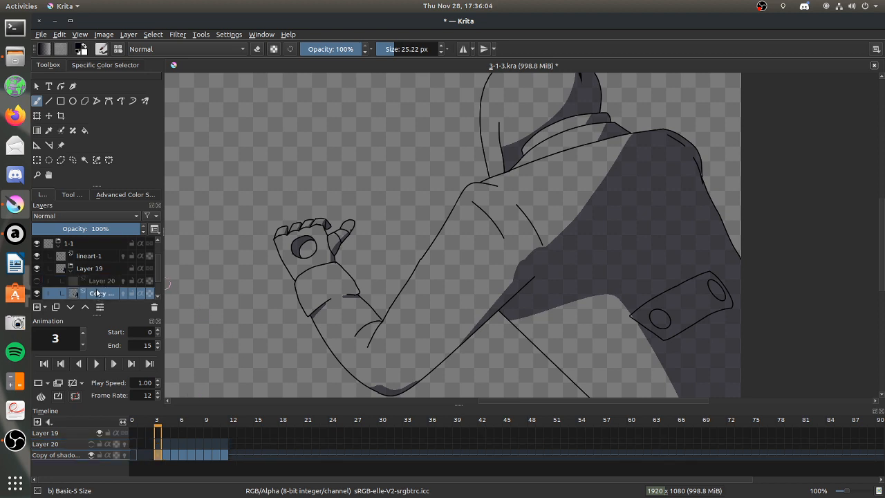
Set the brush size to 56.39 px and erase rounded notches into the torso shadow edge near the armpit on frame 3.
click(37, 174)
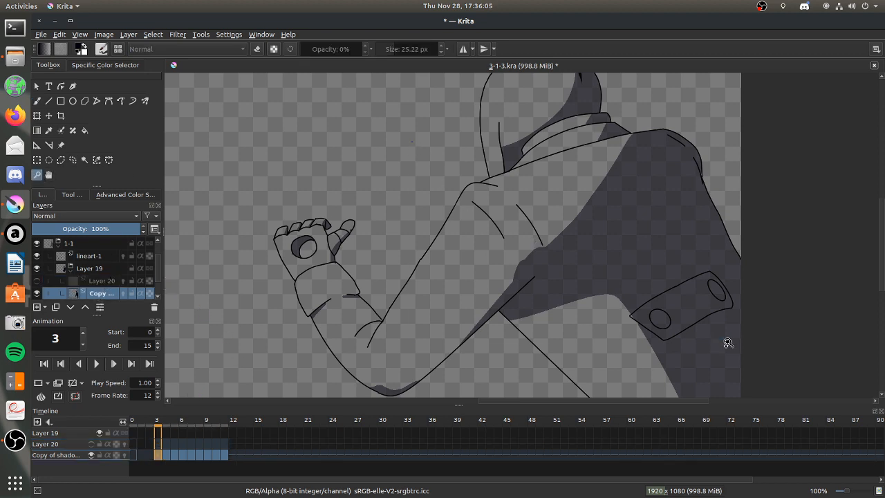
drag(411, 142, 726, 337)
key(b)
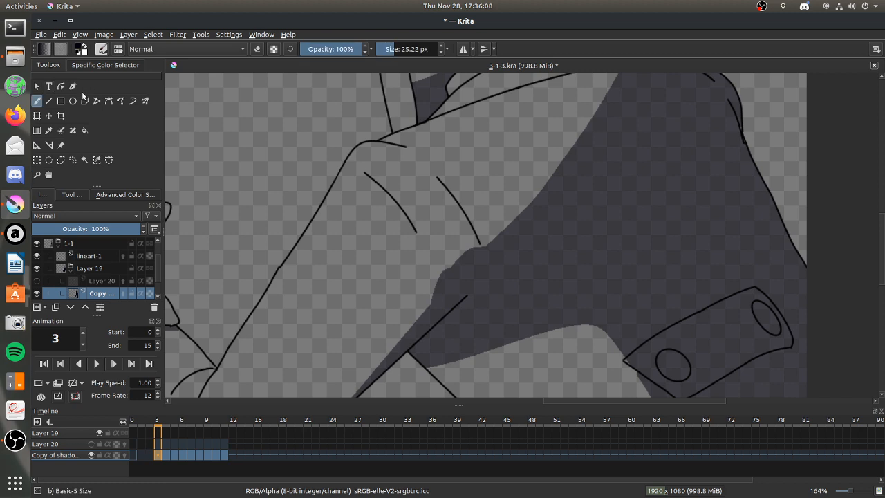
click(256, 49)
drag(396, 49, 408, 50)
mouse_move(456, 251)
mouse_down()
mouse_move(465, 259)
mouse_move(458, 240)
mouse_up()
mouse_move(420, 262)
mouse_down()
mouse_move(435, 282)
mouse_move(417, 269)
mouse_move(437, 278)
mouse_move(435, 269)
mouse_move(423, 274)
mouse_move(428, 262)
mouse_up()
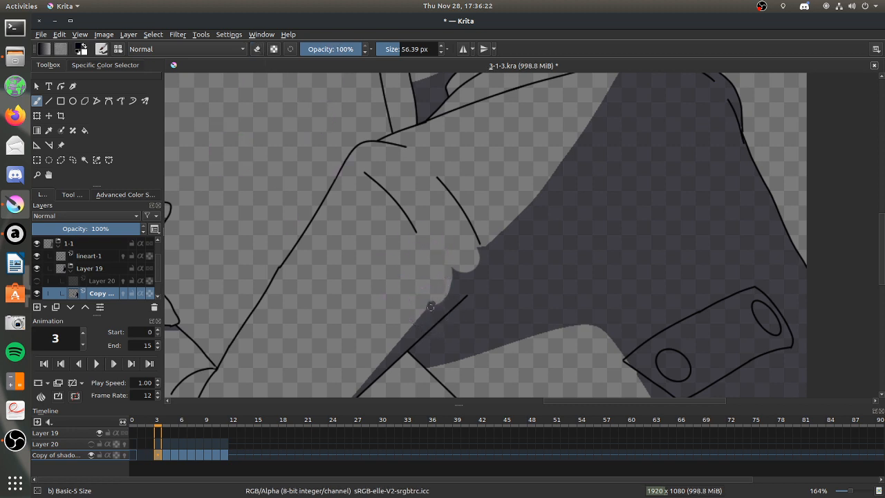
Refine frame 3's notches and paint the torso shadow edge outward just above them.
drag(440, 305, 441, 300)
click(257, 49)
mouse_move(451, 266)
mouse_down()
mouse_move(507, 215)
mouse_move(488, 239)
mouse_up()
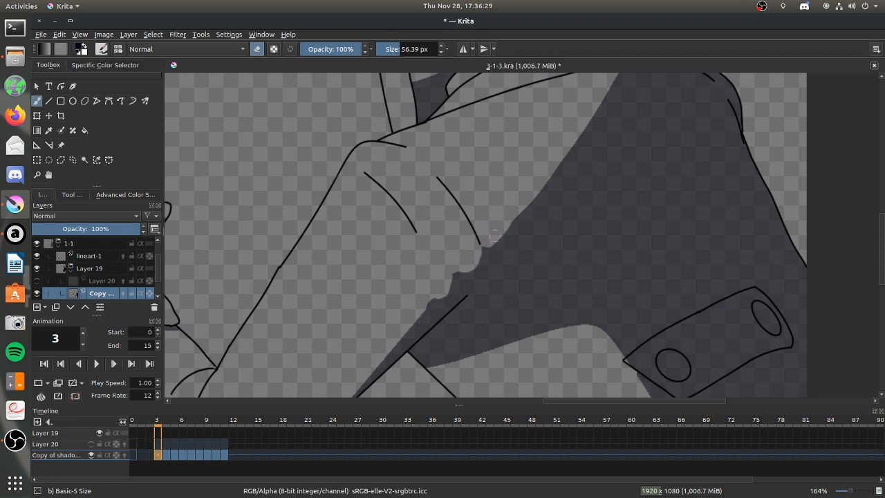
key(ctrl+z)
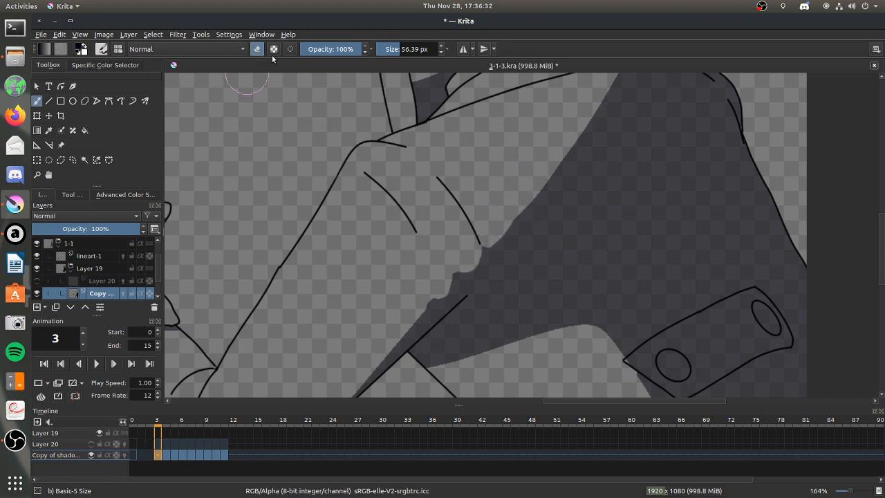
click(256, 50)
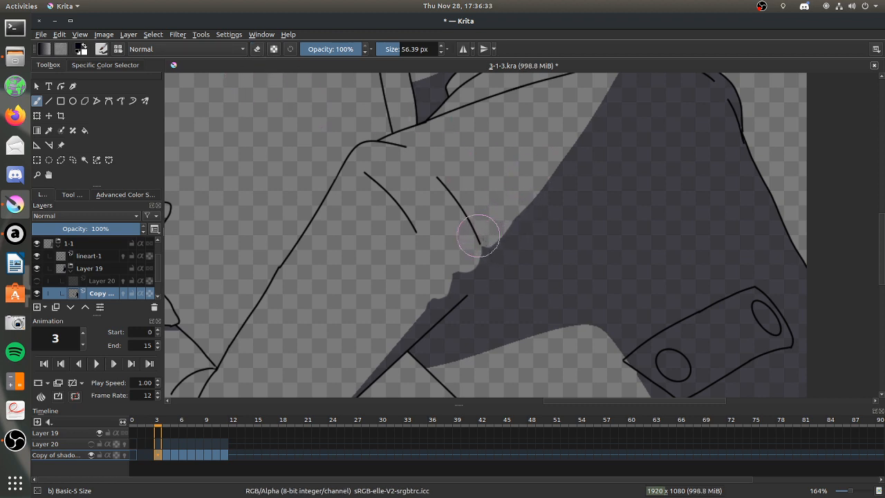
drag(487, 241, 556, 185)
Erase matching notches into frame 4's torso shadow near the armpit and repaint the edge around them.
key(period)
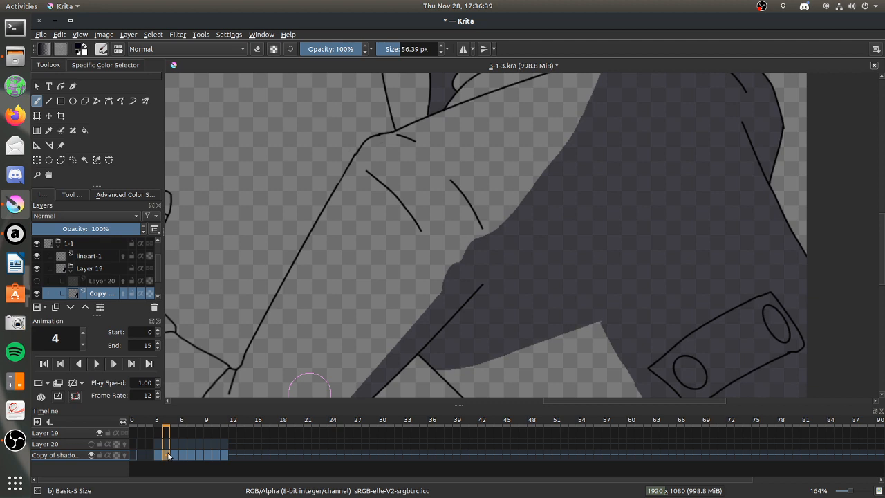
key(e)
mouse_move(468, 248)
mouse_down()
mouse_move(461, 231)
mouse_move(413, 249)
mouse_move(430, 267)
mouse_move(427, 258)
mouse_up()
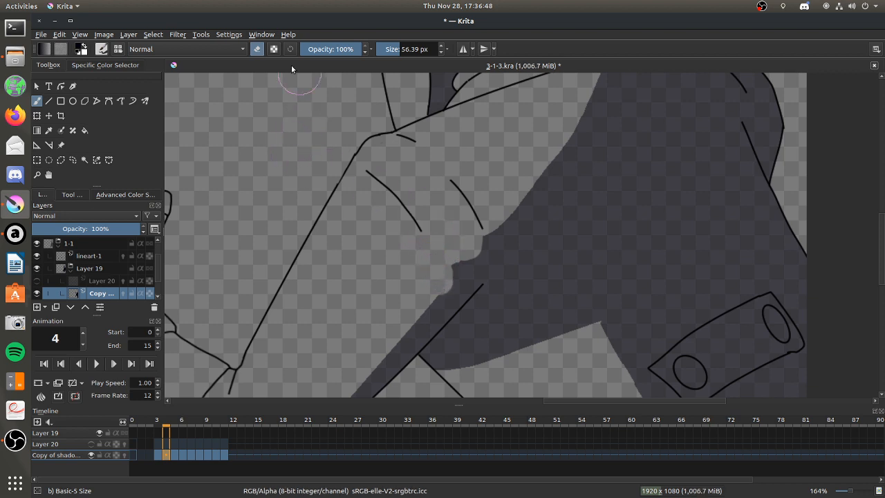
click(258, 48)
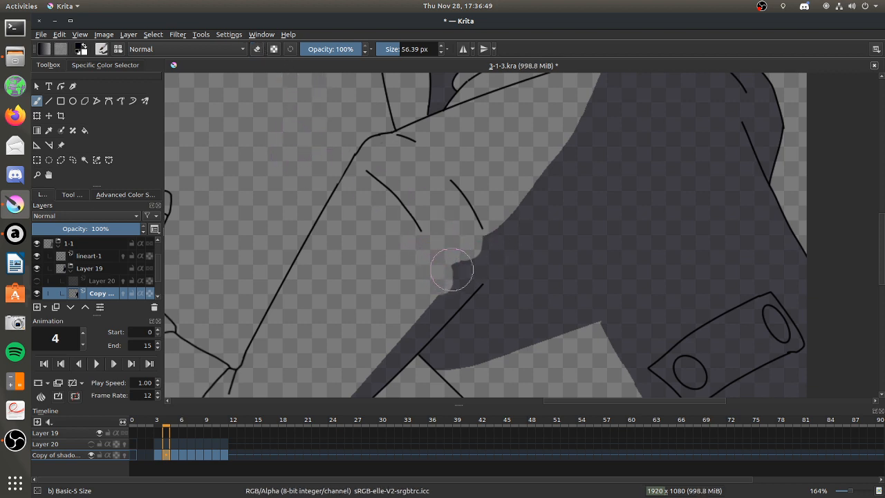
mouse_move(456, 264)
mouse_down()
mouse_move(497, 237)
mouse_move(486, 233)
mouse_move(536, 196)
mouse_move(492, 230)
mouse_move(519, 215)
mouse_up()
Erase two rounded notches into the torso shadow edge near the armpit on frame 5.
key(period)
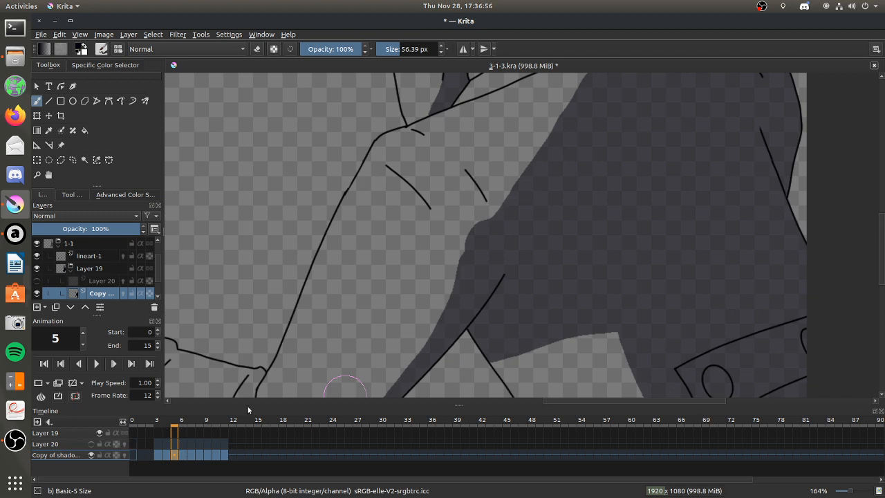
click(257, 50)
mouse_move(456, 211)
mouse_down()
mouse_move(474, 219)
mouse_move(465, 229)
mouse_up()
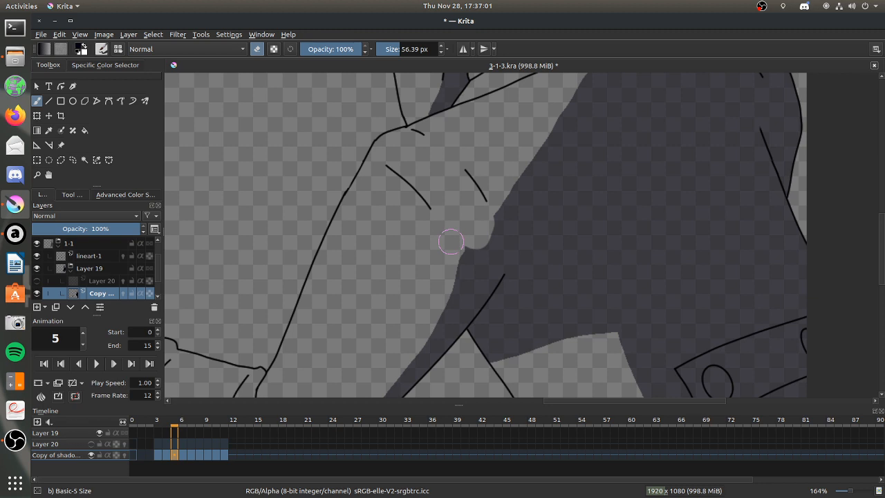
mouse_move(454, 262)
mouse_down()
mouse_move(470, 218)
mouse_move(481, 226)
mouse_up()
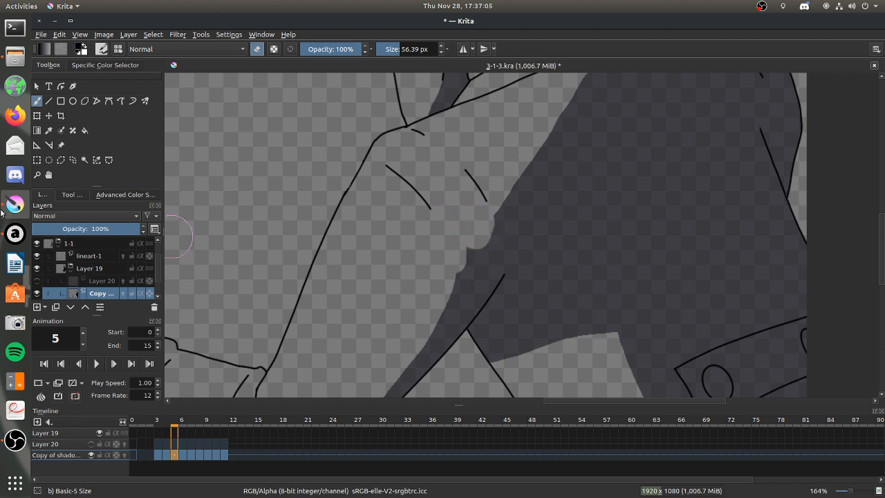
click(14, 234)
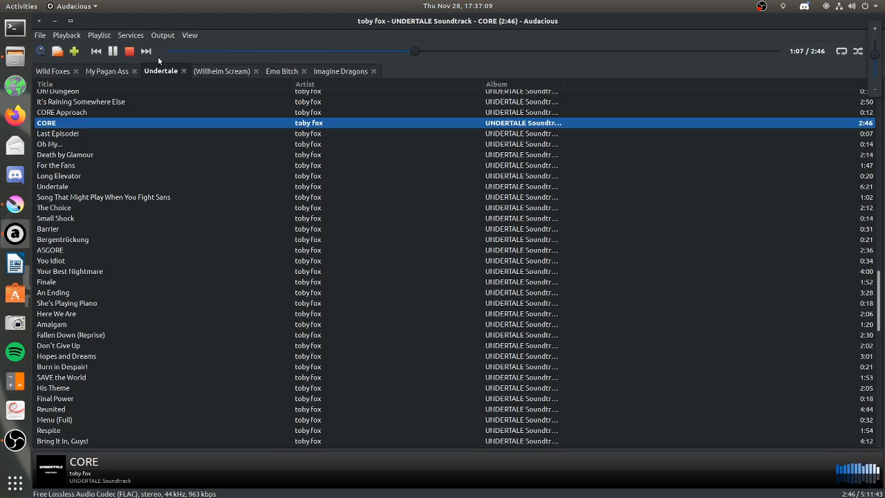
key(alt+Tab)
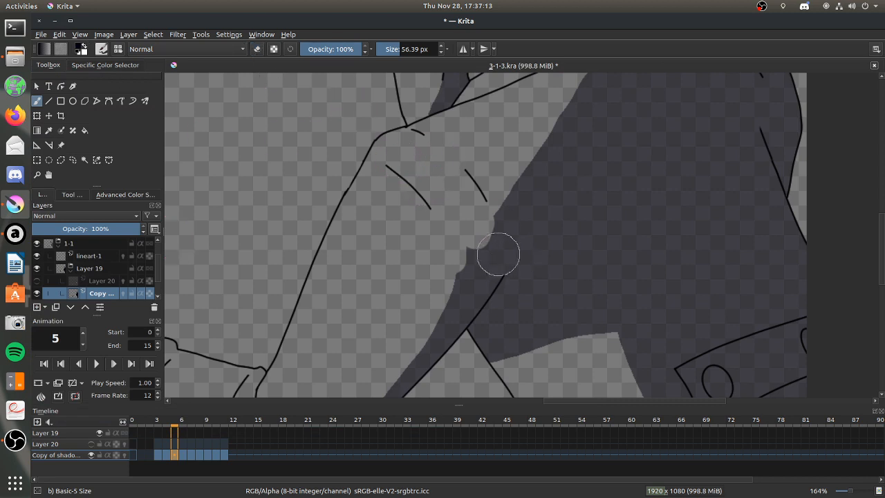
Reshape the upper notch of frame 5's torso shadow by painting shadow back in and erasing the excess.
mouse_move(494, 222)
mouse_down()
mouse_move(472, 247)
mouse_move(491, 238)
mouse_up()
click(257, 49)
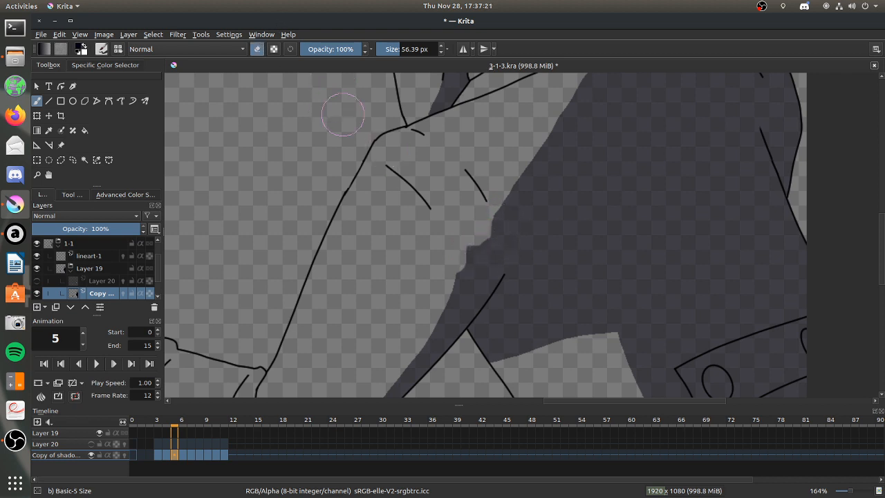
mouse_move(483, 235)
mouse_down()
mouse_move(495, 209)
mouse_move(486, 216)
mouse_up()
click(258, 51)
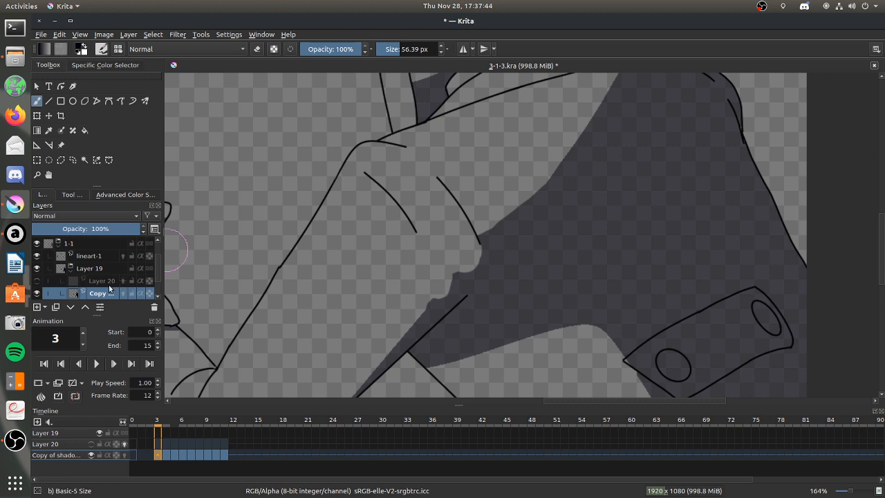
Show Layer 20 again and erase its old light edge line along the reshaped torso shadow on frame 3.
click(104, 281)
click(36, 281)
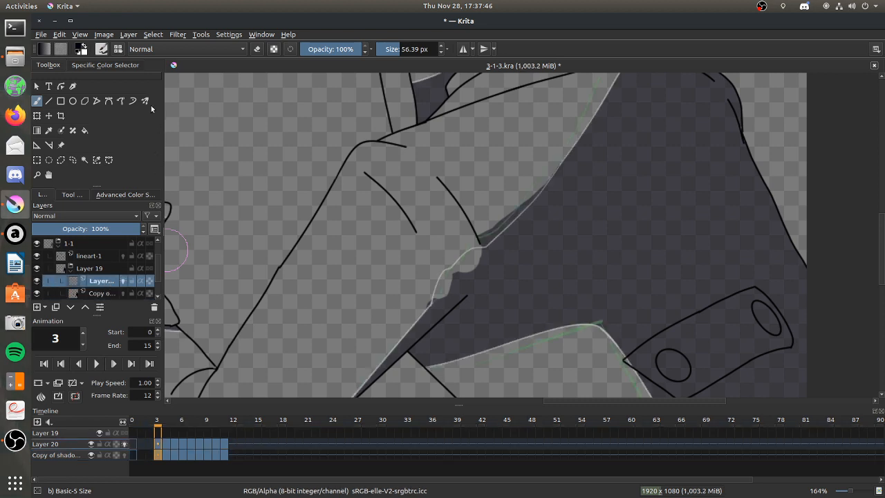
click(82, 49)
click(257, 49)
drag(481, 246, 543, 194)
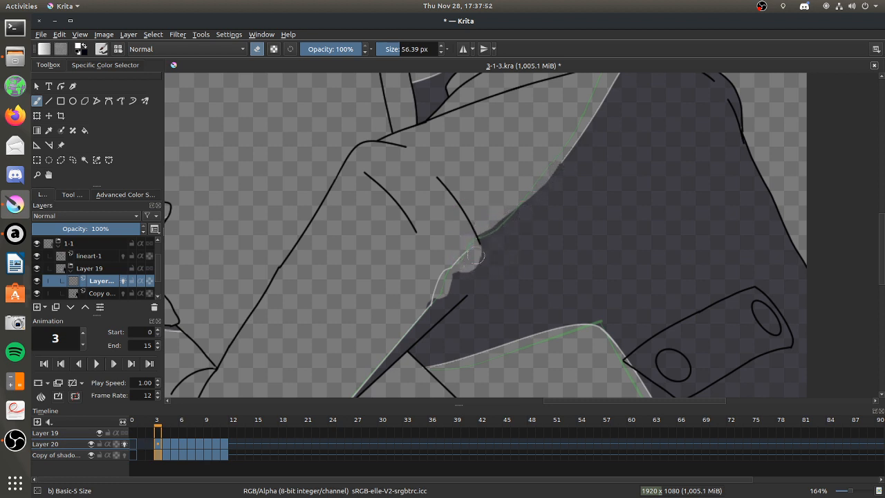
drag(433, 305, 450, 282)
click(37, 175)
drag(376, 170, 680, 374)
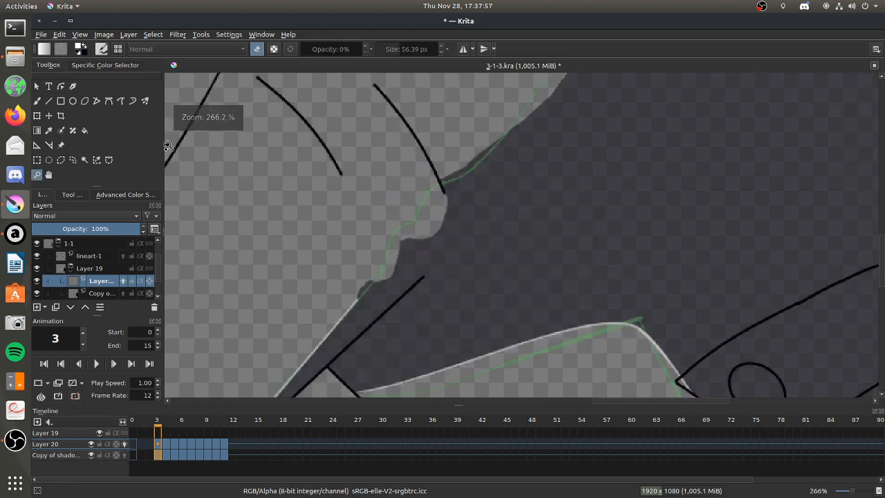
Set the freehand brush's smoothing to Weighted and turn off snapping to assistants.
click(36, 101)
click(72, 194)
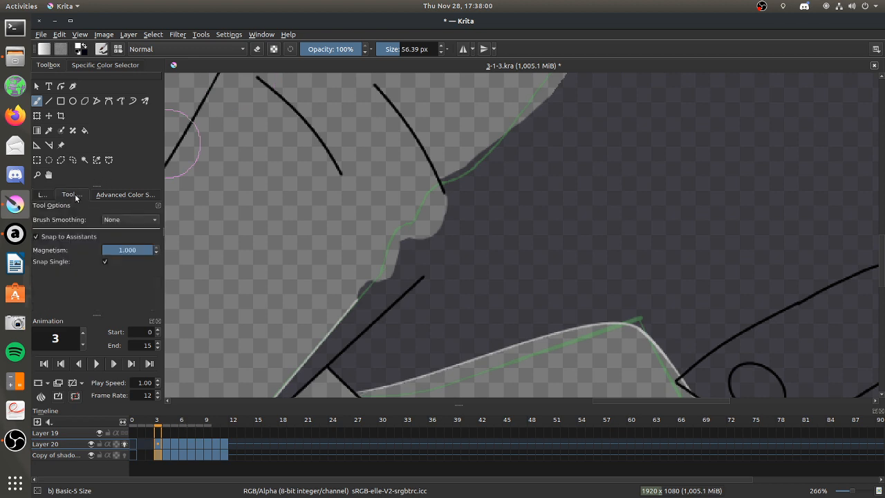
click(37, 145)
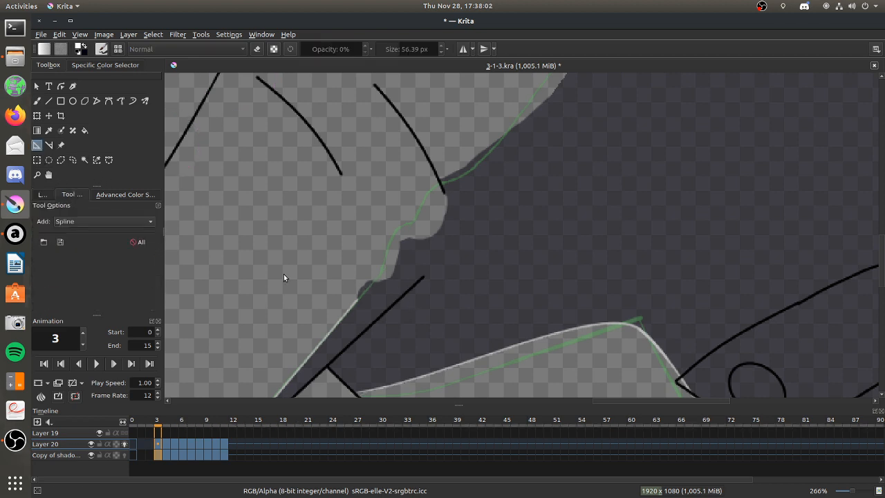
click(39, 101)
click(127, 219)
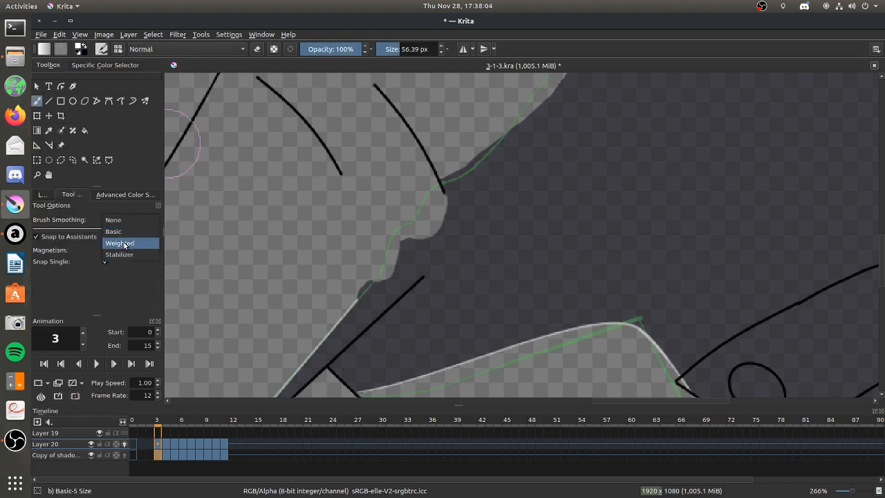
click(127, 243)
click(37, 287)
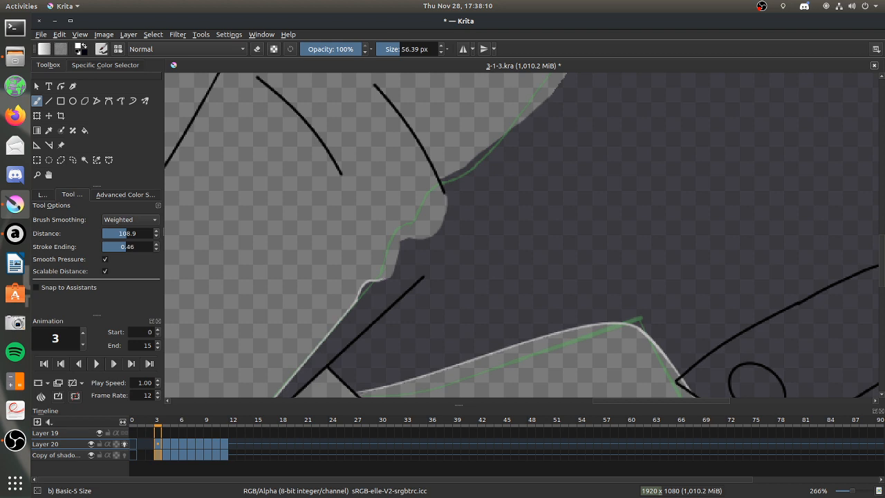
Paint Layer 20's light edge line around the lower notch of frame 3's torso shadow and along the underside of the upper notch.
drag(390, 277, 400, 251)
drag(401, 237, 398, 242)
drag(401, 237, 431, 236)
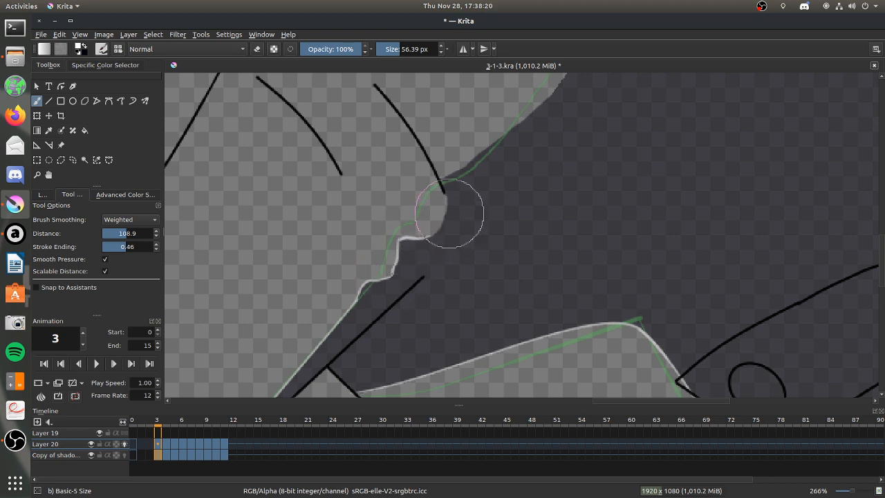
mouse_move(445, 192)
mouse_down()
mouse_move(453, 207)
mouse_move(441, 194)
mouse_up()
key(ctrl+z)
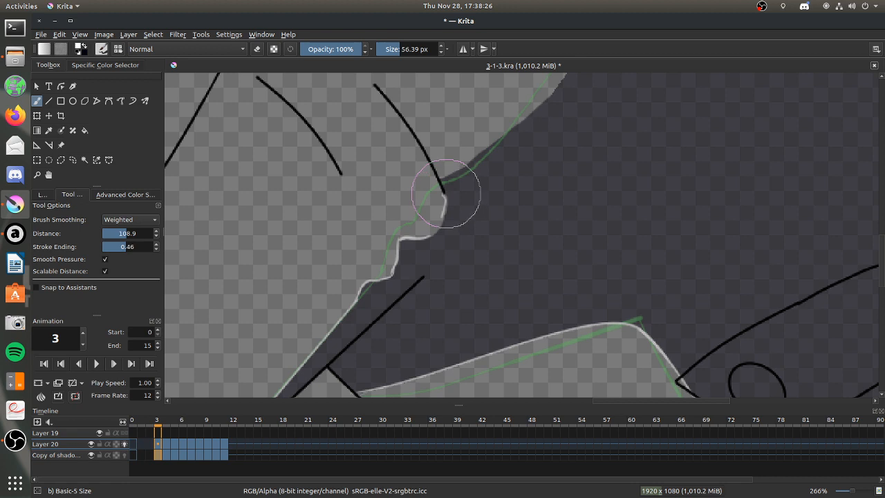
click(257, 49)
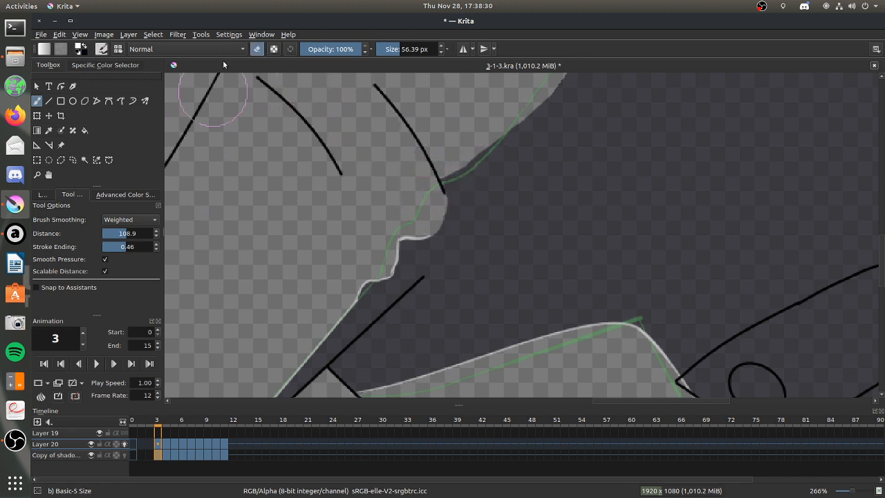
click(257, 48)
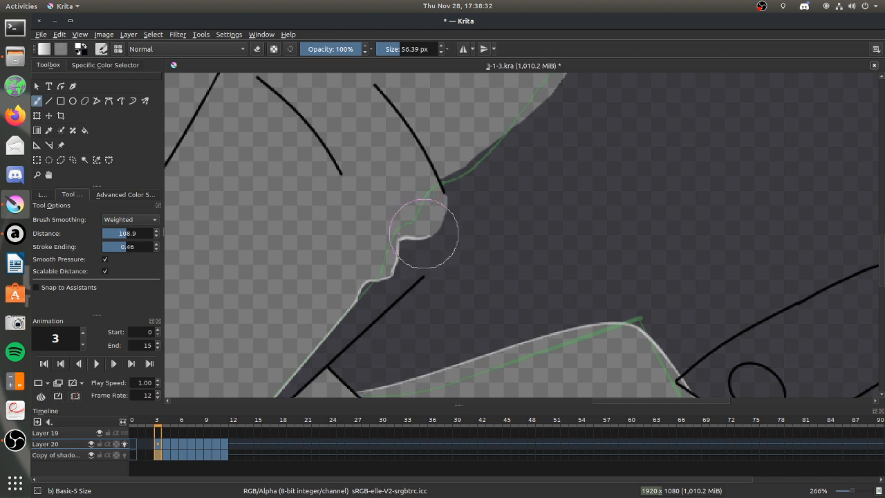
Set the brush size to 21.54 px and complete the light edge line around the upper notch on frame 3.
drag(398, 45, 393, 48)
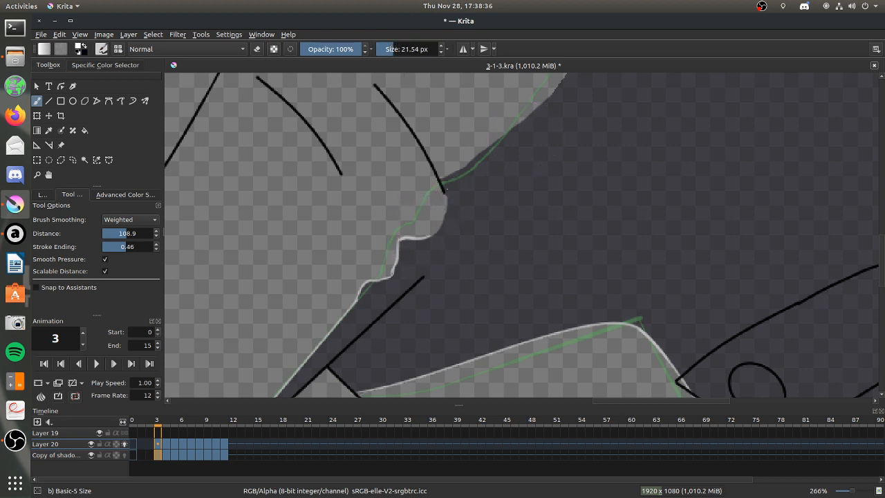
drag(498, 130, 437, 186)
drag(460, 180, 508, 111)
click(256, 48)
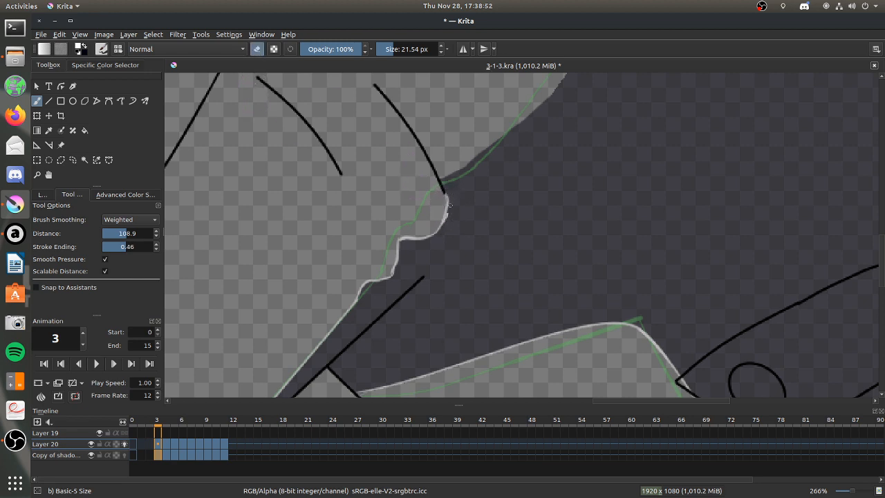
click(257, 48)
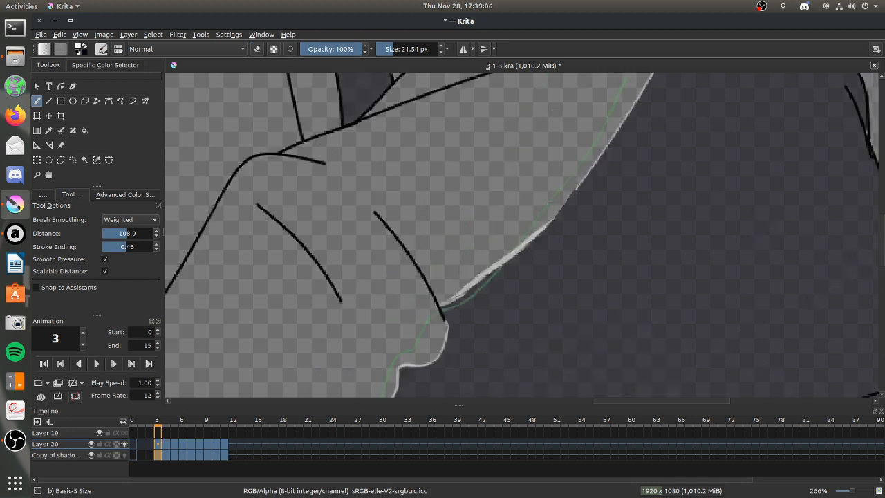
Redraw frame 3's light edge line along the torso shadow above the notches with brush smoothing set to Stabilizer.
mouse_move(524, 240)
mouse_down()
mouse_move(575, 187)
mouse_move(550, 218)
mouse_up()
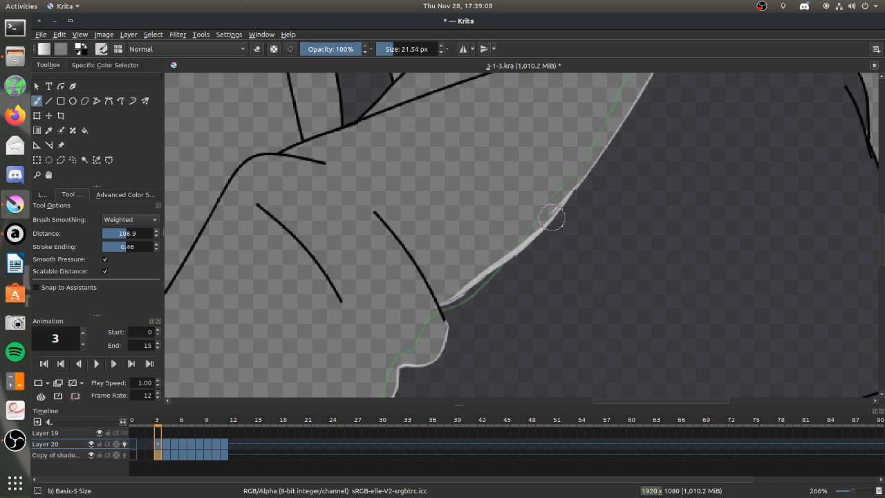
key(ctrl+z)
click(130, 219)
click(132, 233)
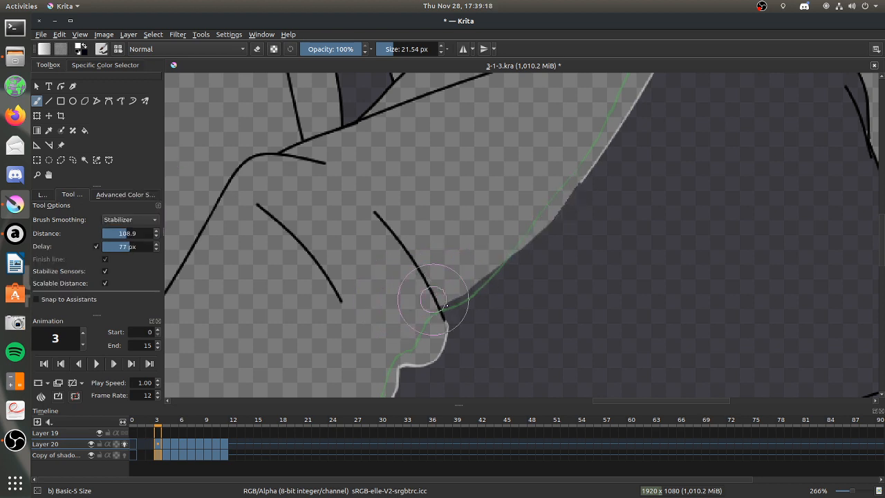
mouse_move(414, 311)
mouse_down()
mouse_move(456, 305)
mouse_move(477, 290)
mouse_move(597, 164)
mouse_move(539, 171)
mouse_up()
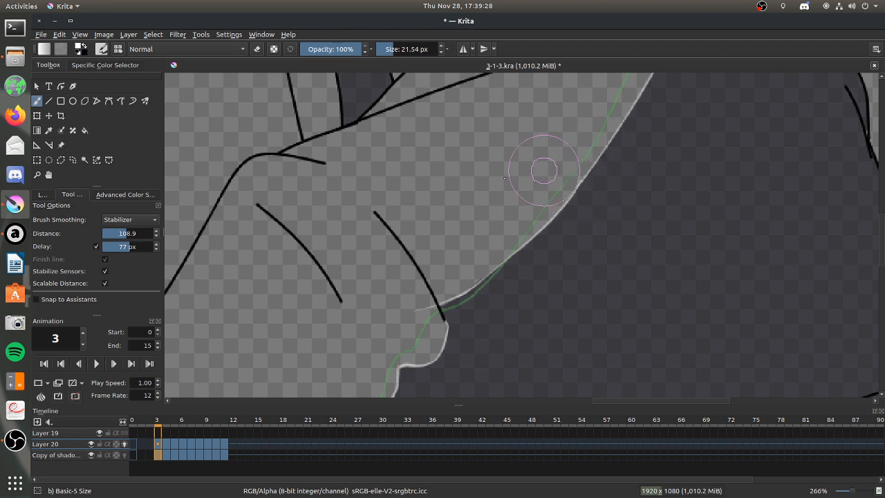
Set brush smoothing to None and erase the edge line's overshoot past the black fold line on frame 3.
click(130, 219)
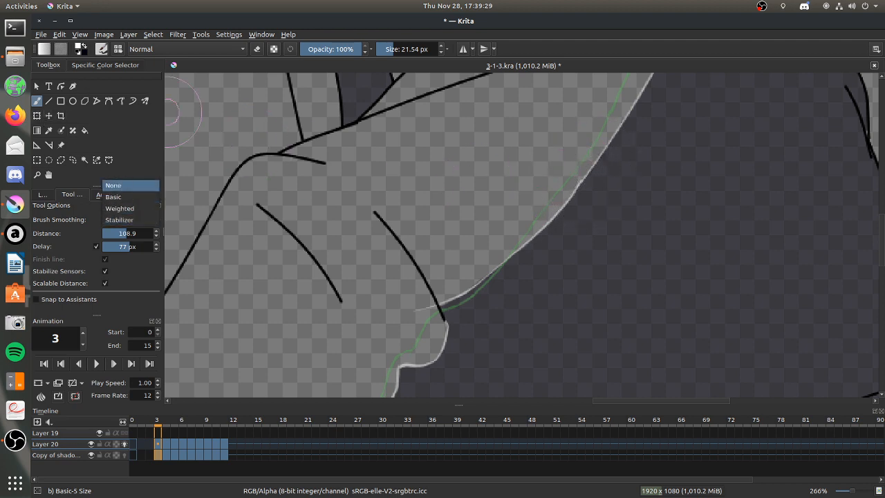
click(124, 186)
click(257, 49)
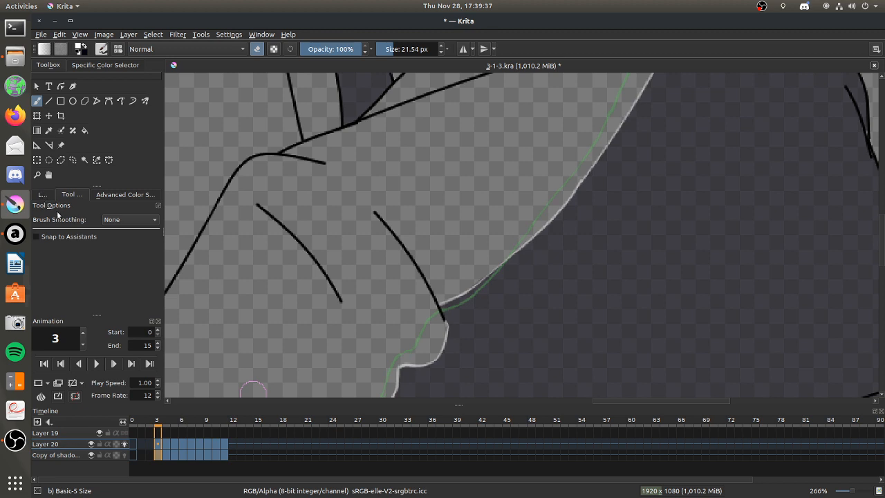
click(42, 194)
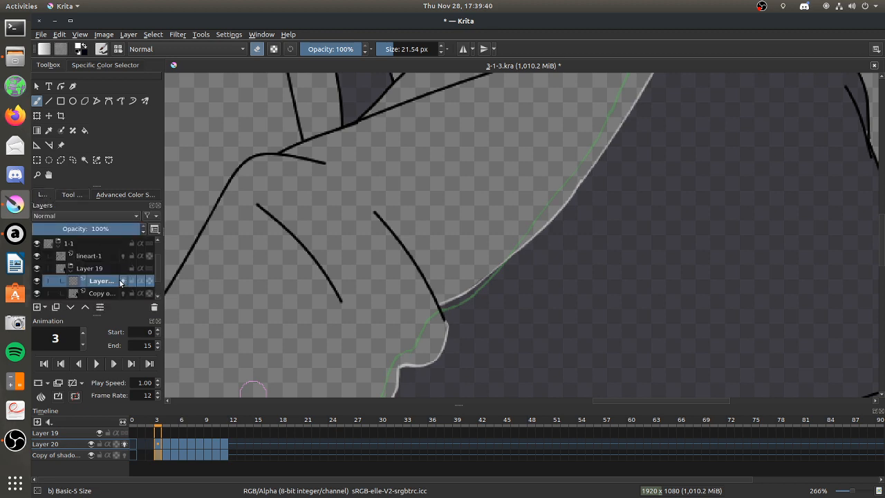
click(36, 280)
click(37, 281)
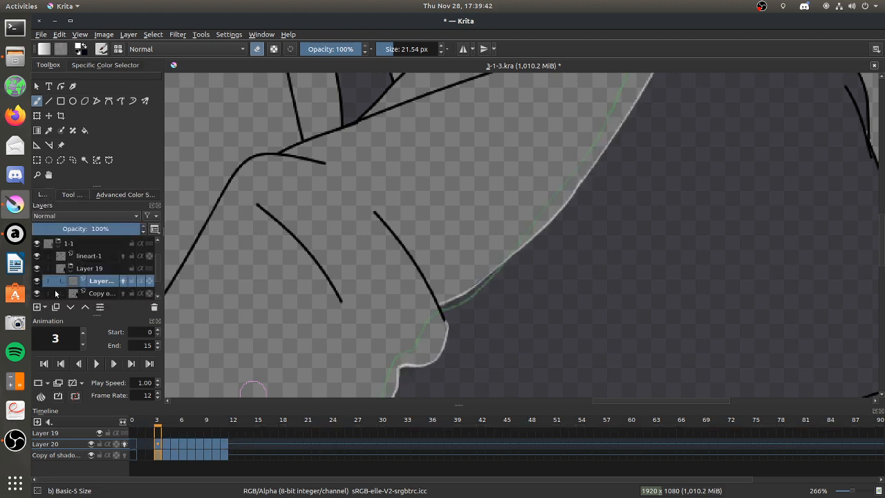
Erase the old light edge line near frame 4's torso shadow notches and repaint it along them with Weighted smoothing.
click(165, 448)
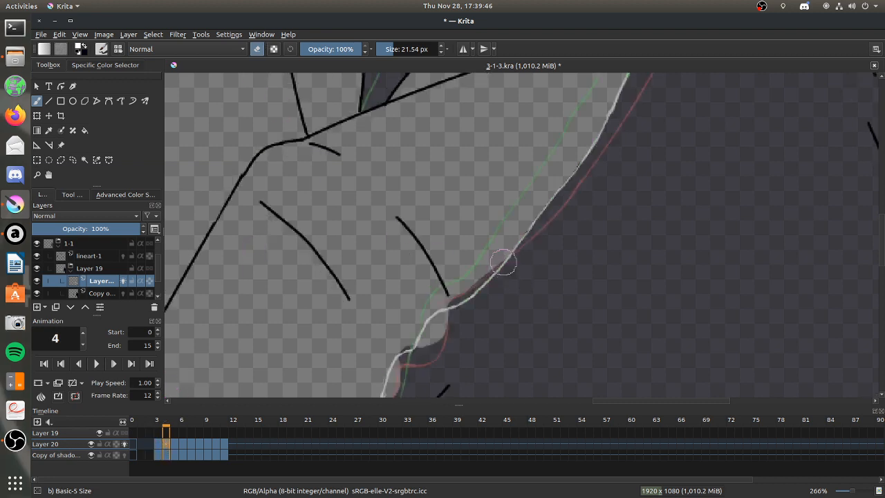
mouse_move(522, 242)
mouse_down()
mouse_move(408, 349)
mouse_move(415, 338)
mouse_up()
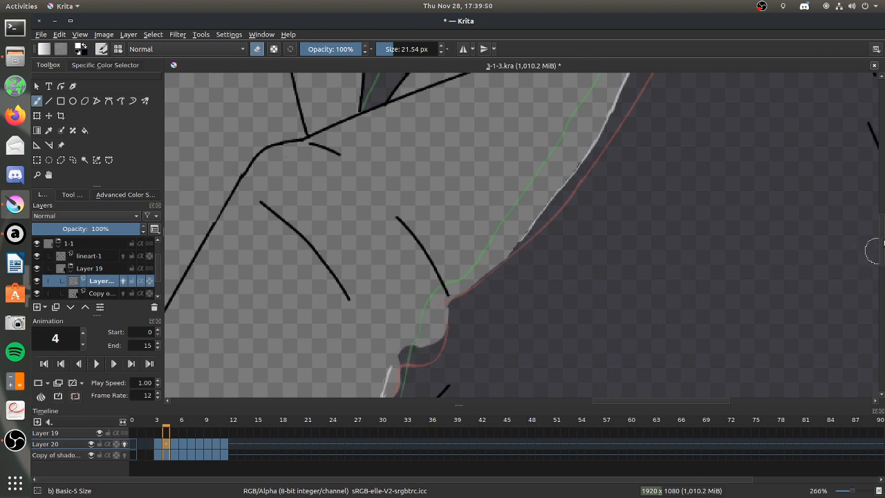
scroll(857, 250, down, 5)
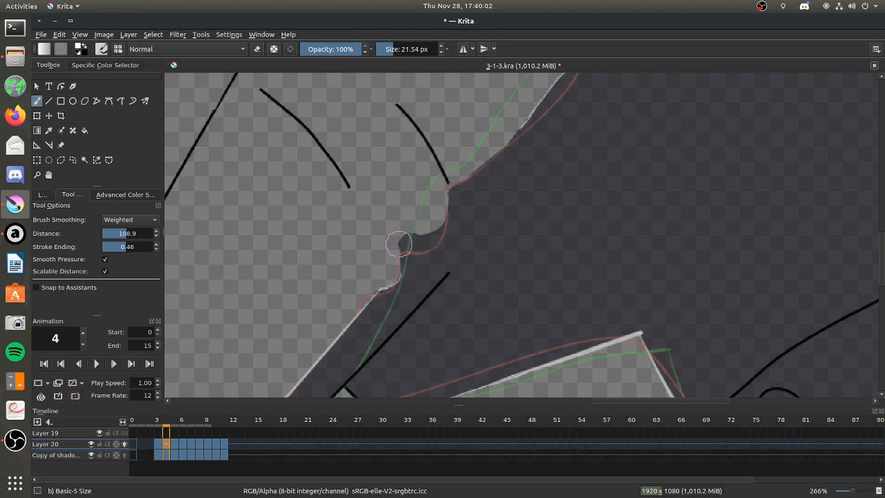
mouse_move(395, 282)
mouse_down()
mouse_move(408, 241)
mouse_move(397, 243)
mouse_up()
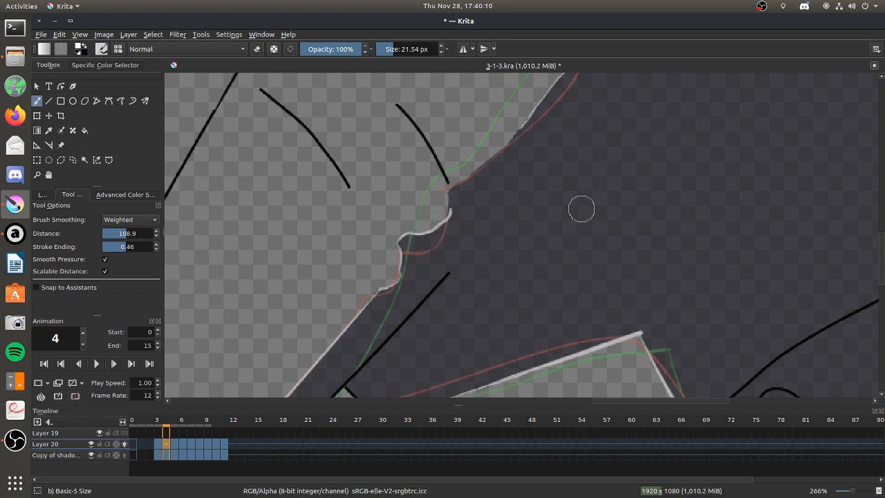
drag(569, 157, 569, 242)
drag(565, 197, 591, 194)
mouse_move(592, 166)
mouse_down()
mouse_move(593, 227)
mouse_move(628, 230)
mouse_up()
drag(662, 200, 653, 226)
drag(671, 169, 671, 220)
drag(694, 181, 727, 238)
mouse_move(548, 302)
mouse_down()
mouse_move(545, 311)
mouse_move(611, 268)
mouse_up()
mouse_move(646, 257)
mouse_down()
mouse_move(622, 304)
mouse_move(650, 257)
mouse_up()
key(ctrl+z)
key(ctrl+z)
key(ctrl+z)
key(ctrl+z)
key(ctrl+z)
key(ctrl+z)
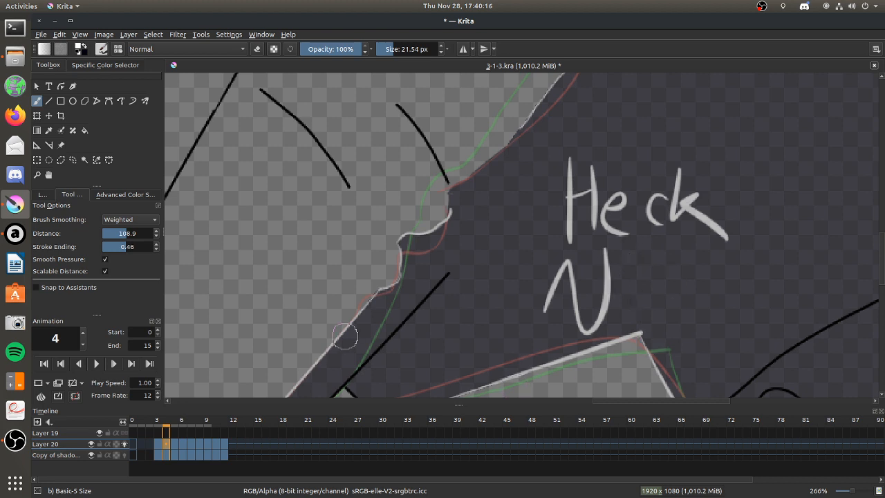
key(ctrl+z)
key(ctrl+z)
key(ctrl+z)
key(ctrl+z)
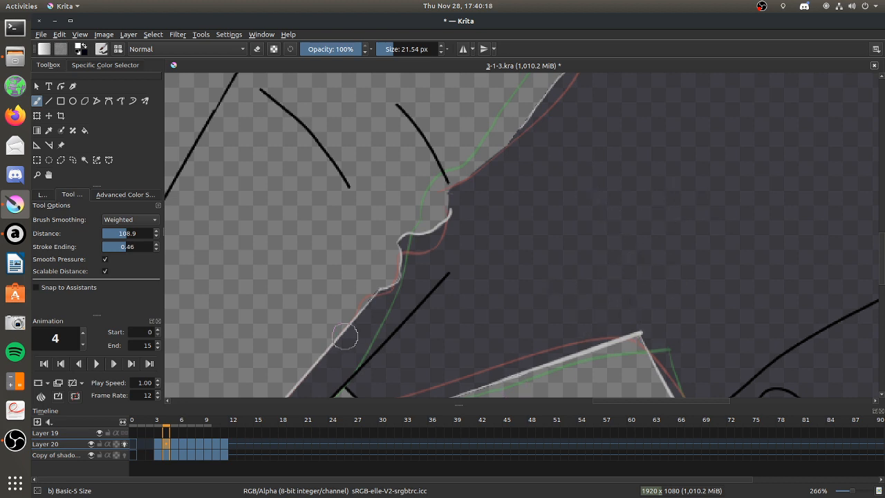
Erase the repainted light edge line around frame 4's torso shadow notches.
click(257, 49)
mouse_move(408, 240)
mouse_down()
mouse_move(463, 199)
mouse_move(422, 239)
mouse_move(376, 296)
mouse_up()
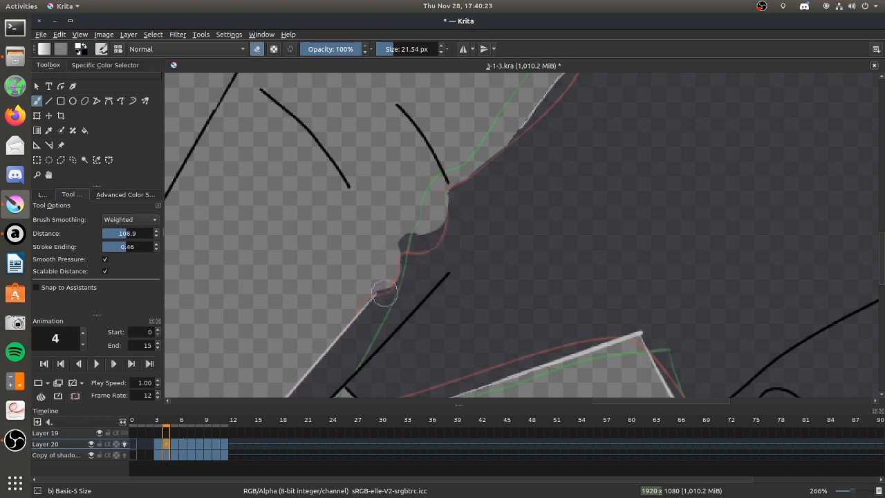
click(121, 220)
click(131, 197)
click(258, 49)
Switch to Audacious, open its volume control, and return to Krita.
click(15, 233)
click(868, 53)
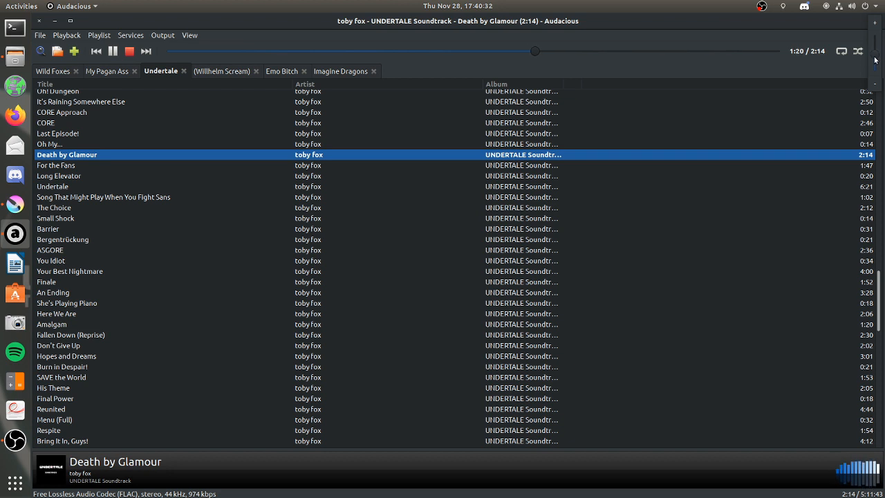
click(55, 27)
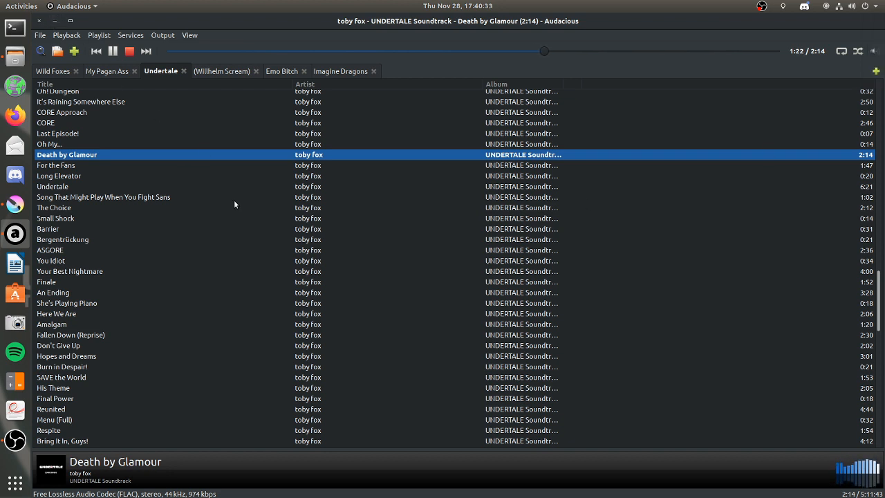
click(55, 21)
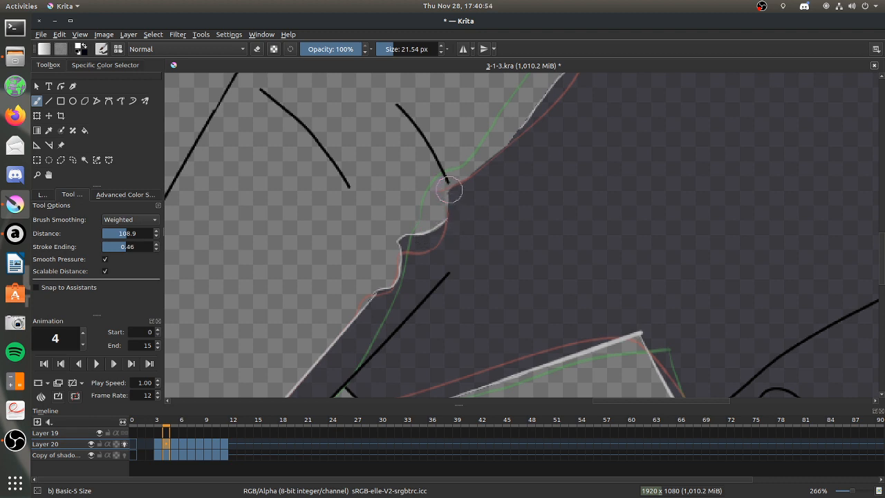
Paint frame 4's light edge line up around the upper notch and along the torso shadow above it.
drag(450, 211, 447, 219)
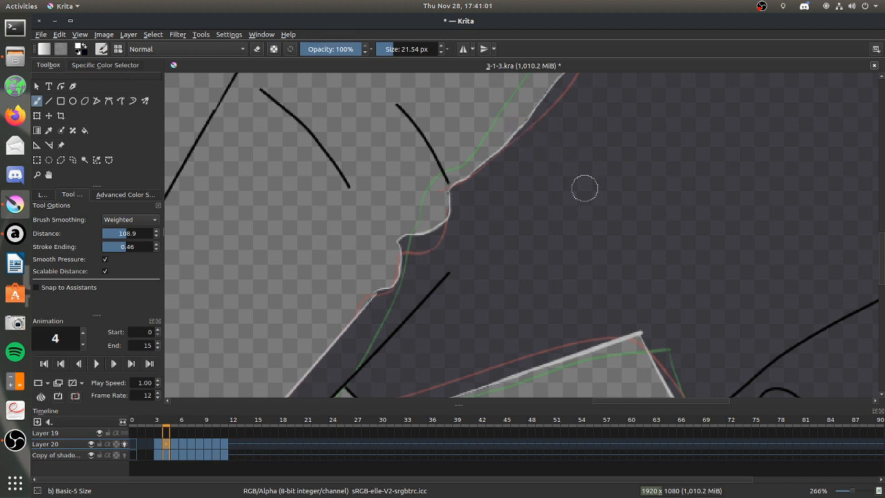
scroll(541, 230, down, 5)
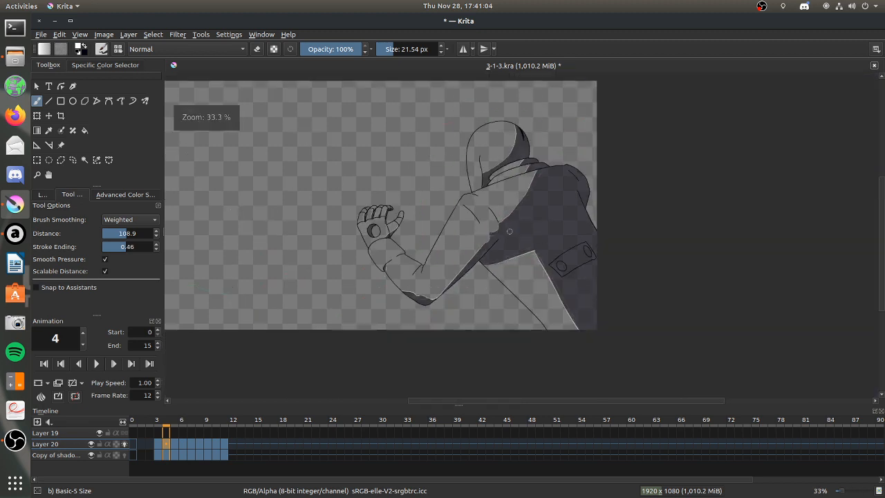
scroll(520, 193, up, 2)
scroll(520, 192, down, 3)
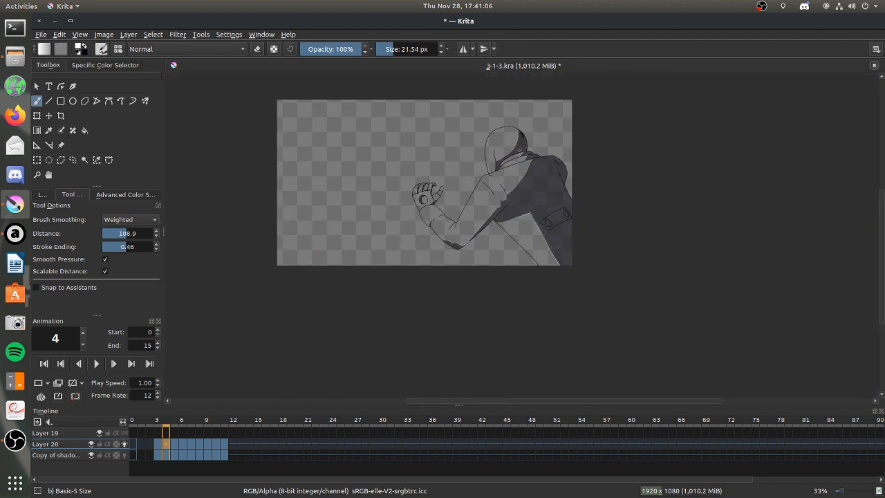
On frame 5, erase the old light edge line beside the torso shadow notches and repaint it along the reshaped edge.
scroll(512, 198, up, 3)
scroll(512, 198, up, 1)
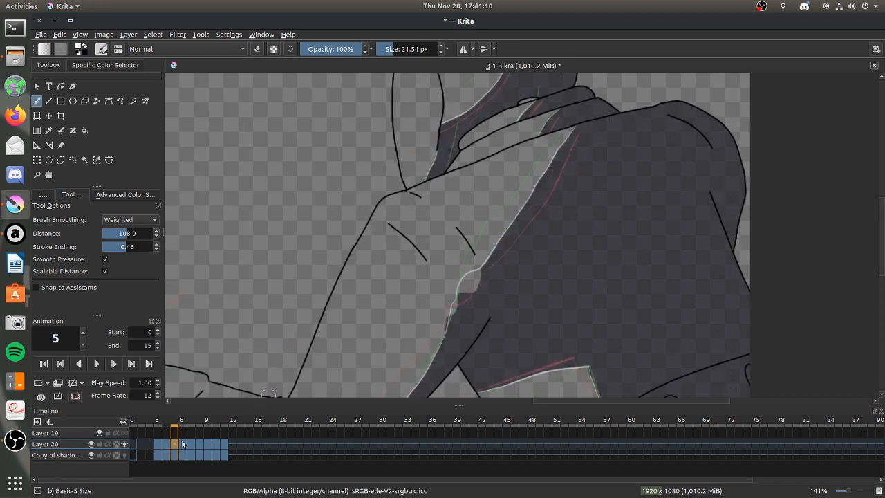
click(36, 175)
drag(415, 246, 608, 378)
click(37, 101)
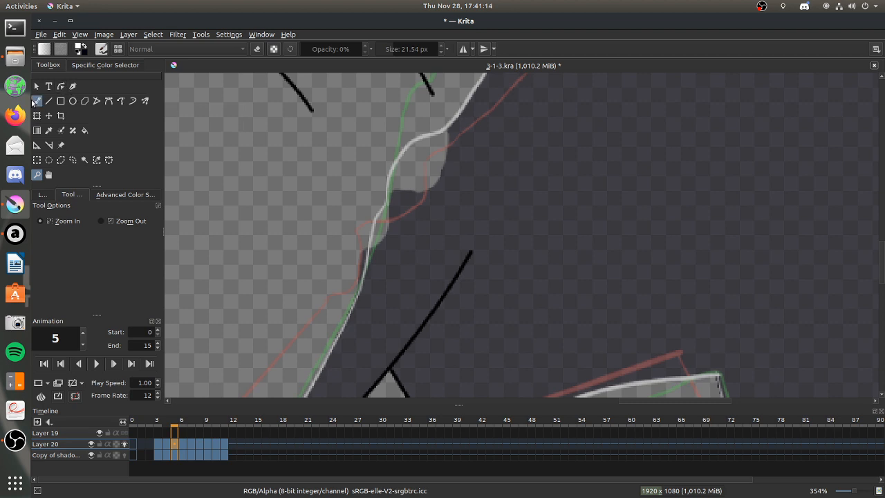
mouse_move(446, 125)
mouse_down()
mouse_move(418, 142)
mouse_move(373, 216)
mouse_move(360, 287)
mouse_up()
key(e)
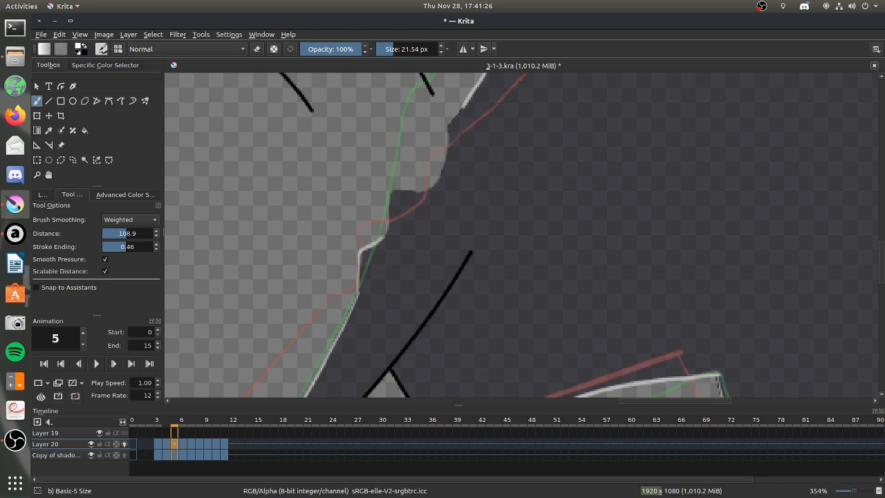
Check frame 6's light edge line along the torso, and play the animation from frame 0.
key(period)
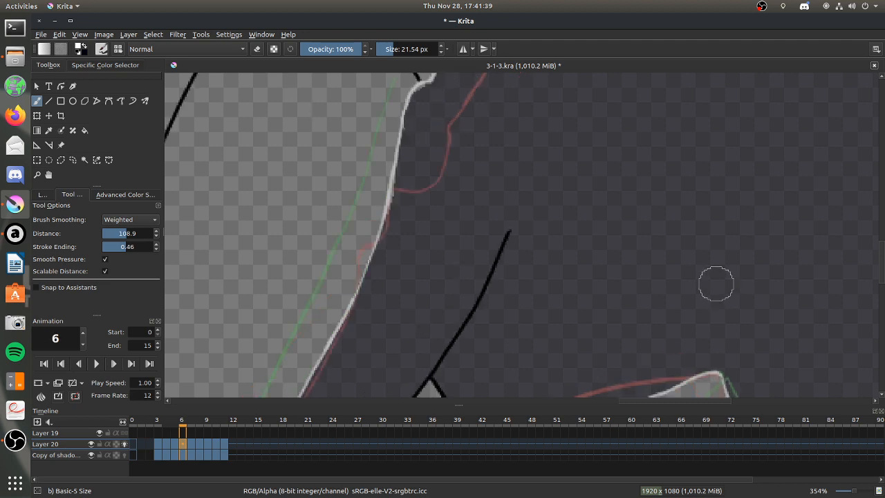
key(1)
scroll(642, 210, down, 2)
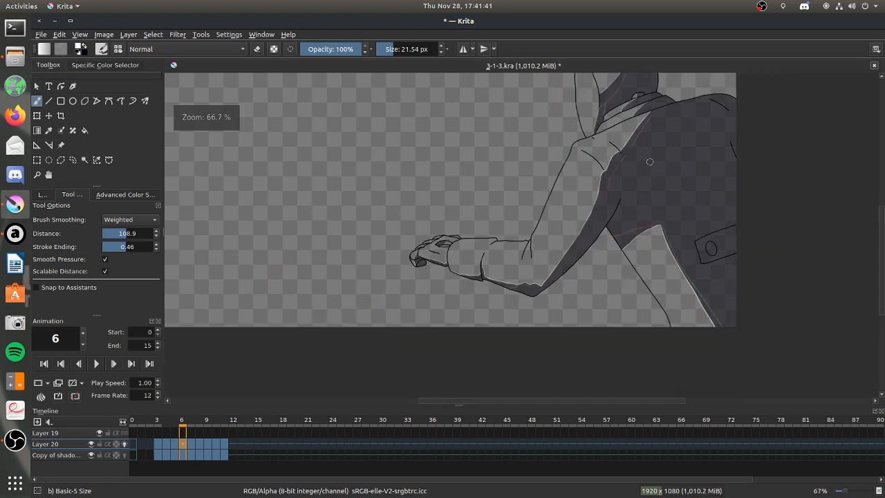
scroll(626, 186, up, 3)
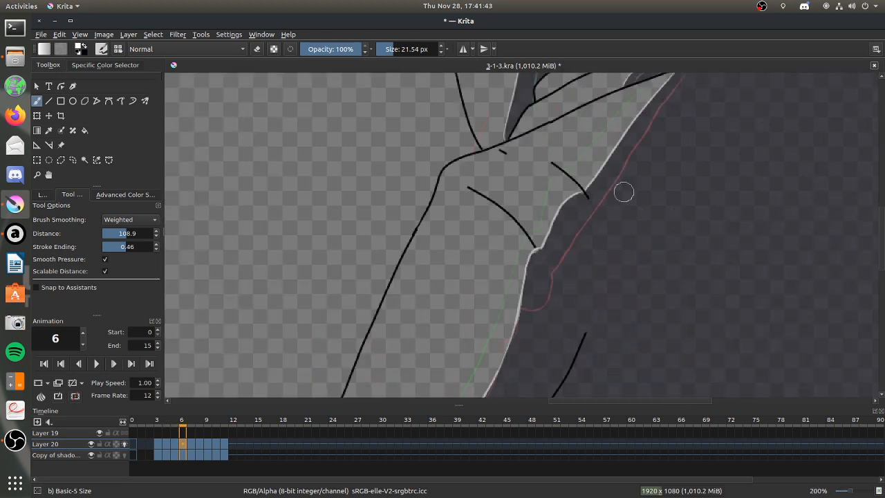
click(191, 445)
click(132, 444)
click(91, 364)
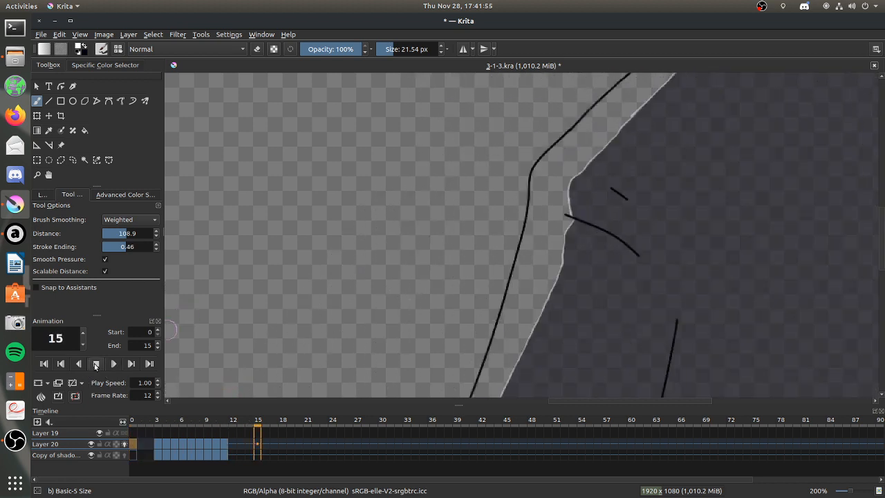
click(96, 363)
scroll(590, 108, down, 5)
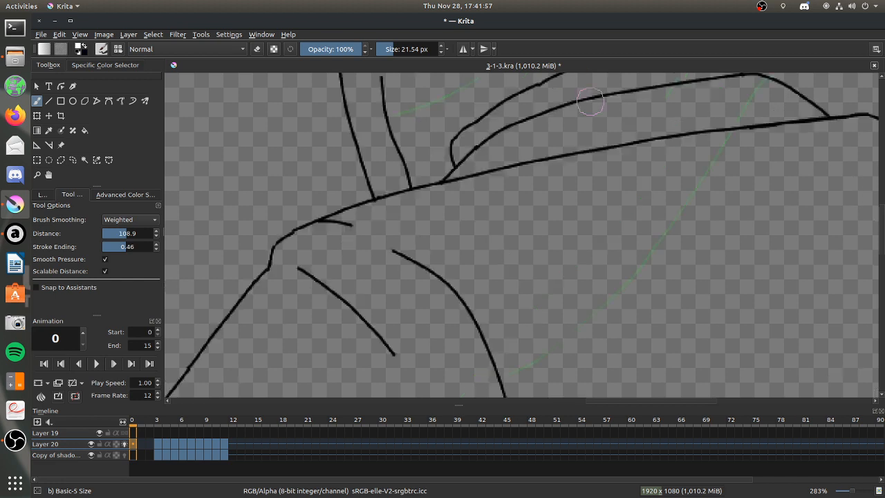
scroll(557, 127, up, 2)
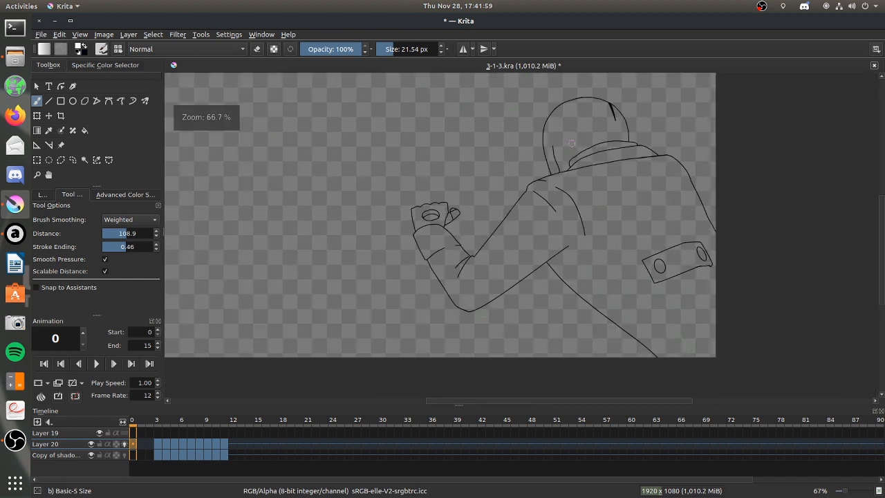
Review the torso shading on frames 5 to 11 one by one, and return to frame 4.
click(170, 446)
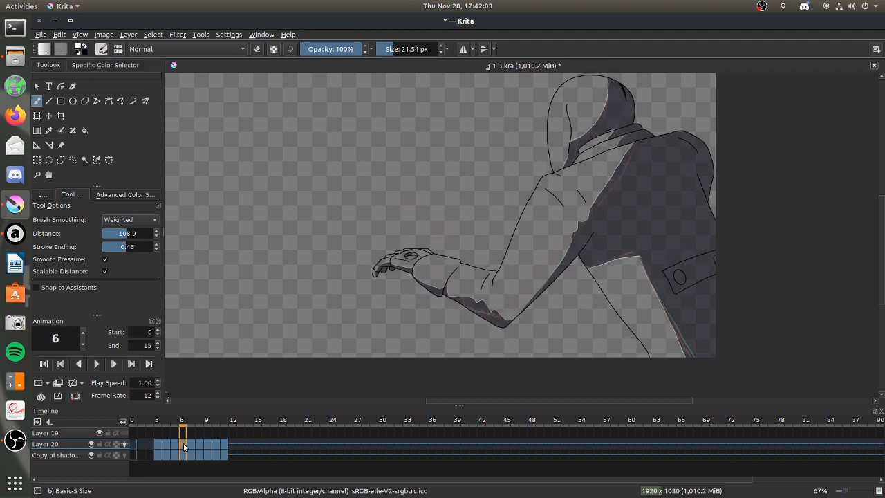
click(191, 442)
click(197, 442)
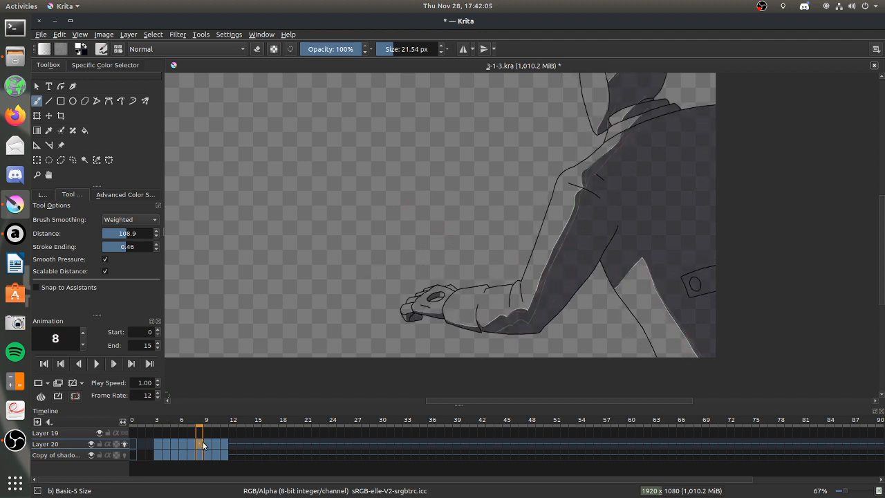
click(209, 442)
click(216, 443)
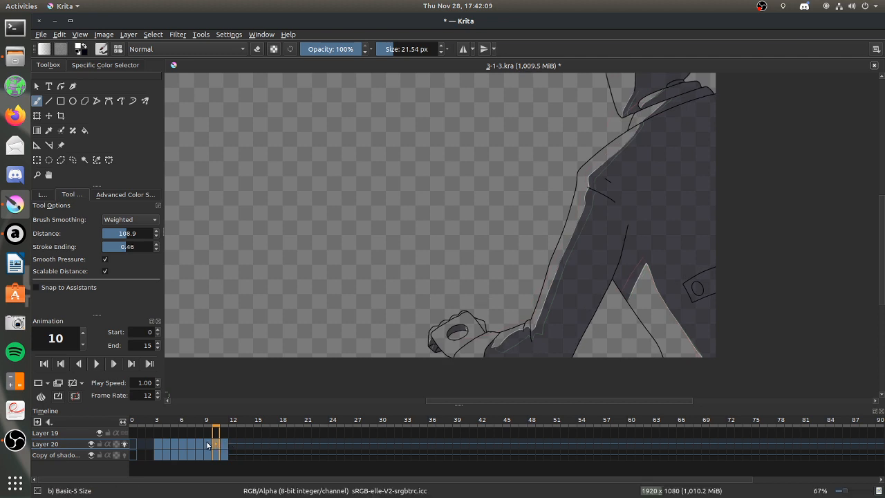
click(223, 444)
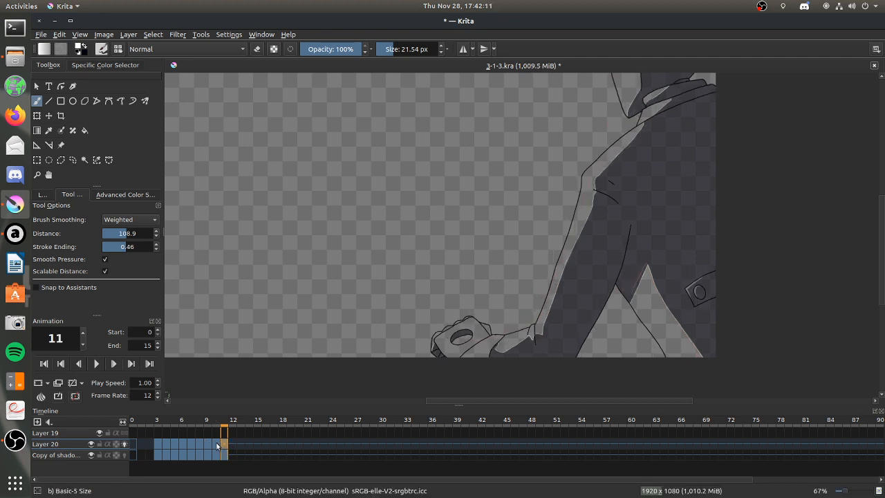
click(157, 445)
click(165, 444)
click(173, 444)
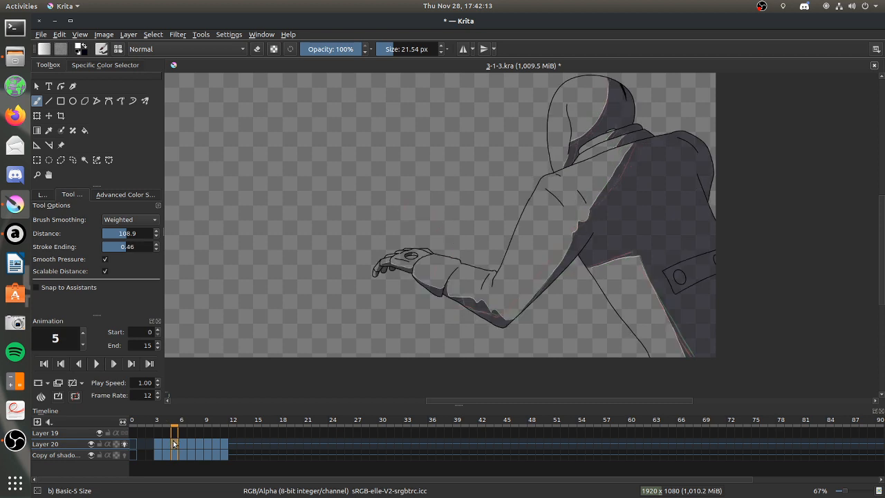
click(165, 443)
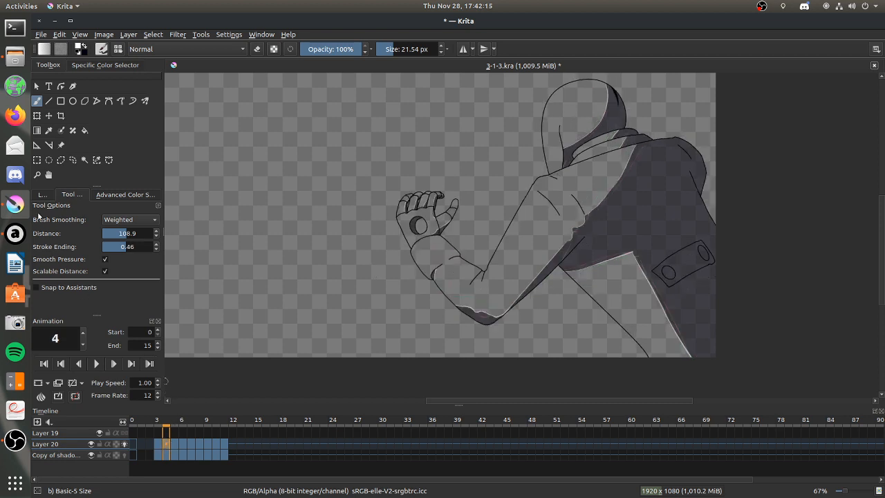
Erase frame 4's light edge line at the corner of the upper torso shadow notch.
click(38, 174)
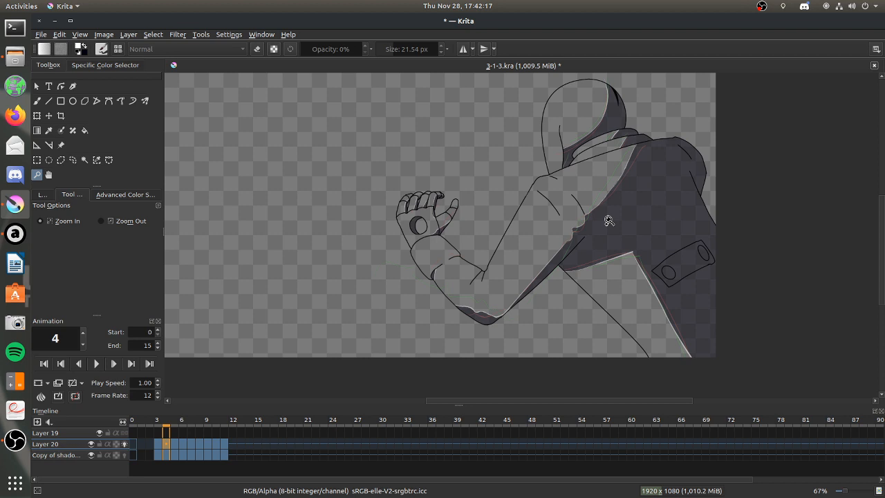
drag(548, 170, 694, 255)
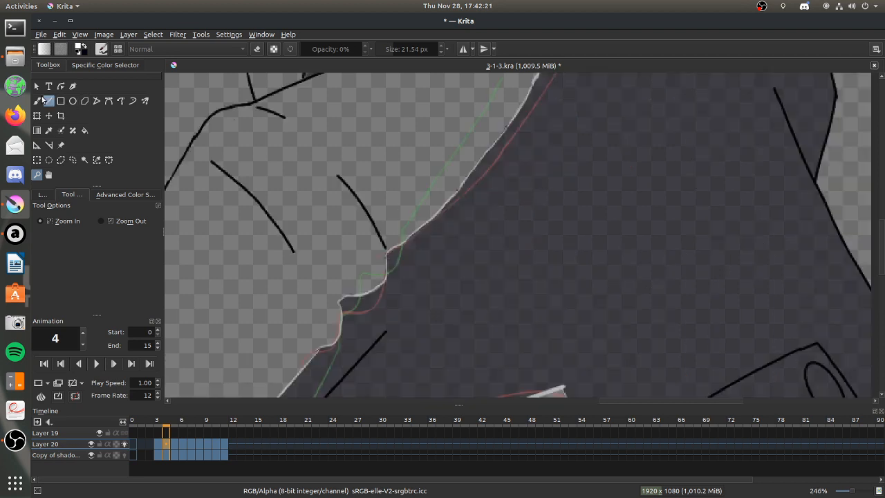
click(38, 100)
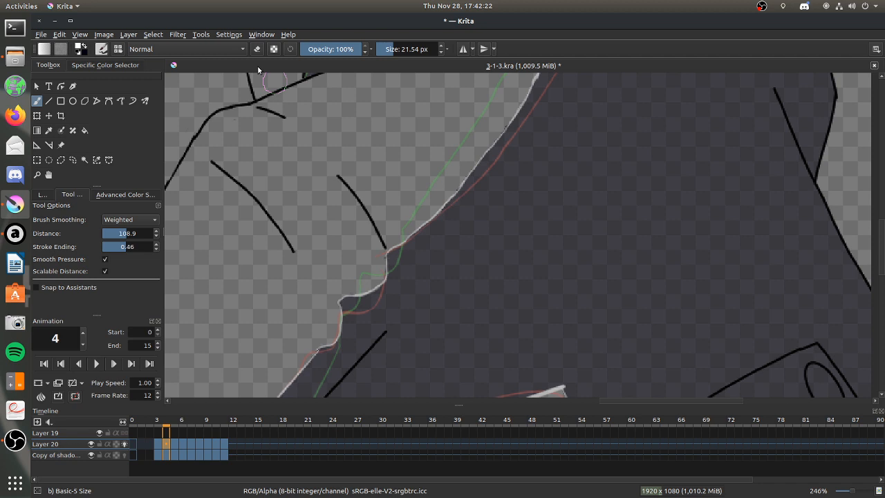
mouse_move(384, 282)
mouse_down()
mouse_move(394, 247)
mouse_move(453, 198)
mouse_up()
Repaint frame 4's light edge line so the upper notch forms a sharper corner at the end of the sleeve fold line.
click(36, 174)
drag(337, 191, 528, 318)
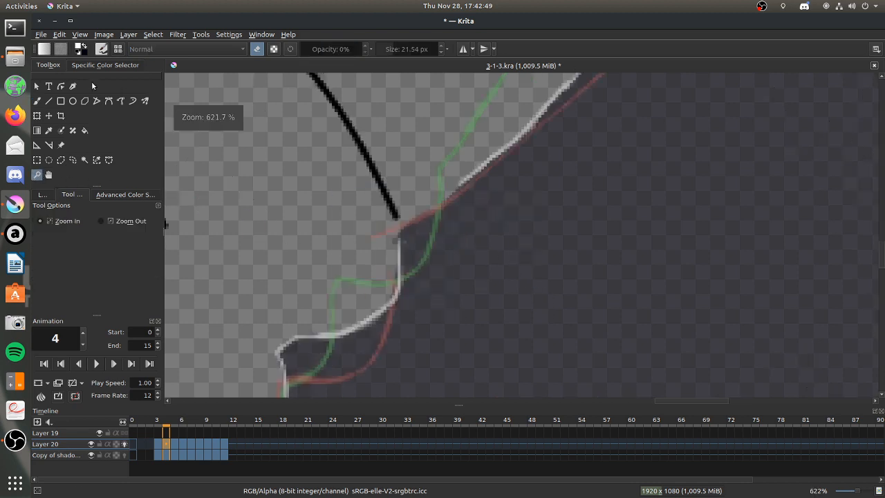
click(37, 102)
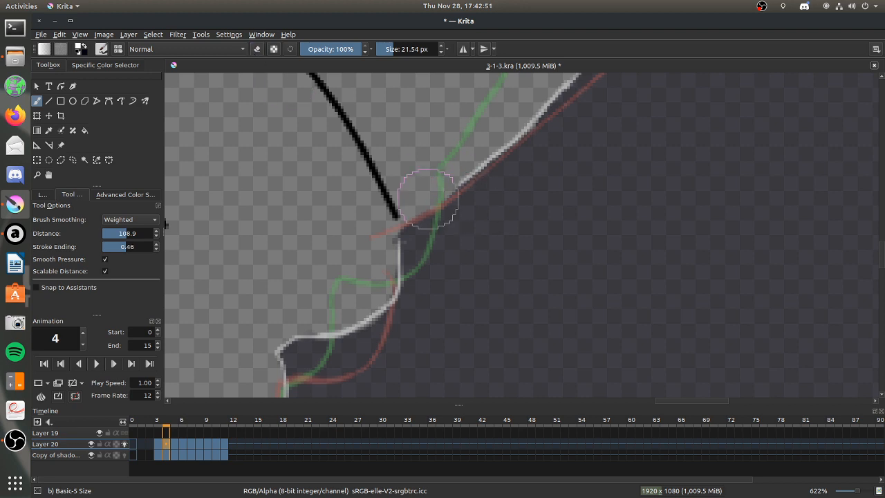
drag(416, 196, 459, 182)
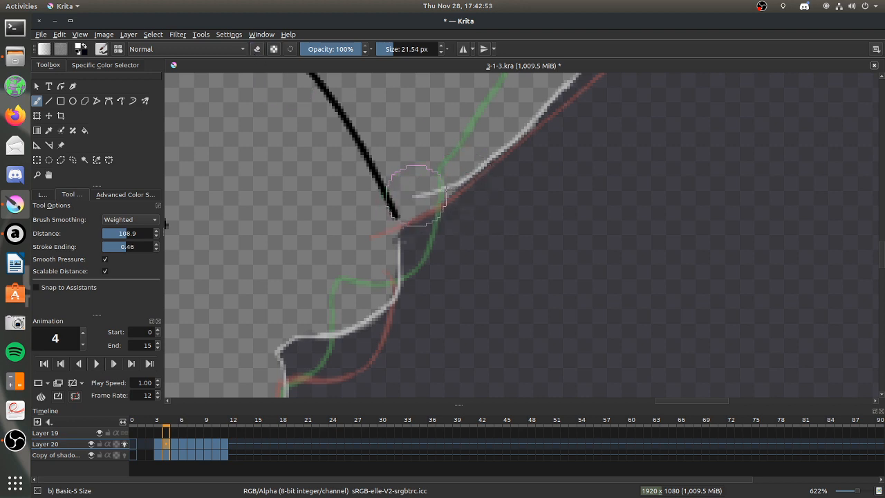
drag(410, 218, 404, 255)
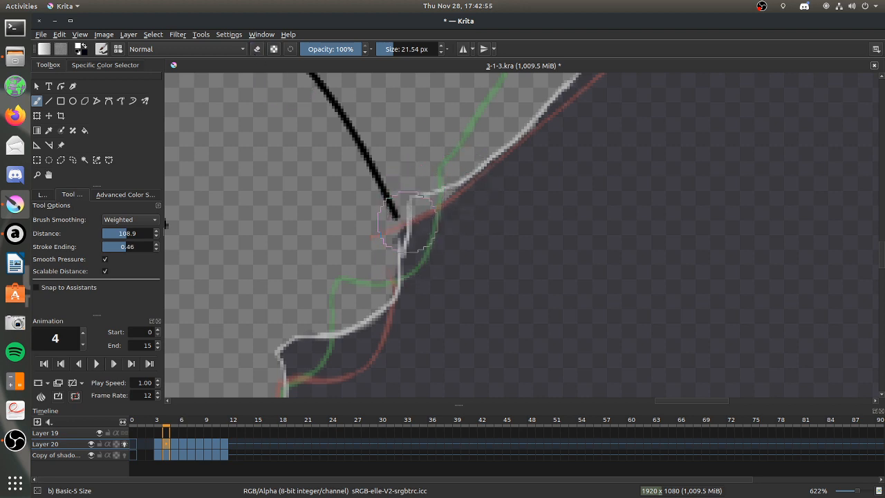
key(ctrl+z)
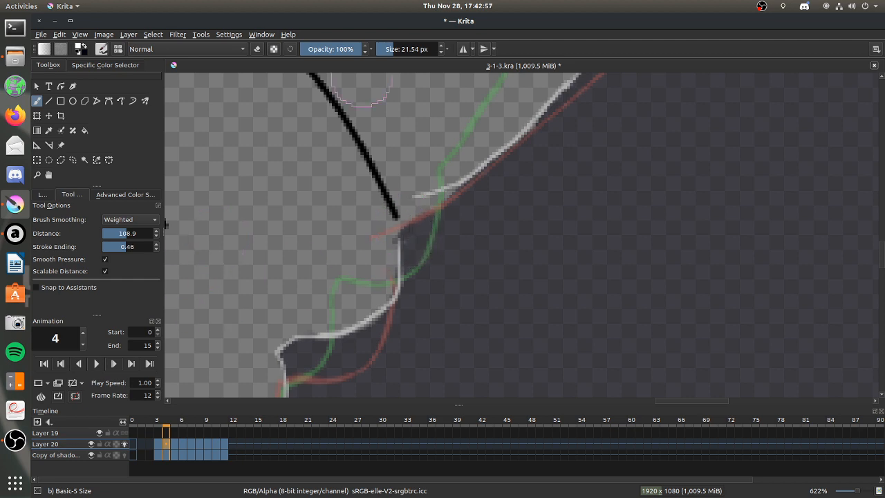
drag(410, 197, 401, 244)
key(ctrl+z)
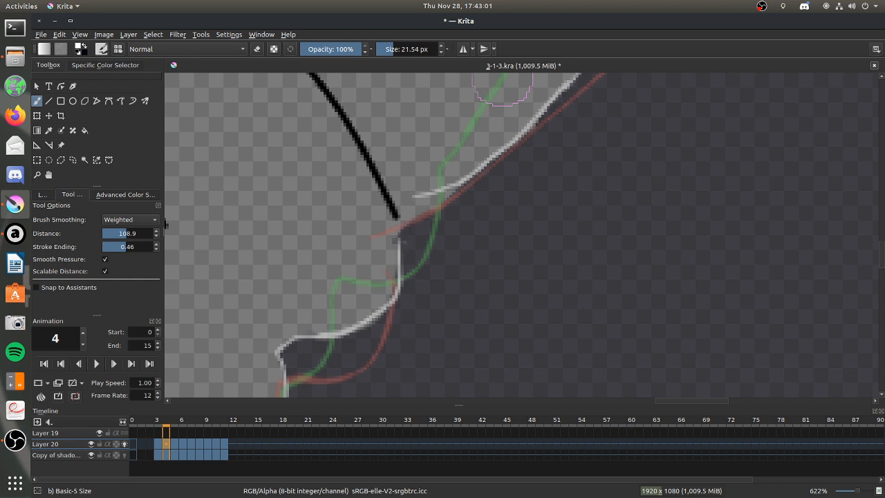
mouse_move(416, 196)
mouse_down()
mouse_move(397, 202)
mouse_move(400, 246)
mouse_up()
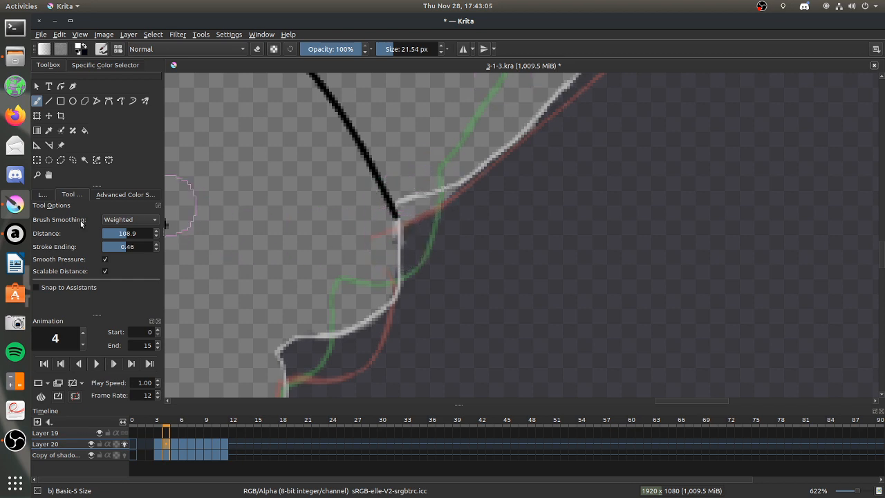
On the shadow copy layer, paint dark shadow into the gap beneath frame 4's repainted upper notch corner.
click(43, 196)
click(104, 291)
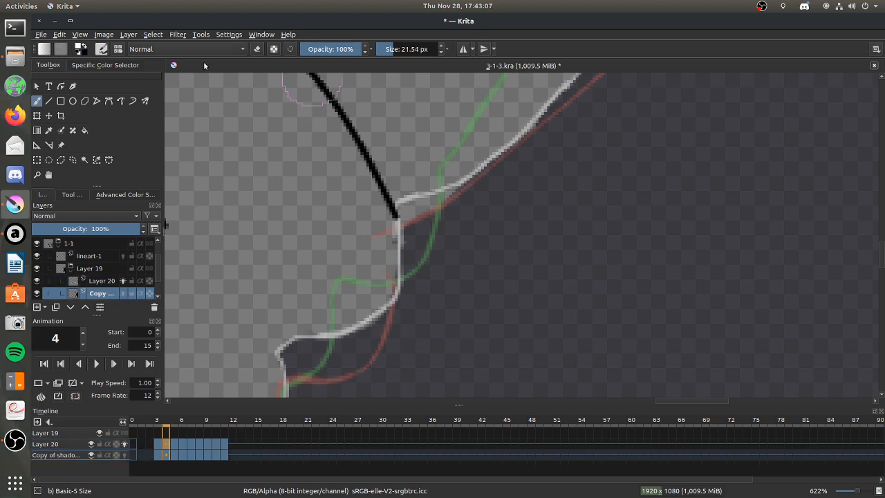
key(x)
mouse_move(423, 211)
mouse_down()
mouse_move(412, 208)
mouse_move(404, 210)
mouse_move(457, 193)
mouse_up()
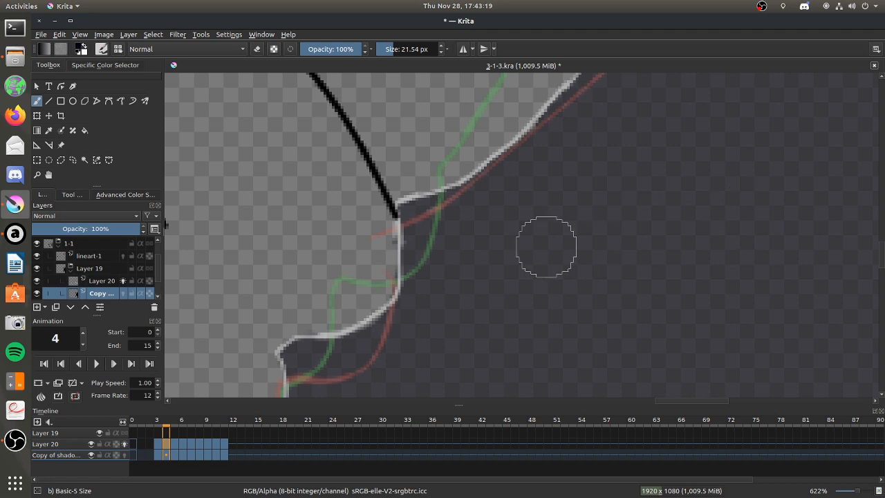
scroll(876, 242, up, 5)
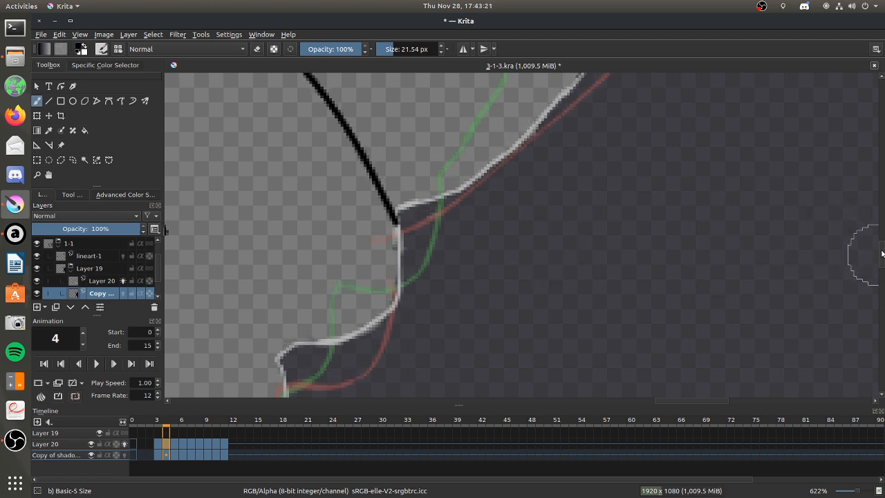
On Layer 20, erase frame 4's light edge line above the upper notch and repaint it as a straighter line.
key(e)
click(97, 280)
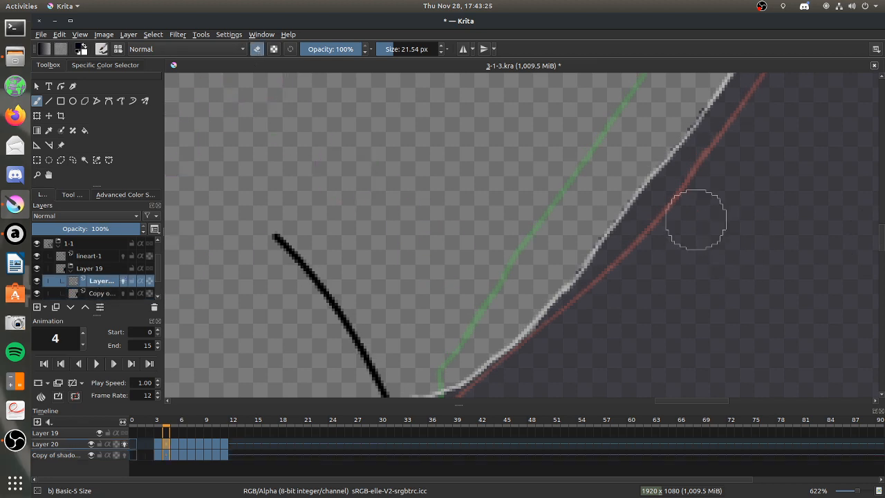
mouse_move(621, 211)
mouse_down()
mouse_move(569, 277)
mouse_move(600, 245)
mouse_move(451, 387)
mouse_up()
click(257, 49)
click(83, 47)
click(72, 194)
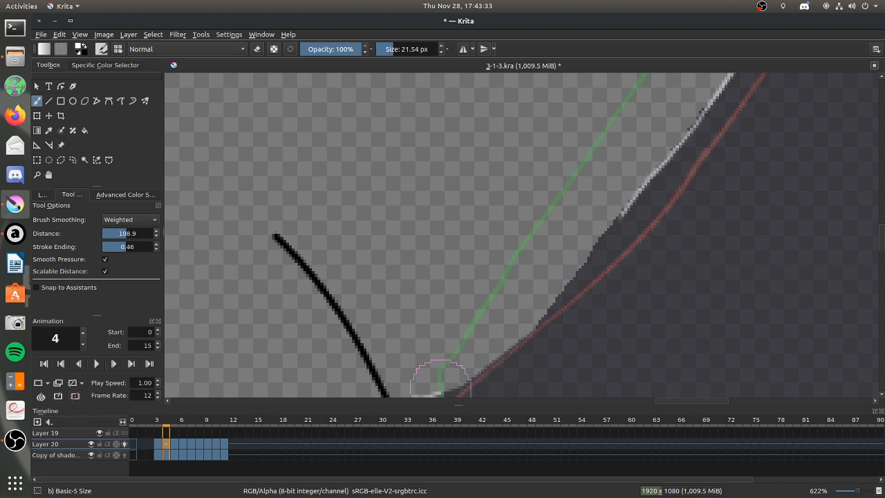
drag(440, 392, 626, 206)
On the shadow copy layer, fill the gap between frame 4's straightened edge line and the torso shadow.
key(f)
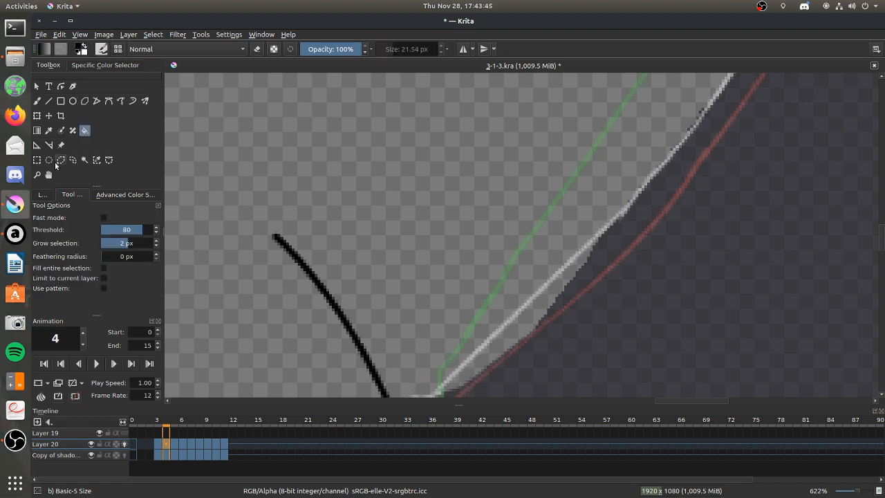
click(53, 196)
click(103, 293)
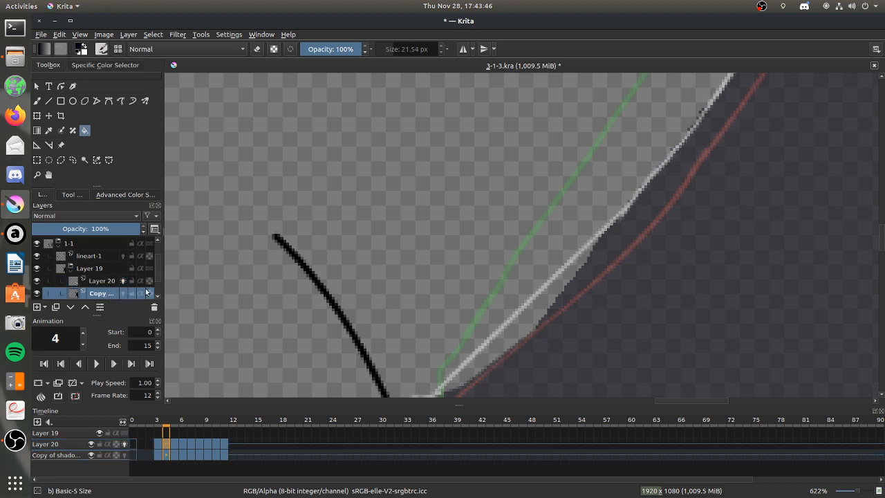
click(545, 302)
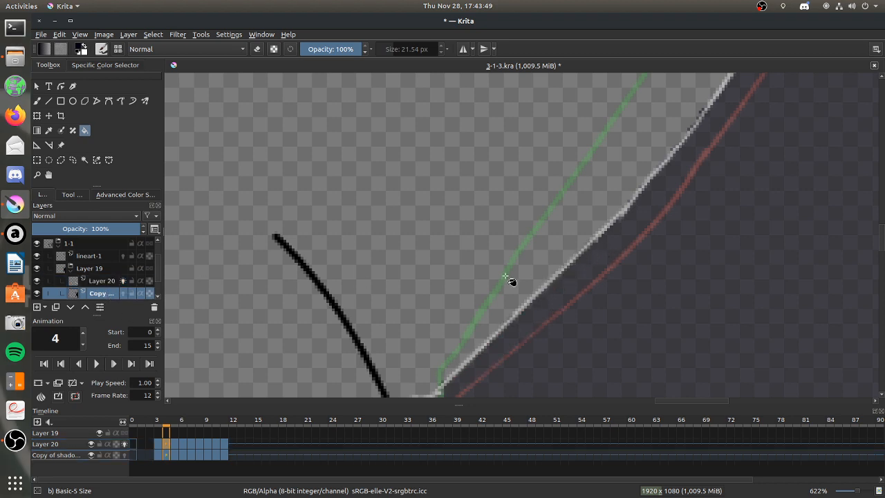
key(1)
scroll(545, 236, down, 2)
scroll(545, 236, up, 2)
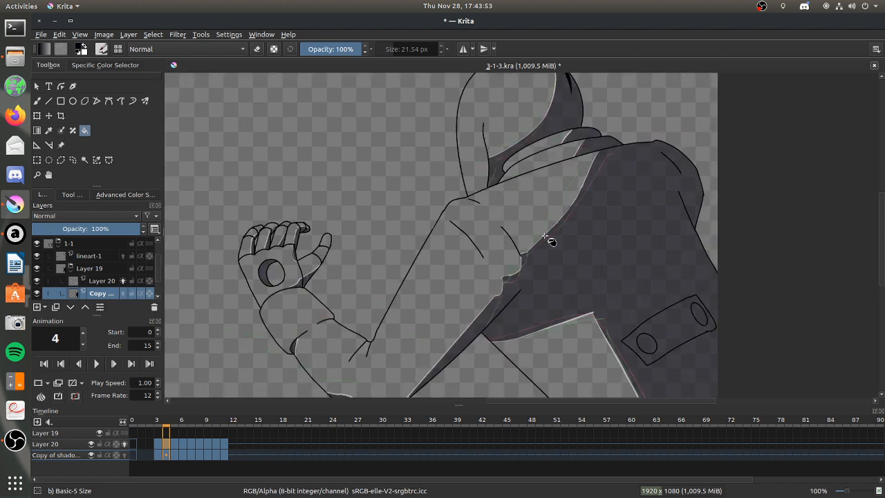
Switch to Audacious to look over the Undertale playlist, and return to Krita.
click(15, 233)
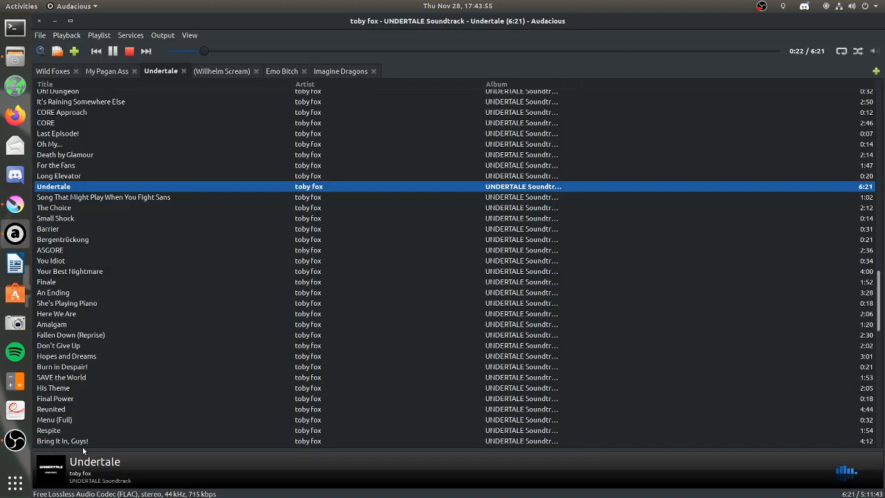
mouse_move(70, 193)
mouse_move(118, 186)
click(55, 24)
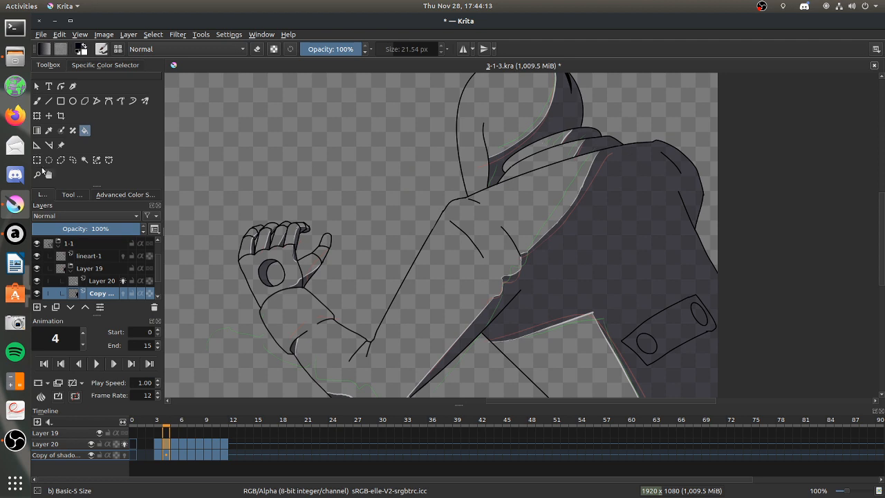
On Layer 20, erase the part of frame 4's light edge line that overshoots the top of the hood outline.
click(37, 101)
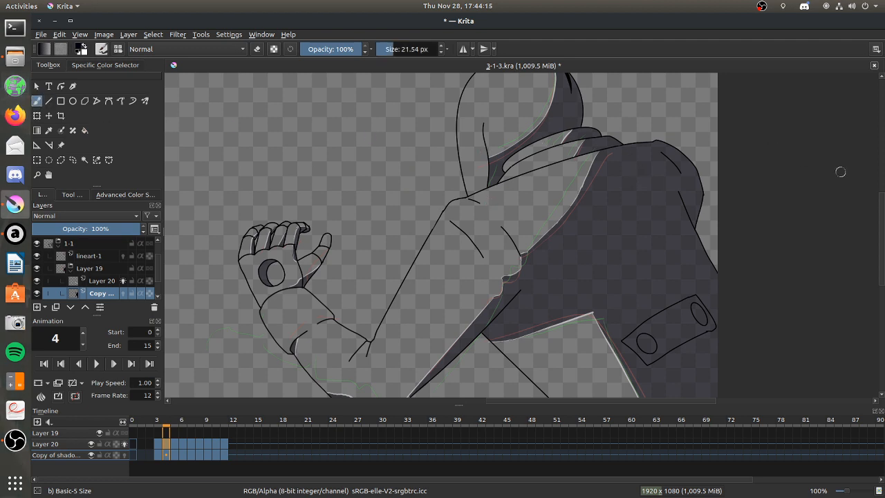
scroll(305, 207, up, 3)
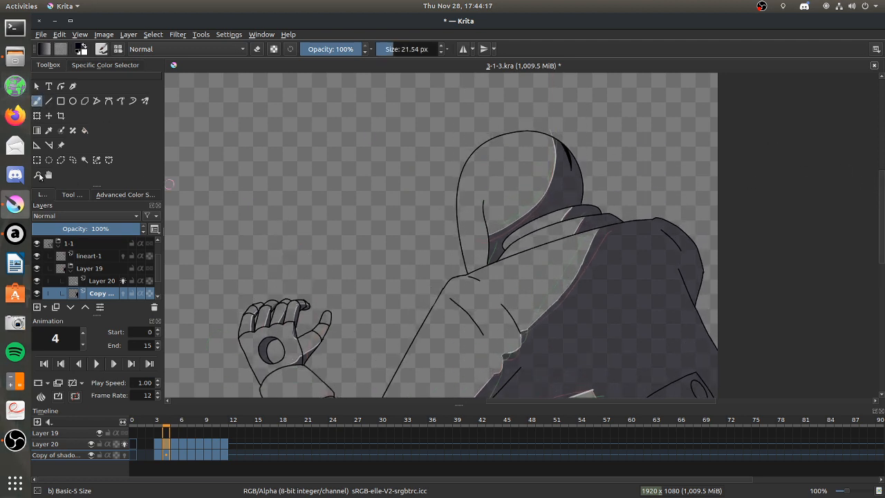
click(38, 175)
drag(488, 104, 647, 241)
drag(390, 130, 611, 347)
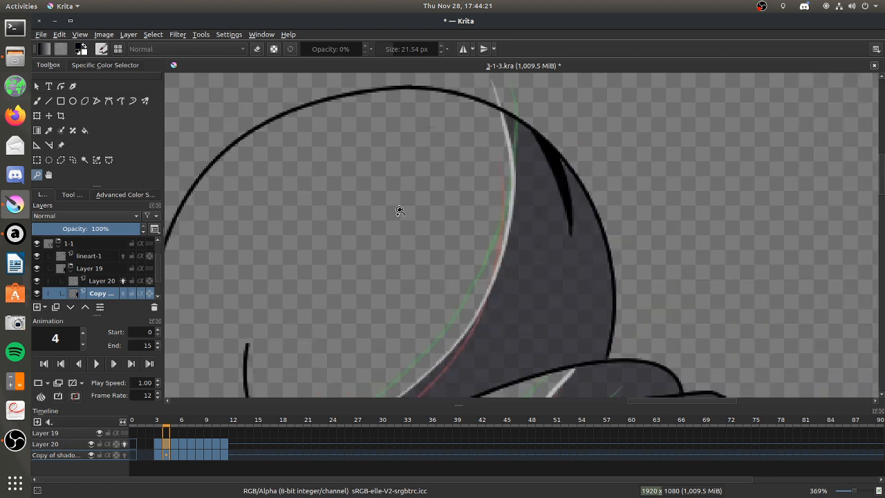
click(37, 101)
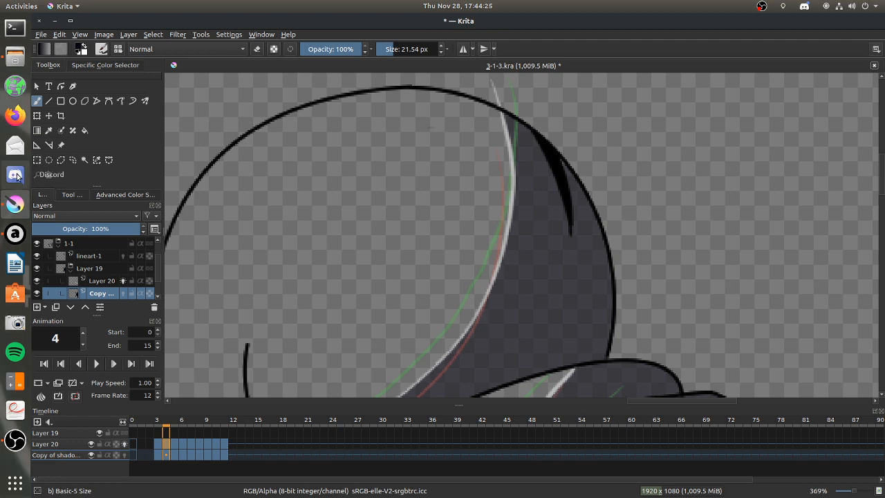
click(97, 281)
click(256, 49)
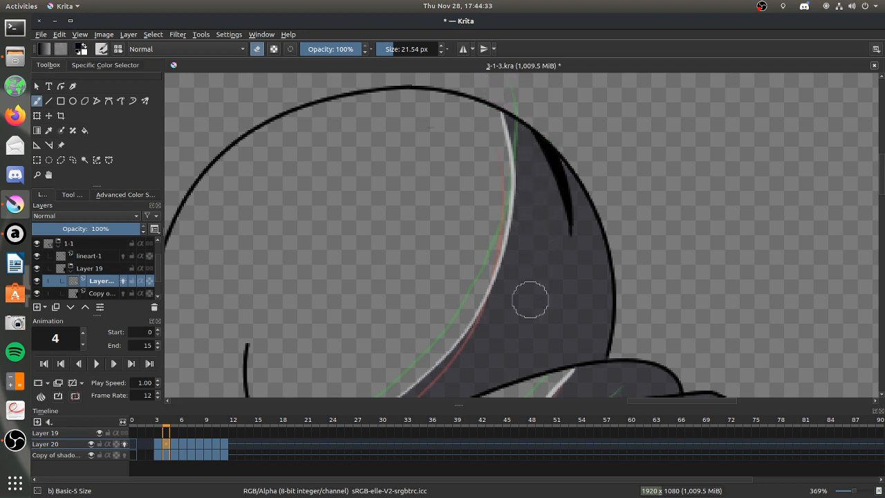
Go to frame 2 on Layer 20, switch from erasing to painting with the light colour, and show the lineart-1 onion skins.
scroll(530, 300, down, 8)
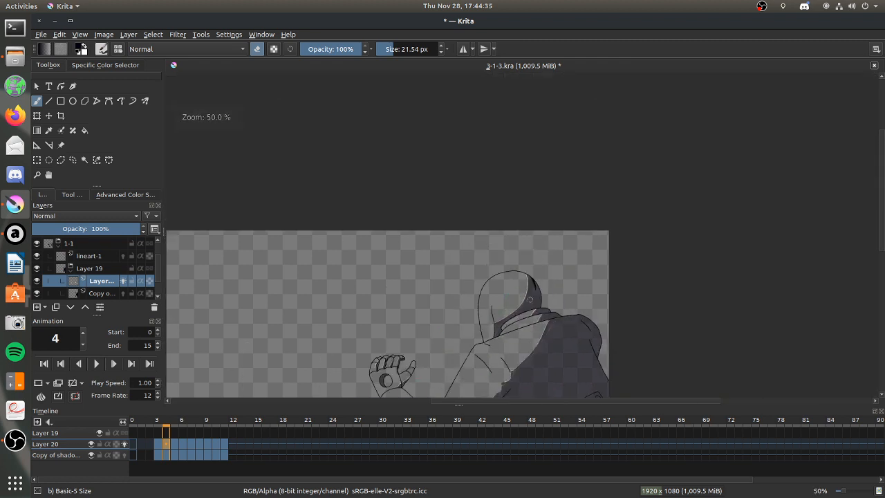
scroll(523, 338, up, 3)
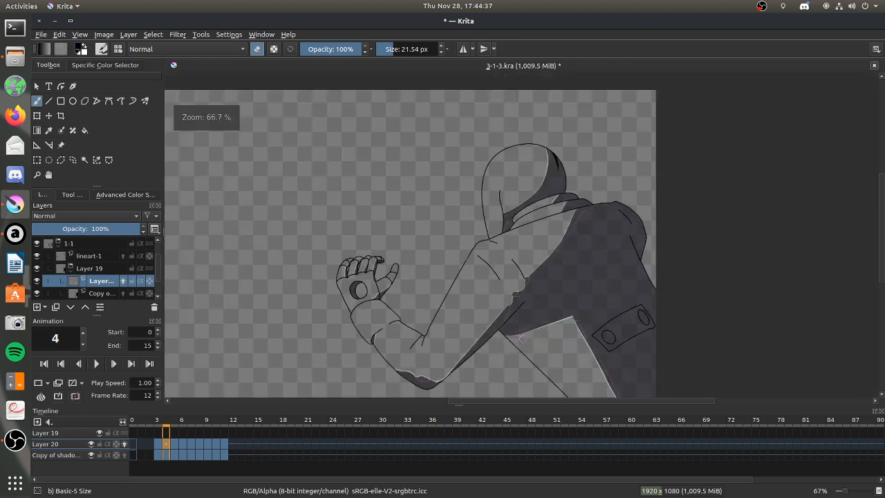
scroll(523, 339, down, 2)
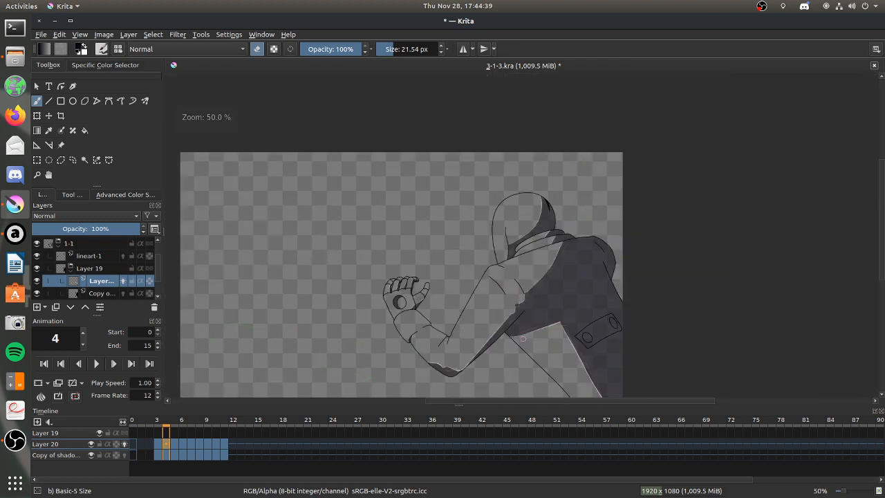
scroll(523, 339, up, 1)
scroll(523, 339, up, 1)
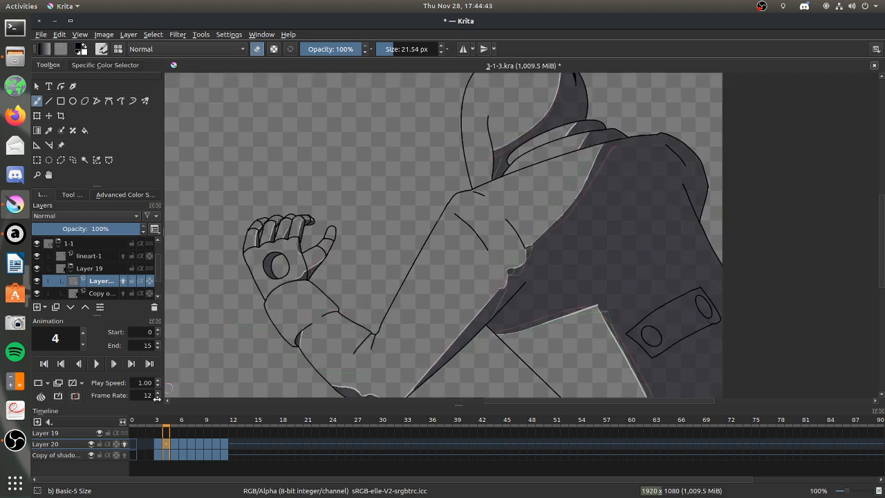
click(157, 443)
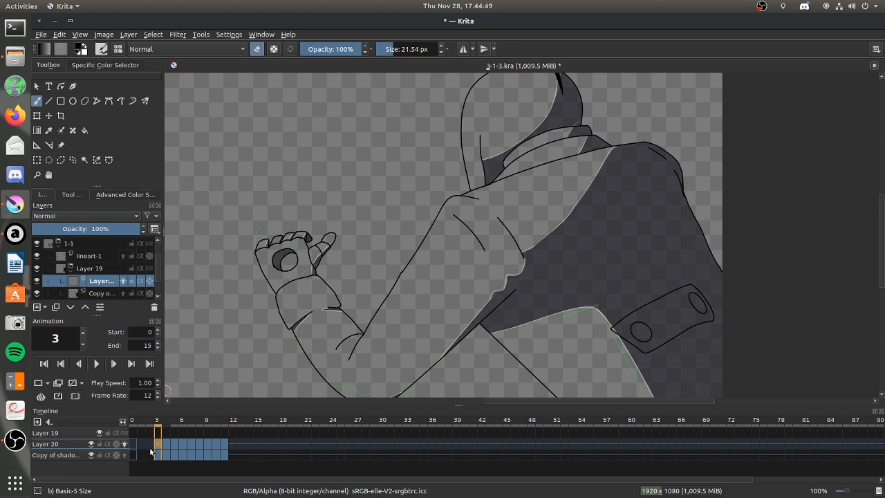
click(149, 445)
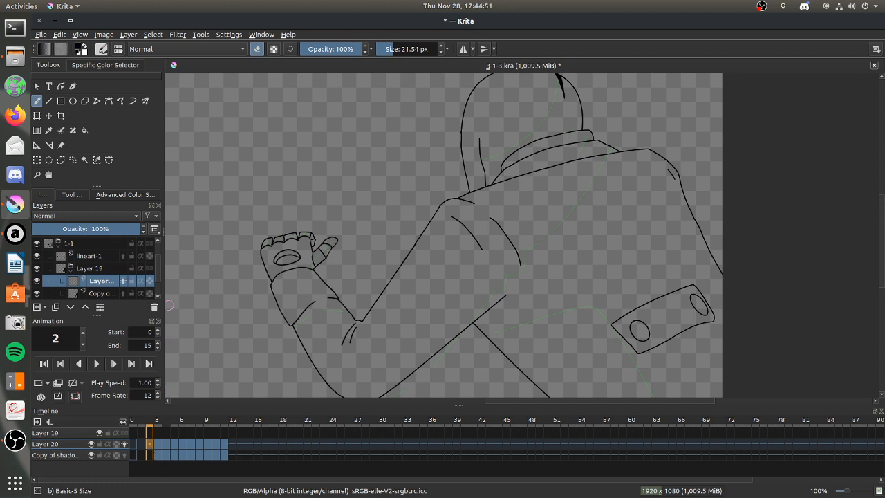
click(254, 50)
click(87, 49)
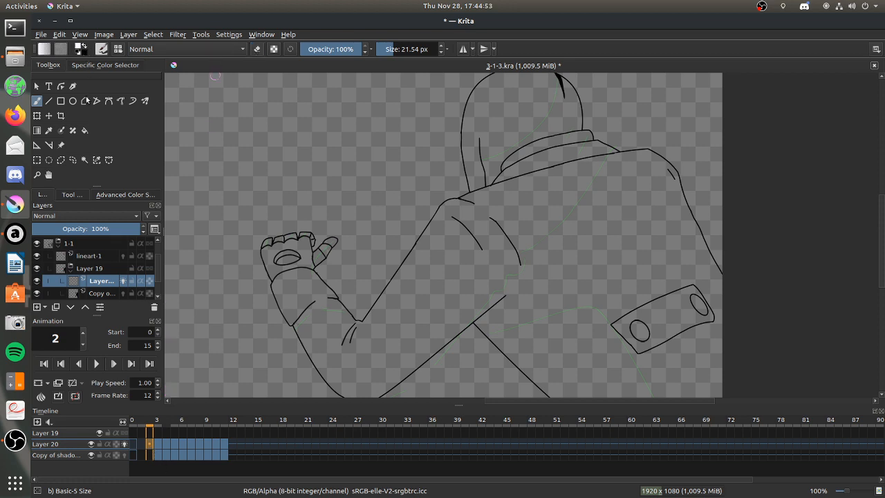
click(72, 194)
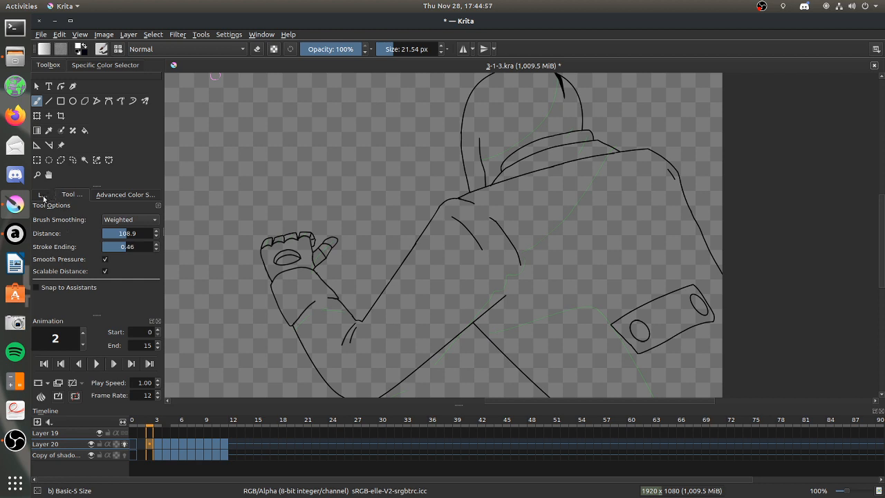
click(42, 196)
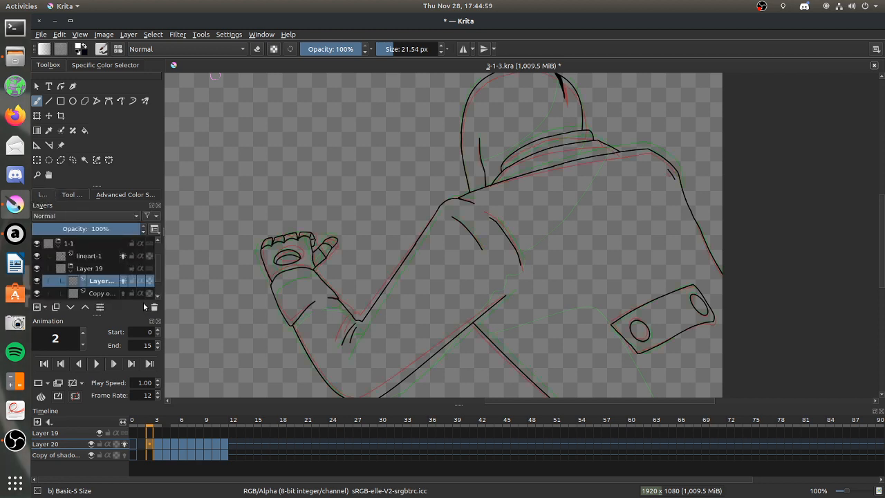
Activate the assistant tool with the Spline type for work on frame 2's hood.
click(37, 174)
drag(440, 217, 645, 72)
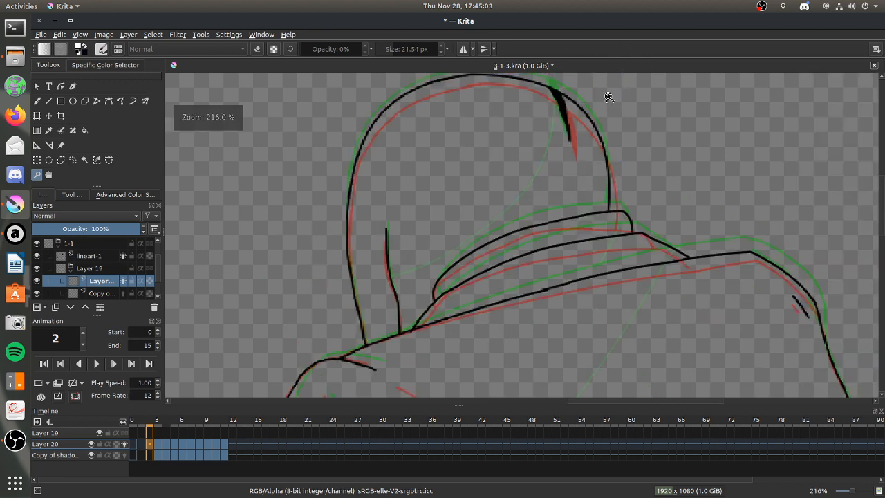
click(36, 101)
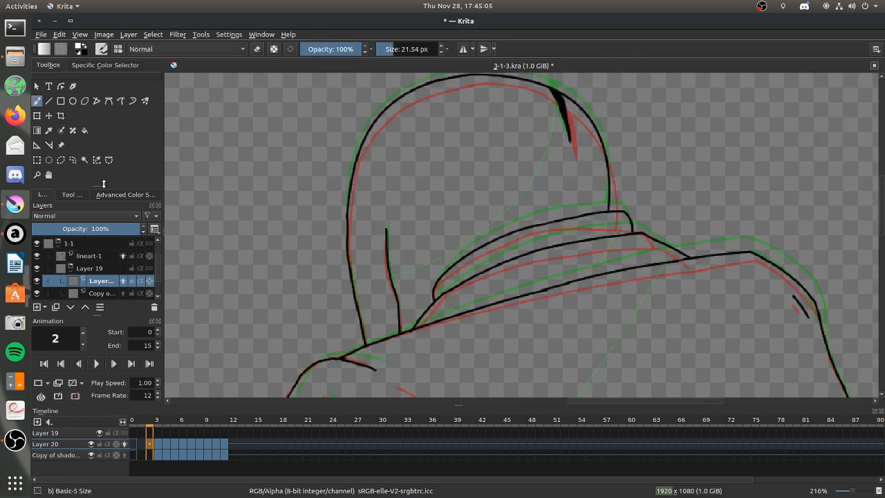
click(36, 144)
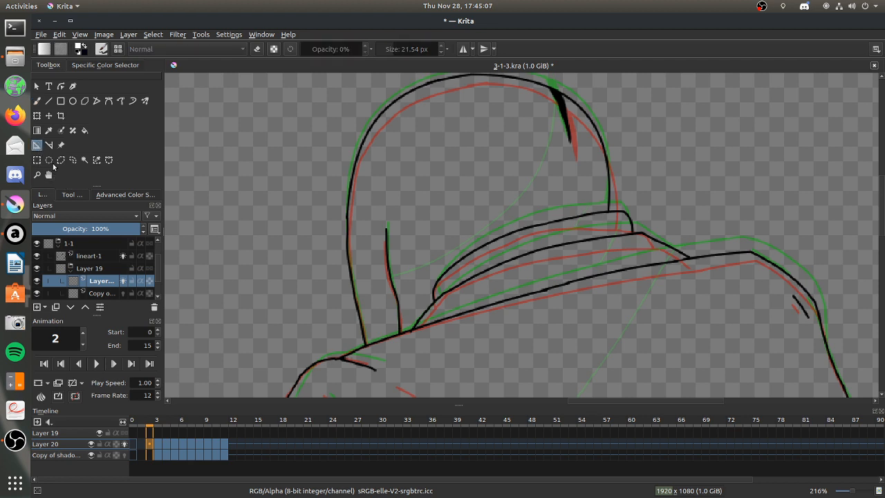
click(72, 194)
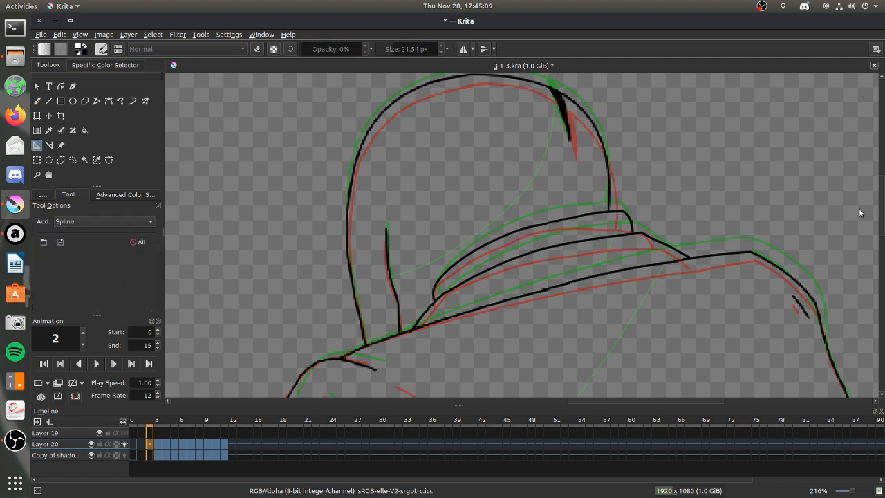
drag(881, 217, 882, 207)
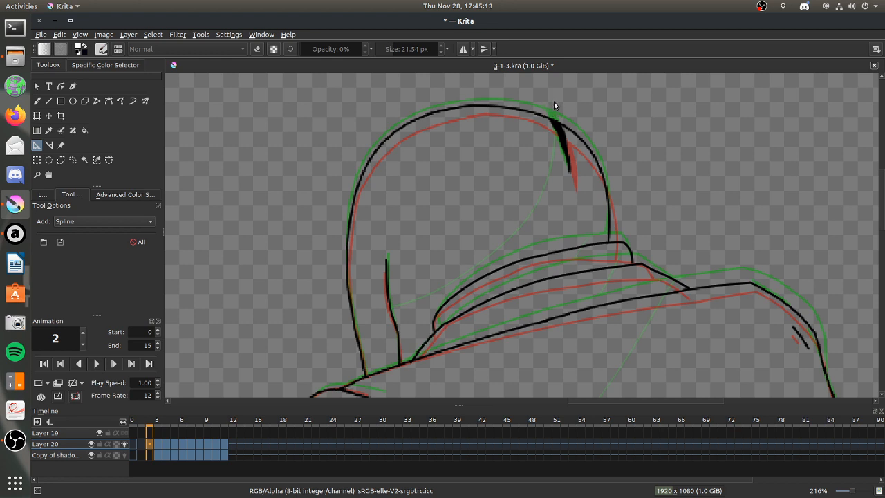
click(42, 194)
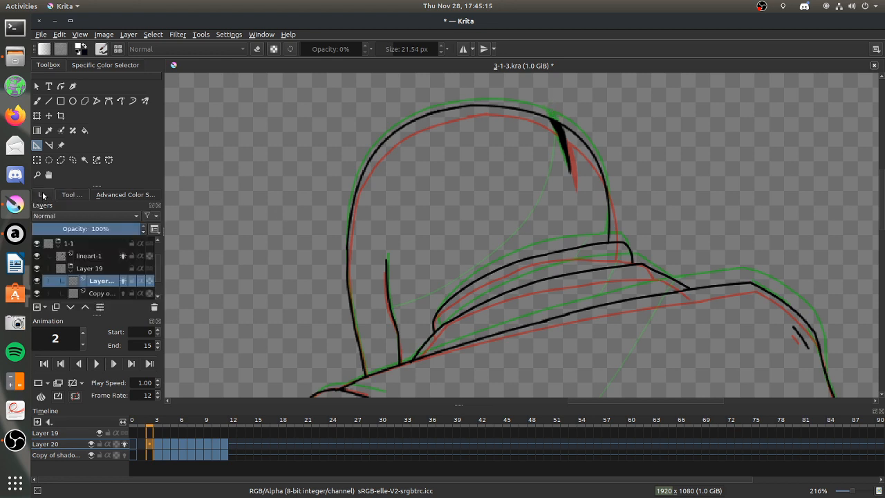
Compare the hood's light edge line across frames 3 to 5, and return to frame 2.
click(160, 444)
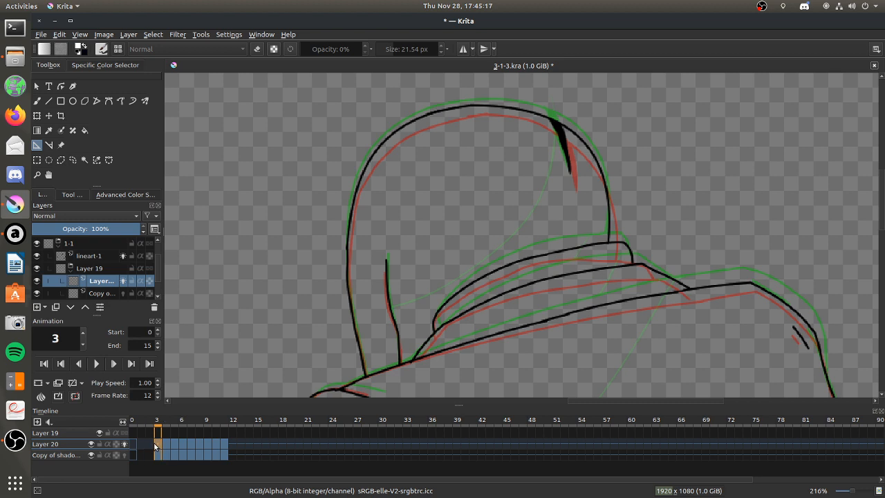
click(165, 444)
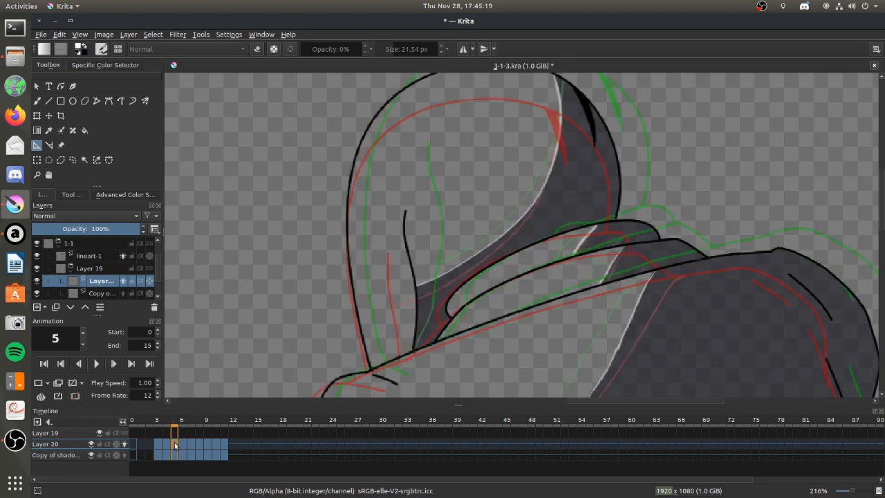
click(174, 444)
click(166, 444)
click(157, 444)
click(149, 444)
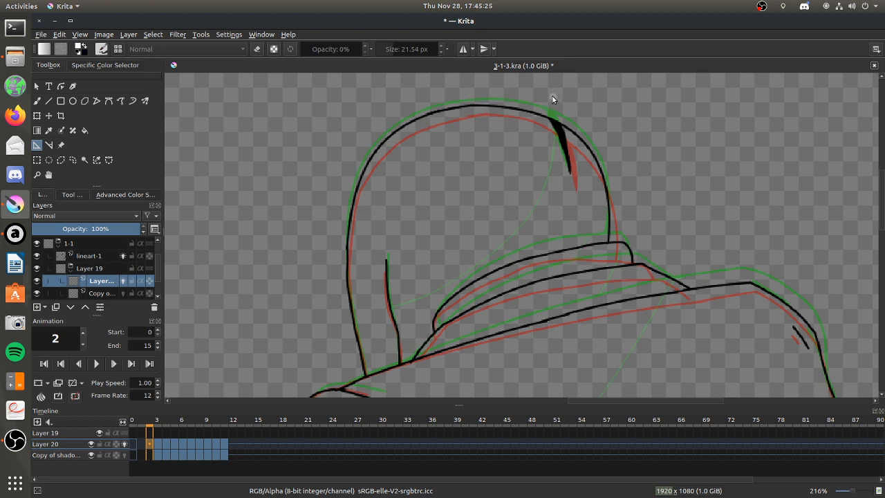
Place a curved spline assistant from the top of frame 2's hood to the short inner fold line, following the onion-skin edge.
click(391, 308)
drag(553, 98, 501, 248)
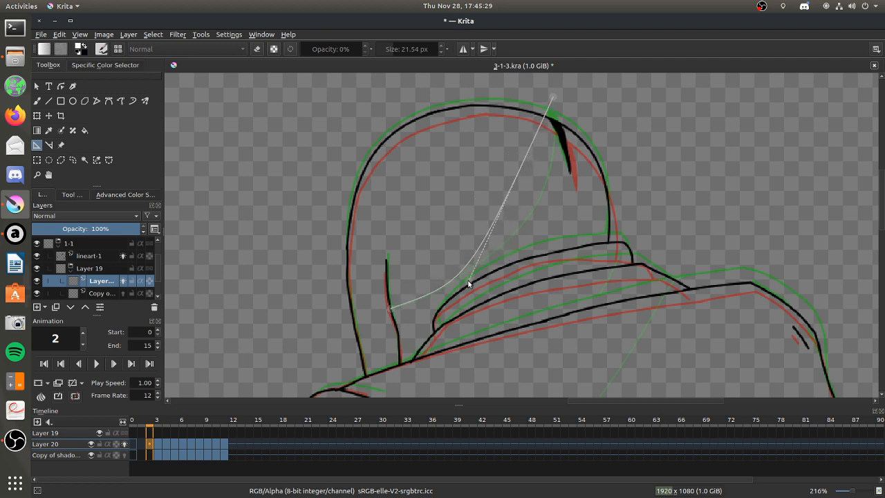
click(473, 278)
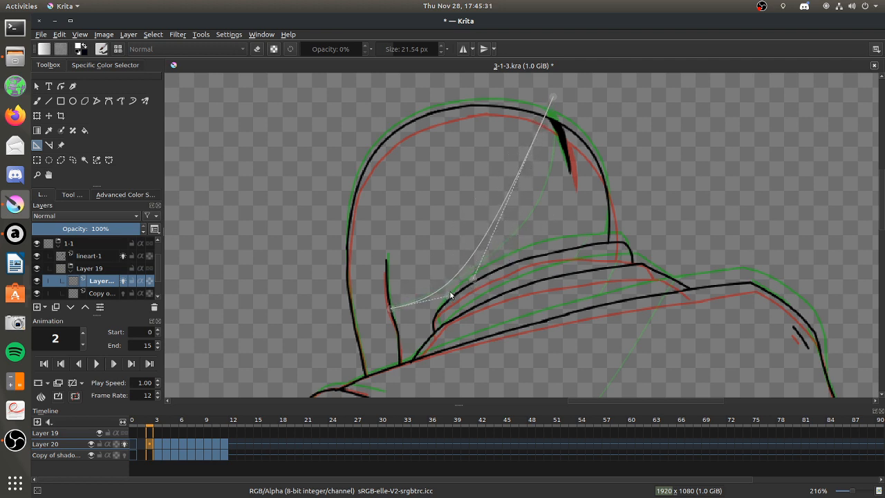
click(450, 289)
drag(473, 279, 577, 218)
drag(451, 291, 447, 295)
drag(392, 314, 389, 305)
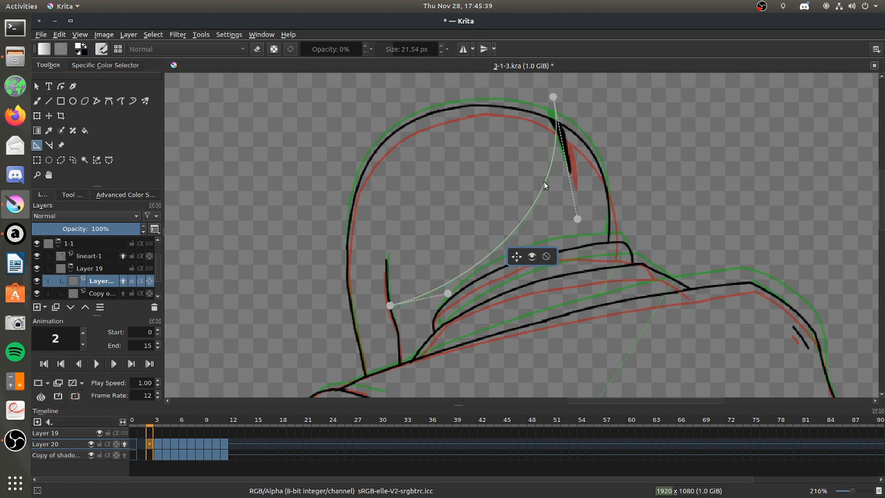
Fine-tune the spline's curve handles and set its upper end on frame 2's hood outline.
drag(552, 94, 553, 96)
mouse_move(577, 218)
mouse_down()
mouse_move(568, 214)
mouse_move(560, 234)
mouse_move(567, 231)
mouse_up()
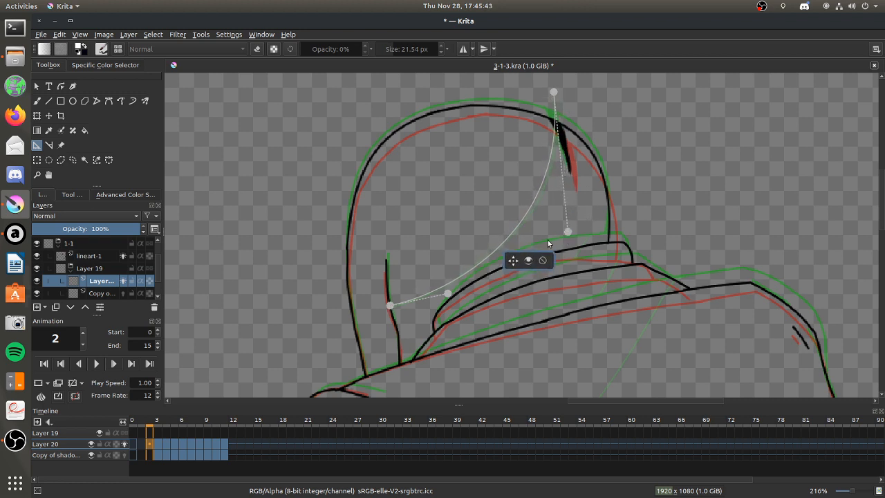
drag(447, 294, 449, 286)
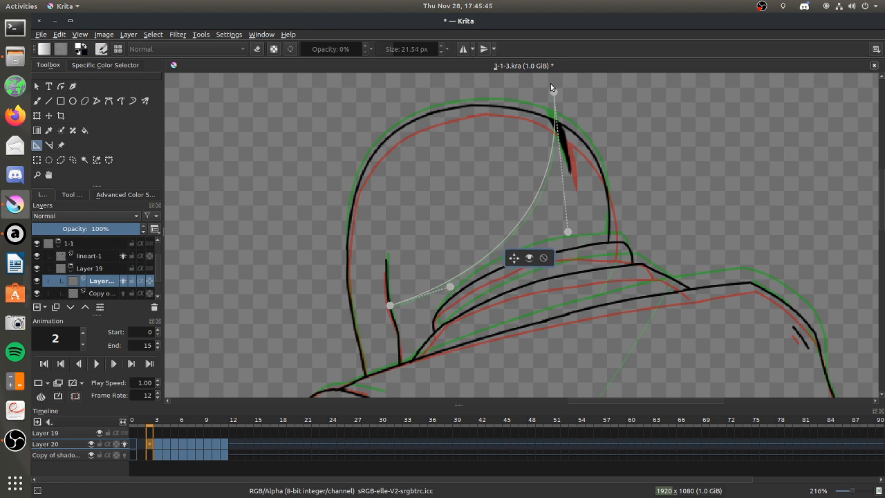
drag(555, 91, 550, 110)
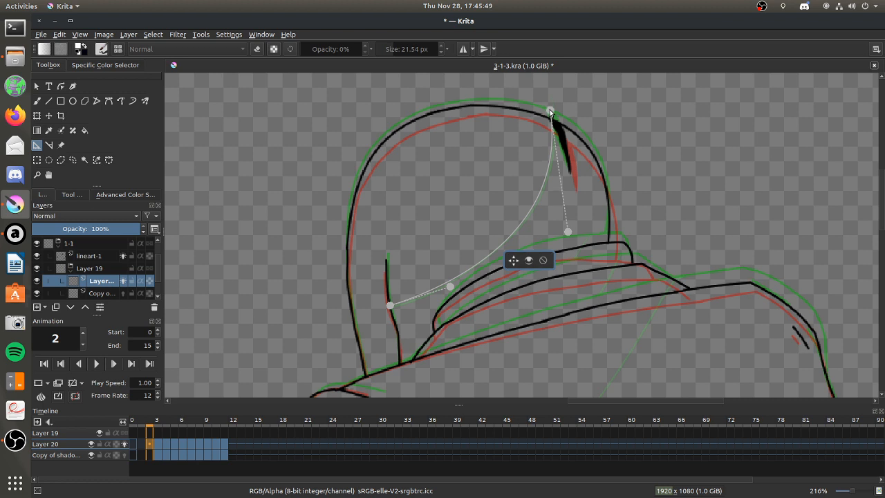
With brush smoothing None and Snap to Assistants on, paint frame 2's light hood edge along the spline on Layer 20, and delete the assistant.
click(37, 101)
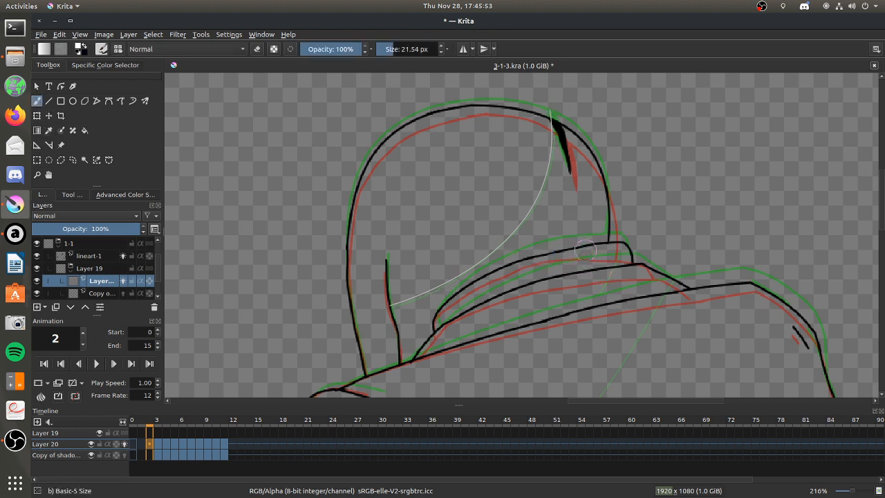
click(74, 195)
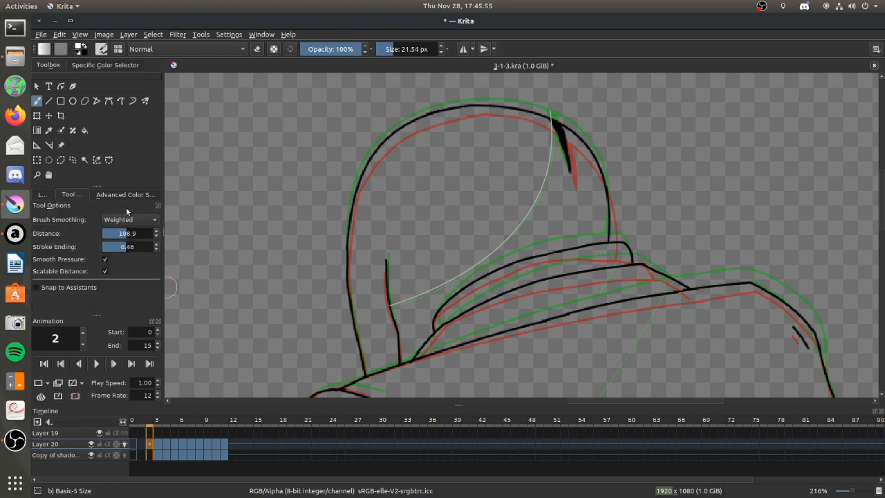
click(125, 219)
click(127, 199)
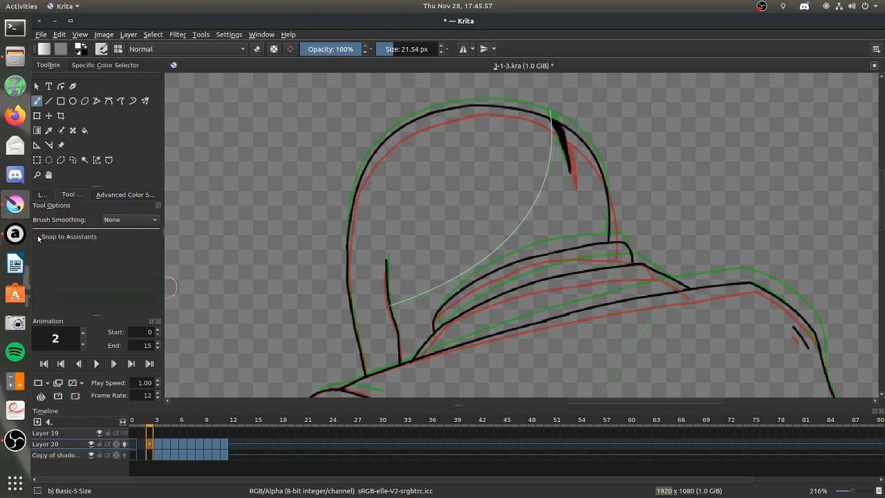
click(43, 195)
mouse_move(392, 301)
mouse_down()
mouse_move(454, 280)
mouse_move(506, 238)
mouse_move(544, 180)
mouse_move(551, 118)
mouse_up()
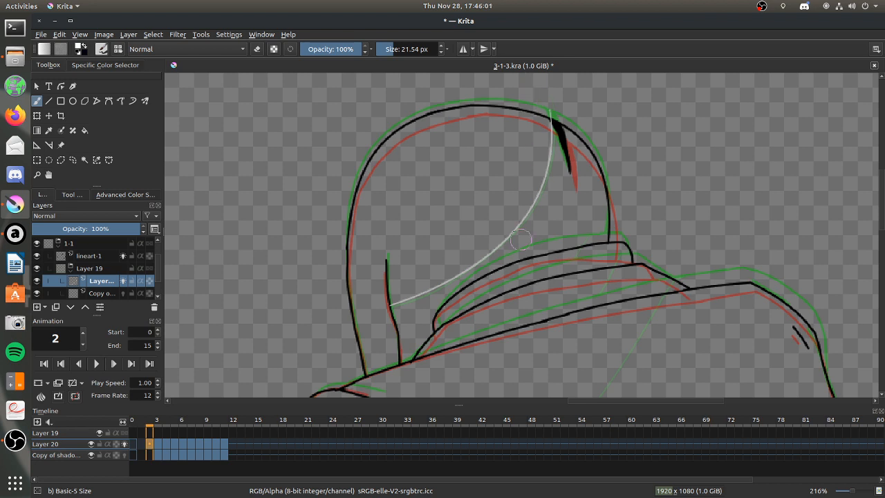
click(37, 145)
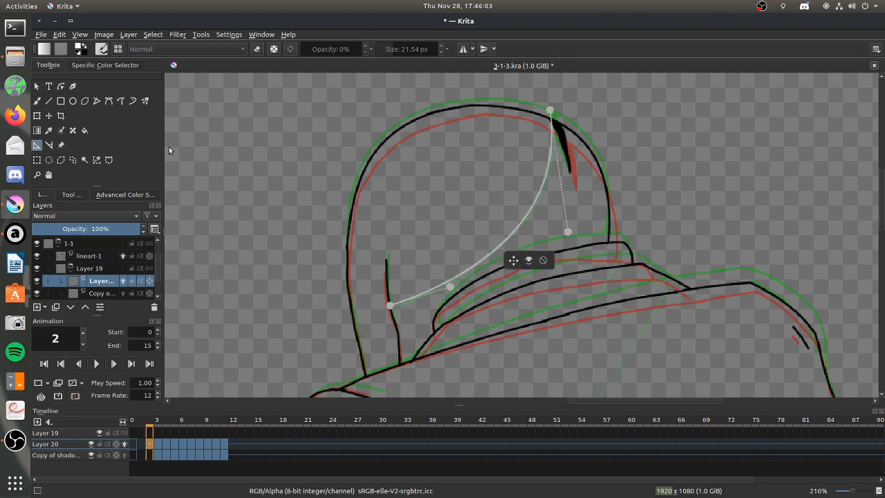
click(540, 256)
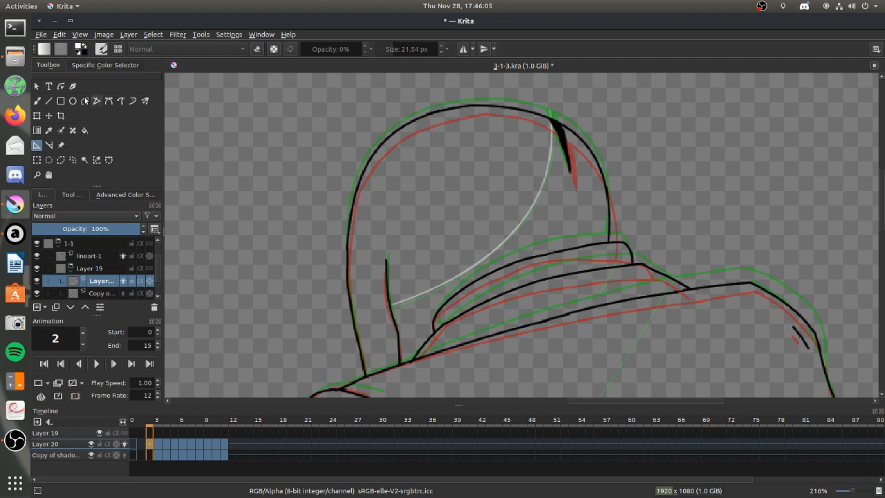
Set brush smoothing to Weighted and paint short light edge strokes across frame 2's collar folds on Layer 20.
click(39, 101)
click(78, 197)
click(124, 220)
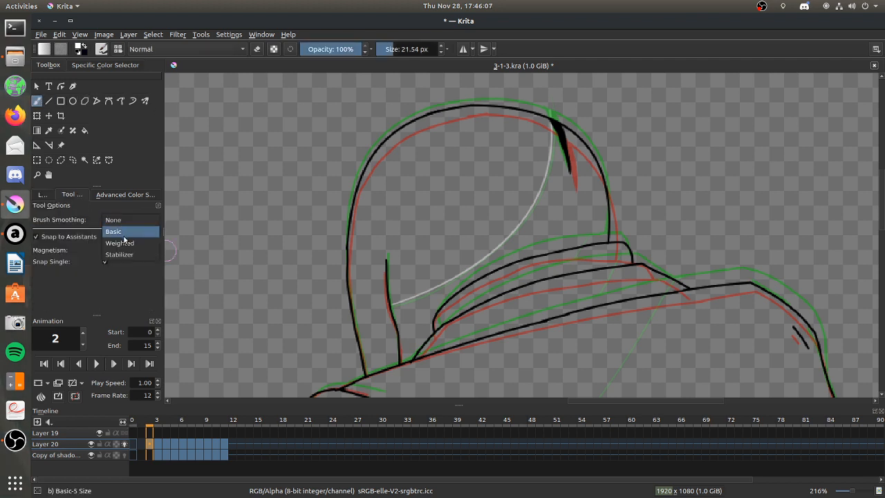
click(119, 240)
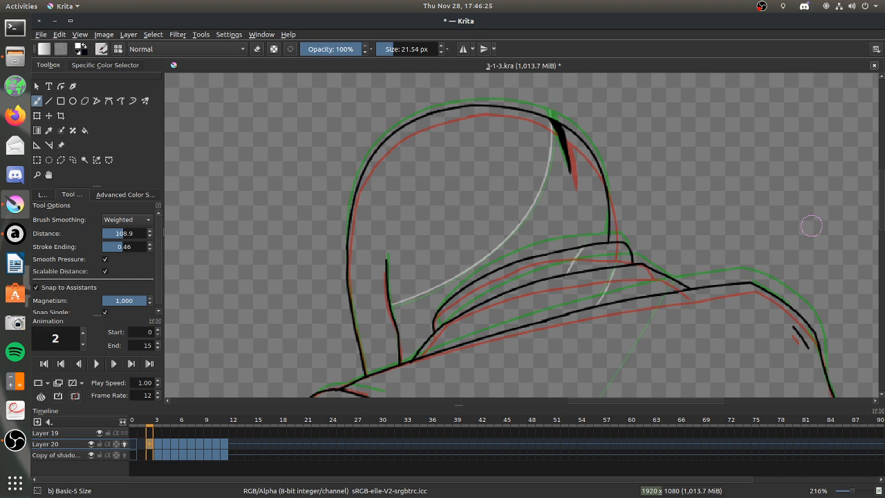
Place a curved spline assistant from frame 2's shoulder seam down to the longer chest fold line, following the green onion-skin edge.
drag(881, 200, 874, 234)
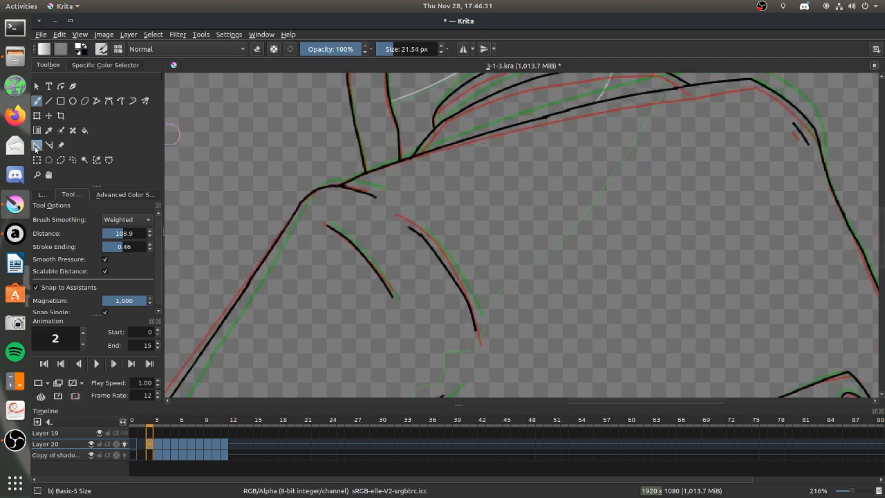
click(37, 145)
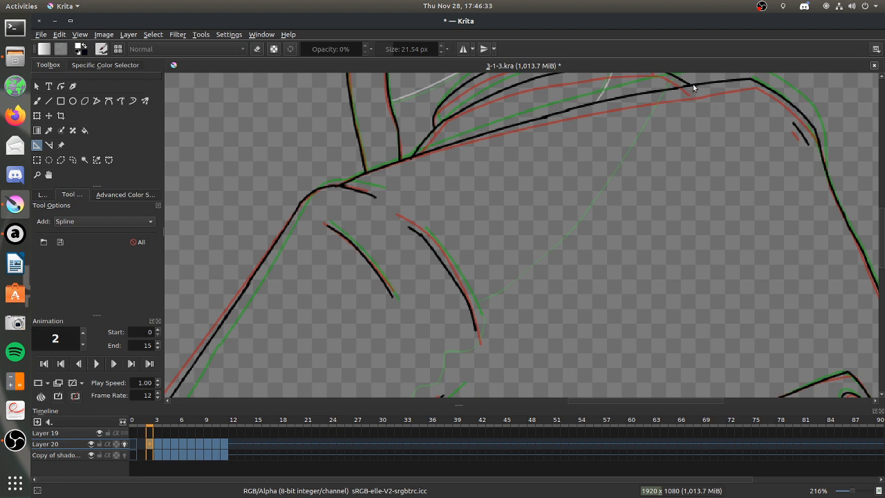
click(469, 307)
click(530, 287)
click(516, 298)
drag(547, 254, 661, 88)
drag(517, 300, 557, 297)
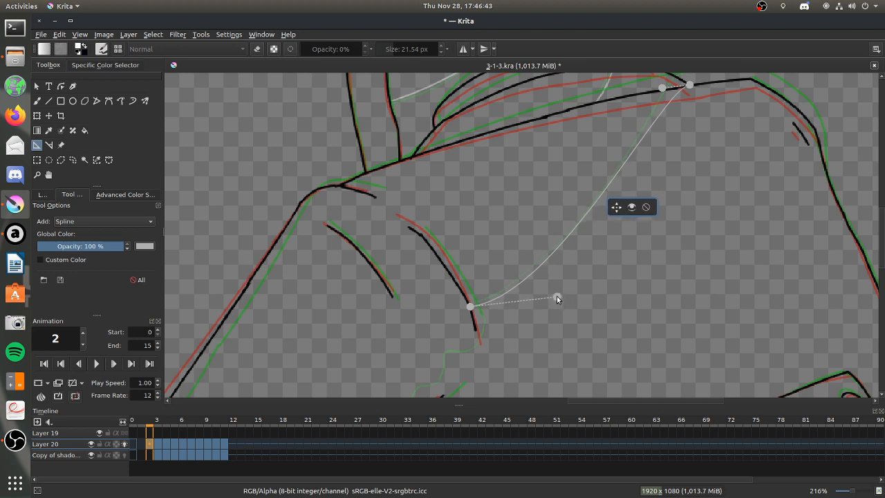
Fine-tune the spline's upper end on the shoulder seam and its lower end and curve handle at the chest fold.
drag(689, 84, 703, 84)
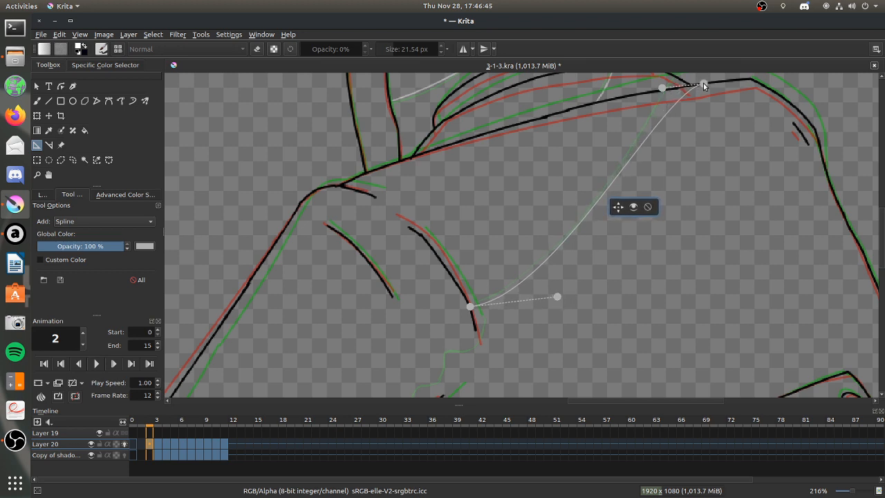
drag(470, 306, 472, 311)
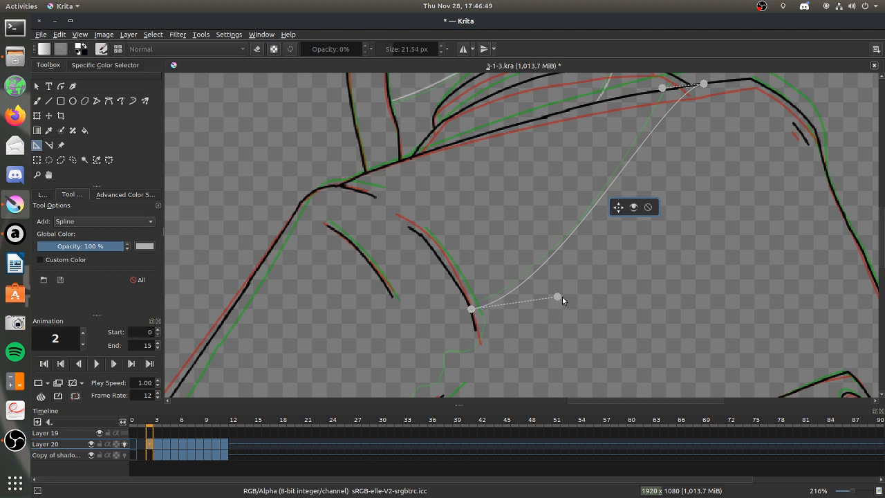
drag(558, 297, 560, 293)
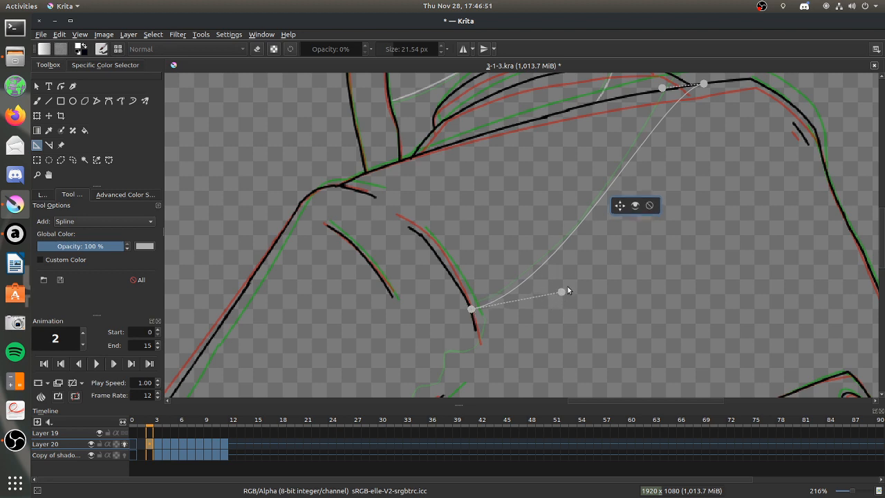
scroll(374, 265, down, 5)
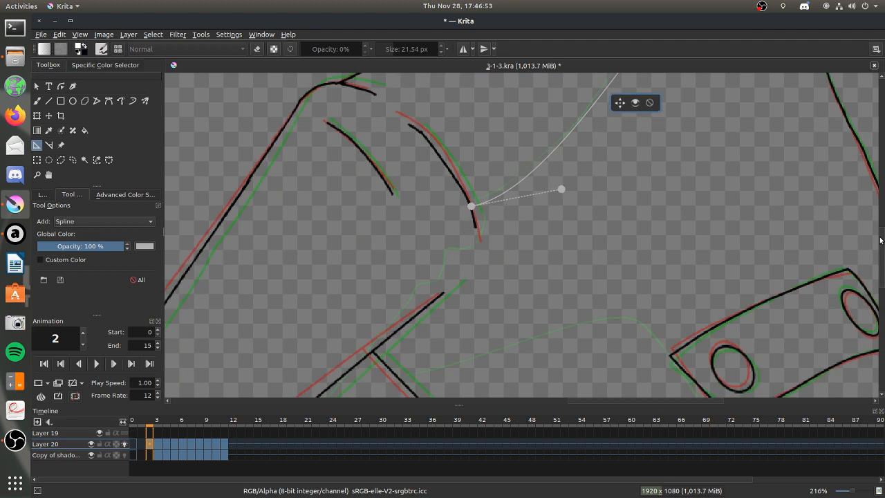
Paint frame 2's light torso edge along the spline from the chest fold to the shoulder seam on Layer 20, and delete the assistant.
click(39, 101)
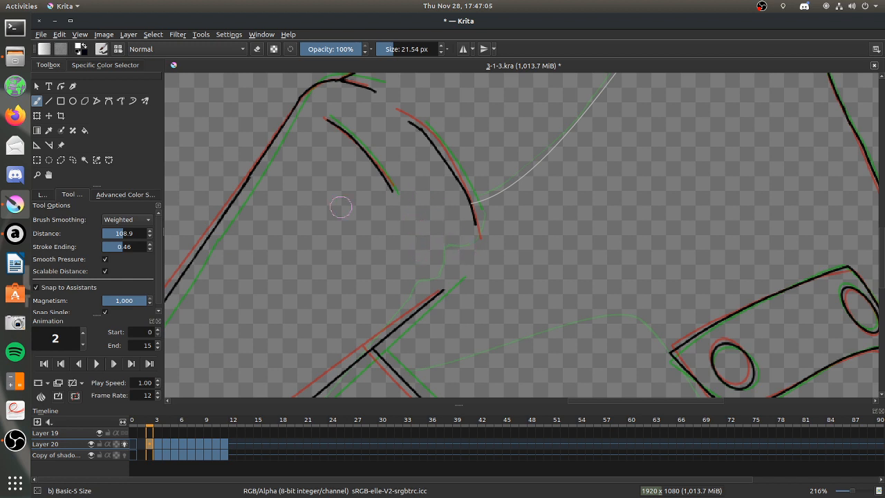
click(110, 219)
click(43, 196)
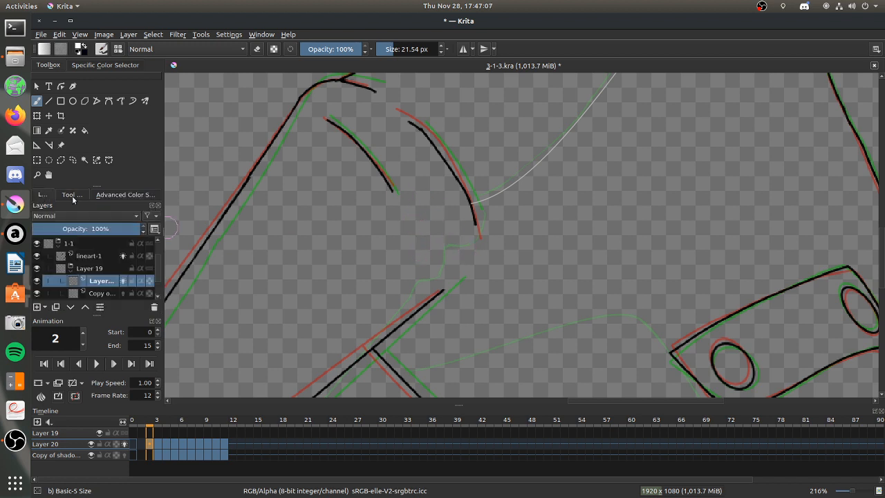
scroll(882, 273, up, 3)
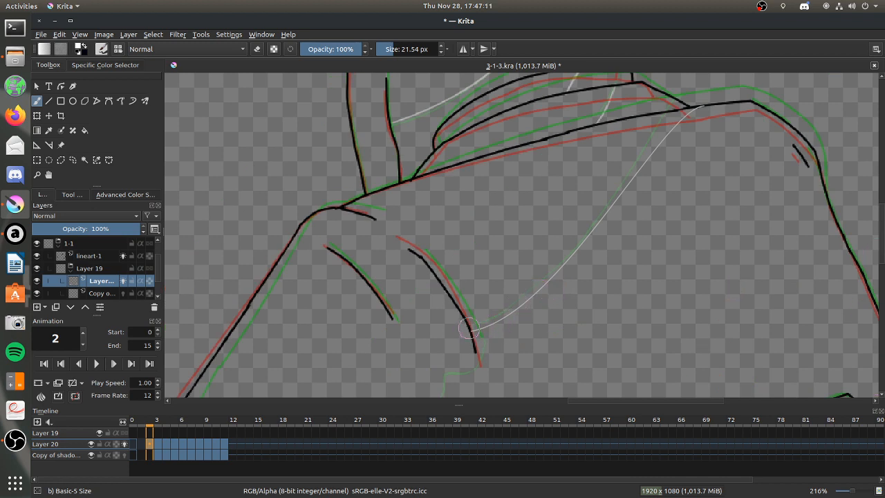
mouse_move(477, 329)
mouse_down()
mouse_move(539, 290)
mouse_move(699, 107)
mouse_up()
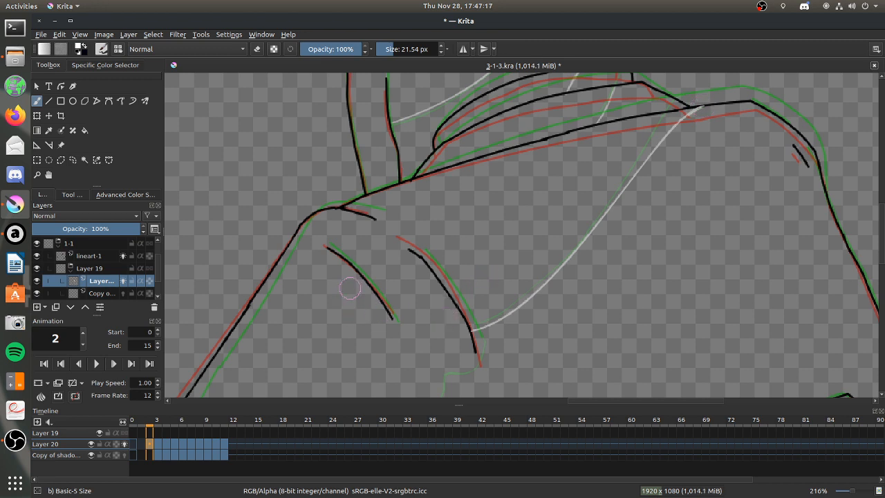
click(38, 145)
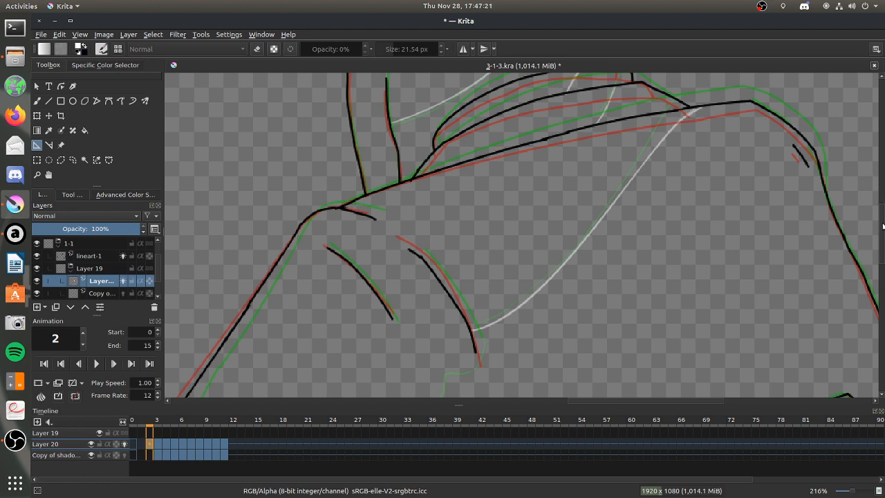
With brush smoothing set to Weighted, paint the jagged light edge from the end of frame 2's chest fold down to the sleeve.
scroll(859, 245, down, 4)
click(37, 101)
click(71, 195)
click(125, 219)
click(123, 241)
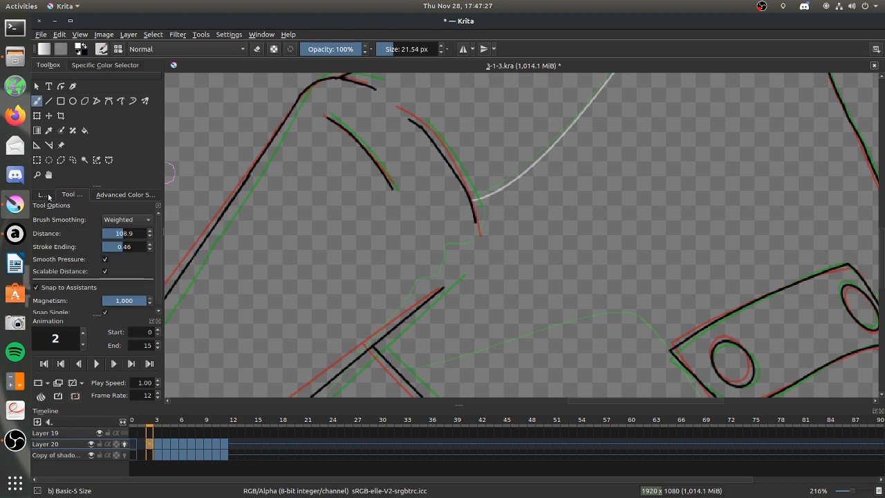
click(44, 195)
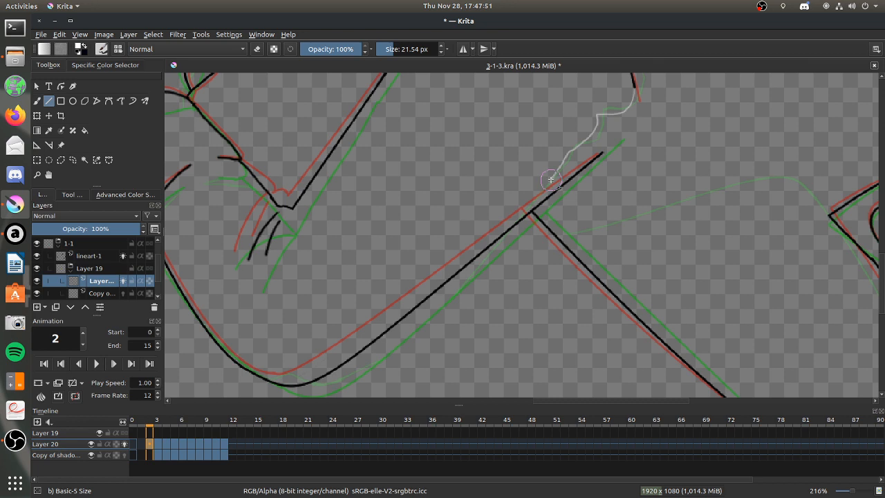
Paint frame 2's light edge along the inside of the sleeve's lower outline and around its bottom curve, cleaning it with the eraser.
drag(551, 179, 344, 360)
click(36, 101)
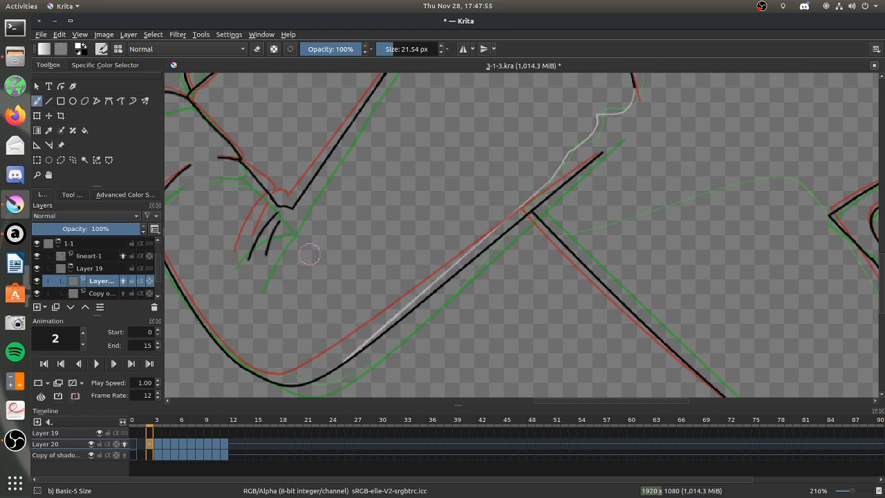
drag(645, 404, 645, 403)
mouse_move(645, 404)
mouse_down()
mouse_move(646, 412)
mouse_move(614, 406)
mouse_up()
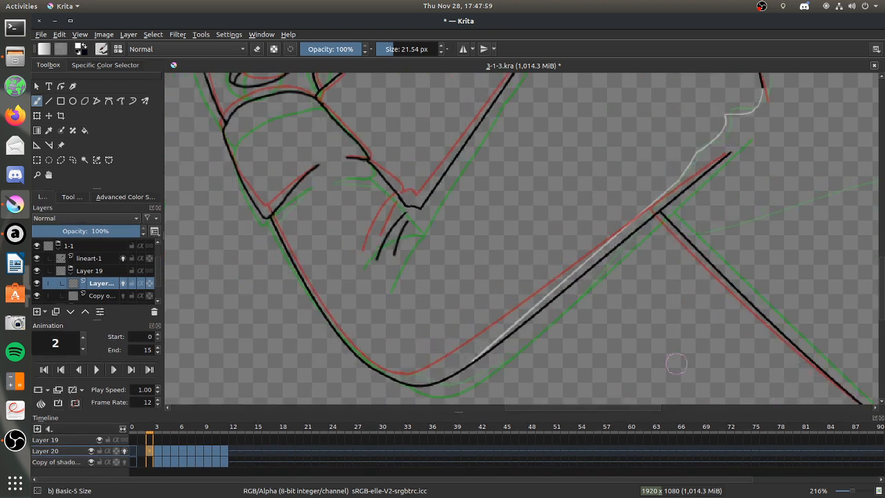
scroll(874, 289, down, 3)
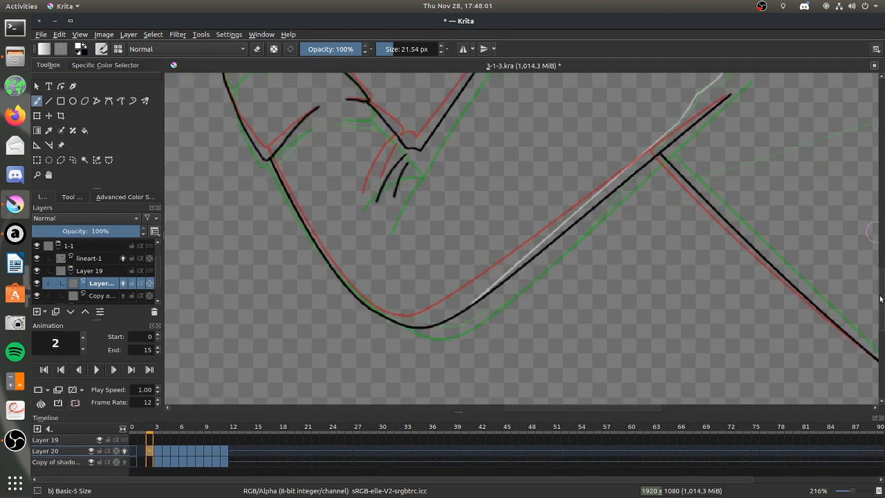
drag(374, 308, 359, 299)
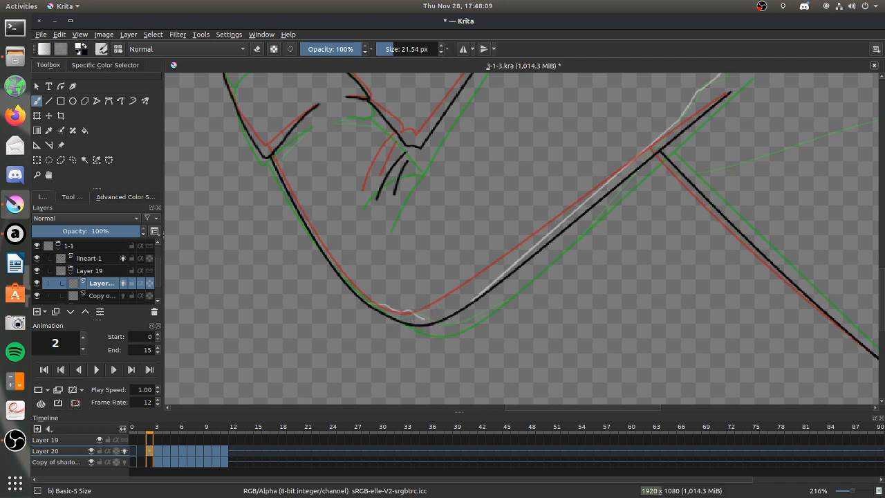
drag(423, 316, 496, 287)
click(256, 48)
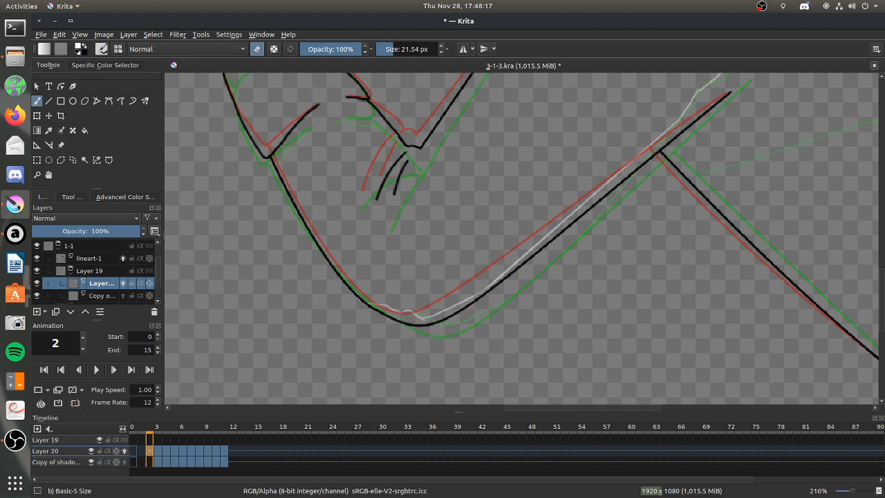
key(e)
Paint a thin light edge beside the diagonal fold below frame 2's raised hand, down to the sleeve outline.
drag(881, 277, 881, 255)
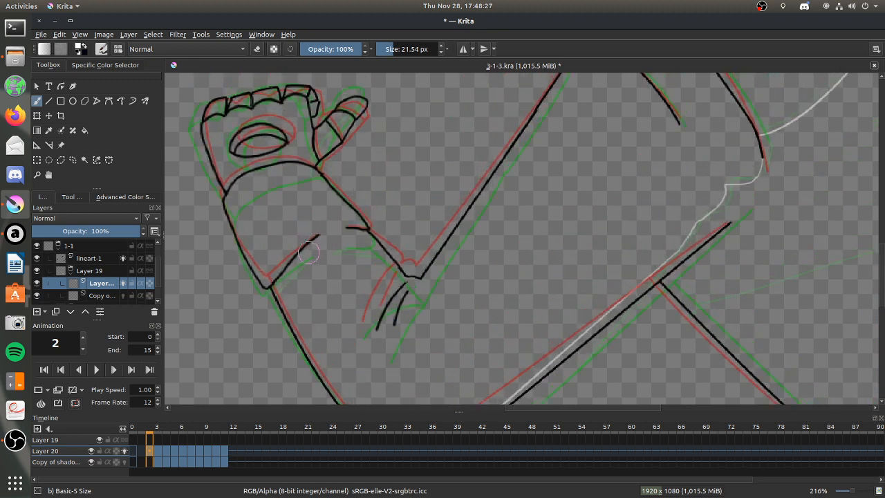
drag(317, 237, 283, 286)
click(72, 198)
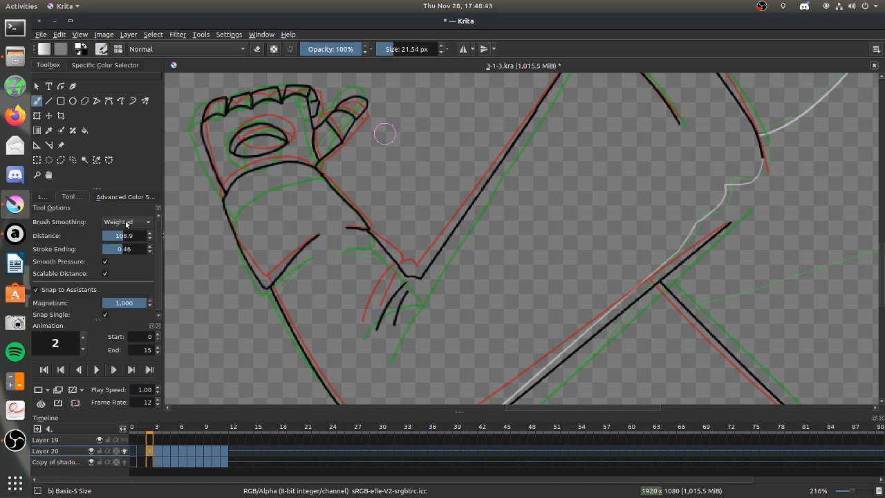
click(43, 197)
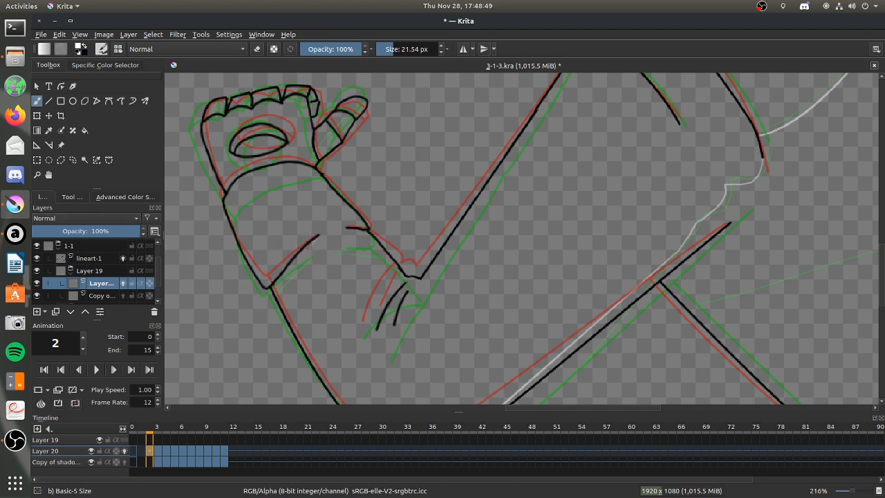
drag(304, 253, 288, 278)
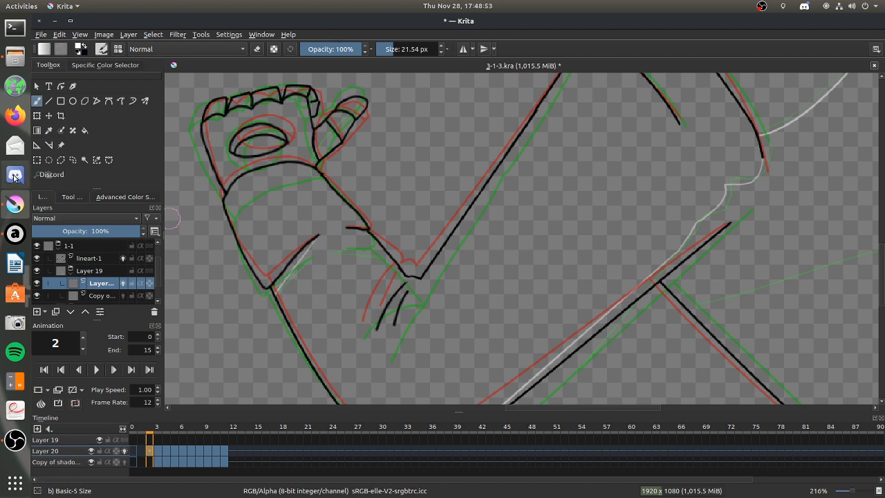
Switch to Discord, adjust the user volume of a participant in the Stream voice channel, and return to Krita.
click(15, 176)
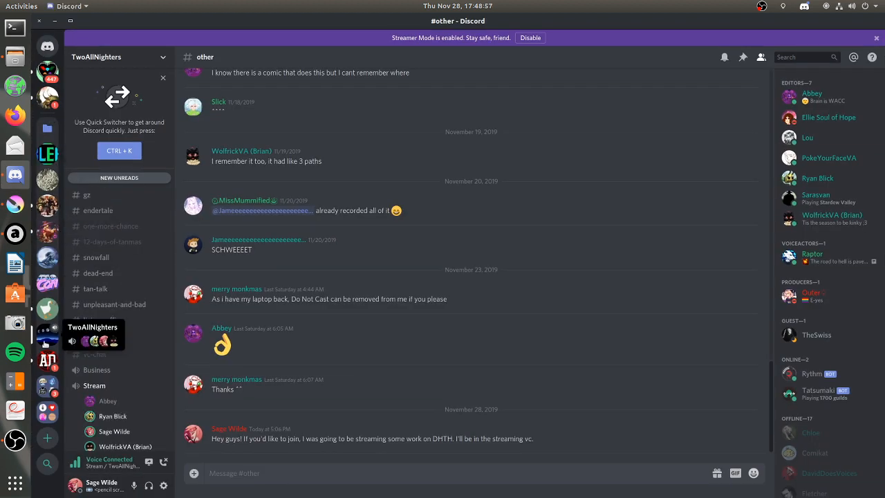
right_click(114, 416)
drag(164, 369, 223, 367)
click(223, 366)
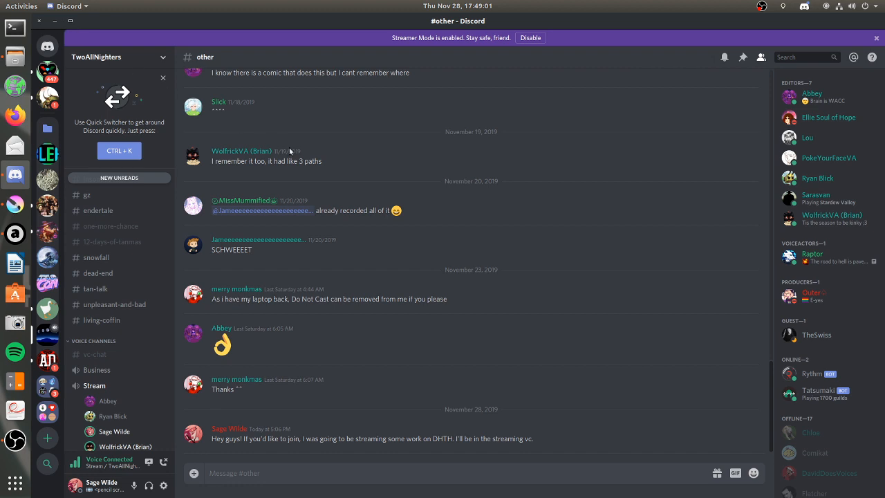
click(54, 21)
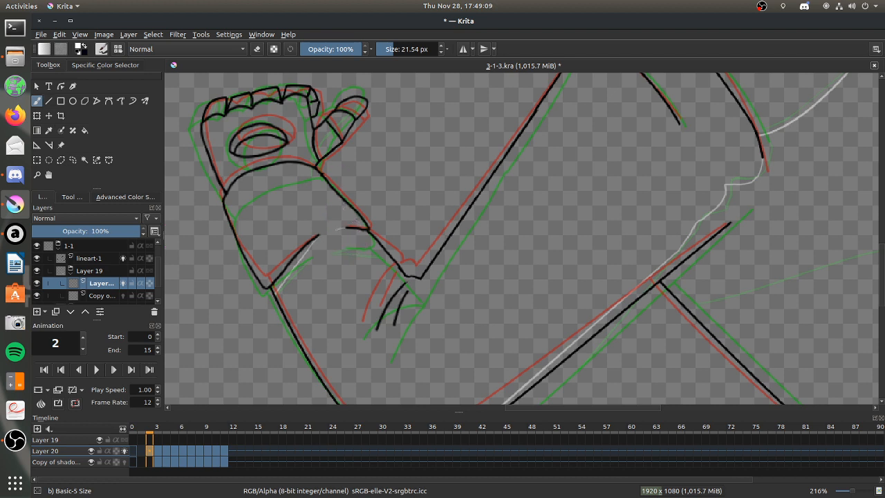
Paint light edge strokes on frame 2's short wrist fold, the thumb base, and the palm and fingers.
drag(364, 235, 371, 237)
drag(306, 160, 312, 153)
drag(316, 154, 347, 126)
drag(267, 168, 286, 159)
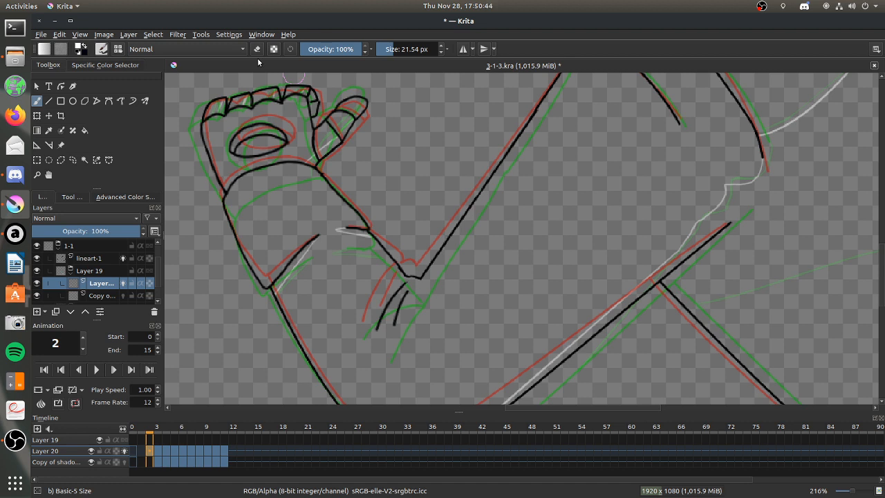
Place a spline assistant from frame 2's waist line to the back strap's lower corner, shaping it close to the green onion-skin curve.
scroll(611, 315, down, 4)
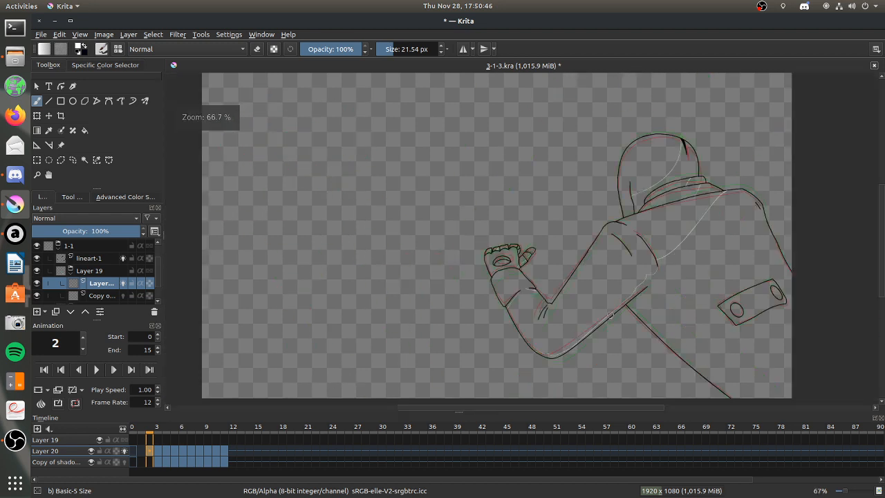
scroll(610, 316, down, 4)
scroll(611, 315, up, 5)
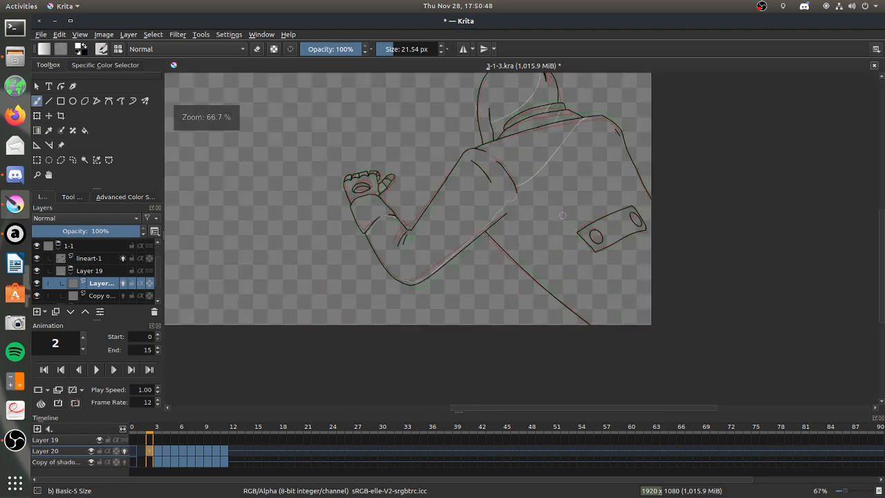
scroll(548, 233, up, 2)
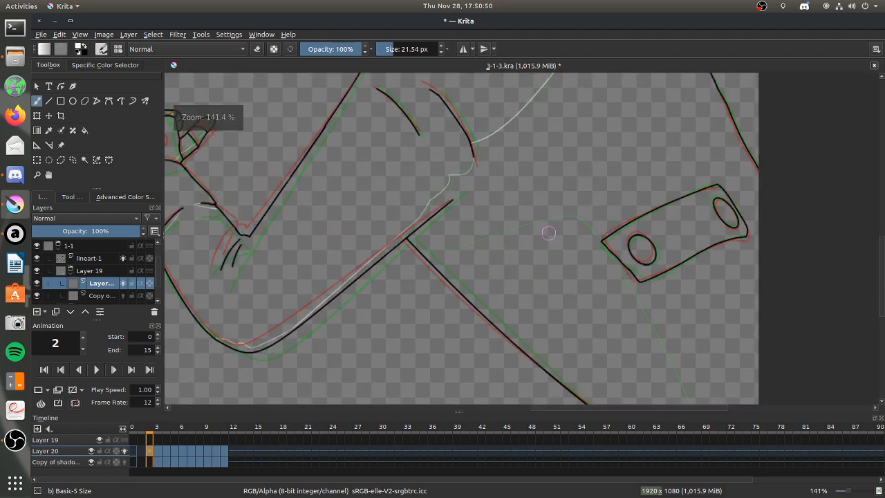
scroll(586, 279, up, 1)
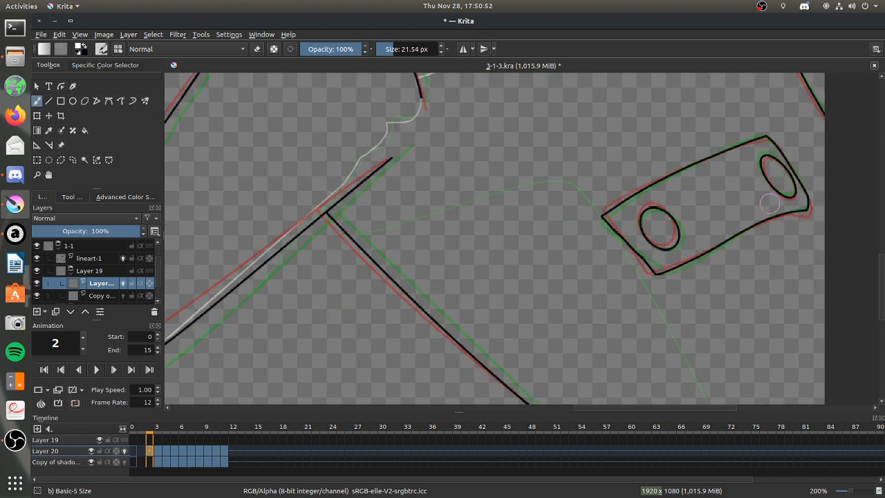
scroll(880, 294, down, 3)
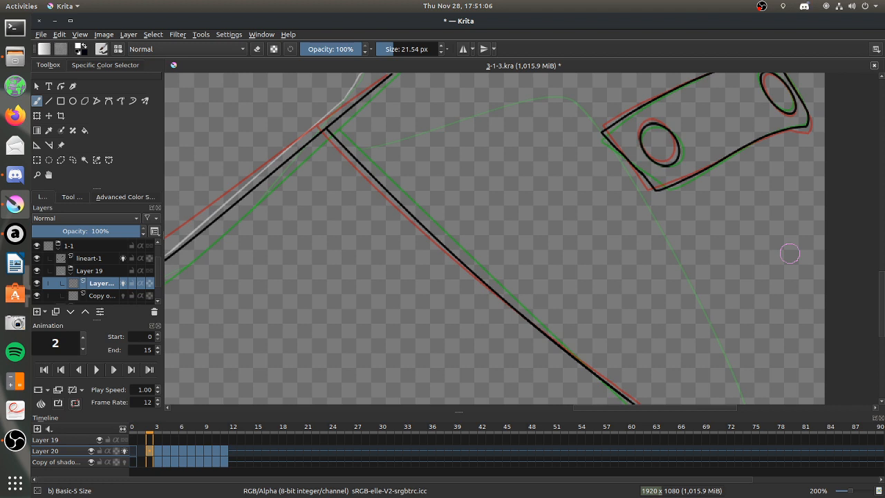
click(36, 144)
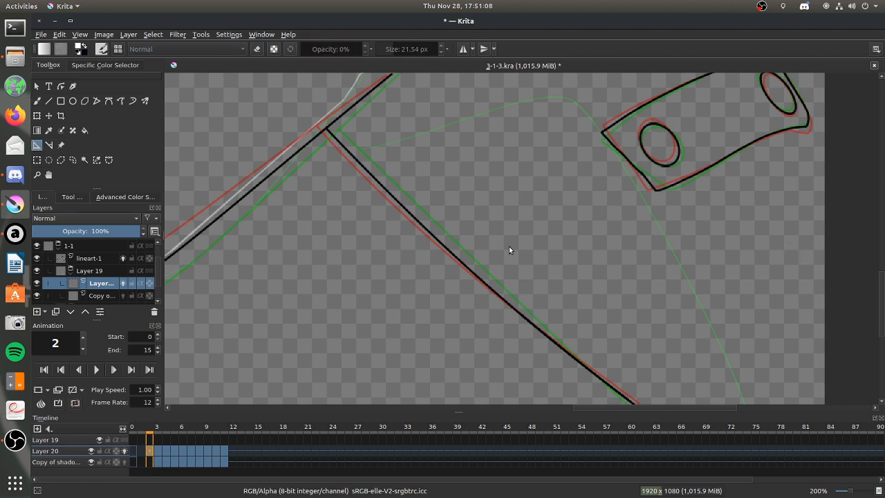
drag(881, 291, 874, 286)
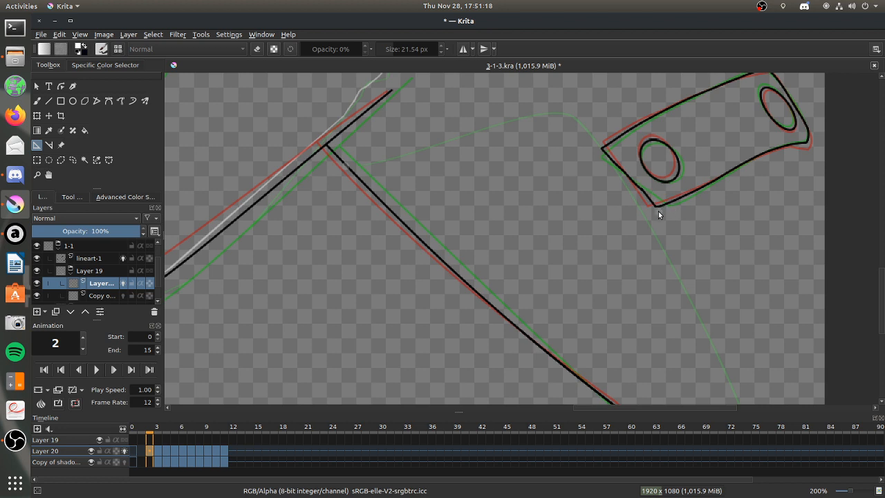
drag(663, 218, 525, 145)
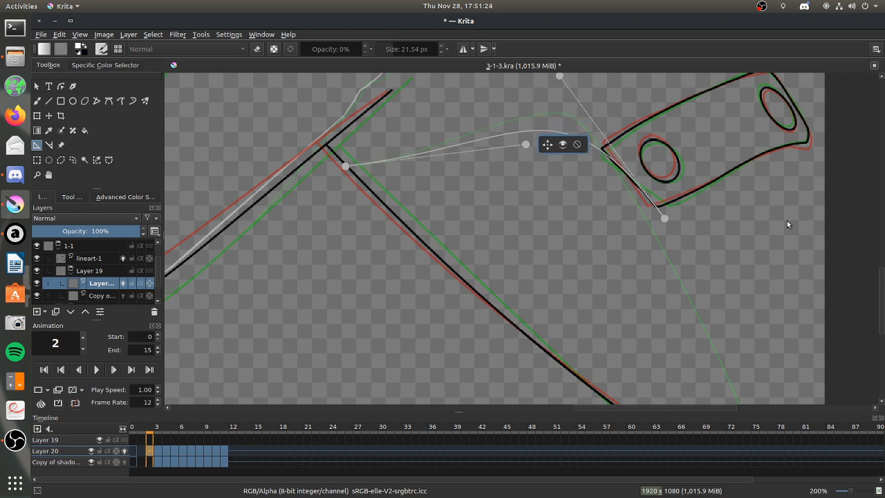
scroll(880, 288, up, 3)
drag(559, 188, 590, 155)
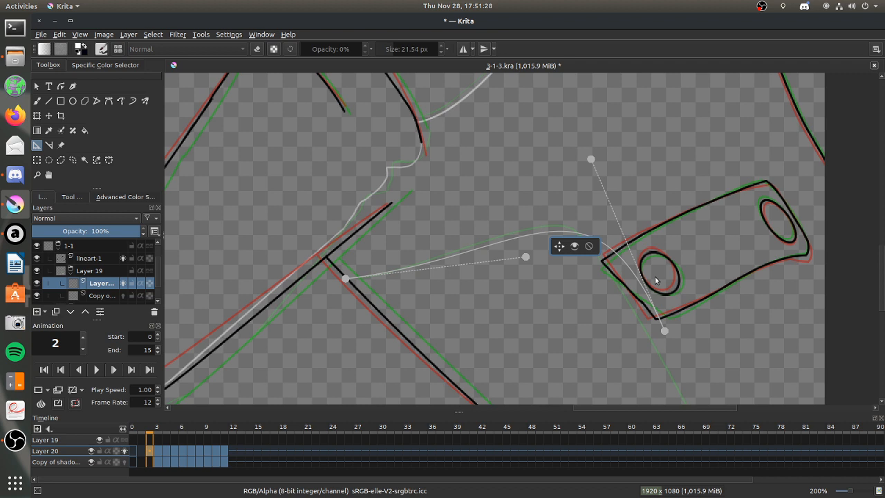
drag(662, 331, 656, 331)
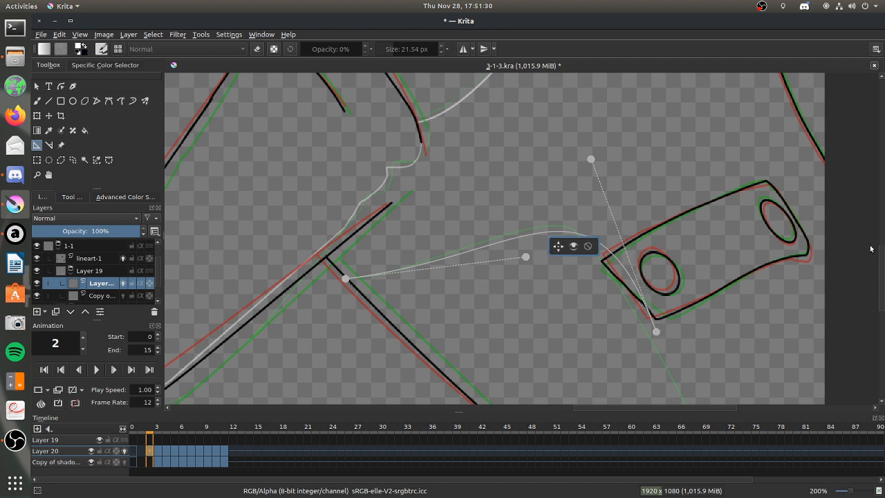
Add a second spline assistant from the strap's lower corner to just past the canvas's lower edge and adjust its handles and endpoints.
scroll(880, 259, down, 5)
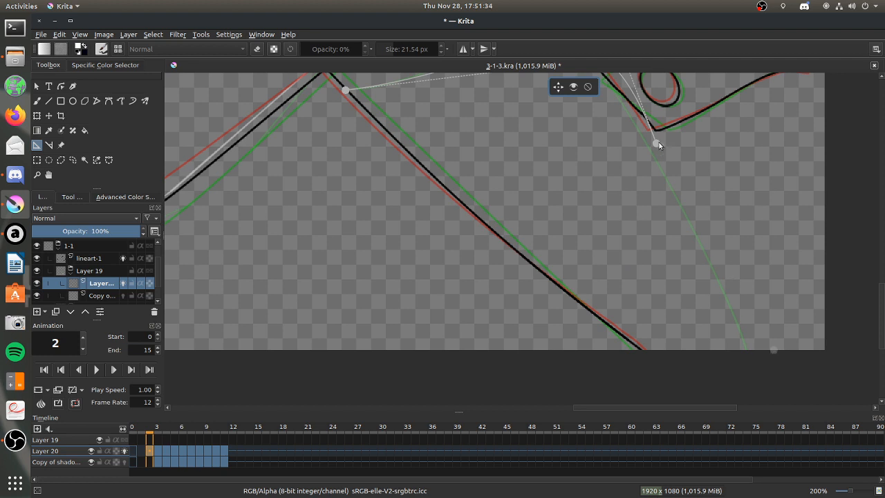
click(671, 178)
click(686, 176)
drag(672, 179, 746, 335)
drag(686, 176, 668, 179)
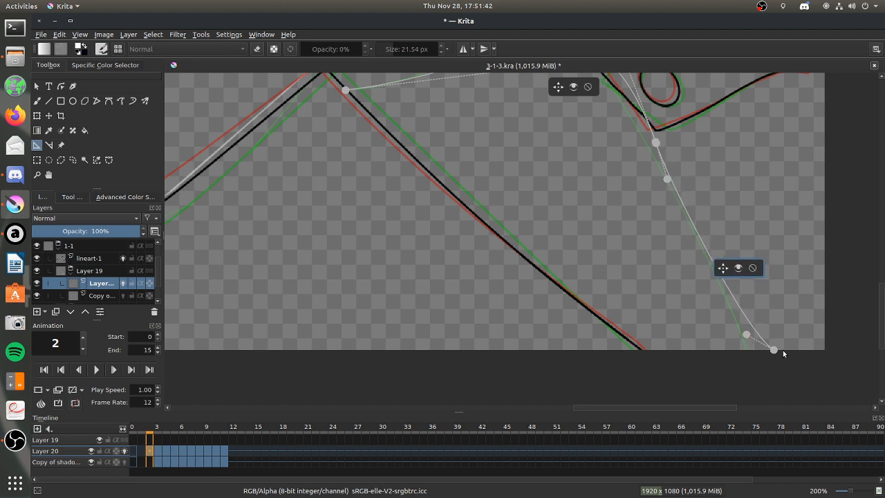
drag(776, 353, 778, 363)
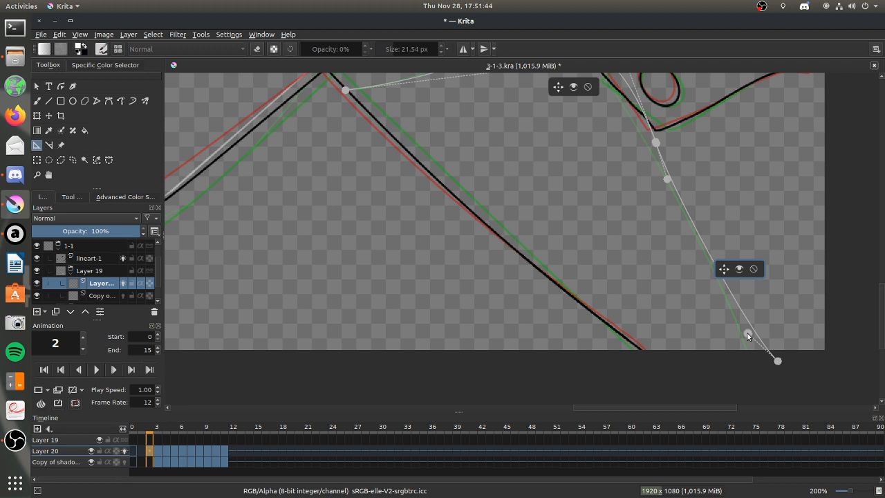
drag(667, 179, 666, 178)
drag(655, 143, 656, 145)
Brush frame 2's light edge on Layer 20 along both spline assistants, with snapping to assistants on.
drag(881, 324, 814, 240)
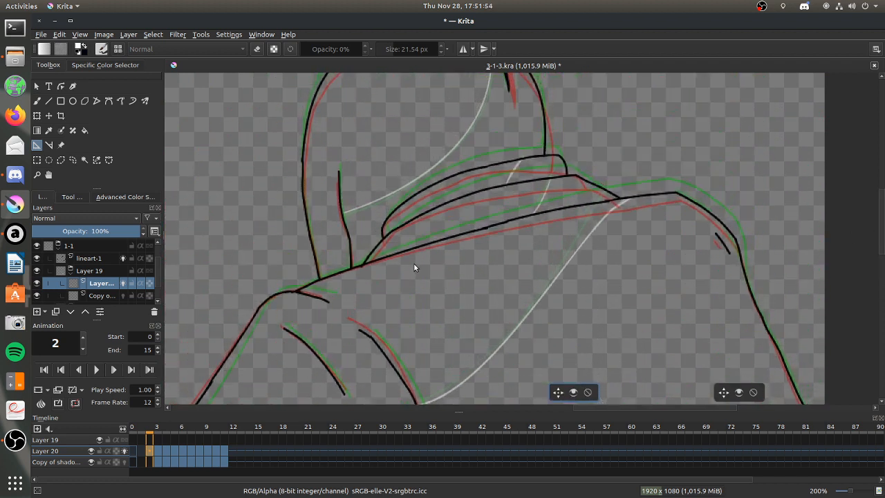
drag(881, 208, 883, 285)
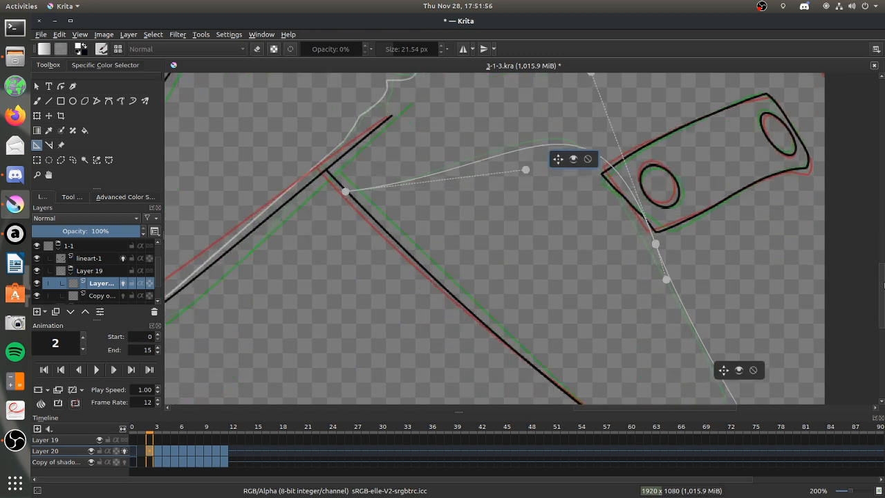
click(36, 100)
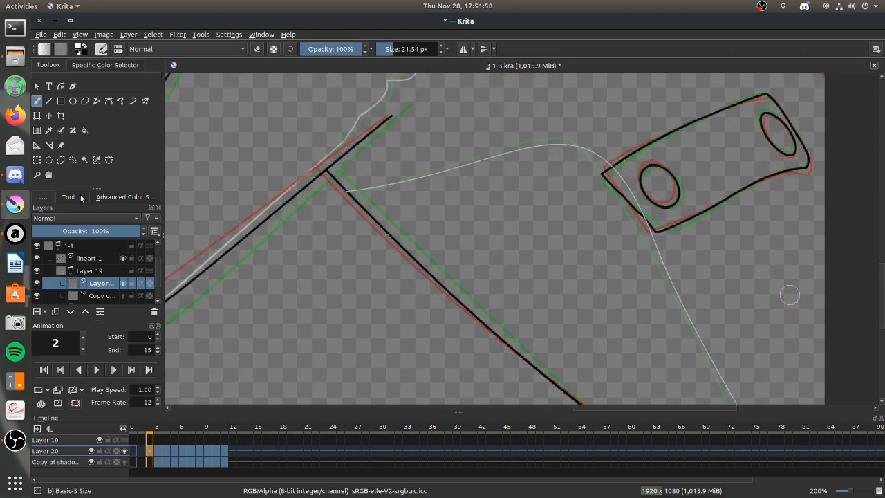
click(72, 196)
click(126, 221)
click(127, 200)
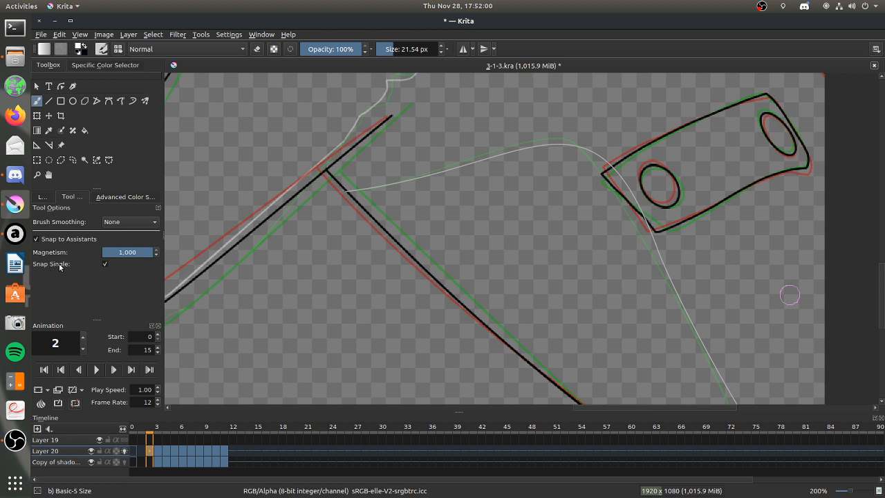
mouse_move(345, 191)
mouse_down()
mouse_move(571, 145)
mouse_move(655, 242)
mouse_move(728, 361)
mouse_move(742, 401)
mouse_up()
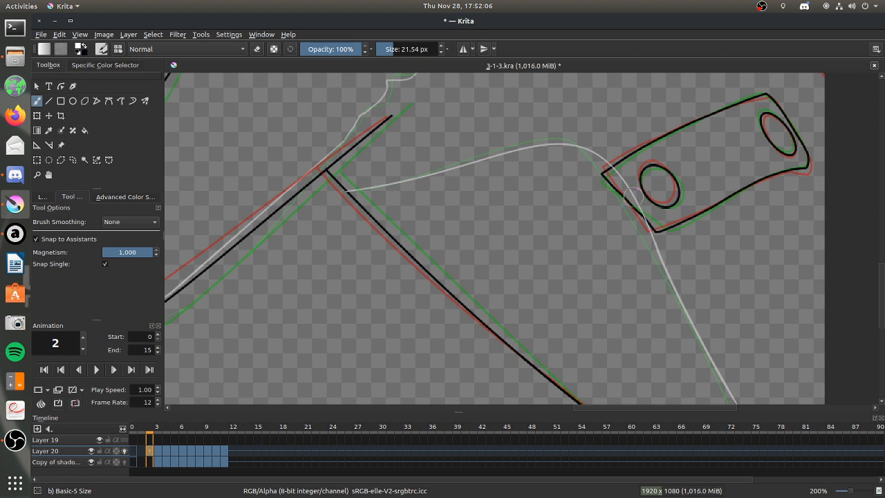
Remove both spline assistants from the lower torso.
scroll(872, 310, down, 3)
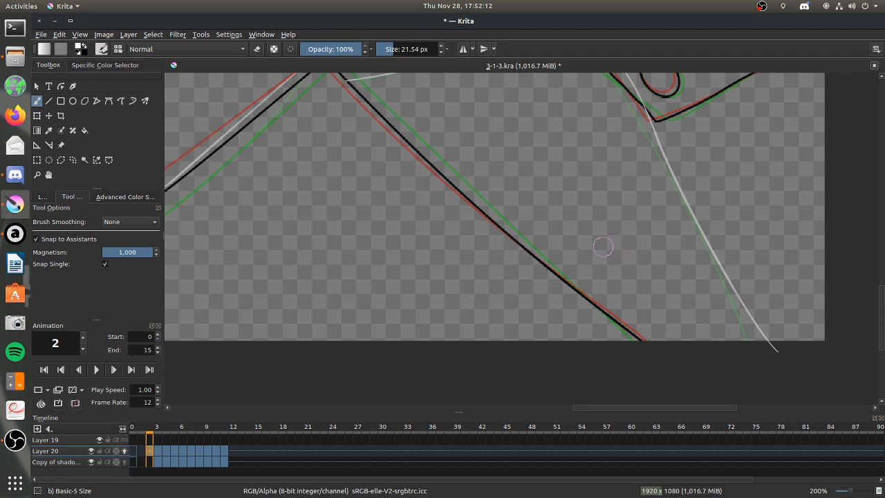
scroll(602, 245, down, 5)
scroll(594, 221, up, 2)
scroll(593, 179, down, 1)
scroll(591, 141, up, 1)
scroll(584, 175, up, 1)
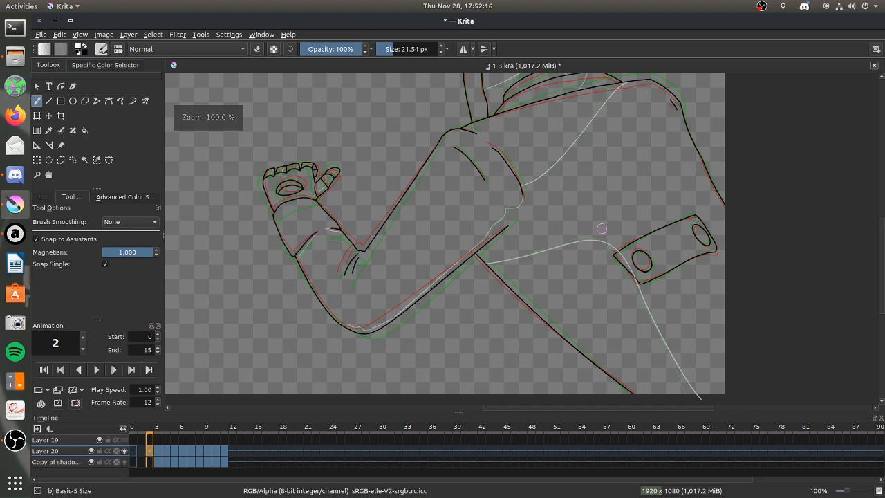
click(36, 144)
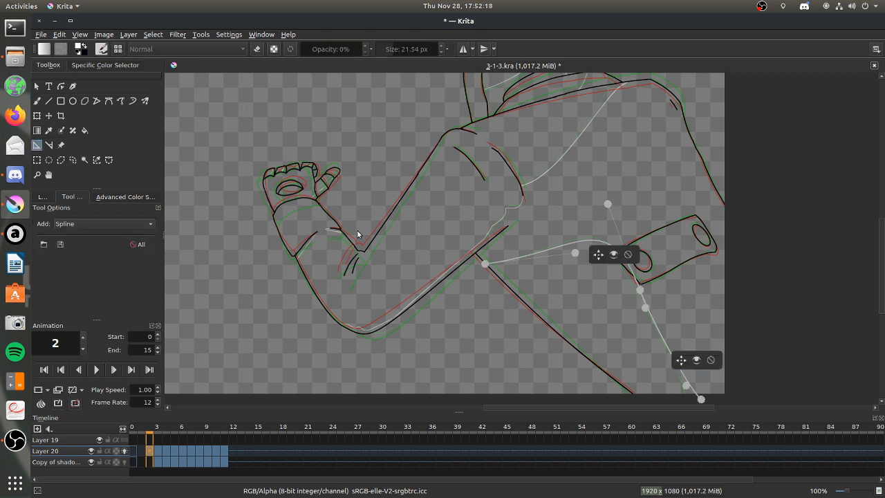
click(710, 359)
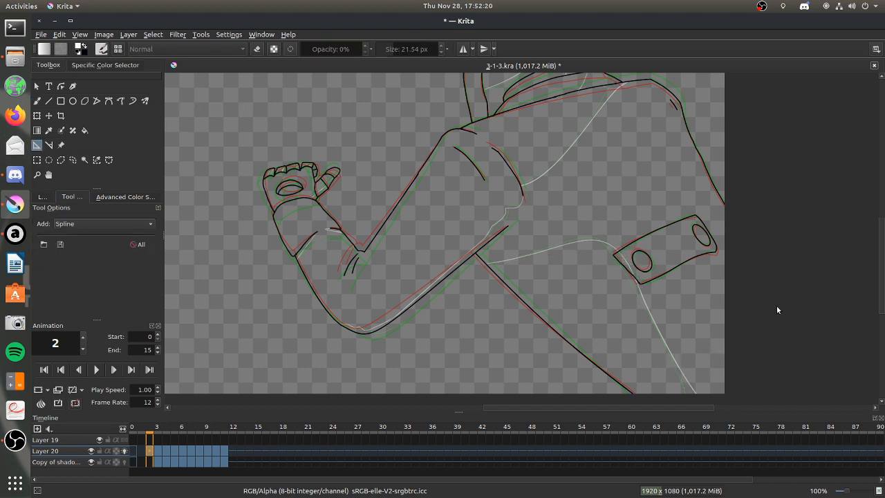
drag(881, 298, 867, 283)
With onion skins hidden, fill frame 2's torso shadow area, back strap and strap holes dark on the copied shadow layer.
key(b)
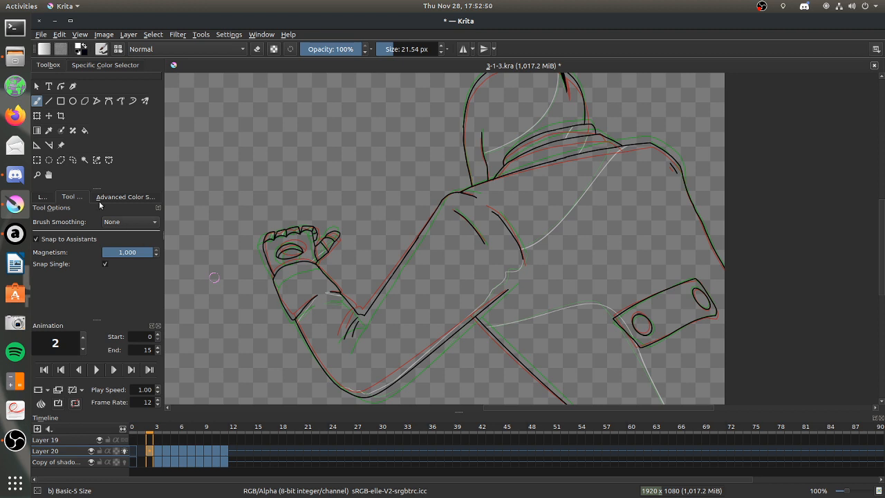
click(85, 130)
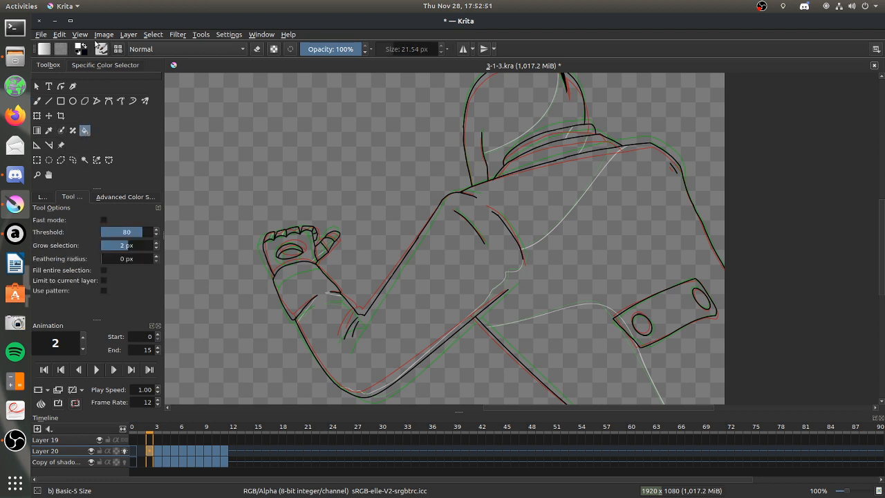
click(42, 196)
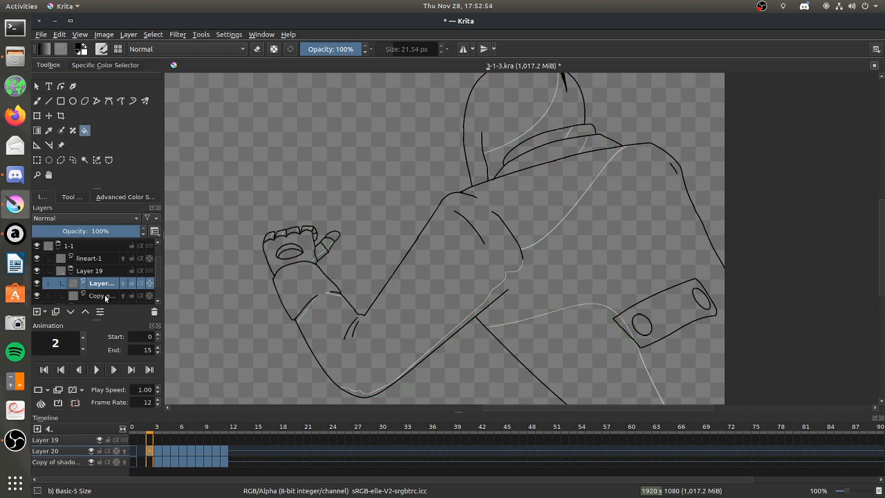
click(101, 295)
click(558, 288)
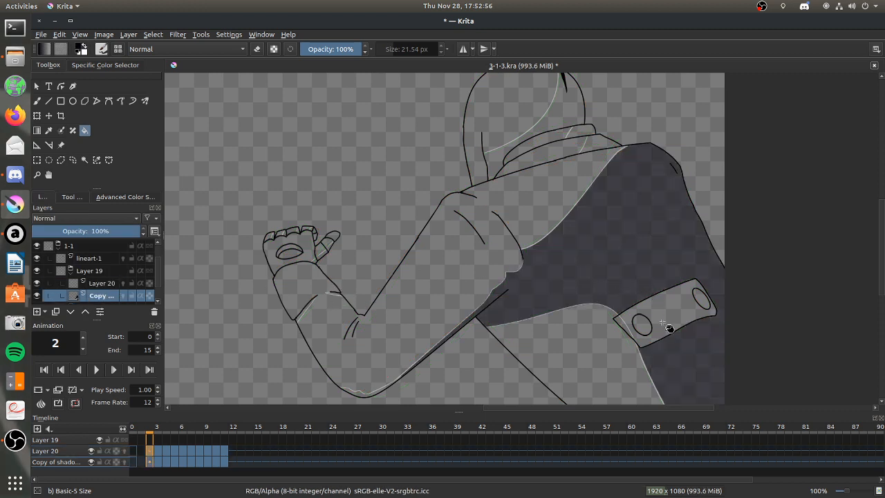
click(664, 330)
click(644, 326)
click(701, 299)
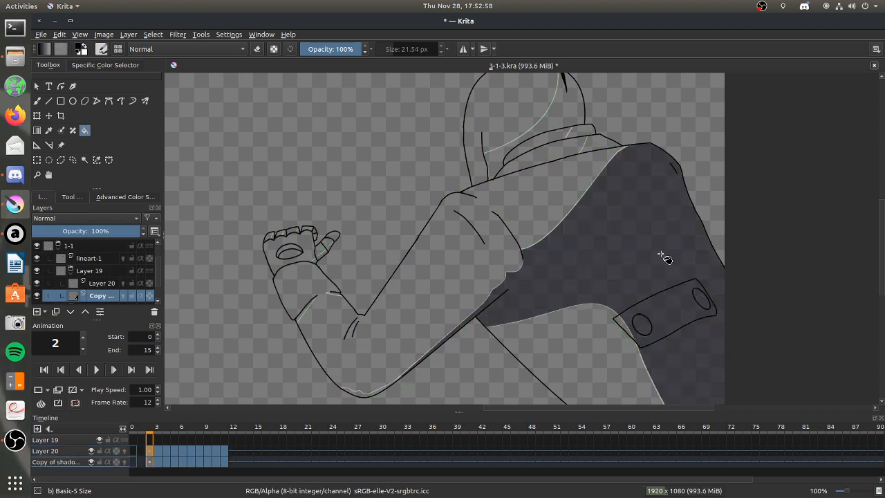
Fill the shadow areas of frame 2's hood and collar and the sleeve's bottom curve.
click(577, 122)
click(593, 138)
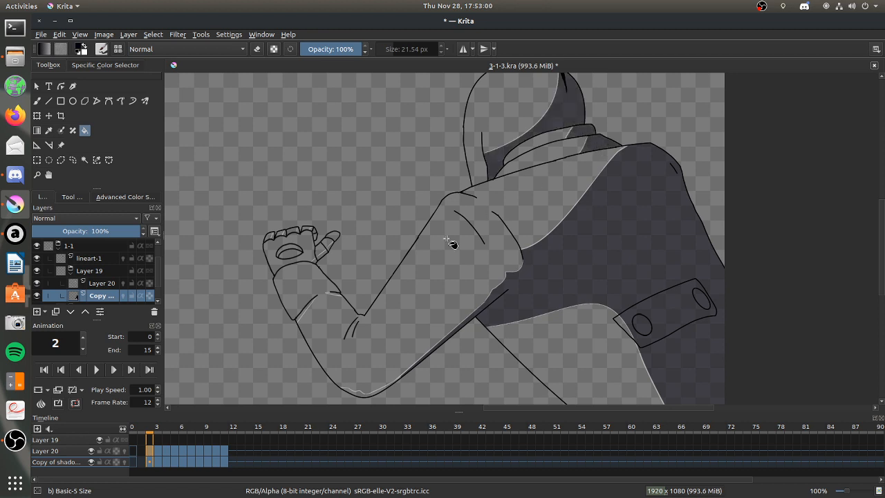
click(367, 396)
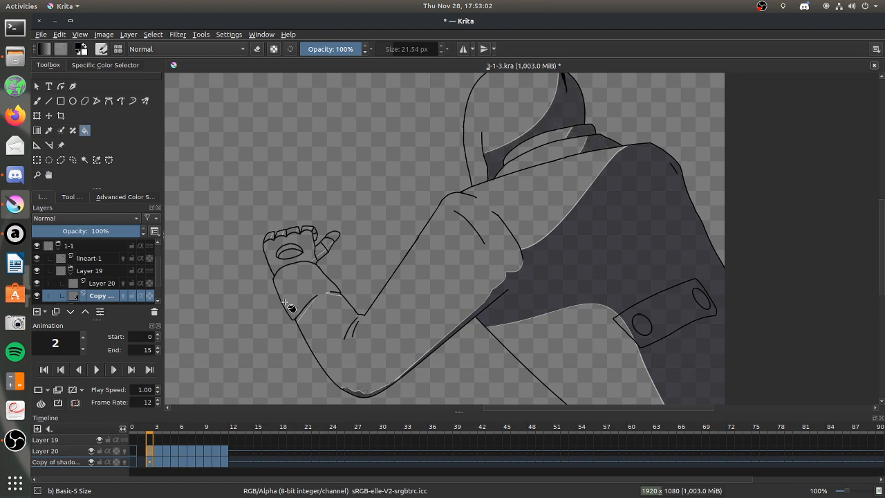
Touch up the narrow shadow strip along the sleeve's lower outline near its bottom curve with the brush.
drag(256, 260, 529, 419)
click(37, 101)
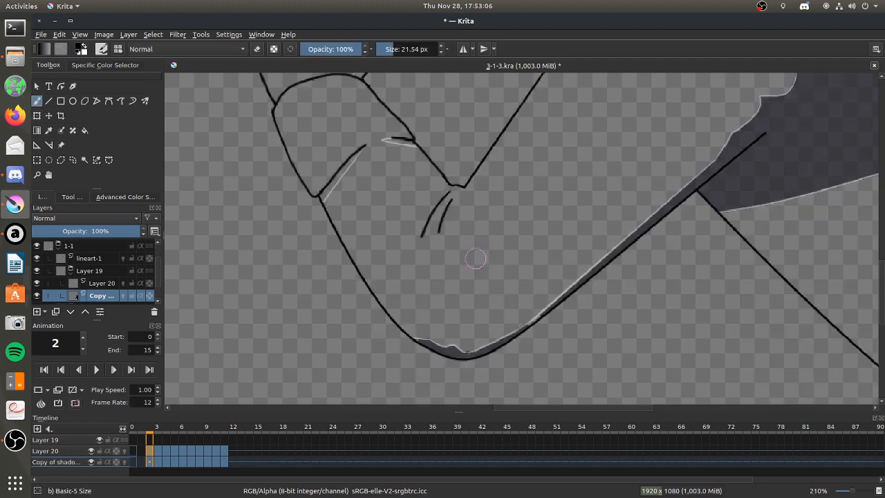
drag(521, 327, 530, 319)
drag(523, 326, 537, 316)
click(257, 49)
click(256, 51)
Fill the shadows of the diagonal sleeve fold and the short wrist fold below frame 2's raised hand.
click(85, 131)
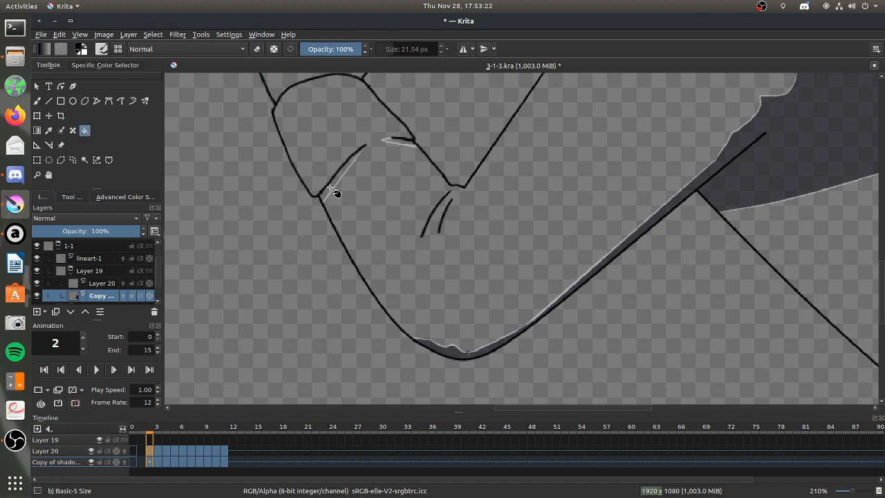
click(332, 188)
click(406, 143)
key(b)
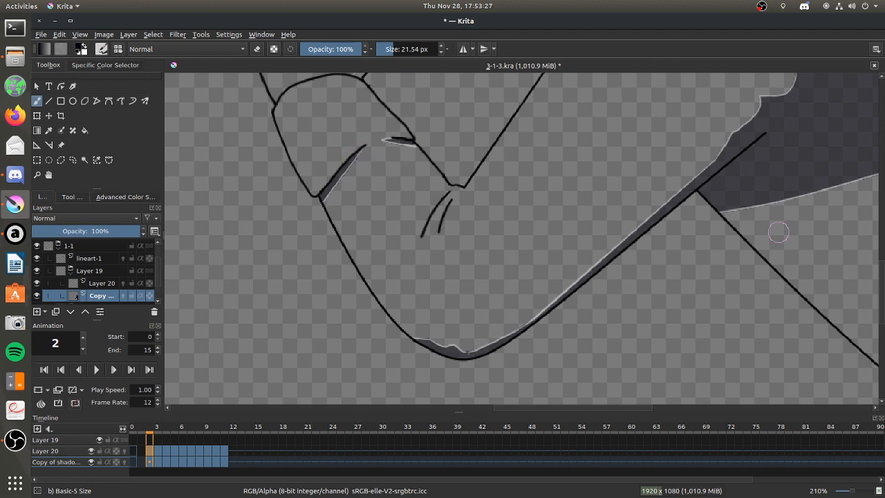
Fill the shadow areas on frame 2's finger side, thumb base and upper palm opening.
scroll(877, 279, up, 2)
scroll(880, 273, up, 5)
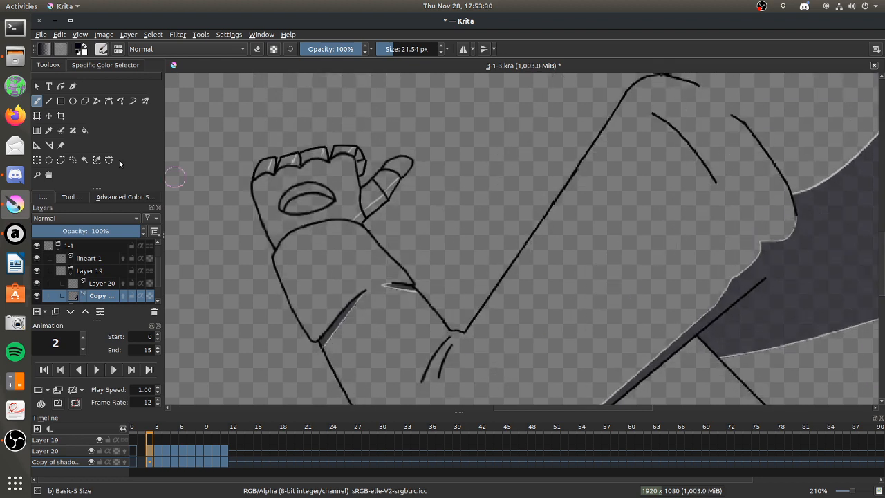
click(84, 130)
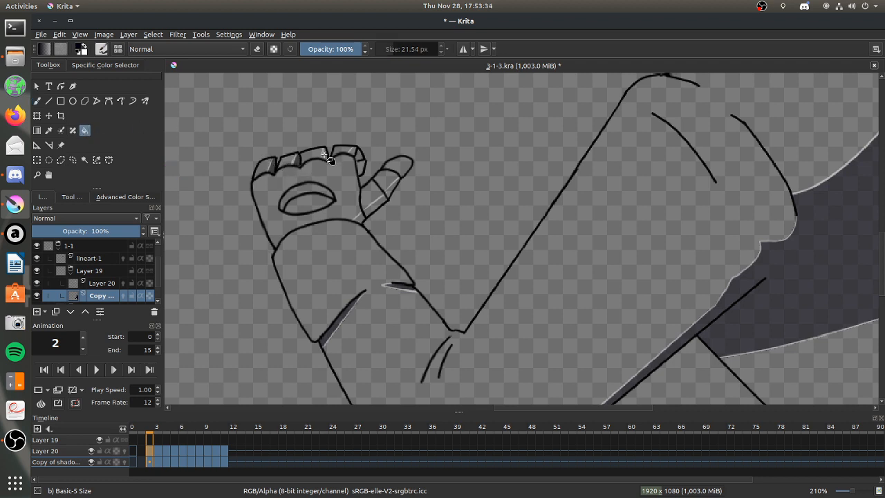
click(358, 159)
click(375, 206)
click(304, 191)
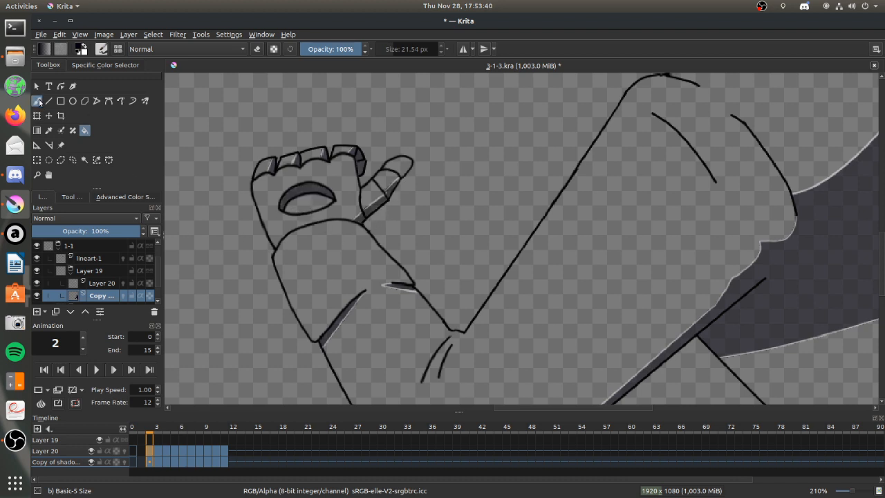
Remove the shadow layer's keyframes on frames 2, 3 and 4.
click(37, 101)
scroll(255, 277, down, 10)
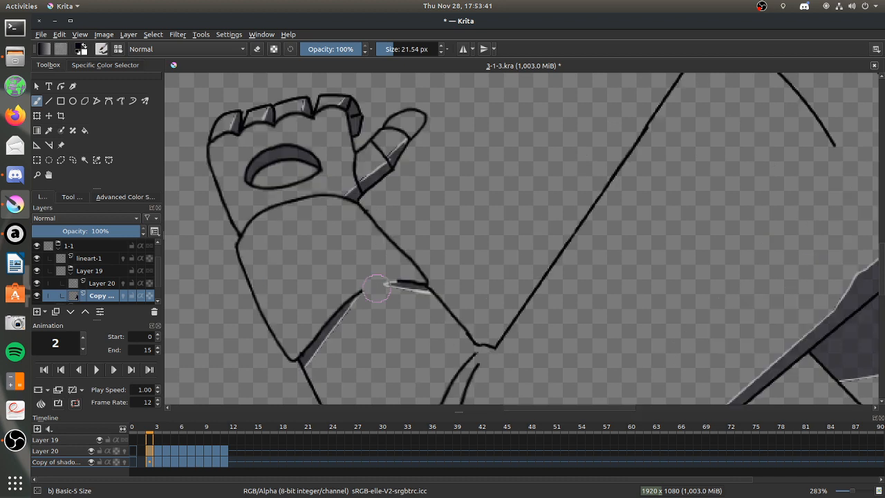
scroll(407, 291, up, 2)
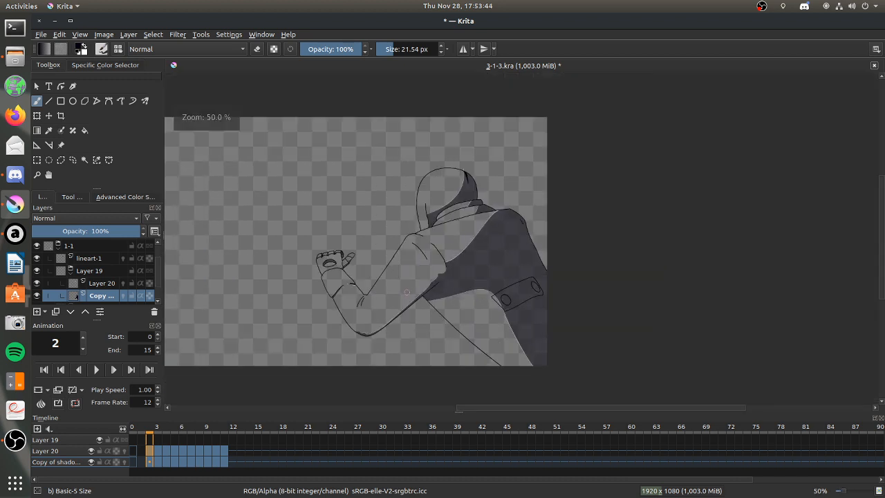
scroll(423, 286, up, 1)
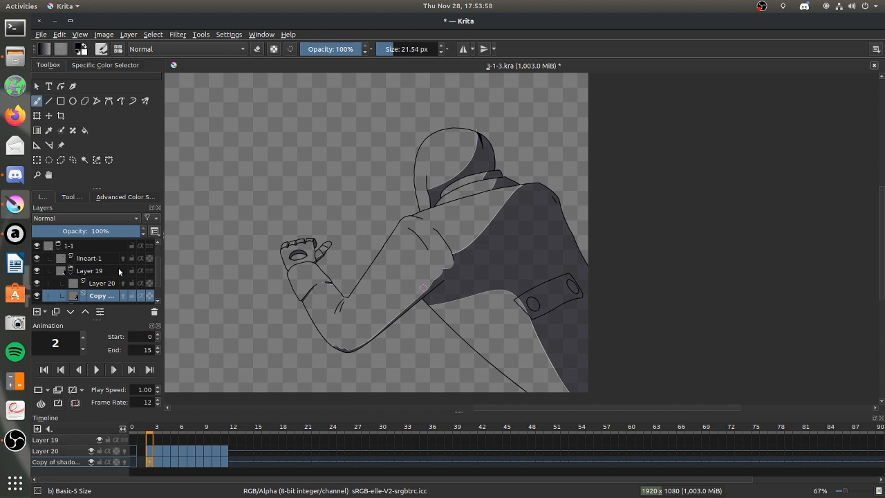
click(95, 369)
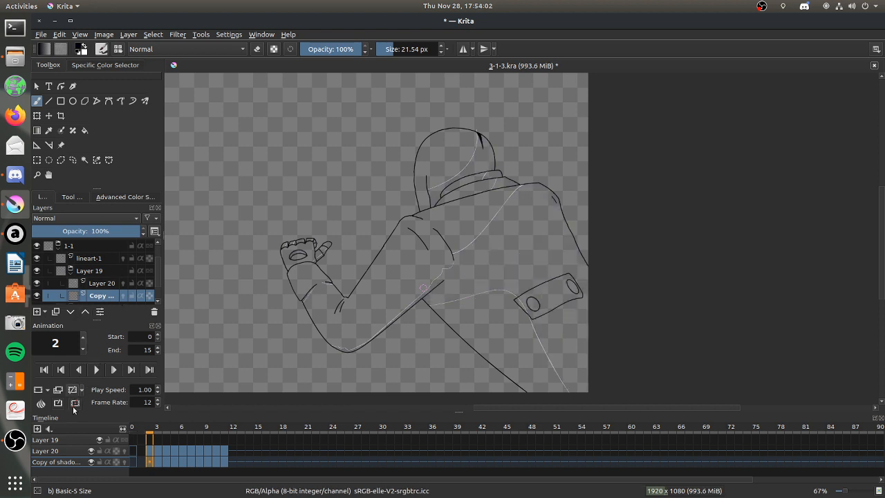
click(157, 461)
click(75, 389)
click(166, 460)
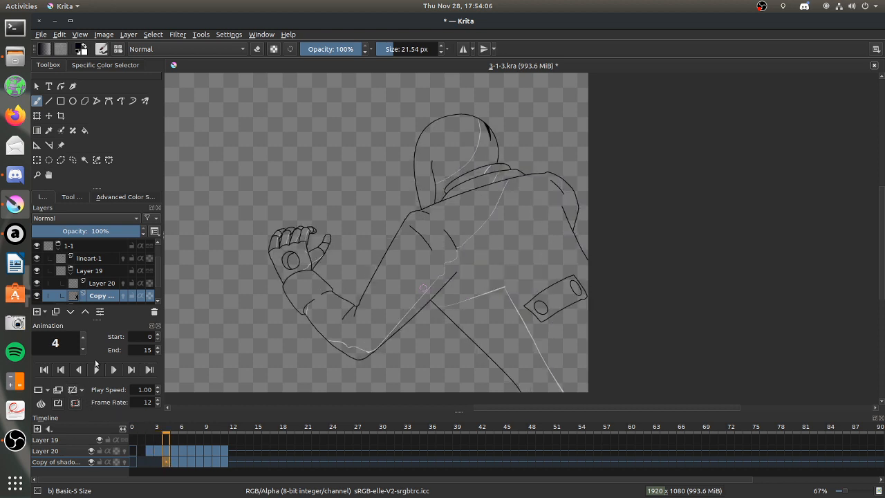
Play the animation through to review the shading on the frames after frame 4.
key(Right)
key(Right)
key(Left)
key(Right)
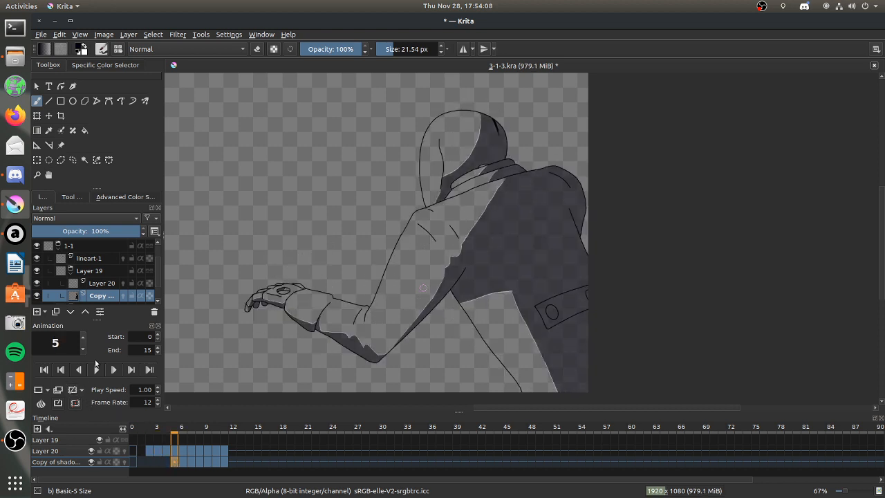
key(Left)
click(96, 363)
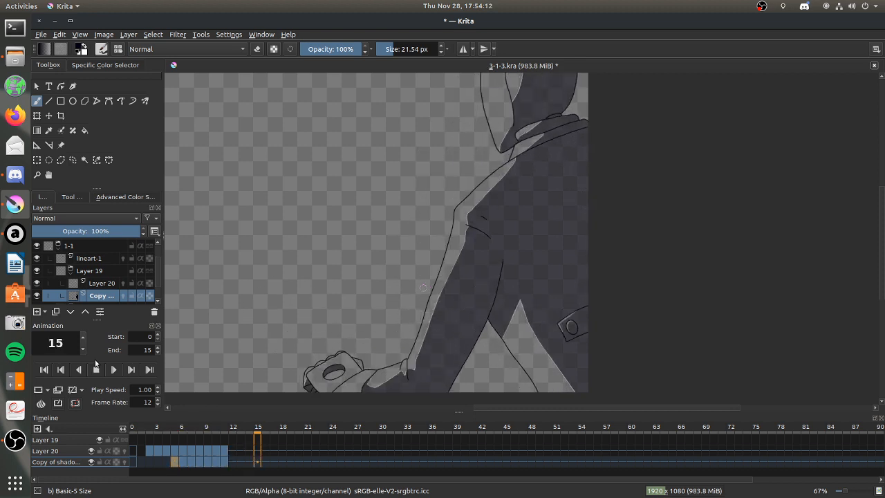
click(95, 363)
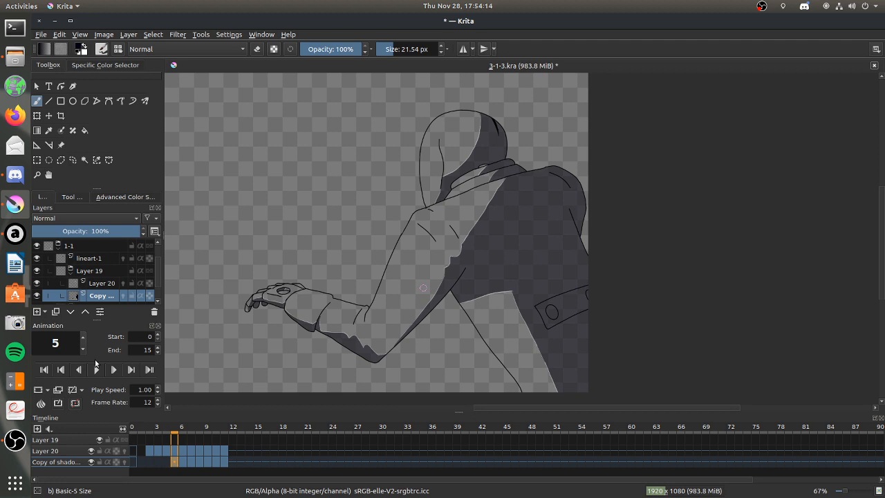
Remove the remaining keyframes of the shadow layer, from frame 5 through frame 11.
key(Right)
key(Right)
key(Left)
key(Left)
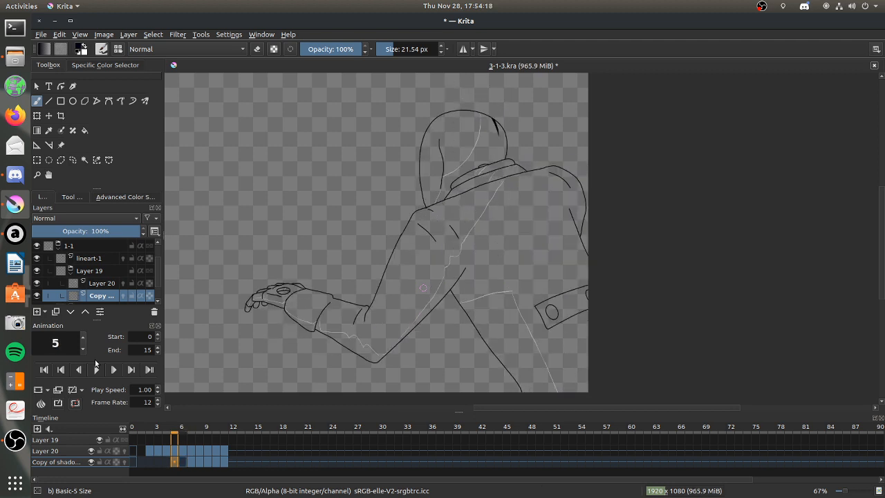
key(Right)
key(Right)
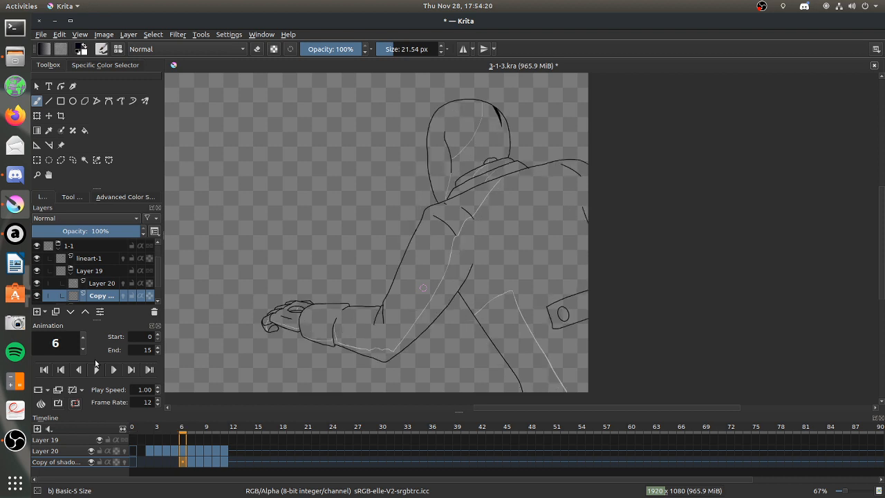
key(Right)
key(Right)
key(Right)
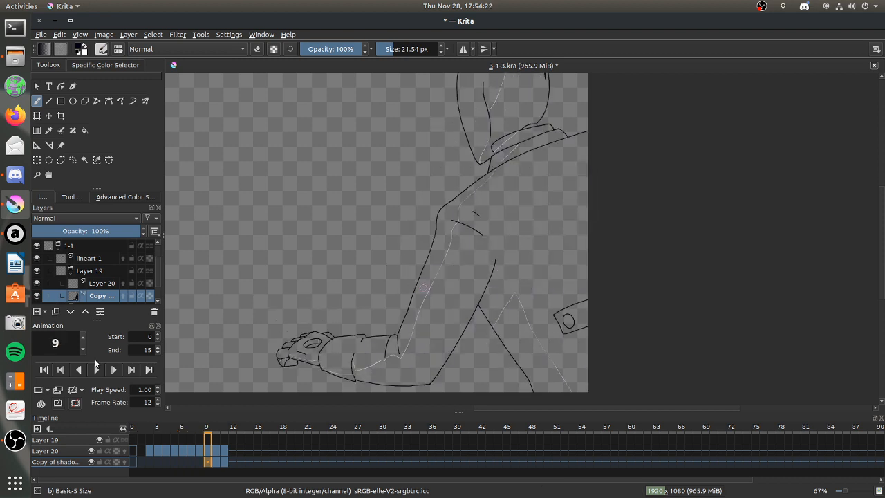
key(Right)
key(Left)
key(Left)
key(Left)
key(Left)
key(Left)
key(Left)
key(Left)
key(Left)
key(Left)
key(Left)
key(Left)
key(Right)
key(Right)
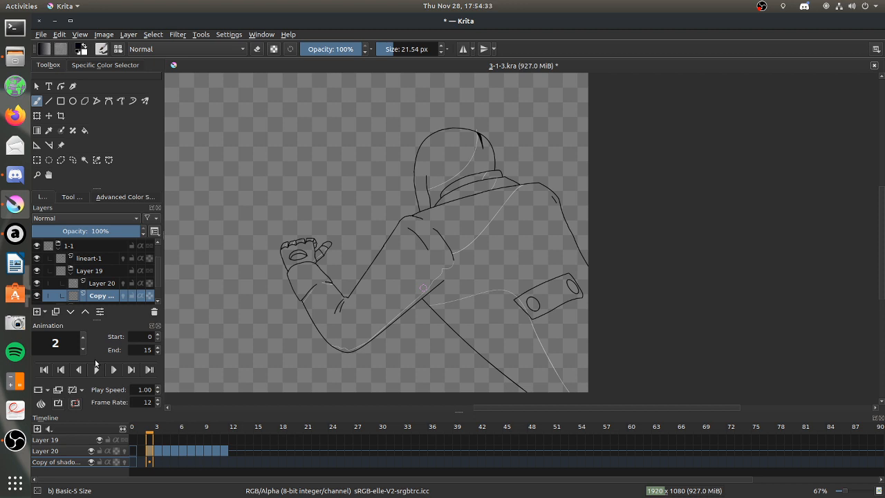
Remove Layer 20's light-edge keyframes on frames 2 and 3.
click(100, 285)
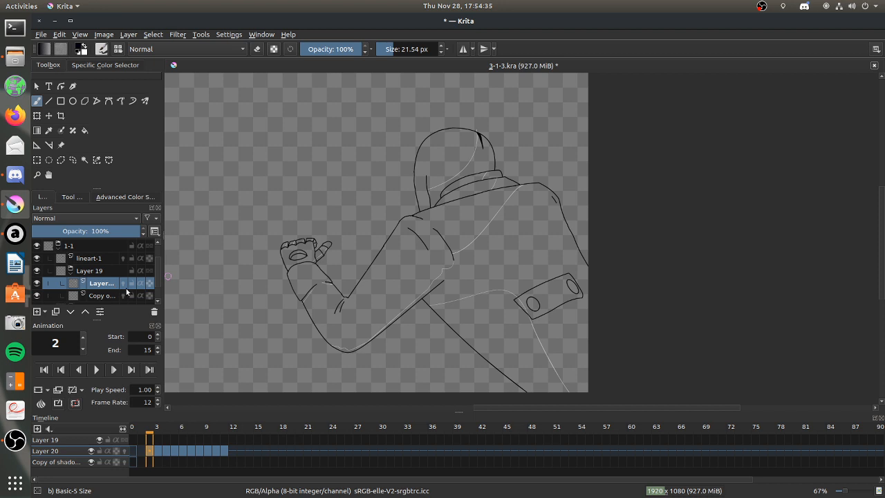
click(166, 450)
click(176, 453)
click(184, 452)
click(175, 452)
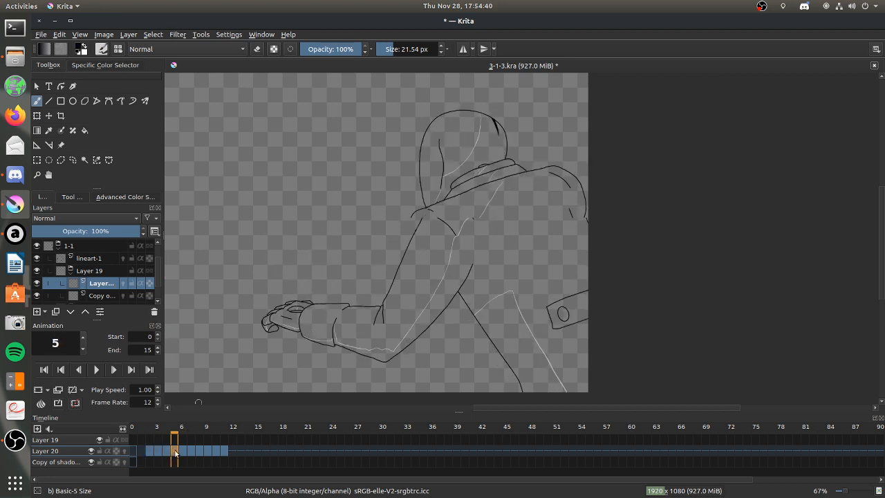
click(166, 452)
click(160, 454)
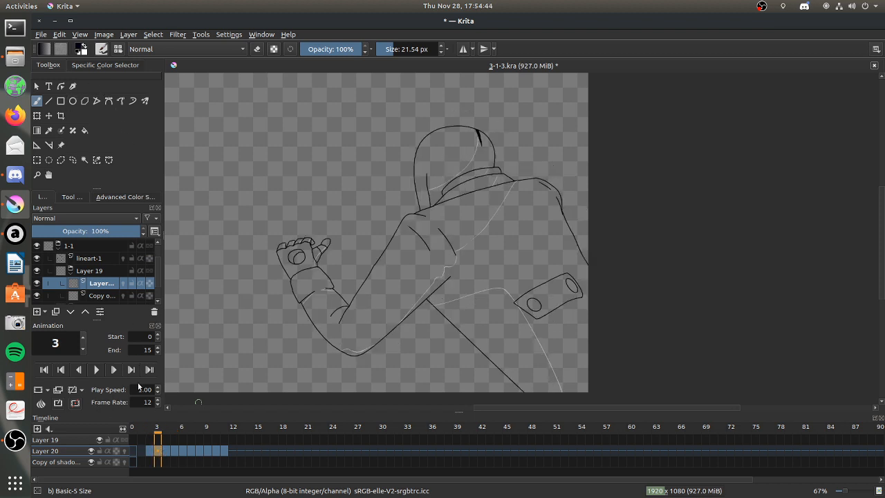
key(Left)
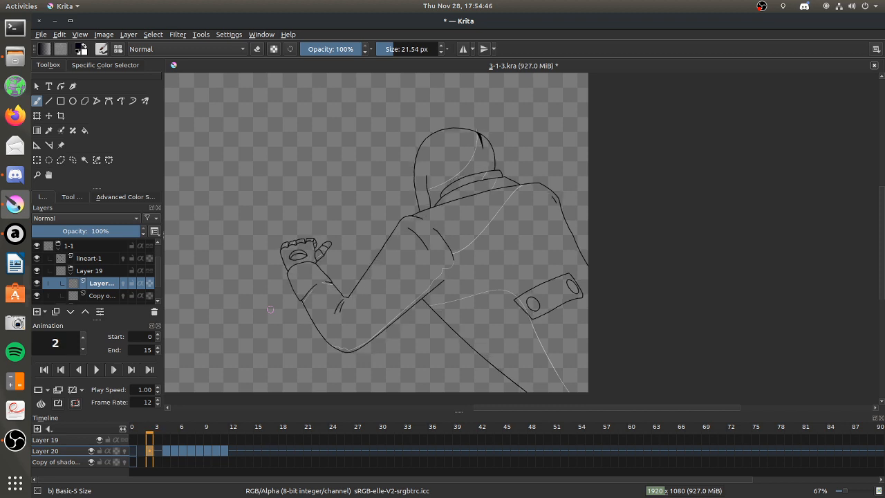
key(Right)
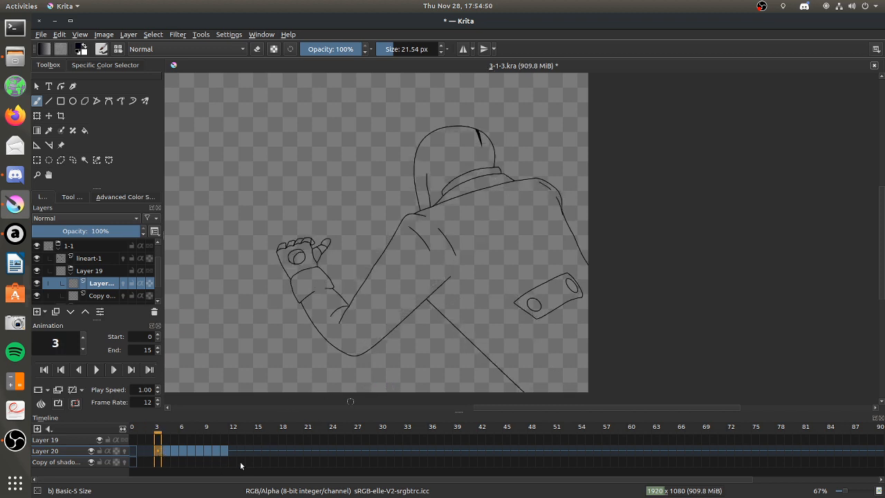
Go to frame 0 on Layer 20 and swap the foreground and background colours for painting the light areas.
drag(678, 408, 612, 408)
drag(881, 246, 872, 240)
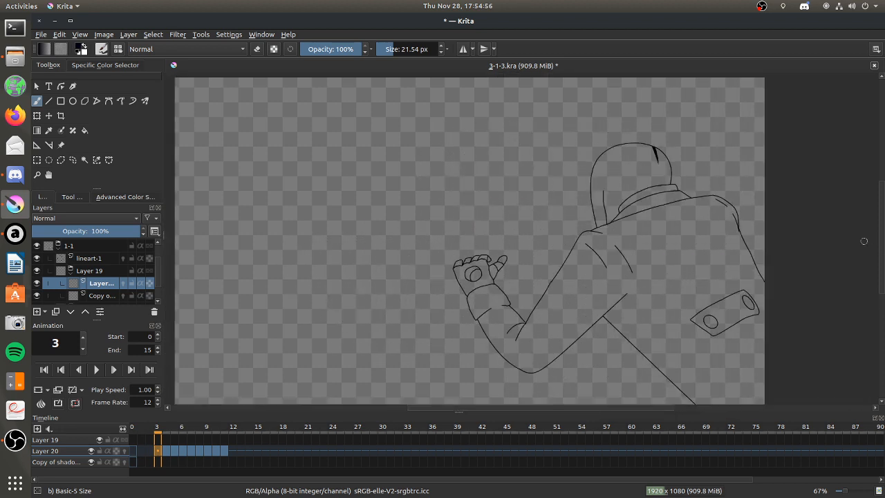
click(134, 450)
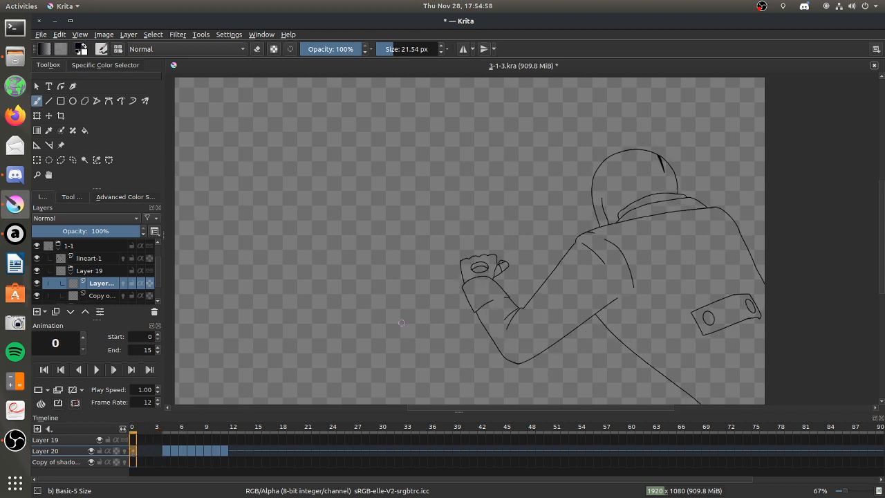
click(85, 47)
click(37, 174)
drag(410, 122, 783, 406)
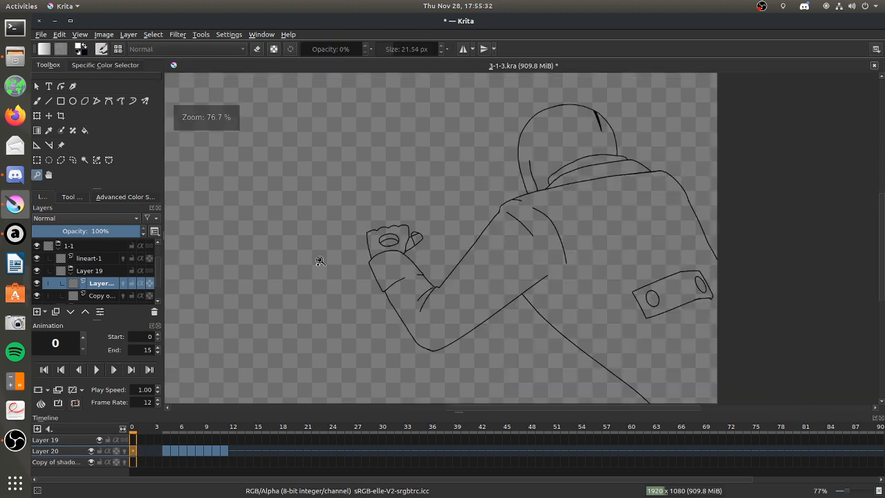
Change the freehand brush's smoothing mode and enlarge the brush to about 41 px.
click(38, 101)
click(72, 197)
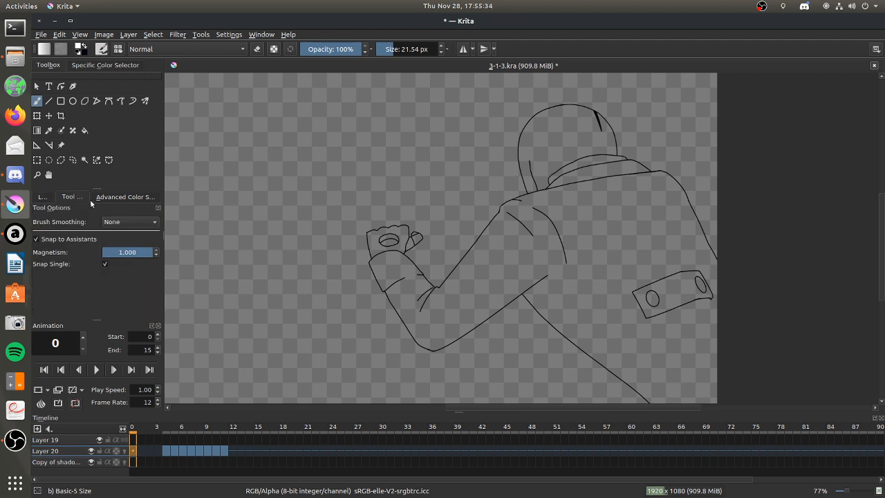
click(121, 225)
click(129, 244)
click(38, 289)
click(43, 197)
click(397, 49)
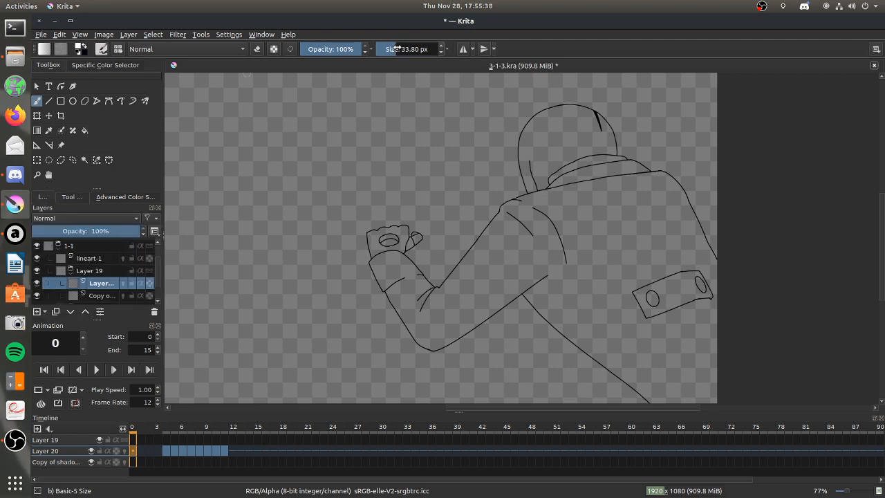
Paint the lit areas of frame 0's hood, collar and upper sleeve, and cover the raised hand and forearm with a brush of about 117 px.
mouse_move(575, 103)
mouse_down()
mouse_move(531, 136)
mouse_move(545, 115)
mouse_move(538, 119)
mouse_move(527, 174)
mouse_move(554, 117)
mouse_move(586, 91)
mouse_move(529, 198)
mouse_move(586, 161)
mouse_move(530, 215)
mouse_move(609, 185)
mouse_move(505, 223)
mouse_move(512, 219)
mouse_move(488, 247)
mouse_move(541, 208)
mouse_move(523, 253)
mouse_move(568, 221)
mouse_move(518, 246)
mouse_move(418, 345)
mouse_move(425, 313)
mouse_move(503, 233)
mouse_move(512, 202)
mouse_up()
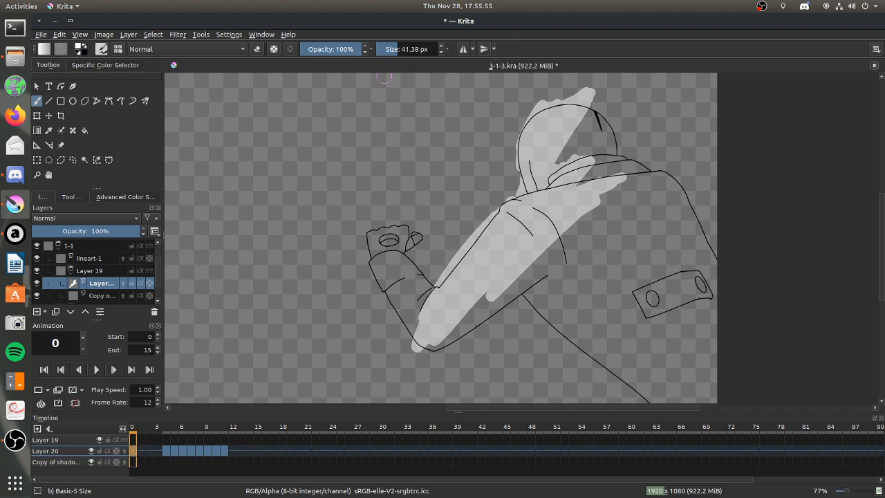
click(406, 49)
drag(377, 239, 416, 238)
mouse_move(396, 275)
mouse_down()
mouse_move(399, 293)
mouse_move(418, 291)
mouse_move(427, 300)
mouse_up()
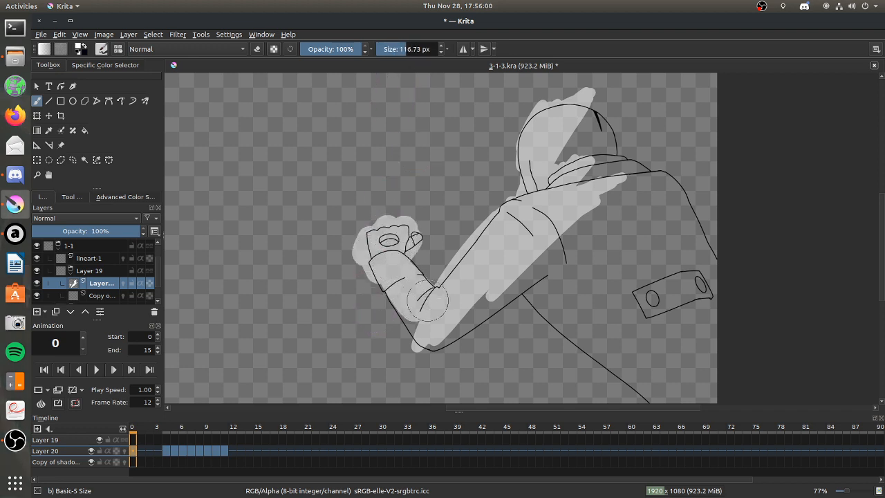
Erase the excess light paint along the elbow's lower edge and extend the paint over the forearm's outer side.
click(257, 49)
mouse_move(399, 284)
mouse_down()
mouse_move(376, 282)
mouse_move(419, 342)
mouse_move(433, 360)
mouse_up()
click(256, 49)
mouse_move(388, 289)
mouse_down()
mouse_move(366, 279)
mouse_move(409, 319)
mouse_up()
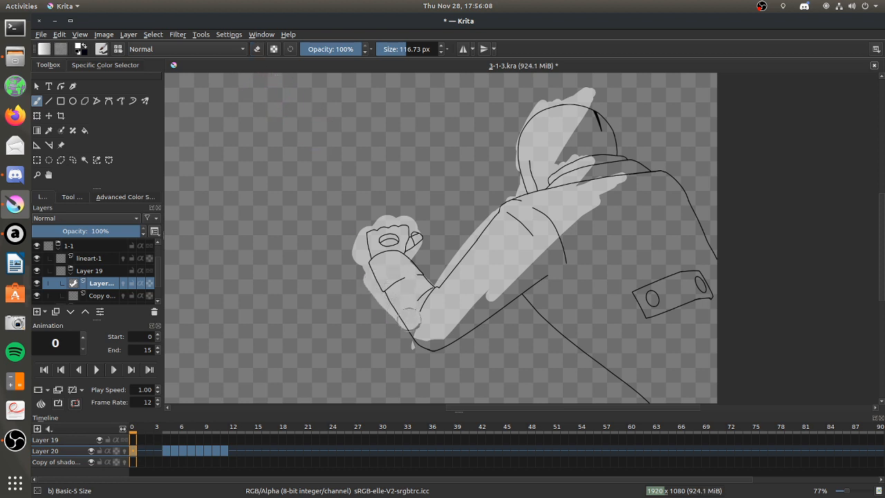
Carve shadow gaps into the light paint along the sleeve folds, hood and collar edges with an eraser of about 50 px.
click(256, 49)
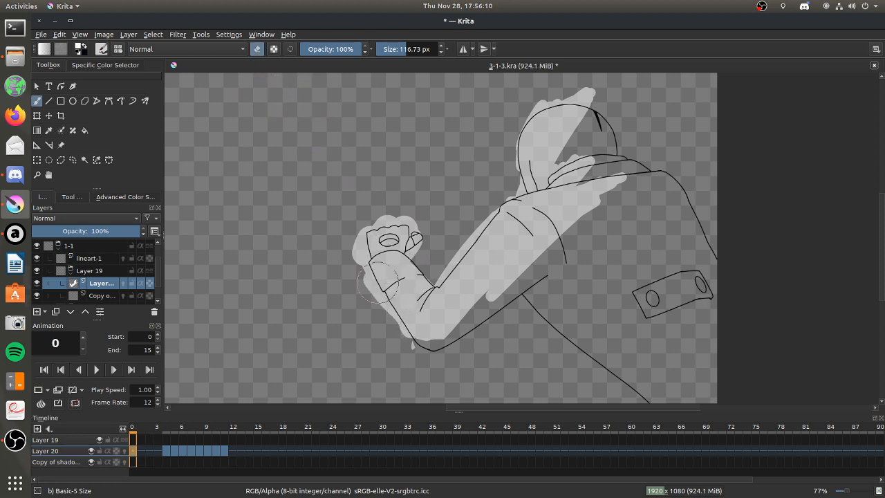
drag(398, 285, 381, 304)
click(399, 49)
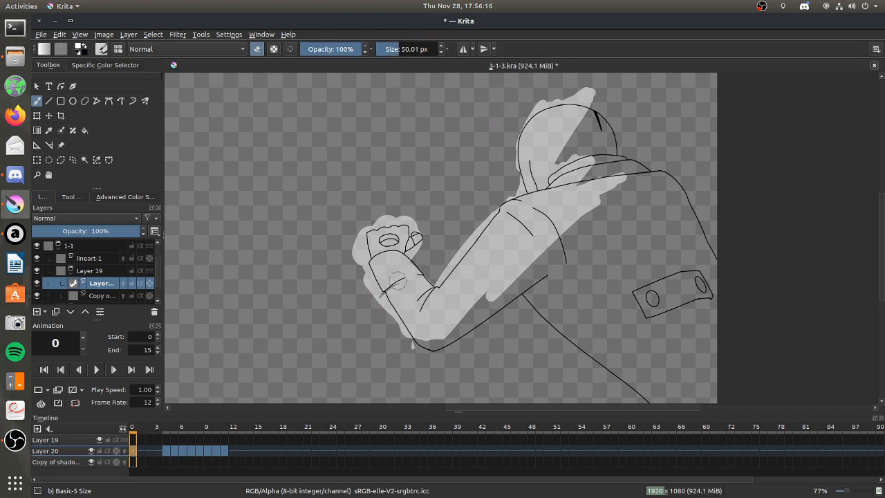
drag(403, 279, 380, 302)
drag(516, 220, 531, 235)
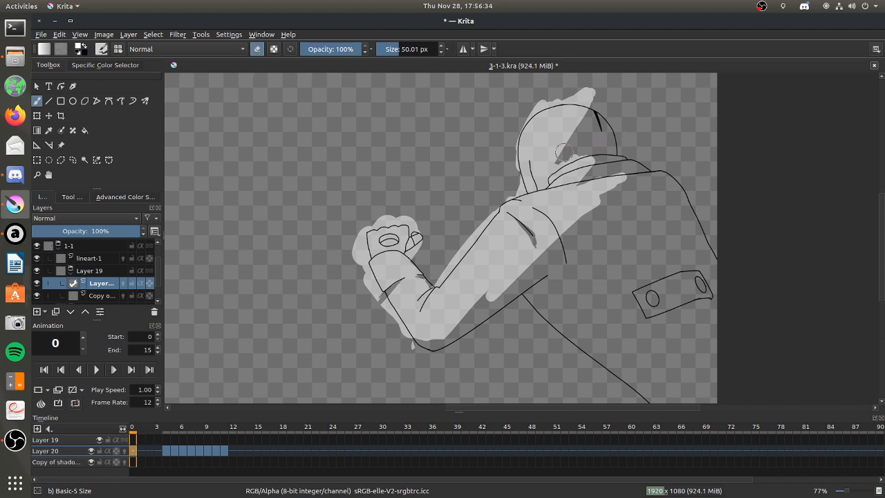
drag(552, 173, 571, 127)
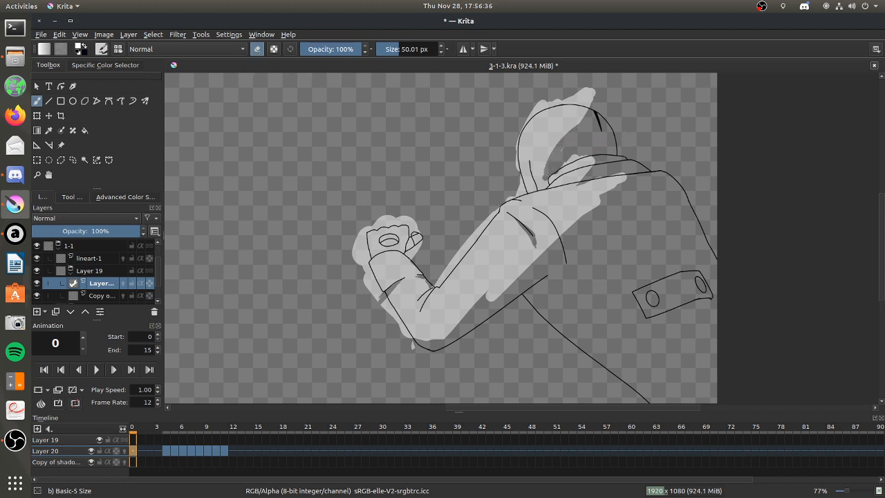
drag(555, 167, 582, 153)
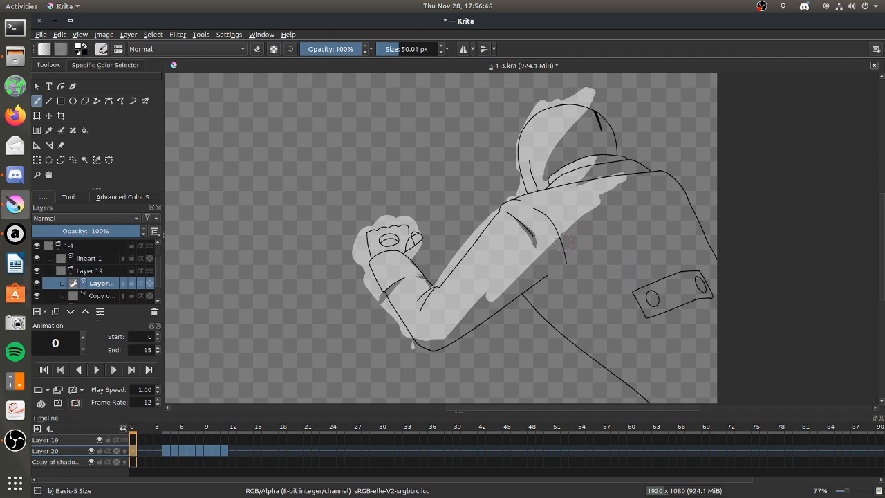
Paint light over frame 0's back, lower torso and the strap area with a brush of about 117 px.
drag(557, 253, 658, 296)
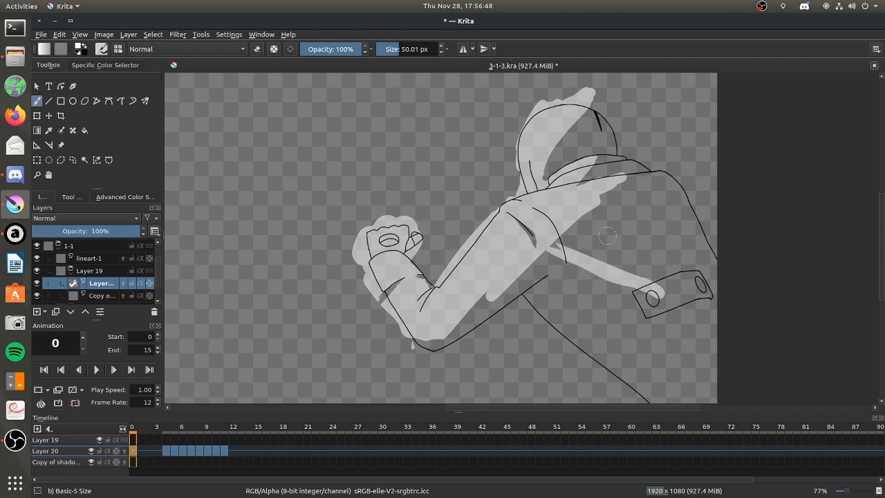
drag(399, 49, 406, 49)
mouse_move(567, 225)
mouse_down()
mouse_move(594, 239)
mouse_move(554, 236)
mouse_move(591, 244)
mouse_move(592, 216)
mouse_move(641, 196)
mouse_move(582, 203)
mouse_move(673, 184)
mouse_move(604, 207)
mouse_move(666, 264)
mouse_move(633, 276)
mouse_move(581, 244)
mouse_move(696, 373)
mouse_move(577, 249)
mouse_move(753, 386)
mouse_move(578, 271)
mouse_move(706, 392)
mouse_up()
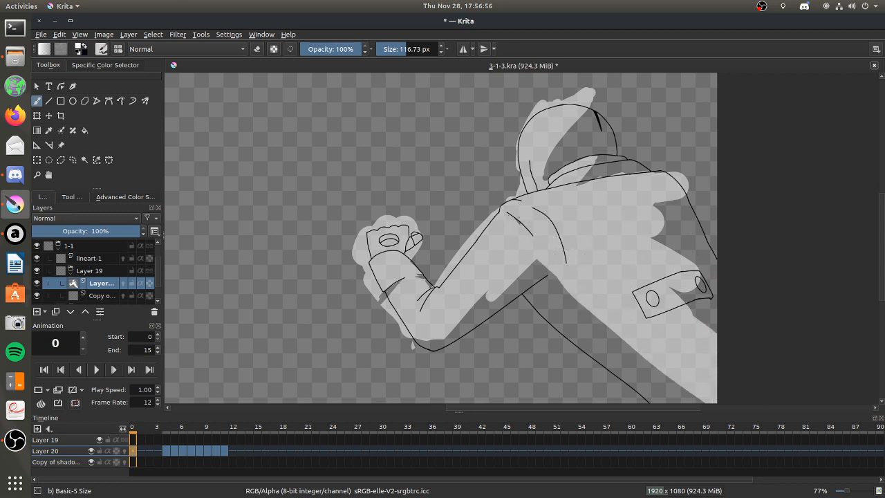
key(ctrl+z)
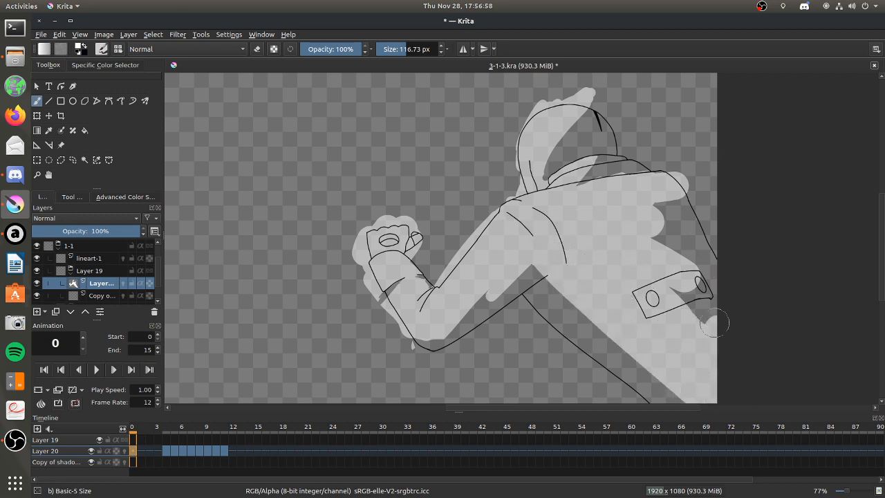
mouse_move(698, 309)
mouse_down()
mouse_move(647, 212)
mouse_move(705, 287)
mouse_up()
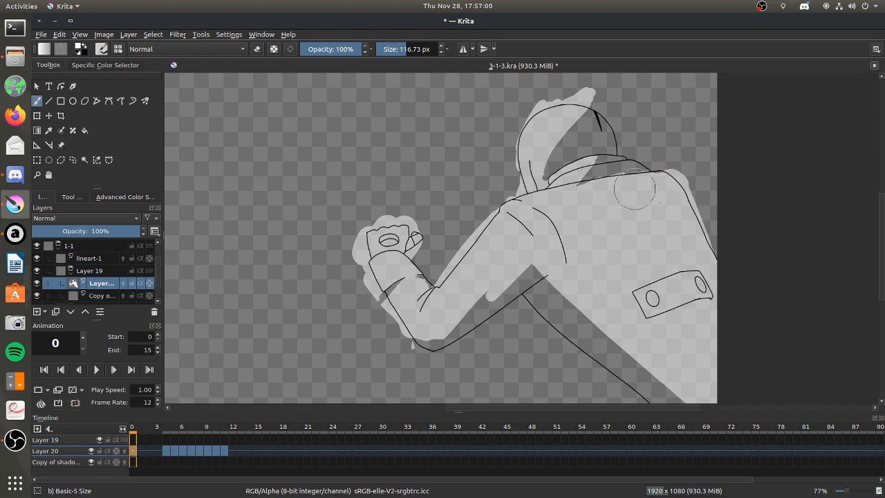
Erase light paint under the armpit, along the torso's lower edge and beneath the back strap on frame 0 with an eraser of about 117 px.
click(257, 49)
drag(548, 271, 561, 297)
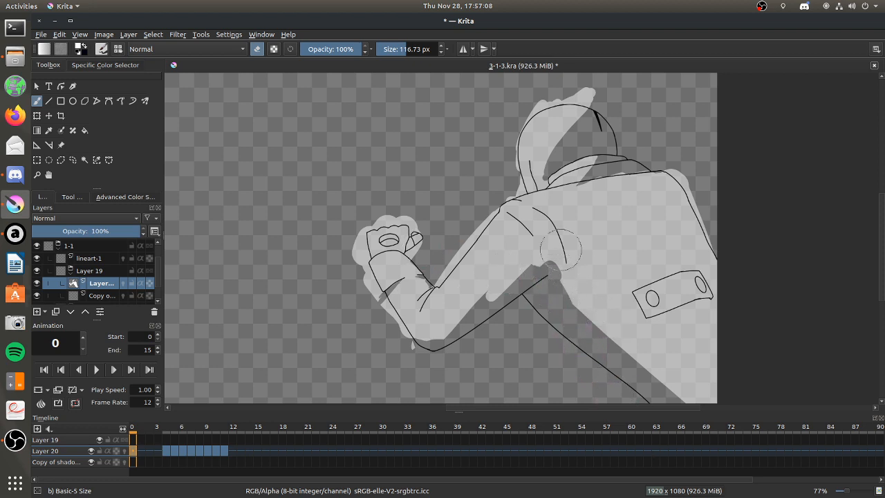
click(258, 48)
drag(653, 316, 701, 305)
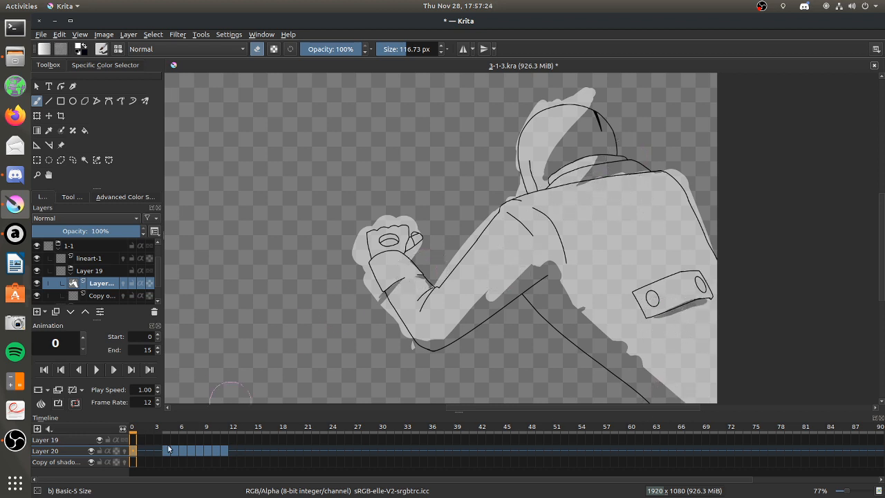
Step through frames 0 to 7 to compare frame 0's light paint with the line art and shadow outlines, returning to frame 0.
click(144, 452)
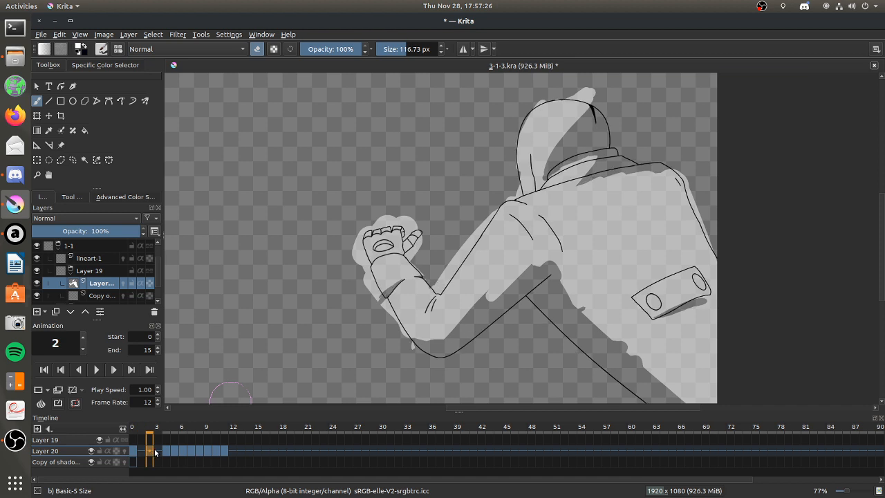
click(158, 452)
click(167, 452)
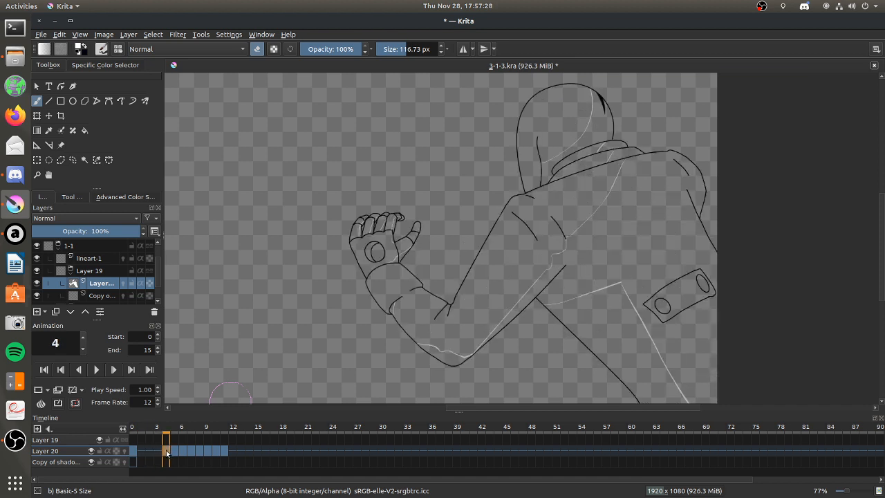
click(159, 452)
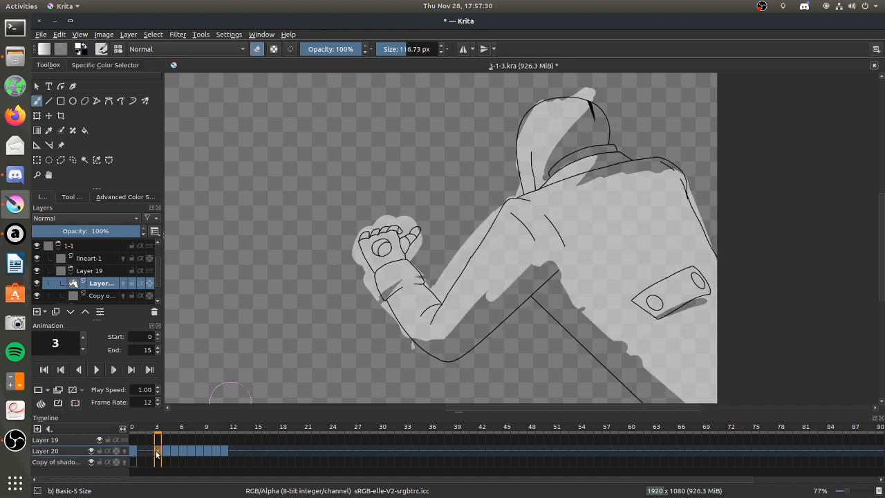
click(163, 450)
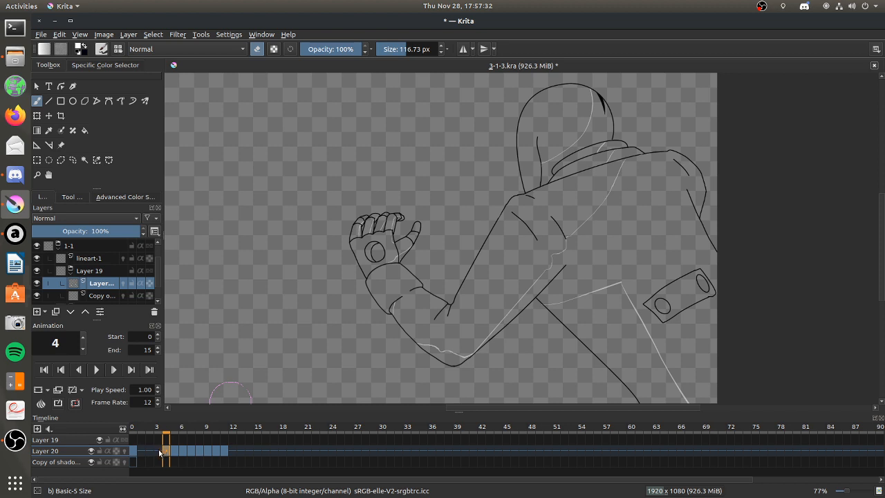
click(173, 451)
click(184, 450)
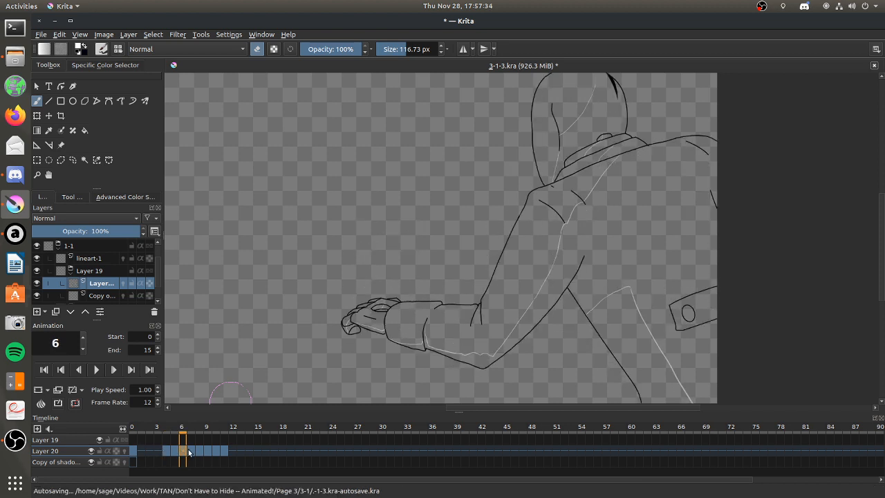
click(191, 451)
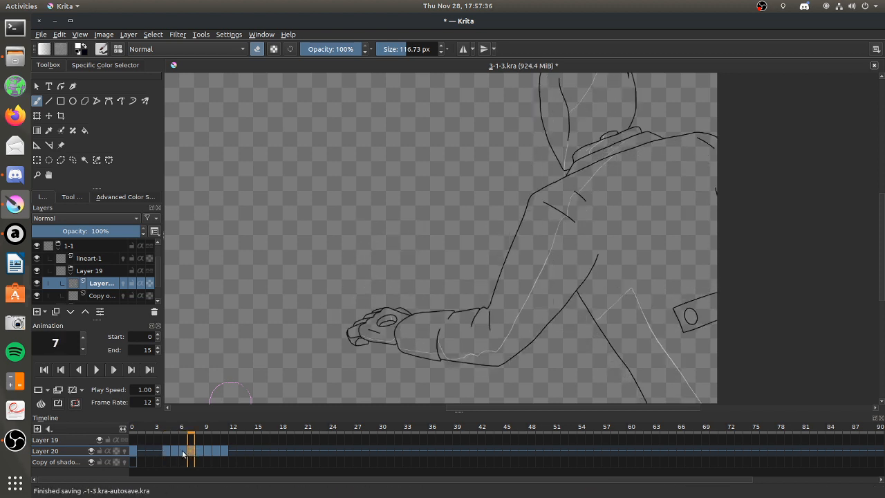
click(173, 451)
click(133, 451)
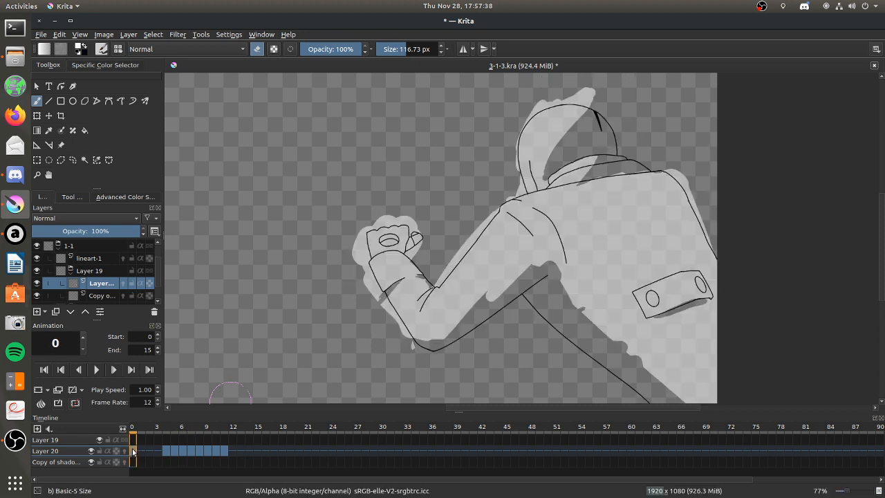
drag(142, 453, 181, 450)
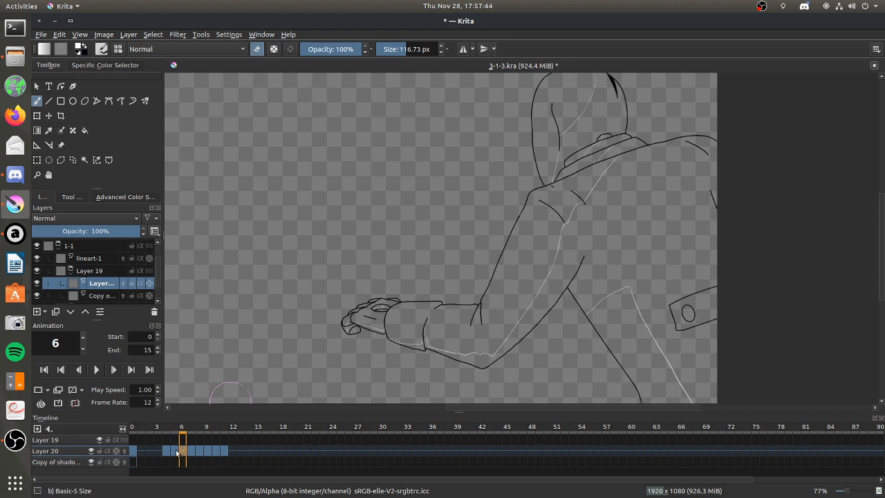
click(137, 450)
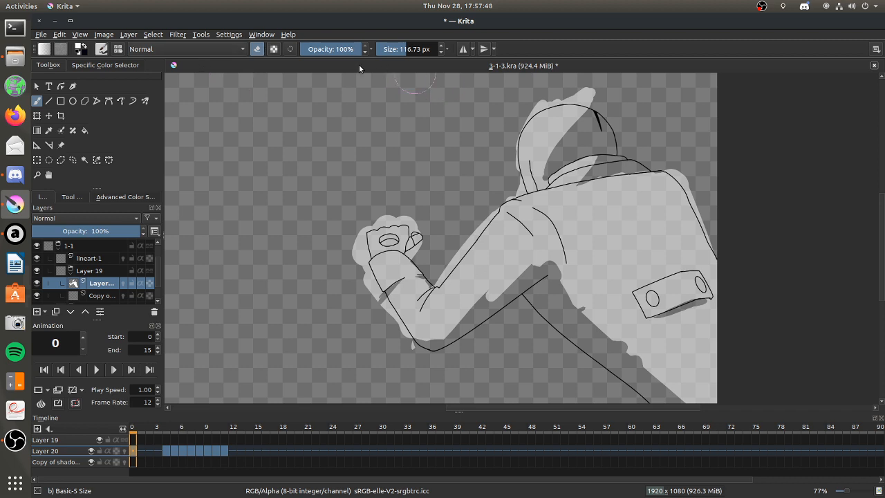
Erase the light paint from the outer side of frame 0's back, and repaint light around the strap and lower torso.
mouse_move(624, 141)
mouse_down()
mouse_move(626, 327)
mouse_move(674, 130)
mouse_move(691, 400)
mouse_move(698, 255)
mouse_move(715, 197)
mouse_move(725, 385)
mouse_up()
click(258, 49)
mouse_move(634, 177)
mouse_down()
mouse_move(598, 190)
mouse_move(660, 175)
mouse_move(597, 217)
mouse_move(602, 247)
mouse_move(658, 187)
mouse_move(641, 208)
mouse_move(616, 327)
mouse_move(627, 275)
mouse_move(619, 328)
mouse_move(660, 285)
mouse_move(618, 306)
mouse_move(680, 273)
mouse_move(640, 292)
mouse_move(681, 275)
mouse_move(655, 293)
mouse_move(685, 289)
mouse_move(621, 335)
mouse_move(679, 367)
mouse_move(628, 310)
mouse_move(670, 342)
mouse_move(688, 361)
mouse_move(708, 392)
mouse_up()
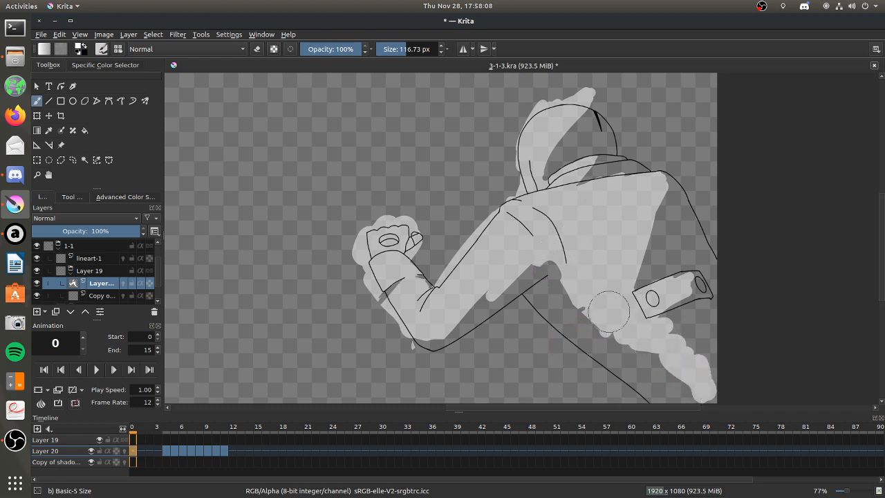
drag(615, 281, 620, 302)
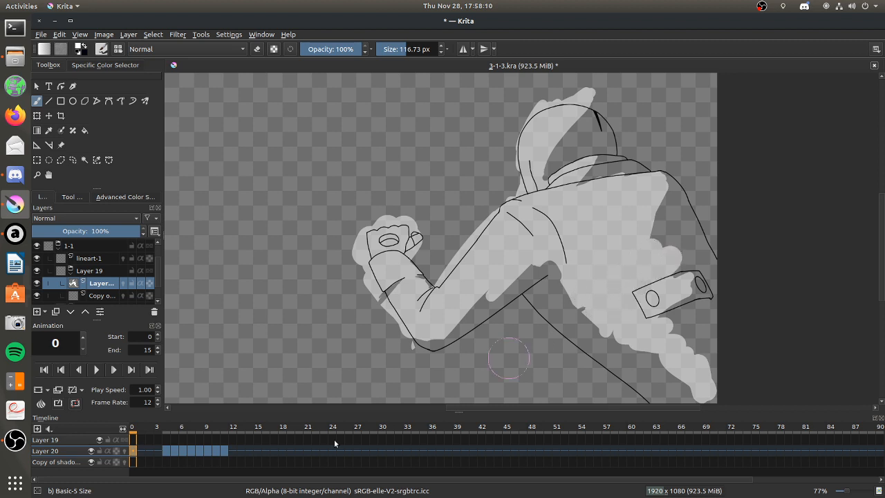
Review the shadow outlines on frames 4 to 11 of Layer 20 and return to frame 0.
click(167, 452)
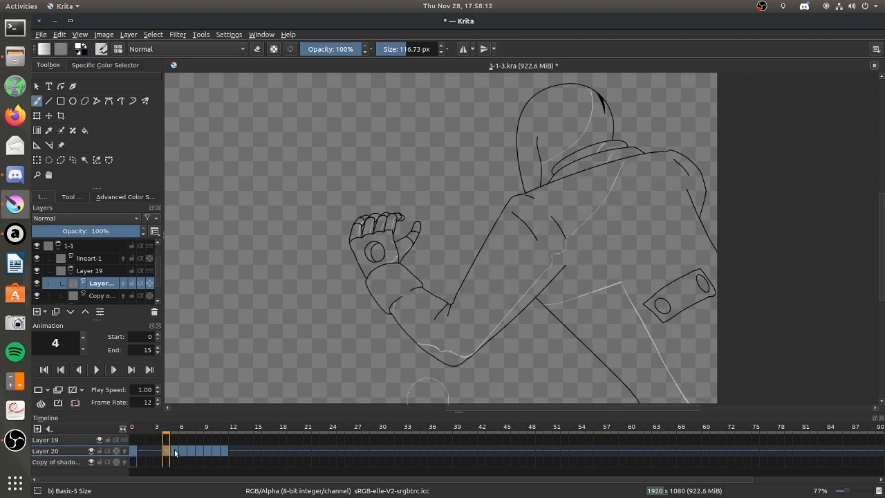
drag(176, 452, 215, 450)
click(224, 450)
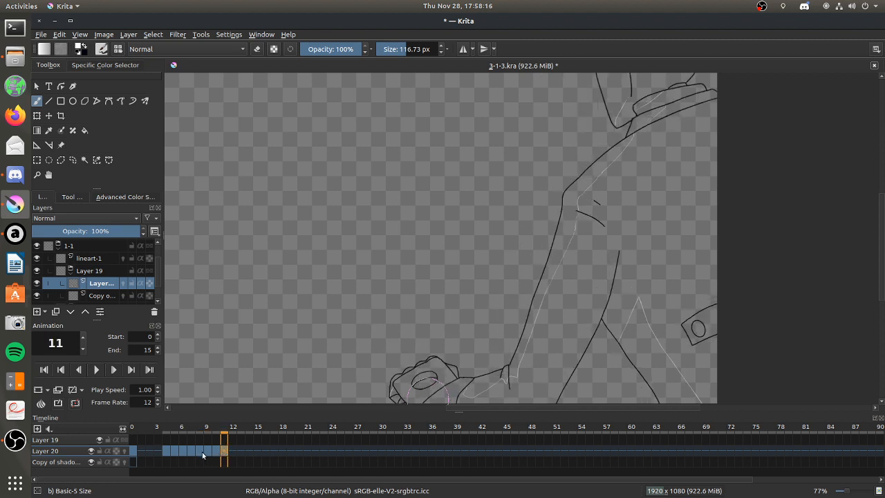
click(136, 453)
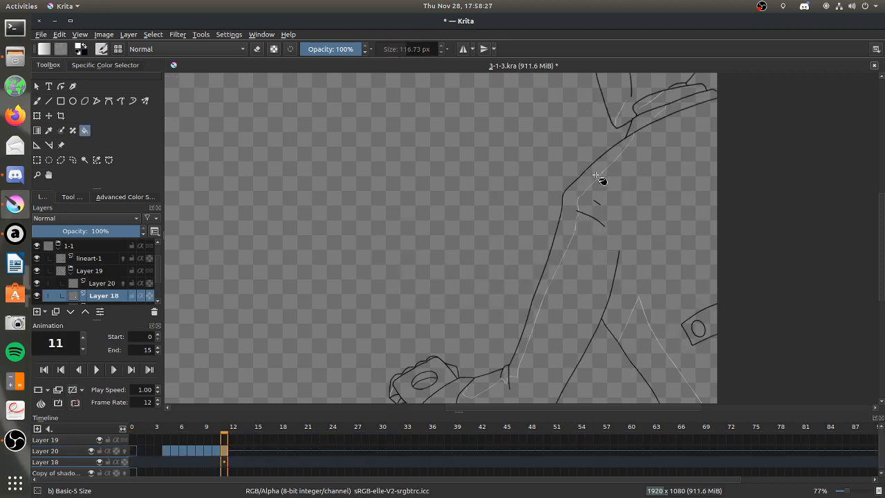
Try filling the lit areas of frame 11's hood, collar, forearm, hand and leg on Layer 18 with the Fill tool.
click(641, 159)
click(643, 115)
click(645, 104)
click(615, 99)
drag(881, 237, 882, 259)
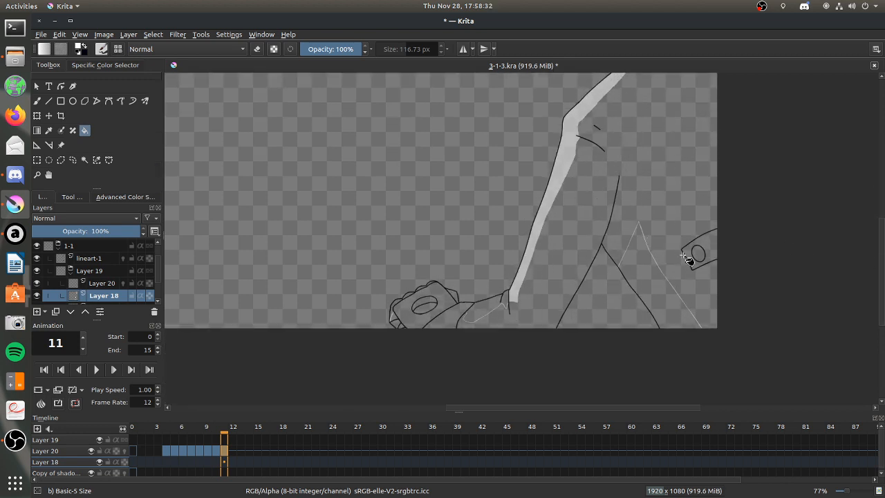
click(651, 280)
click(487, 311)
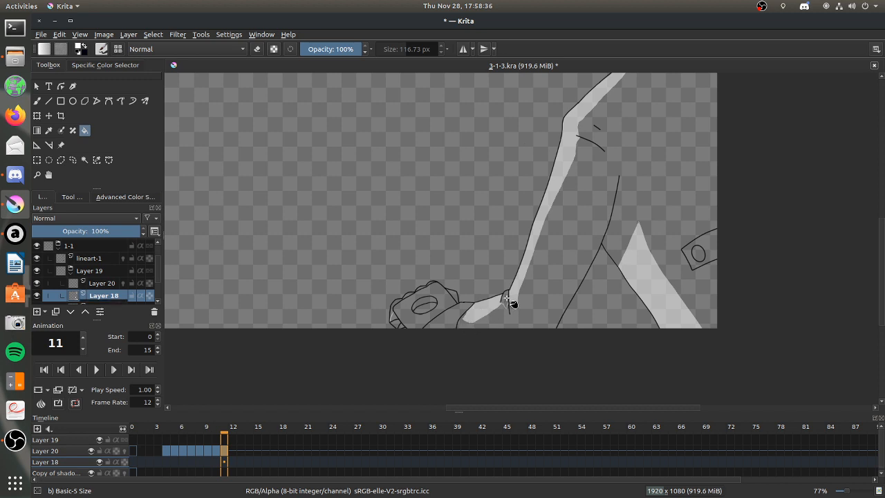
click(418, 299)
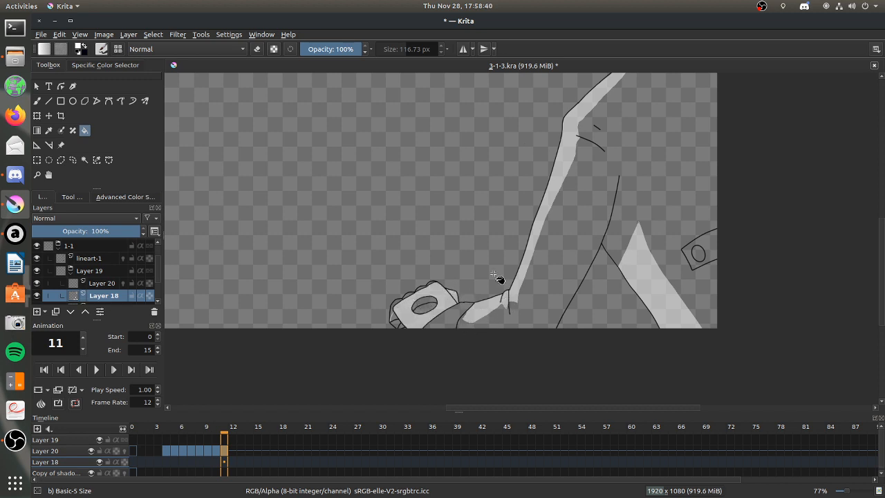
scroll(488, 215, down, 5)
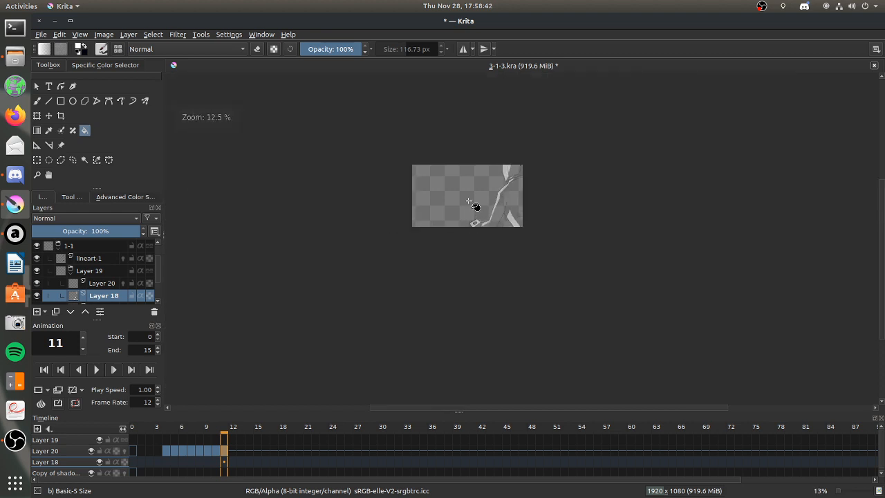
scroll(483, 197, up, 2)
scroll(488, 160, up, 2)
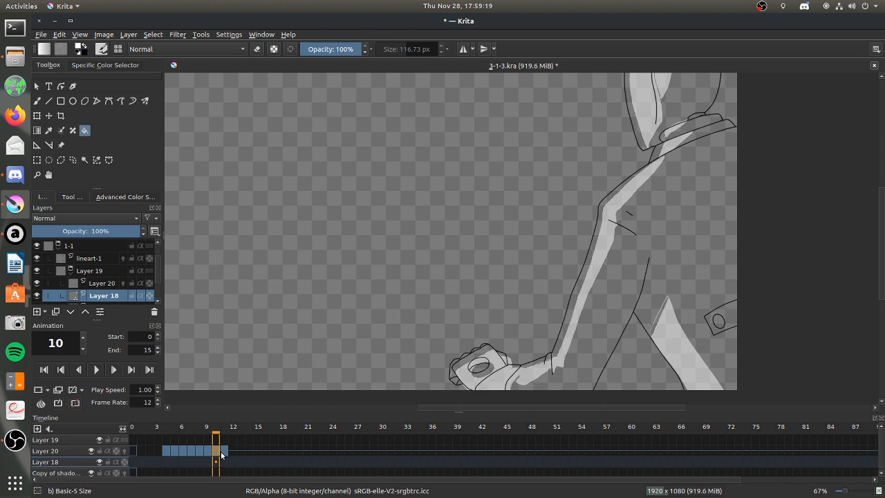
Clear Layer 20's shadow outlines from frames 4 to 9 and go to frame 9.
click(222, 450)
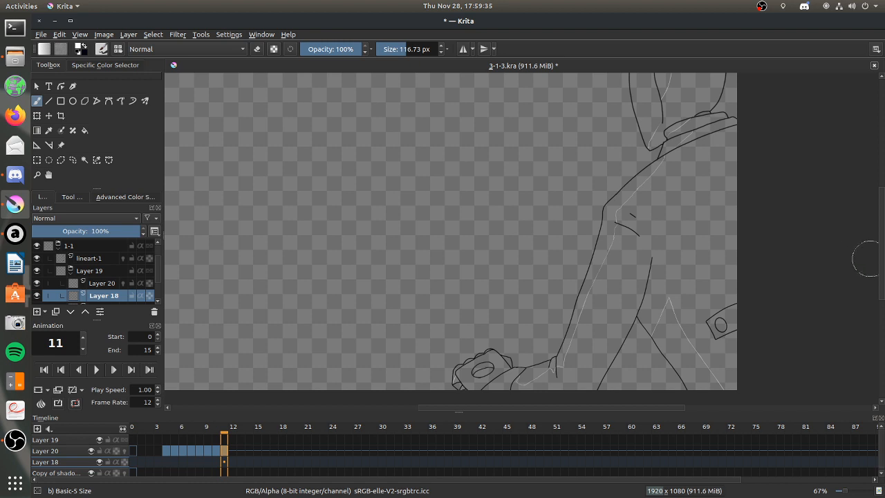
drag(880, 254, 879, 249)
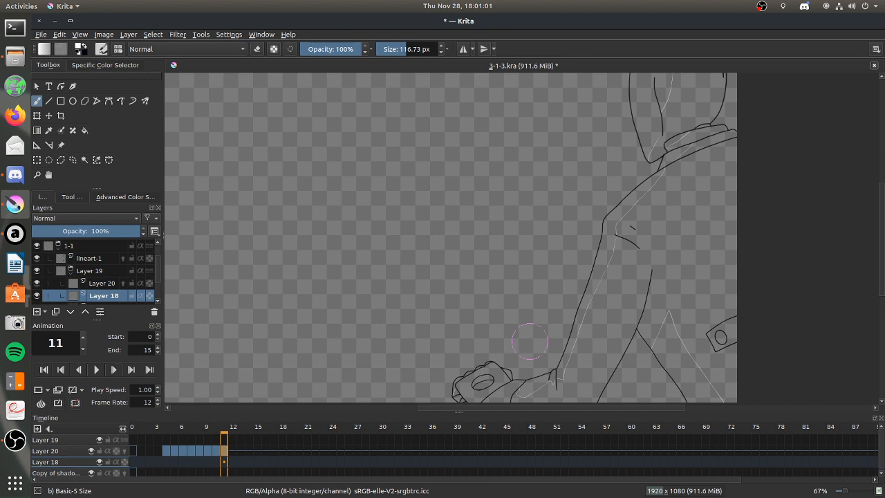
click(214, 448)
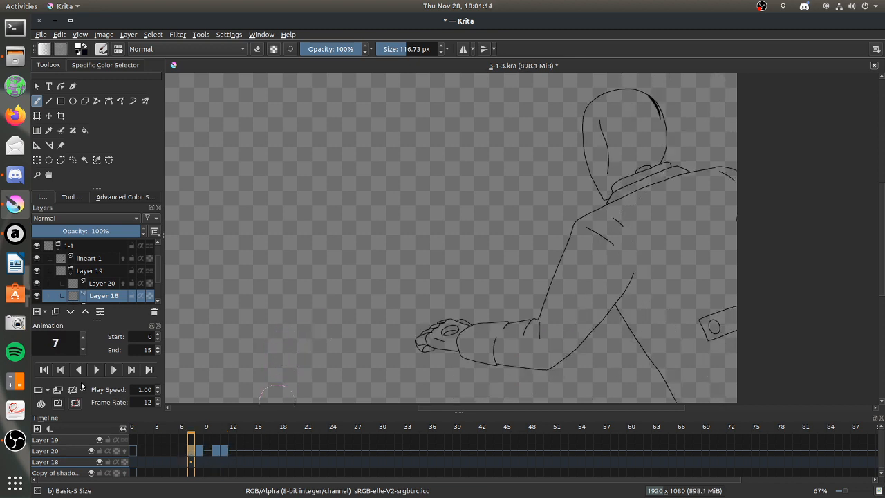
key(Right)
key(Right)
key(Right)
key(Left)
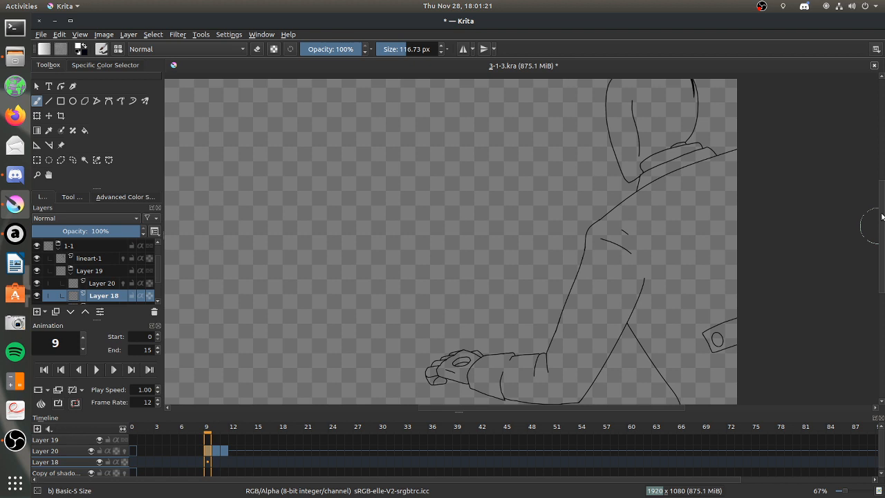
Set the brush size to about 134 px and paint light down the hood's outer edge of frame 9 on Layer 18.
click(401, 48)
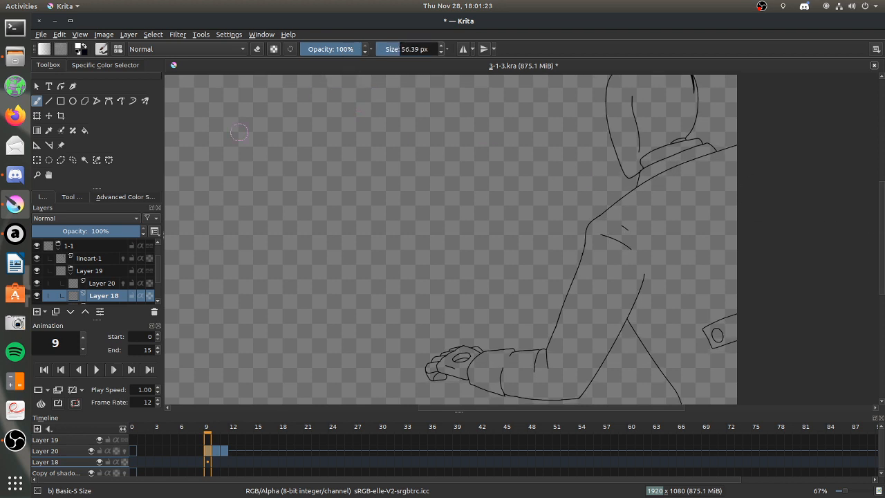
click(72, 198)
click(43, 197)
click(407, 49)
click(407, 48)
mouse_move(619, 123)
mouse_down()
mouse_move(625, 180)
mouse_move(614, 103)
mouse_move(621, 99)
mouse_up()
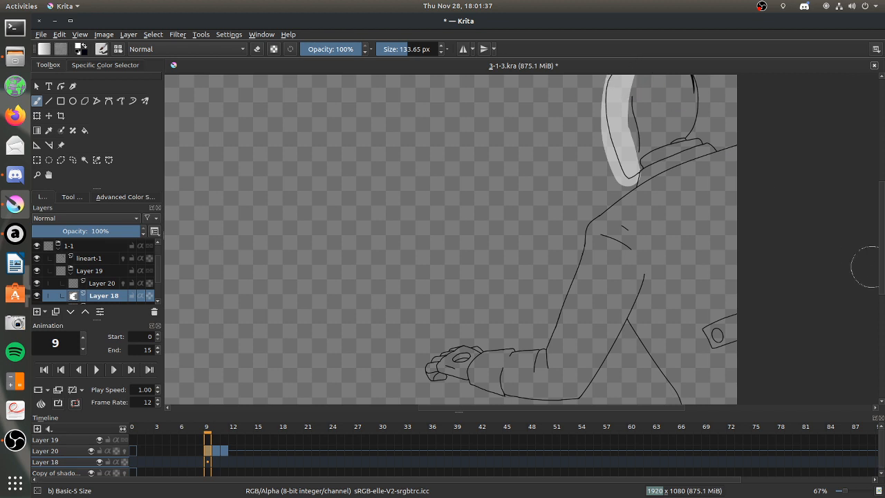
drag(881, 256, 878, 254)
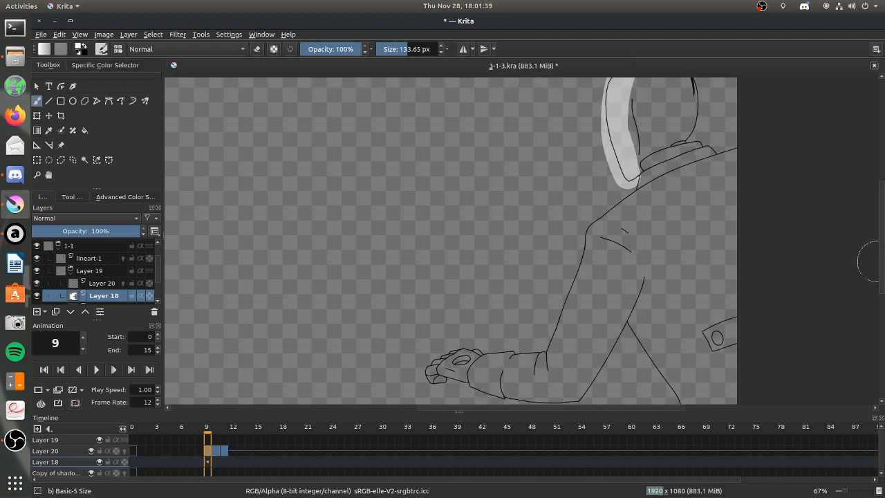
scroll(615, 237, down, 3)
scroll(626, 237, up, 1)
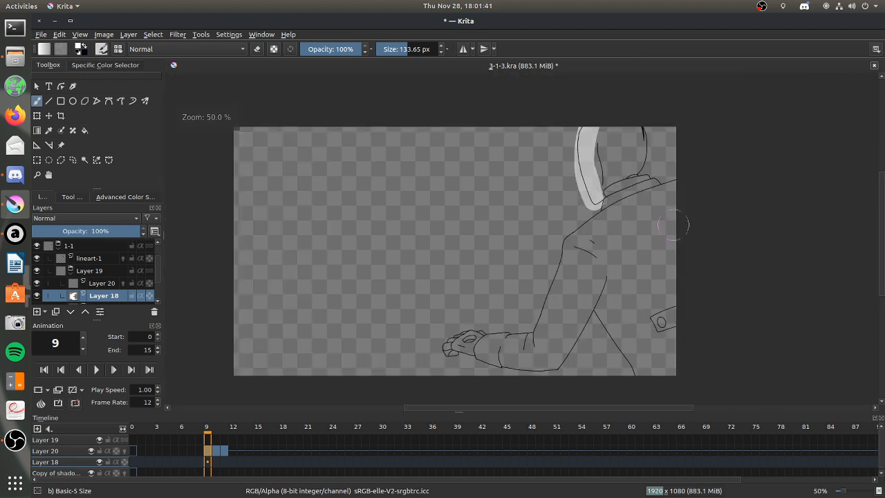
Try sketching a small circle with radiating rays in the empty area in front of the character, and undo it.
drag(373, 214, 371, 216)
drag(378, 183, 368, 205)
mouse_move(368, 239)
mouse_down()
mouse_move(366, 261)
mouse_move(399, 266)
mouse_up()
key(ctrl+z)
mouse_move(380, 233)
mouse_down()
mouse_move(408, 261)
mouse_move(408, 189)
mouse_up()
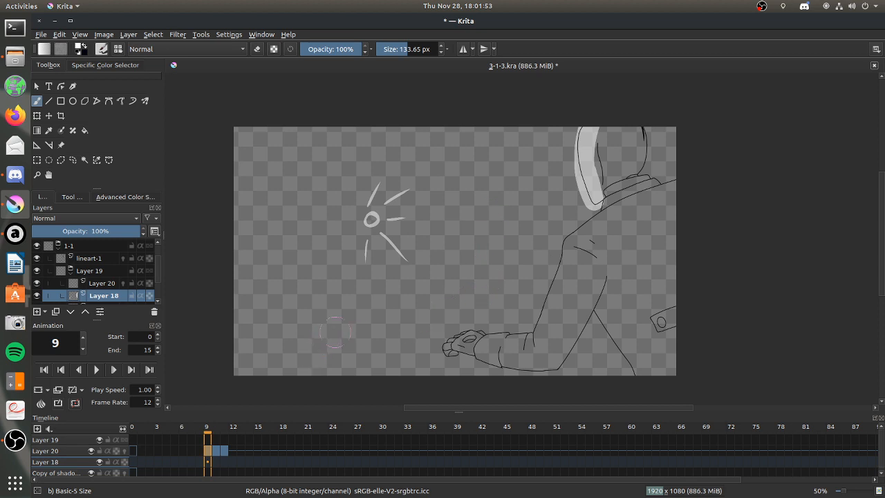
key(ctrl+z)
key(ctrl+z)
key(ctrl+z)
key(ctrl+z)
key(ctrl+z)
key(ctrl+z)
Sketch two arrows pointing toward the character in the empty area on Layer 18, and compare frames 8 to 11.
mouse_move(253, 236)
mouse_down()
mouse_move(339, 224)
mouse_move(315, 248)
mouse_up()
drag(269, 167, 343, 166)
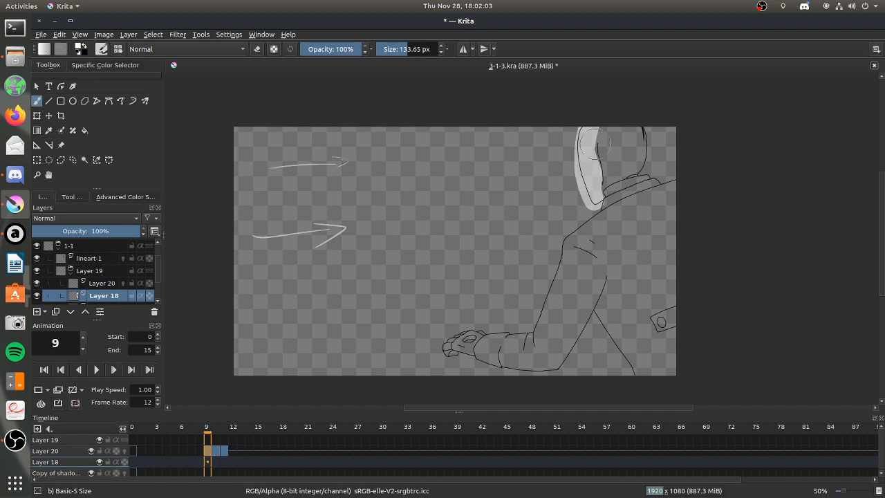
click(215, 450)
click(223, 450)
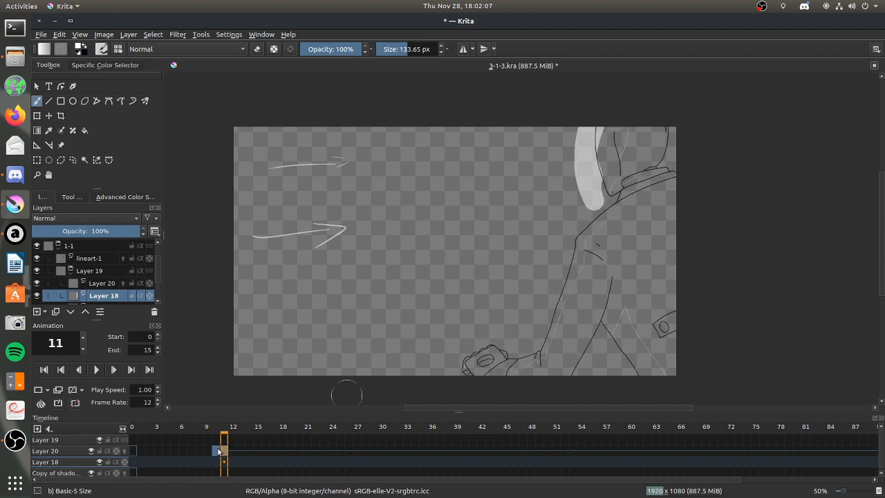
click(215, 450)
click(207, 450)
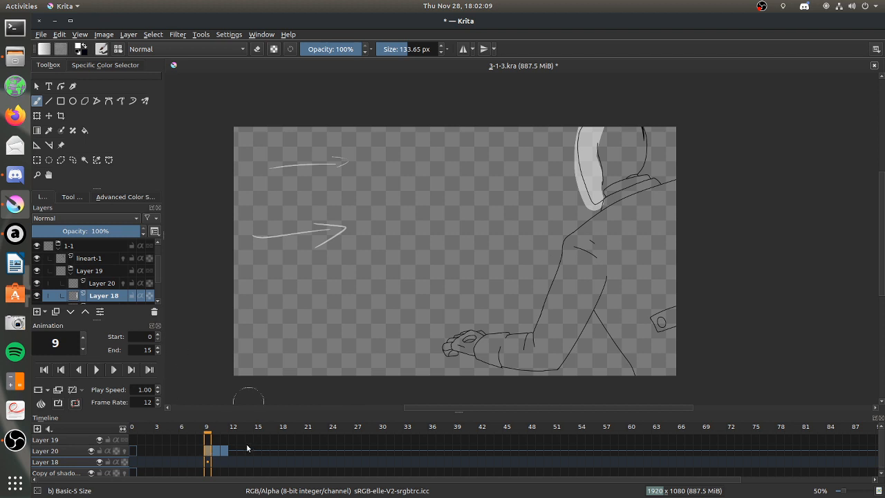
click(199, 450)
click(207, 450)
click(216, 450)
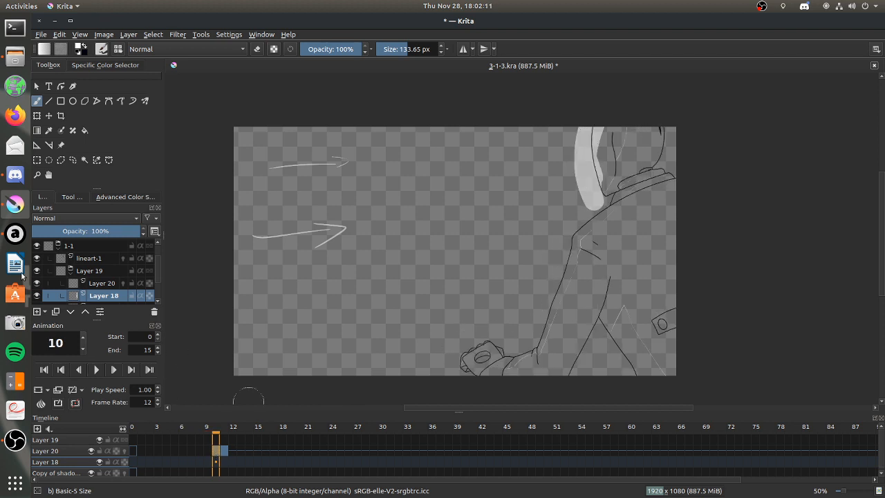
Add a blank keyframe on Layer 18 at frame 10 and activate the Fill tool.
click(38, 296)
click(38, 296)
click(214, 462)
click(208, 461)
click(215, 462)
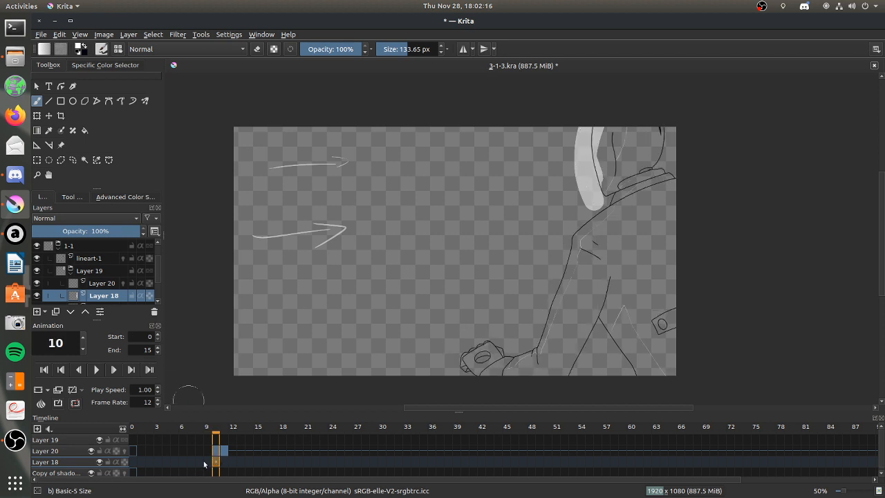
click(39, 402)
click(84, 131)
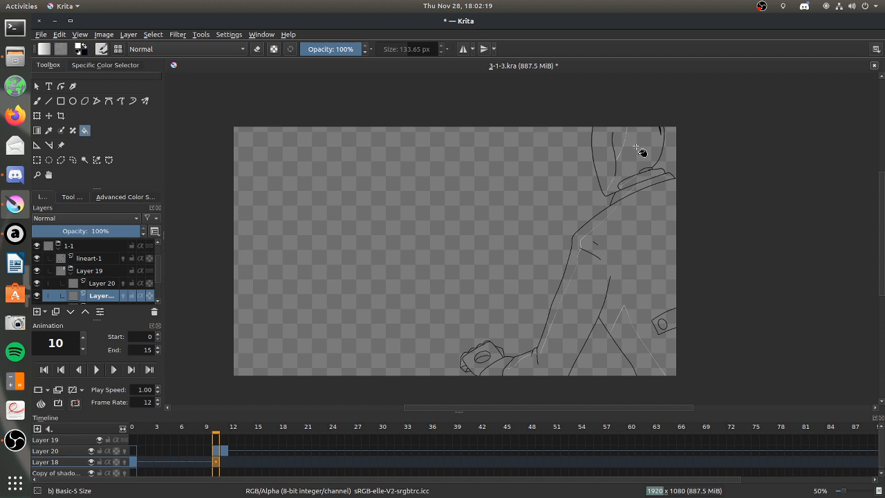
Fill the outlined light areas of the hood, collar, arm, hand and leg on frame 10 of Layer 18, and return to the brush.
click(612, 176)
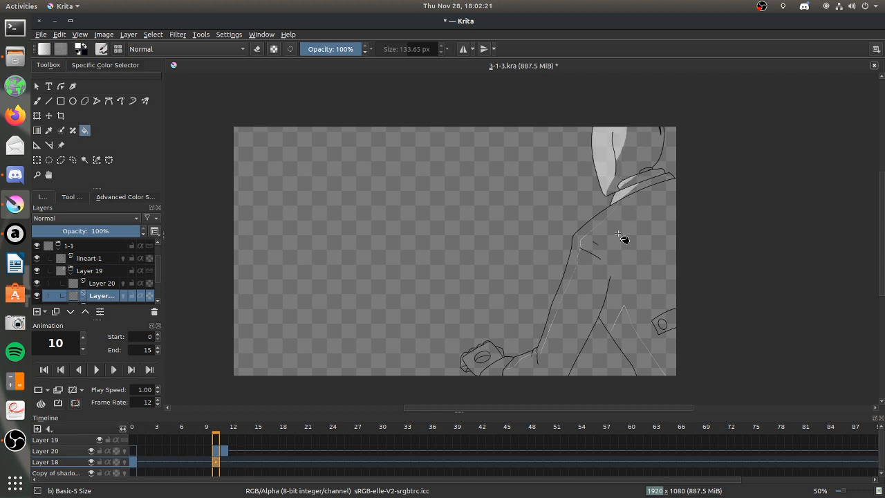
click(578, 257)
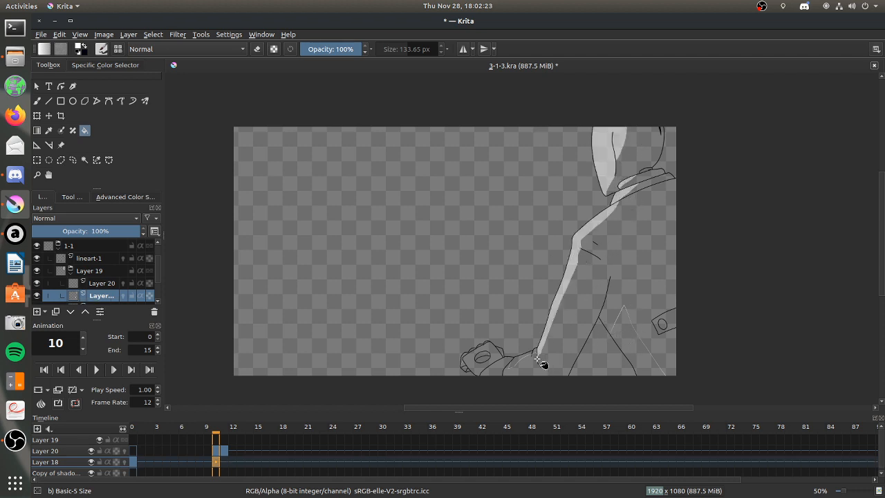
click(511, 363)
key(ctrl+z)
click(501, 350)
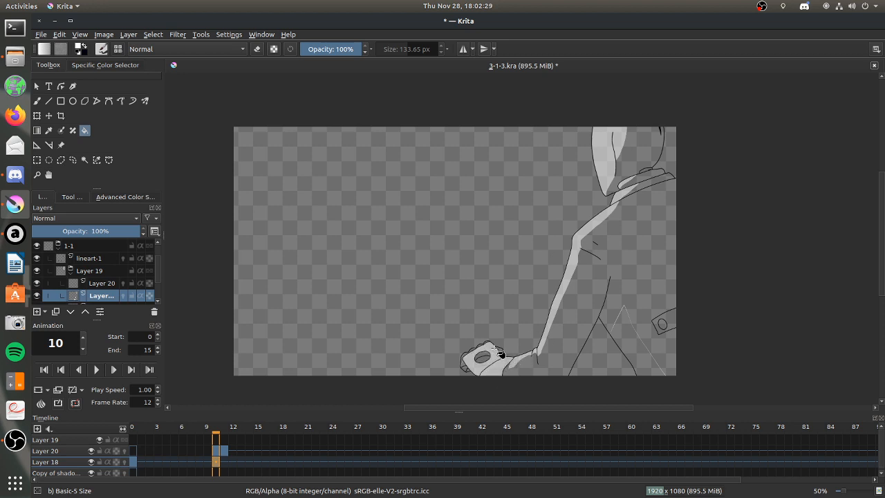
click(466, 355)
click(474, 351)
key(ctrl+z)
click(632, 338)
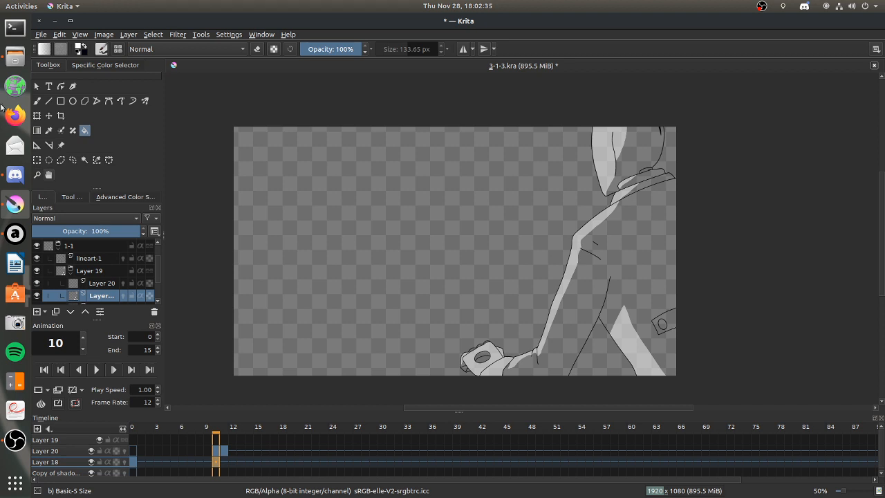
click(38, 104)
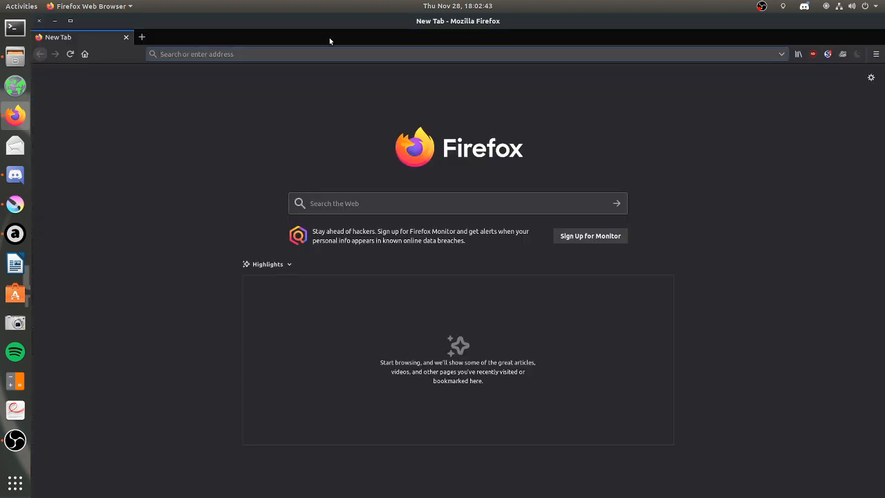
In Firefox, search the web for "searching for dragons", switch the results page to dark mode, and close the tab.
text(searching for dragon)
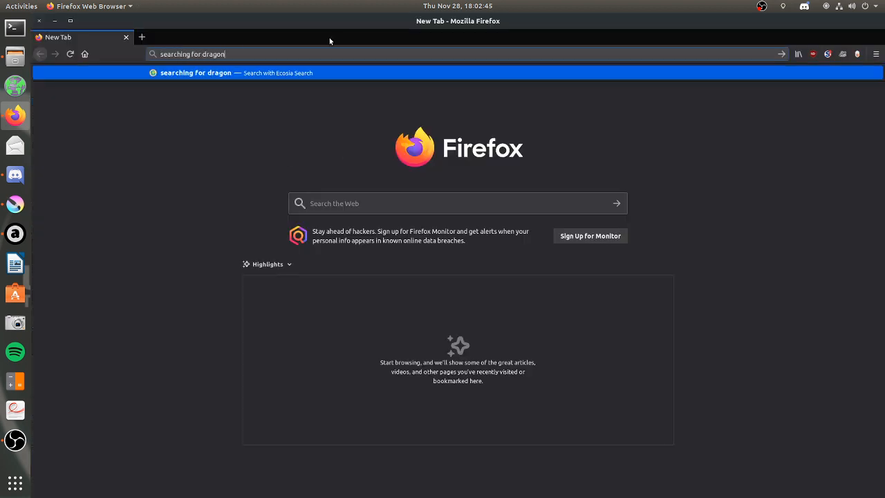
text(s)
key(Return)
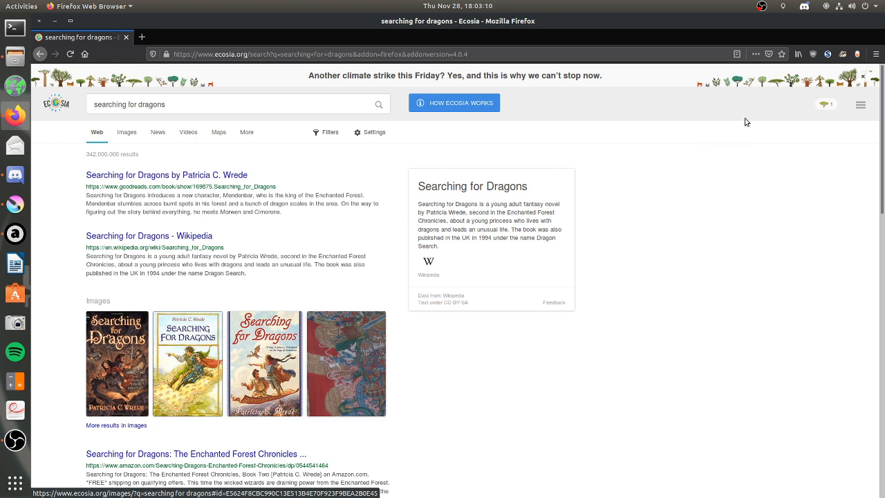
click(855, 53)
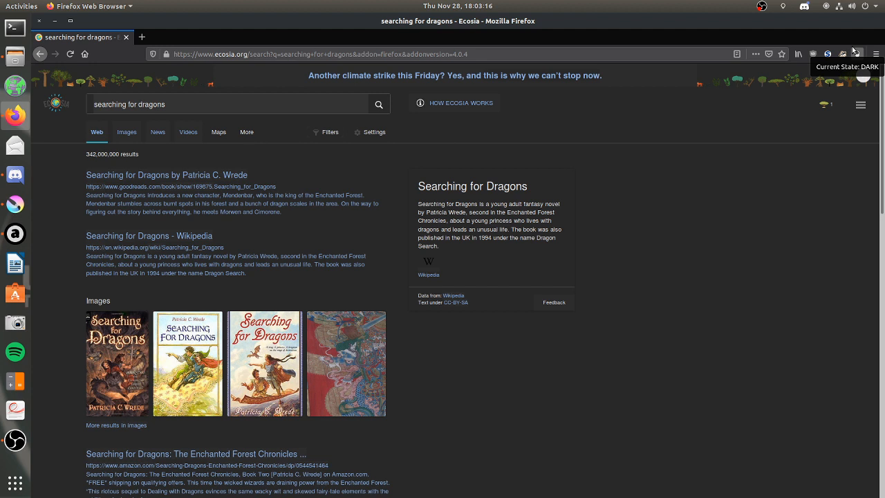
click(126, 37)
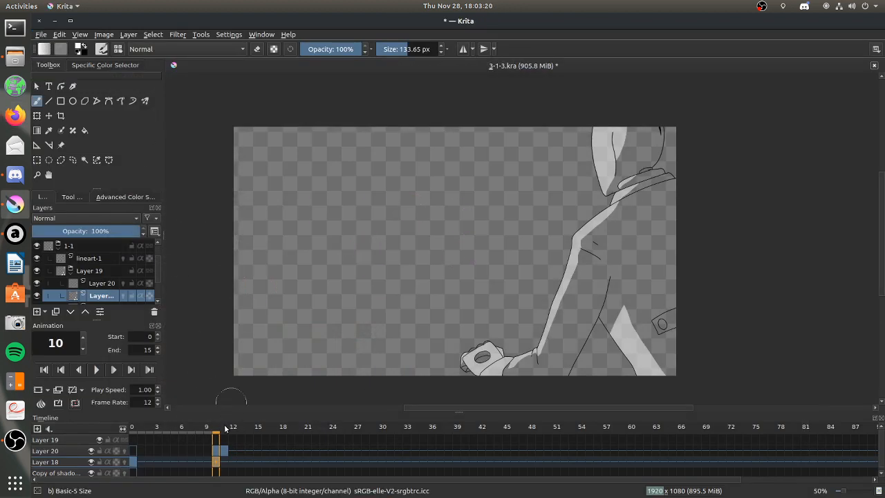
Paint light over the collar, shoulder, arm and hand of the character on frame 9 of Layer 18, trimming the collar with the eraser.
click(210, 462)
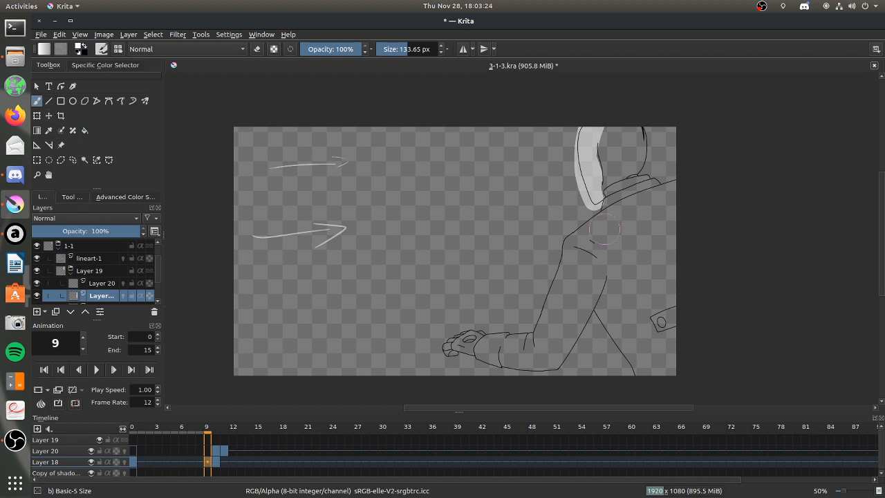
drag(605, 193, 639, 178)
click(257, 49)
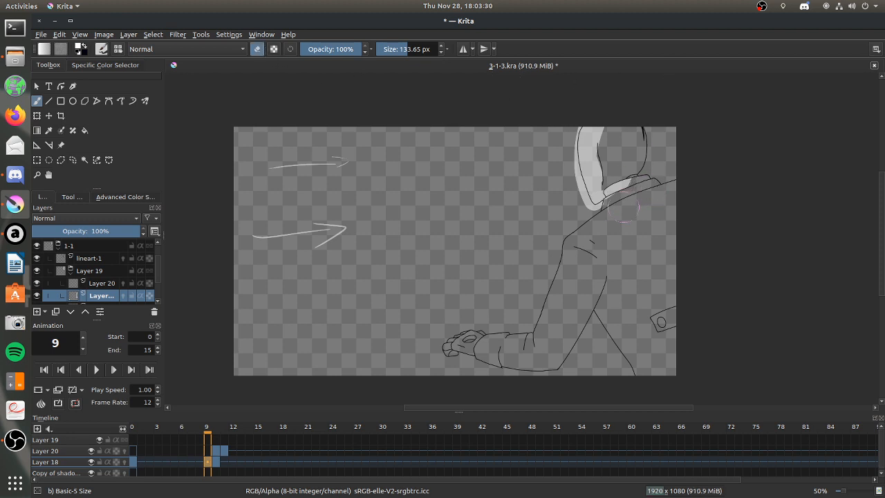
click(257, 49)
mouse_move(596, 221)
mouse_down()
mouse_move(613, 197)
mouse_move(593, 208)
mouse_move(633, 188)
mouse_up()
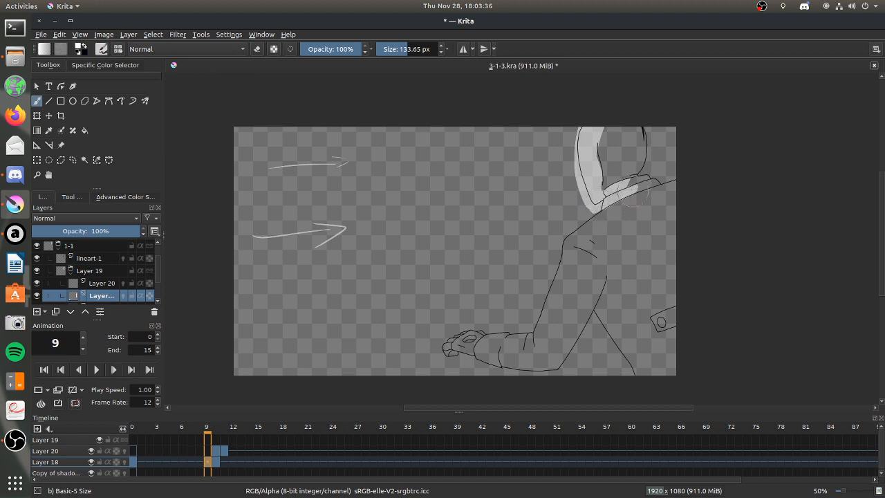
mouse_move(633, 202)
mouse_down()
mouse_move(615, 238)
mouse_move(623, 223)
mouse_move(592, 236)
mouse_move(624, 197)
mouse_move(573, 247)
mouse_move(563, 297)
mouse_move(584, 266)
mouse_move(540, 335)
mouse_move(488, 349)
mouse_move(470, 339)
mouse_move(446, 343)
mouse_move(458, 350)
mouse_up()
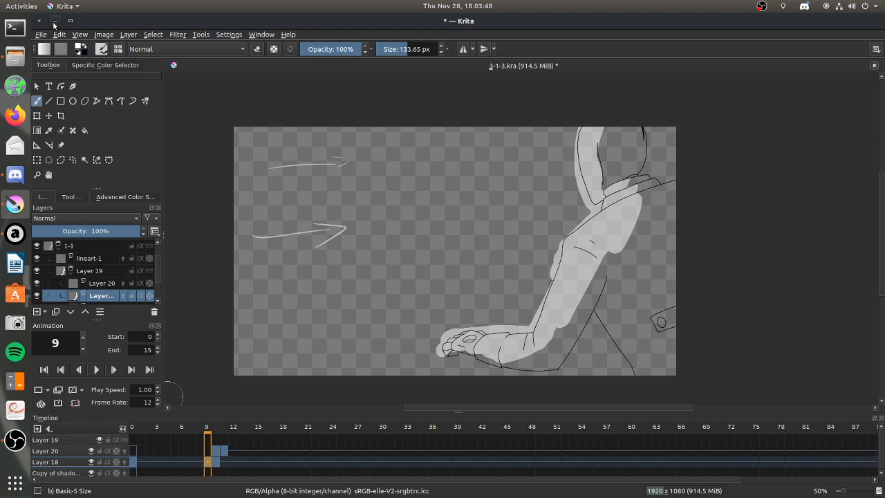
click(18, 57)
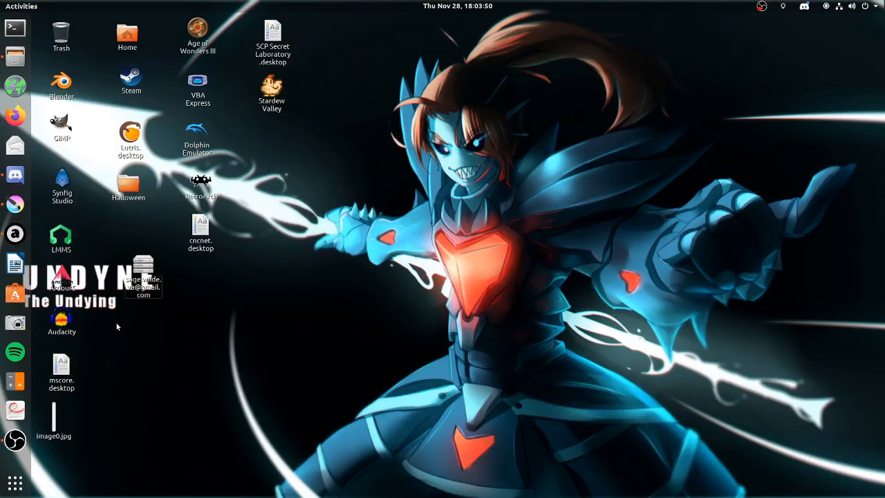
drag(102, 434, 25, 21)
click(137, 316)
drag(65, 236, 96, 250)
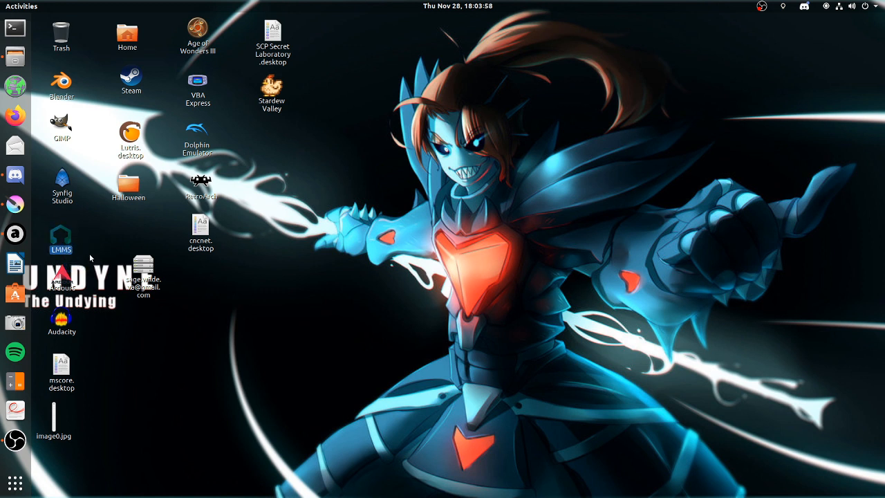
click(92, 260)
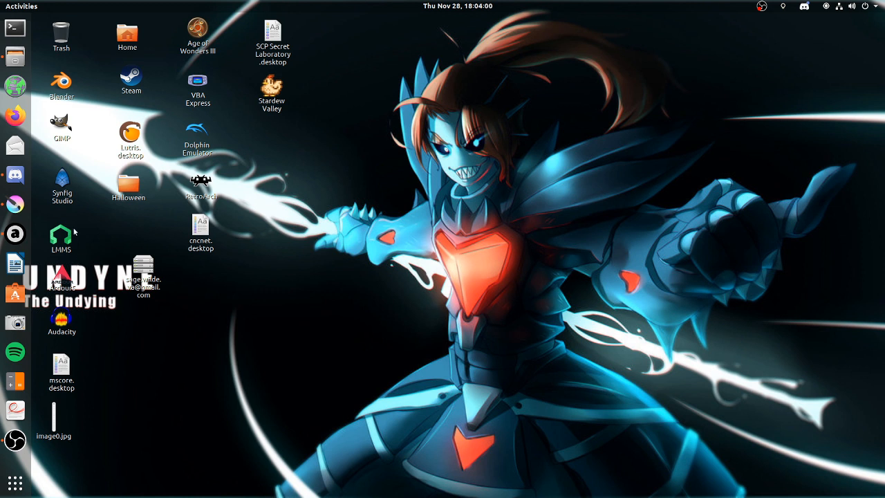
click(68, 290)
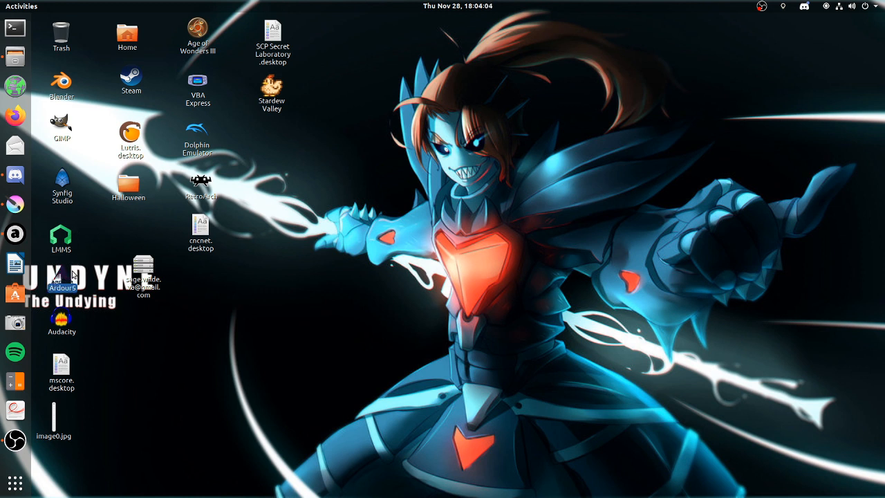
click(66, 317)
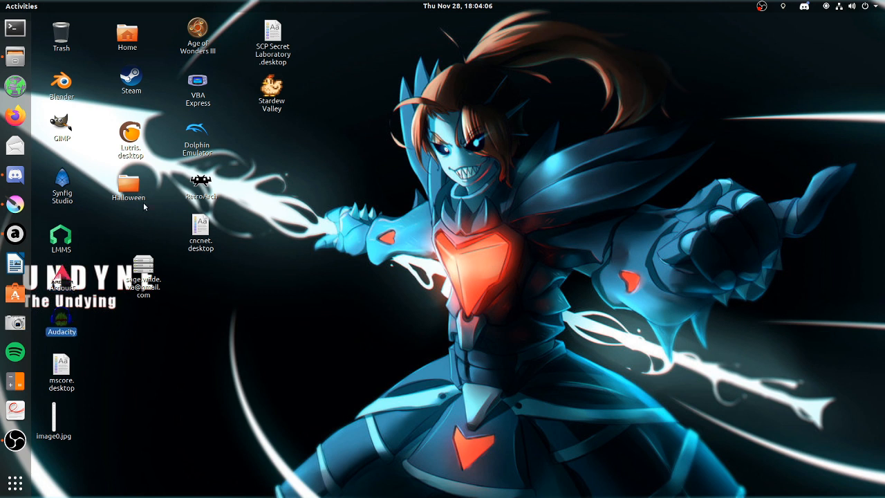
click(77, 167)
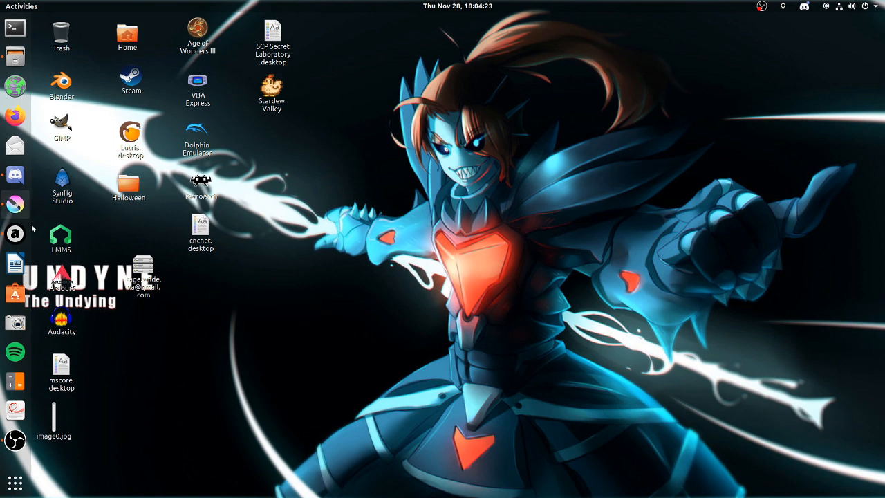
click(14, 204)
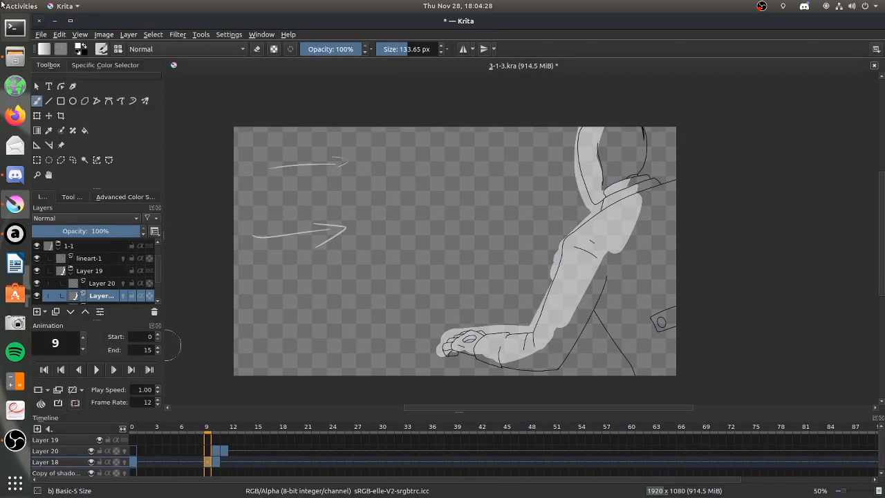
mouse_move(3, 4)
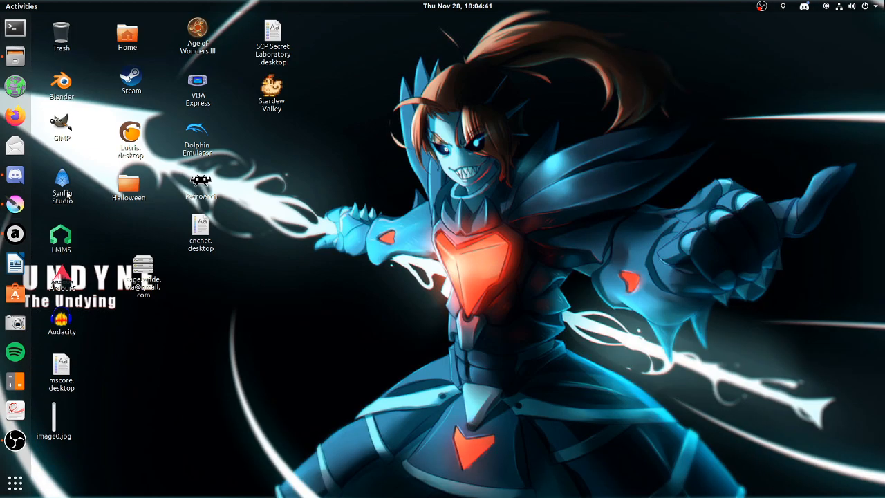
Switch back to Krita, paint light down the leg on frame 9, and clear the drawing on frame 0 of Layer 18.
click(15, 204)
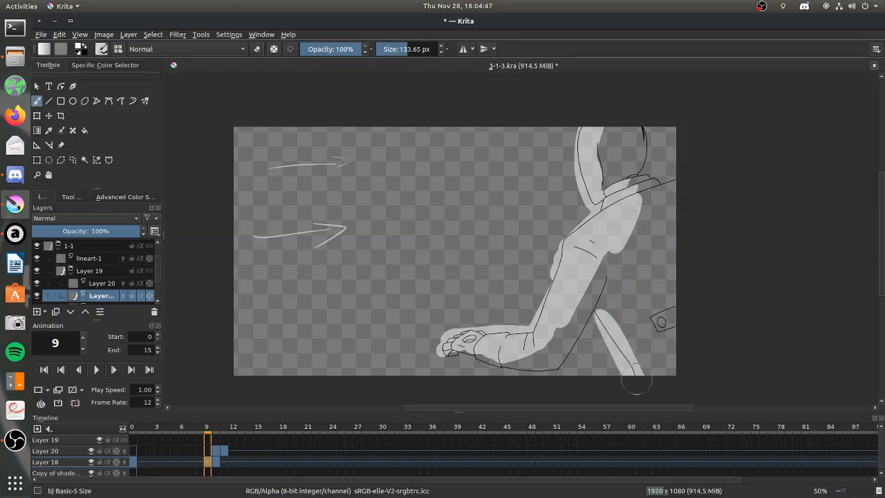
click(202, 461)
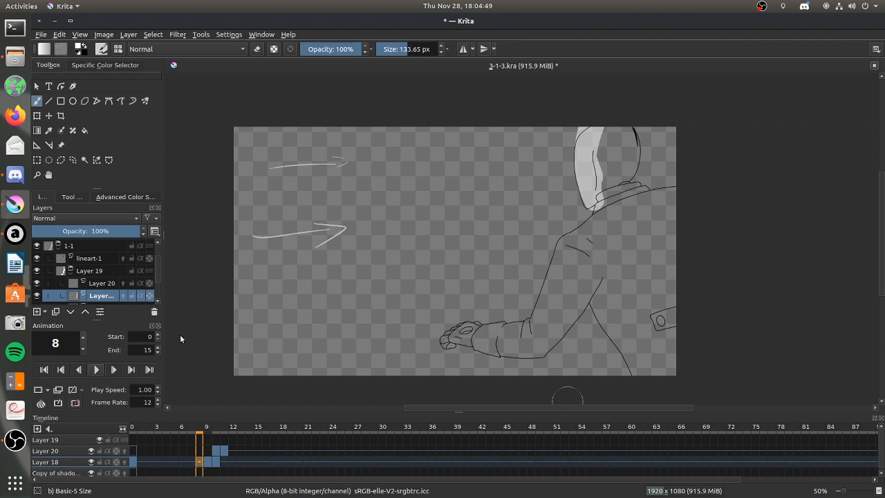
click(133, 462)
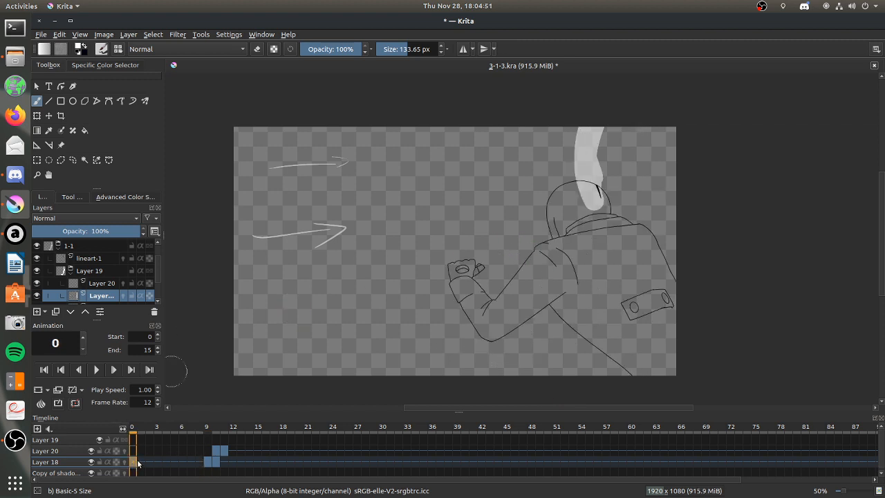
click(200, 461)
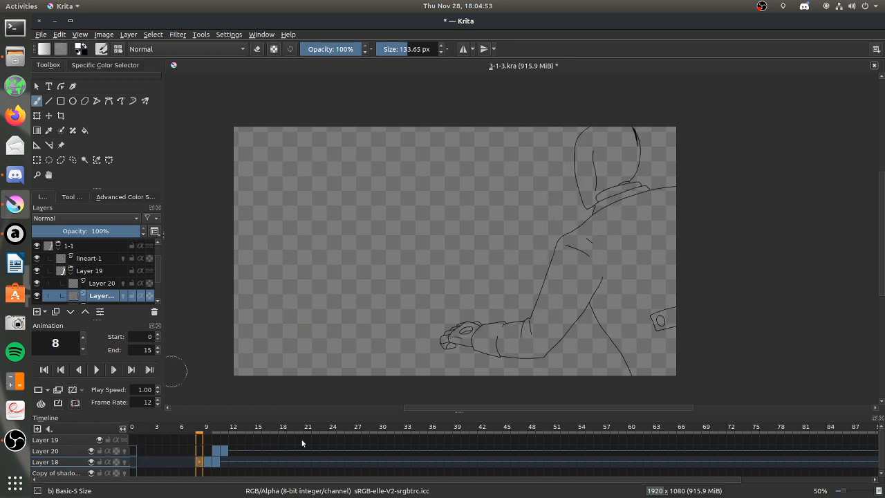
Paint light along the hood, collar, arm, hand and leg on frame 8 of Layer 18, undoing a stray stroke.
mouse_move(592, 145)
mouse_down()
mouse_move(593, 188)
mouse_move(626, 194)
mouse_move(553, 256)
mouse_up()
drag(586, 224, 523, 366)
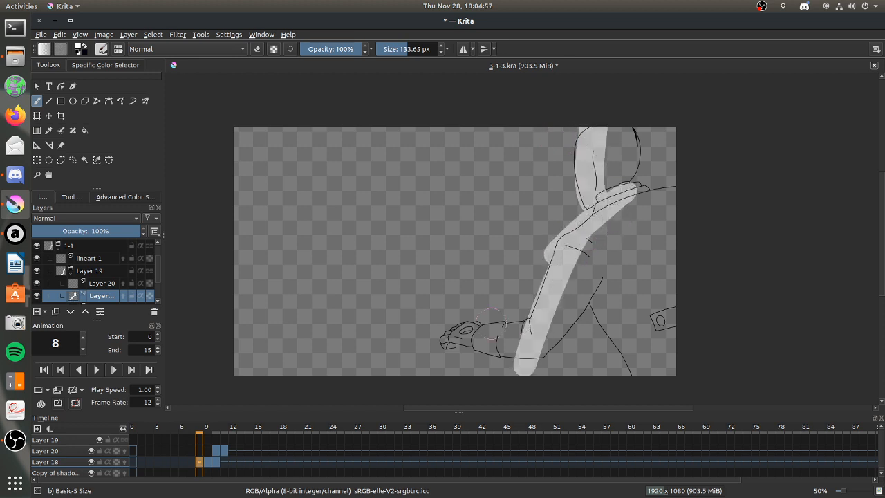
mouse_move(440, 328)
mouse_down()
mouse_move(542, 322)
mouse_move(594, 304)
mouse_move(635, 372)
mouse_up()
click(613, 298)
key(ctrl+z)
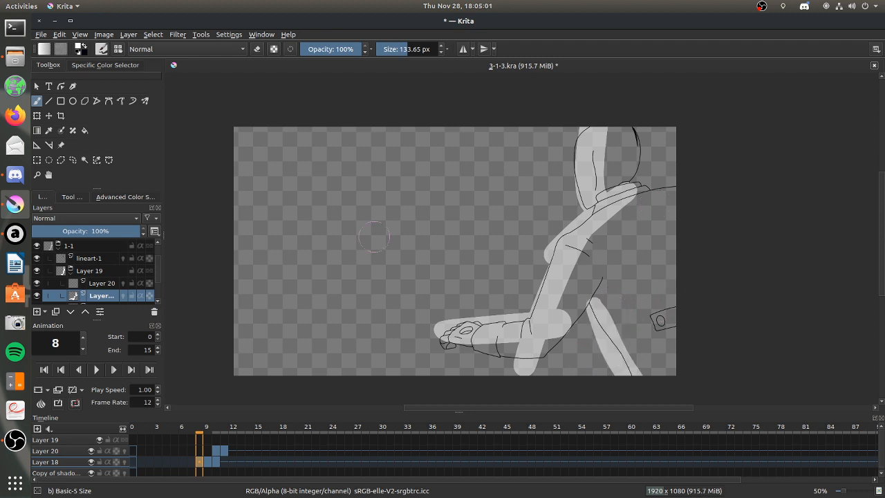
Erase the excess light below the elbow and at the upper end of the leg on frame 8.
key(e)
mouse_move(532, 339)
mouse_down()
mouse_move(496, 361)
mouse_move(539, 364)
mouse_move(566, 312)
mouse_move(550, 333)
mouse_up()
drag(601, 309, 582, 311)
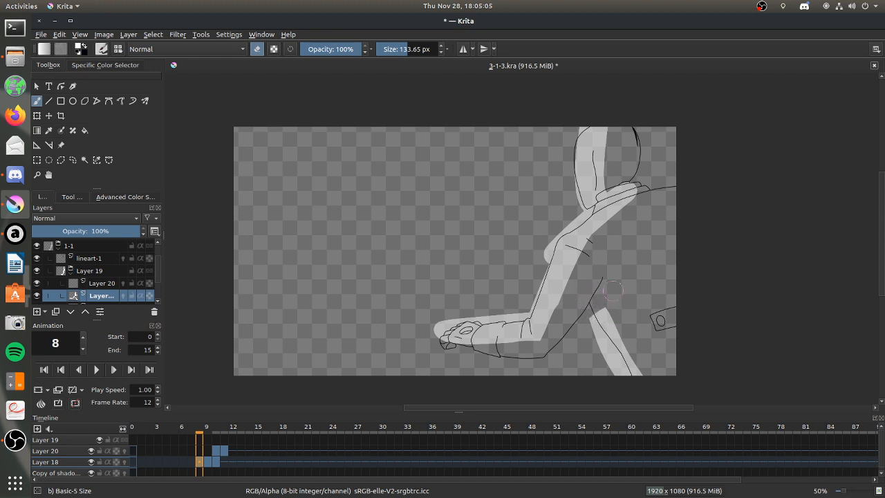
Widen the light across the shoulder, upper arm and upper back on frame 8.
key(e)
drag(596, 240, 625, 224)
mouse_move(579, 244)
mouse_down()
mouse_move(630, 216)
mouse_move(604, 263)
mouse_move(580, 253)
mouse_move(563, 298)
mouse_up()
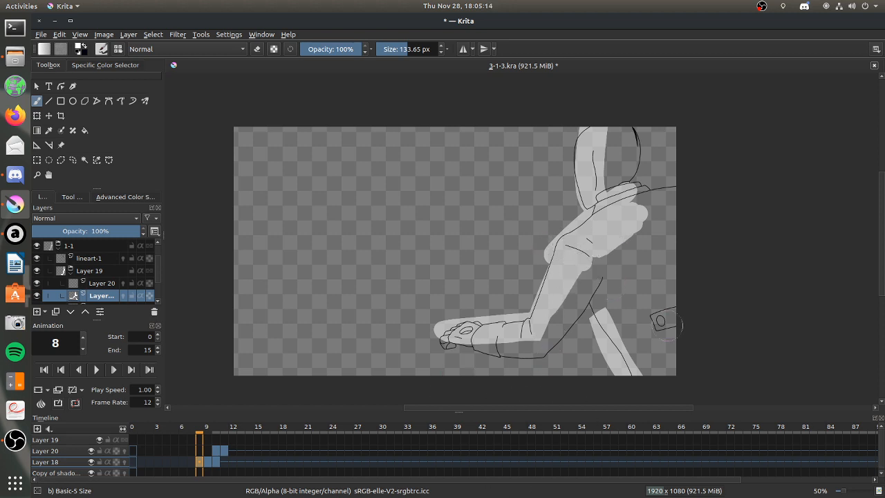
mouse_move(636, 191)
mouse_down()
mouse_move(656, 227)
mouse_move(636, 220)
mouse_move(617, 234)
mouse_move(642, 252)
mouse_move(610, 249)
mouse_move(635, 224)
mouse_move(655, 231)
mouse_up()
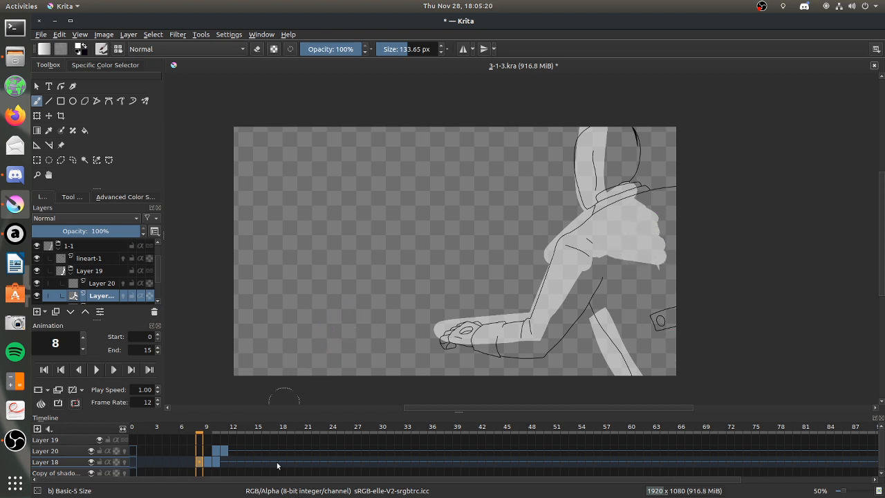
Erase the light spilling onto the upper back and all of the leg's light on frame 8.
click(256, 49)
mouse_move(614, 197)
mouse_down()
mouse_move(608, 292)
mouse_move(675, 222)
mouse_move(640, 274)
mouse_move(641, 380)
mouse_up()
key(e)
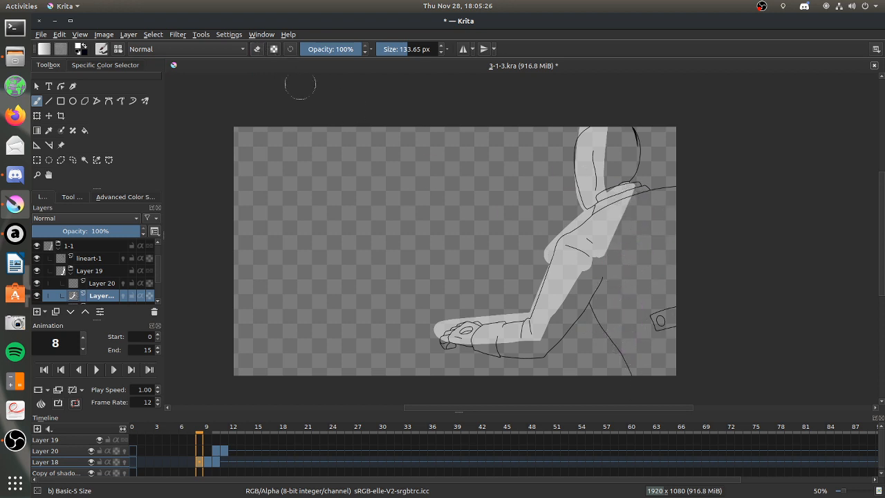
Repaint a rounded light patch on the shoulder and a wider light band down the leg on frame 8, and go to frame 7.
mouse_move(626, 207)
mouse_down()
mouse_move(630, 232)
mouse_move(597, 255)
mouse_move(624, 208)
mouse_up()
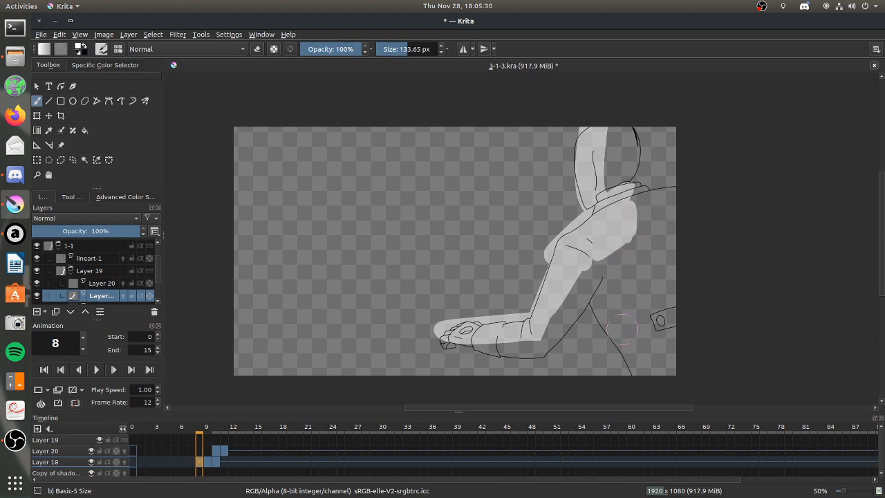
drag(608, 325, 639, 385)
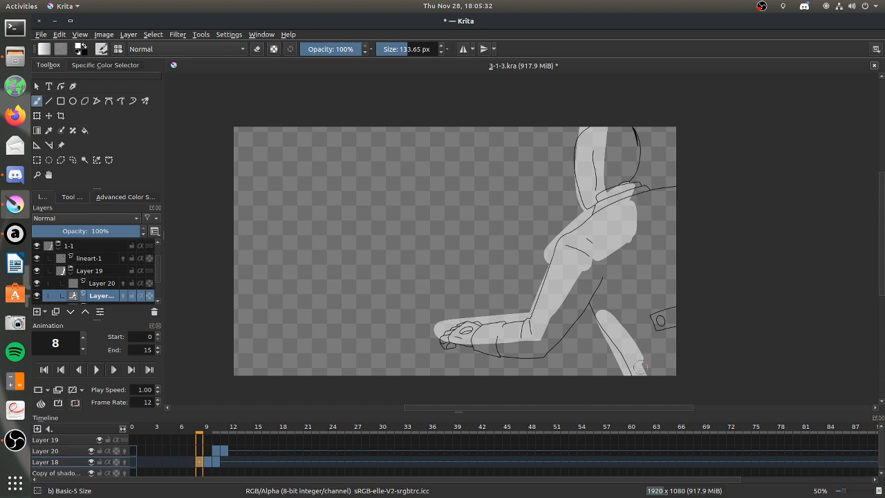
drag(618, 339, 652, 370)
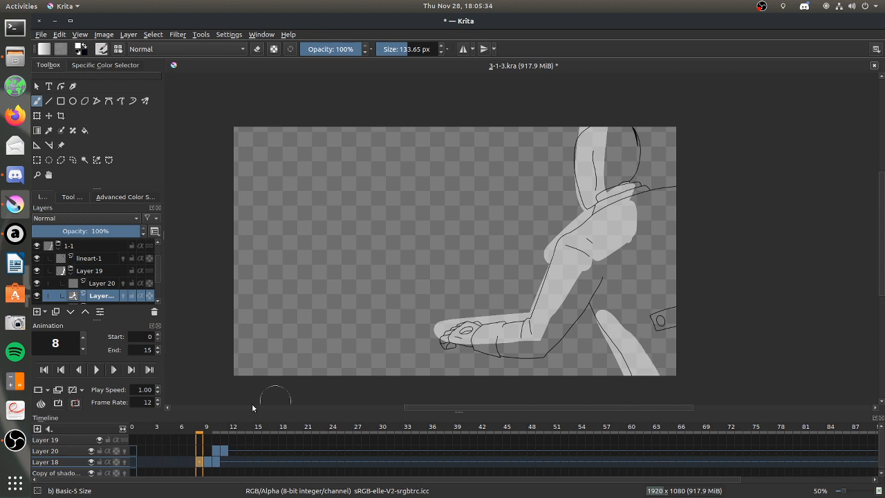
click(187, 463)
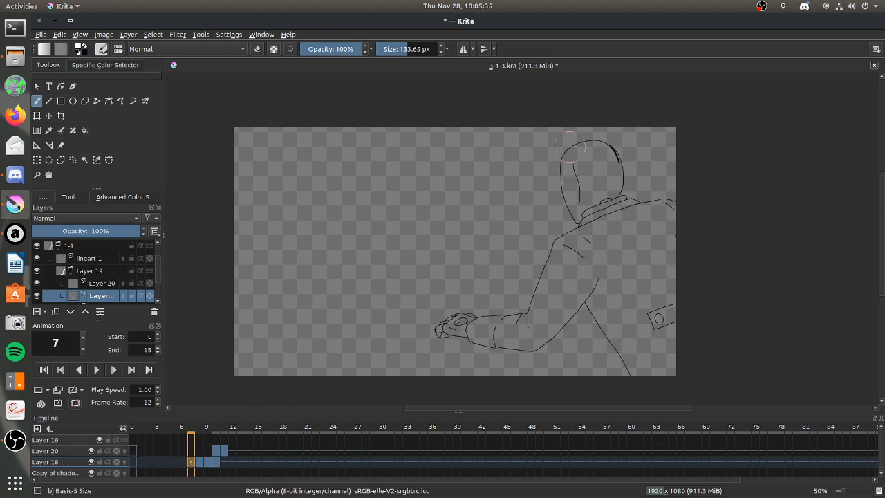
Paint light over the hood, arm, hand, back and leg on frame 7 and trim the leg's inner edge.
mouse_move(578, 150)
mouse_down()
mouse_move(560, 204)
mouse_move(571, 207)
mouse_up()
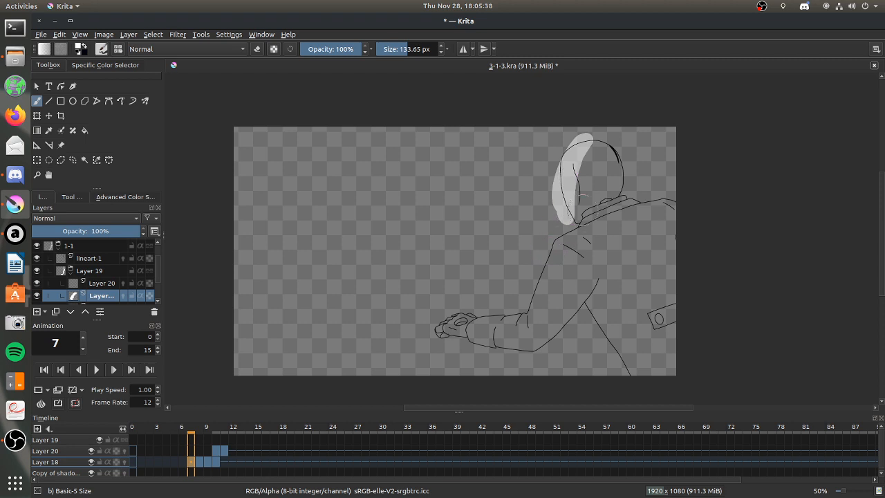
mouse_move(589, 146)
mouse_down()
mouse_move(599, 141)
mouse_move(571, 214)
mouse_move(600, 214)
mouse_move(568, 245)
mouse_move(577, 252)
mouse_move(618, 231)
mouse_move(517, 318)
mouse_move(448, 326)
mouse_move(547, 291)
mouse_up()
mouse_move(596, 311)
mouse_down()
mouse_move(637, 389)
mouse_move(622, 324)
mouse_move(626, 339)
mouse_move(604, 305)
mouse_move(605, 314)
mouse_move(626, 284)
mouse_move(628, 296)
mouse_move(624, 285)
mouse_move(619, 301)
mouse_move(623, 283)
mouse_move(636, 296)
mouse_move(633, 243)
mouse_move(653, 315)
mouse_move(660, 288)
mouse_move(617, 298)
mouse_up()
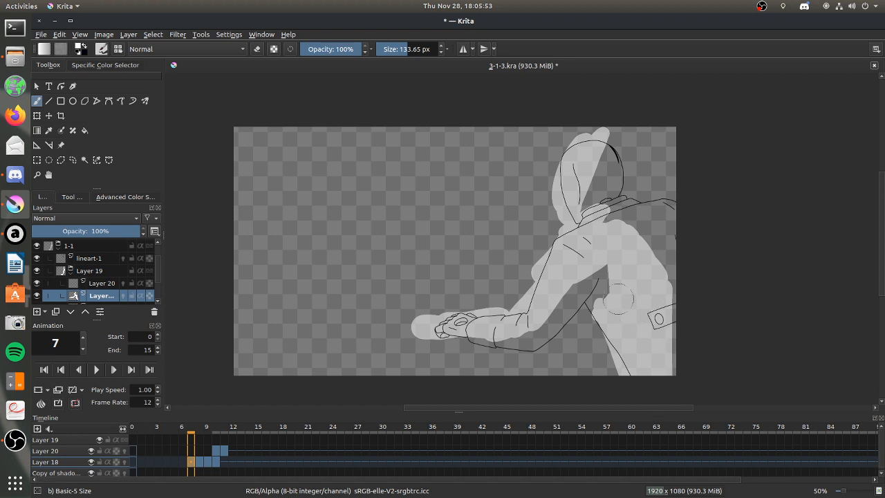
click(257, 49)
drag(598, 275, 624, 408)
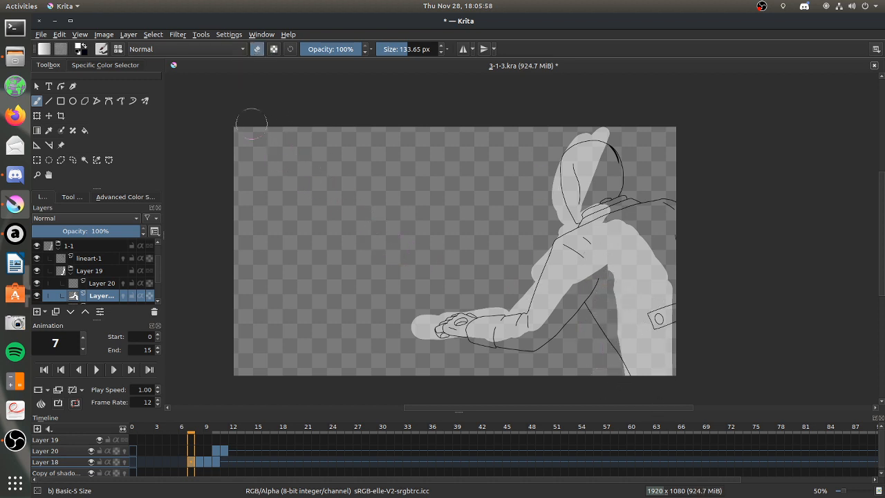
click(257, 50)
mouse_move(609, 332)
mouse_down()
mouse_move(619, 320)
mouse_move(599, 322)
mouse_move(639, 374)
mouse_up()
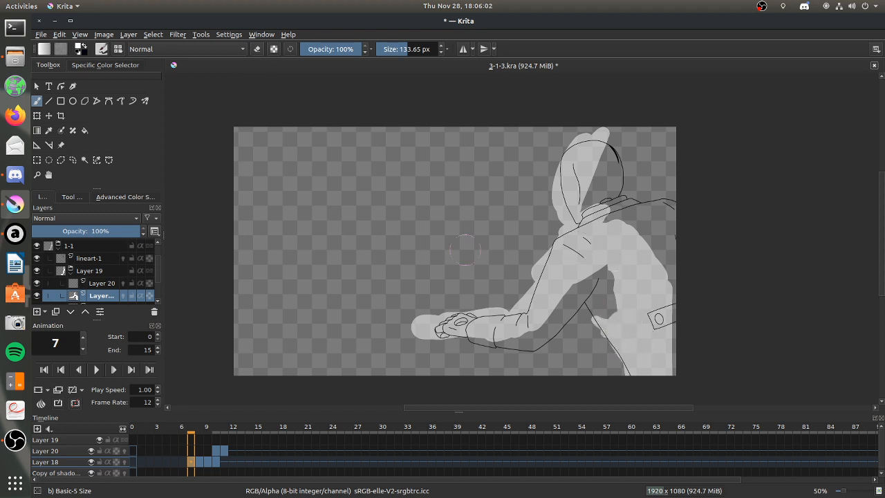
Try cutting fold-shaped gaps into the back's light on frame 7, repaint over them, and clear the frame's content.
click(257, 49)
drag(647, 245, 644, 296)
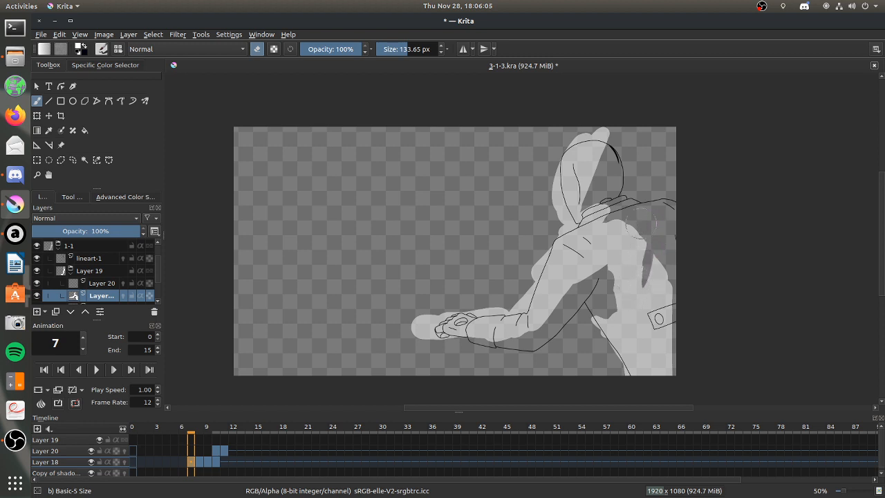
click(256, 49)
key(e)
drag(644, 223, 632, 247)
drag(613, 293, 629, 267)
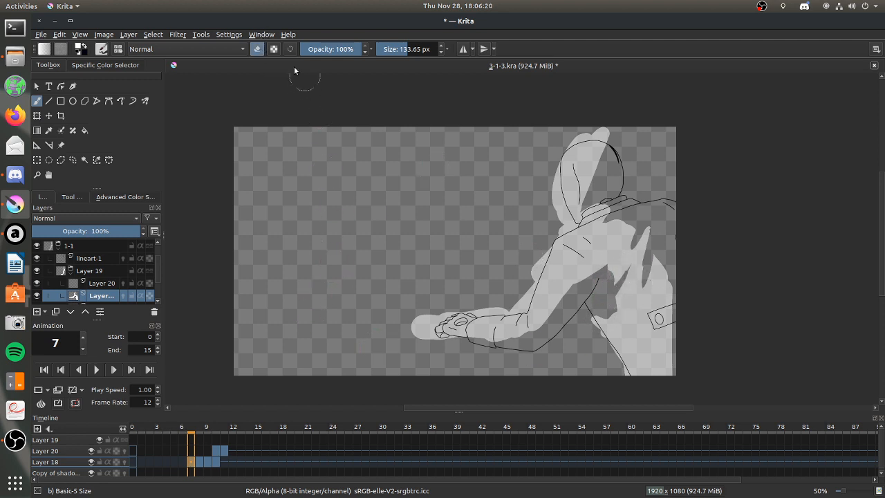
click(257, 49)
mouse_move(620, 259)
mouse_down()
mouse_move(623, 279)
mouse_move(639, 257)
mouse_move(646, 262)
mouse_move(644, 250)
mouse_up()
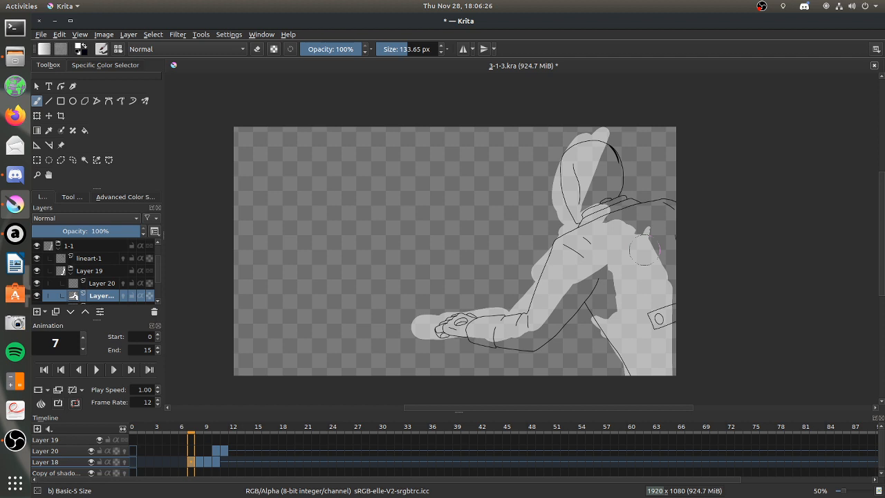
click(72, 390)
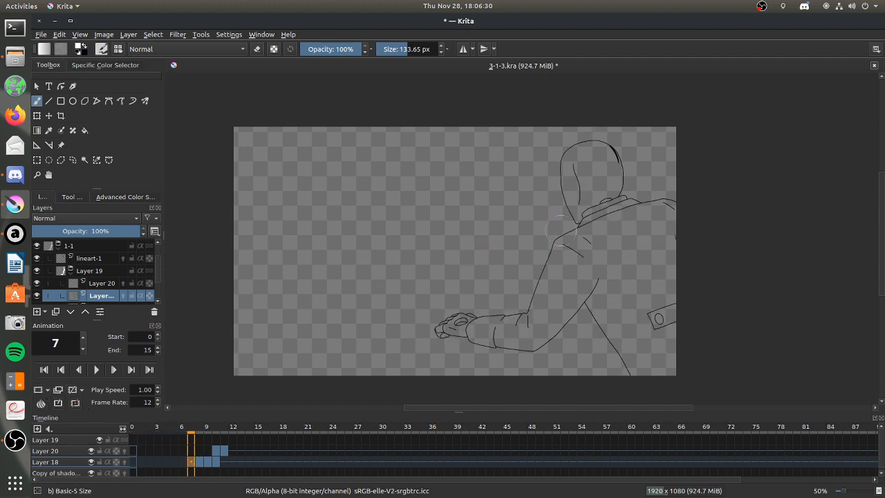
Go to frame 0, paint light over the arm and back, and erase it along the back's outer edge.
click(216, 462)
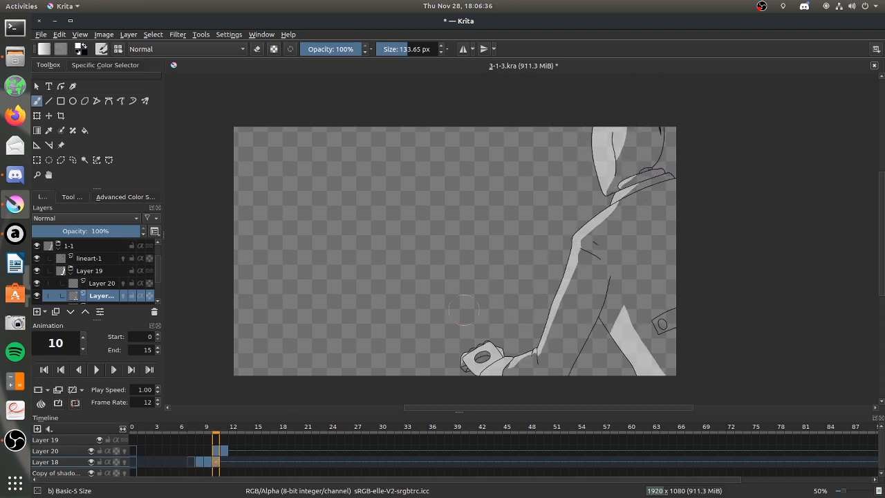
click(135, 460)
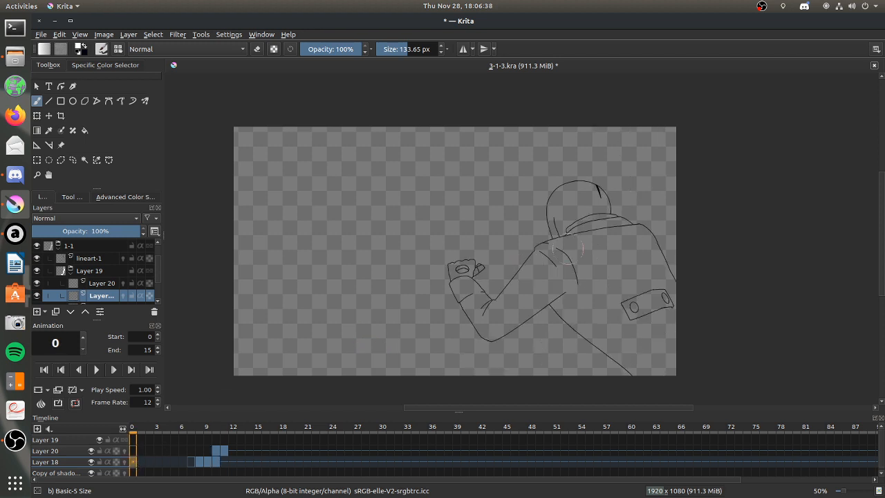
mouse_move(559, 251)
mouse_down()
mouse_move(629, 231)
mouse_move(539, 266)
mouse_move(481, 320)
mouse_up()
mouse_move(452, 257)
mouse_down()
mouse_move(460, 304)
mouse_move(476, 320)
mouse_move(522, 288)
mouse_move(544, 285)
mouse_up()
mouse_move(595, 255)
mouse_down()
mouse_move(619, 250)
mouse_move(591, 280)
mouse_move(614, 290)
mouse_move(630, 274)
mouse_move(655, 318)
mouse_move(629, 330)
mouse_move(638, 330)
mouse_move(642, 260)
mouse_up()
click(257, 49)
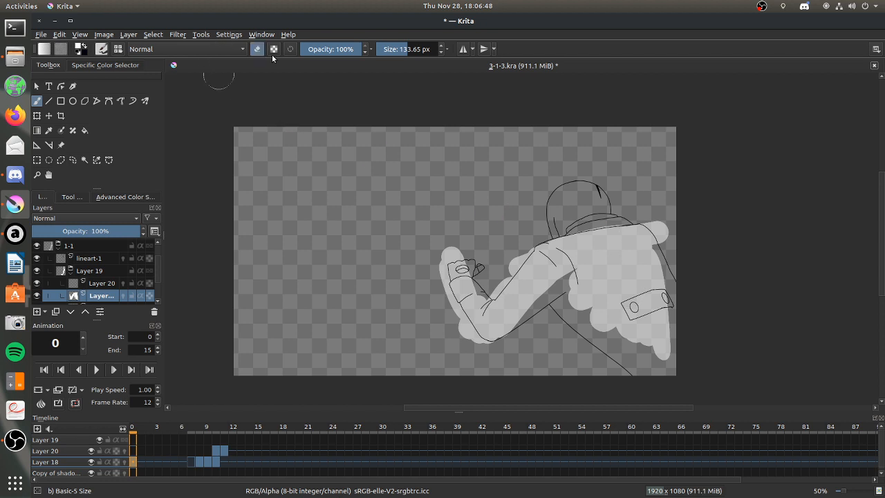
drag(651, 257, 660, 329)
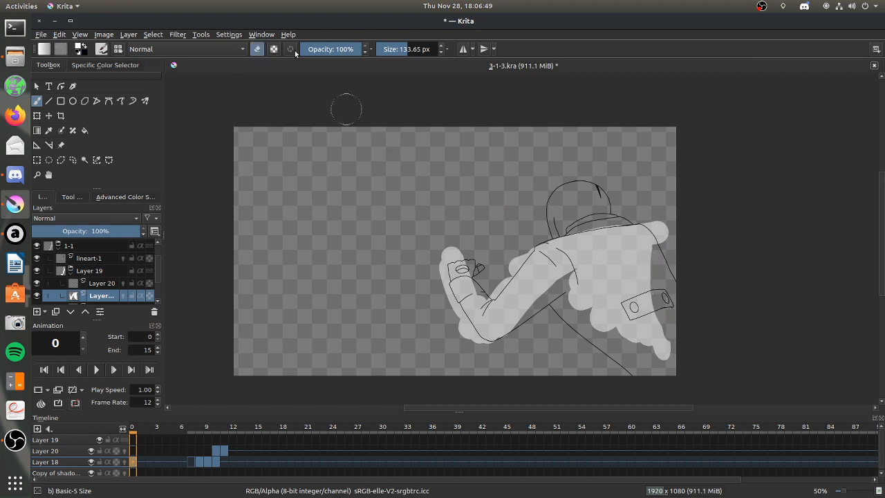
Add light to the hood, collar and raised fist on frame 0.
click(256, 50)
mouse_move(582, 193)
mouse_down()
mouse_move(566, 221)
mouse_move(584, 185)
mouse_move(565, 233)
mouse_move(586, 235)
mouse_move(555, 207)
mouse_move(557, 234)
mouse_up()
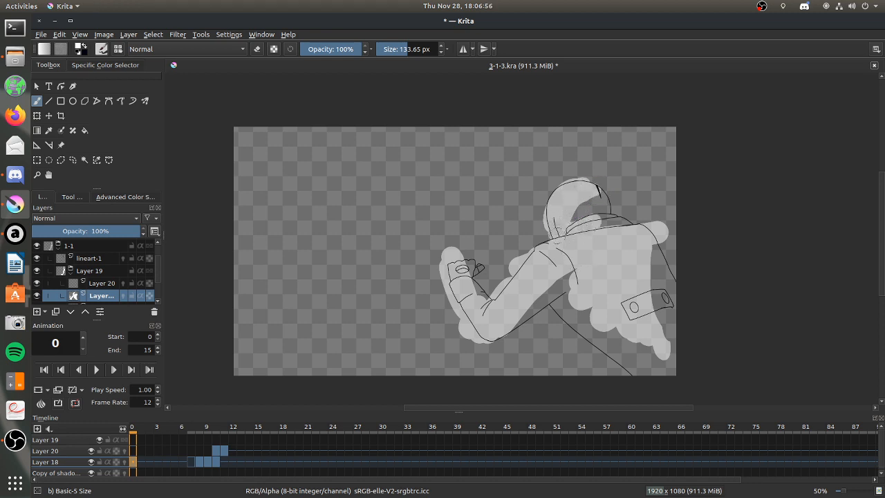
mouse_move(477, 257)
mouse_down()
mouse_move(470, 268)
mouse_move(471, 254)
mouse_up()
Paint a round spot with five short strokes fanning out from it in the empty area facing the character on frame 0.
click(192, 463)
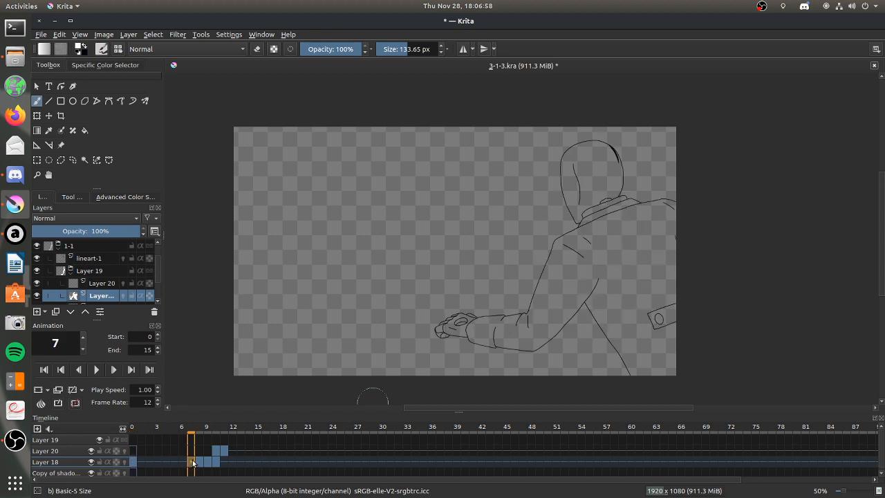
click(136, 462)
mouse_move(243, 239)
mouse_down()
mouse_move(251, 248)
mouse_move(286, 203)
mouse_up()
drag(264, 257, 305, 257)
drag(247, 292, 297, 325)
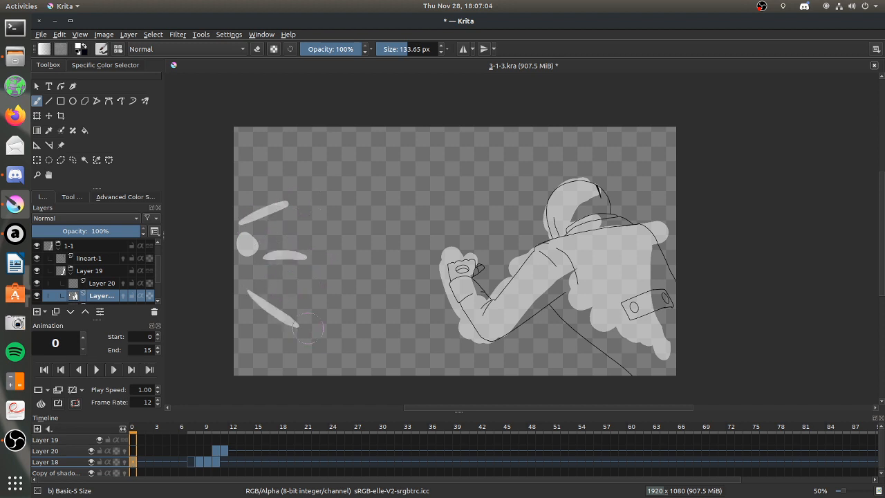
drag(282, 286, 316, 295)
drag(285, 228, 323, 230)
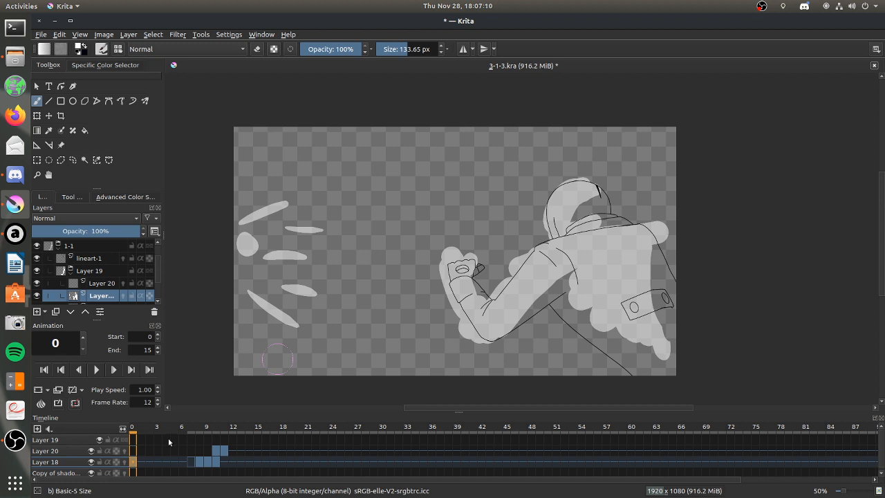
Return to frame 7 and paint light down the leg and across the upper back.
mouse_move(164, 461)
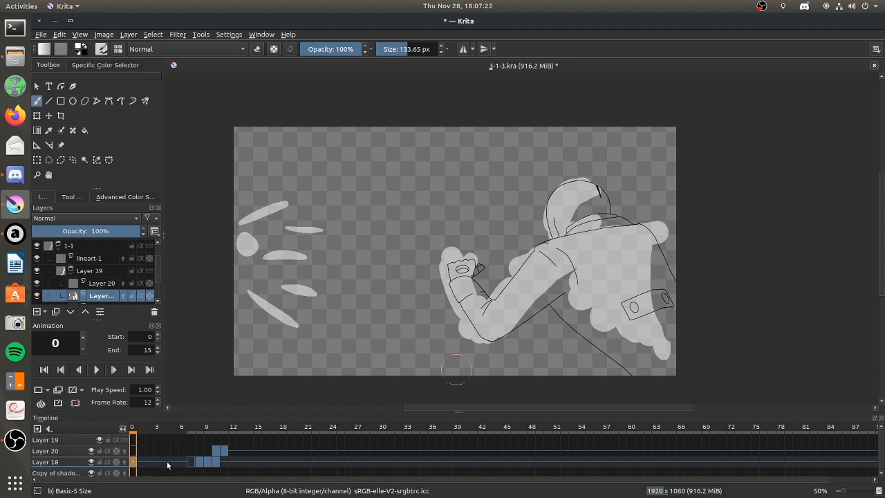
click(191, 461)
click(215, 462)
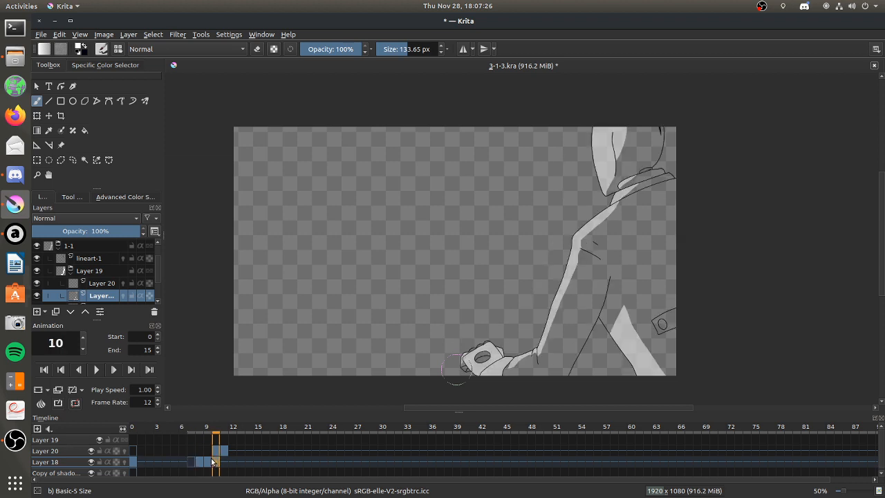
click(191, 461)
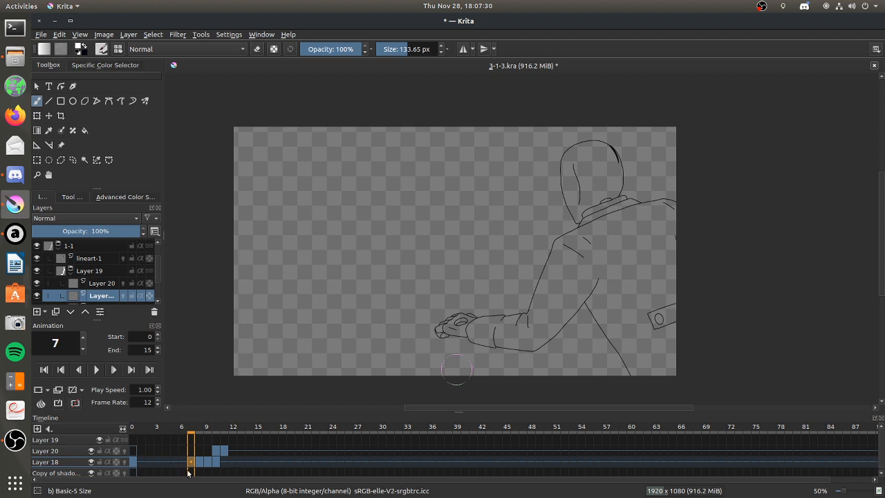
mouse_move(620, 324)
mouse_down()
mouse_move(612, 317)
mouse_move(647, 370)
mouse_move(616, 311)
mouse_move(653, 374)
mouse_move(657, 362)
mouse_up()
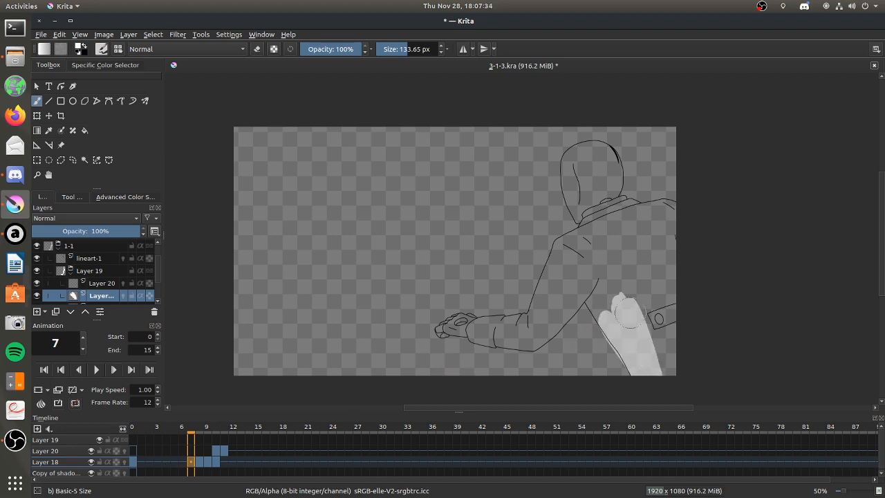
mouse_move(619, 251)
mouse_down()
mouse_move(579, 241)
mouse_move(629, 277)
mouse_move(618, 249)
mouse_move(598, 238)
mouse_move(653, 211)
mouse_move(587, 228)
mouse_move(643, 211)
mouse_up()
drag(624, 252, 626, 287)
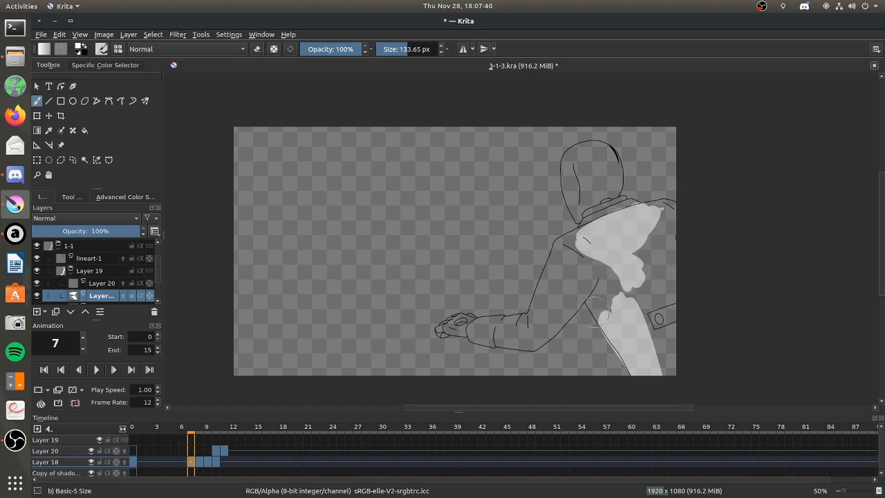
Paint light along the arm and hand and over the front half of the hood on frame 7.
mouse_move(564, 249)
mouse_down()
mouse_move(548, 286)
mouse_move(568, 243)
mouse_move(540, 309)
mouse_move(559, 288)
mouse_move(536, 308)
mouse_up()
mouse_move(456, 335)
mouse_down()
mouse_move(513, 331)
mouse_move(484, 320)
mouse_move(524, 311)
mouse_move(470, 335)
mouse_up()
mouse_move(578, 150)
mouse_down()
mouse_move(581, 182)
mouse_move(603, 146)
mouse_move(600, 173)
mouse_up()
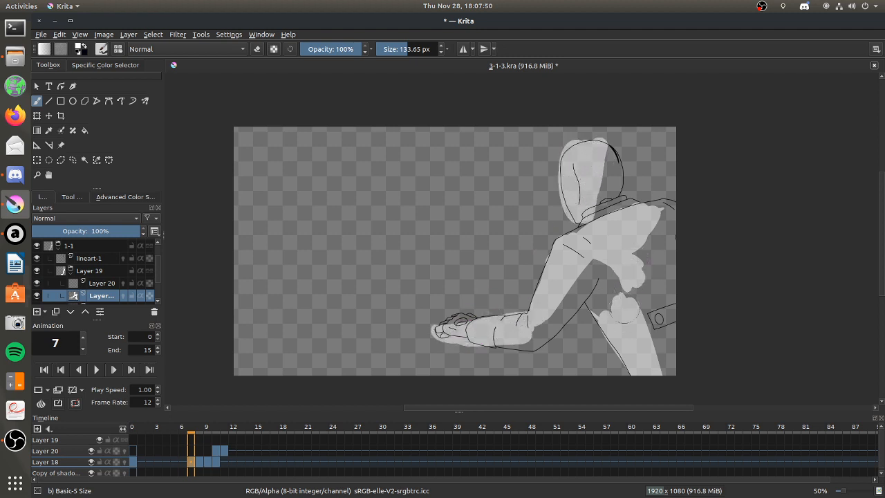
Erase the light on the leg's inner edge and fill the back's light down to the leg on frame 7.
click(257, 48)
mouse_move(593, 312)
mouse_down()
mouse_move(600, 289)
mouse_move(584, 390)
mouse_move(461, 398)
mouse_move(483, 297)
mouse_move(601, 273)
mouse_move(614, 316)
mouse_move(607, 306)
mouse_move(601, 322)
mouse_move(605, 293)
mouse_up()
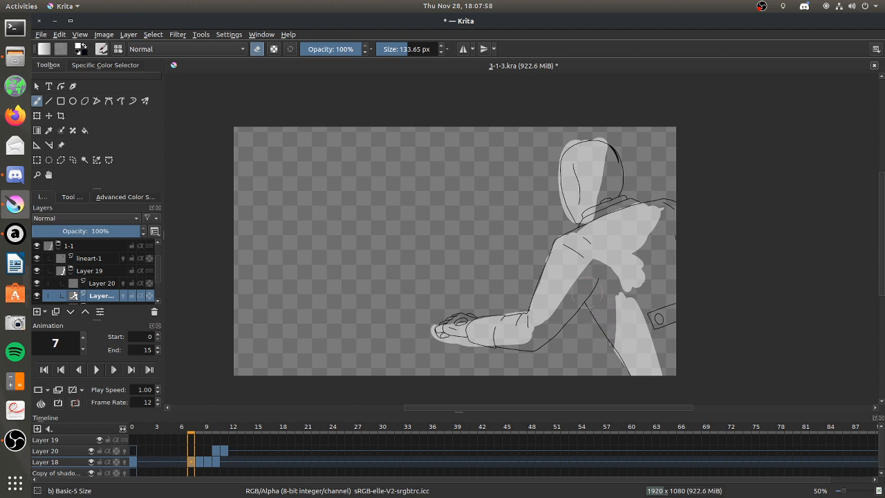
click(257, 49)
mouse_move(628, 259)
mouse_down()
mouse_move(624, 226)
mouse_move(639, 296)
mouse_move(632, 289)
mouse_move(657, 233)
mouse_up()
click(257, 49)
drag(593, 269, 609, 276)
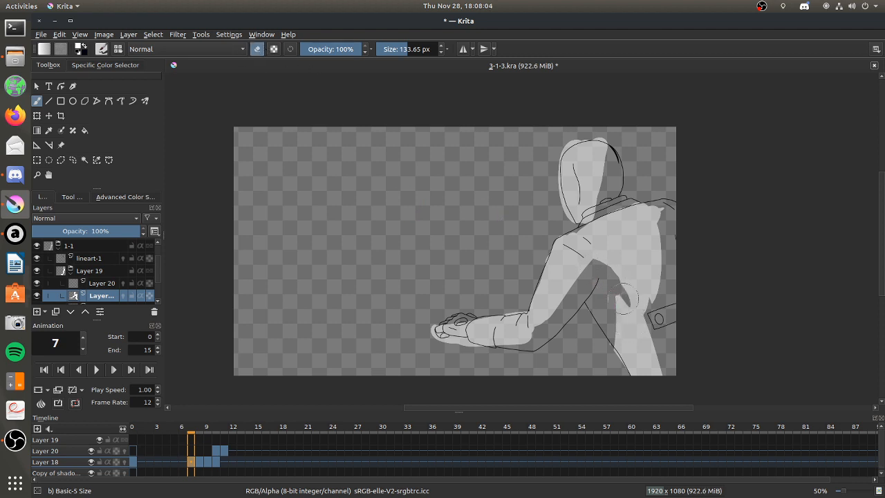
Widen the light along the inner side of the waist and leg and out to the back's far edge on frame 7.
click(257, 49)
mouse_move(621, 275)
mouse_down()
mouse_move(633, 313)
mouse_move(618, 256)
mouse_move(629, 308)
mouse_move(602, 246)
mouse_move(627, 297)
mouse_move(615, 279)
mouse_move(594, 296)
mouse_move(597, 280)
mouse_move(622, 298)
mouse_move(615, 345)
mouse_up()
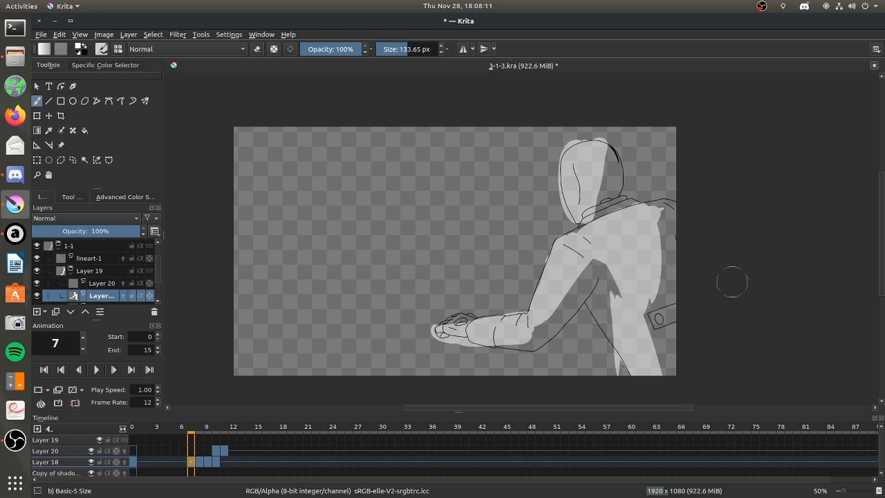
drag(631, 280, 621, 297)
mouse_move(653, 215)
mouse_down()
mouse_move(667, 206)
mouse_move(622, 214)
mouse_move(601, 204)
mouse_move(607, 235)
mouse_move(662, 222)
mouse_move(667, 284)
mouse_move(652, 344)
mouse_up()
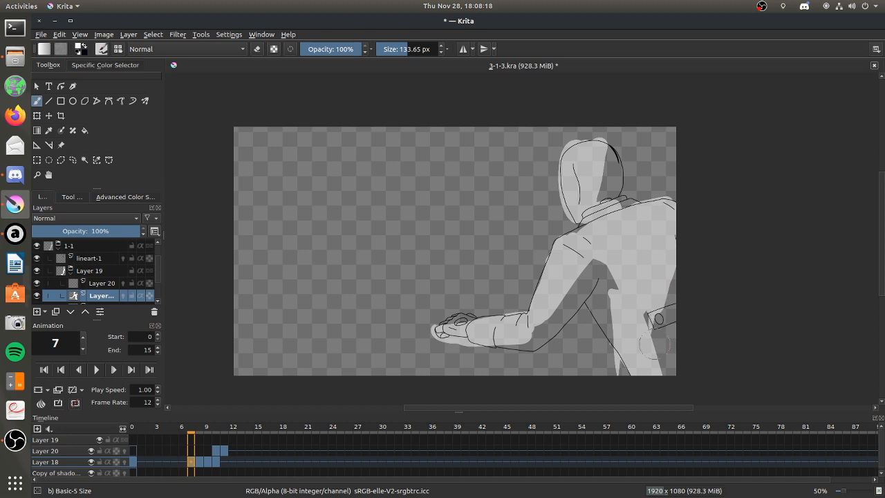
Erase the light along the back's outer edge and touch up the light near the shoulder and waist on frame 7.
click(257, 49)
mouse_move(650, 231)
mouse_down()
mouse_move(637, 187)
mouse_move(665, 273)
mouse_move(660, 312)
mouse_move(668, 268)
mouse_up()
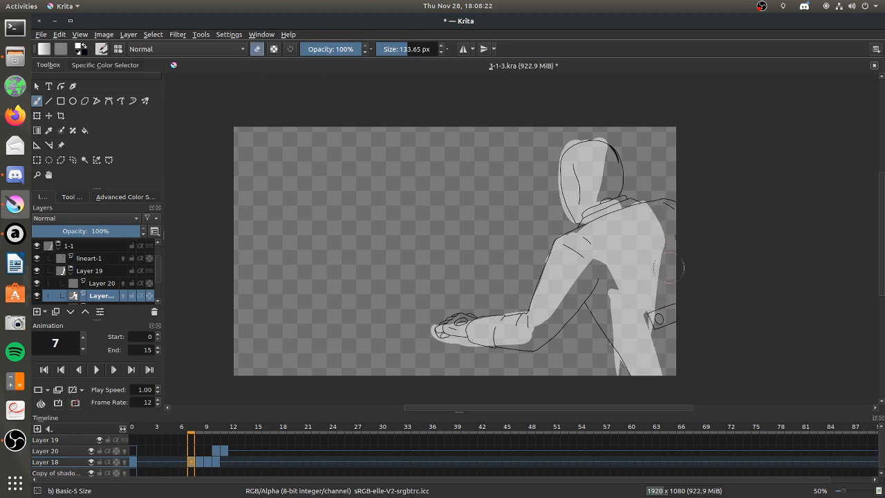
click(257, 49)
mouse_move(632, 191)
mouse_down()
mouse_move(642, 227)
mouse_move(639, 209)
mouse_move(648, 210)
mouse_up()
drag(638, 315, 636, 322)
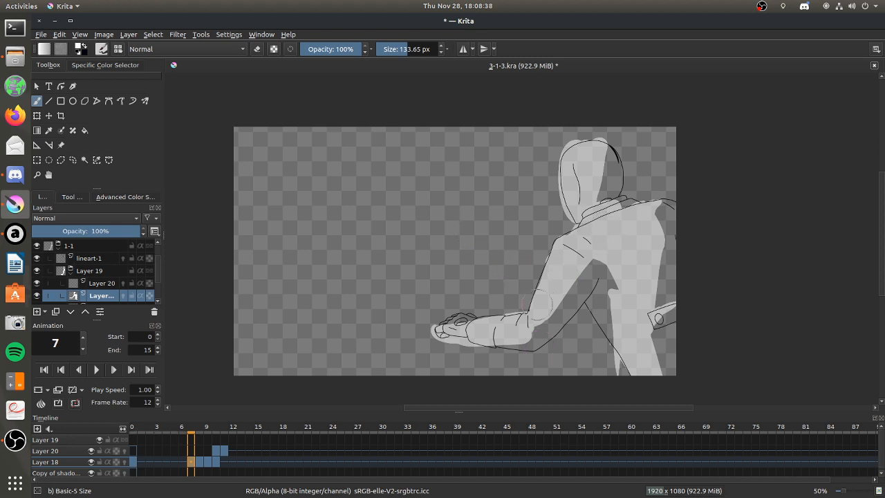
mouse_move(539, 143)
mouse_down()
mouse_move(233, 322)
mouse_move(376, 308)
mouse_move(338, 377)
mouse_up()
key(ctrl+z)
Compare the painted light shapes across frames 7 to 10 of Layer 18.
key(Right)
key(Right)
key(Right)
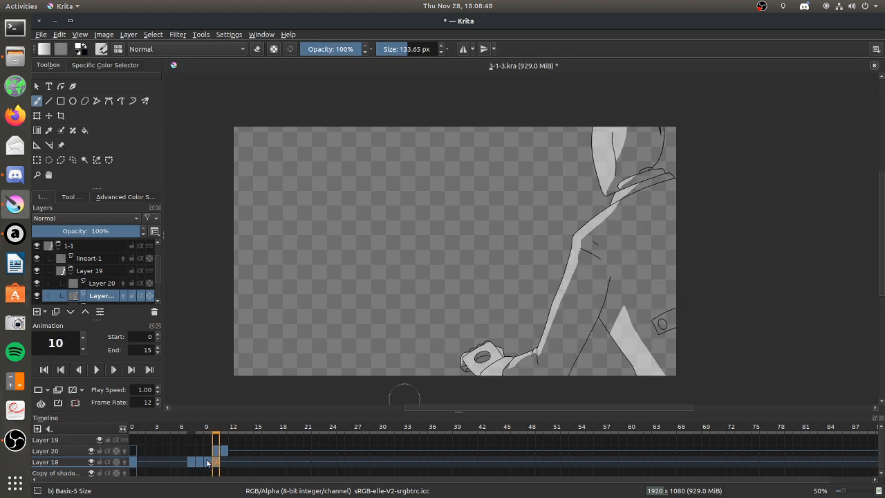
key(Left)
key(Left)
key(Left)
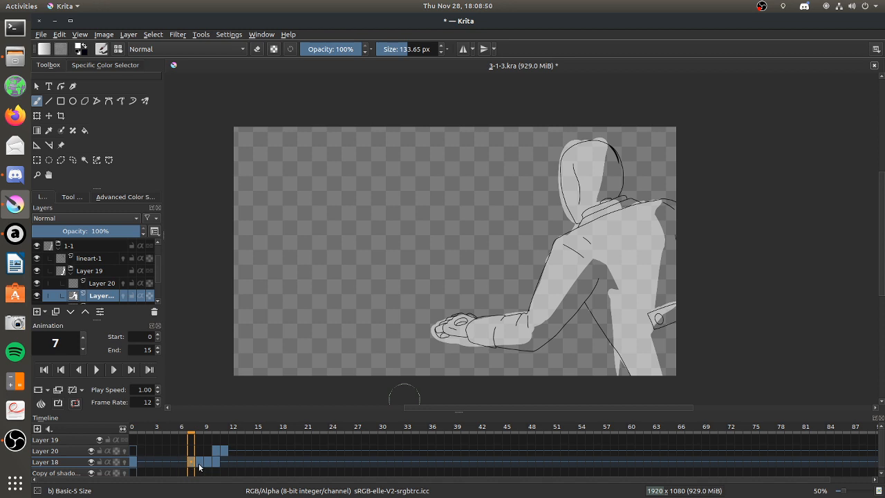
key(Right)
click(215, 462)
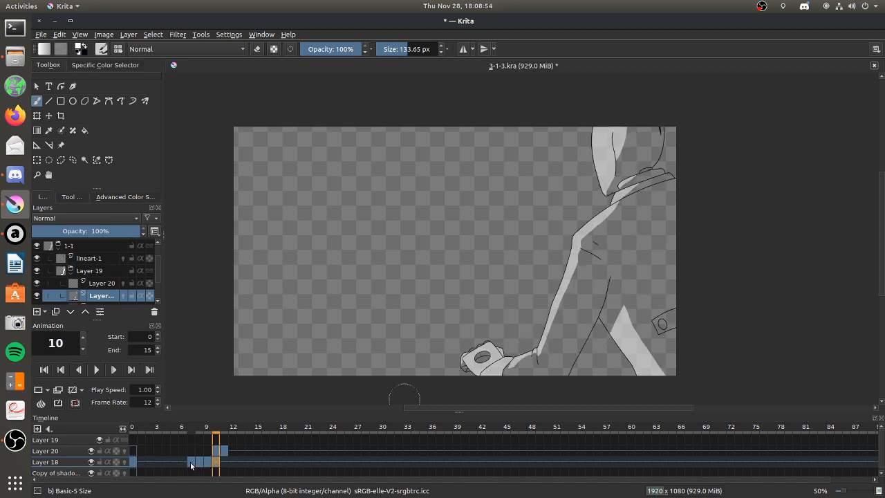
click(191, 462)
click(199, 463)
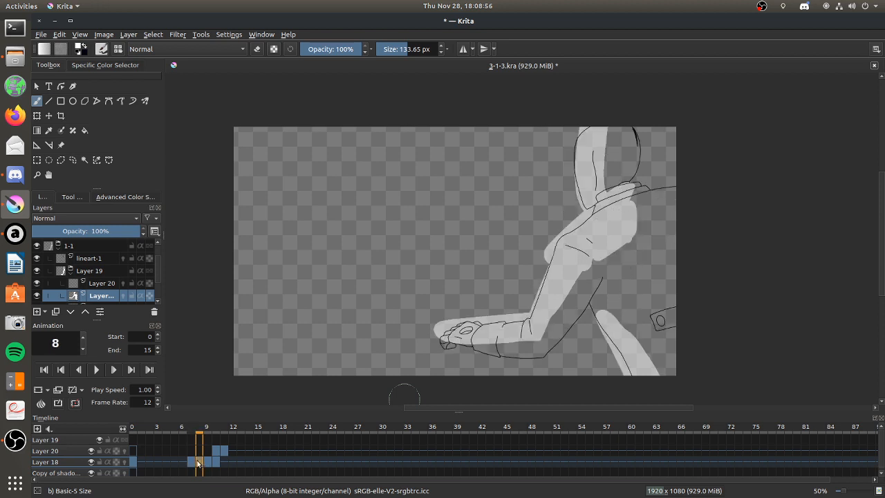
Move Layer 18's keyframe from frame 7 to frame 6 and check the neighbouring frames up to 10.
drag(192, 463, 182, 462)
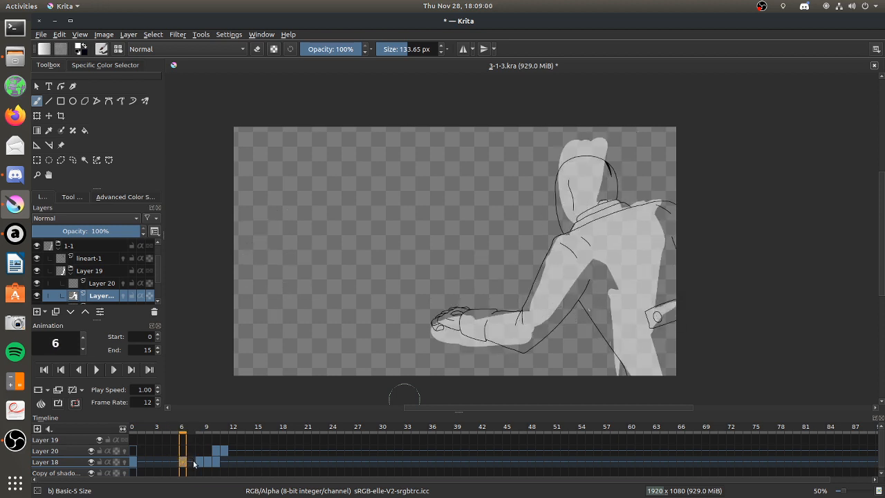
click(191, 462)
click(199, 462)
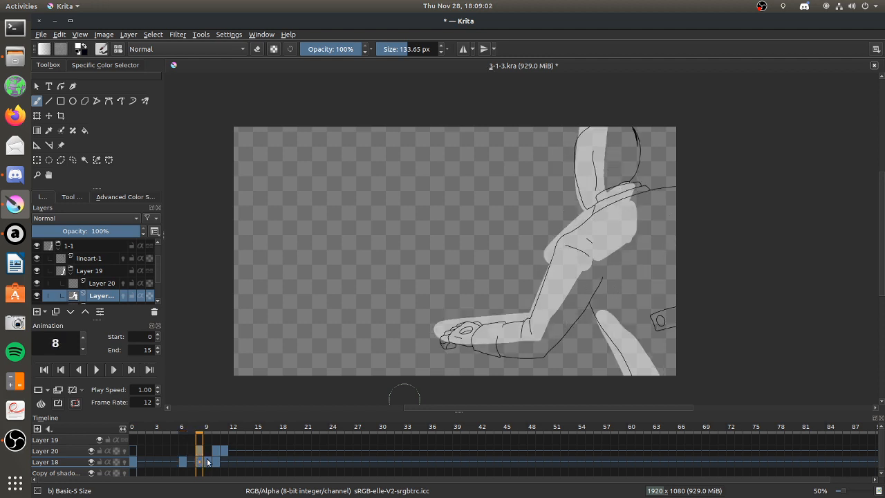
click(208, 463)
click(214, 462)
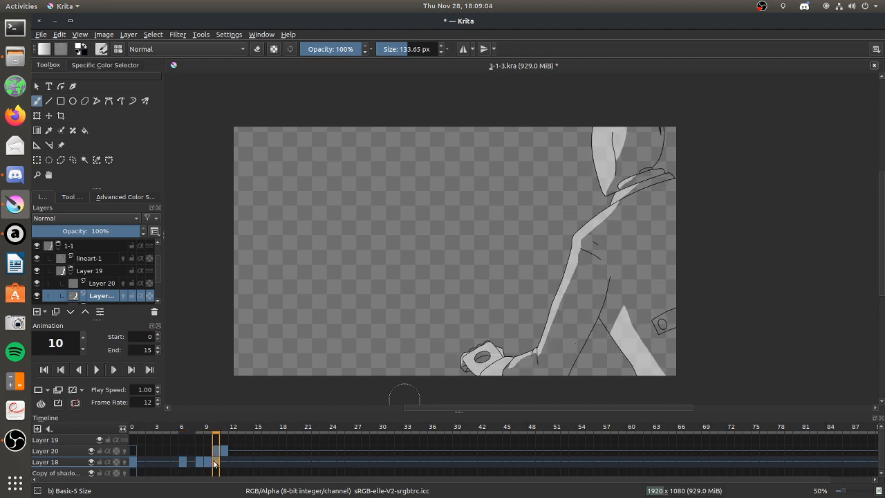
Move Layer 18's keyframe from frame 6 back to frame 7 after comparing it with frames 8 and 9.
click(206, 462)
click(198, 463)
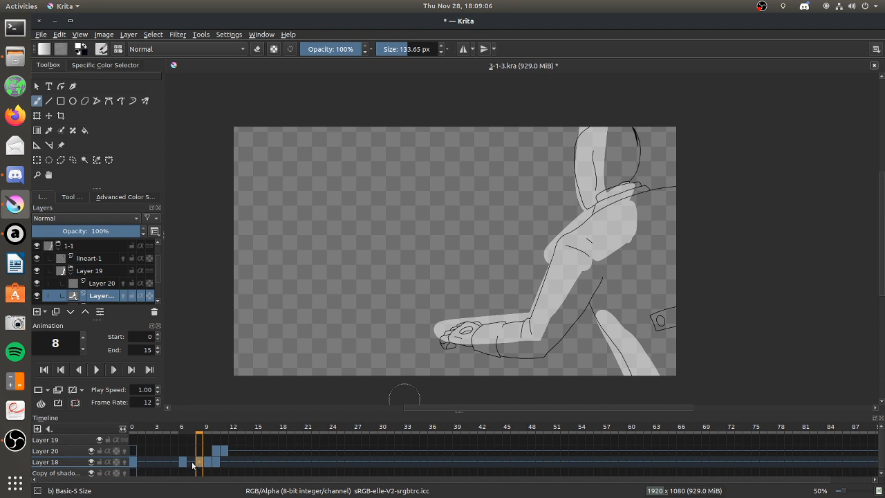
click(185, 462)
click(194, 462)
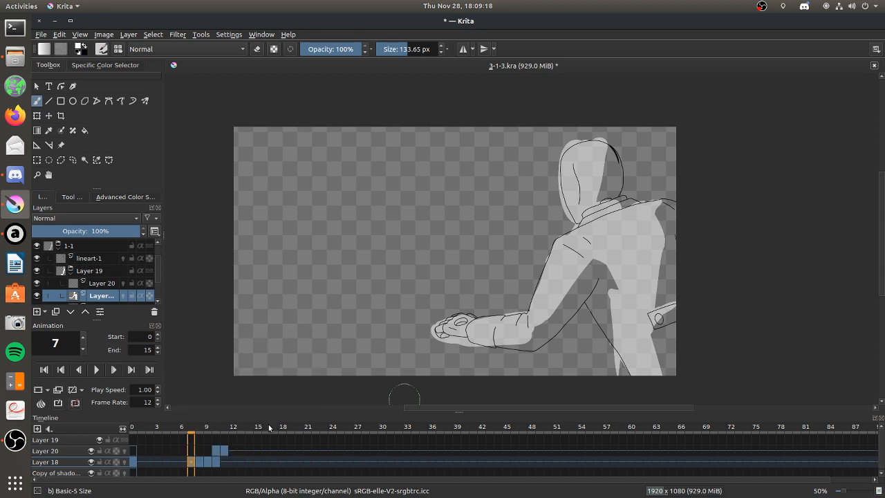
Check the light on frames 11 and 12, and compare it with the painted light on frame 0.
click(236, 465)
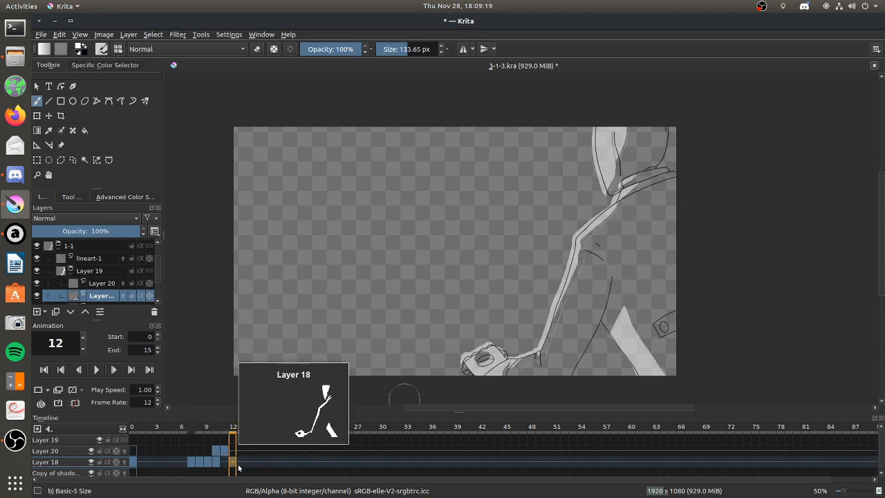
click(225, 463)
click(233, 463)
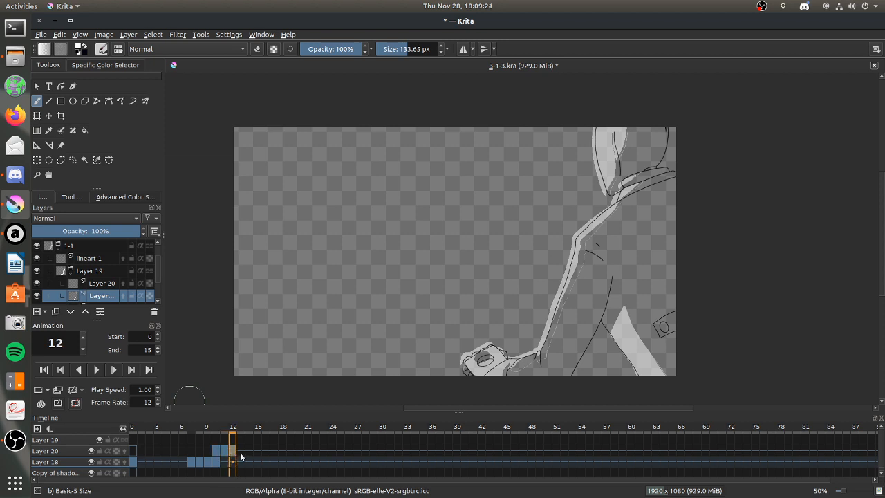
click(137, 452)
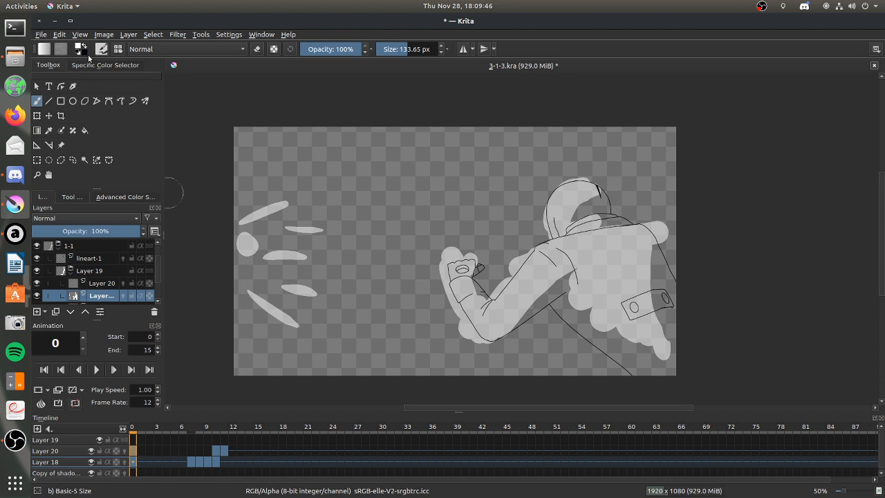
Switch to the Files app, browse the Avatar folder inside Videos > Old Cartoons, and minimise the file window.
click(15, 57)
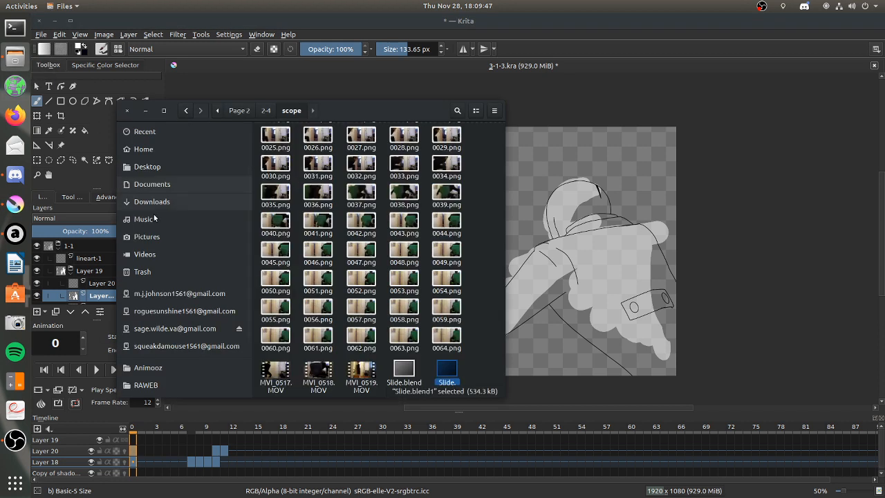
click(171, 249)
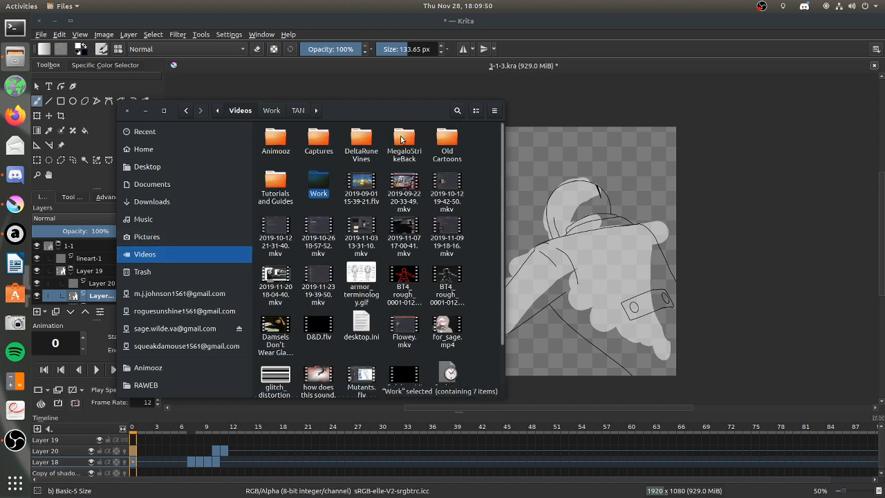
double_click(447, 140)
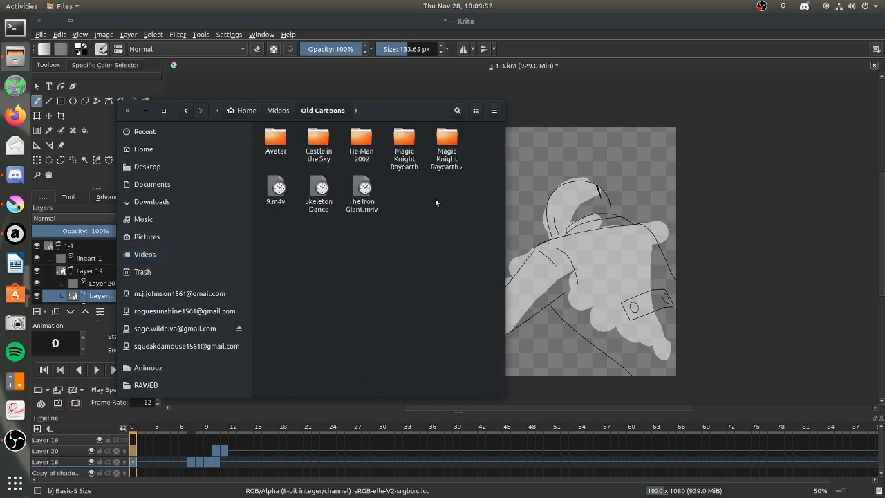
double_click(275, 142)
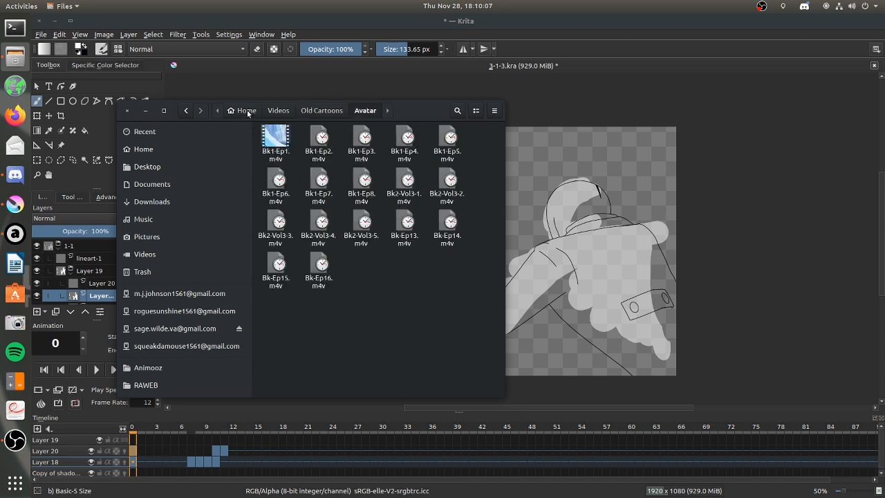
click(315, 111)
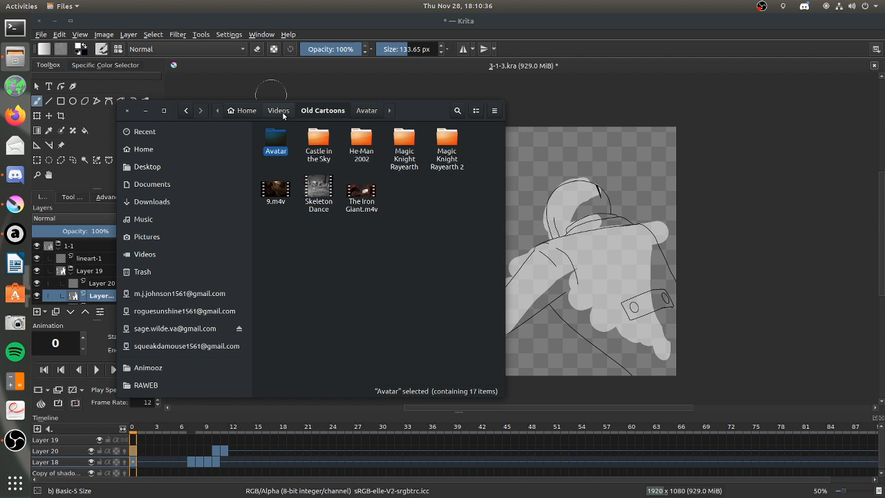
click(145, 110)
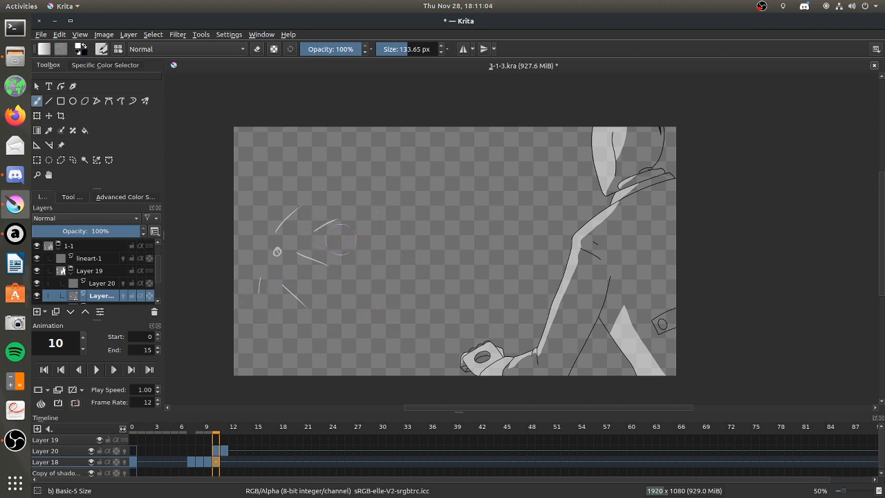
Sketch direction arrows beside the figure on frame 9, compare them with frame 10's marks, and erase the arrows.
click(204, 463)
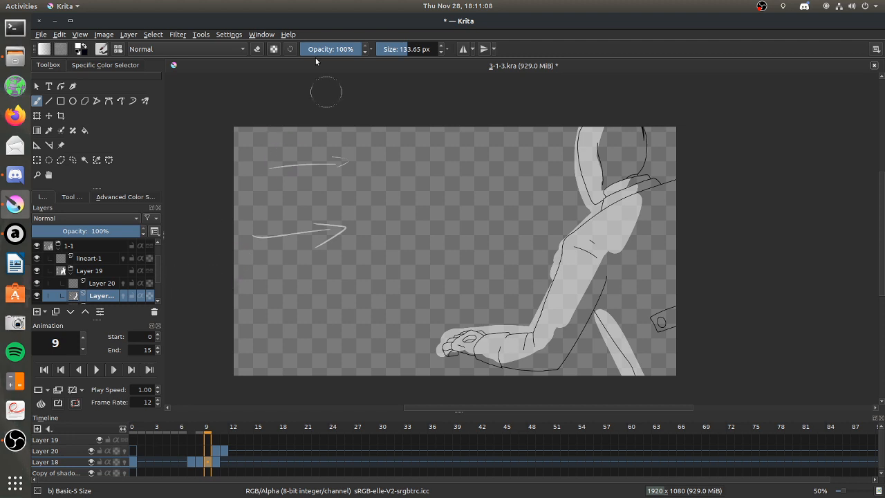
key(Right)
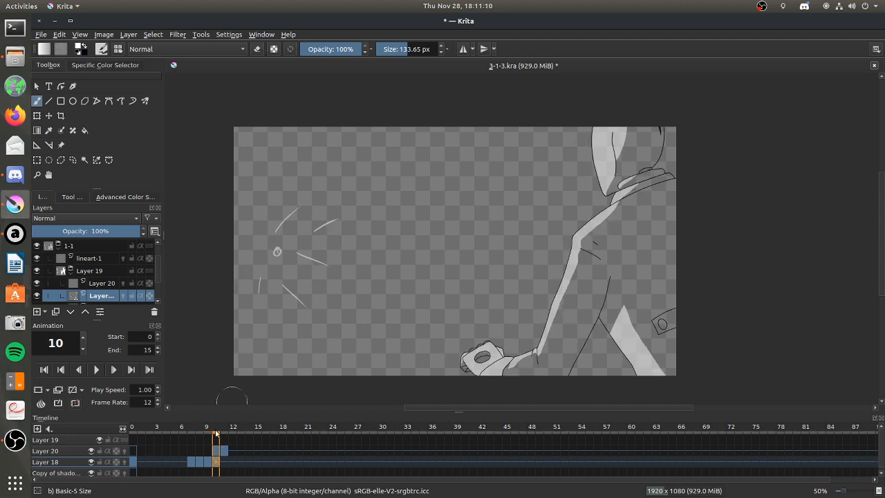
click(208, 463)
click(255, 48)
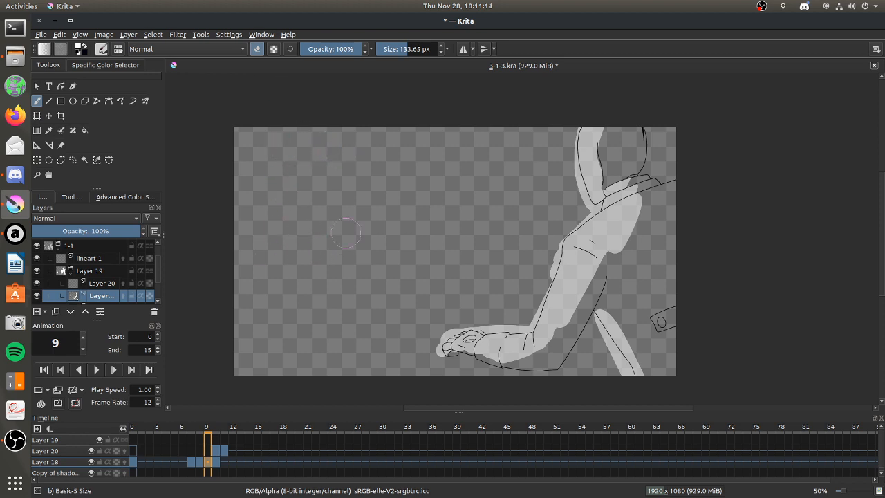
click(257, 49)
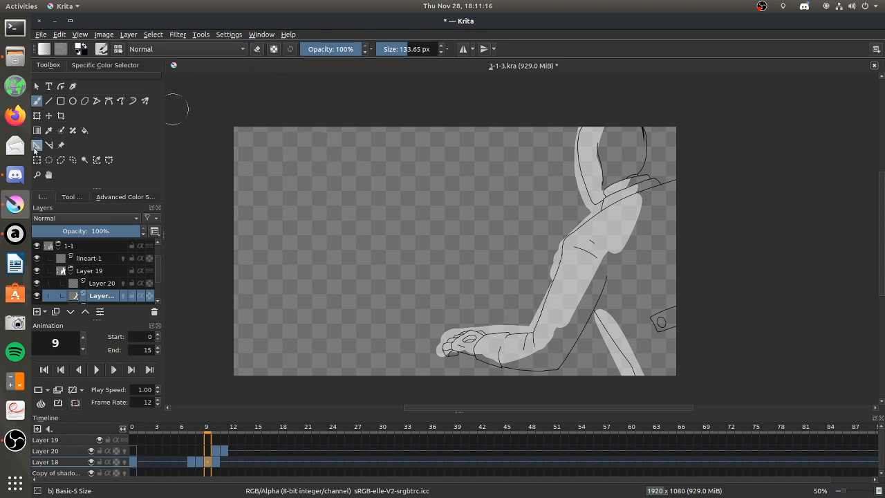
Add a Vanishing Point assistant and place it just outside the canvas's left edge at about mid-height.
click(73, 198)
click(86, 223)
click(85, 237)
click(337, 251)
mouse_move(352, 265)
mouse_down()
mouse_move(332, 264)
mouse_move(364, 265)
mouse_up()
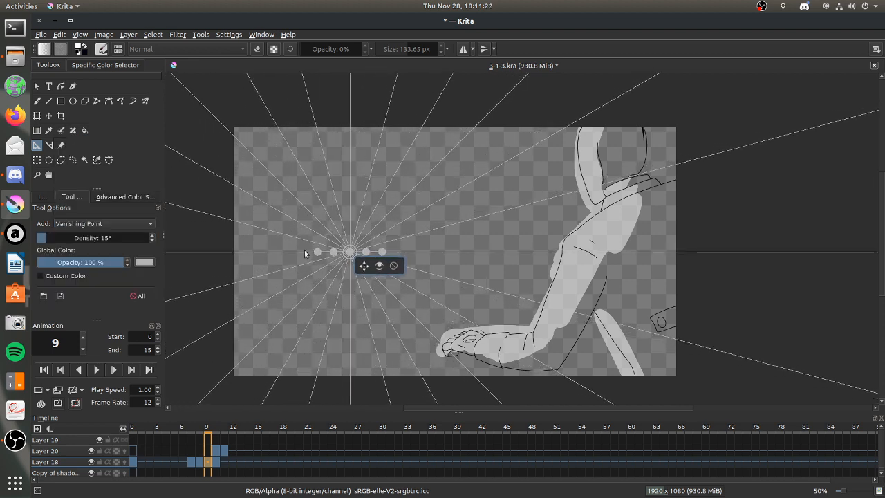
key(b)
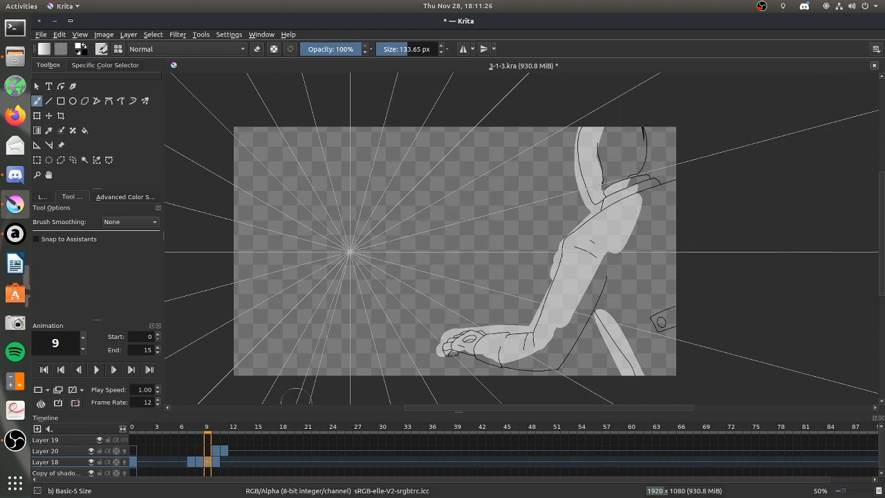
click(214, 462)
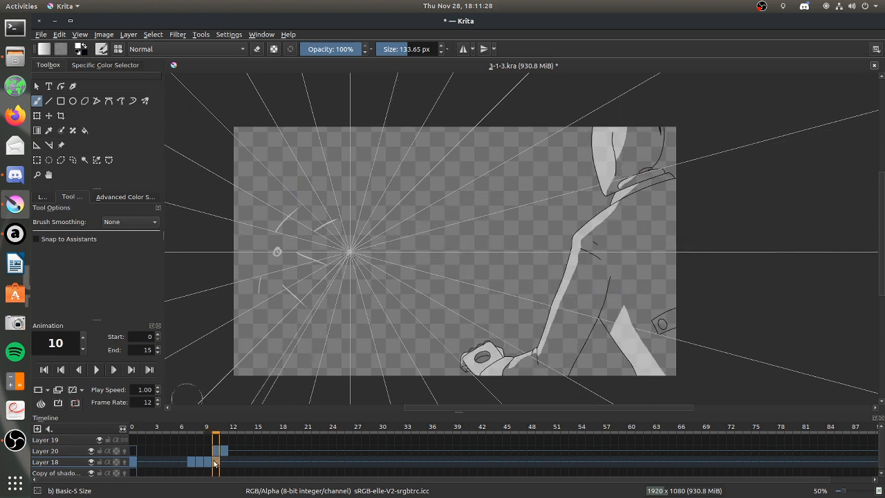
click(36, 145)
drag(363, 267, 186, 263)
click(37, 101)
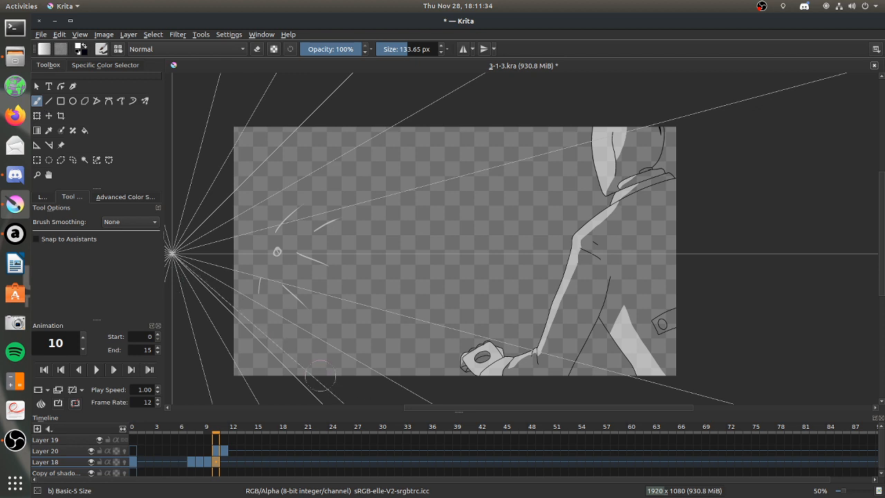
Erase the sketched radiating marks in the empty area beside the figure on frame 10 of Layer 18.
click(41, 198)
click(256, 49)
drag(286, 290, 332, 220)
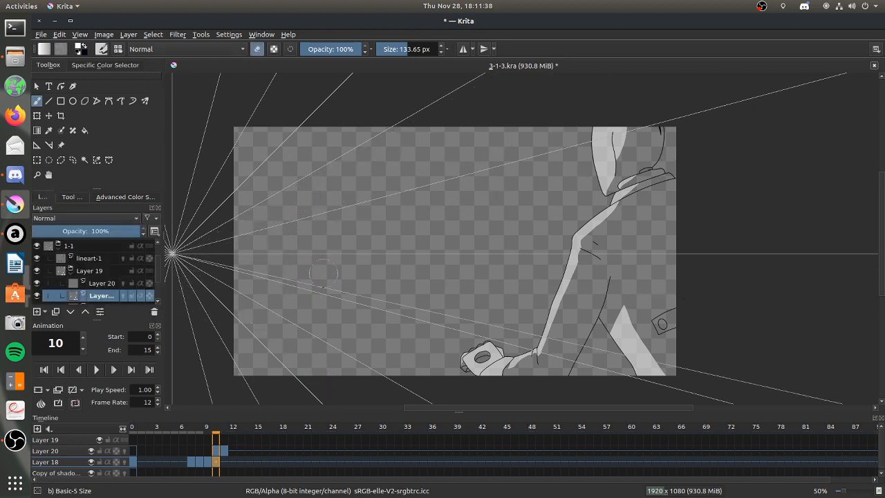
click(257, 49)
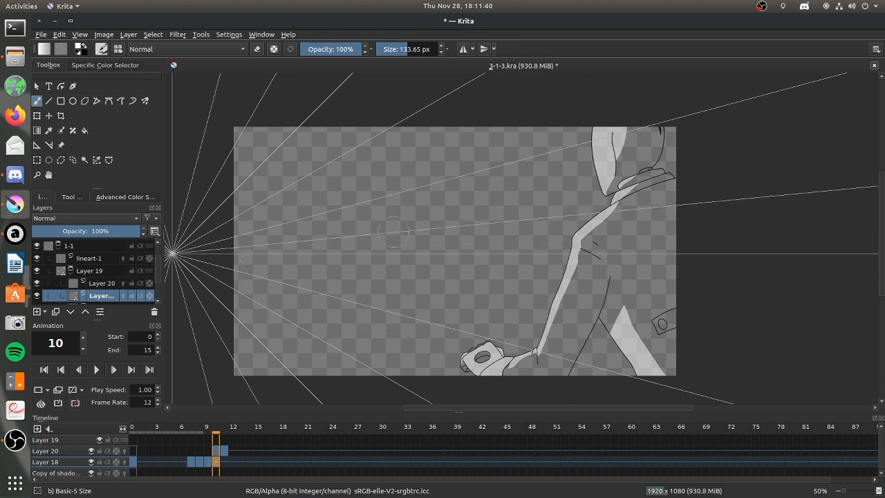
Erase the excess light from the shoulder blade, the back of the upper arm and the top of the leg on frame 9.
click(204, 462)
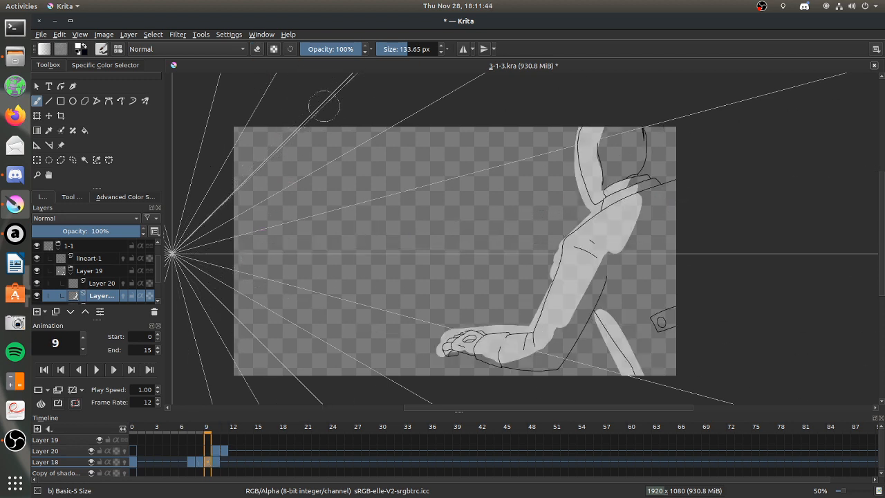
click(257, 49)
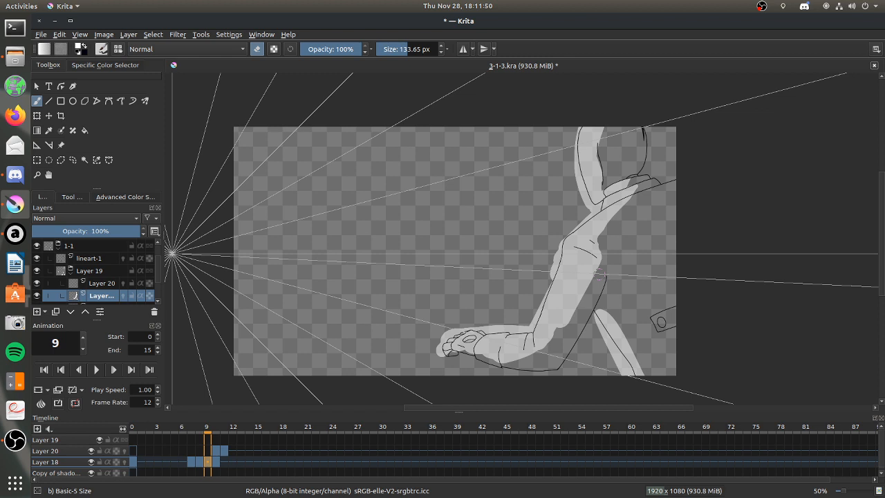
mouse_move(600, 274)
mouse_down()
mouse_move(562, 275)
mouse_move(596, 268)
mouse_move(590, 292)
mouse_up()
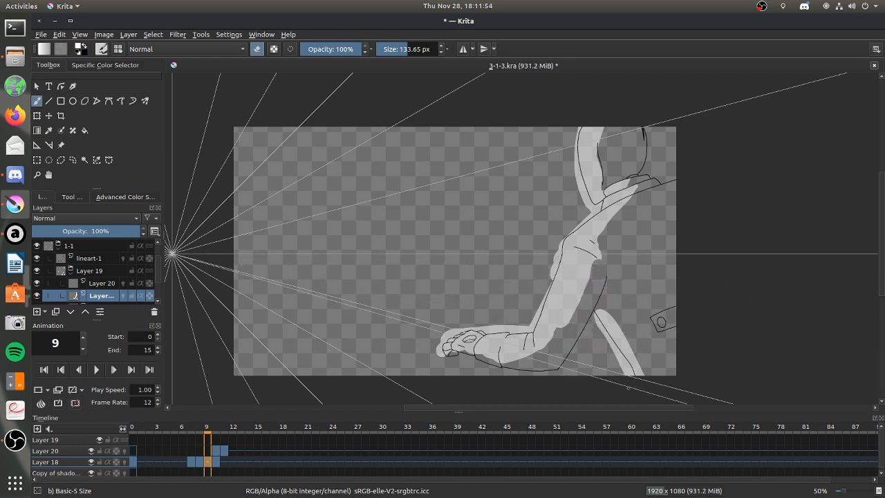
drag(596, 309, 603, 335)
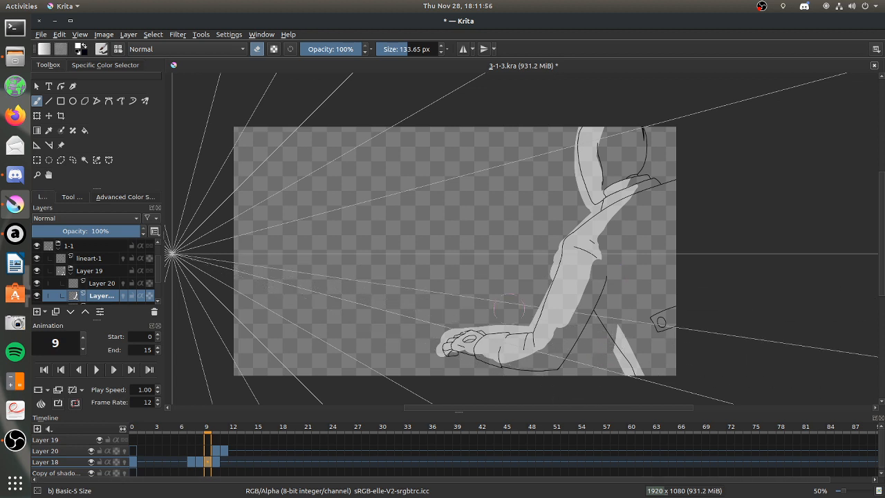
Widen the leg's light outward on frame 9, then paint a small patch of light on the shoulder blade and trim it.
click(258, 51)
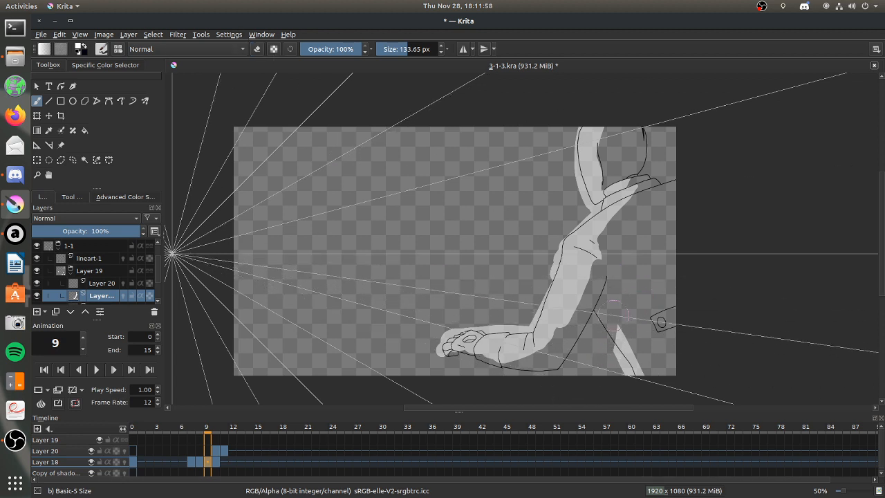
drag(620, 322, 659, 387)
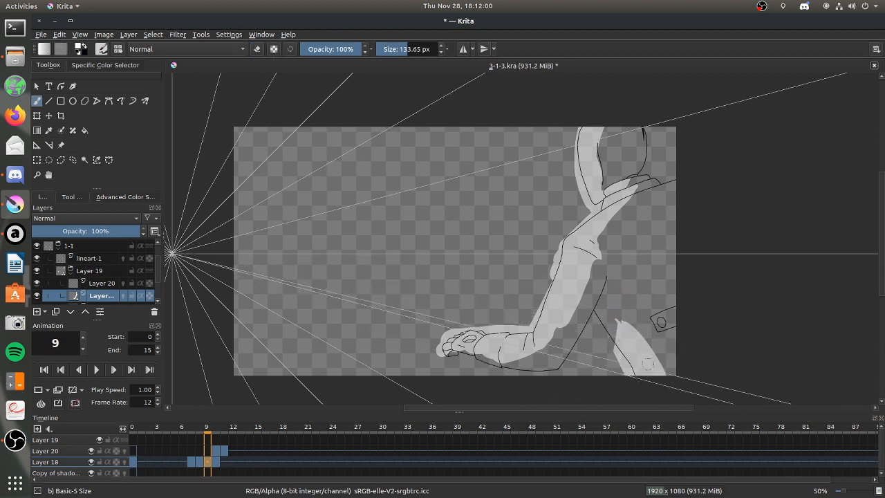
drag(650, 208, 629, 232)
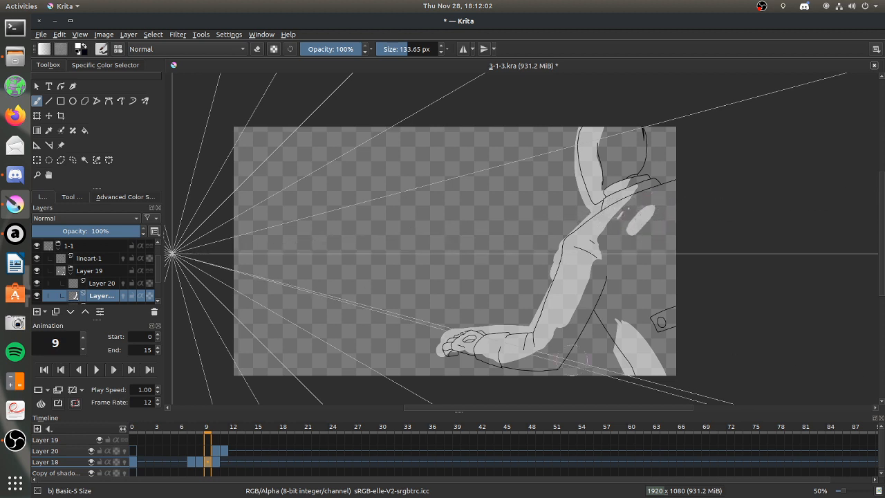
click(258, 51)
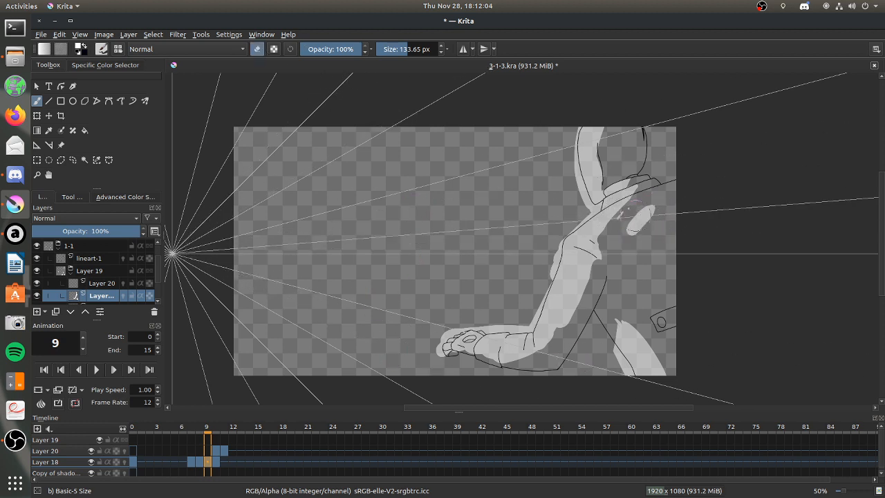
mouse_move(649, 208)
mouse_down()
mouse_move(430, 152)
mouse_move(421, 114)
mouse_move(627, 230)
mouse_up()
click(257, 49)
Trim the light on the shoulder and upper leg on frame 8, and paint a thin streak of light on the shoulder blade.
click(196, 461)
click(257, 49)
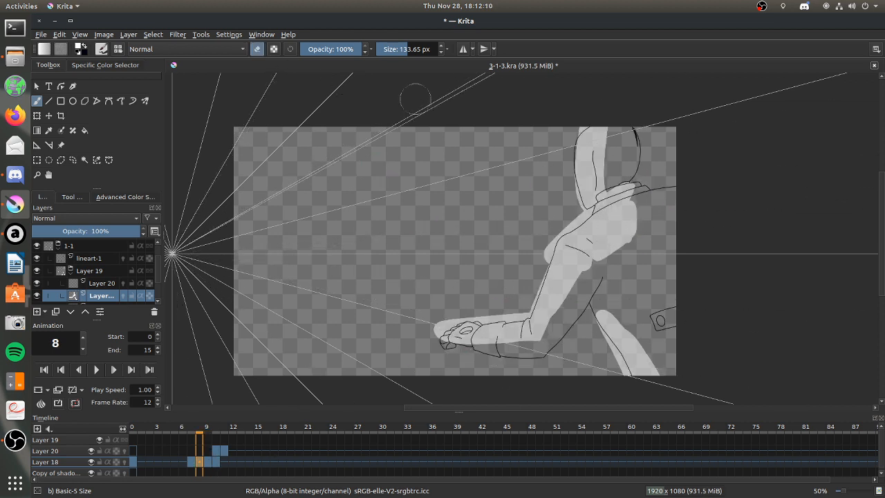
mouse_move(634, 214)
mouse_down()
mouse_move(633, 203)
mouse_move(601, 258)
mouse_up()
drag(606, 307, 597, 331)
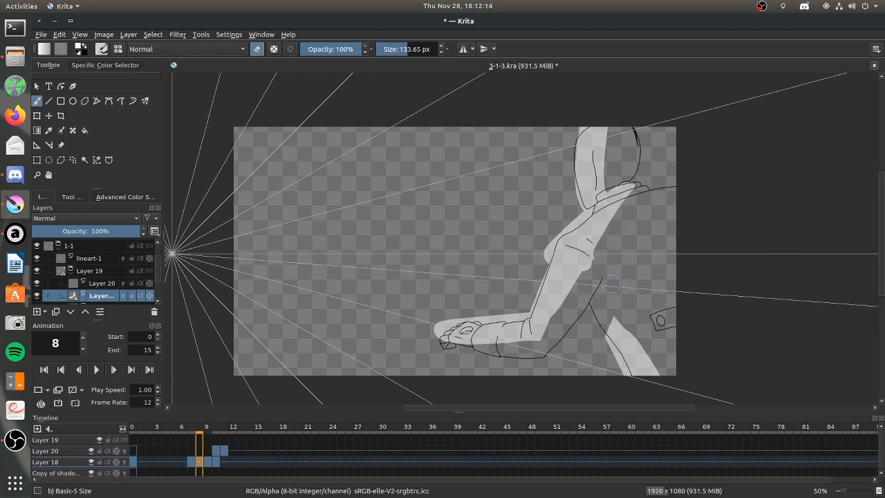
click(261, 51)
drag(633, 202, 621, 226)
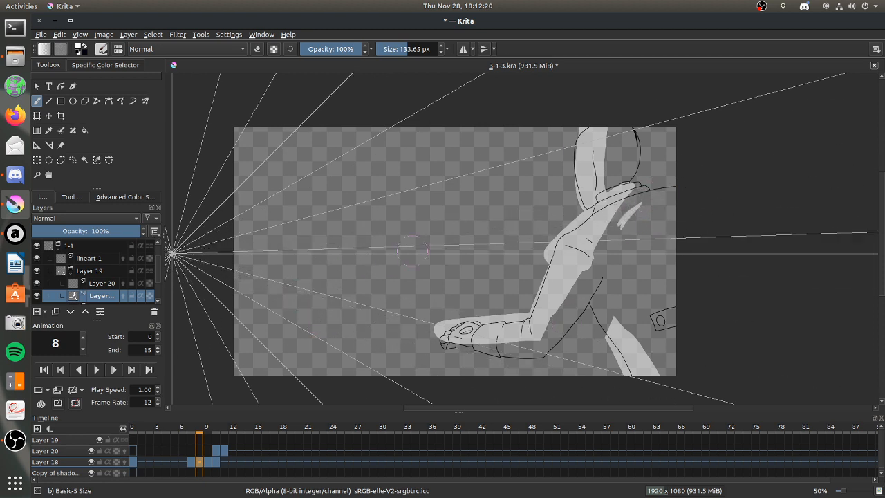
Erase the old light from the body, arm and leg on frame 7, and reshape the light on the hood and collar.
click(191, 461)
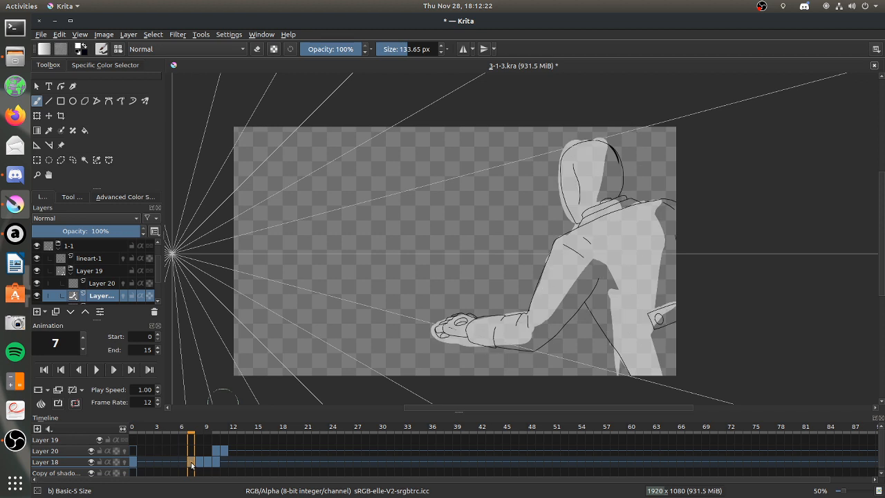
click(257, 49)
mouse_move(567, 214)
mouse_down()
mouse_move(584, 176)
mouse_move(580, 149)
mouse_move(556, 226)
mouse_move(483, 325)
mouse_move(636, 235)
mouse_move(626, 394)
mouse_up()
mouse_move(598, 143)
mouse_down()
mouse_move(568, 149)
mouse_move(575, 222)
mouse_move(603, 140)
mouse_up()
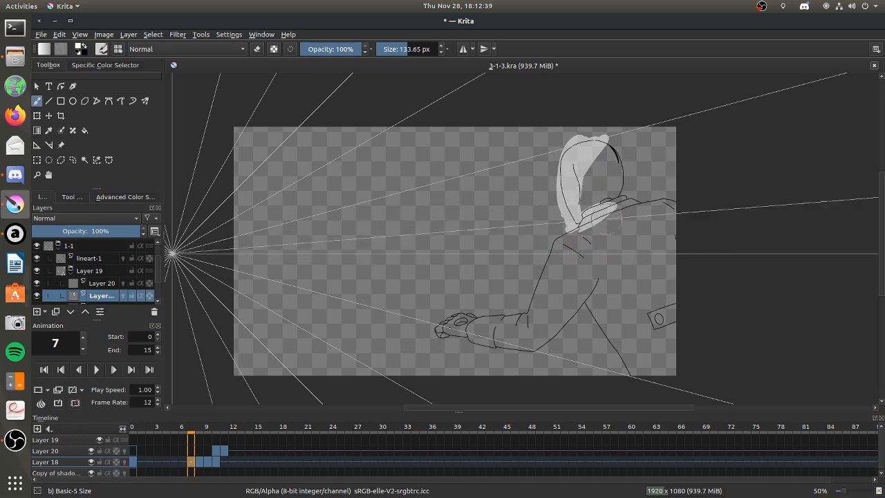
Paint light along the shoulder, arm and hand on frame 7, with a short streak on the shoulder blade.
mouse_move(600, 224)
mouse_down()
mouse_move(578, 238)
mouse_move(617, 221)
mouse_move(592, 244)
mouse_move(643, 225)
mouse_move(556, 282)
mouse_move(527, 319)
mouse_move(569, 269)
mouse_up()
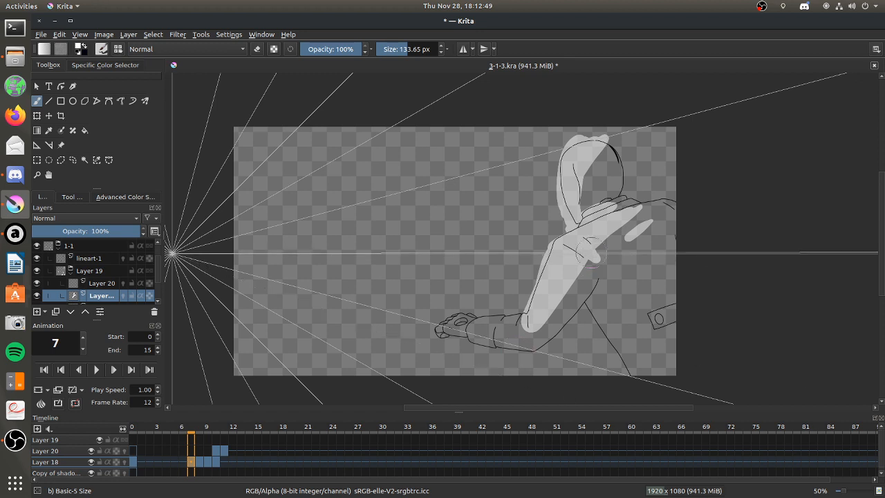
mouse_move(570, 272)
mouse_down()
mouse_move(547, 292)
mouse_move(581, 273)
mouse_up()
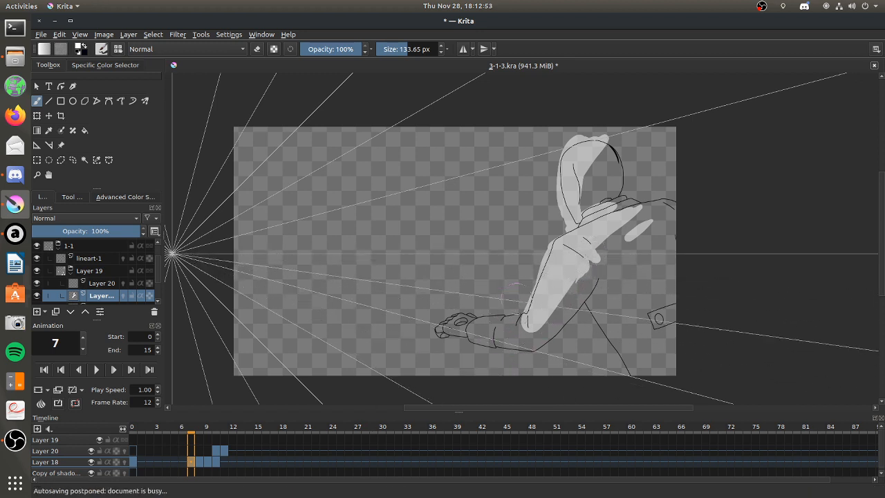
drag(484, 319, 441, 325)
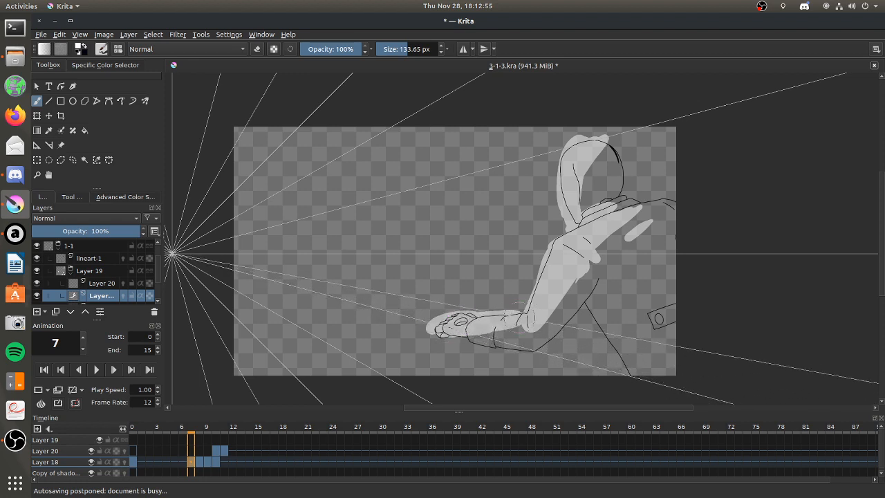
Compare the leg light on the neighbouring frames, then paint a band of light down the leg on frame 7 and trim its outer edge.
click(207, 461)
key(Left)
key(Left)
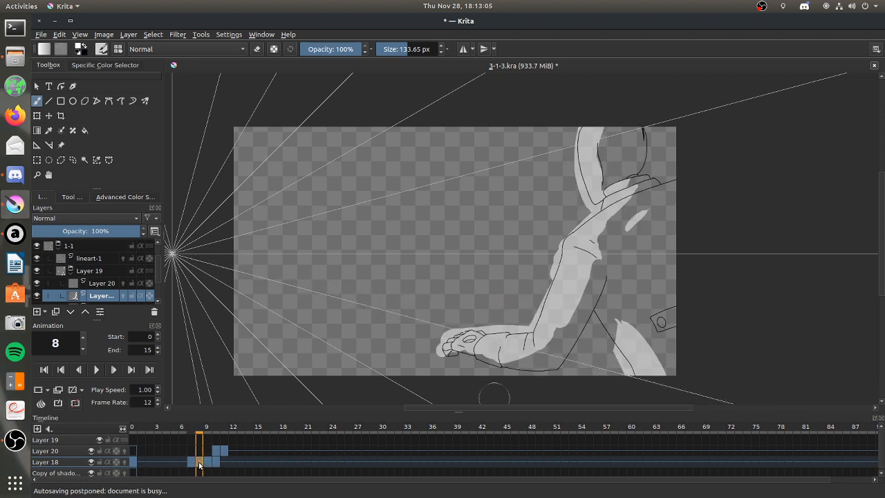
drag(612, 324, 656, 360)
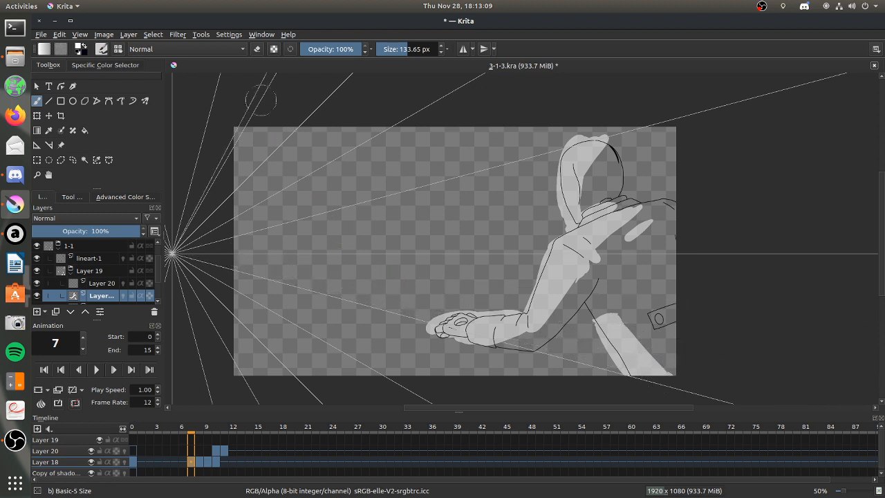
click(256, 49)
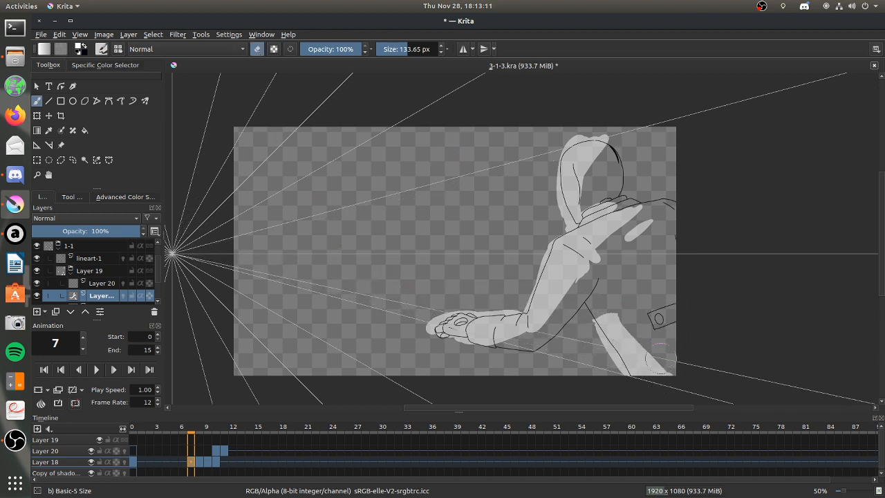
click(256, 49)
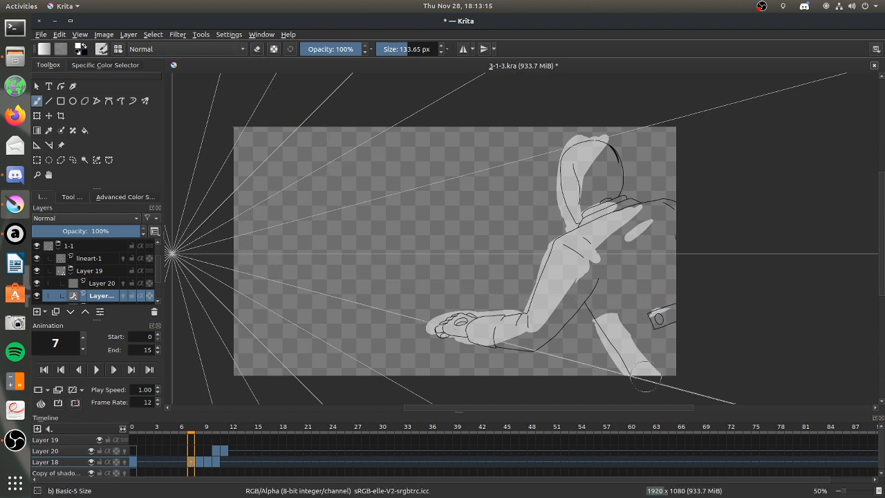
Erase all the light on frame 0 of Layer 18, including the radiating marks in the empty area beside the figure.
click(256, 48)
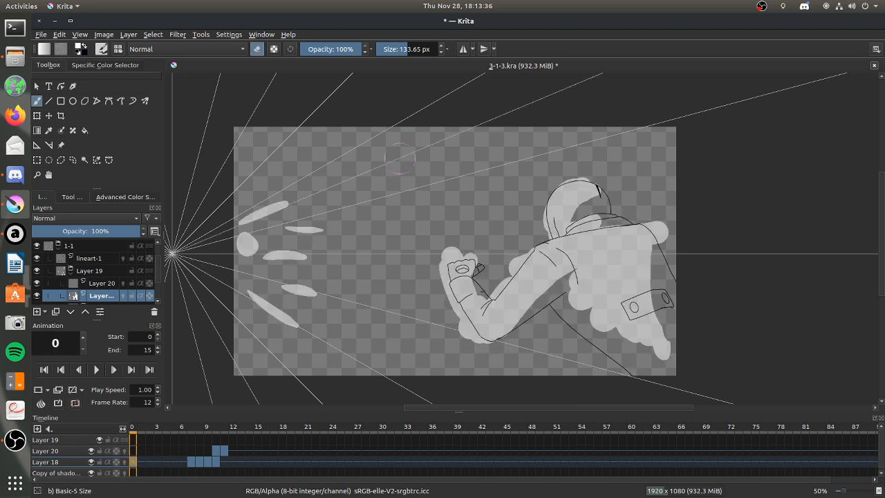
mouse_move(596, 185)
mouse_down()
mouse_move(539, 225)
mouse_move(488, 306)
mouse_move(457, 264)
mouse_up()
mouse_move(496, 201)
mouse_down()
mouse_move(546, 189)
mouse_move(586, 199)
mouse_move(470, 366)
mouse_move(533, 335)
mouse_move(653, 212)
mouse_move(679, 208)
mouse_move(643, 345)
mouse_move(691, 292)
mouse_up()
mouse_move(239, 221)
mouse_down()
mouse_move(280, 315)
mouse_move(316, 231)
mouse_up()
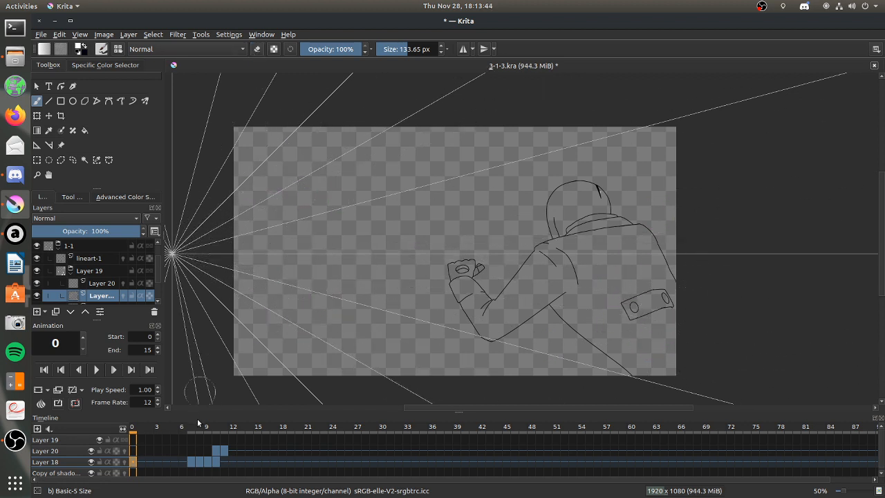
Paint light on the hood, collar, arm and hand on frame 6 of Layer 18, and trim the underside of the forearm.
click(186, 462)
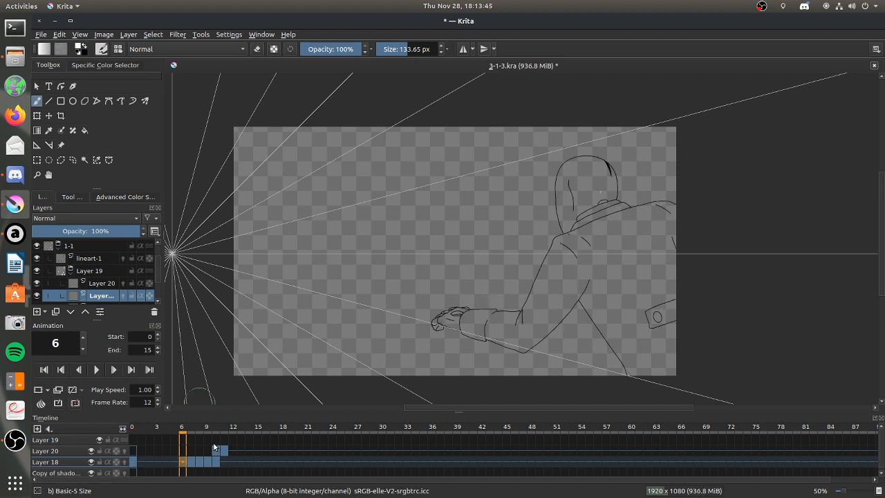
click(183, 462)
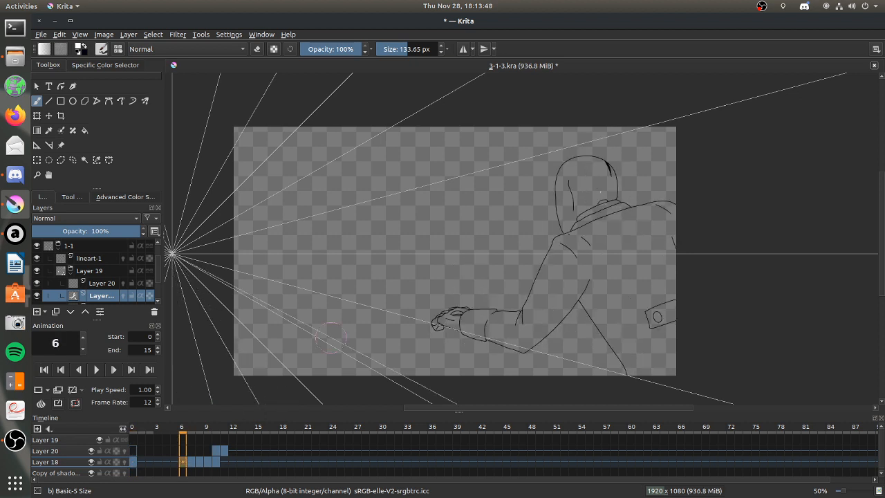
mouse_move(586, 153)
mouse_down()
mouse_move(560, 227)
mouse_move(602, 208)
mouse_move(539, 295)
mouse_move(523, 326)
mouse_move(580, 261)
mouse_move(530, 328)
mouse_up()
mouse_move(444, 325)
mouse_down()
mouse_move(486, 312)
mouse_move(478, 318)
mouse_move(534, 326)
mouse_move(500, 304)
mouse_move(529, 314)
mouse_up()
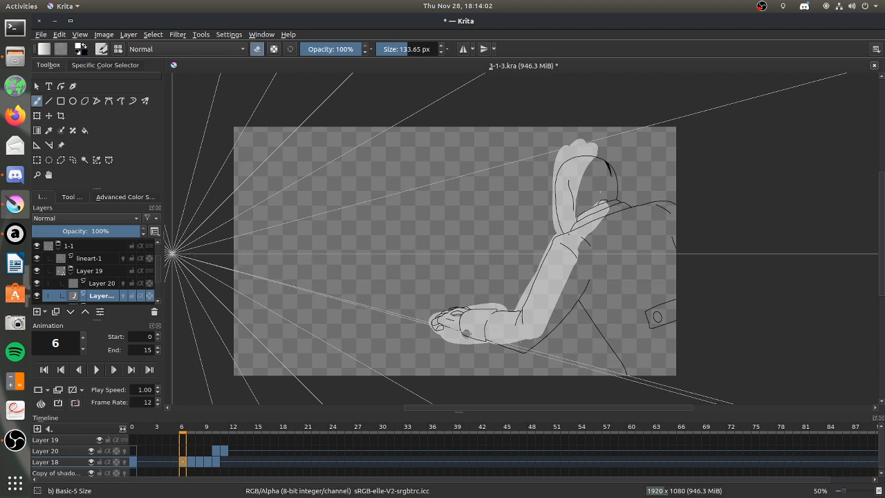
drag(471, 336, 520, 349)
click(259, 50)
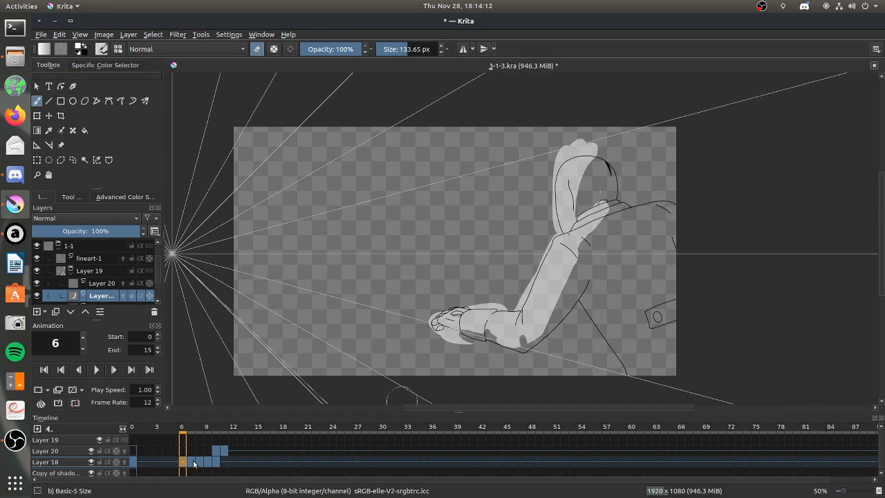
Check the leg light on frames 9 and 10, then paint a band of light down the leg on frame 6.
drag(194, 463, 205, 462)
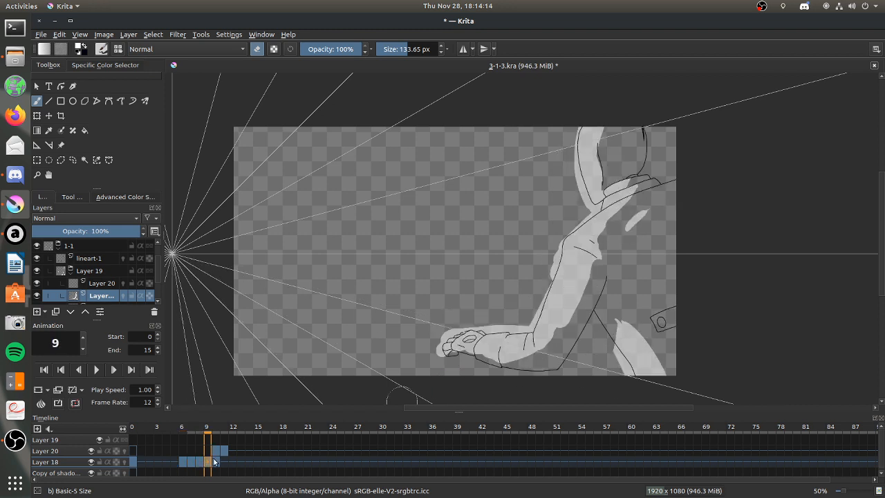
click(217, 462)
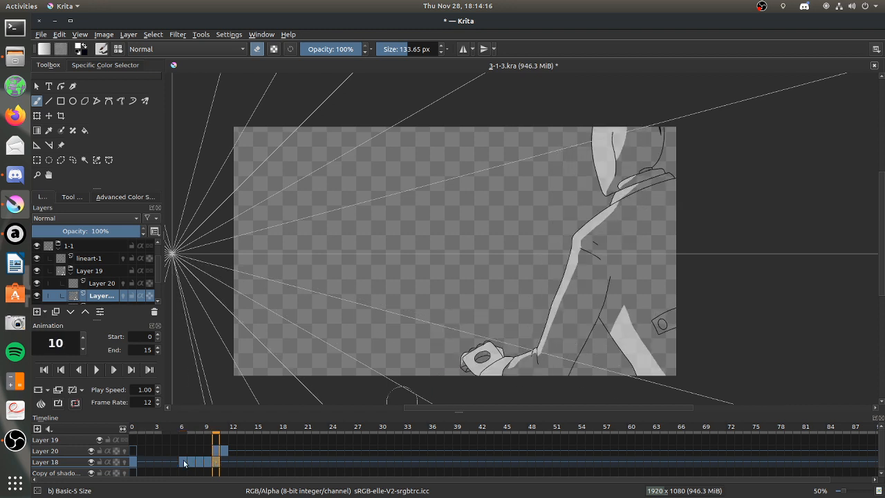
click(184, 462)
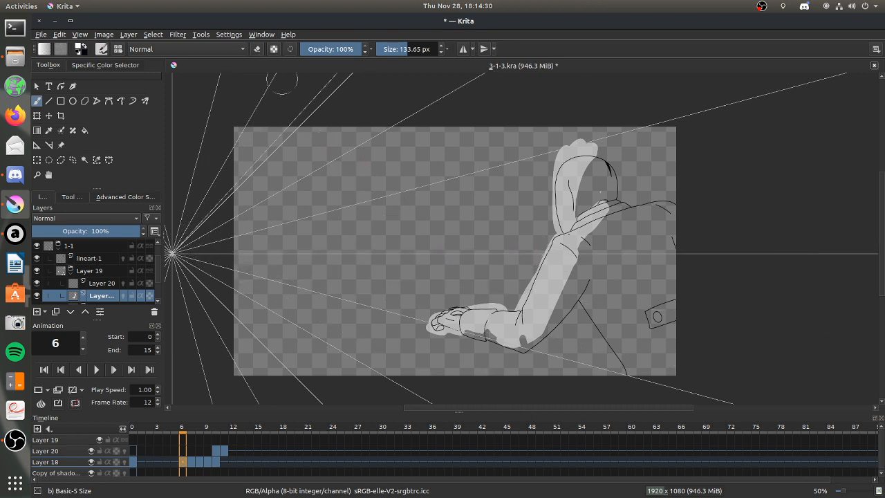
mouse_move(595, 315)
mouse_down()
mouse_move(621, 330)
mouse_move(614, 319)
mouse_move(608, 340)
mouse_move(599, 327)
mouse_move(654, 364)
mouse_up()
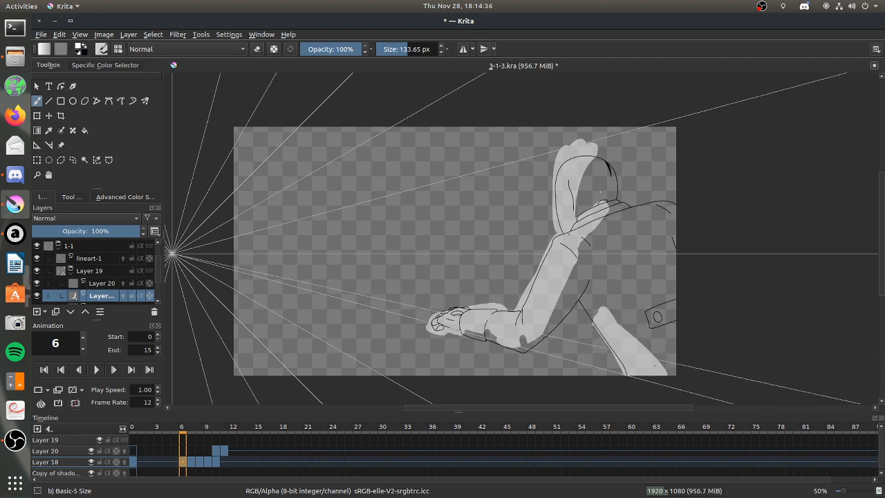
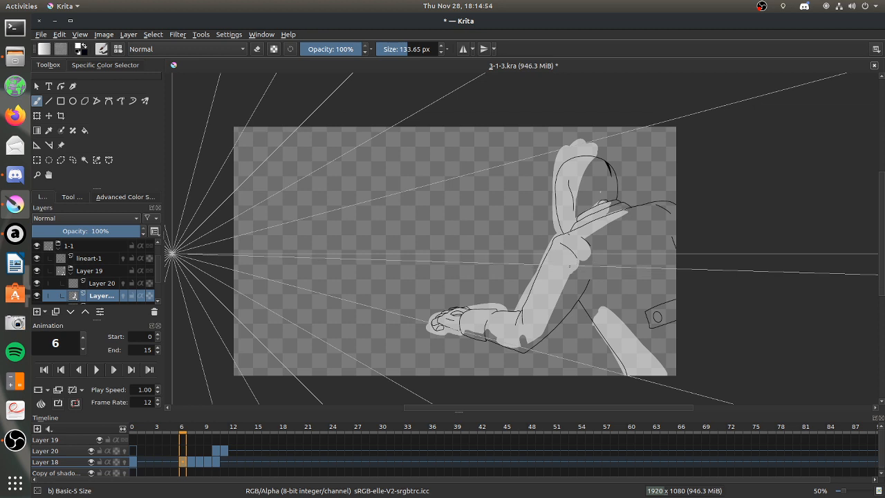
mouse_move(341, 164)
mouse_down()
mouse_move(297, 183)
mouse_move(302, 225)
mouse_up()
mouse_move(391, 163)
mouse_down()
mouse_move(393, 205)
mouse_move(453, 207)
mouse_up()
mouse_move(439, 159)
mouse_down()
mouse_move(502, 155)
mouse_move(499, 205)
mouse_up()
drag(435, 182, 498, 176)
mouse_move(513, 151)
mouse_down()
mouse_move(564, 145)
mouse_move(592, 201)
mouse_up()
drag(506, 177, 555, 173)
mouse_move(603, 144)
mouse_down()
mouse_move(609, 187)
mouse_move(631, 187)
mouse_up()
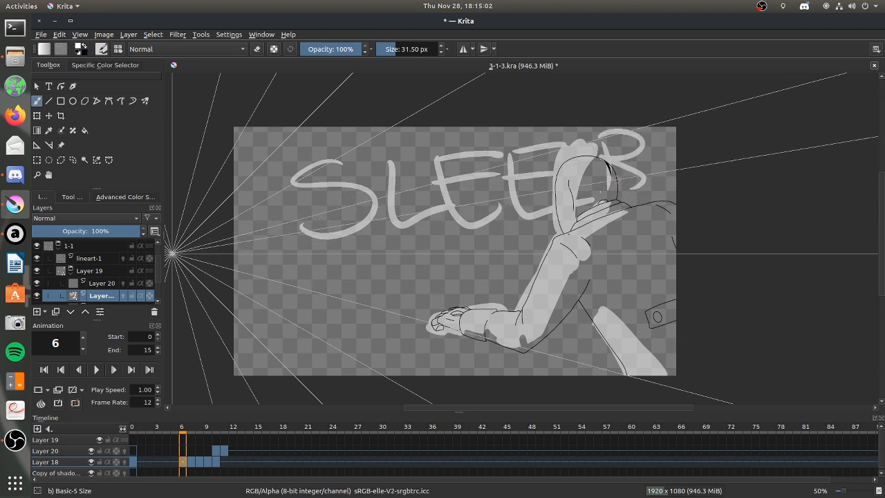
mouse_move(369, 261)
mouse_down()
mouse_move(374, 289)
mouse_move(361, 255)
mouse_move(390, 267)
mouse_move(398, 259)
mouse_move(412, 291)
mouse_up()
drag(357, 323, 432, 298)
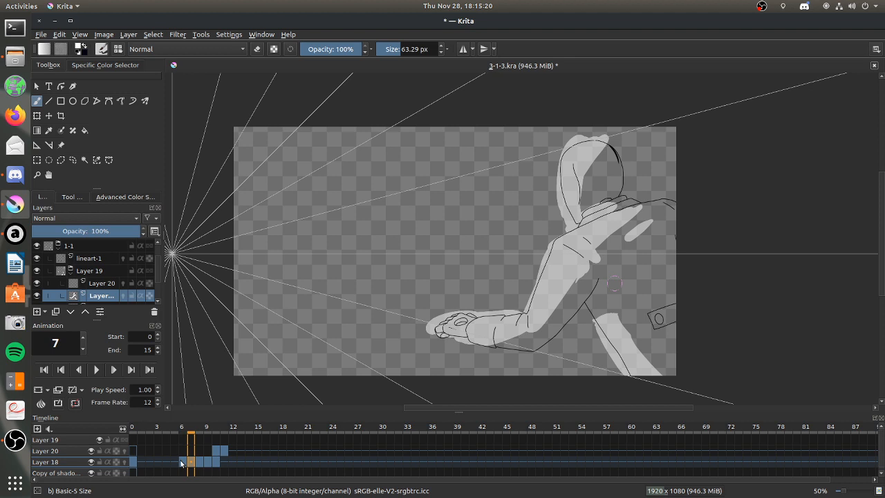
key(Left)
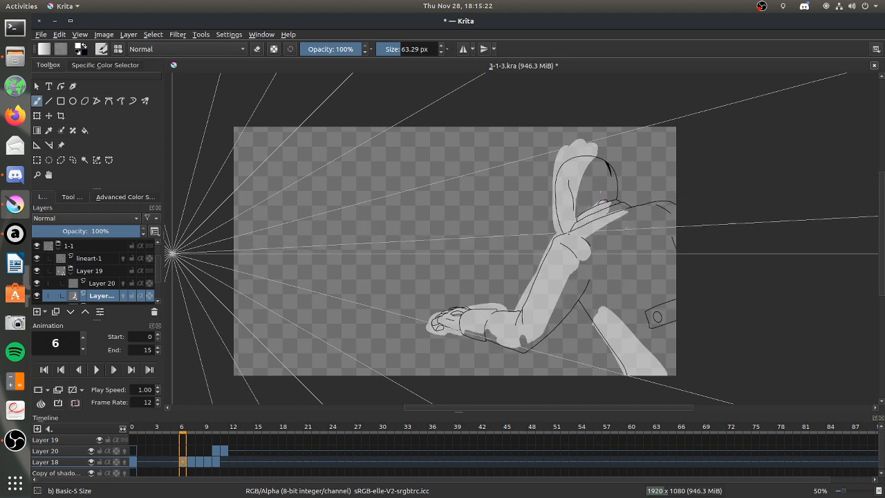
Extend the light across the shoulder below the collar on frame 6 of Layer 18 with the 63.29 px brush.
drag(612, 235, 644, 220)
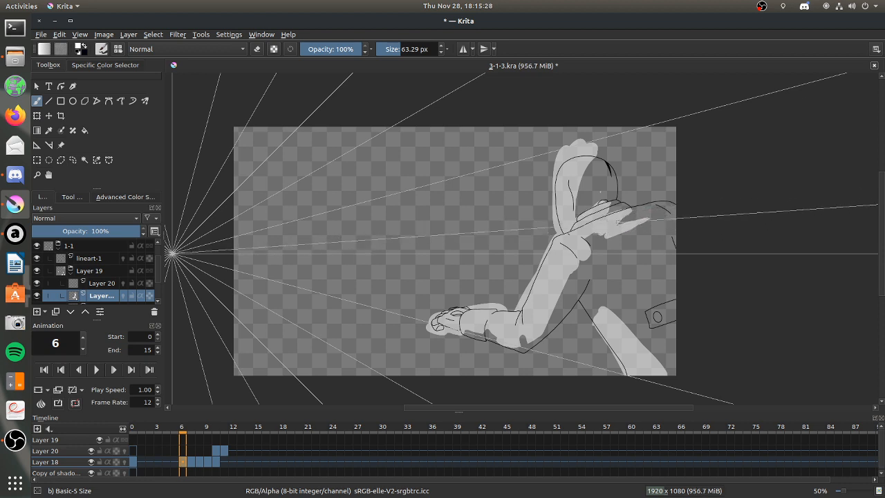
Switch to Discord, open the options of a participant in the Stream voice channel, and return to Krita.
click(13, 176)
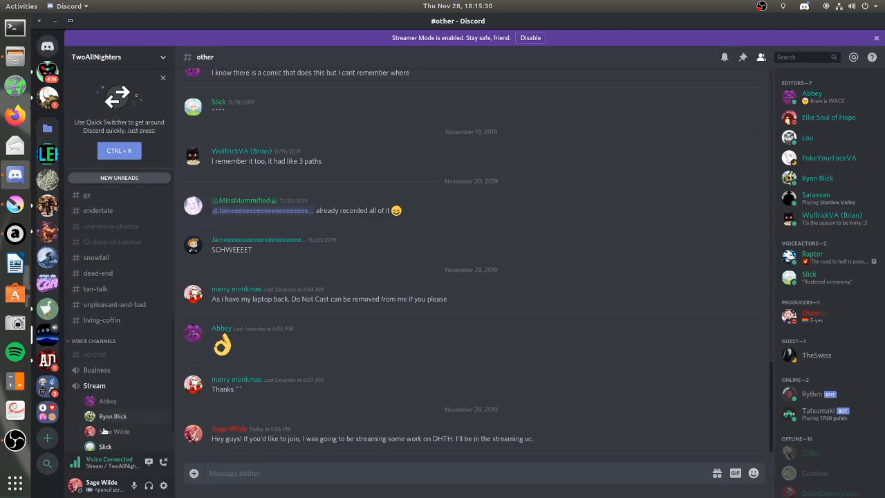
right_click(104, 446)
click(253, 363)
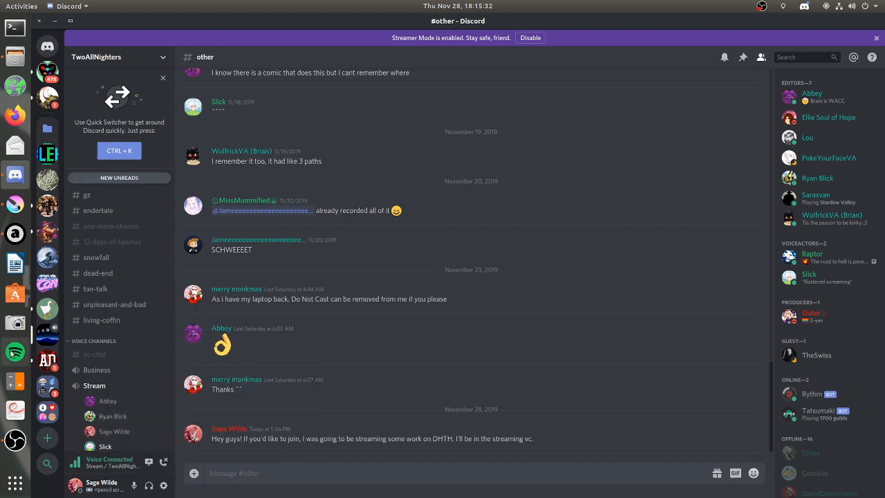
click(15, 204)
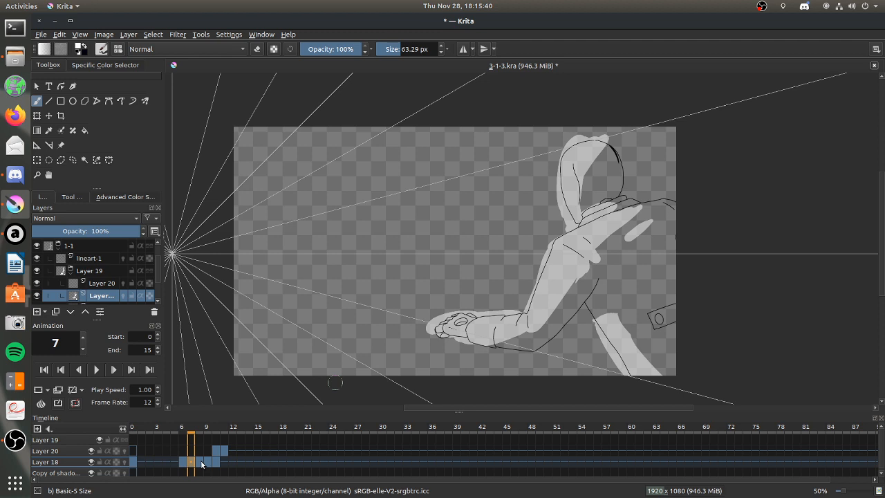
Fill the device beside the hand with light on frame 11 of Layer 18.
click(225, 465)
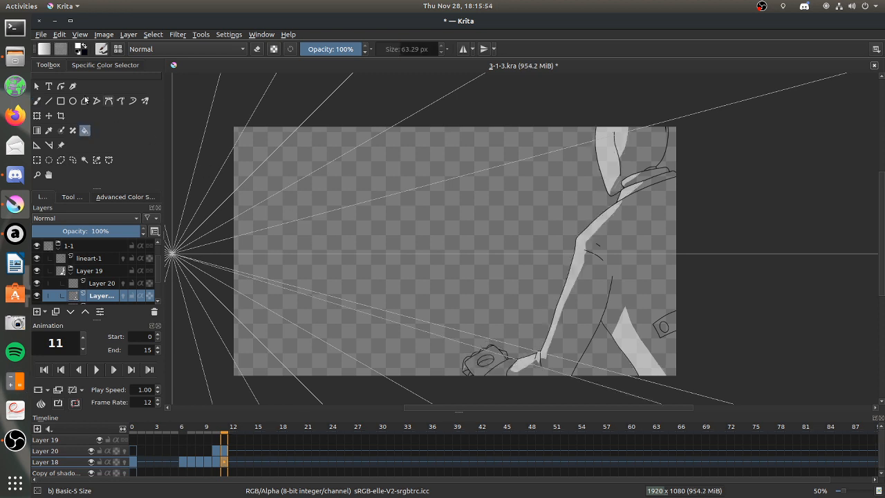
click(498, 362)
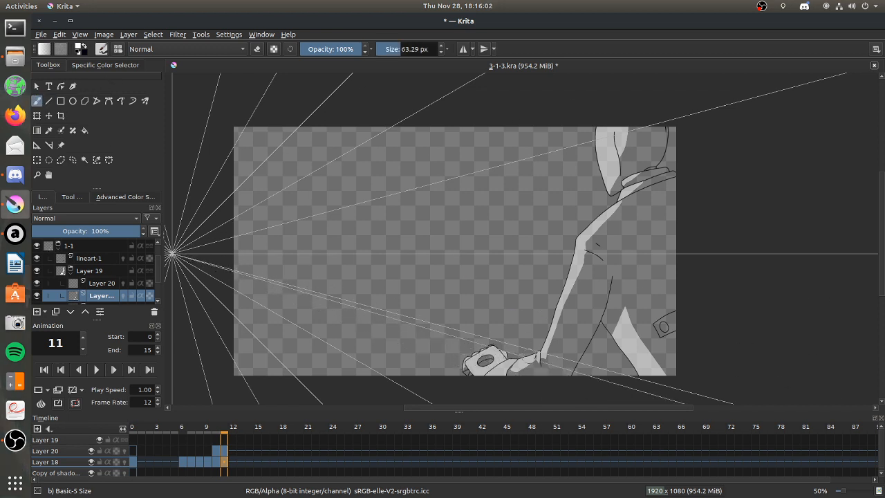
Compare the light on frames 6 and 7, then paint light on the hood, collar and shoulder on frame 5 with a 78.72 px brush.
drag(216, 464, 154, 474)
click(185, 459)
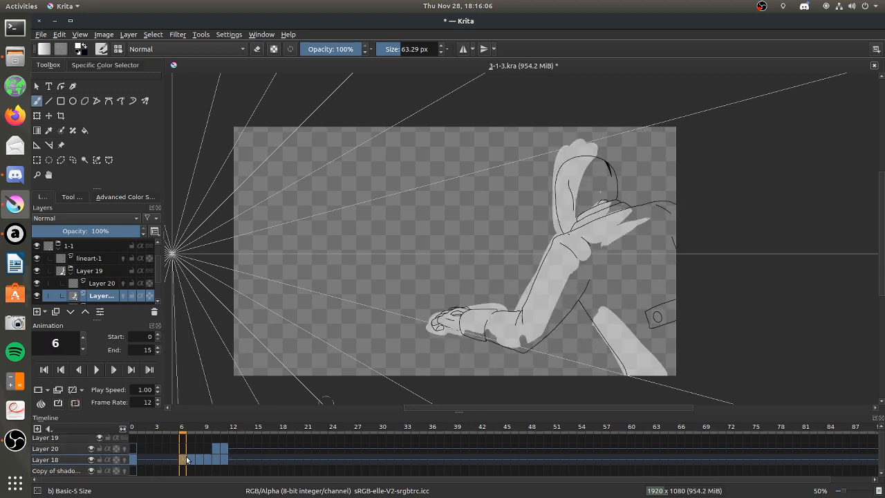
click(195, 459)
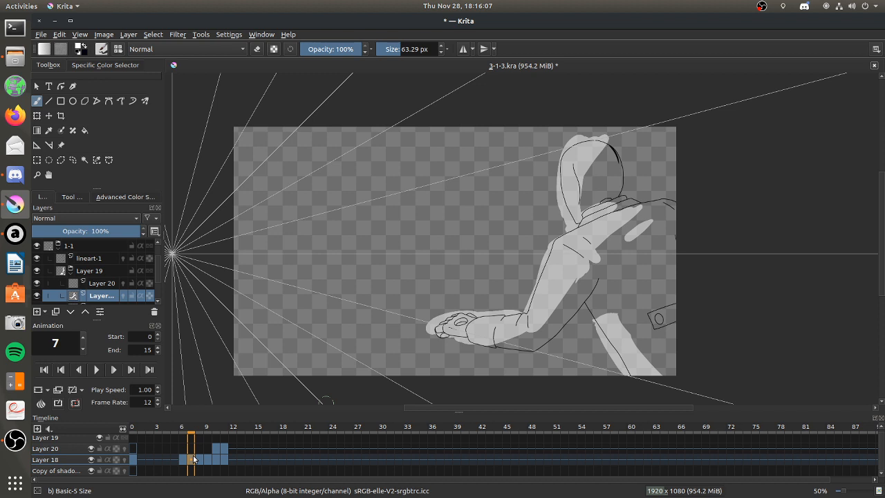
click(185, 459)
key(e)
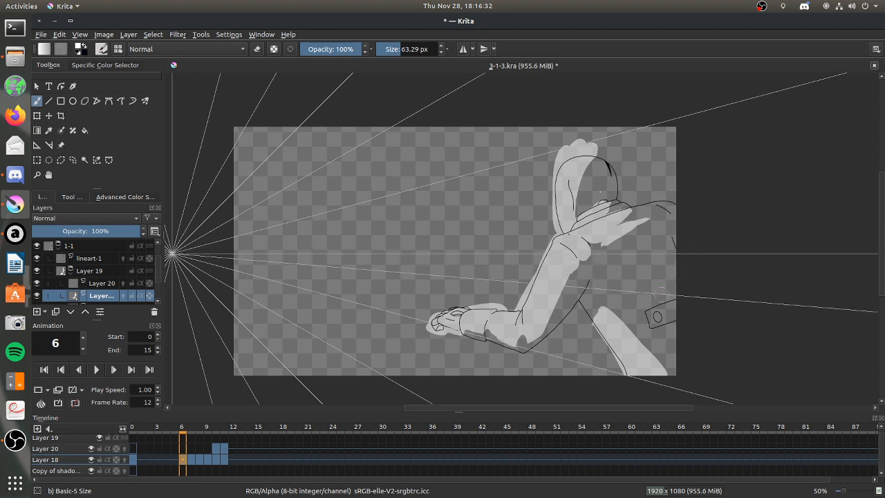
mouse_move(191, 459)
mouse_down()
mouse_move(222, 461)
mouse_move(174, 459)
mouse_up()
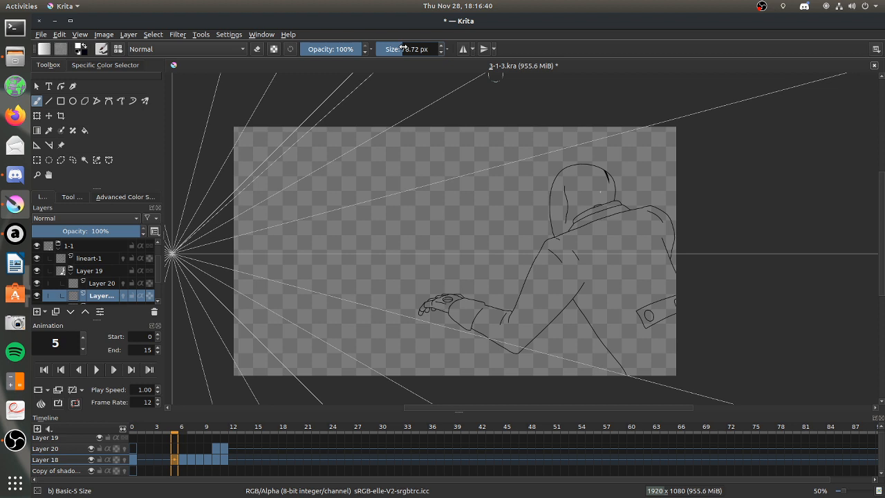
mouse_move(568, 155)
mouse_down()
mouse_move(542, 208)
mouse_move(540, 218)
mouse_move(564, 163)
mouse_move(553, 223)
mouse_move(591, 164)
mouse_move(551, 209)
mouse_move(613, 167)
mouse_move(558, 198)
mouse_move(608, 161)
mouse_move(599, 153)
mouse_move(563, 188)
mouse_move(608, 173)
mouse_move(562, 222)
mouse_up()
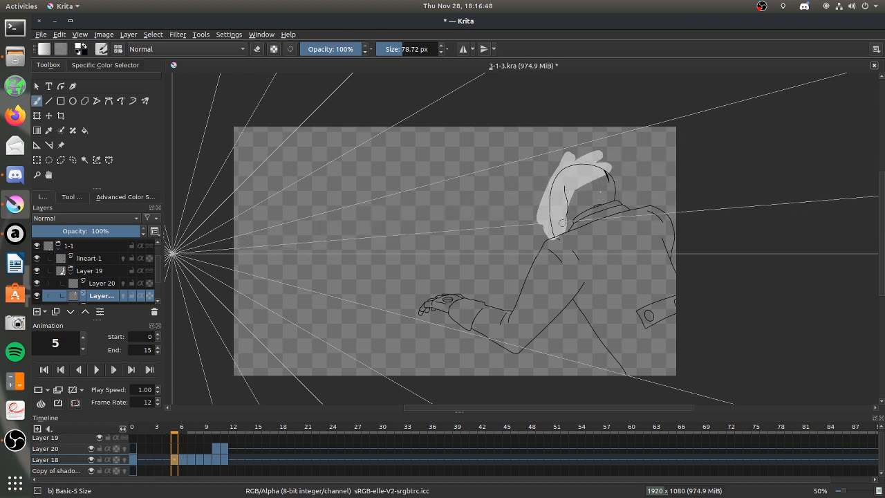
drag(579, 220, 605, 208)
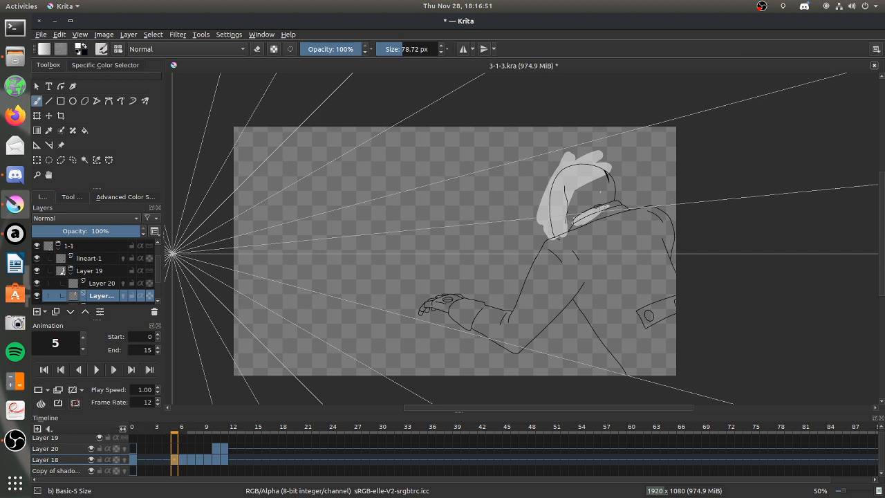
drag(625, 223, 550, 247)
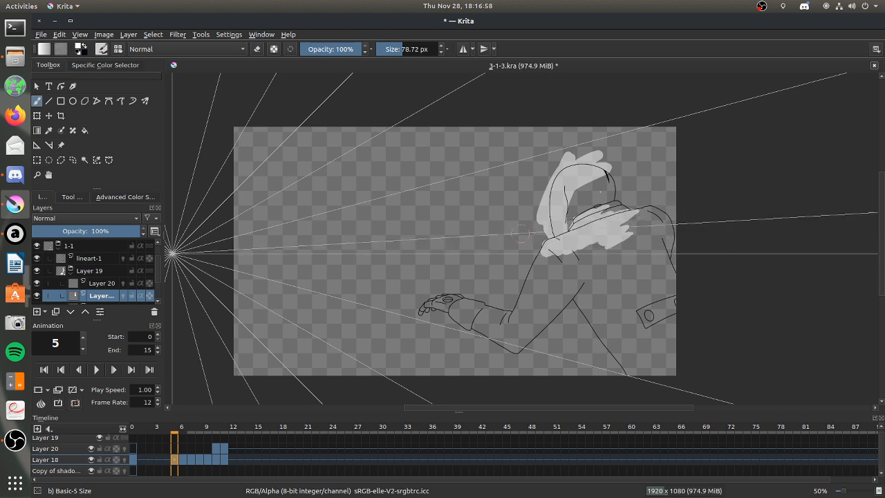
Paint light down the upper arm and along the forearm on frame 5 of Layer 18, and trim the forearm's underside.
drag(574, 238, 519, 315)
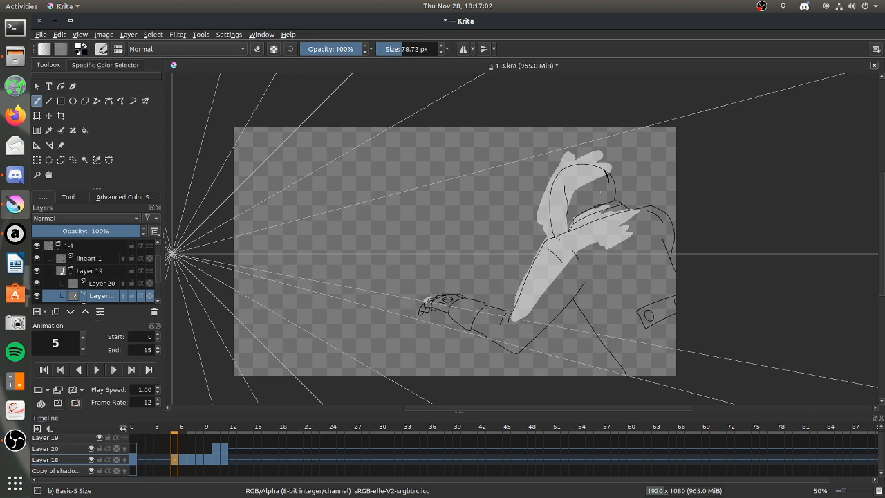
mouse_move(459, 299)
mouse_down()
mouse_move(423, 308)
mouse_move(480, 303)
mouse_move(507, 319)
mouse_move(475, 314)
mouse_up()
mouse_move(494, 314)
mouse_down()
mouse_move(509, 334)
mouse_move(546, 301)
mouse_move(520, 328)
mouse_up()
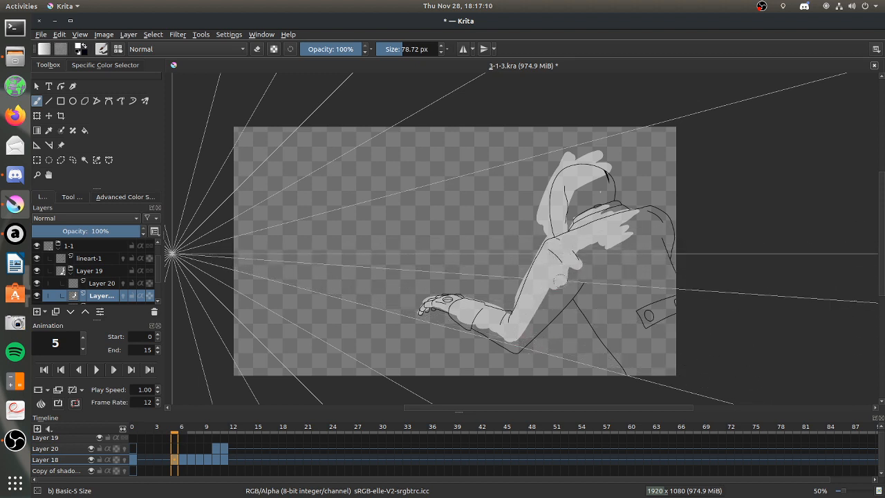
mouse_move(518, 325)
mouse_down()
mouse_move(516, 338)
mouse_move(537, 326)
mouse_move(506, 342)
mouse_move(494, 333)
mouse_up()
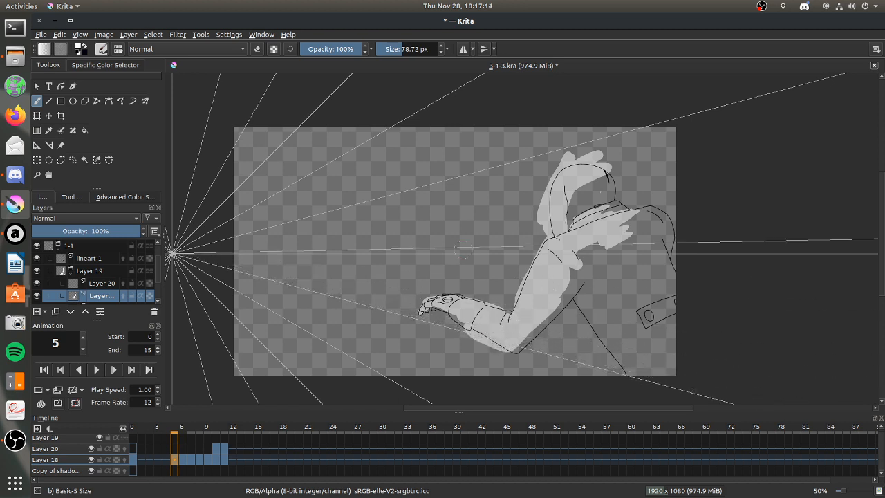
click(258, 49)
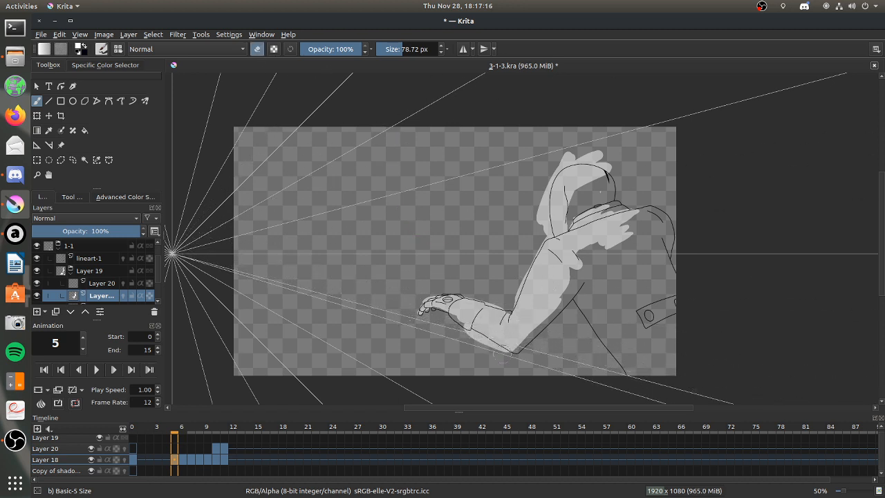
key(e)
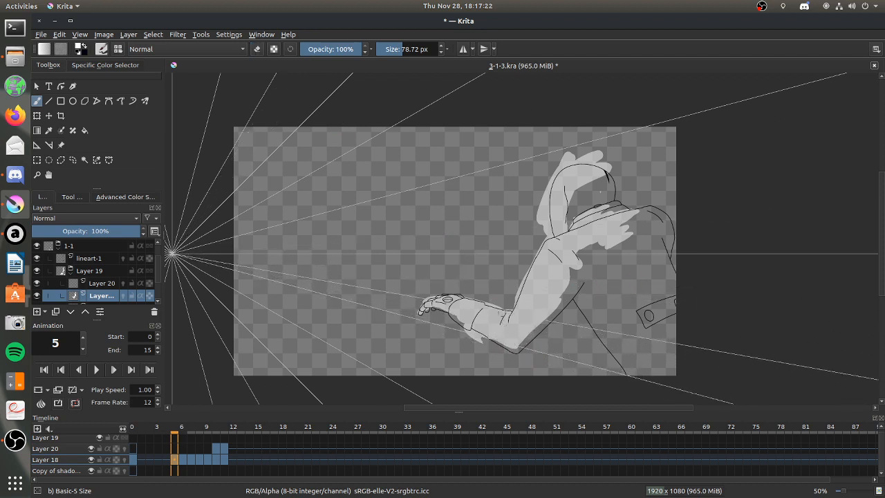
Create a new 1600 x 1200 document and fill its Background layer with black at 48% opacity to make it grey.
click(40, 34)
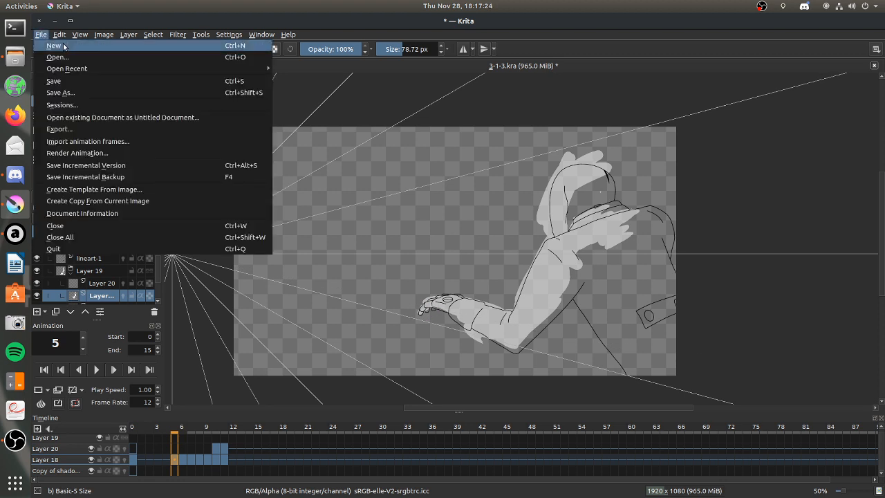
click(62, 46)
click(582, 382)
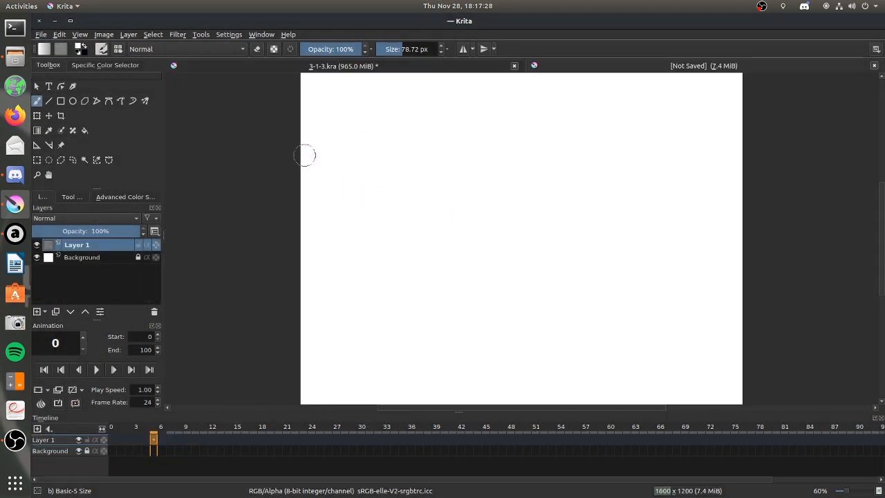
click(84, 130)
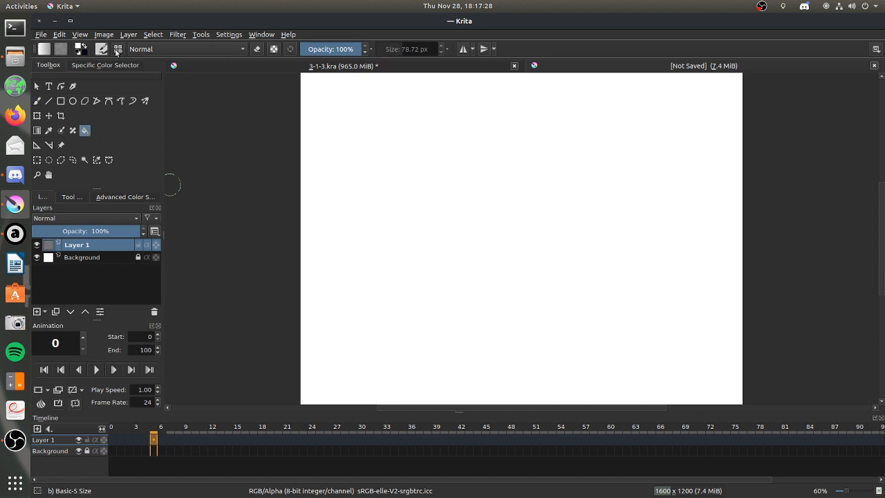
click(330, 52)
click(101, 255)
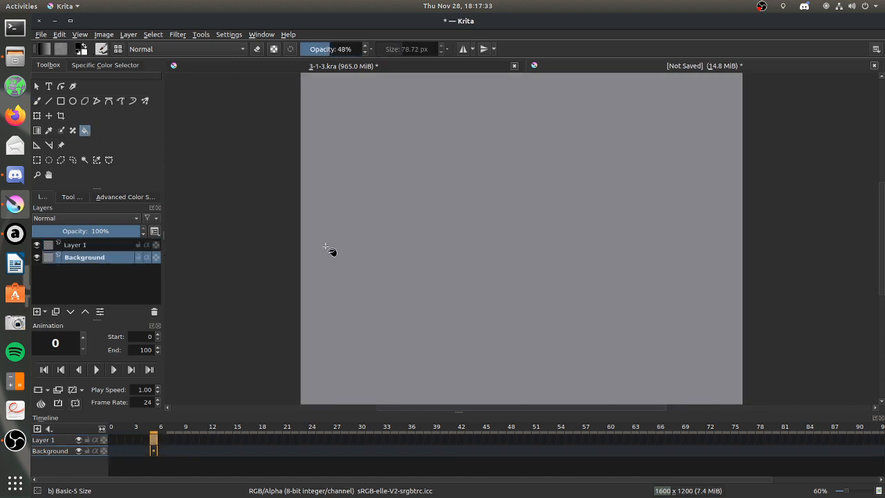
click(330, 249)
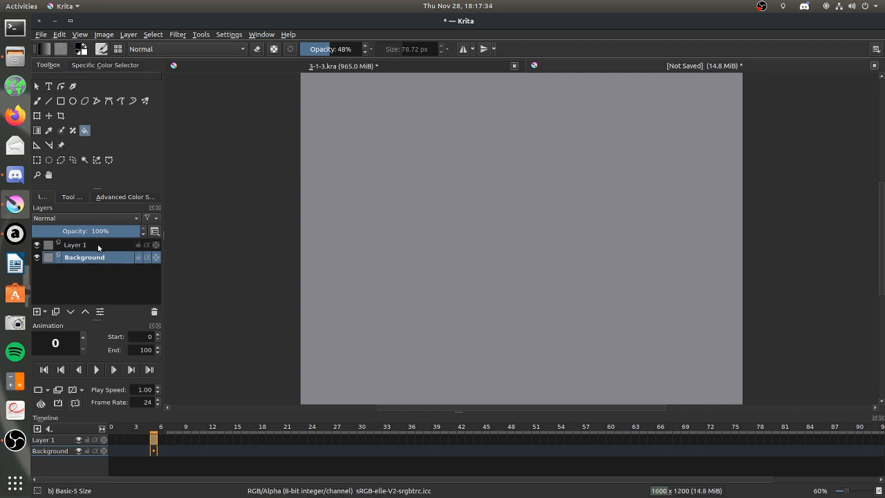
Lock the Background layer and make Layer 1 ready for freehand brush drawing.
click(98, 244)
click(37, 101)
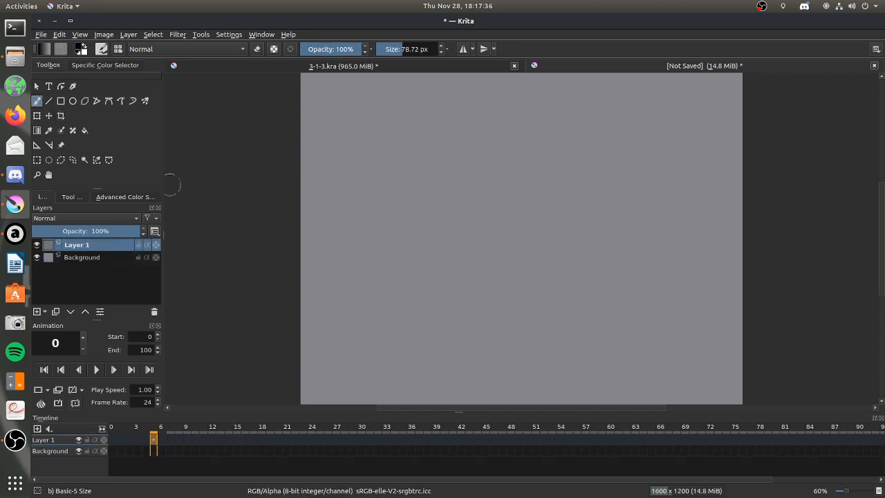
click(138, 257)
click(72, 196)
click(67, 196)
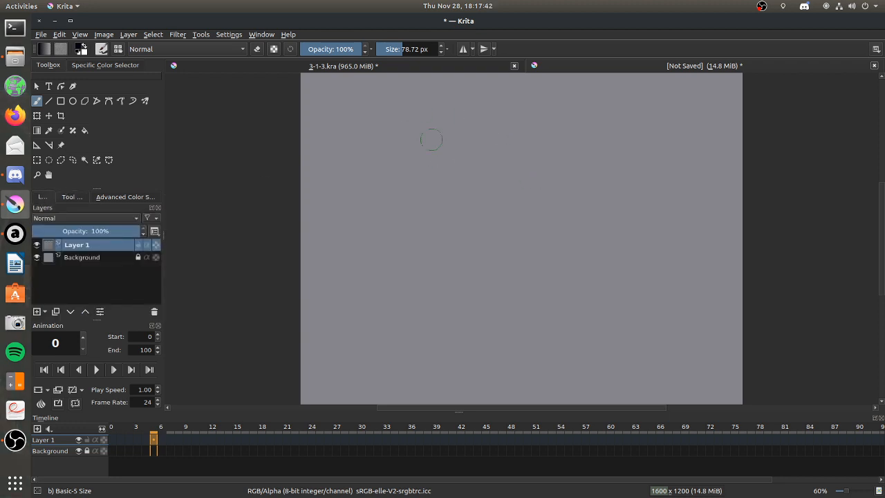
Sketch a standing figure's oval head, rounded torso block and flared hip block in black on Layer 1.
mouse_move(421, 136)
mouse_down()
mouse_move(409, 167)
mouse_move(408, 143)
mouse_up()
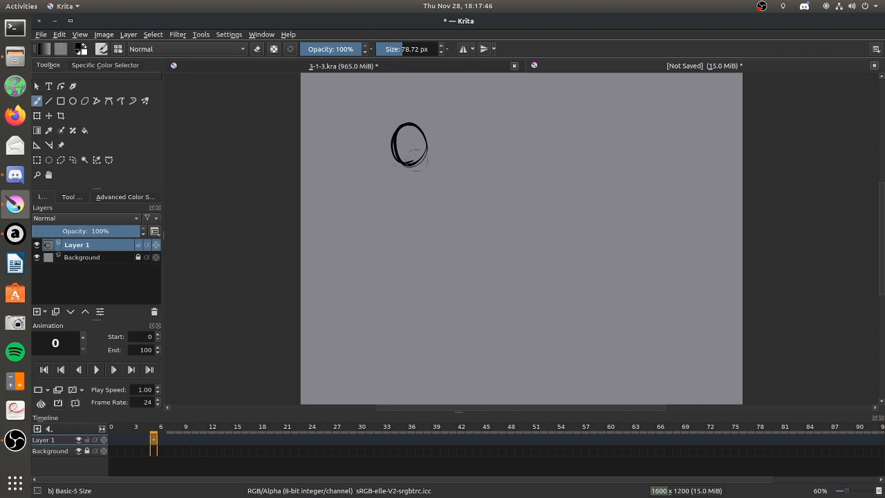
mouse_move(392, 181)
mouse_down()
mouse_move(442, 178)
mouse_move(424, 222)
mouse_up()
drag(440, 182, 424, 233)
mouse_move(395, 177)
mouse_down()
mouse_move(395, 220)
mouse_move(432, 227)
mouse_up()
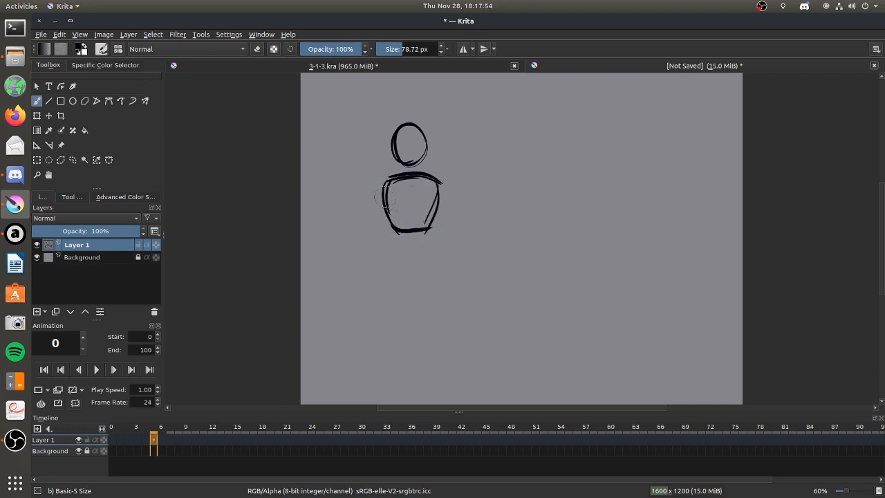
mouse_move(427, 229)
mouse_down()
mouse_move(389, 241)
mouse_move(385, 253)
mouse_move(389, 234)
mouse_move(386, 261)
mouse_move(409, 276)
mouse_move(421, 259)
mouse_move(436, 275)
mouse_up()
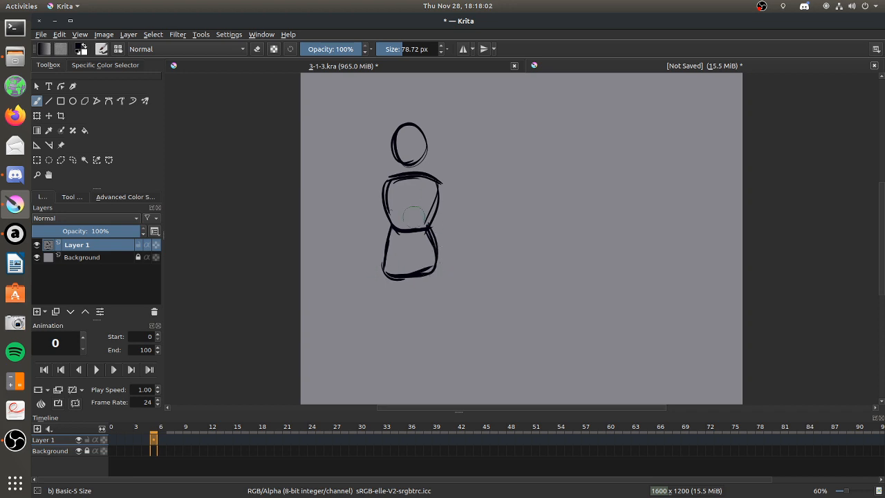
Add cross lines on the figure's lower torso and hips, and draw a circle for each shoulder joint.
mouse_move(392, 218)
mouse_down()
mouse_move(392, 241)
mouse_move(429, 241)
mouse_up()
mouse_move(443, 177)
mouse_down()
mouse_move(430, 192)
mouse_move(436, 196)
mouse_up()
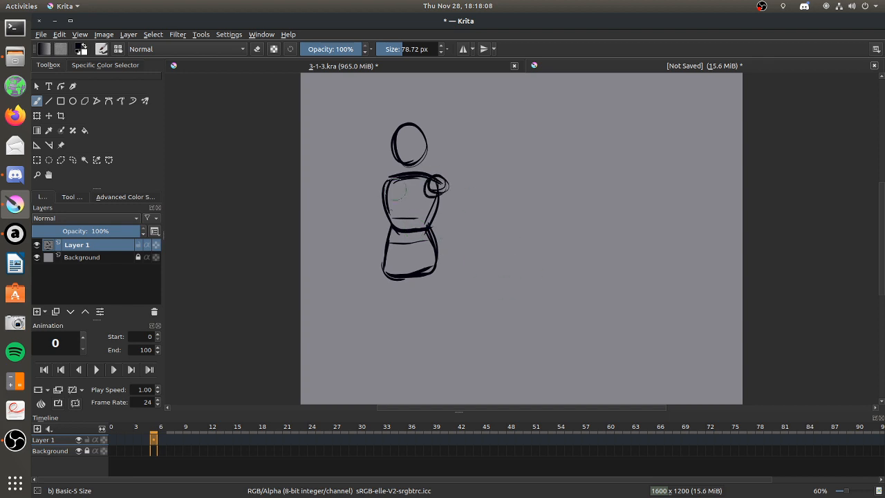
mouse_move(388, 174)
mouse_down()
mouse_move(379, 193)
mouse_move(394, 181)
mouse_up()
Sketch both thighs from the hip block down, with a circle for each knee joint.
drag(428, 322, 423, 325)
drag(412, 251, 419, 336)
drag(433, 263, 437, 324)
drag(439, 280, 440, 322)
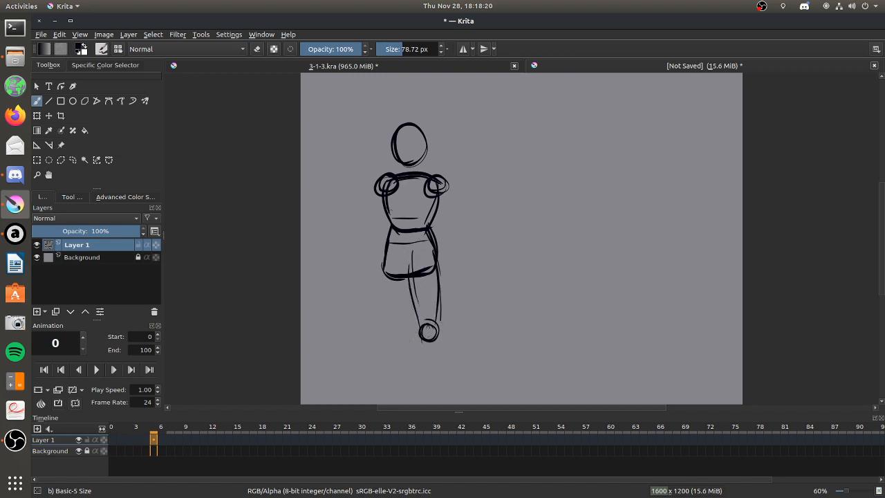
mouse_move(382, 256)
mouse_down()
mouse_move(379, 311)
mouse_move(394, 342)
mouse_move(403, 318)
mouse_up()
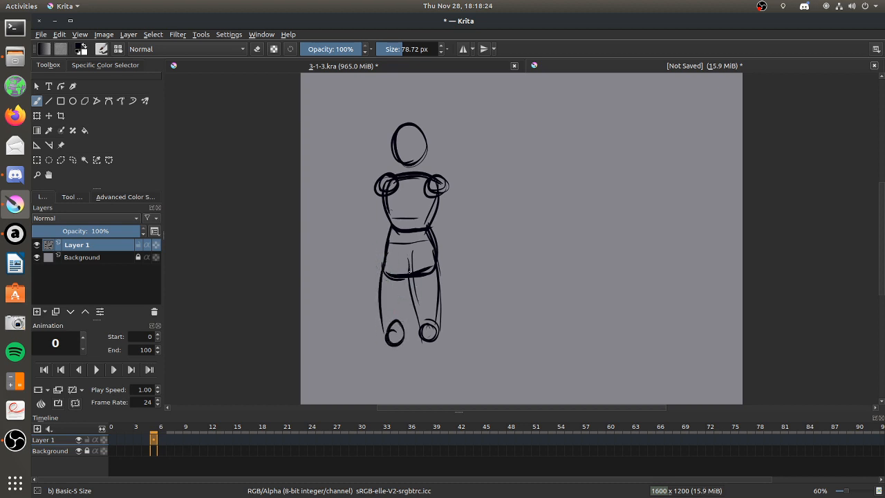
drag(408, 278, 404, 347)
Draw the figure's lower legs from the knees, flat oval feet and short cross strokes on the hip block.
mouse_move(383, 253)
mouse_down()
mouse_move(380, 344)
mouse_move(420, 351)
mouse_move(422, 372)
mouse_up()
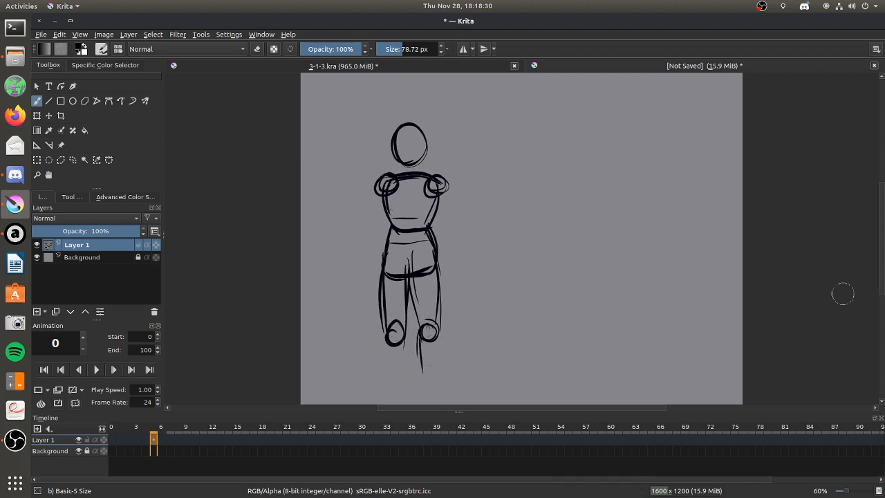
drag(881, 241, 880, 253)
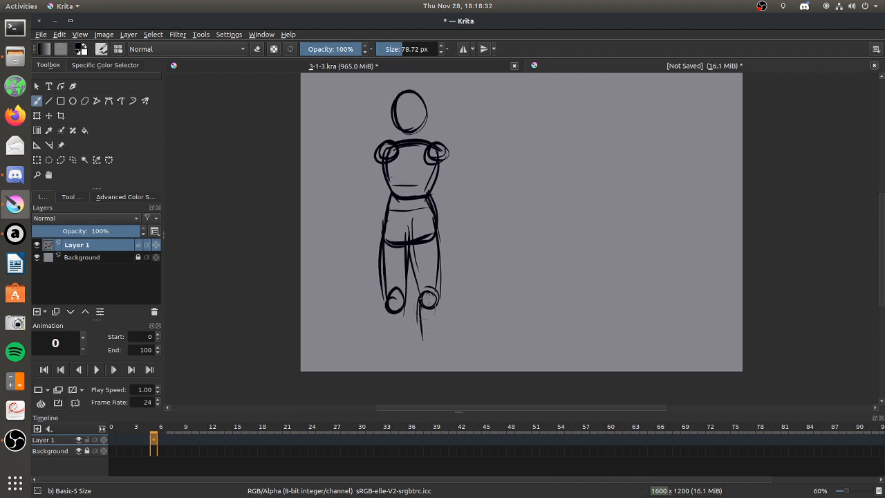
mouse_move(431, 221)
mouse_down()
mouse_move(413, 224)
mouse_move(416, 238)
mouse_up()
drag(440, 297, 435, 363)
mouse_move(422, 333)
mouse_down()
mouse_move(423, 365)
mouse_move(437, 370)
mouse_move(451, 359)
mouse_up()
mouse_move(392, 355)
mouse_down()
mouse_move(386, 367)
mouse_move(398, 363)
mouse_up()
mouse_move(387, 304)
mouse_down()
mouse_move(386, 343)
mouse_move(387, 287)
mouse_move(387, 367)
mouse_up()
drag(402, 290, 405, 350)
mouse_move(406, 308)
mouse_down()
mouse_move(396, 370)
mouse_move(397, 360)
mouse_move(378, 369)
mouse_move(398, 365)
mouse_up()
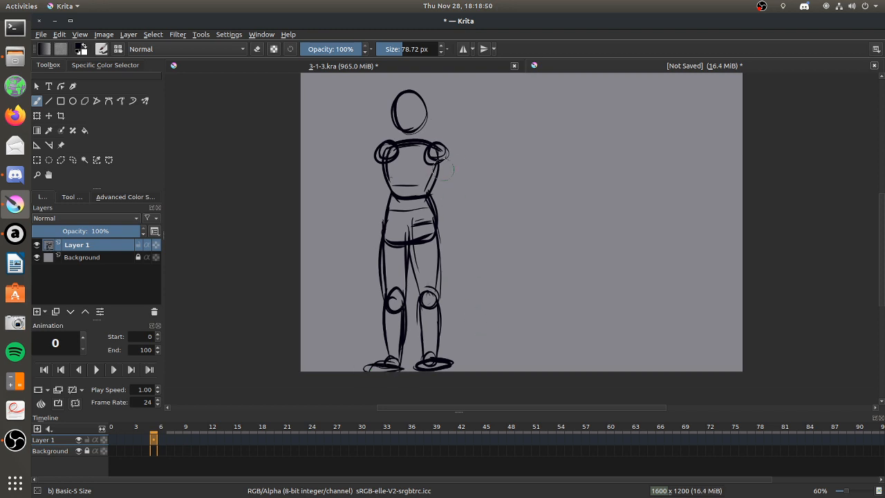
Sketch both arms hanging from the shoulders, with elbow circles, forearms and blocky hands.
mouse_move(432, 194)
mouse_down()
mouse_move(436, 206)
mouse_move(449, 193)
mouse_up()
drag(433, 163, 439, 194)
drag(444, 159, 449, 193)
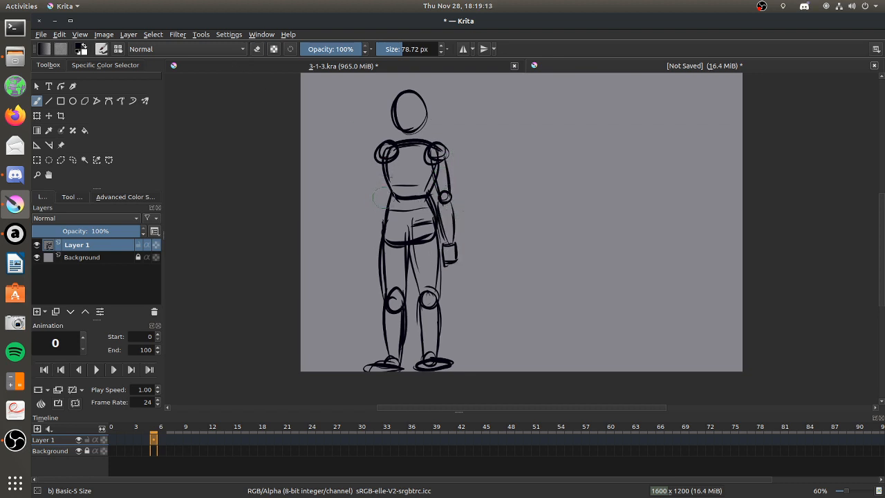
mouse_move(381, 198)
mouse_down()
mouse_move(376, 190)
mouse_move(386, 190)
mouse_up()
mouse_move(375, 146)
mouse_down()
mouse_move(381, 214)
mouse_move(367, 169)
mouse_move(379, 214)
mouse_move(372, 243)
mouse_move(367, 204)
mouse_move(380, 266)
mouse_up()
drag(377, 196, 375, 220)
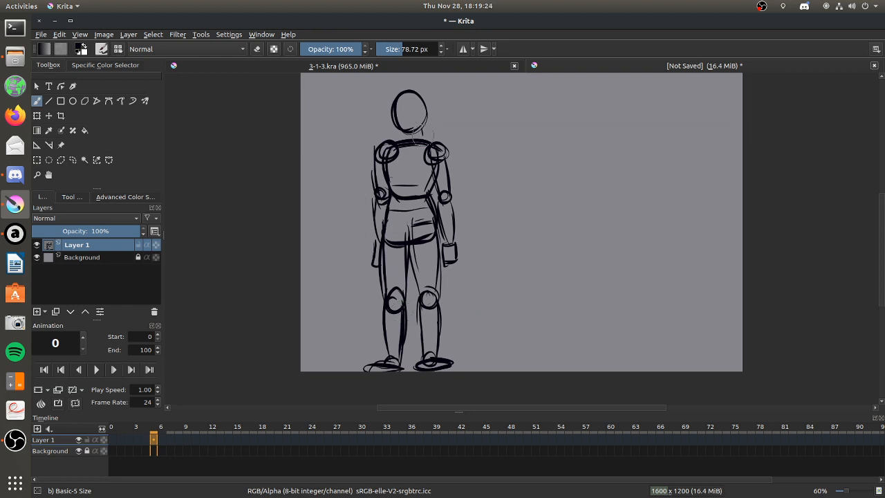
Sketch a large egg-shaped front-view head in the empty area beside the standing figure.
drag(542, 196, 642, 196)
drag(594, 144, 606, 247)
mouse_move(561, 138)
mouse_down()
mouse_move(641, 207)
mouse_move(552, 266)
mouse_up()
drag(587, 147, 552, 155)
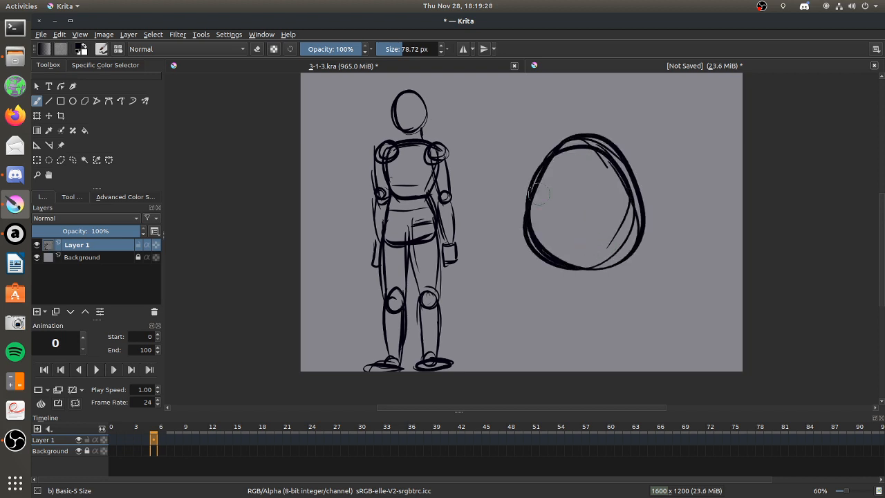
Add a tapered jaw and chin beneath the large head and erase the excess lines along its crown.
mouse_move(533, 209)
mouse_down()
mouse_move(530, 242)
mouse_move(556, 279)
mouse_move(587, 298)
mouse_up()
mouse_move(640, 209)
mouse_down()
mouse_move(619, 291)
mouse_move(598, 315)
mouse_move(615, 307)
mouse_move(602, 308)
mouse_up()
drag(565, 137, 531, 192)
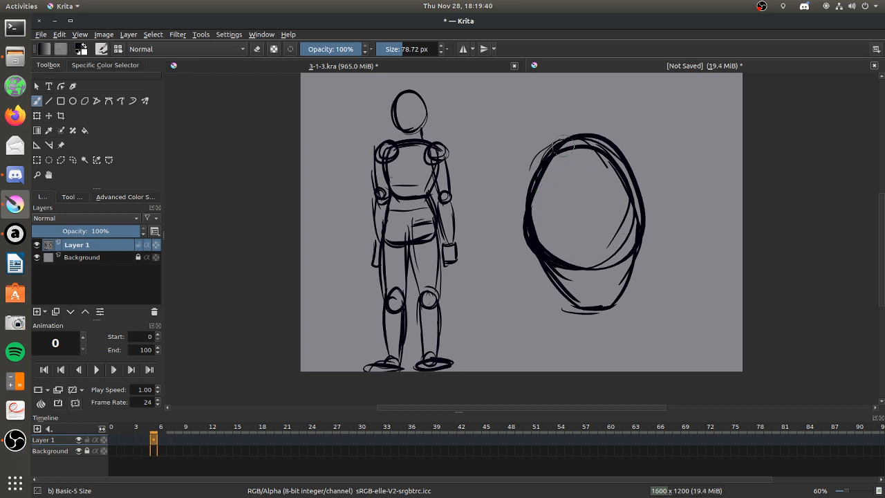
key(e)
mouse_move(558, 146)
mouse_down()
mouse_move(532, 165)
mouse_move(563, 141)
mouse_move(599, 133)
mouse_move(592, 134)
mouse_move(625, 160)
mouse_up()
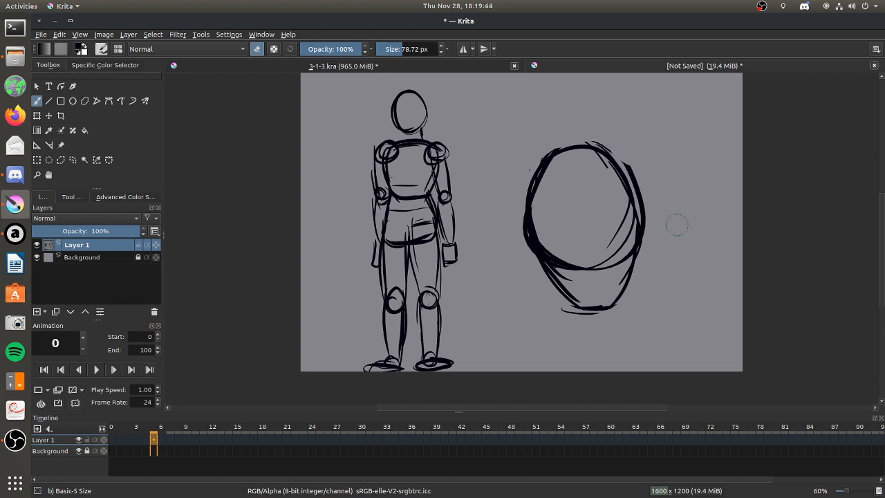
Select the large head with a freehand outline, move it closer to the standing figure, and deselect it.
click(72, 159)
mouse_move(664, 157)
mouse_down()
mouse_move(514, 228)
mouse_move(719, 242)
mouse_up()
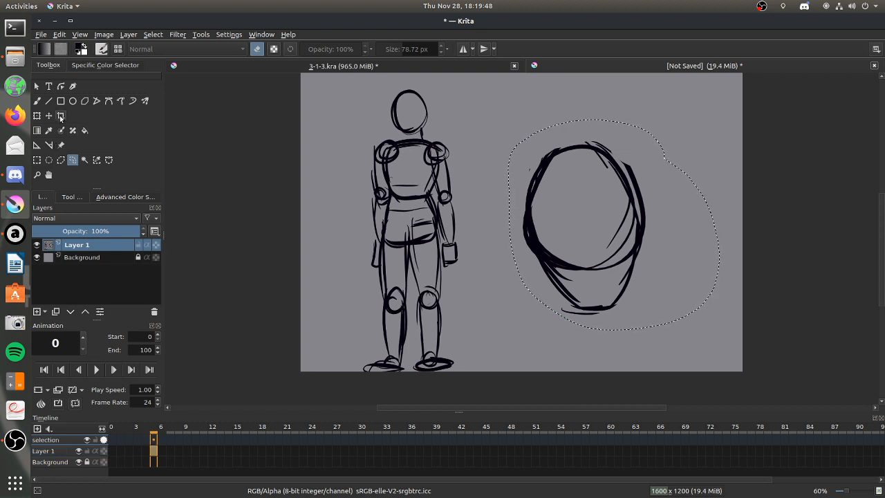
click(48, 115)
drag(566, 226, 514, 227)
click(37, 101)
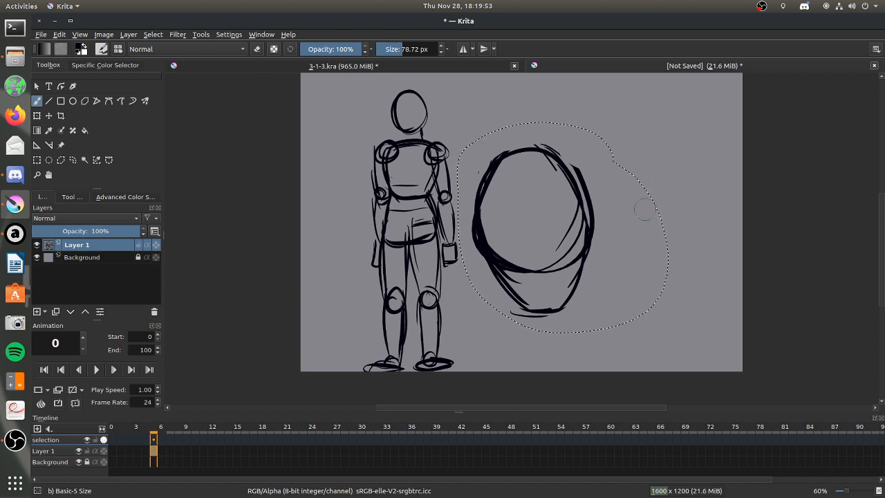
key(ctrl+shift+a)
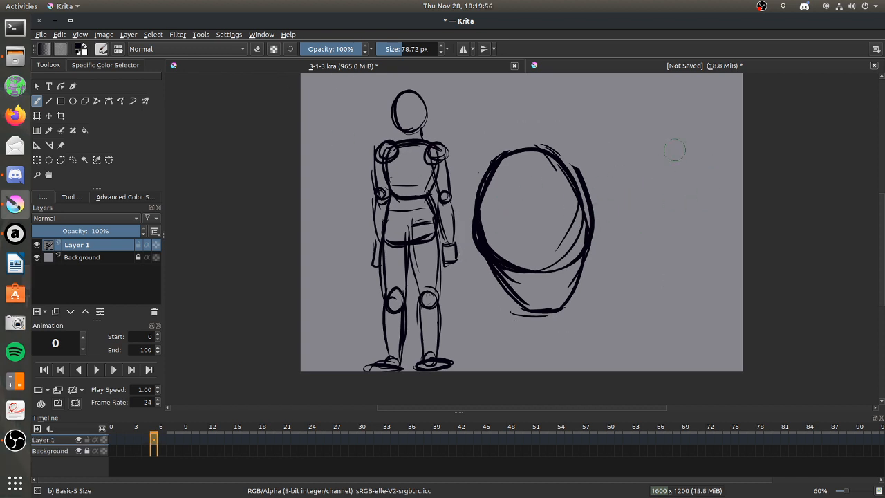
Draw a wide oval for a side-view cranium beside the front-view head and stretch it taller with the Transform tool.
mouse_move(647, 143)
mouse_down()
mouse_move(719, 180)
mouse_move(602, 207)
mouse_move(638, 163)
mouse_up()
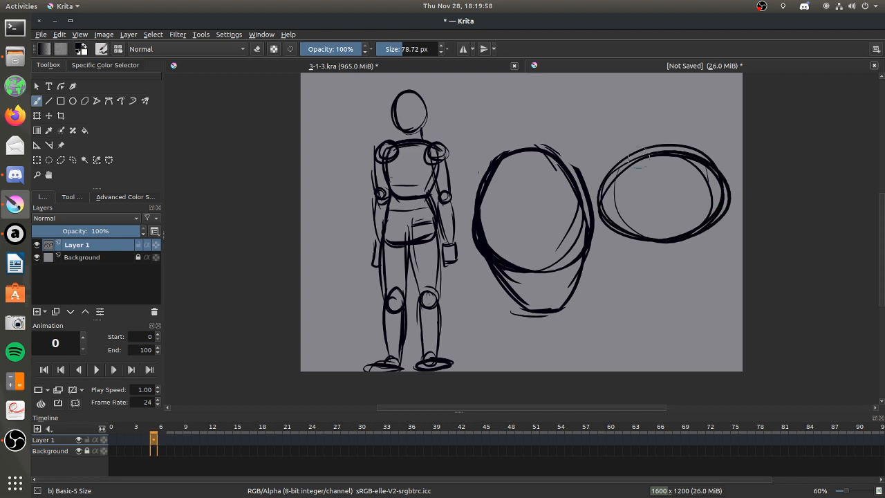
key(e)
click(72, 159)
mouse_move(684, 128)
mouse_down()
mouse_move(608, 147)
mouse_move(591, 194)
mouse_move(609, 253)
mouse_move(759, 212)
mouse_move(688, 129)
mouse_up()
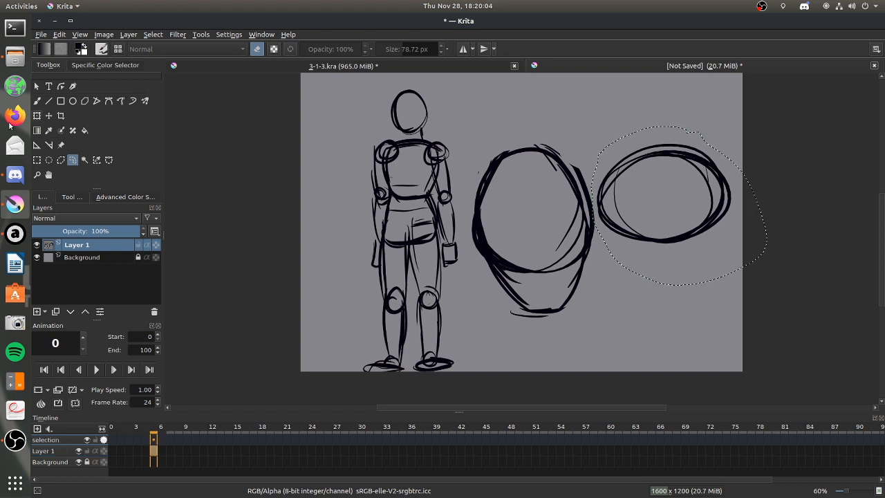
key(ctrl+t)
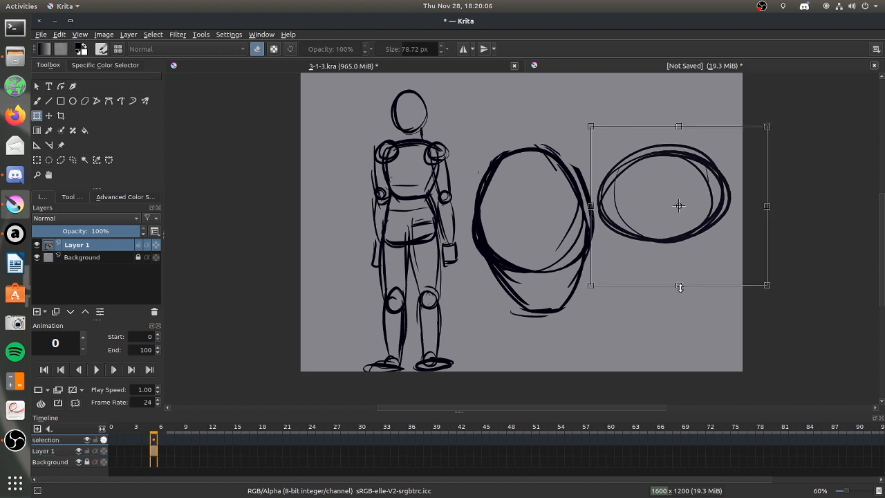
drag(680, 309, 679, 320)
drag(690, 181, 691, 174)
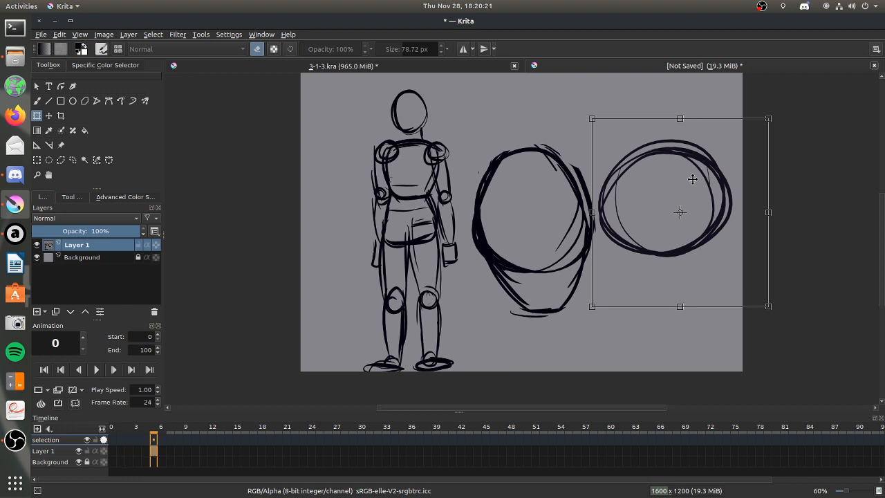
key(ctrl+shift+a)
key(b)
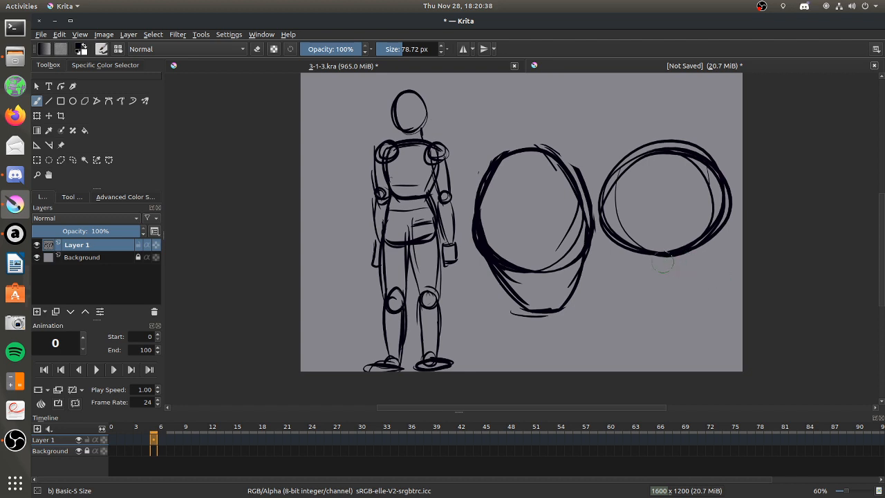
Sketch the side-view head's jawline and face profile running down from the cranium oval to the chin.
mouse_move(645, 254)
mouse_down()
mouse_move(660, 296)
mouse_move(710, 311)
mouse_up()
drag(729, 188, 729, 265)
drag(734, 250, 720, 312)
drag(734, 210, 716, 309)
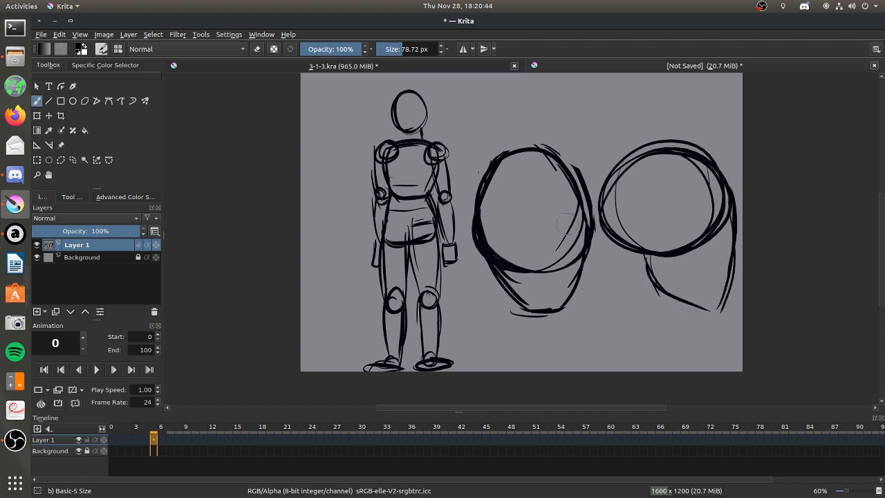
Draw a vertical centre line down the front-view head and build up the right side of its skull outline.
drag(528, 148, 537, 269)
drag(532, 165, 543, 314)
mouse_move(497, 163)
mouse_down()
mouse_move(530, 159)
mouse_move(505, 162)
mouse_move(533, 160)
mouse_move(575, 173)
mouse_up()
mouse_move(545, 147)
mouse_down()
mouse_move(589, 180)
mouse_move(586, 204)
mouse_up()
drag(575, 168, 586, 201)
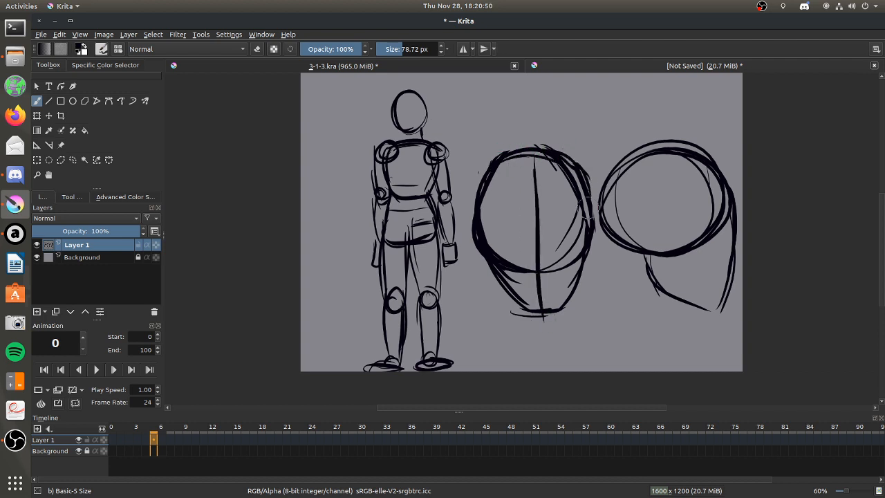
Widen the left side of the front-view skull outline and erase the old lines inside it.
mouse_move(494, 144)
mouse_down()
mouse_move(477, 185)
mouse_move(486, 187)
mouse_move(485, 242)
mouse_up()
click(256, 48)
mouse_move(495, 168)
mouse_down()
mouse_move(478, 206)
mouse_move(516, 261)
mouse_up()
click(257, 49)
drag(477, 181, 482, 254)
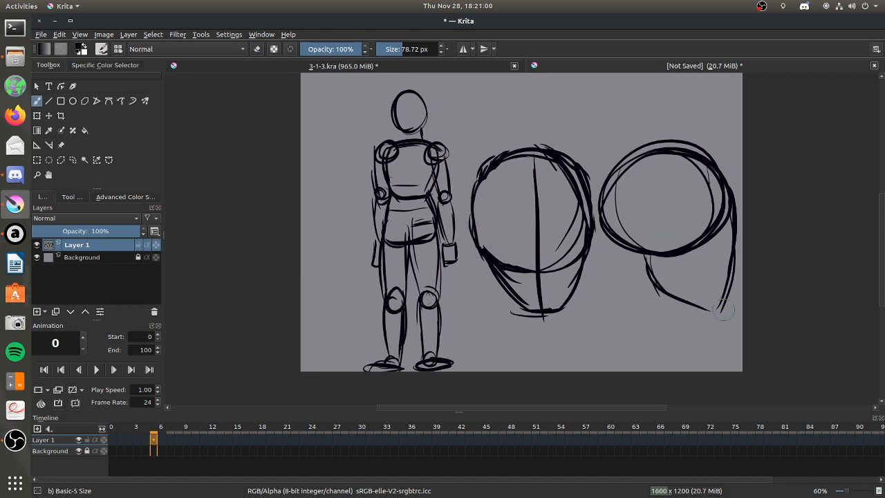
Close the side-view chin and add a horizontal eye line across both heads, feature guide marks and a vertical side-view guide.
drag(712, 310, 721, 313)
mouse_move(469, 230)
mouse_down()
mouse_move(555, 230)
mouse_move(731, 206)
mouse_move(674, 226)
mouse_move(745, 228)
mouse_up()
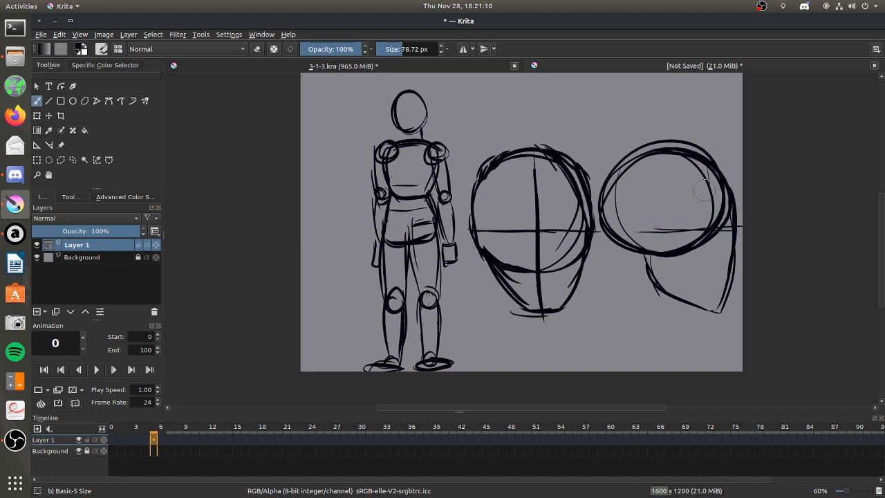
mouse_move(671, 153)
mouse_down()
mouse_move(665, 243)
mouse_move(674, 294)
mouse_up()
drag(670, 231, 664, 234)
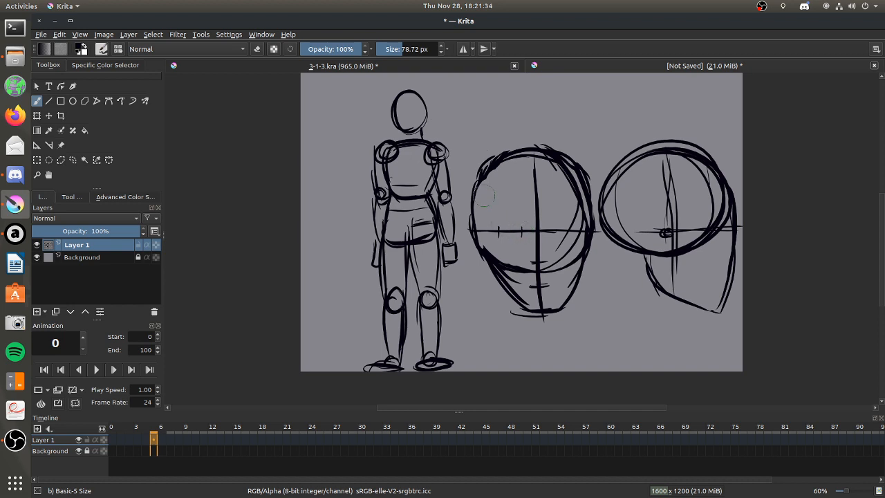
Redraw the left side of the front-view head farther in and erase the former outer contour.
drag(487, 172, 482, 229)
drag(483, 182, 484, 242)
drag(479, 201, 488, 252)
click(257, 48)
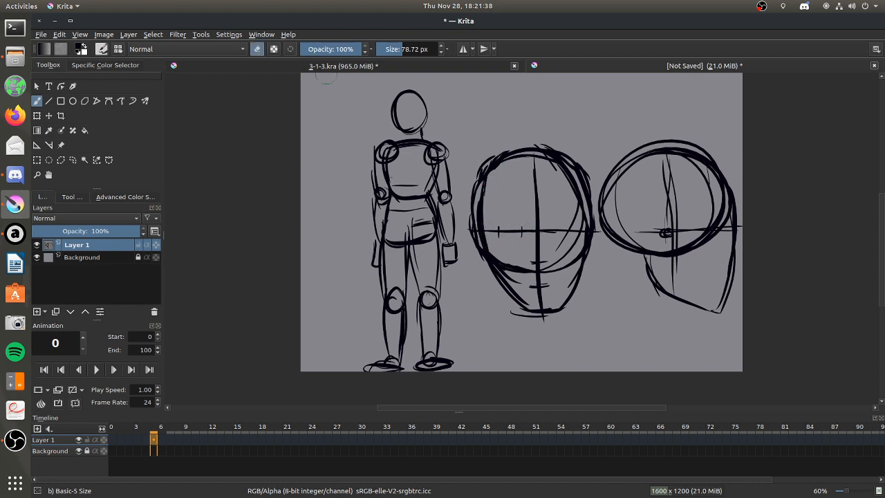
mouse_move(488, 167)
mouse_down()
mouse_move(474, 186)
mouse_move(486, 159)
mouse_move(473, 250)
mouse_move(466, 195)
mouse_move(474, 253)
mouse_up()
drag(467, 206, 477, 254)
click(257, 48)
Sketch the front-view face's eyes, eyebrows, nose and mouth along the guide marks.
drag(551, 225, 551, 234)
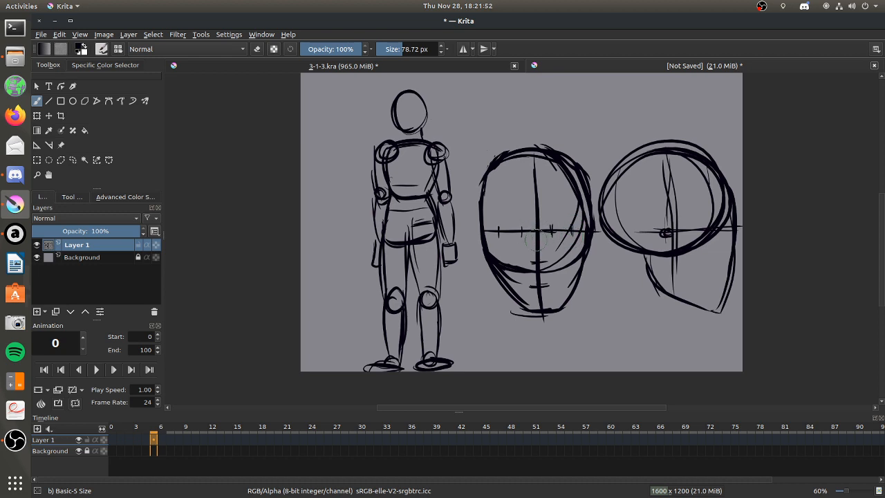
drag(525, 256, 546, 261)
drag(494, 217, 574, 218)
drag(539, 285, 552, 281)
mouse_move(559, 226)
mouse_down()
mouse_move(562, 234)
mouse_move(558, 224)
mouse_move(571, 226)
mouse_up()
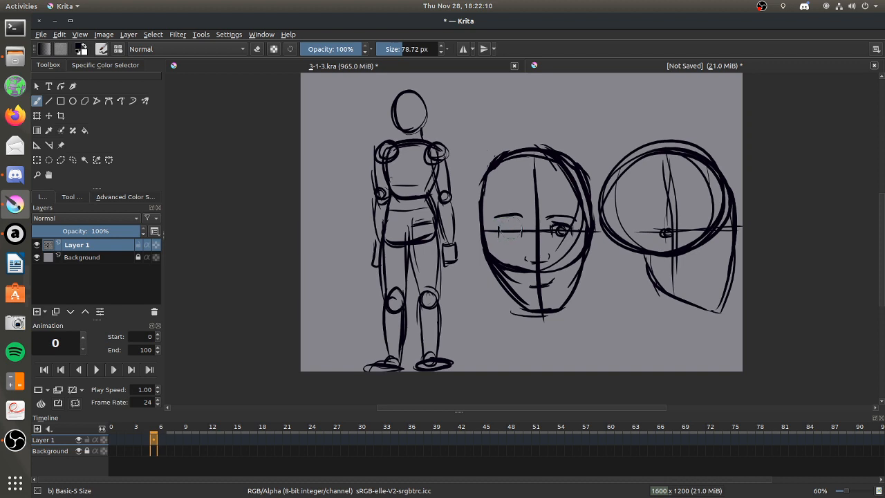
mouse_move(511, 228)
mouse_down()
mouse_move(521, 230)
mouse_move(513, 233)
mouse_up()
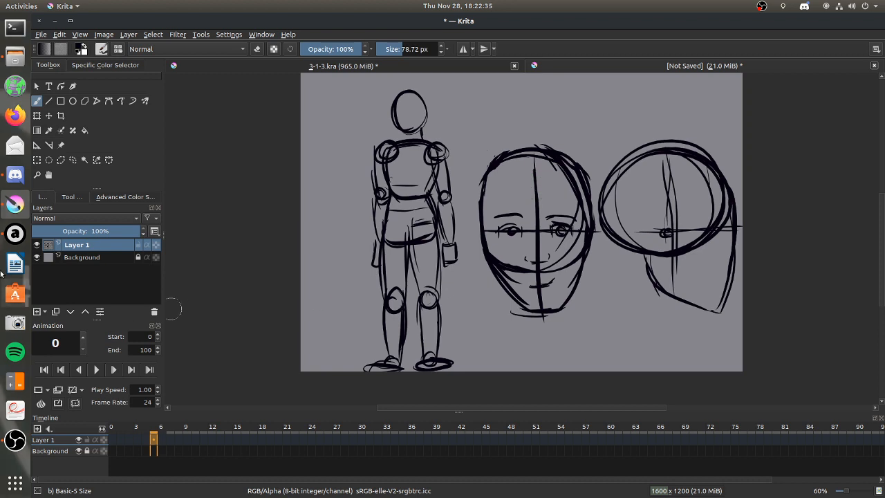
click(15, 234)
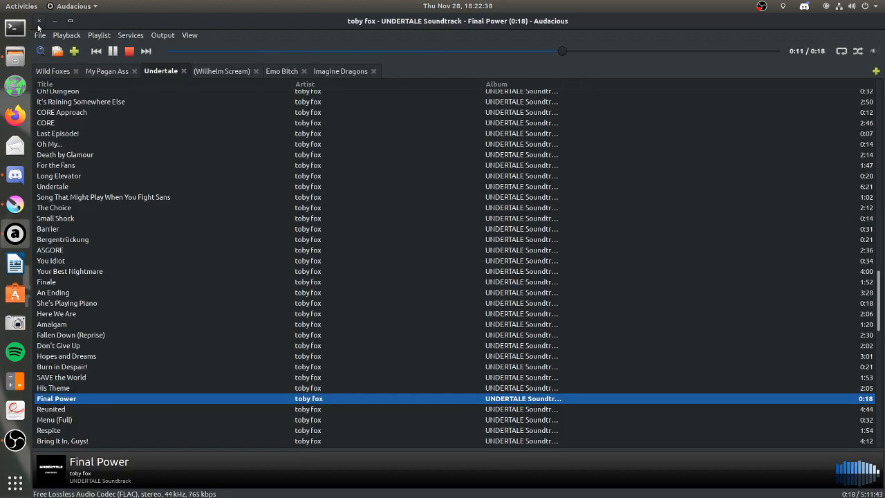
click(15, 204)
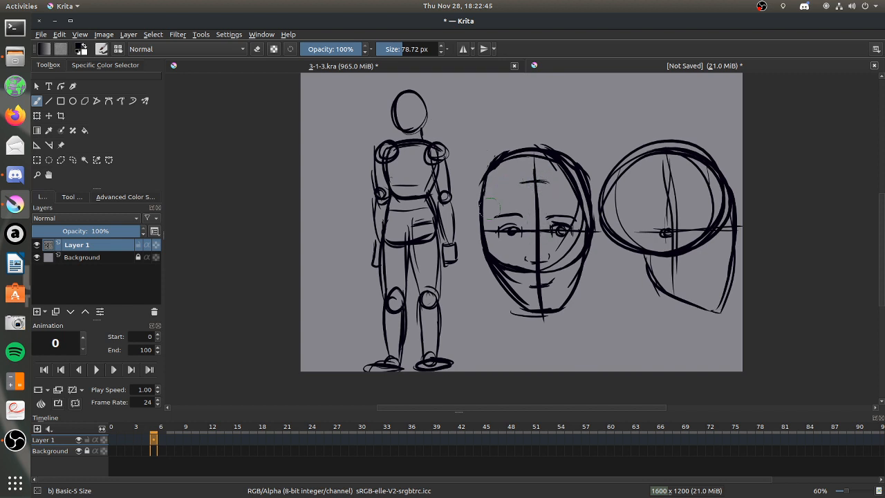
Draw a curved hairline and ears on the front-view head, and erase the excess lines on its upper right side.
mouse_move(485, 207)
mouse_down()
mouse_move(502, 190)
mouse_move(552, 186)
mouse_move(541, 181)
mouse_move(584, 207)
mouse_up()
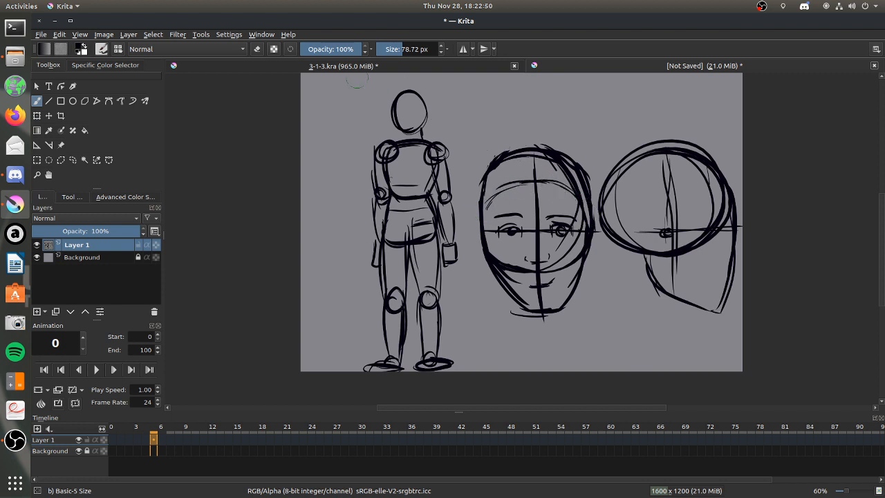
click(256, 48)
mouse_move(551, 160)
mouse_down()
mouse_move(576, 175)
mouse_move(581, 201)
mouse_up()
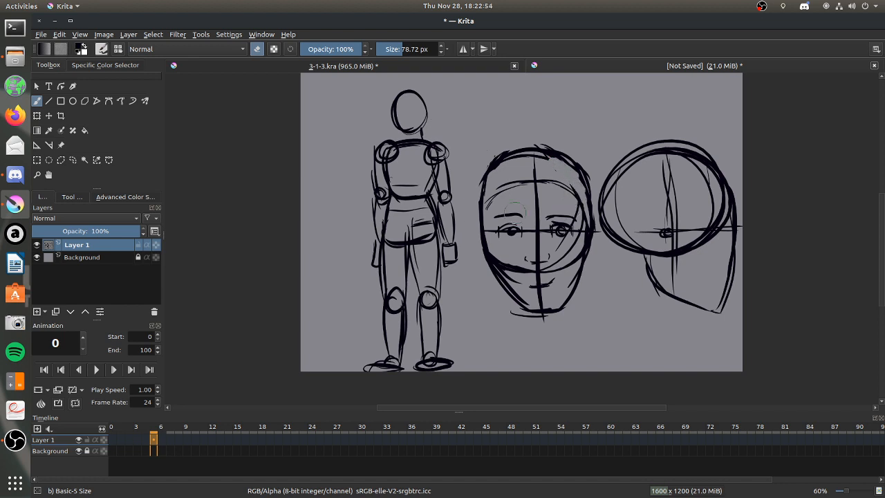
click(257, 48)
mouse_move(478, 223)
mouse_down()
mouse_move(477, 255)
mouse_move(489, 264)
mouse_up()
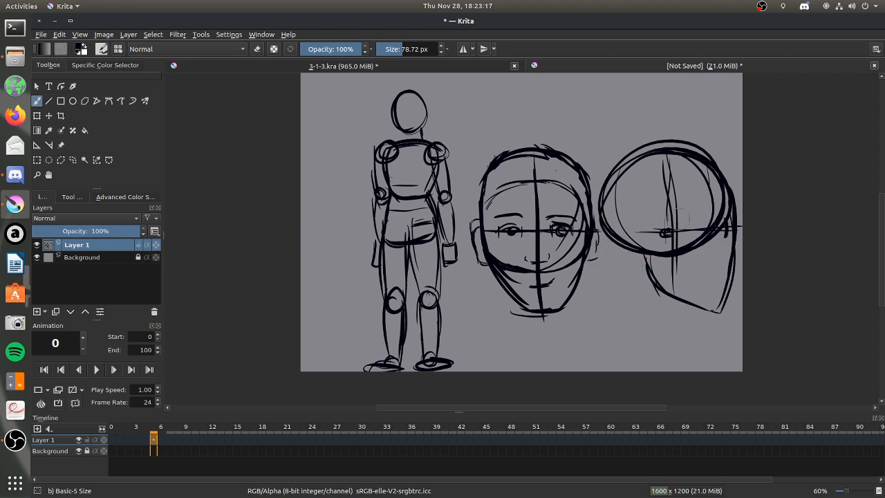
Erase the lower front part of the side-view cranium oval where it crosses the eye area.
key(e)
mouse_move(700, 215)
mouse_down()
mouse_move(722, 220)
mouse_move(711, 232)
mouse_move(723, 230)
mouse_up()
click(257, 49)
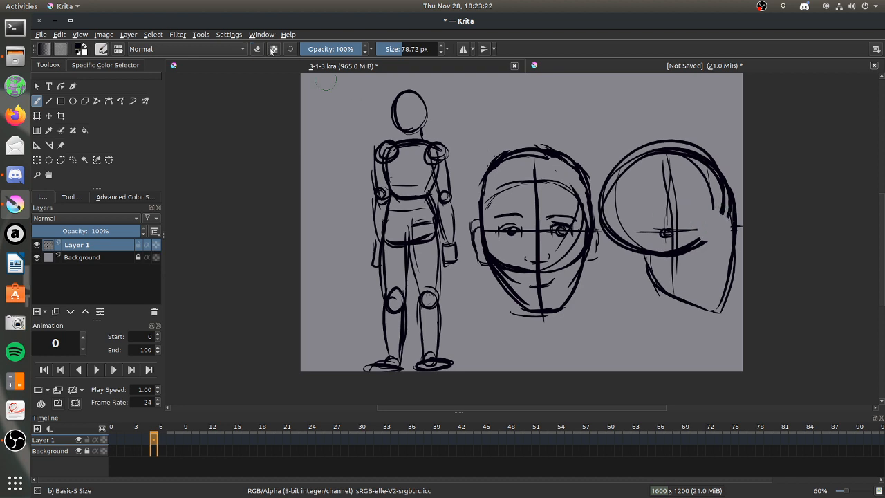
Redraw the side-view eye line, sketch a wedge-shaped eye on it, and mark the nose and mouth levels on the profile.
drag(693, 228, 745, 227)
mouse_move(706, 228)
mouse_down()
mouse_move(741, 248)
mouse_move(736, 239)
mouse_move(733, 259)
mouse_move(723, 259)
mouse_move(738, 259)
mouse_move(718, 293)
mouse_up()
drag(727, 257, 739, 255)
drag(721, 283, 733, 282)
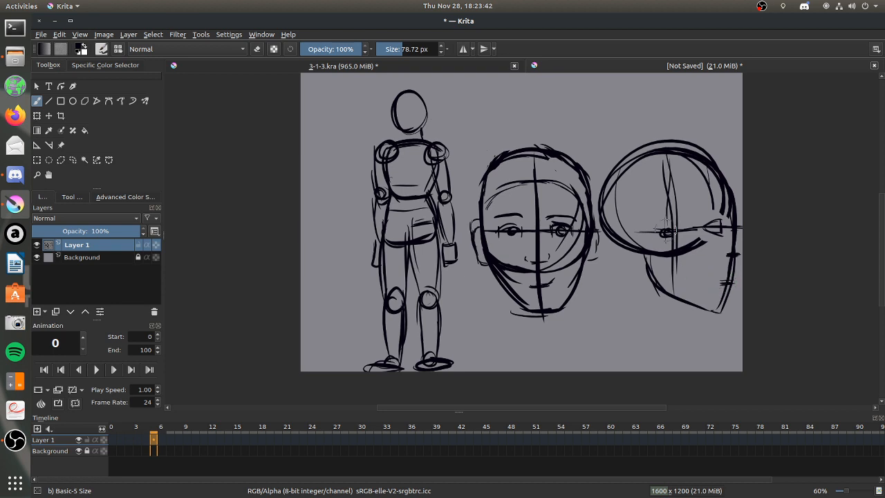
Sketch the cheekbone and inner jaw contours on the side-view head.
drag(673, 269, 716, 289)
mouse_move(690, 241)
mouse_down()
mouse_move(721, 277)
mouse_move(743, 268)
mouse_move(743, 250)
mouse_move(738, 277)
mouse_move(738, 253)
mouse_move(700, 266)
mouse_move(707, 259)
mouse_move(663, 259)
mouse_move(714, 280)
mouse_up()
mouse_move(700, 246)
mouse_down()
mouse_move(674, 251)
mouse_move(651, 241)
mouse_move(648, 253)
mouse_move(674, 245)
mouse_up()
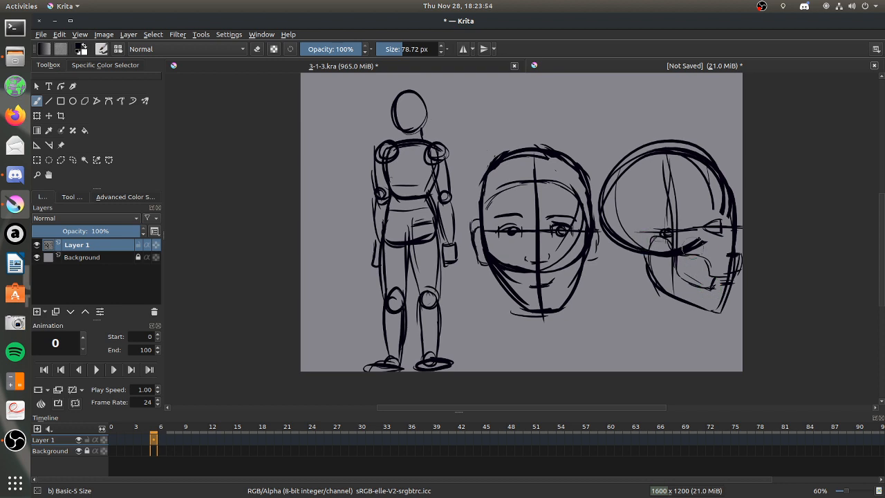
Draw the lips, the eye with its eyebrow, and the ear on the side-view head.
mouse_move(736, 235)
mouse_down()
mouse_move(742, 253)
mouse_move(721, 257)
mouse_move(729, 248)
mouse_up()
mouse_move(699, 229)
mouse_down()
mouse_move(711, 221)
mouse_move(711, 207)
mouse_move(721, 208)
mouse_up()
drag(662, 222, 669, 259)
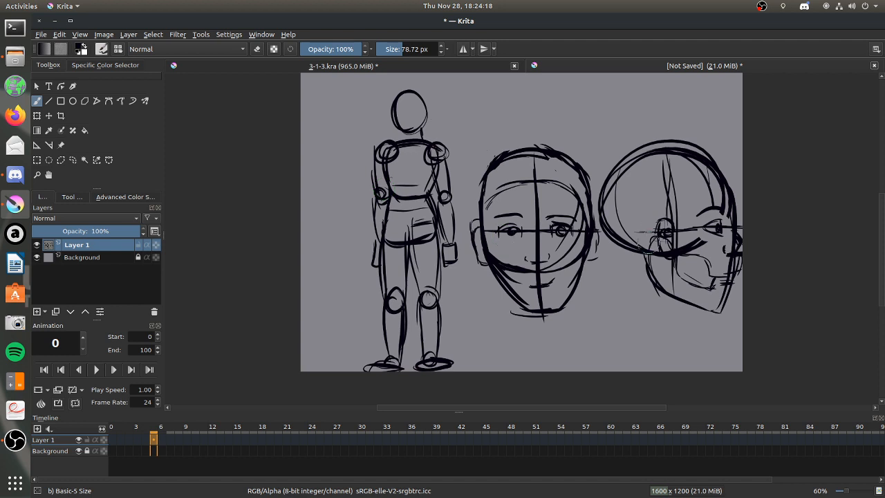
drag(579, 223, 587, 235)
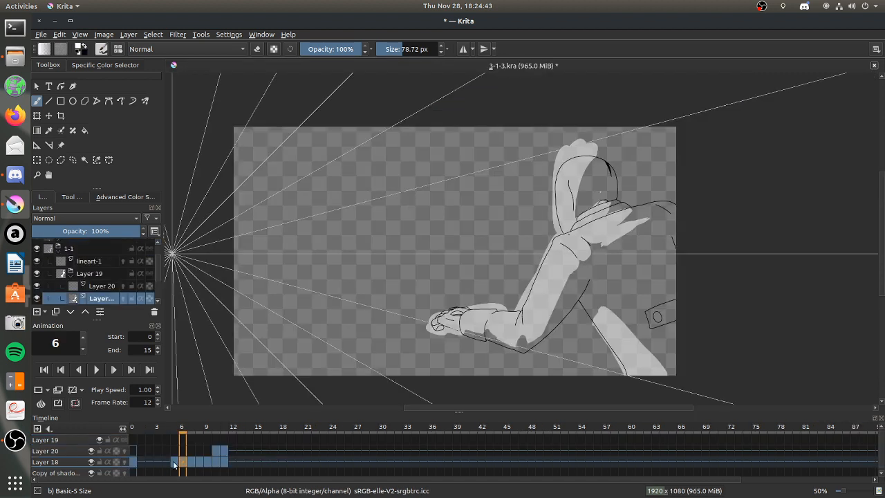
Return to 3-1-3.kra and touch up the Layer 18 light shading below the elbow on frame 6.
click(172, 461)
click(181, 460)
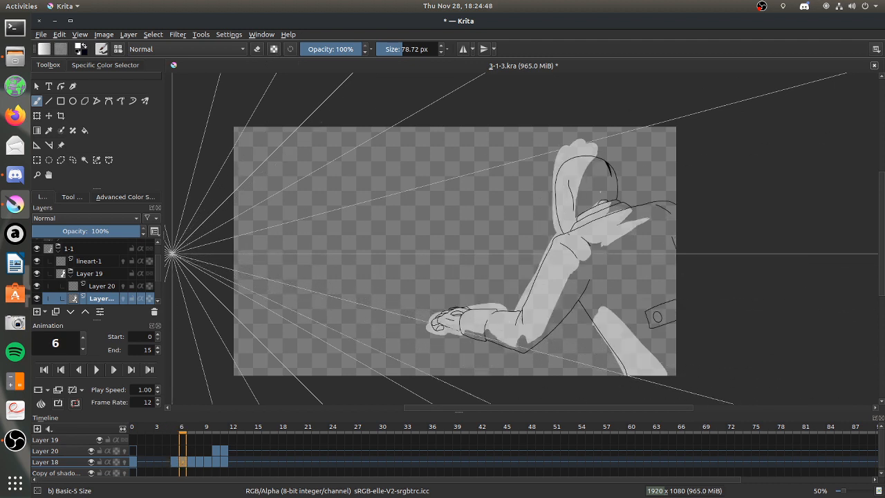
click(72, 197)
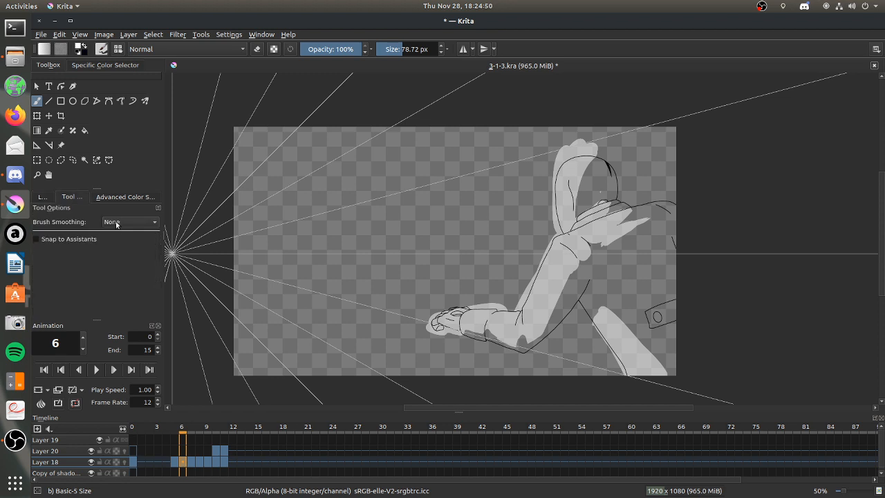
drag(496, 365, 505, 364)
Paint light shading on the lower back and a streak below the shoulder on frame 5 of Layer 18, and trim the edges.
key(Left)
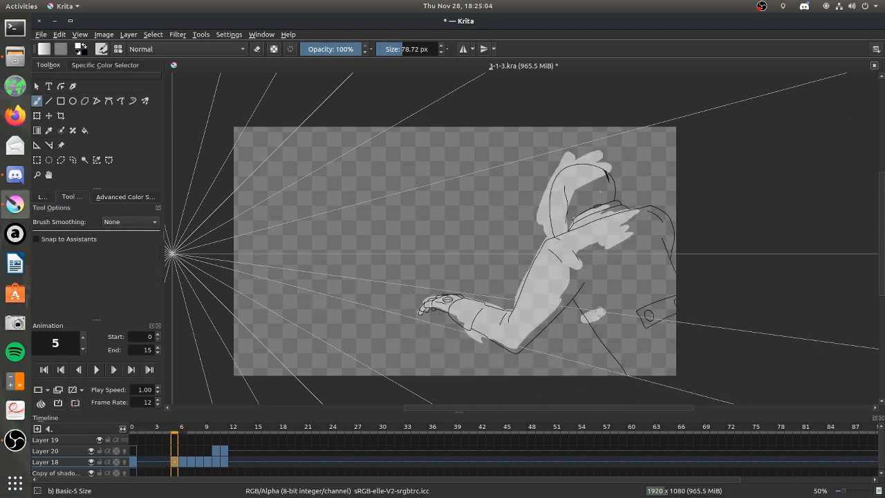
mouse_move(652, 370)
mouse_down()
mouse_move(610, 327)
mouse_move(634, 380)
mouse_move(595, 325)
mouse_up()
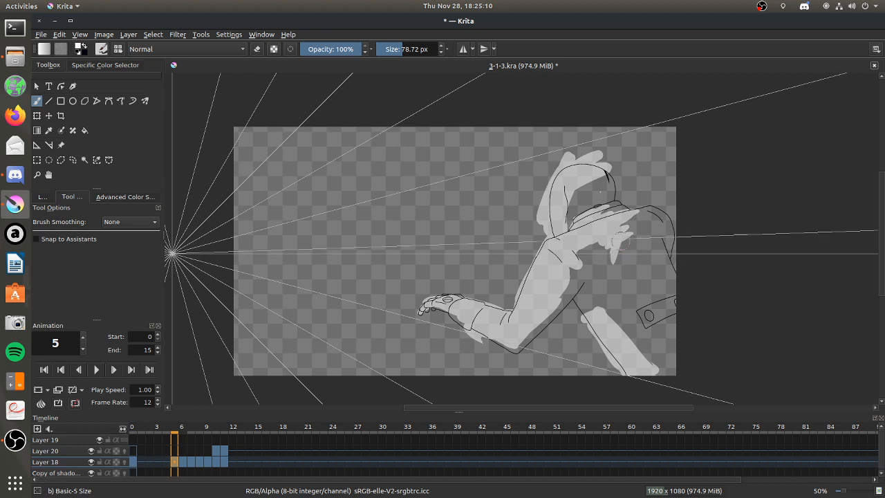
drag(622, 235, 611, 278)
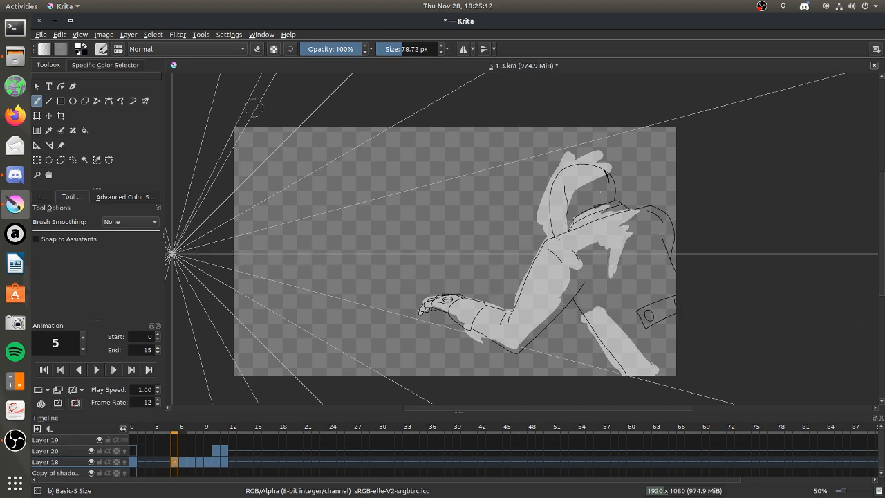
click(256, 51)
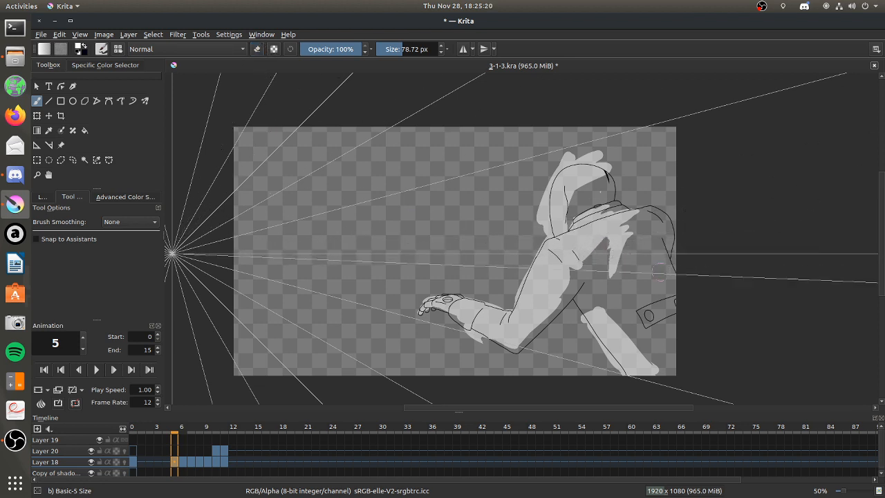
drag(608, 310, 617, 302)
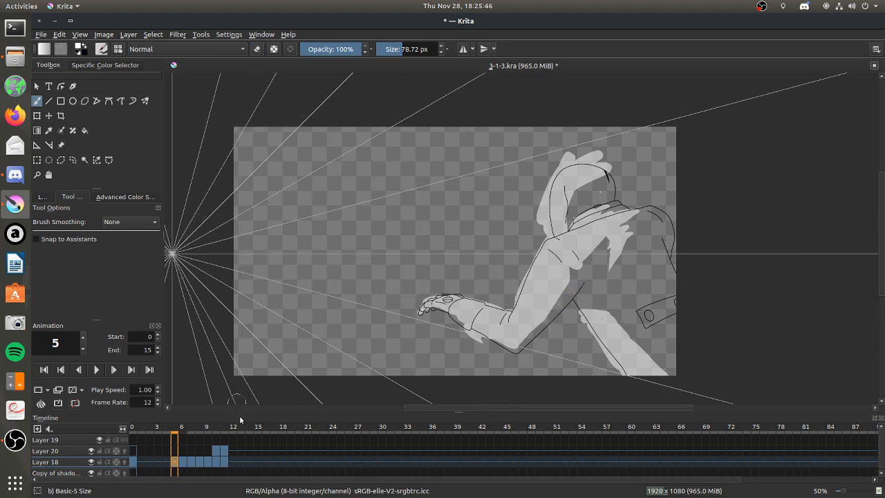
Paint light shading over the hand, forearm and upper arm on frame 4 of Layer 18, with the brush size raised to 111.43 px.
click(166, 463)
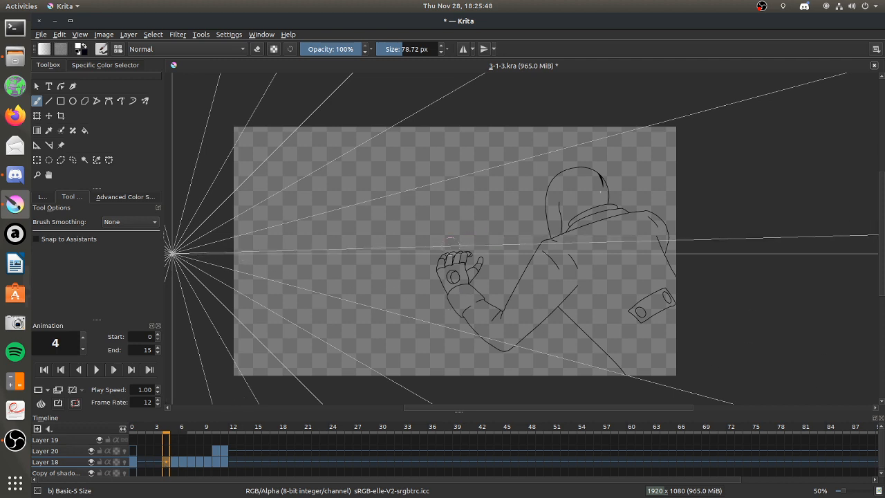
mouse_move(442, 276)
mouse_down()
mouse_move(441, 266)
mouse_move(446, 285)
mouse_move(467, 277)
mouse_move(467, 298)
mouse_move(487, 318)
mouse_up()
drag(392, 49, 405, 48)
mouse_move(470, 302)
mouse_down()
mouse_move(482, 312)
mouse_move(479, 325)
mouse_move(510, 326)
mouse_move(537, 268)
mouse_move(525, 285)
mouse_move(557, 256)
mouse_move(539, 284)
mouse_up()
mouse_move(563, 256)
mouse_down()
mouse_move(536, 287)
mouse_move(551, 260)
mouse_up()
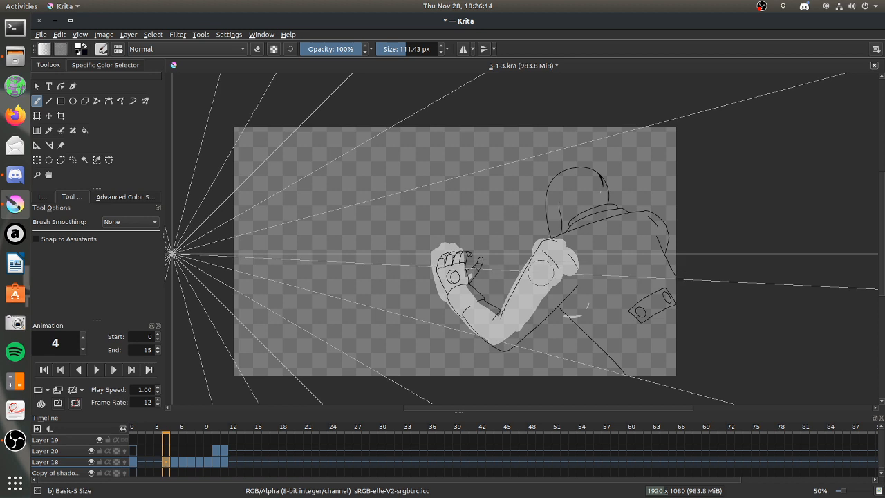
Fill the lower back with a band of light shading running to the canvas's bottom edge on frame 4.
click(256, 51)
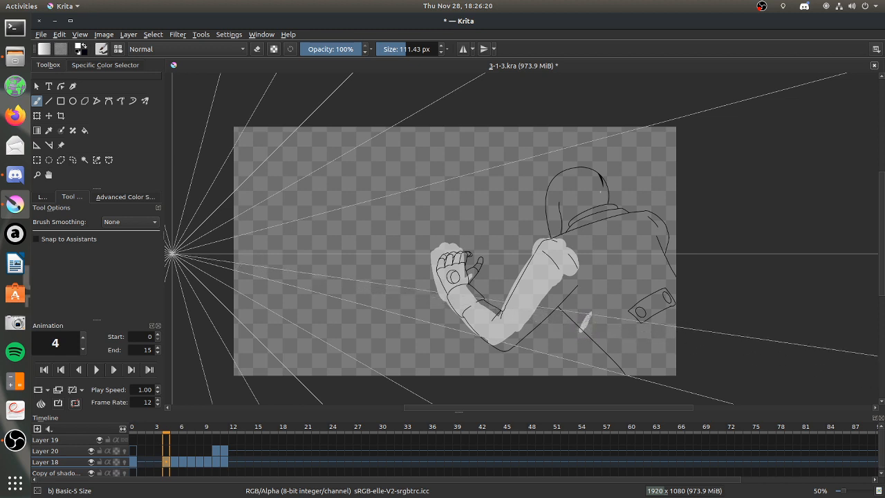
drag(589, 313, 634, 376)
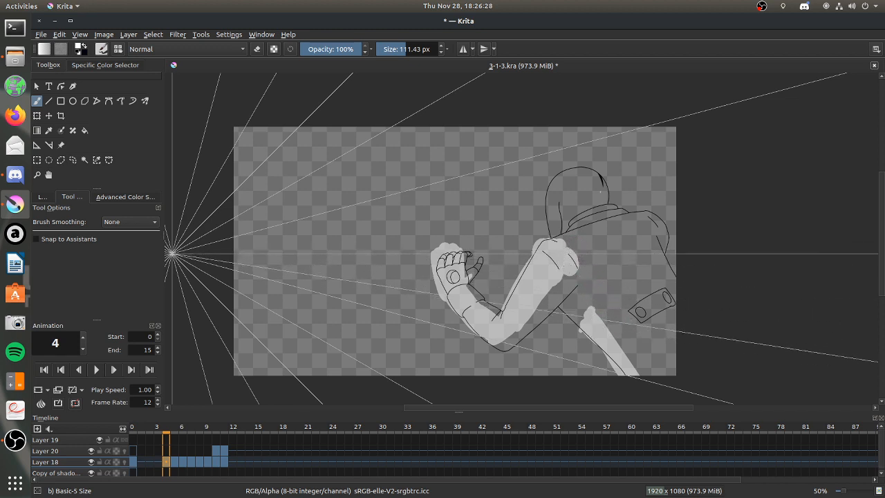
drag(591, 308, 626, 346)
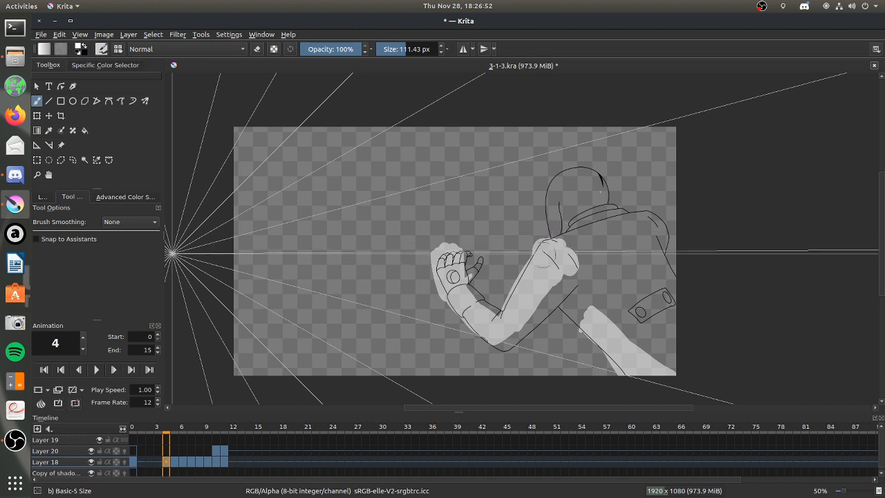
Shade the hood, shoulder and upper back on frame 4, add a diagonal streak below them, and compare with frames 5 and 6.
mouse_move(583, 164)
mouse_down()
mouse_move(554, 220)
mouse_move(567, 167)
mouse_move(549, 239)
mouse_move(589, 173)
mouse_move(557, 244)
mouse_move(573, 205)
mouse_move(573, 222)
mouse_move(593, 214)
mouse_move(576, 223)
mouse_move(586, 217)
mouse_move(613, 225)
mouse_move(591, 261)
mouse_move(631, 222)
mouse_up()
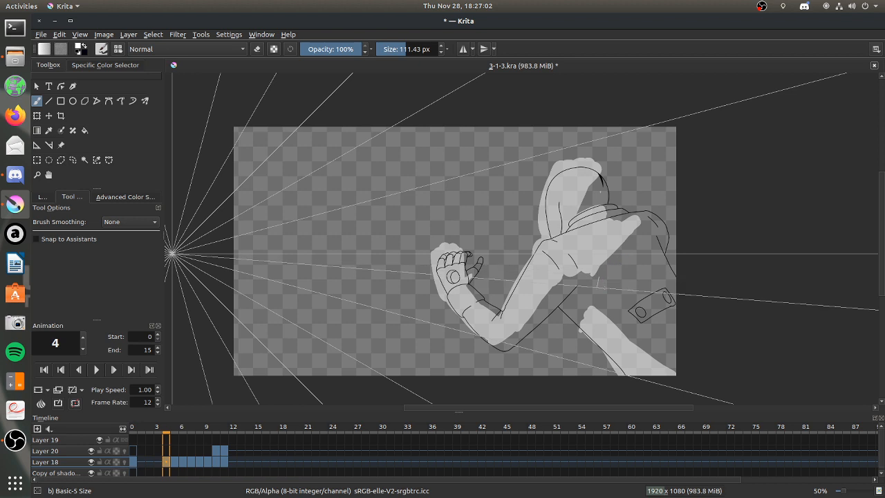
drag(596, 290, 639, 261)
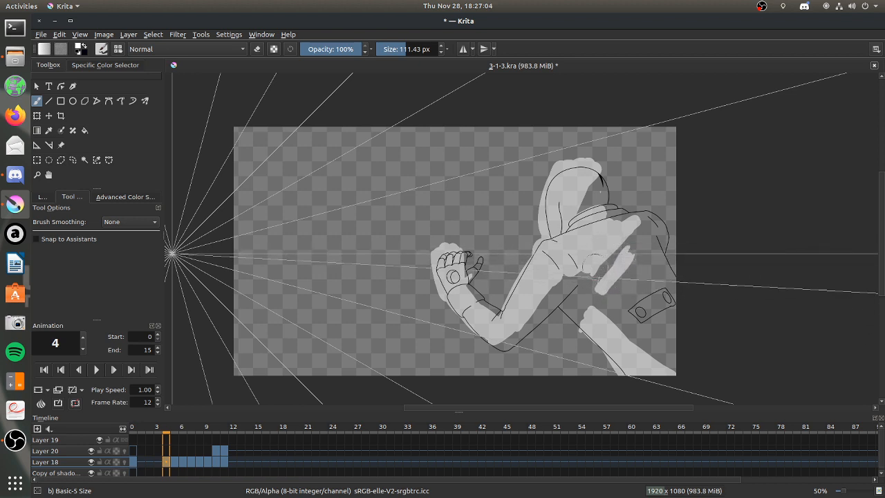
click(181, 461)
click(172, 462)
click(166, 461)
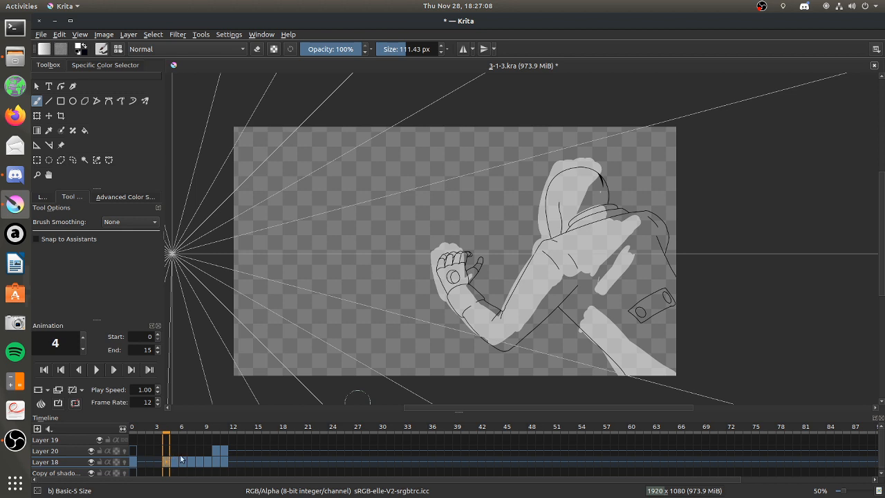
Erase the ragged shoulder shading on frame 5, then repaint it with diagonal streaks on the back and a taller lower-back patch.
click(174, 461)
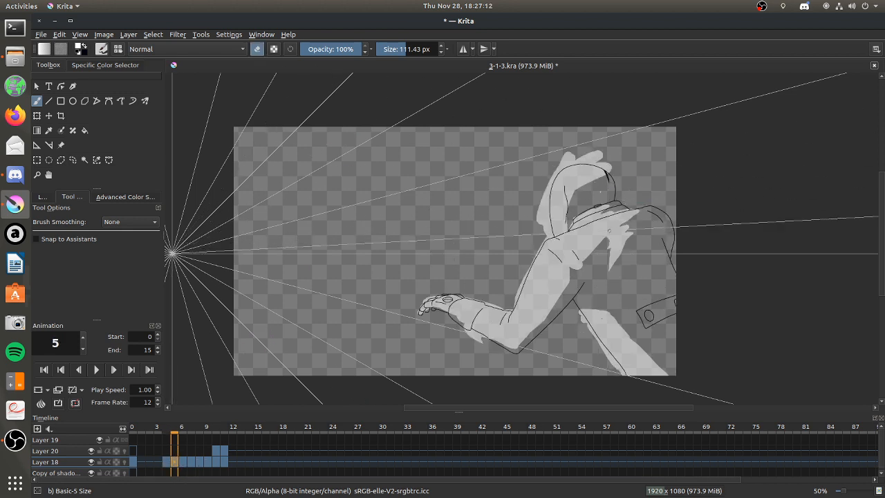
drag(637, 218, 615, 253)
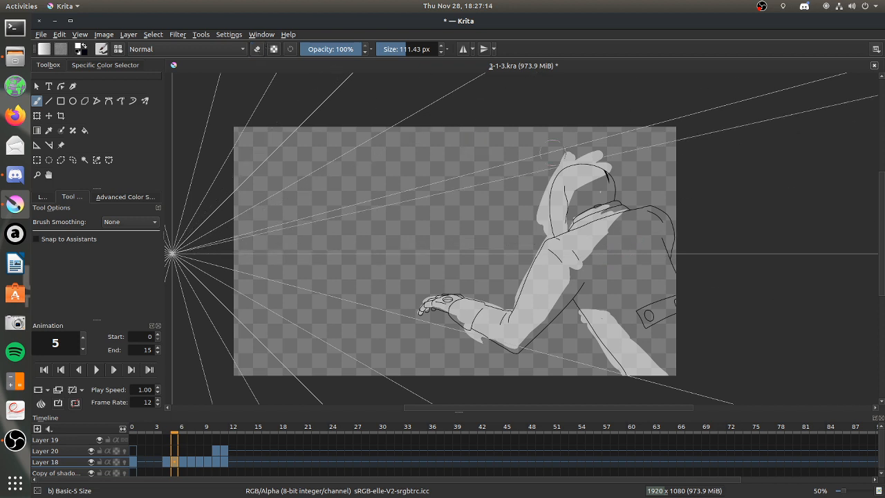
mouse_move(586, 255)
mouse_down()
mouse_move(639, 212)
mouse_move(615, 224)
mouse_move(598, 265)
mouse_move(622, 231)
mouse_move(592, 315)
mouse_move(600, 311)
mouse_move(585, 313)
mouse_move(598, 305)
mouse_up()
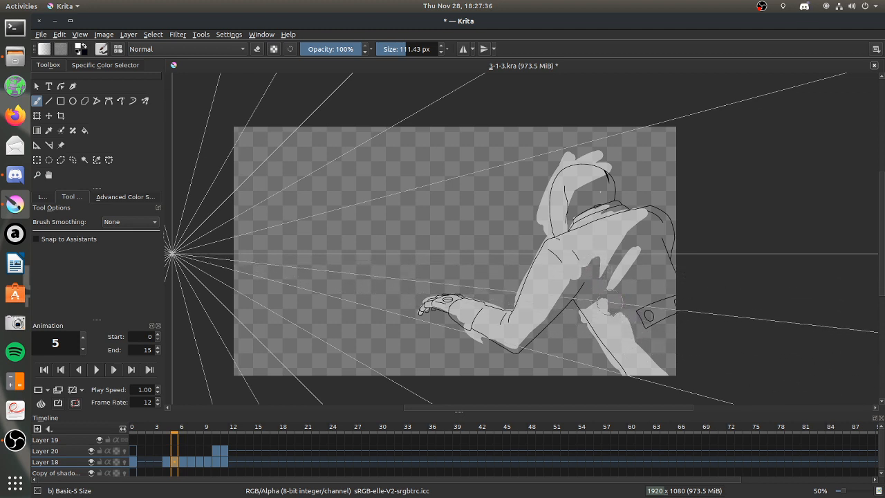
drag(652, 267, 644, 281)
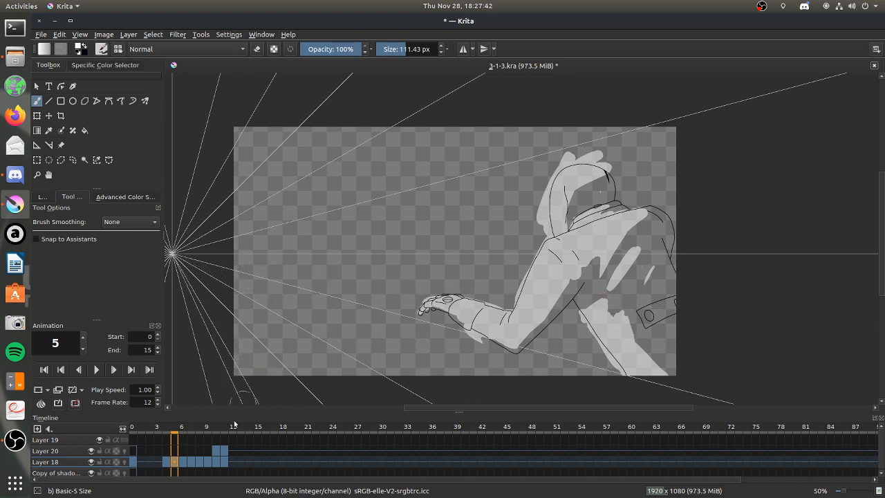
Add a second narrow diagonal streak on the back and extend the armpit shading on frame 4.
click(166, 461)
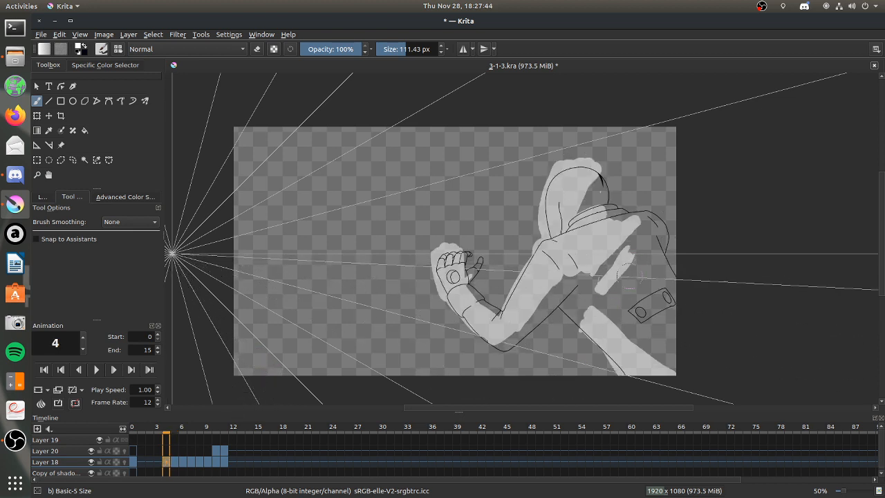
drag(624, 290, 650, 271)
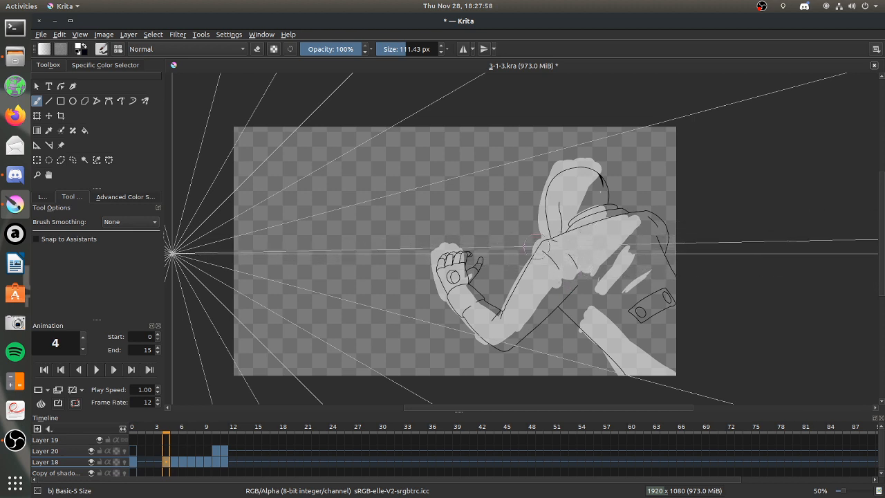
Shade the hood, upper back and upper arm on frame 3 of Layer 18, including a diagonal back streak, enlarging the brush to 133.65 px.
click(157, 462)
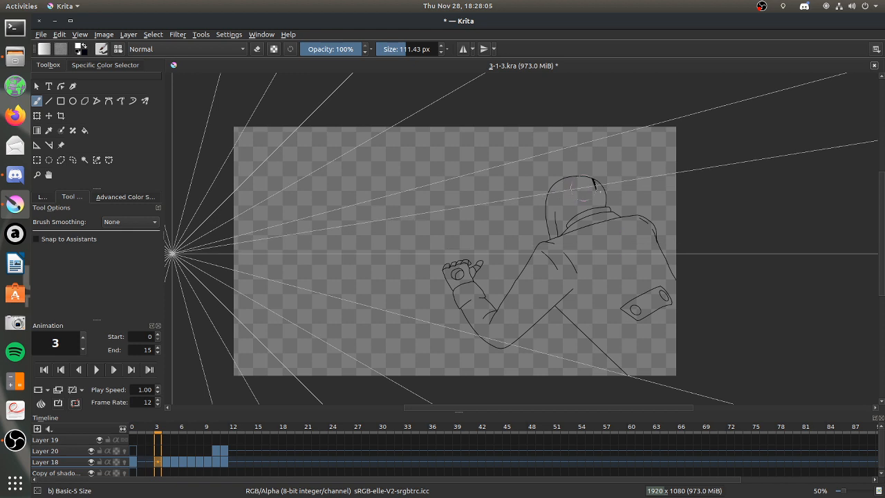
mouse_move(579, 165)
mouse_down()
mouse_move(548, 209)
mouse_move(560, 181)
mouse_move(548, 228)
mouse_move(592, 178)
mouse_move(561, 215)
mouse_move(585, 187)
mouse_move(579, 228)
mouse_move(559, 236)
mouse_move(599, 216)
mouse_up()
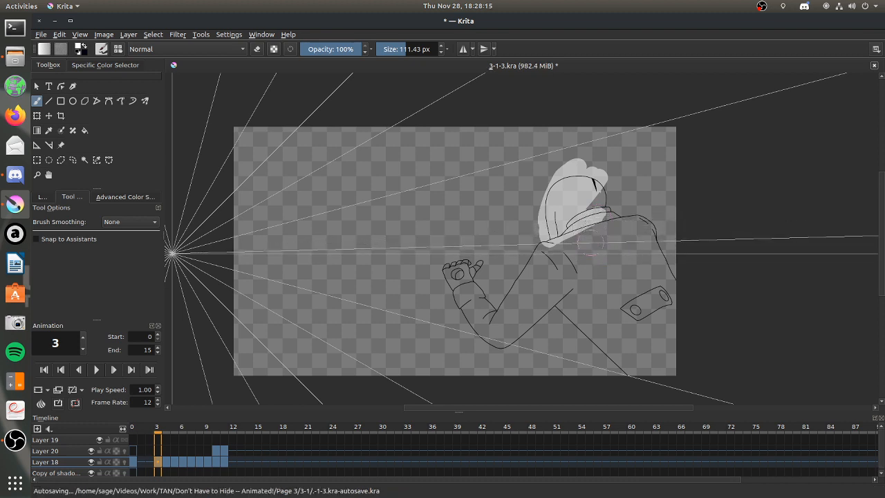
click(257, 49)
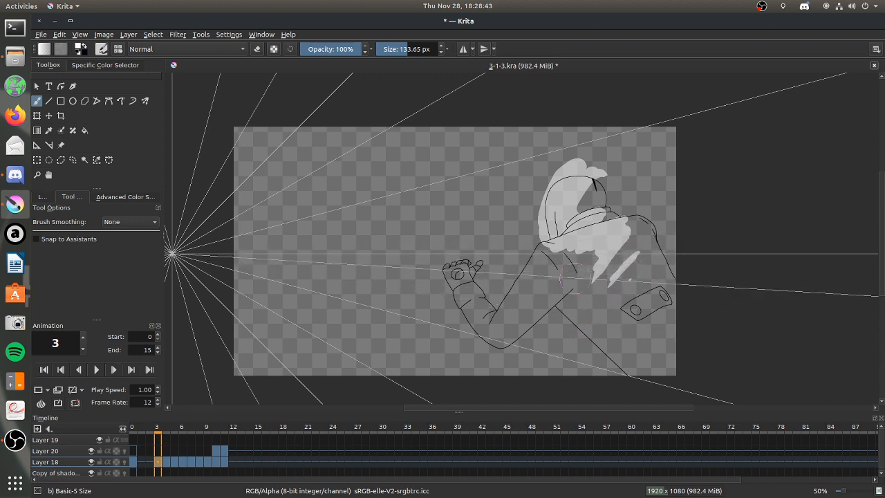
drag(587, 269, 561, 274)
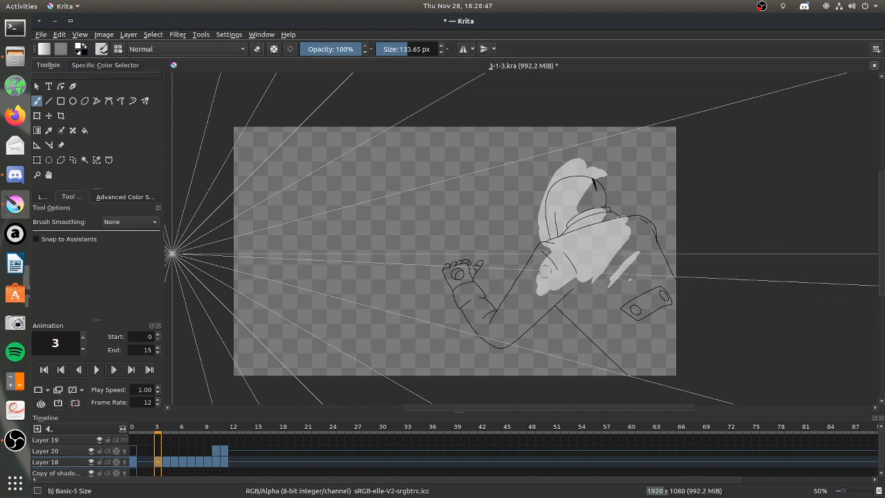
mouse_move(542, 249)
mouse_down()
mouse_move(511, 300)
mouse_move(490, 309)
mouse_up()
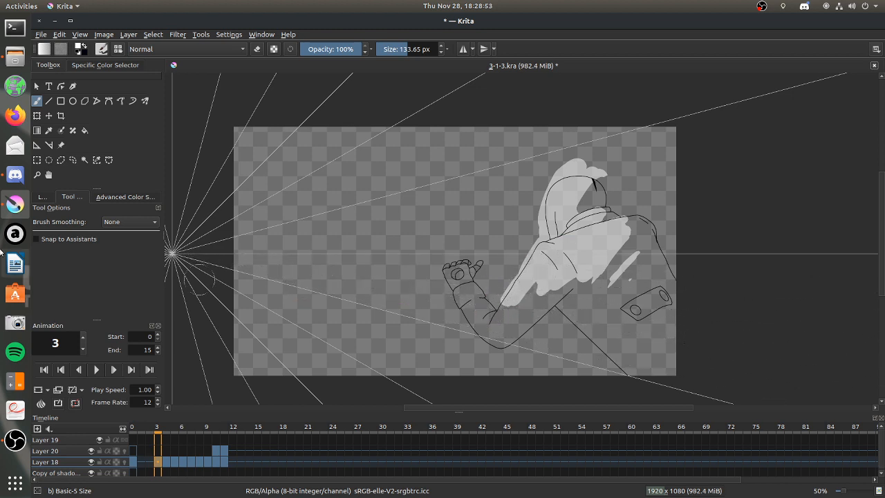
click(37, 175)
drag(427, 238, 684, 372)
click(37, 100)
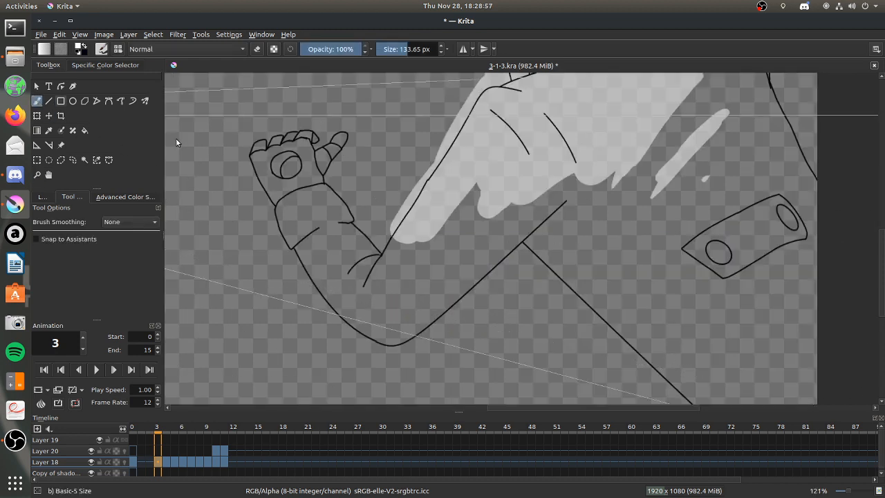
mouse_move(315, 154)
mouse_down()
mouse_move(408, 337)
mouse_move(484, 238)
mouse_move(277, 270)
mouse_move(532, 226)
mouse_up()
key(ctrl+z)
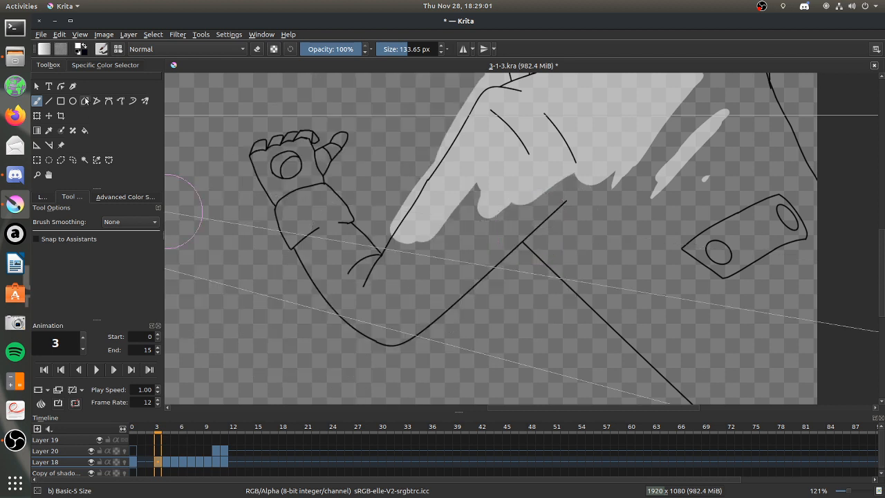
Step through frames 0 to 5 of Layer 18 to compare the arm's line art and shading.
click(42, 197)
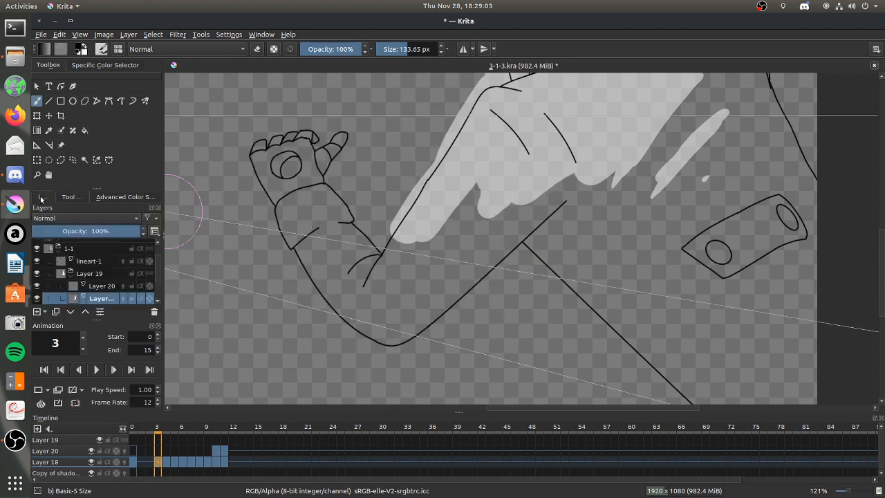
click(164, 463)
click(178, 462)
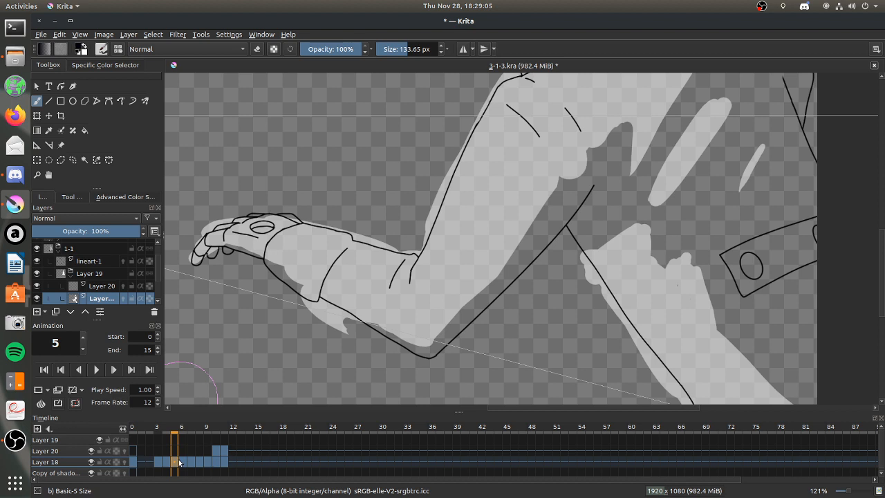
click(163, 463)
click(155, 463)
click(141, 464)
click(133, 465)
click(148, 462)
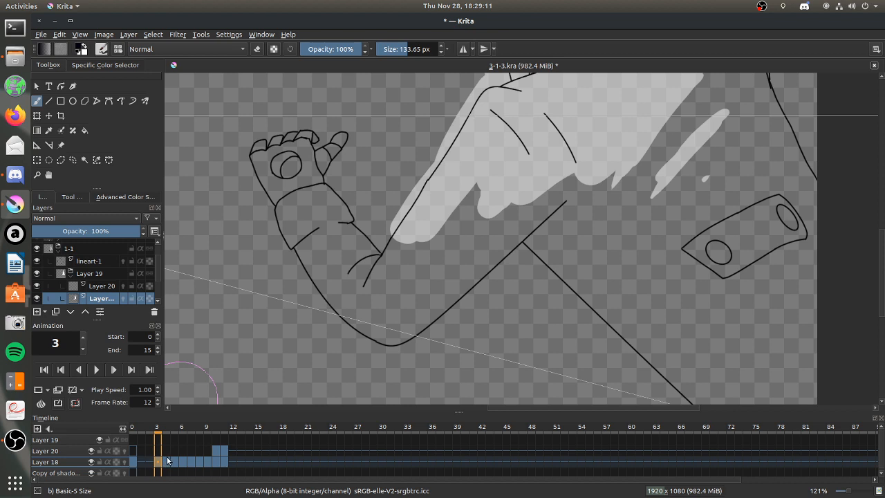
click(147, 464)
click(156, 463)
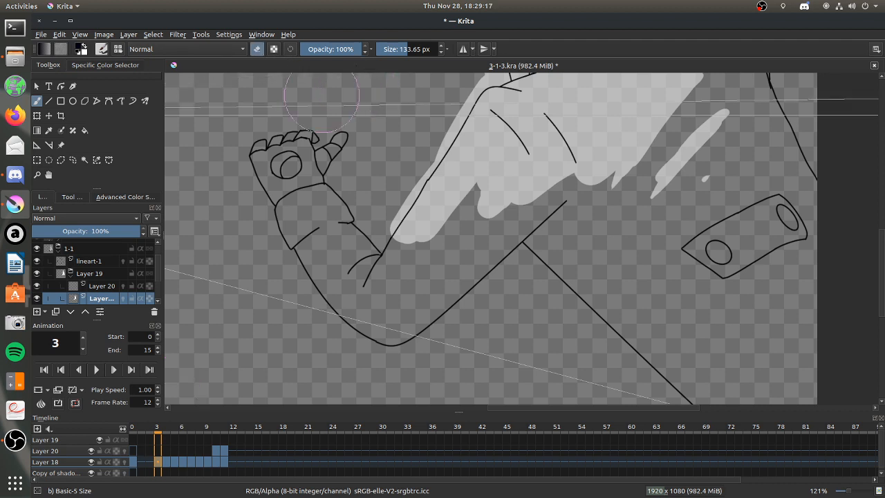
Erase the crease lines at the inner elbow on frame 3 of the lineart-1 layer with a 44.14 px eraser.
click(94, 262)
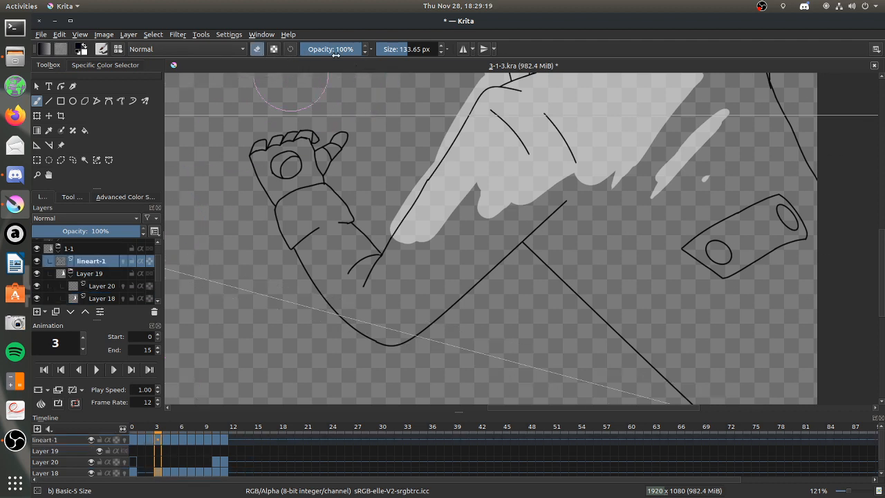
mouse_move(380, 246)
mouse_down()
mouse_move(353, 271)
mouse_move(383, 244)
mouse_up()
drag(348, 273, 364, 284)
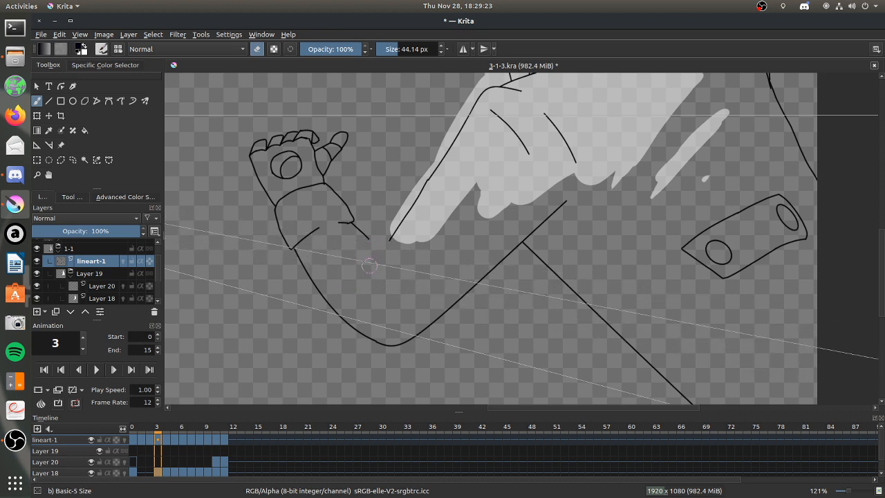
Erase the outer elbow curve on frame 3 of lineart-1, enable that layer's onion skins, and hide Layer 18.
drag(367, 333, 373, 332)
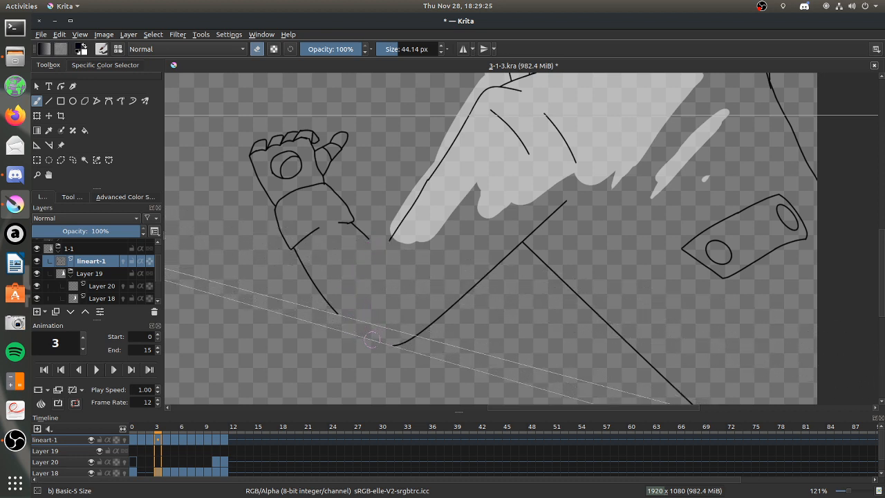
click(123, 260)
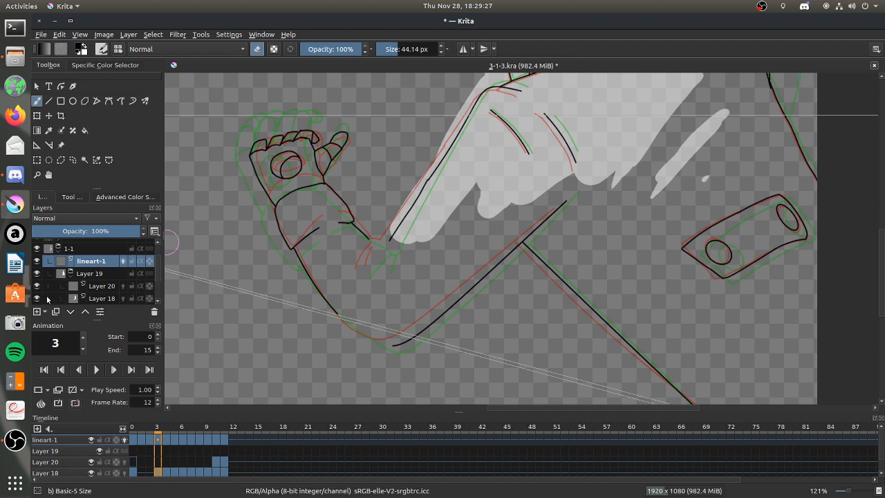
click(38, 298)
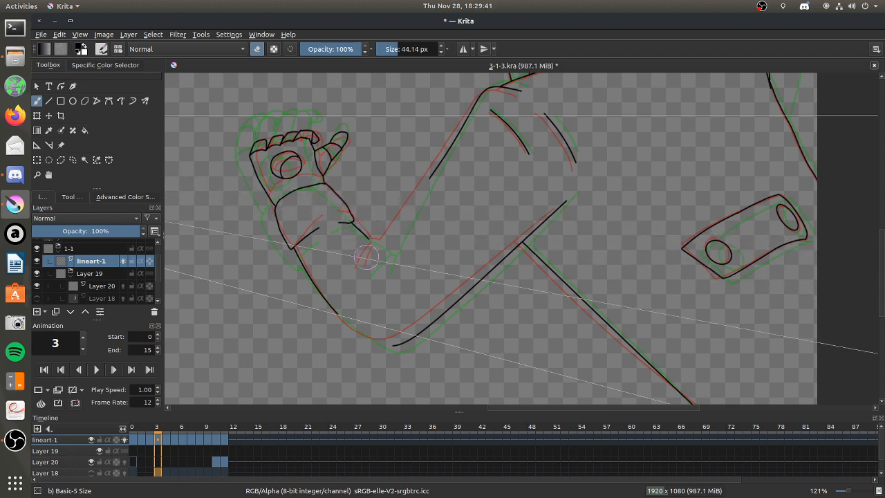
Set up the Basic-1 brush at 1.01 px for redrawing the elbow line art.
click(37, 176)
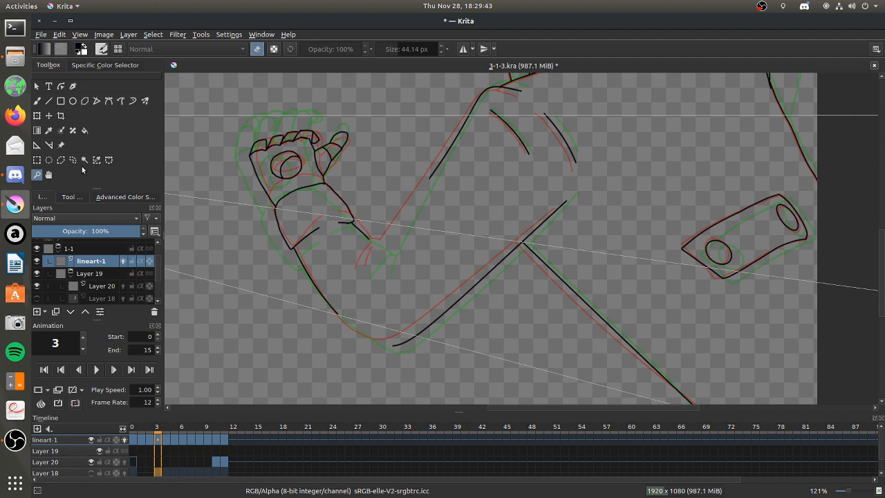
drag(268, 122, 604, 380)
click(37, 100)
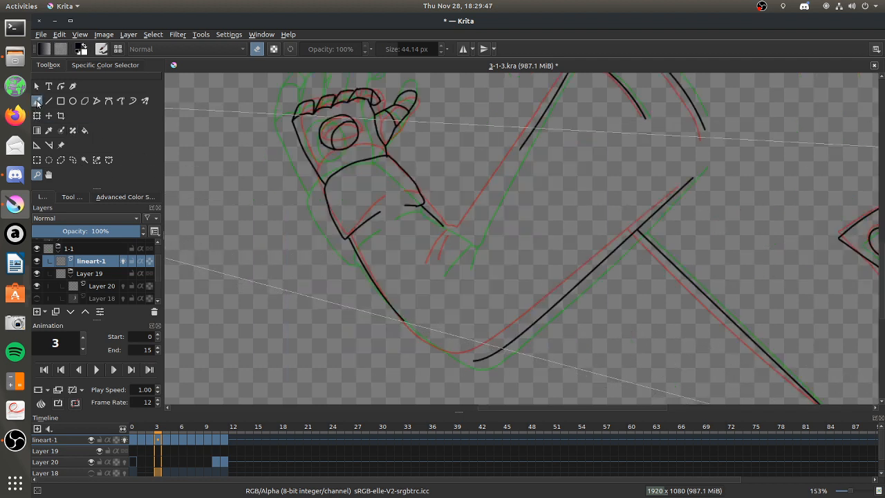
click(118, 48)
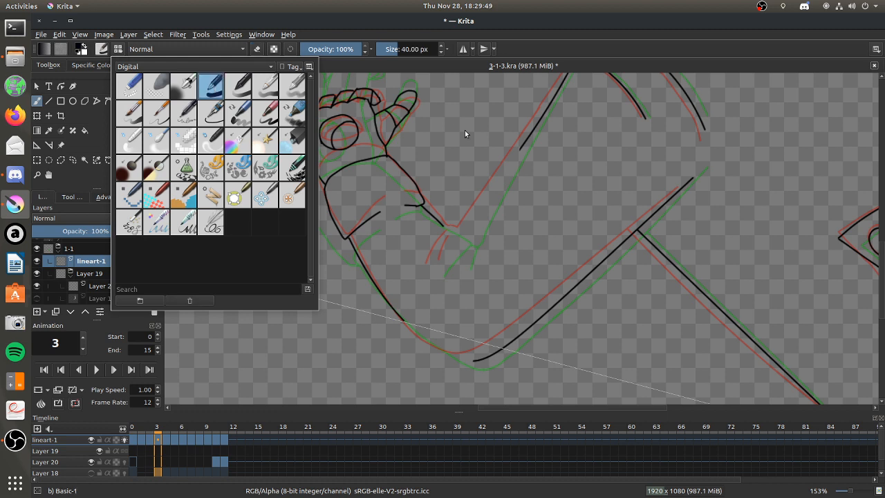
click(466, 134)
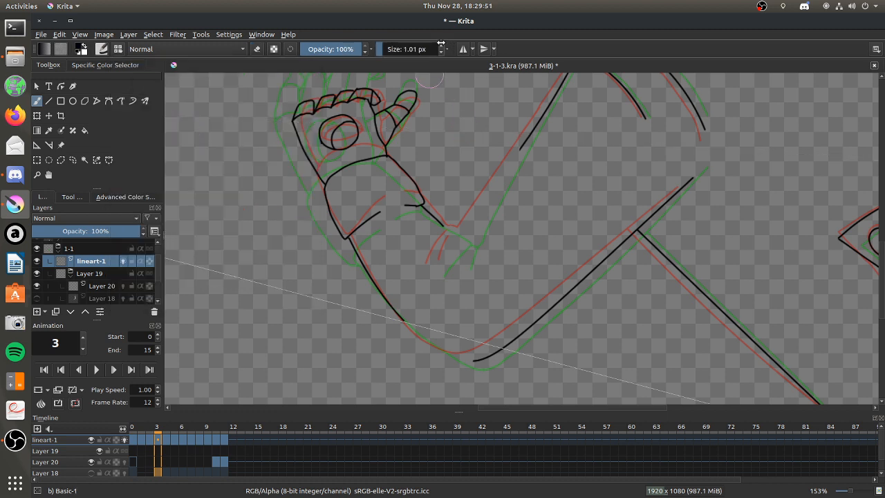
click(37, 175)
drag(389, 112, 652, 313)
key(b)
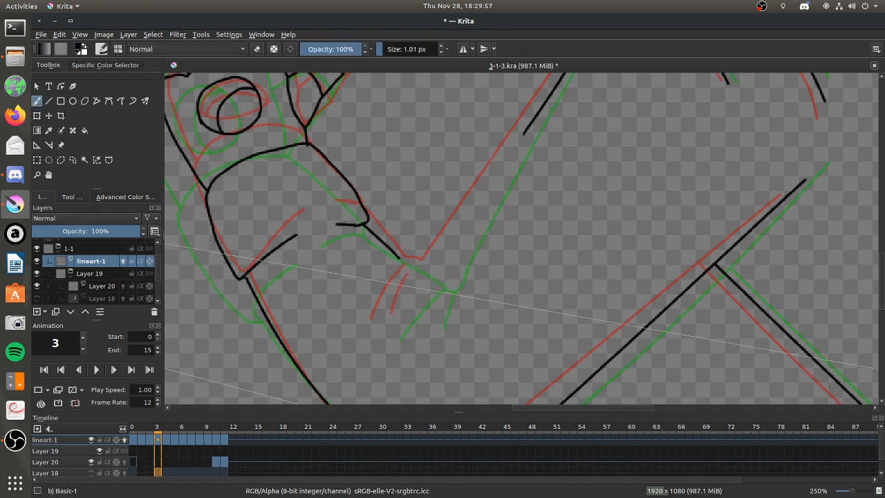
Set the freehand brush smoothing to Weighted.
scroll(160, 275, down, 2)
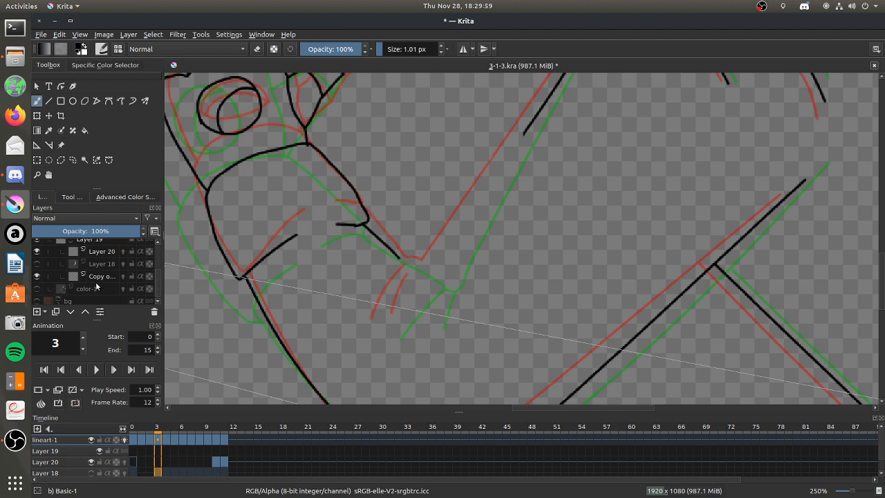
scroll(156, 271, up, 2)
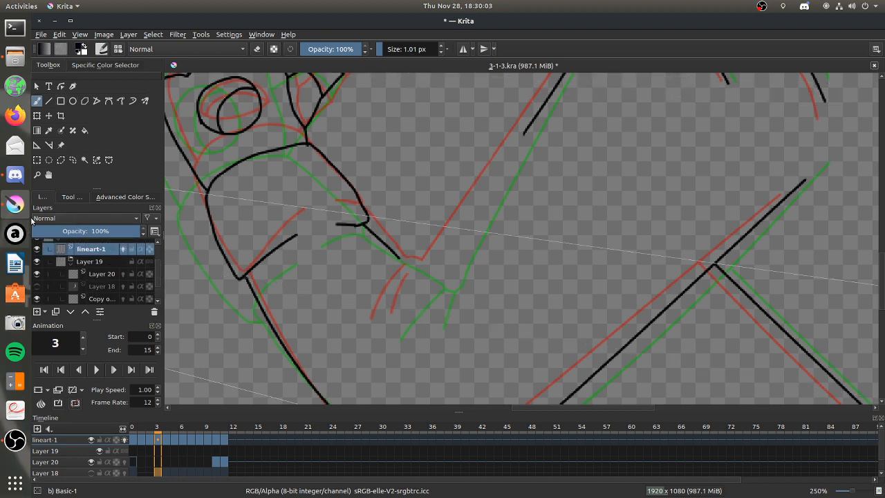
click(67, 198)
click(119, 224)
click(126, 243)
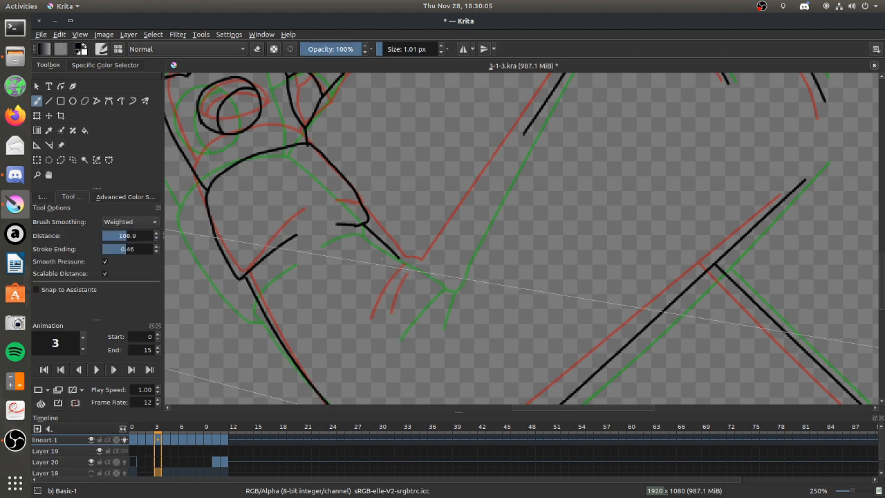
Draw two short crease lines at the inner elbow on frame 3 of lineart-1, between the onion-skin creases.
drag(382, 321, 422, 279)
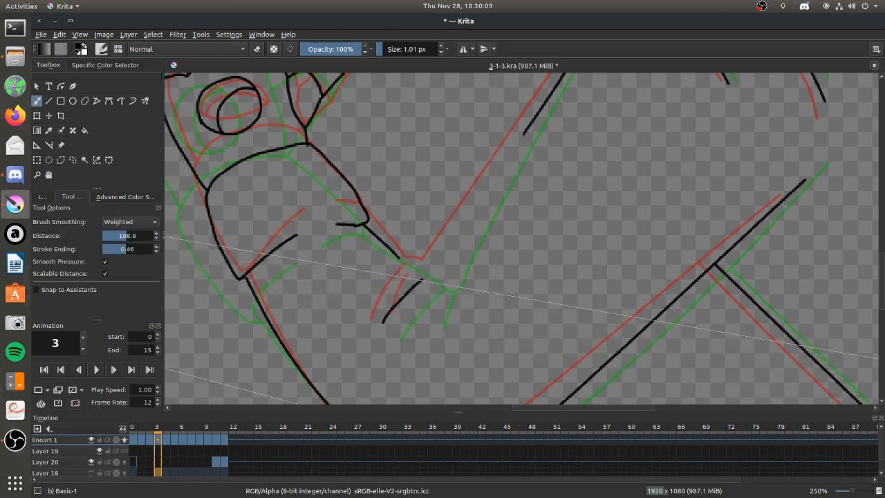
key(ctrl+z)
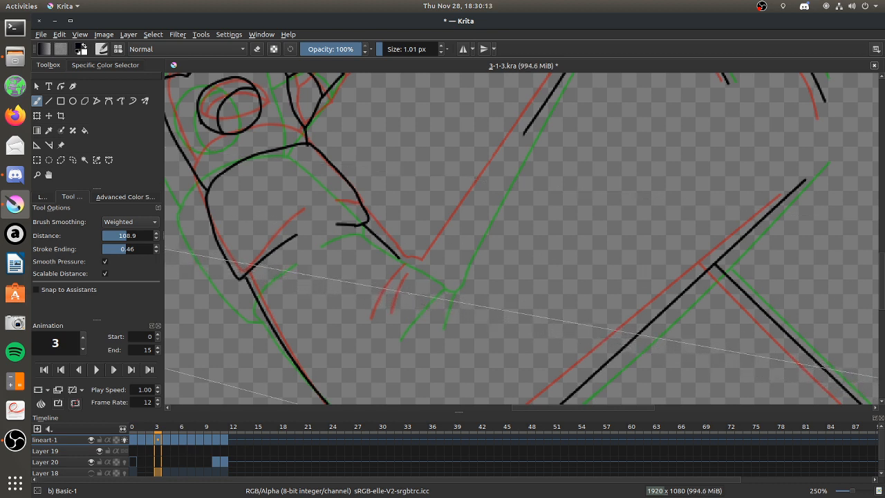
drag(418, 287, 388, 331)
drag(427, 295, 422, 321)
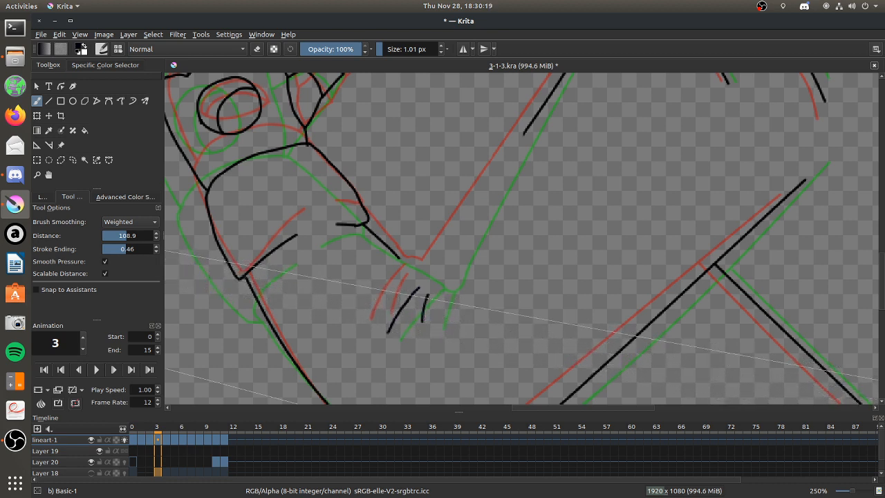
Extend the upper arm line straight down to the inner elbow and join it to the longer crease with a small curve.
key(v)
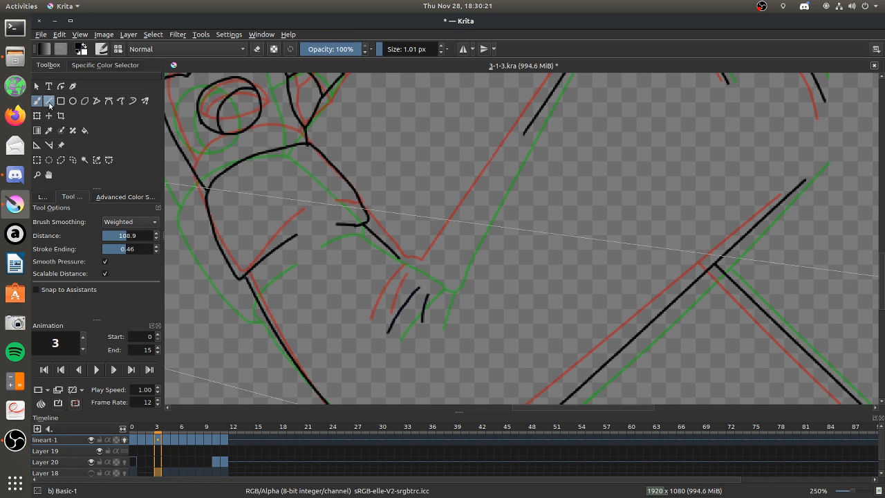
drag(526, 133, 433, 291)
click(39, 103)
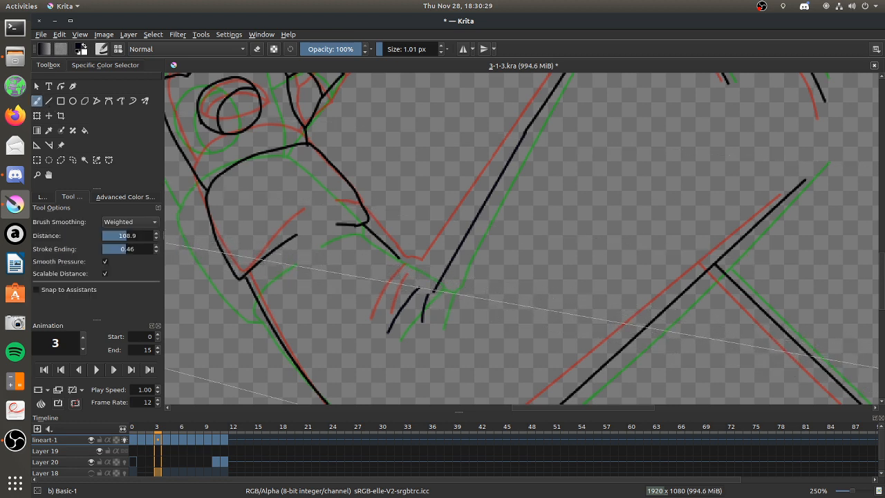
drag(419, 288, 433, 291)
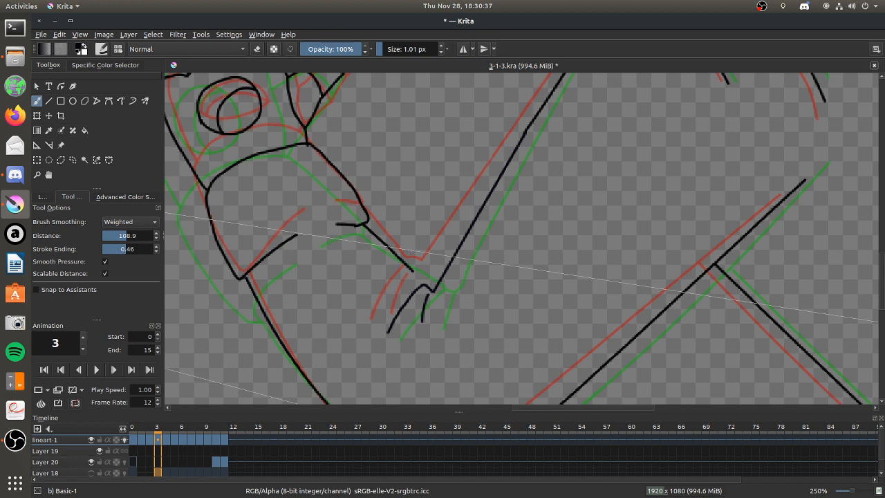
Show the My Favorites brush presets and erase the short forearm line between the cuff and the inner elbow.
key(v)
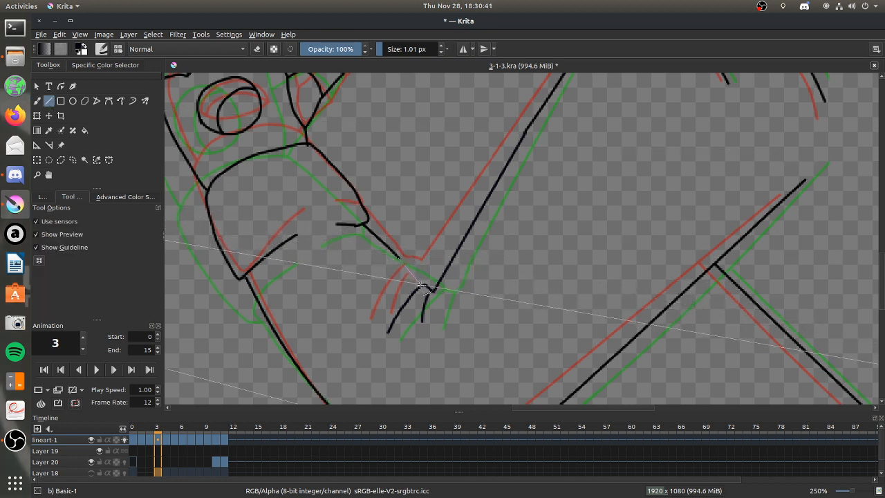
scroll(426, 280, down, 8)
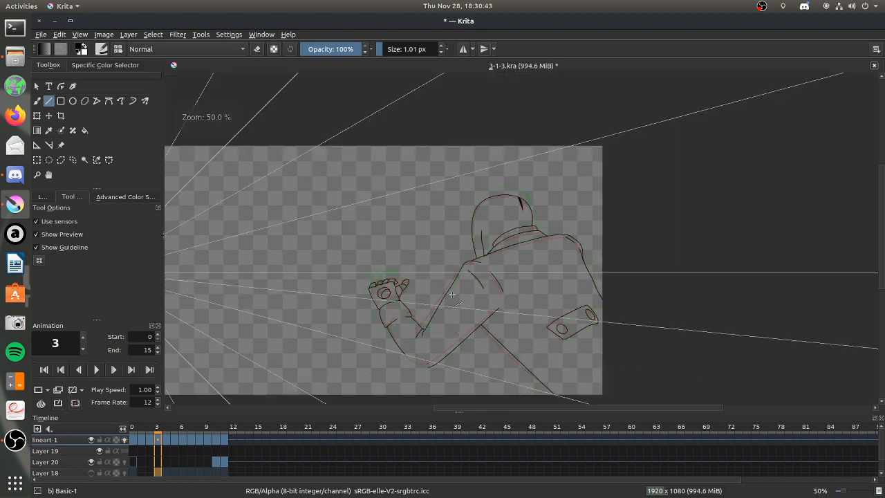
scroll(428, 322, up, 2)
scroll(428, 321, up, 6)
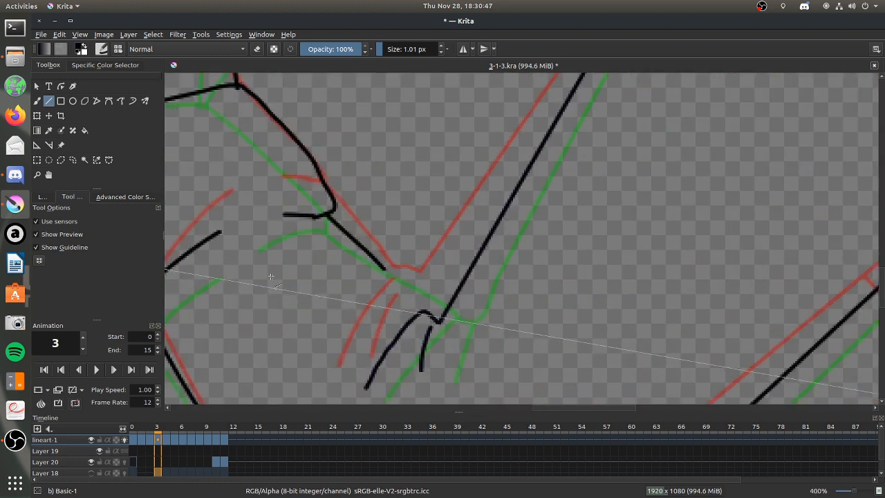
click(37, 100)
click(101, 48)
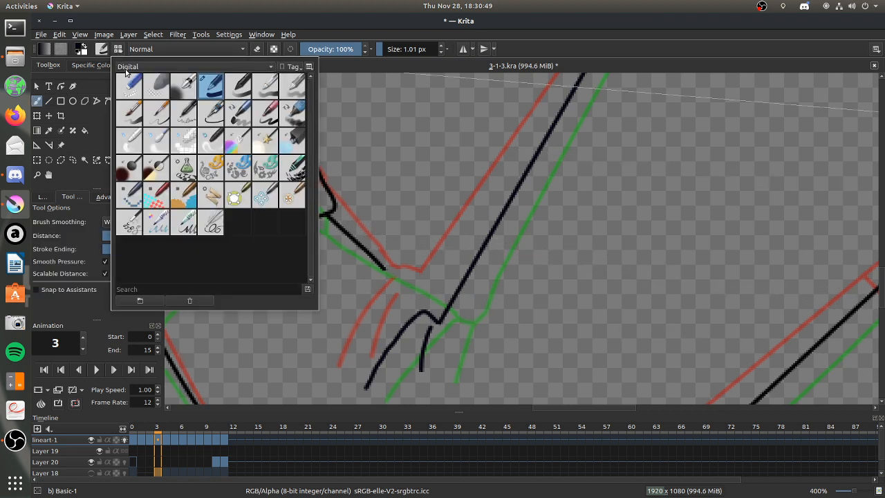
click(139, 90)
click(369, 209)
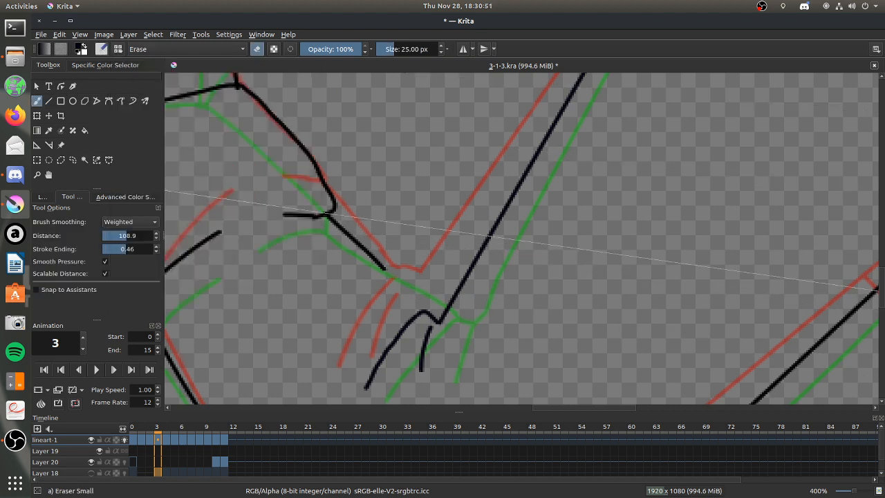
click(121, 52)
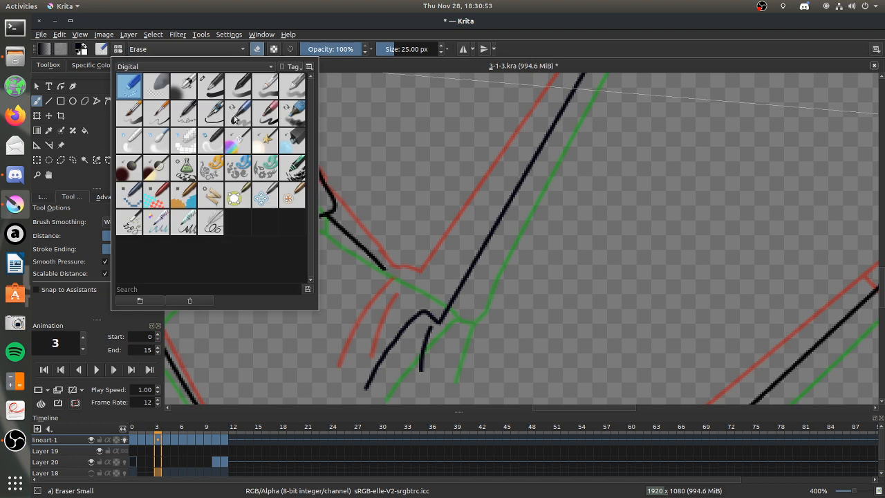
click(184, 67)
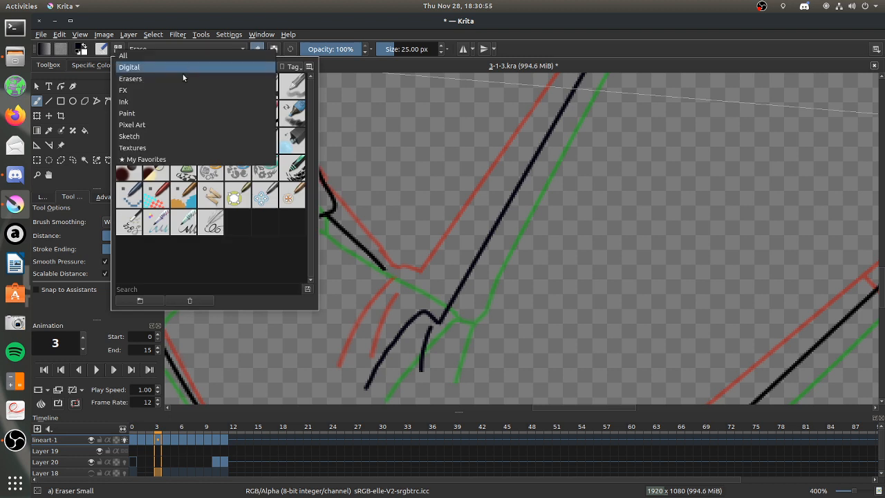
click(182, 148)
click(183, 67)
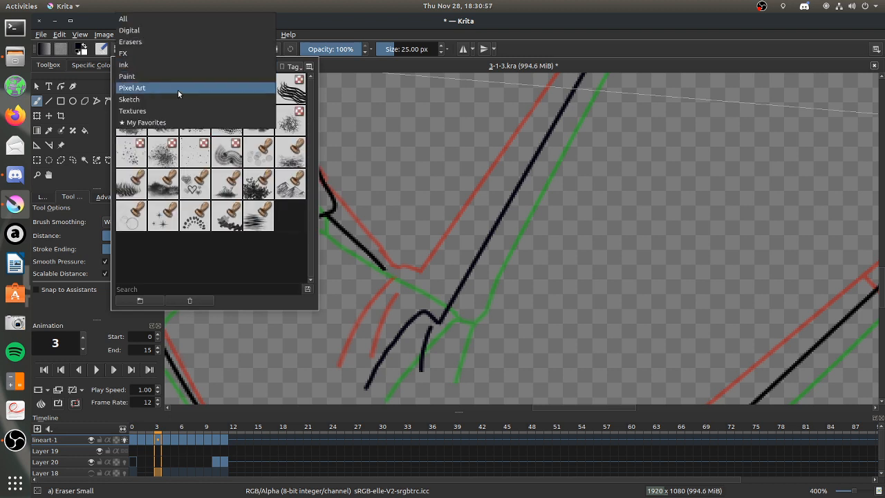
click(177, 122)
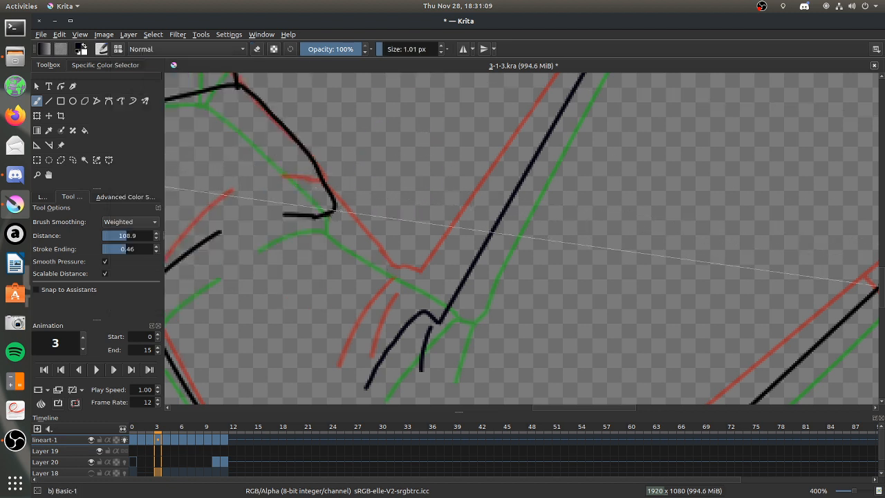
Outline-select the inner elbow creases with the arm line's end, move them slightly up and right, and clear the selection.
drag(333, 209, 430, 299)
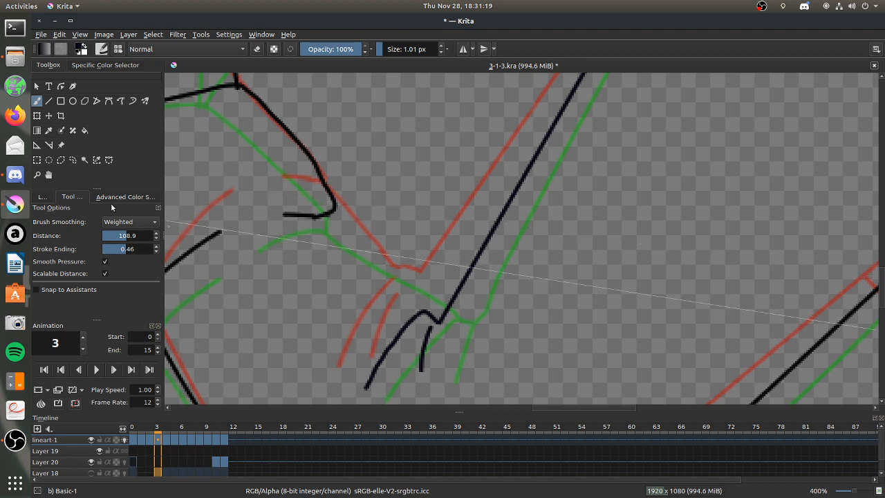
click(72, 160)
drag(528, 294, 345, 379)
drag(512, 360, 529, 321)
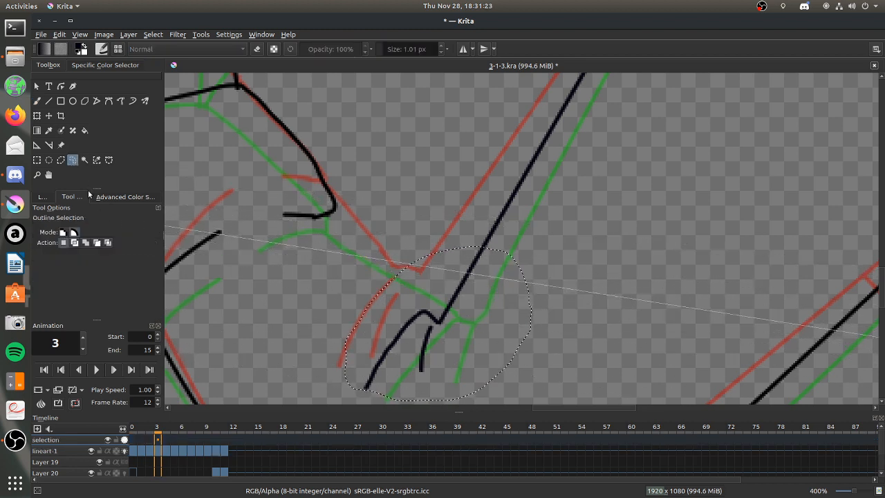
click(48, 115)
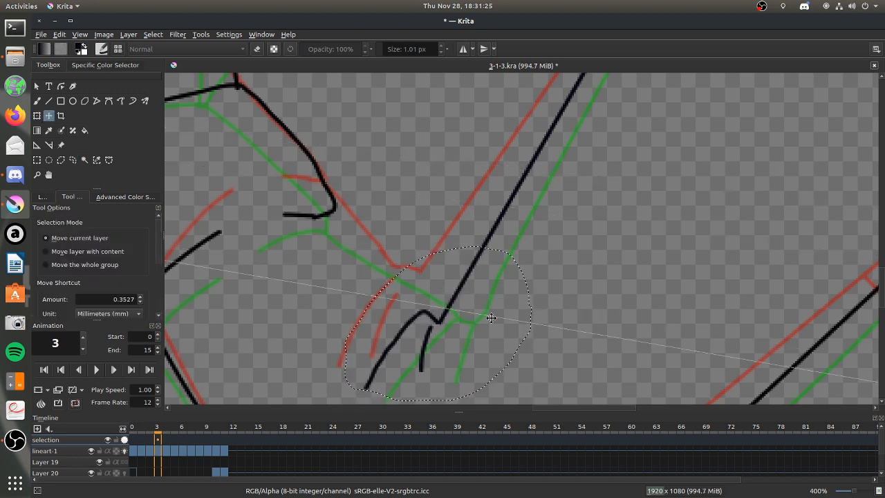
mouse_move(483, 316)
mouse_down()
mouse_move(499, 299)
mouse_move(496, 288)
mouse_move(488, 305)
mouse_up()
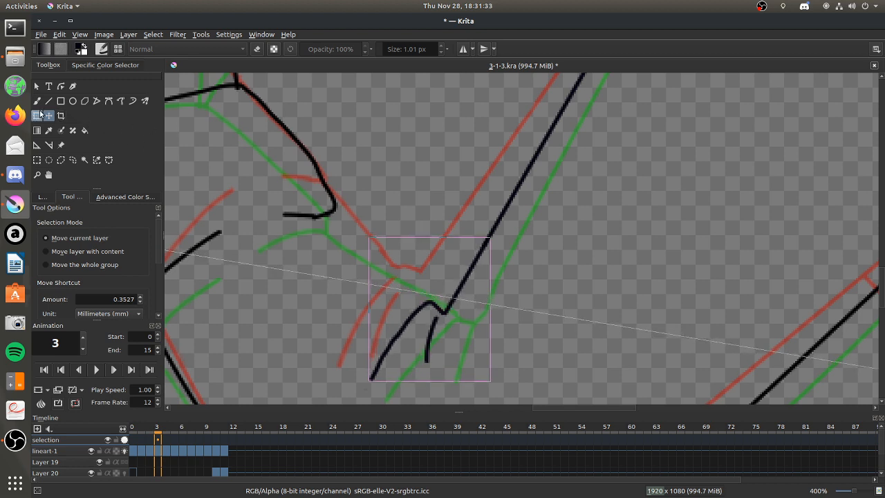
click(36, 101)
key(ctrl+shift+a)
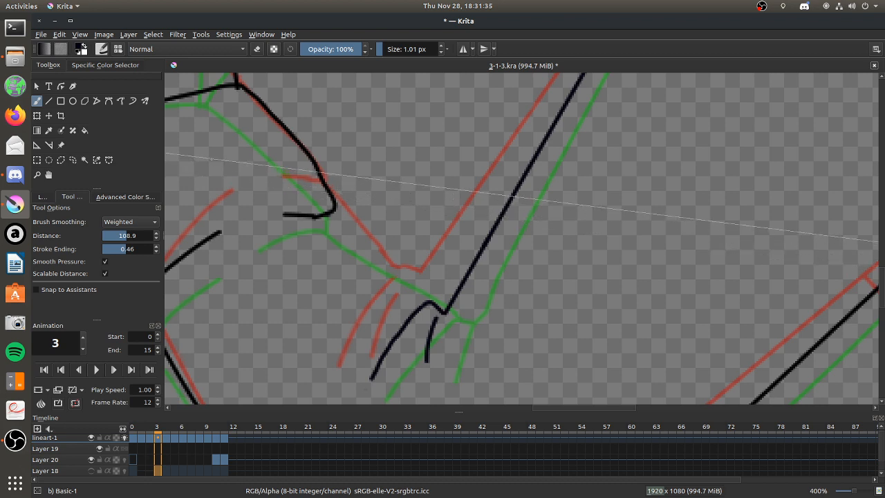
Draw a straight forearm line from the cuff's lower corner to the upper arm line at the inner elbow.
click(48, 101)
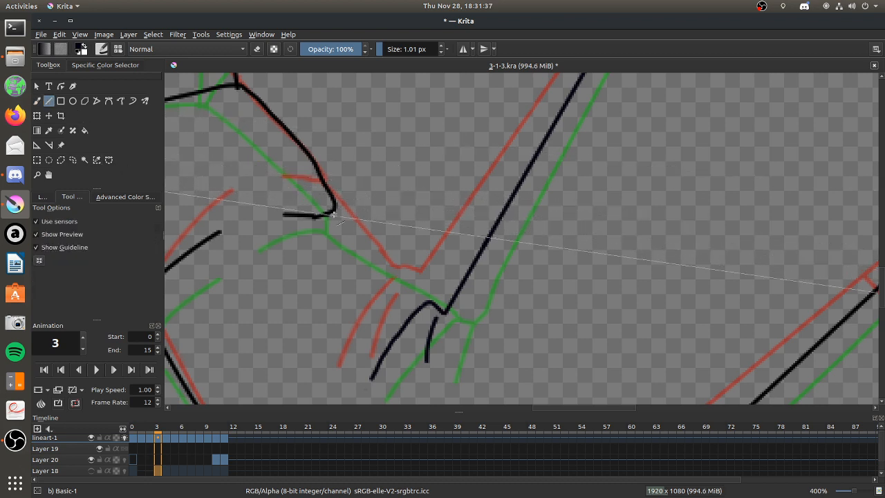
drag(328, 220, 443, 305)
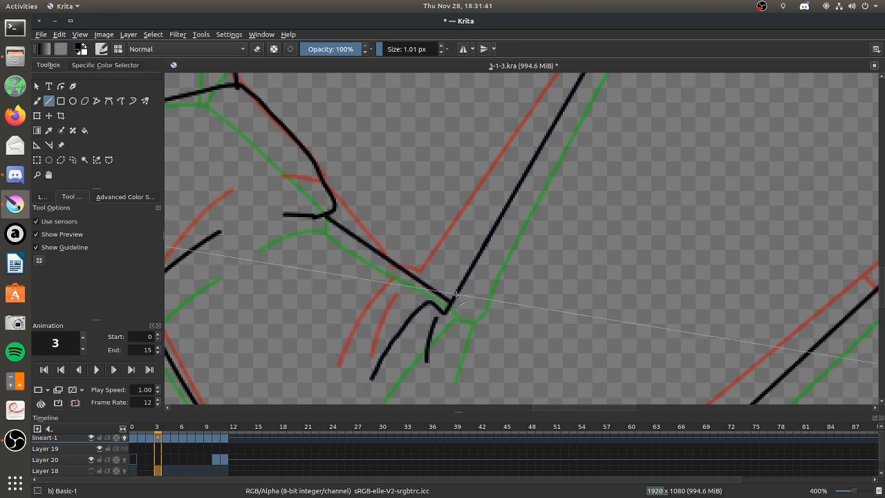
Erase the longer inner elbow crease and its small joining curve with the Eraser Circle brush.
key(b)
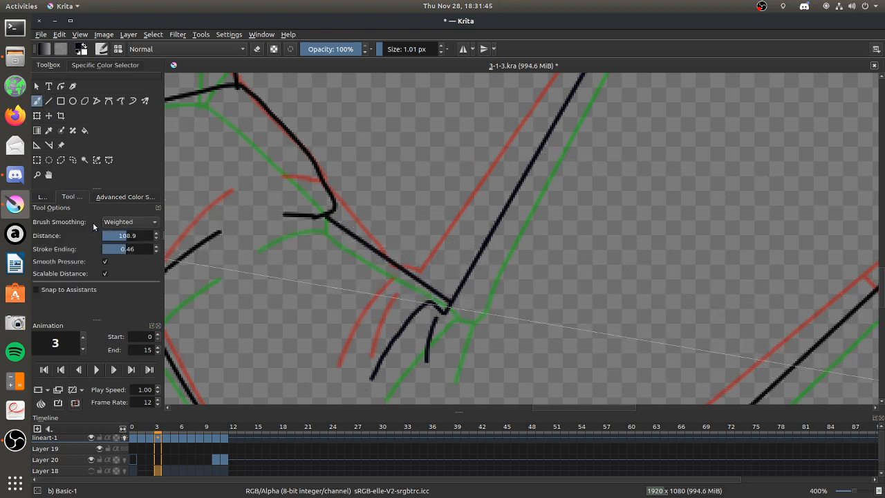
click(116, 52)
click(142, 93)
click(355, 220)
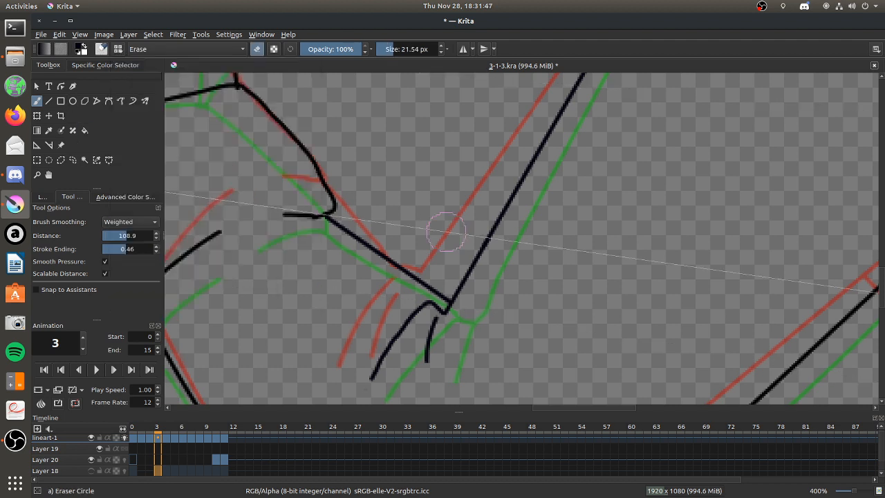
mouse_move(440, 309)
mouse_down()
mouse_move(411, 315)
mouse_move(372, 366)
mouse_up()
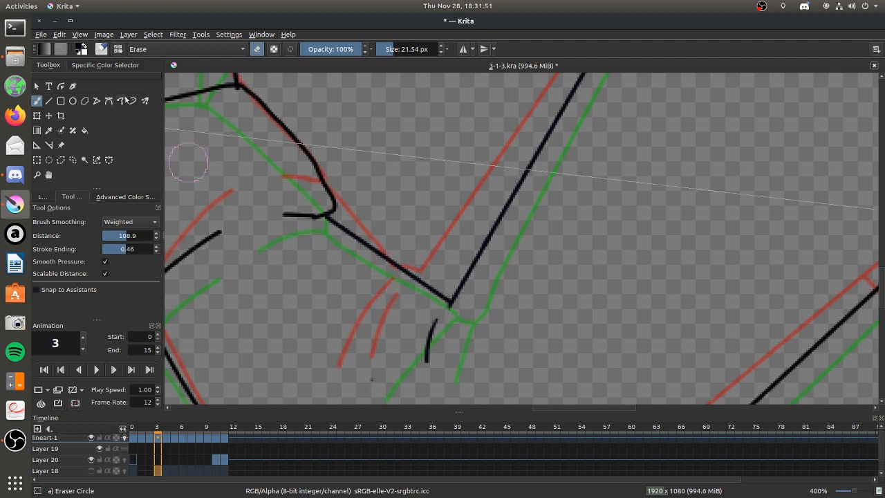
Redraw the longer inner elbow crease with the Basic-1 brush, curving it down from the forearm line near the upper arm junction.
click(118, 49)
click(294, 97)
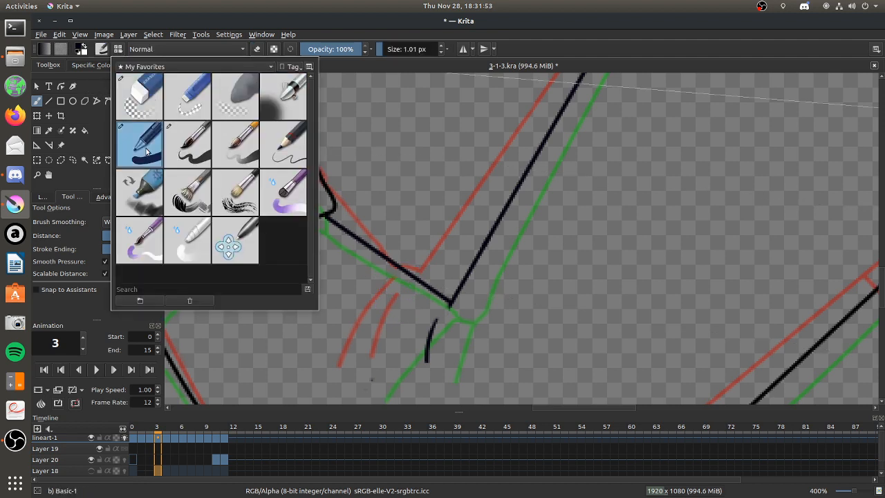
click(139, 144)
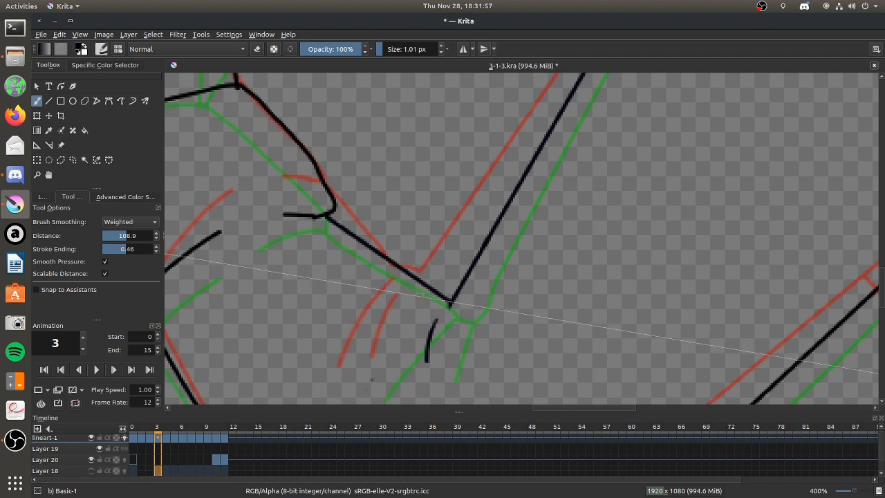
drag(425, 294, 367, 377)
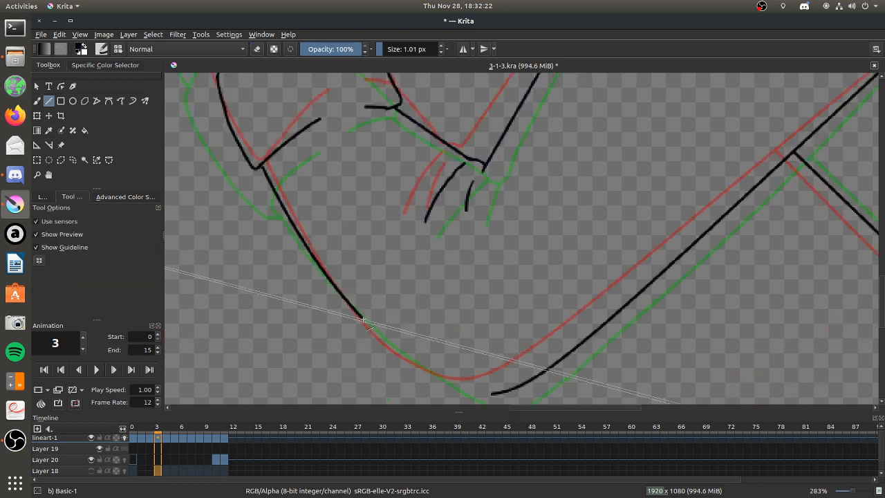
Extend the outer forearm line straight toward the elbow tip and place a Spline assistant across the gap to the outer upper arm line.
mouse_move(364, 320)
mouse_down()
mouse_move(459, 394)
mouse_move(423, 378)
mouse_up()
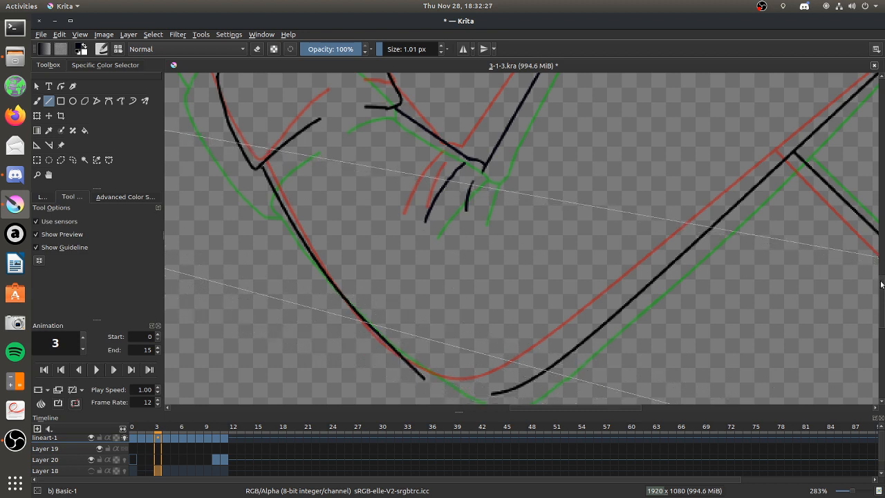
scroll(881, 284, down, 3)
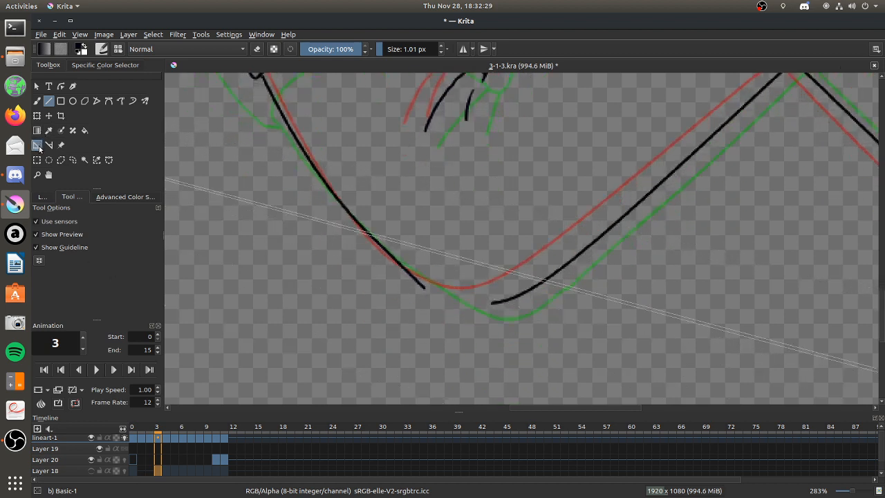
click(38, 145)
click(102, 223)
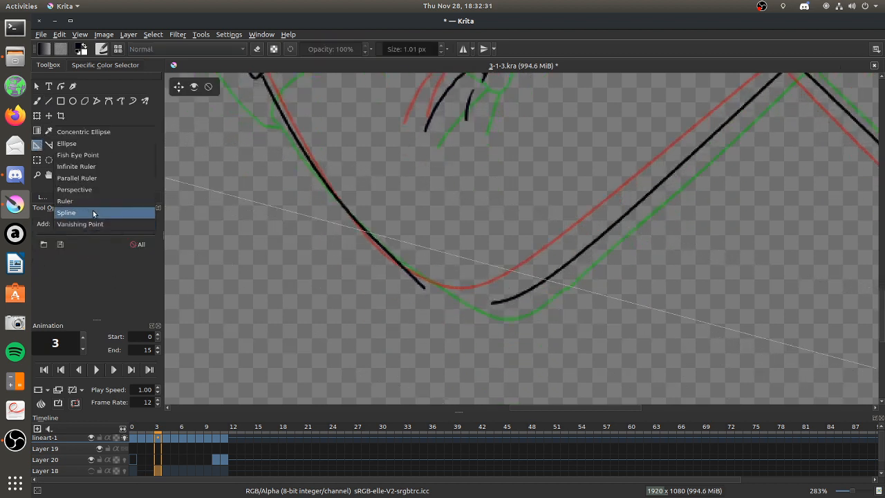
click(96, 212)
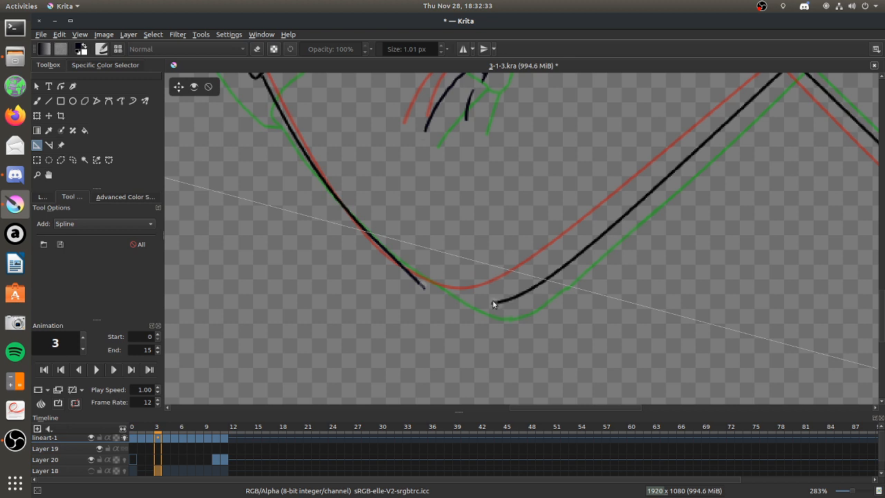
click(451, 311)
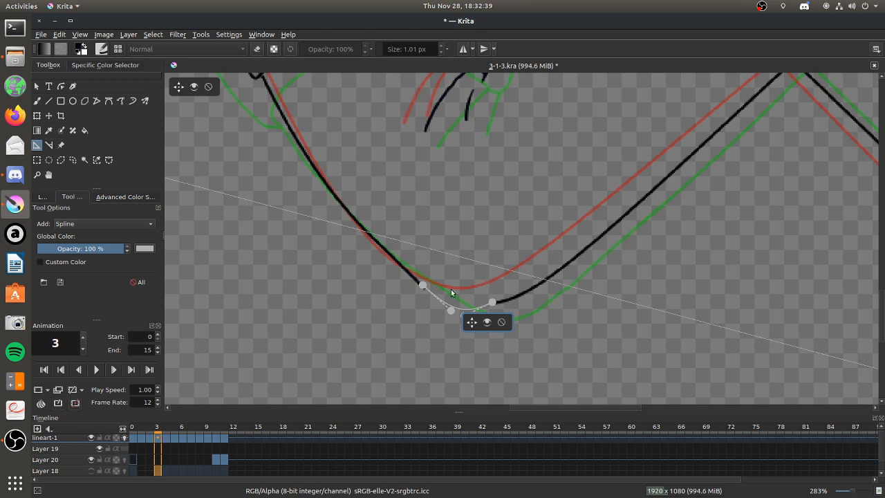
drag(452, 310, 452, 314)
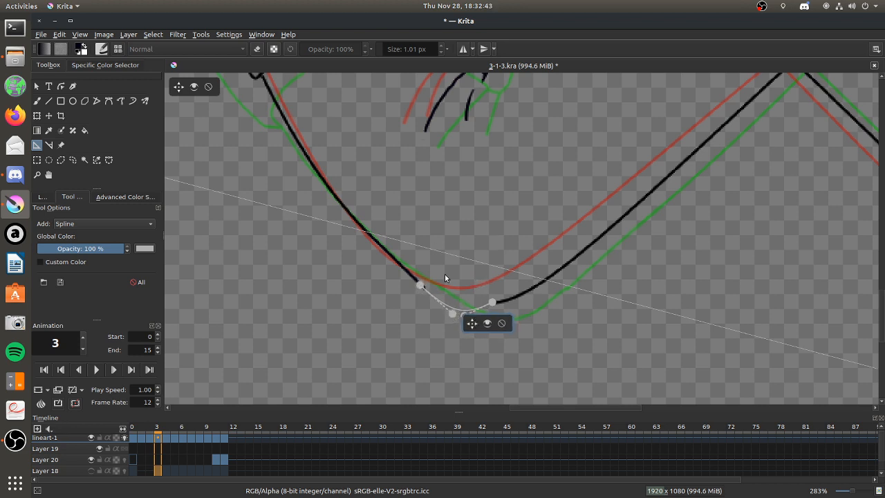
scroll(449, 300, up, 5)
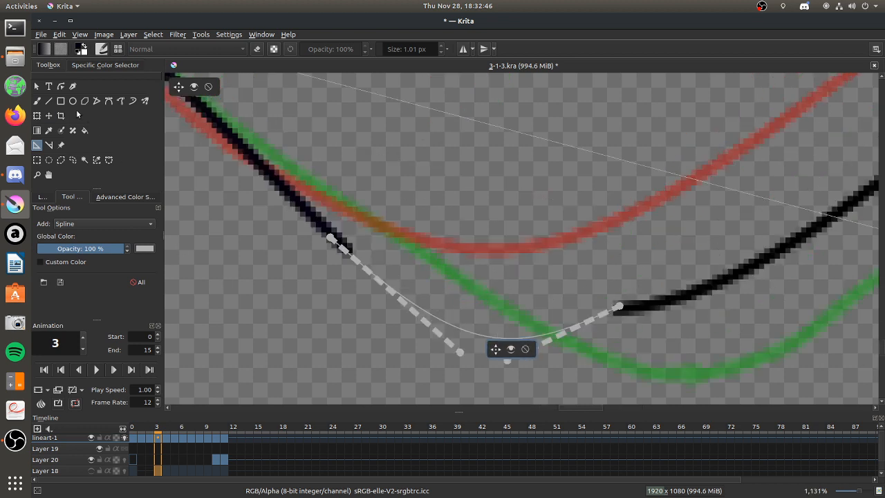
Erase the curved end of the outer upper arm line near the elbow with the Eraser Circle brush.
click(37, 100)
click(101, 49)
click(138, 95)
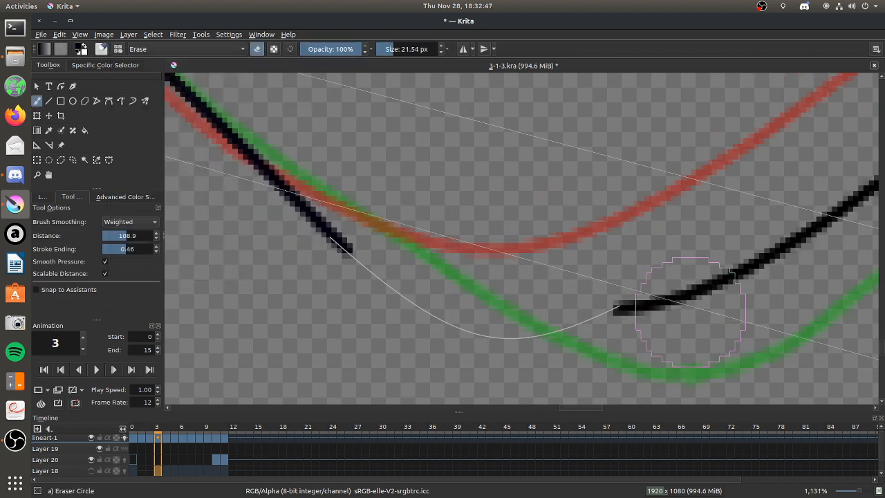
mouse_move(625, 307)
mouse_down()
mouse_move(712, 280)
mouse_move(671, 296)
mouse_up()
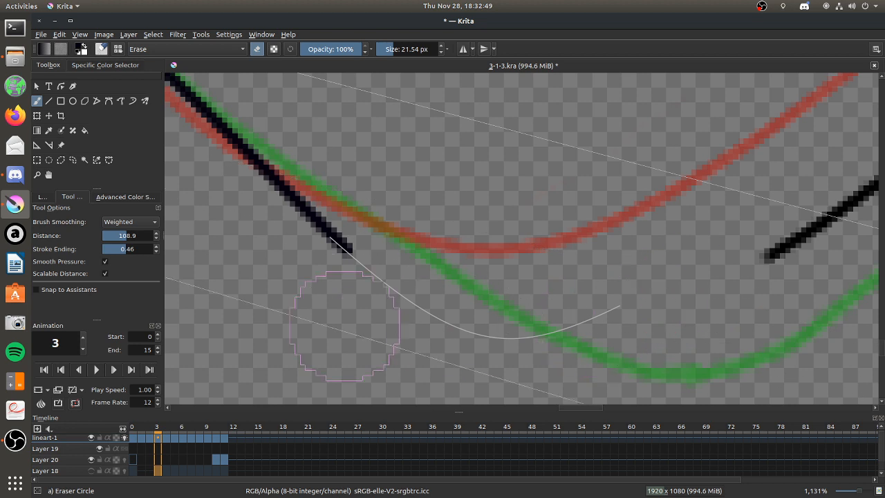
Switch to Audacious, play "Slick!--Star (Chara's Theme)", and return to Krita.
click(15, 234)
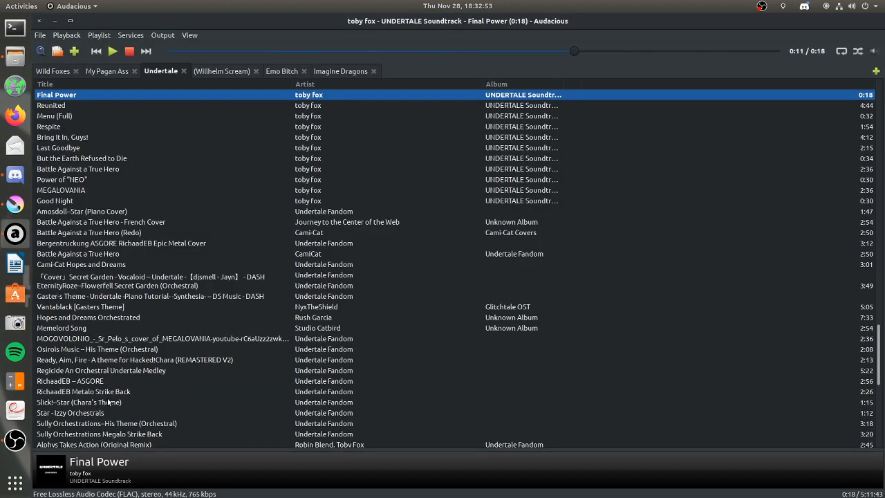
double_click(108, 401)
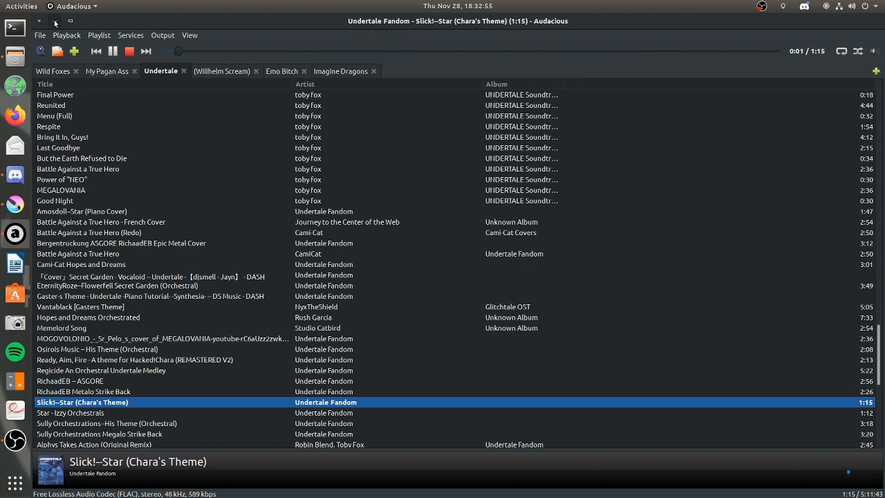
click(56, 21)
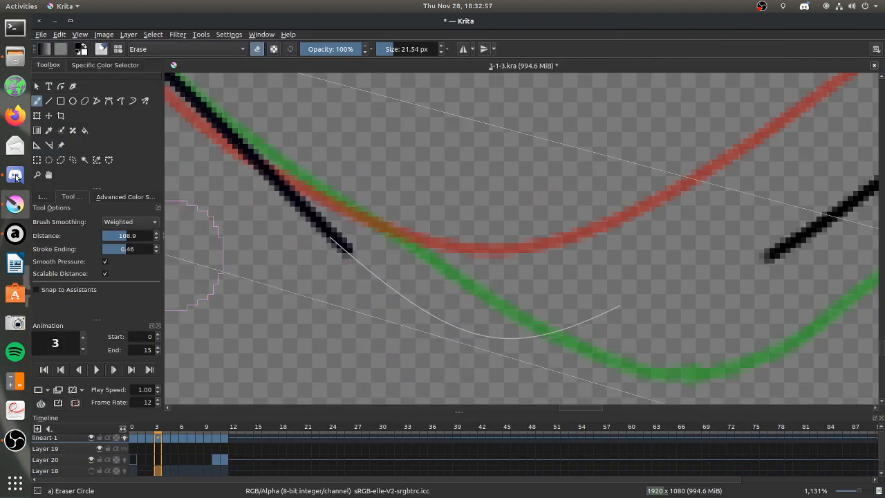
Reshape the Spline assistant into a smooth elbow curve from higher up the forearm line to the trimmed end of the upper arm line.
click(36, 146)
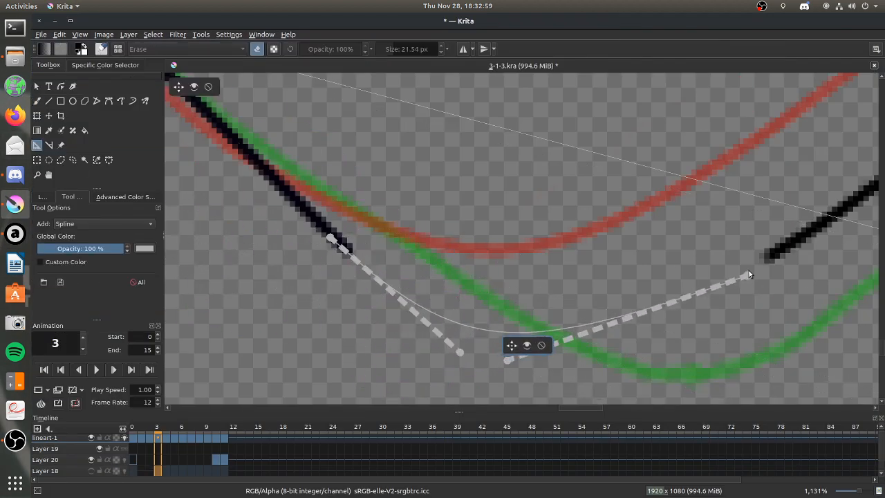
click(772, 255)
drag(510, 361, 520, 386)
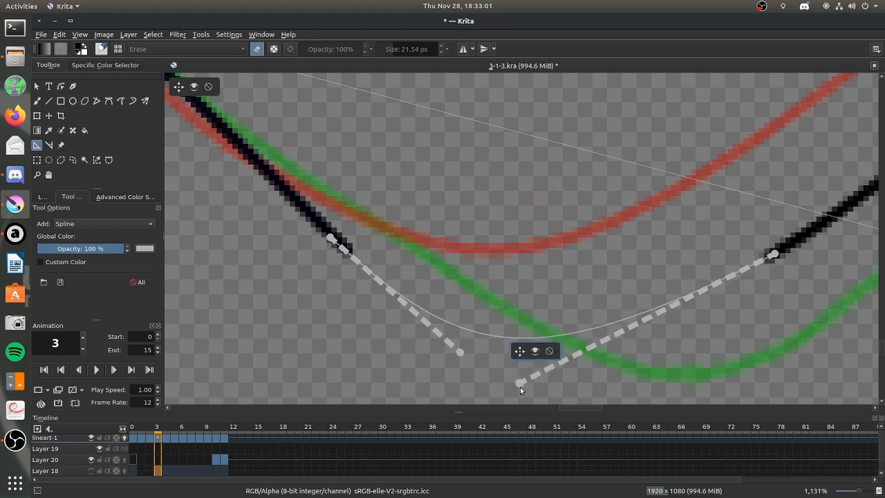
drag(459, 352, 478, 393)
drag(539, 382, 565, 383)
drag(331, 238, 338, 242)
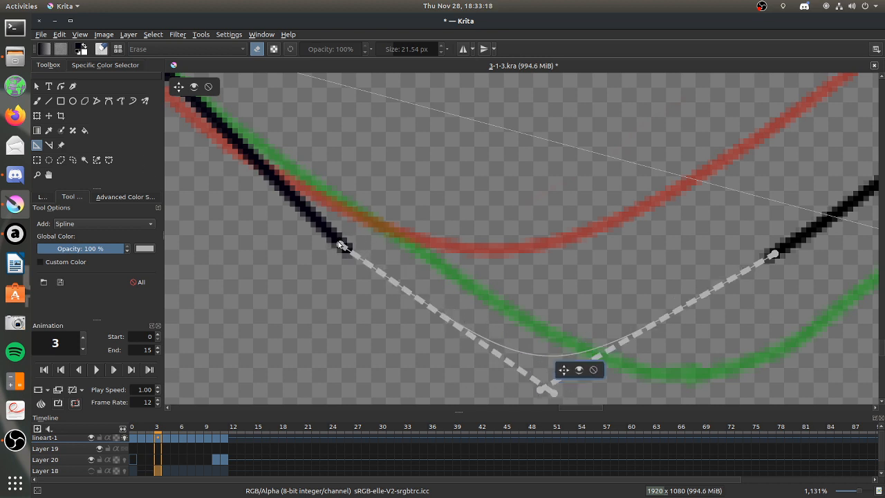
drag(341, 246, 230, 132)
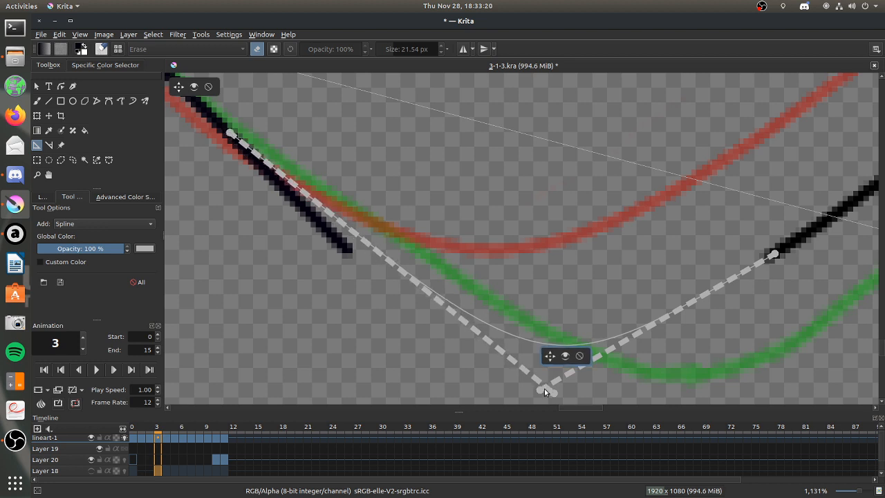
drag(556, 395, 599, 360)
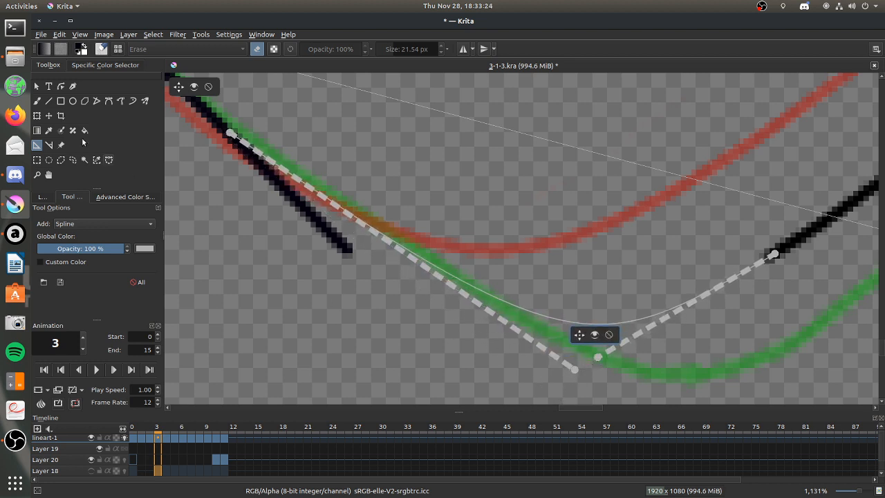
Choose the Basic-1 brush and enable Snap to Assistants for tracing the elbow spline.
click(37, 101)
click(102, 49)
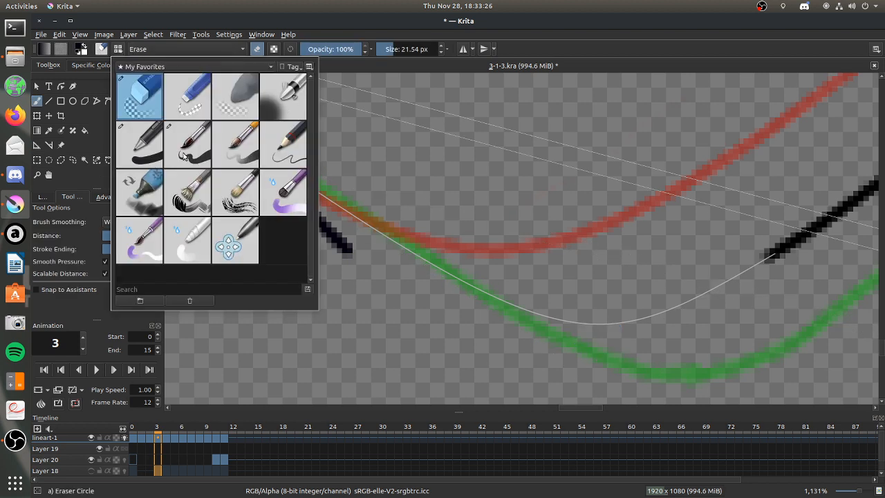
click(148, 161)
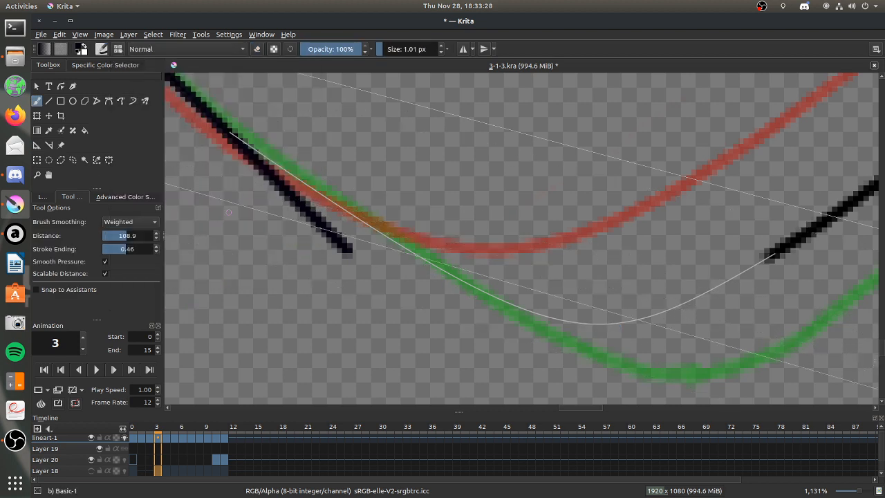
click(37, 289)
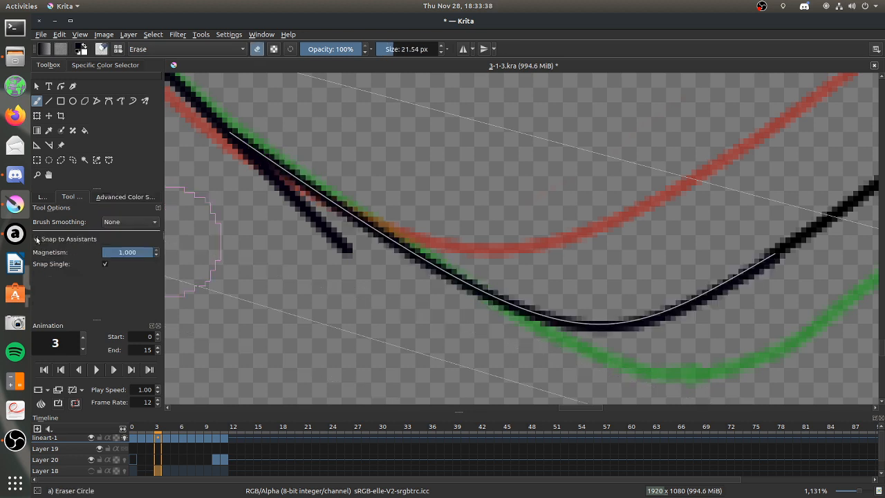
Turn off Snap to Assistants and erase the leftover straight end of the outer forearm line with a 10.37 px eraser.
click(36, 239)
drag(391, 48, 387, 48)
mouse_move(248, 171)
mouse_down()
mouse_move(302, 200)
mouse_move(225, 152)
mouse_move(342, 262)
mouse_up()
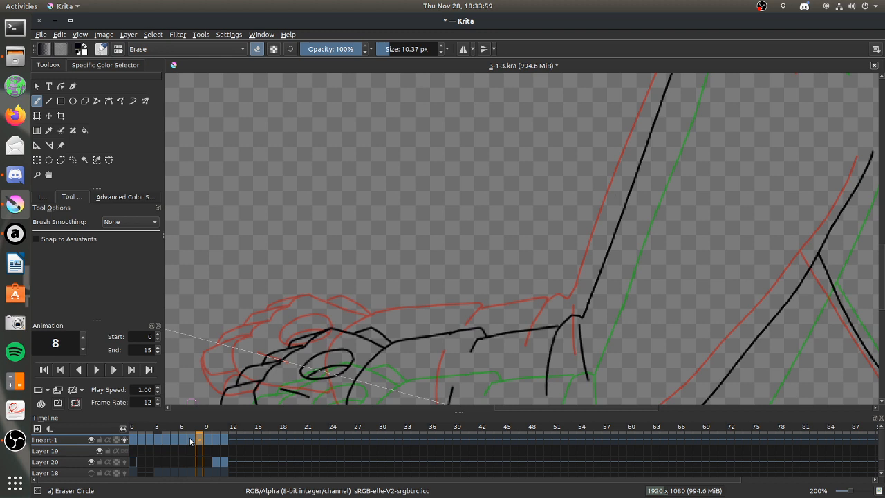
Step back through lineart-1 to frame 7 and frame 6 to check the arm's line art.
click(190, 440)
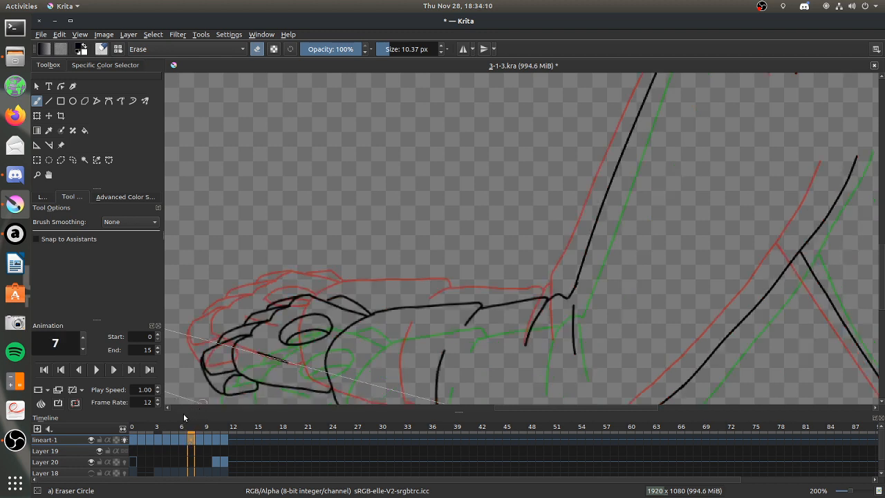
click(185, 441)
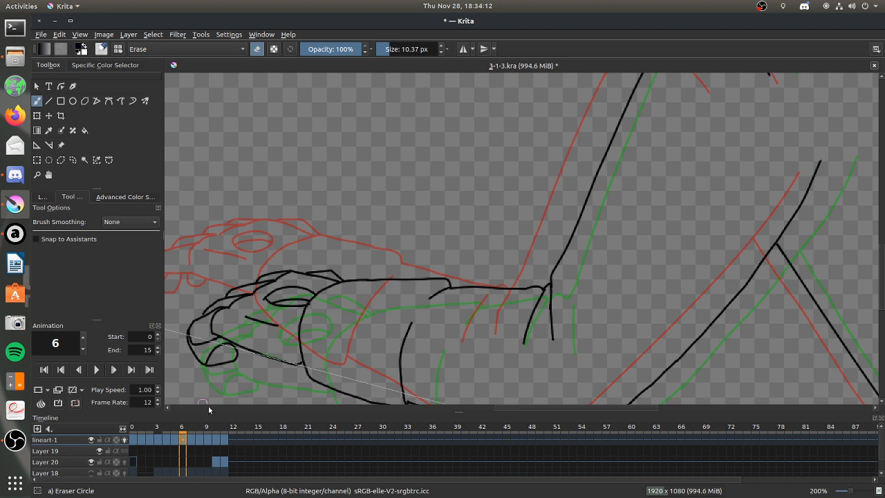
Switch to Audacious, turn on shuffle, play "Snowdin Town" from the Undertale playlist, and return to Krita.
click(15, 234)
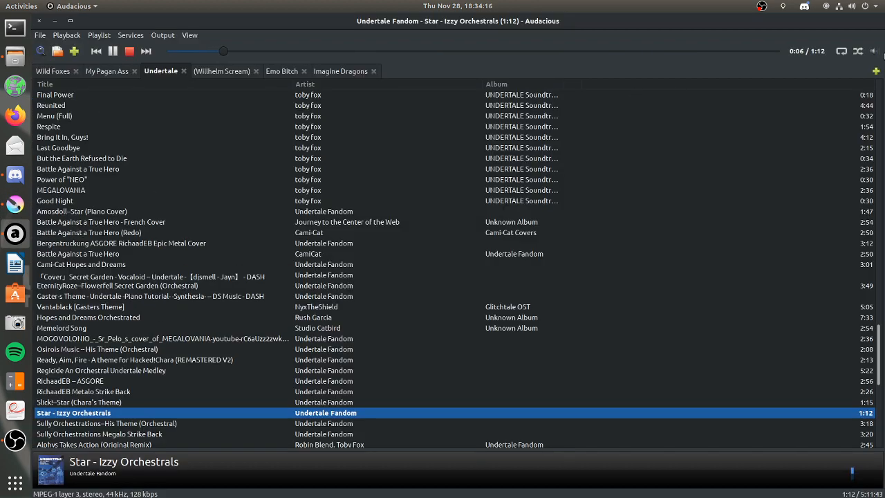
click(857, 51)
click(112, 51)
scroll(114, 251, up, 15)
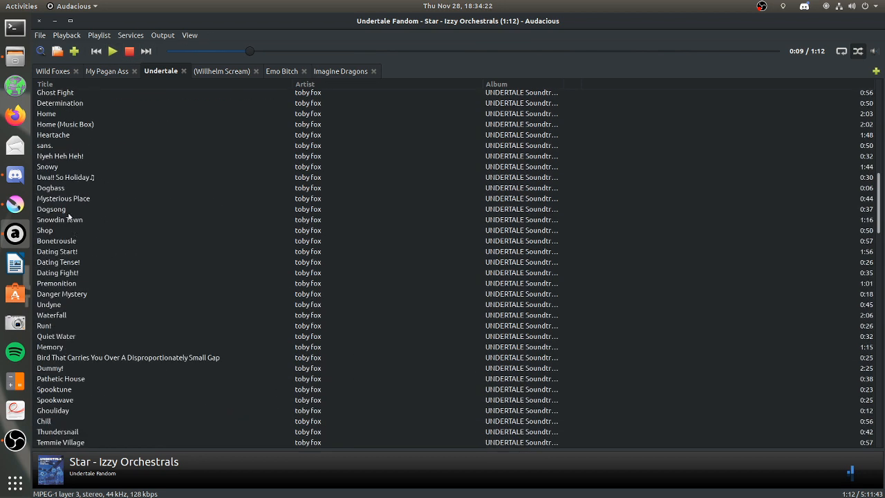
double_click(69, 219)
key(alt+Tab)
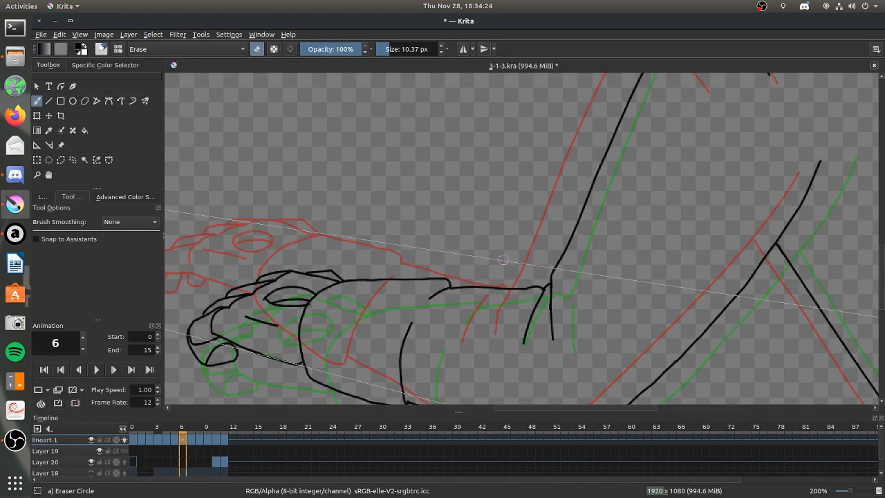
Switch to Discord and open the options for the last member of the Stream voice channel, then dismiss them.
click(15, 174)
scroll(120, 412, down, 1)
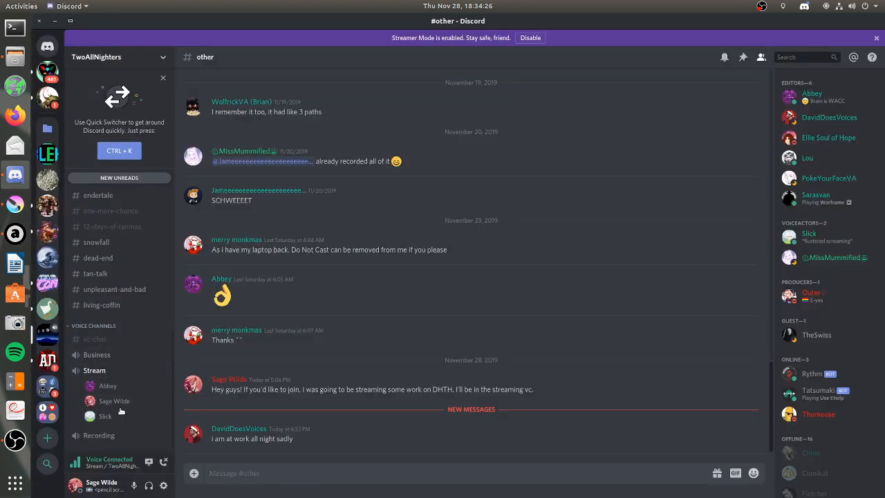
right_click(108, 419)
click(376, 343)
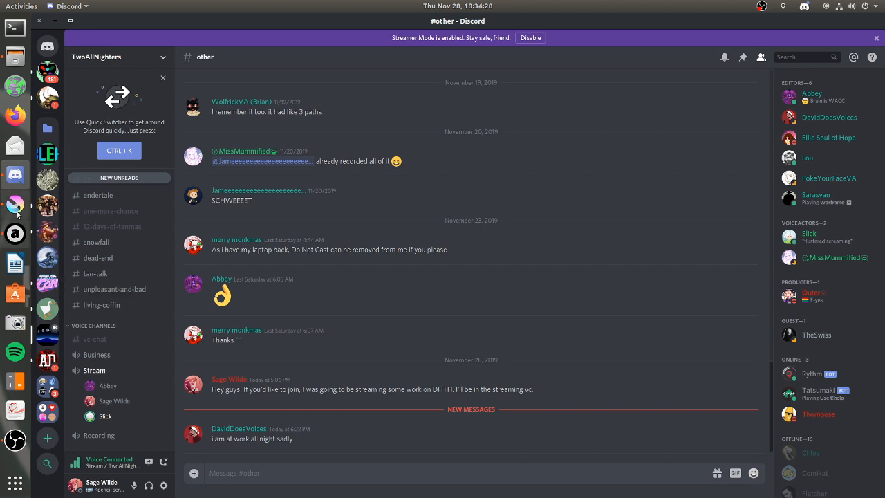
Return to Krita and view the whole figure on frame 6 at 50% zoom.
click(15, 204)
scroll(435, 303, down, 6)
scroll(435, 304, up, 3)
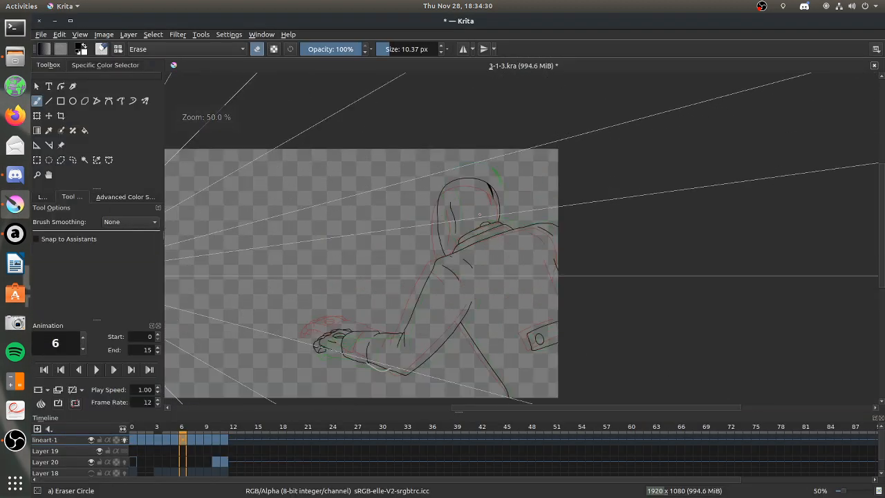
Remove the spline assistant below the forearm near the elbow on frame 6, and return to the Freehand Brush.
scroll(435, 304, down, 4)
scroll(434, 304, up, 4)
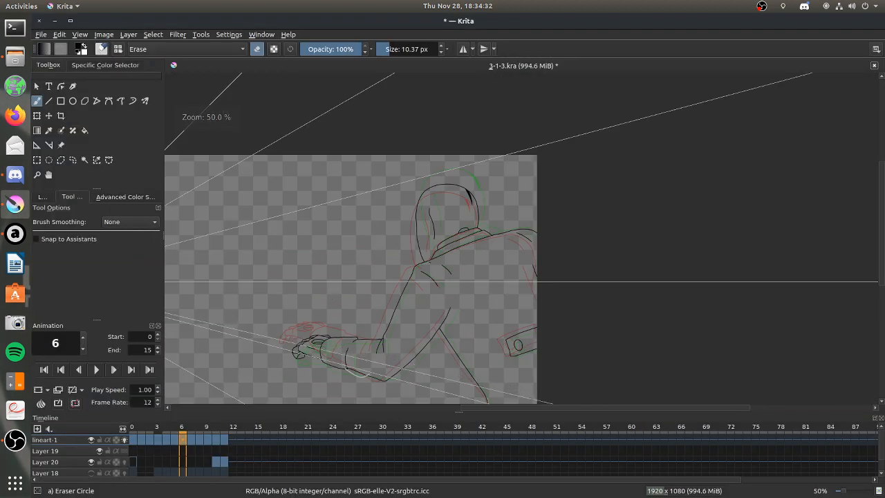
scroll(357, 341, up, 2)
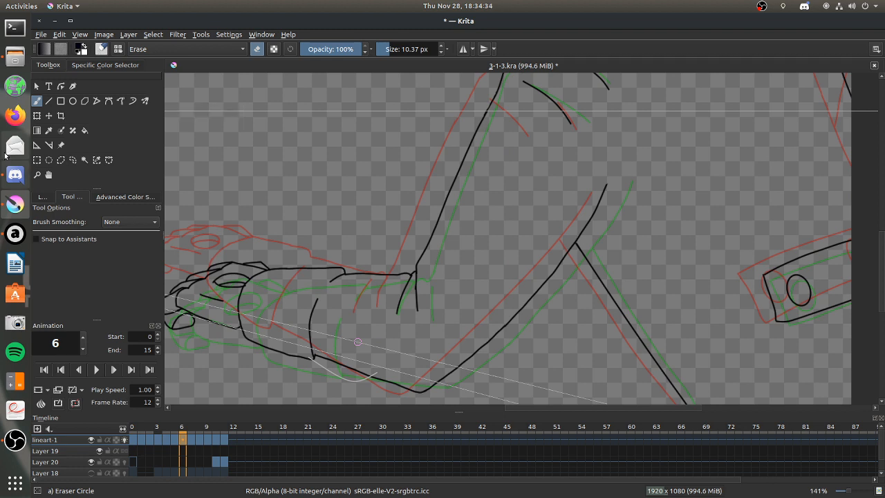
click(37, 146)
click(394, 394)
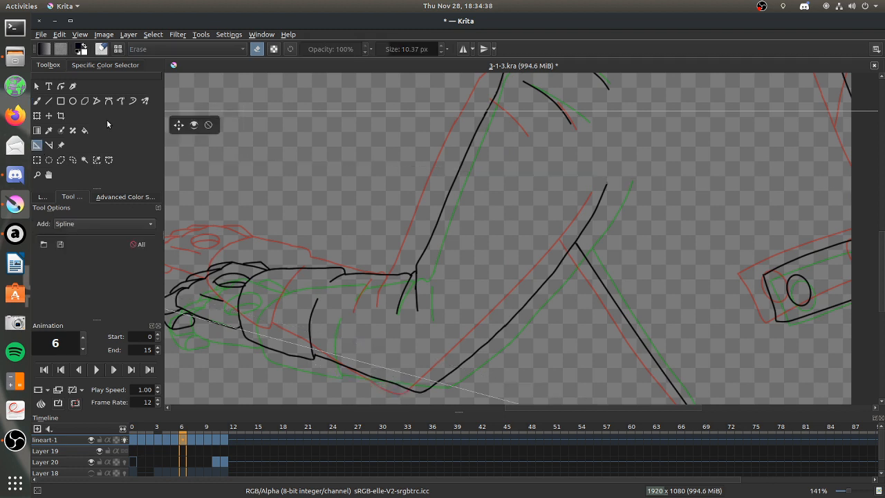
click(38, 101)
Play the lineart-1 animation from frame 0 and examine the movement of the arm and whole figure.
click(134, 446)
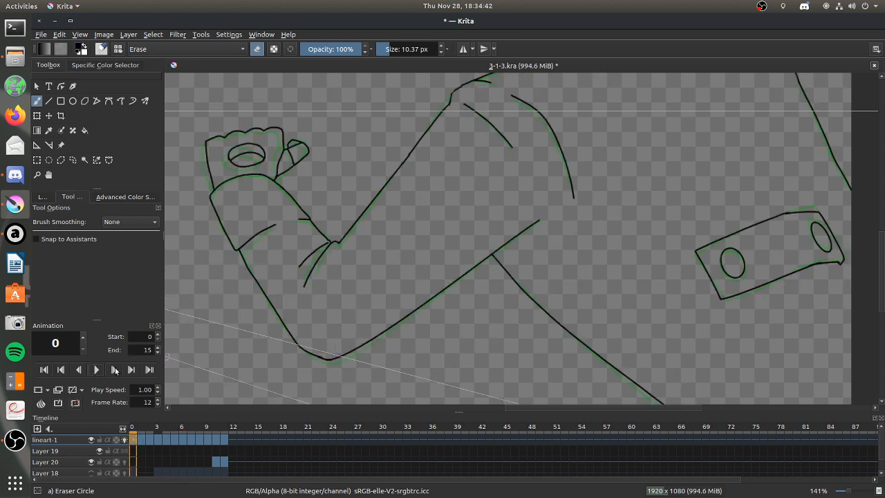
click(96, 370)
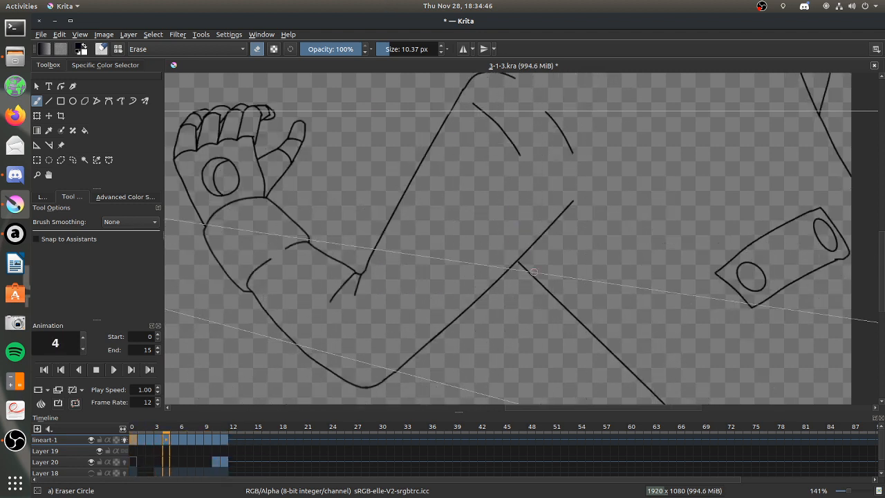
scroll(533, 272, down, 5)
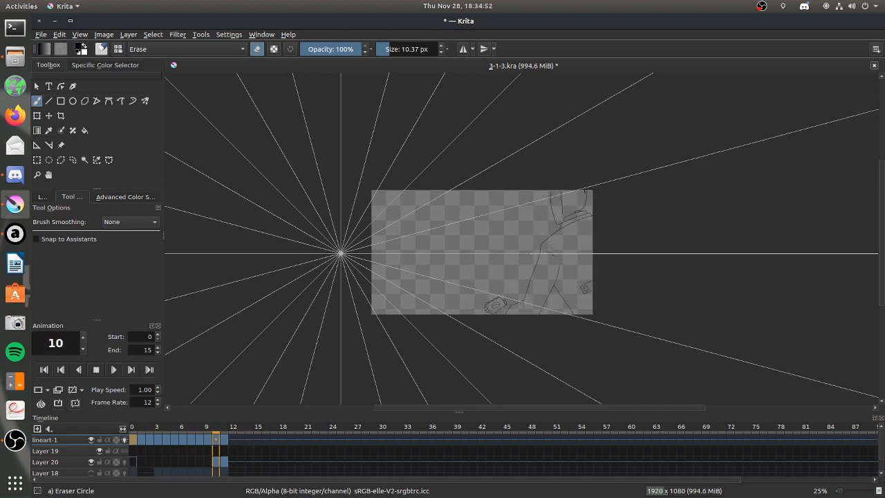
scroll(541, 263, up, 2)
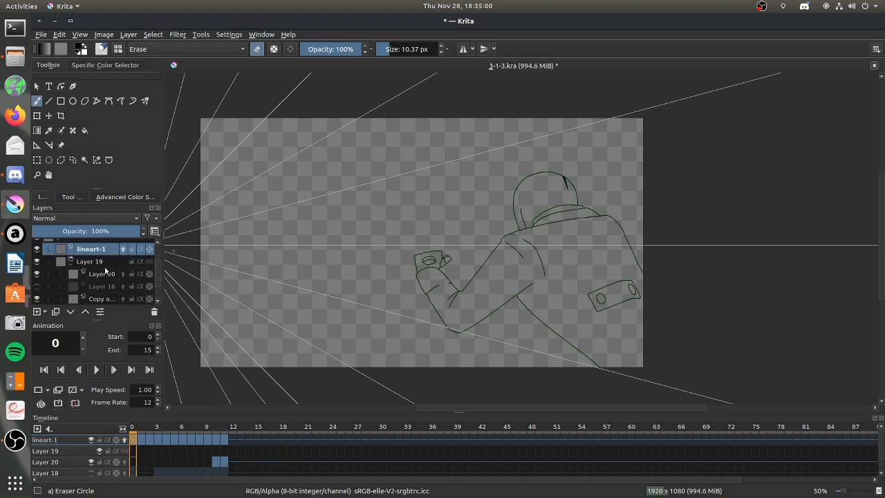
Show and select Layer 18, go to its frame 3, and swap the foreground and background colours.
click(107, 274)
click(97, 287)
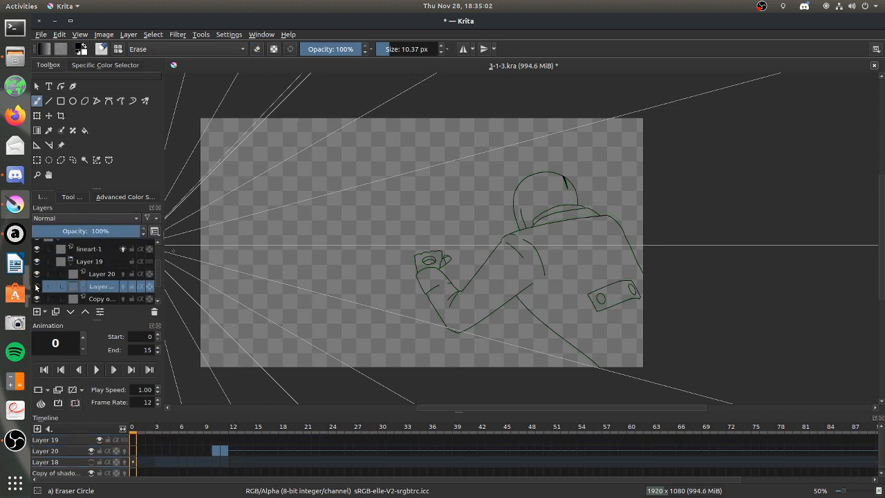
click(36, 287)
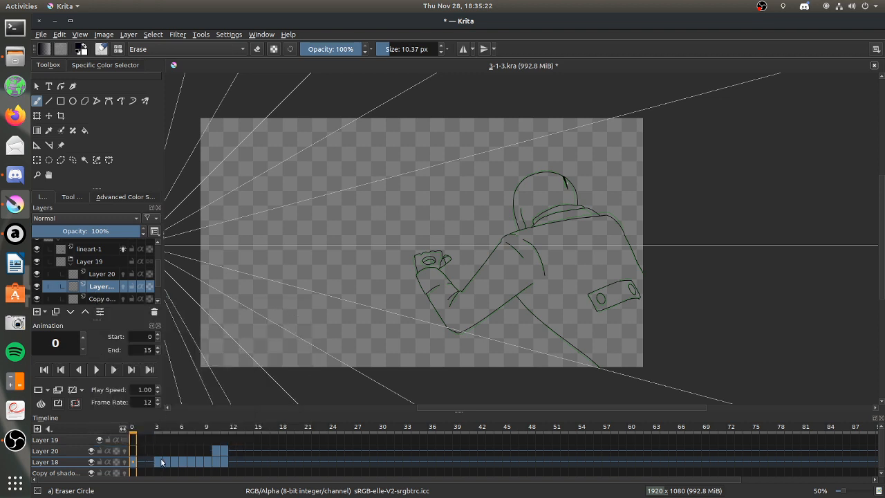
click(159, 462)
key(x)
Erase the light shading spilling outside the hood on frame 3, using the Basic-5 Size brush in eraser mode at 96.48 px.
click(120, 49)
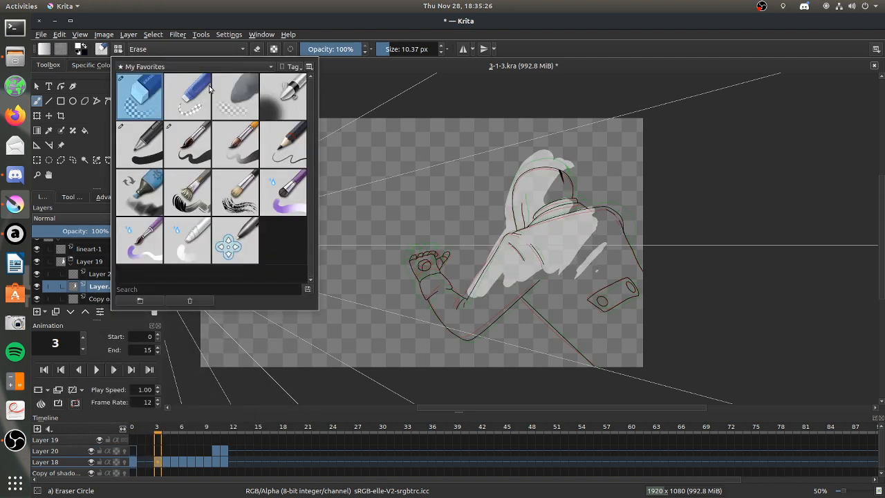
click(158, 136)
click(207, 157)
key(Escape)
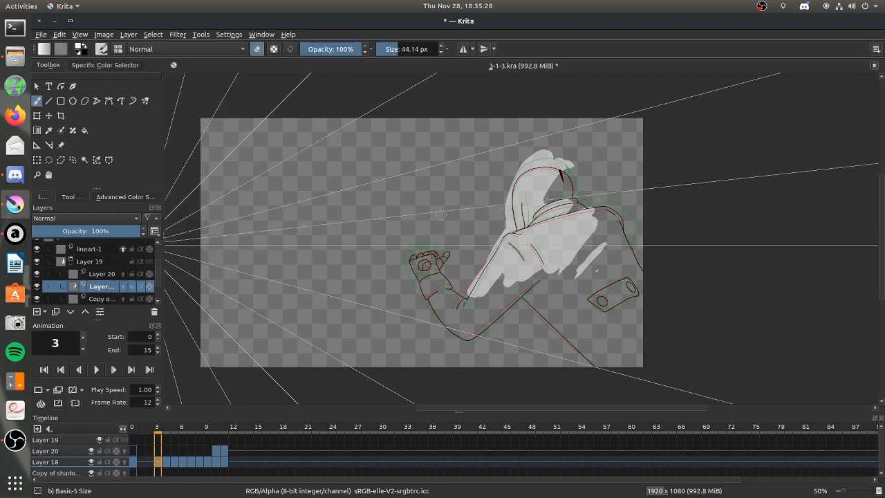
drag(404, 48, 409, 48)
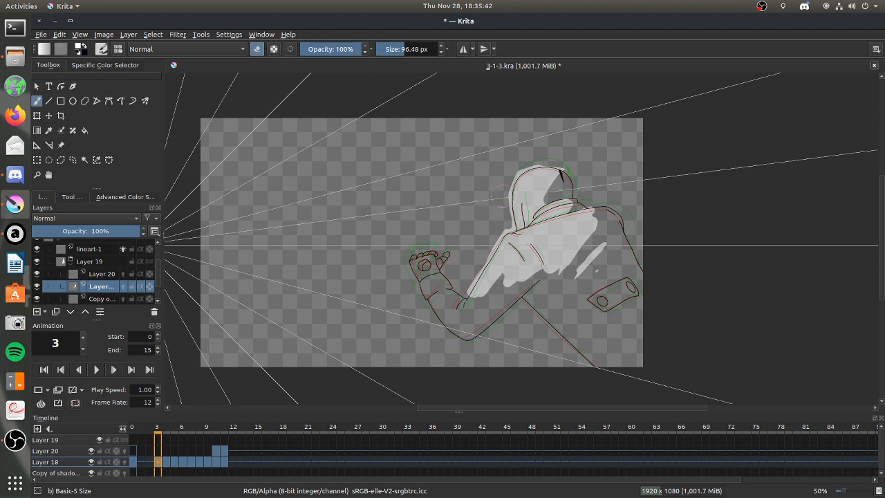
Switch to Audacious, browse further down the Undertale playlist, and return to Krita.
click(13, 233)
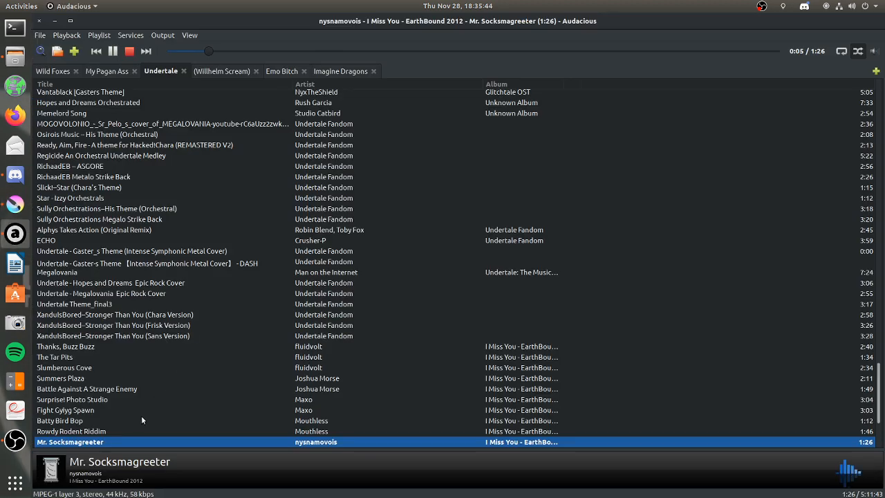
drag(879, 375, 880, 407)
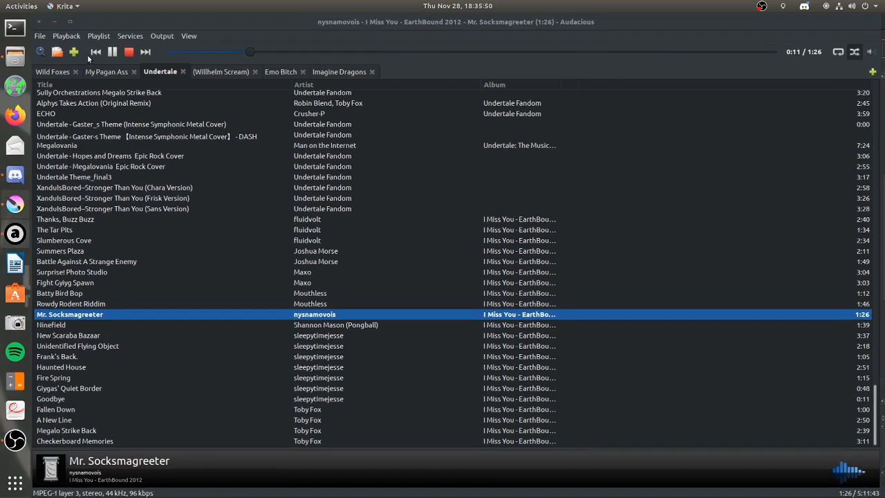
click(55, 24)
Save the file, turn off eraser mode, and paint Layer 18's light shading over the arm and hand on frame 3, raising the brush size to 59.77 px.
click(257, 49)
drag(398, 49, 405, 49)
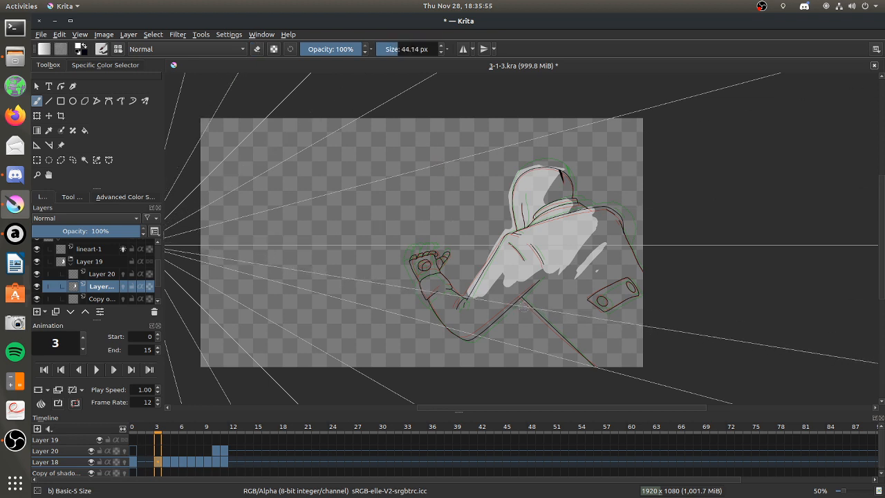
key(ctrl+s)
mouse_move(503, 279)
mouse_down()
mouse_move(467, 314)
mouse_move(494, 300)
mouse_move(461, 319)
mouse_up()
click(401, 49)
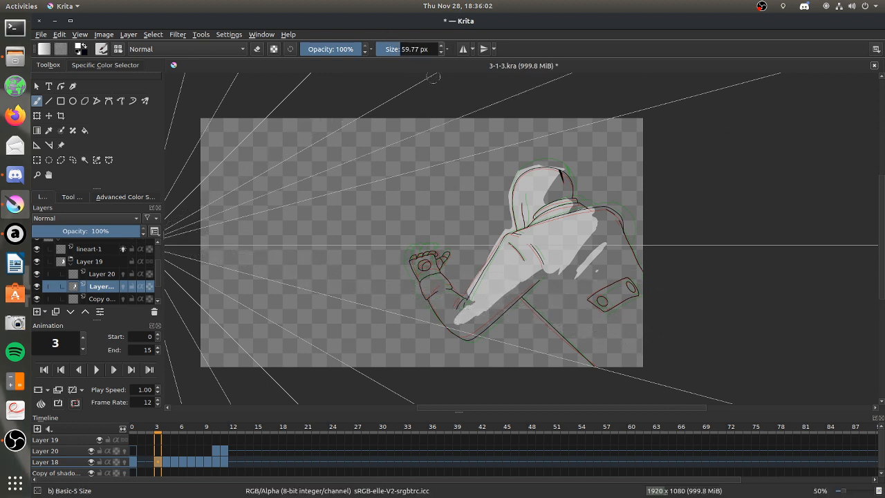
mouse_move(423, 271)
mouse_down()
mouse_move(439, 259)
mouse_move(419, 293)
mouse_move(447, 305)
mouse_up()
Hide the Layer 19 shading group around the forearm on frame 3 and select lineart-1 for editing.
click(37, 175)
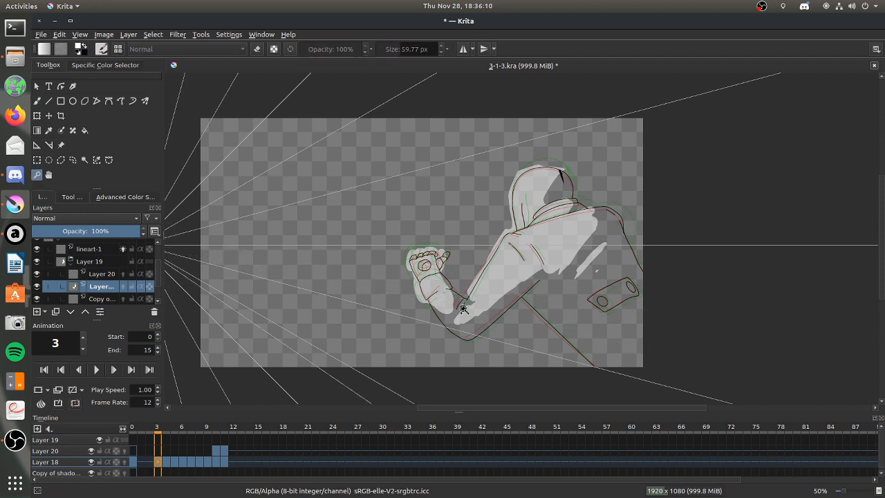
drag(490, 312, 470, 276)
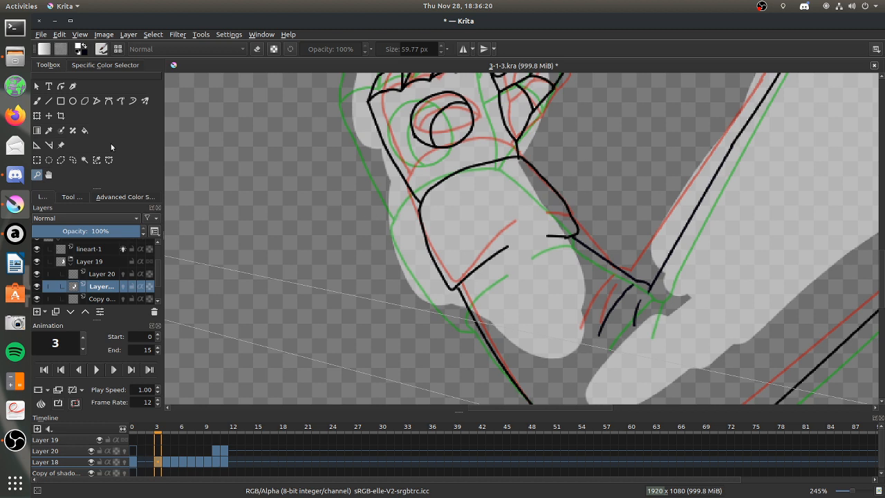
click(38, 102)
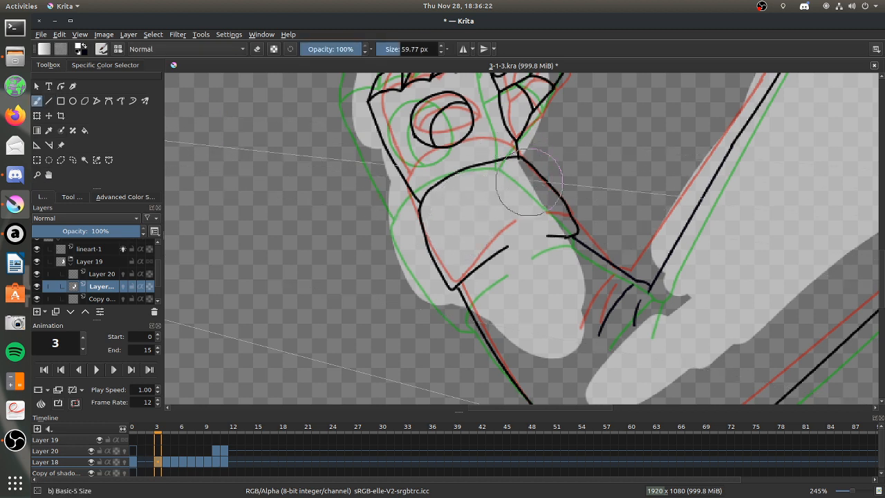
scroll(850, 252, up, 2)
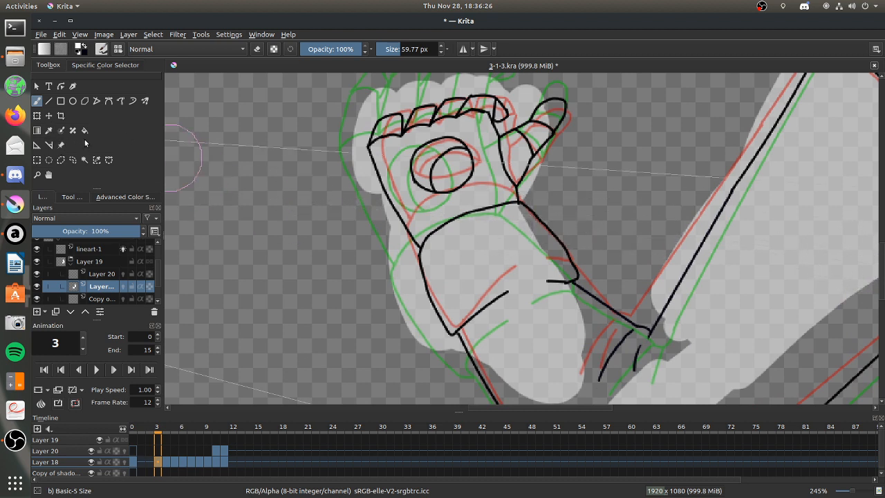
click(37, 286)
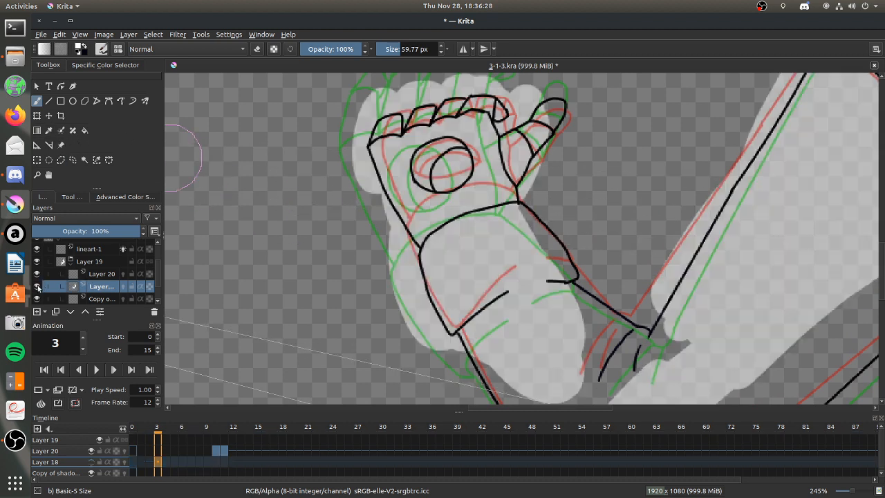
click(37, 286)
click(70, 264)
click(37, 273)
click(111, 261)
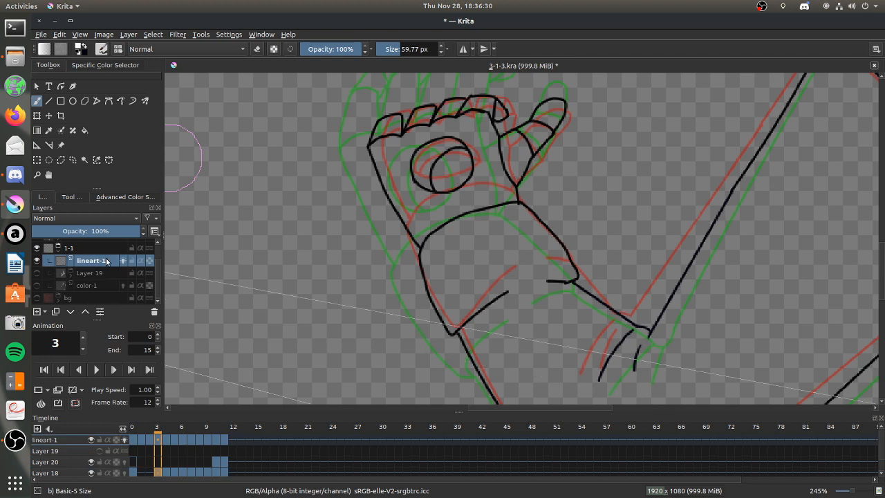
Erase the sleeve cuff outline and its fold lines between wrist and forearm on lineart-1 frame 3, with a 31.50 px eraser.
click(396, 49)
key(e)
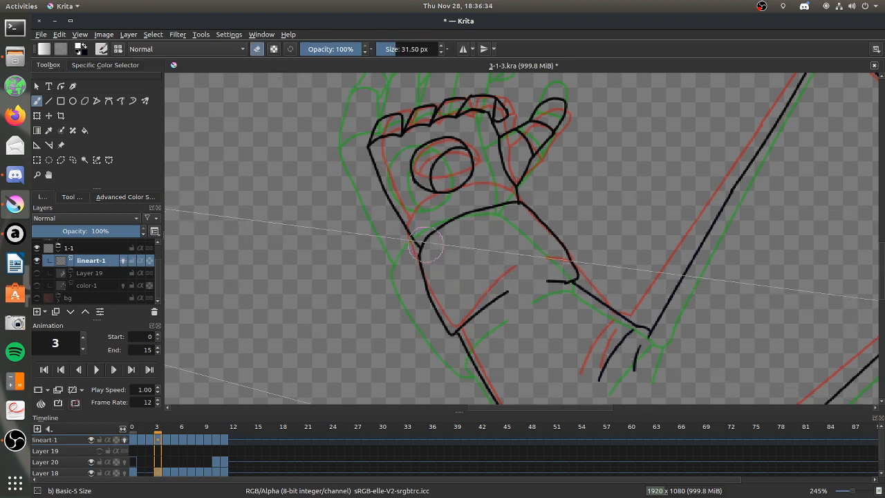
mouse_move(409, 233)
mouse_down()
mouse_move(430, 236)
mouse_move(413, 235)
mouse_move(513, 206)
mouse_move(546, 223)
mouse_move(569, 270)
mouse_move(563, 278)
mouse_move(512, 281)
mouse_move(443, 337)
mouse_move(420, 263)
mouse_up()
mouse_move(882, 253)
mouse_down()
mouse_move(883, 277)
mouse_move(883, 259)
mouse_up()
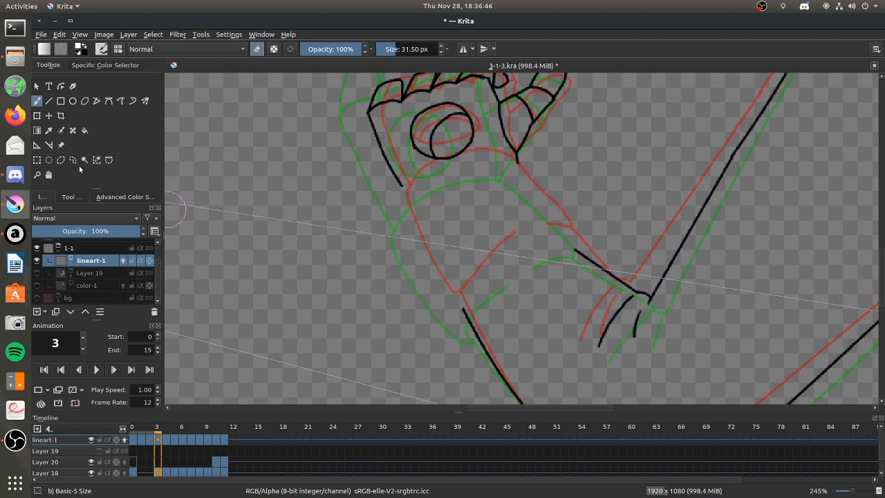
Choose the Basic-1 brush preset for redrawing the erased cuff lines.
click(117, 49)
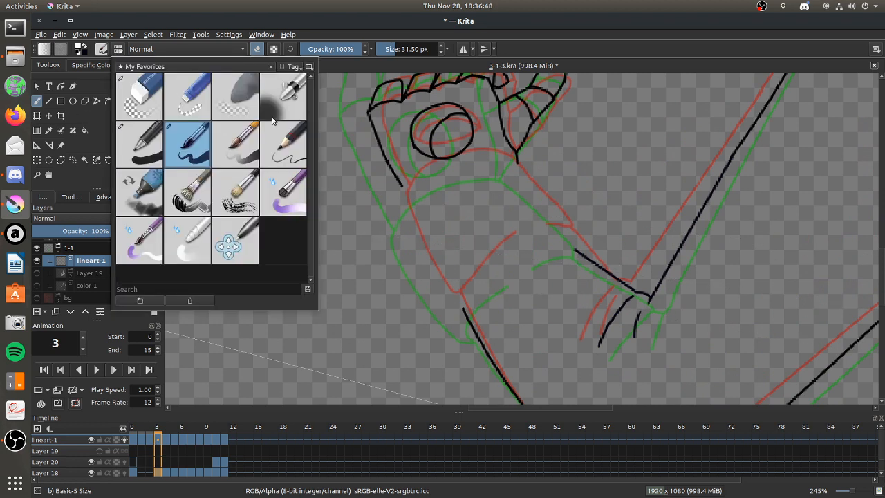
click(145, 146)
click(458, 207)
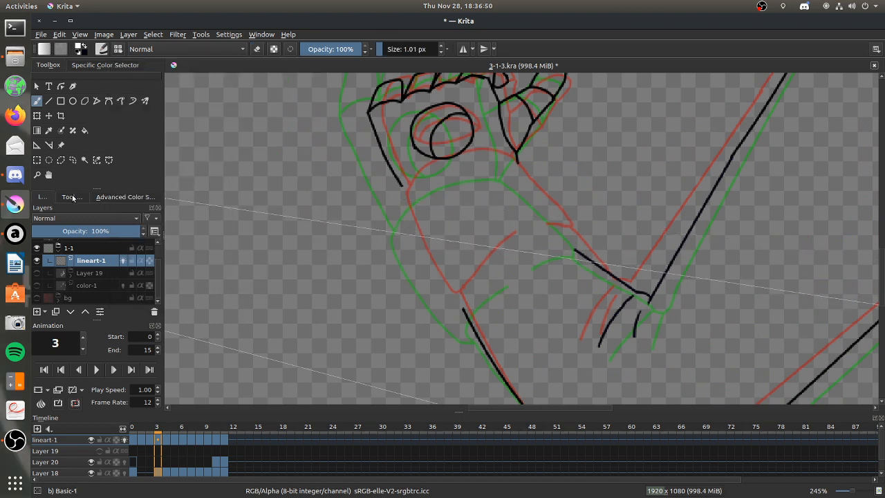
Place a spline assistant arching across the wrist, from the outer cuff edge to the base of the thumb.
click(72, 197)
click(36, 146)
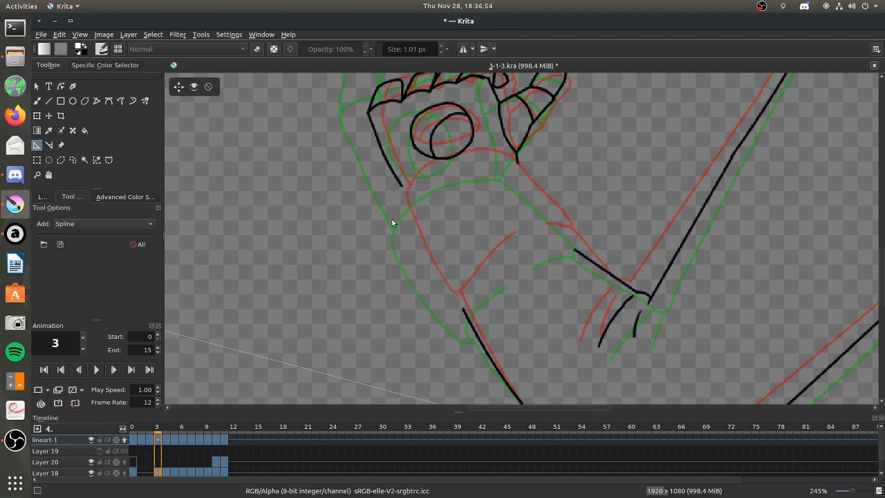
click(515, 174)
click(406, 168)
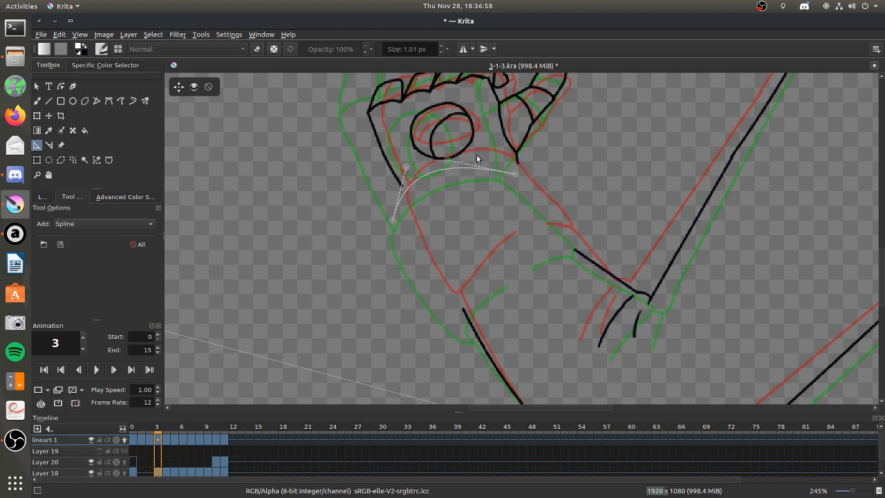
click(535, 135)
Adjust the wrist spline's handles and thumb-side end so it curves between the hand's outer edge and the thumb base.
drag(407, 171, 380, 152)
drag(517, 177, 525, 176)
drag(535, 139, 509, 139)
drag(527, 176, 519, 176)
drag(509, 137, 520, 134)
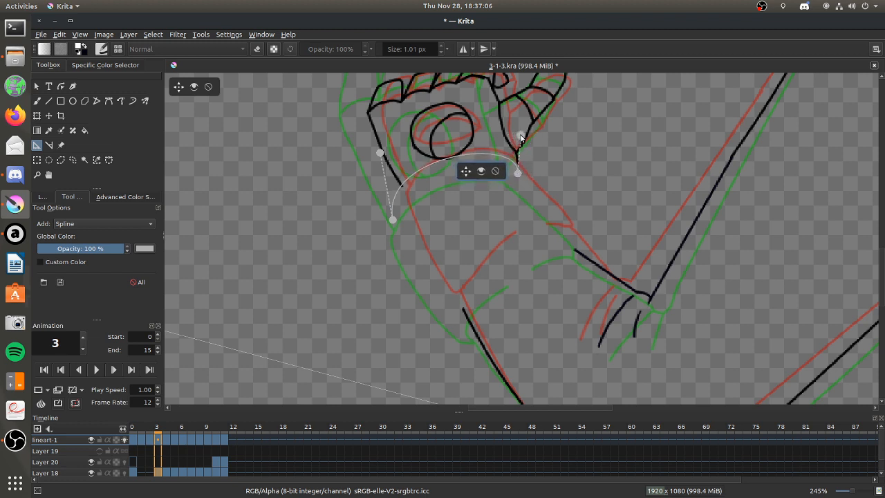
drag(379, 152, 363, 173)
drag(521, 136, 521, 140)
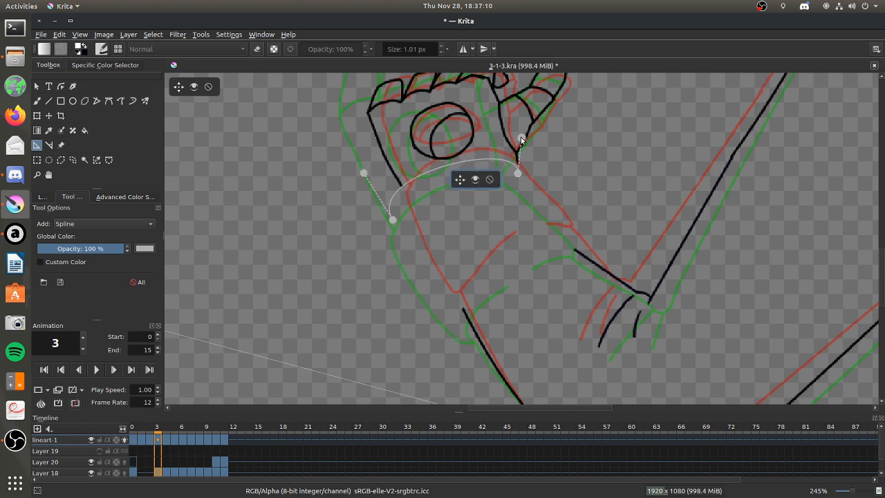
drag(524, 138, 529, 137)
drag(518, 173, 519, 178)
drag(529, 136, 525, 131)
drag(364, 173, 365, 176)
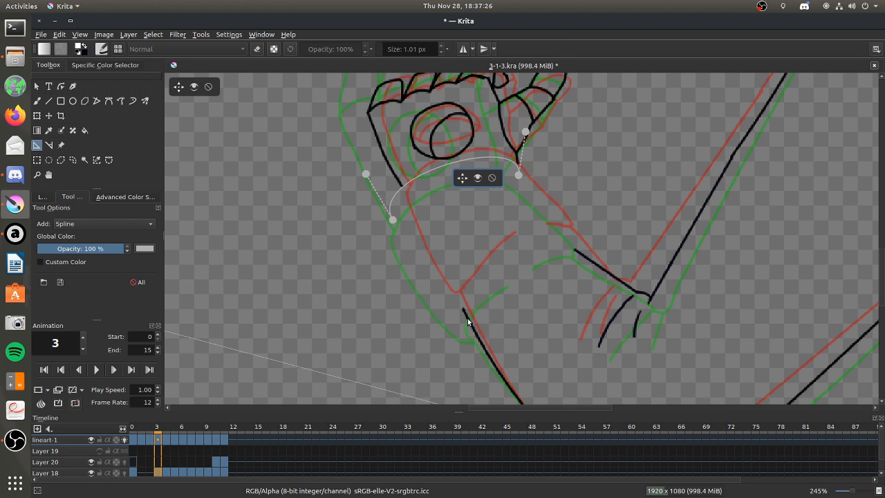
Place a second spline assistant along the cuff's outer edge toward the elbow, and nudge the wrist spline's thumb-side end.
click(393, 220)
click(456, 331)
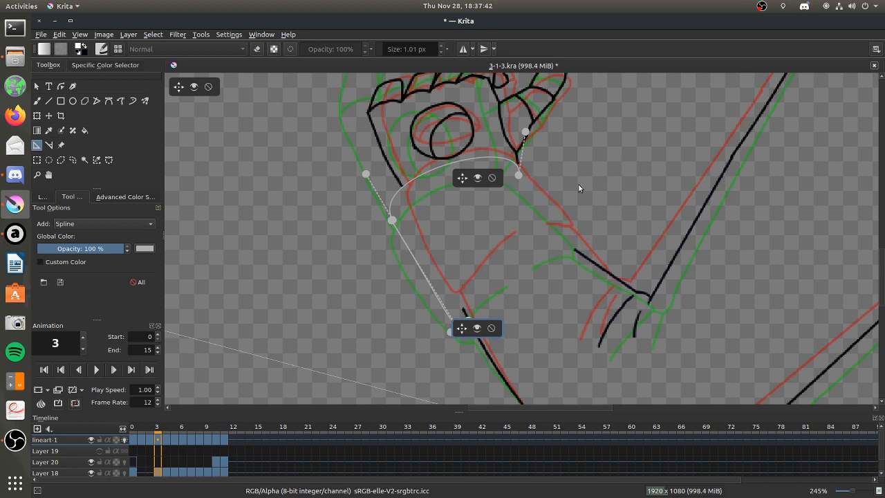
drag(519, 176, 524, 174)
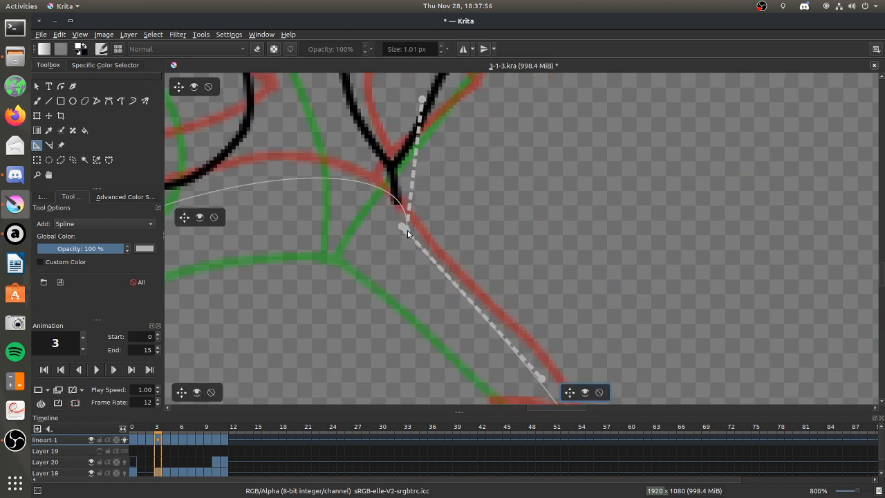
Reshape the wrist spline at the thumb base and shift its end, joined with the inner forearm spline, outward.
drag(407, 230, 400, 225)
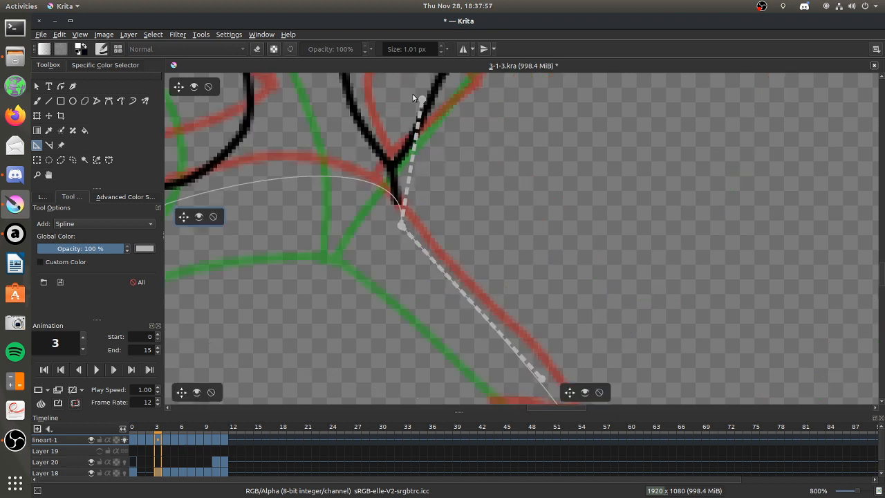
drag(422, 100, 394, 99)
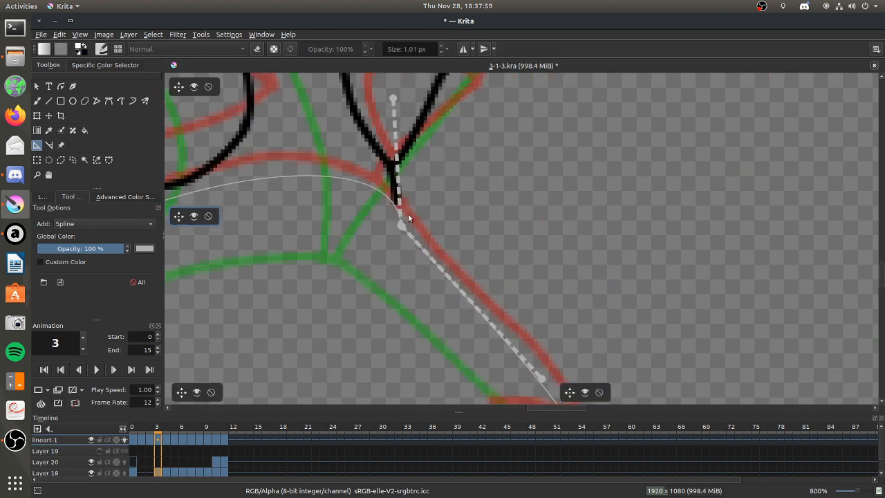
drag(405, 226, 418, 230)
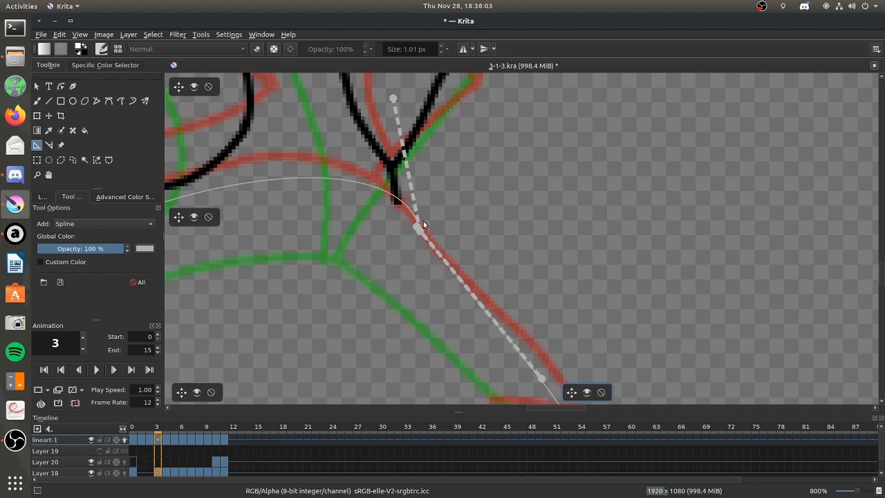
Adjust the elbow-side end of the cuff's outer-edge spline to meet the sleeve line, and place a fold spline running inward from it.
scroll(423, 225, down, 3)
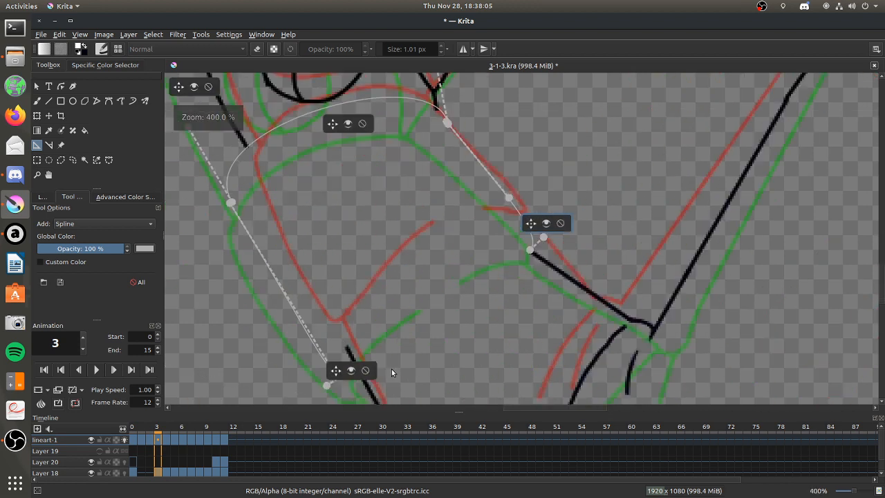
scroll(391, 372, up, 3)
drag(317, 378, 304, 361)
drag(278, 398, 302, 355)
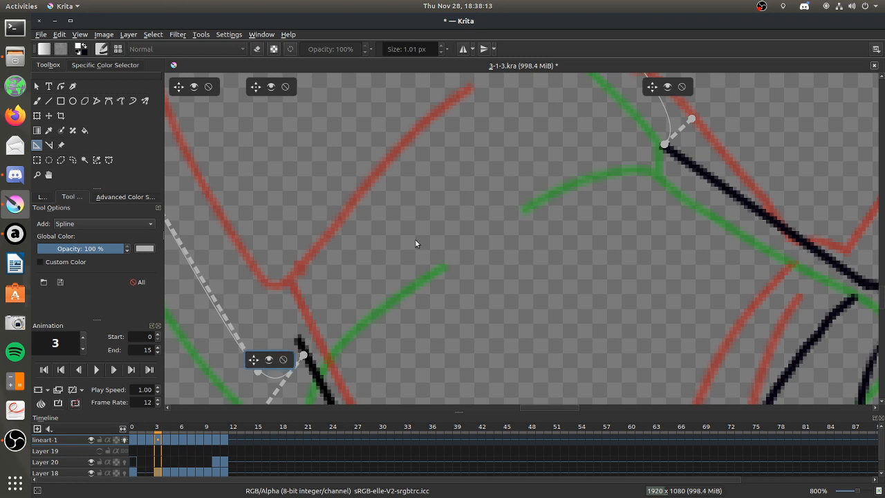
click(305, 355)
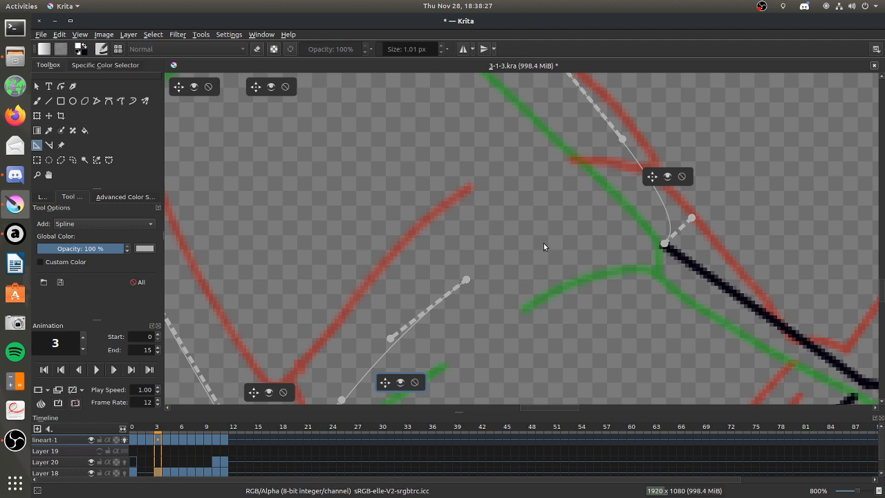
Place a short fold spline from inside the cuff to the inner sleeve corner, and nudge its inner end slightly.
click(548, 243)
click(663, 244)
click(593, 232)
click(646, 235)
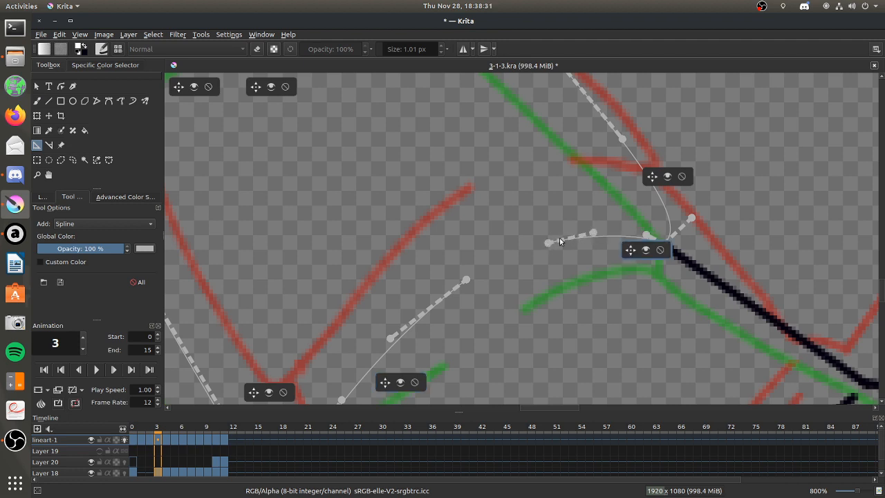
drag(564, 240, 555, 237)
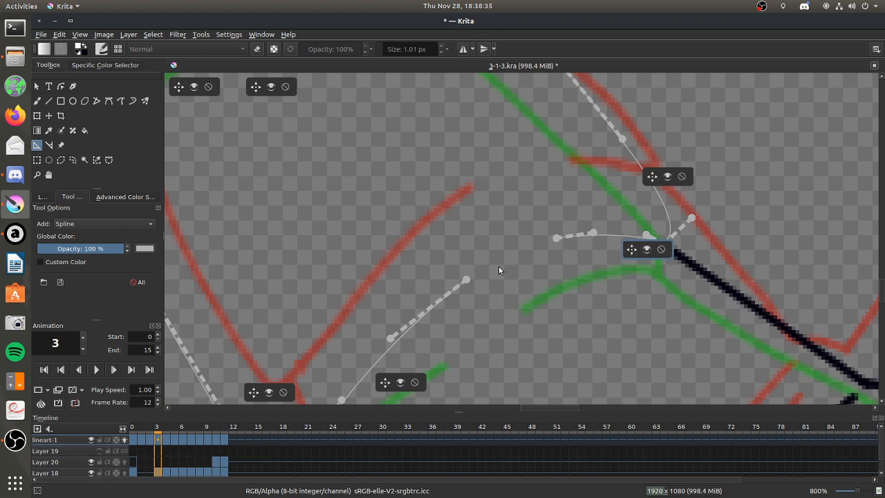
Set up the freehand brush with snapping to assistants and black as the painting colour.
scroll(470, 252, down, 3)
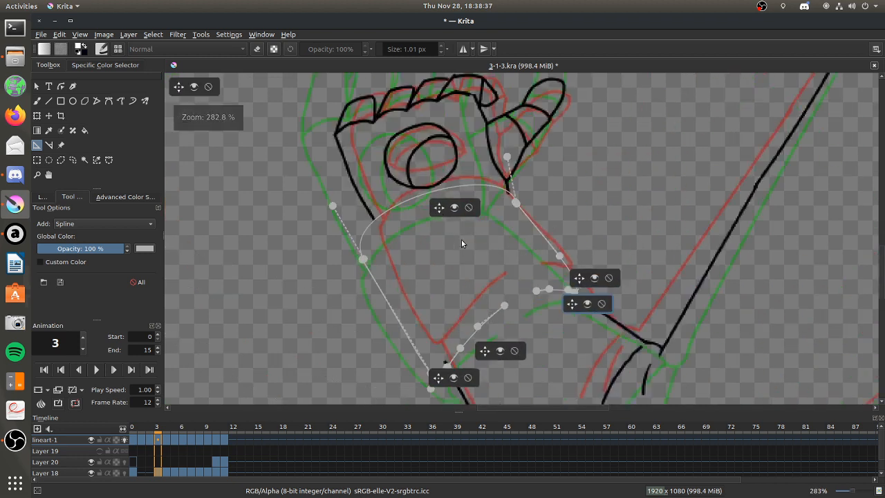
click(37, 101)
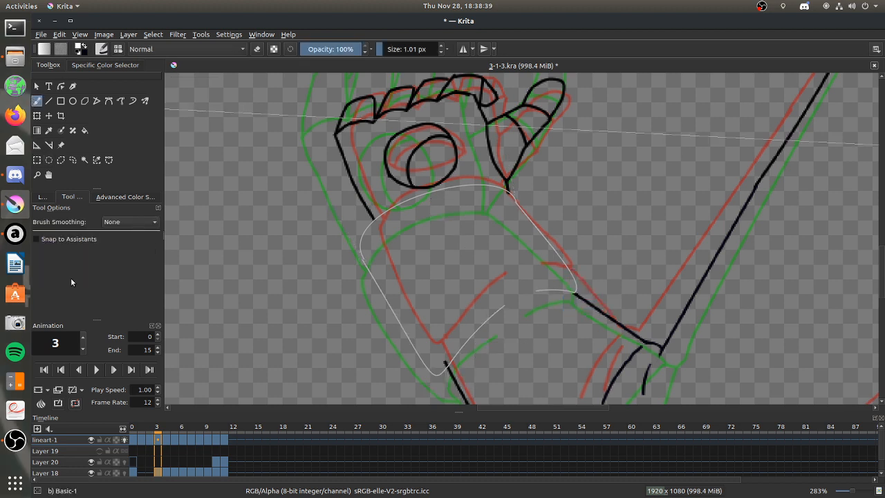
click(39, 240)
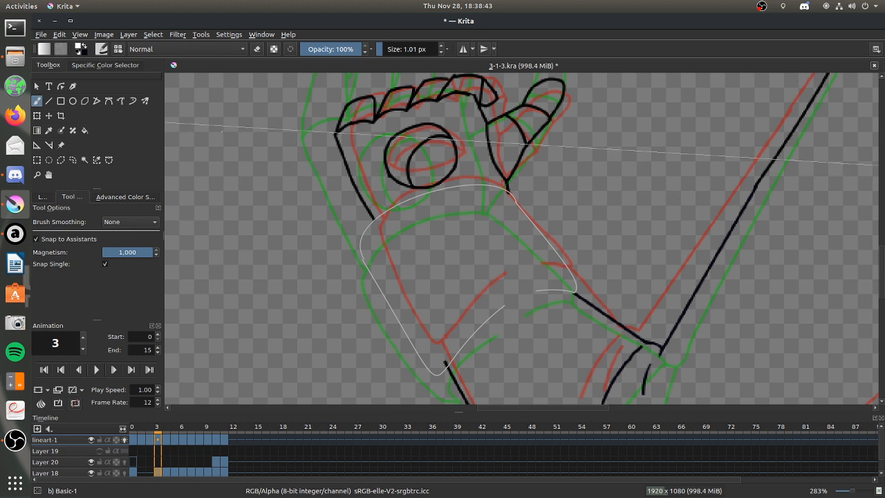
click(81, 48)
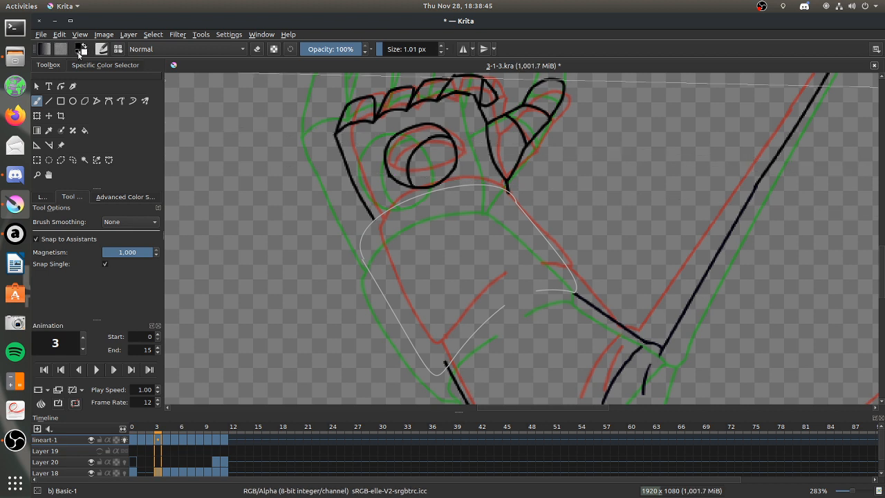
Trace the cuff's outline and folds along the spline assistants on lineart-1, and delete those assistants.
mouse_move(360, 258)
mouse_down()
mouse_move(433, 192)
mouse_move(517, 206)
mouse_move(575, 294)
mouse_move(536, 291)
mouse_move(446, 367)
mouse_up()
mouse_move(362, 262)
mouse_down()
mouse_move(397, 318)
mouse_move(445, 360)
mouse_up()
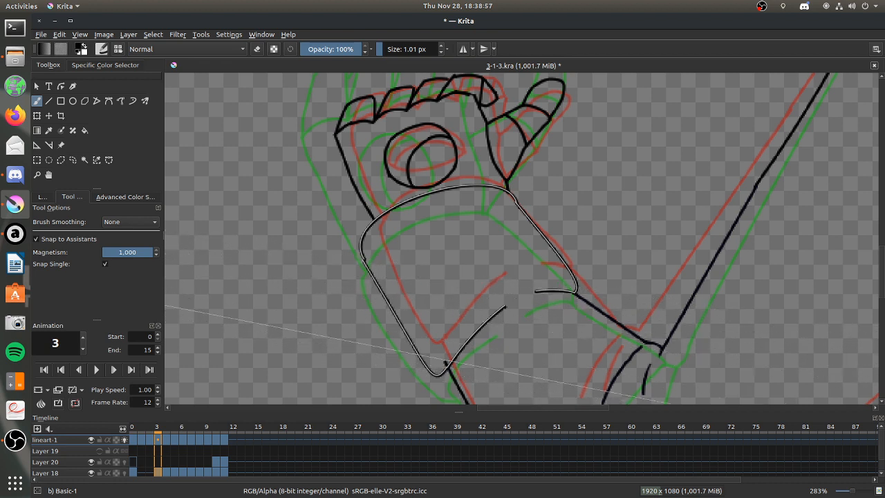
click(41, 198)
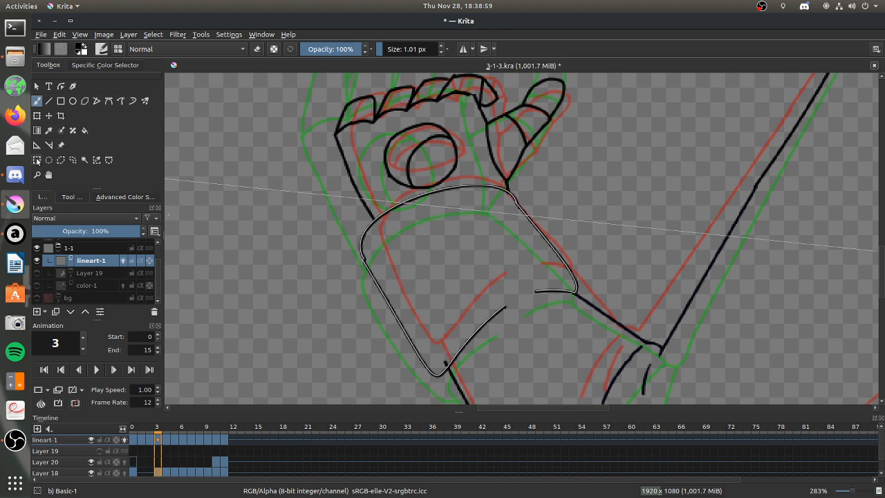
click(37, 145)
click(470, 207)
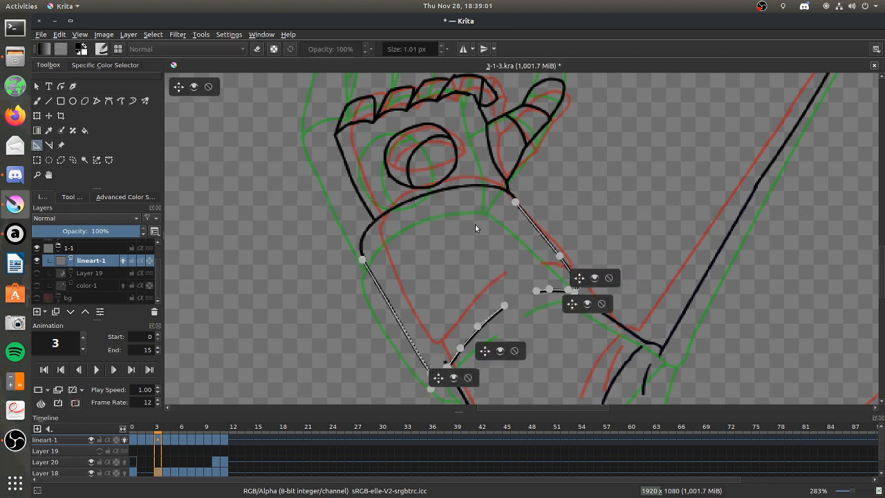
click(515, 350)
click(601, 304)
click(608, 278)
click(468, 377)
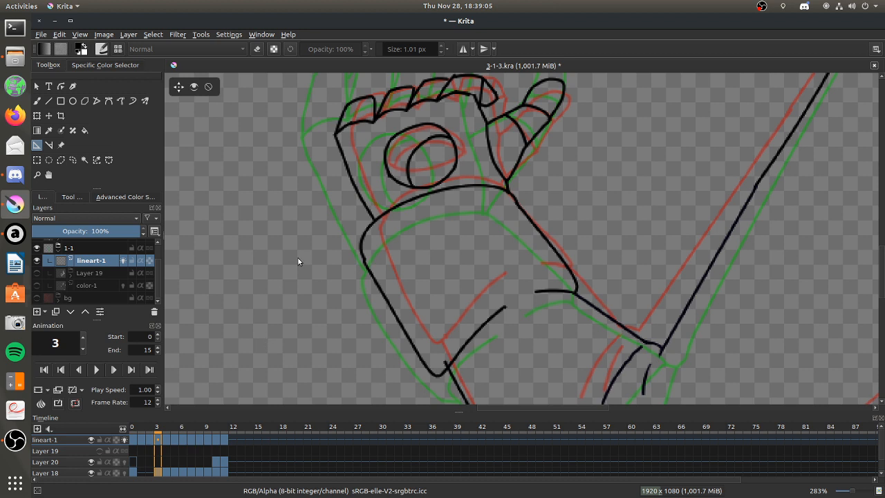
Undo the deletion of the cuff's spline assistants.
key(ctrl+z)
key(ctrl+z)
key(ctrl+z)
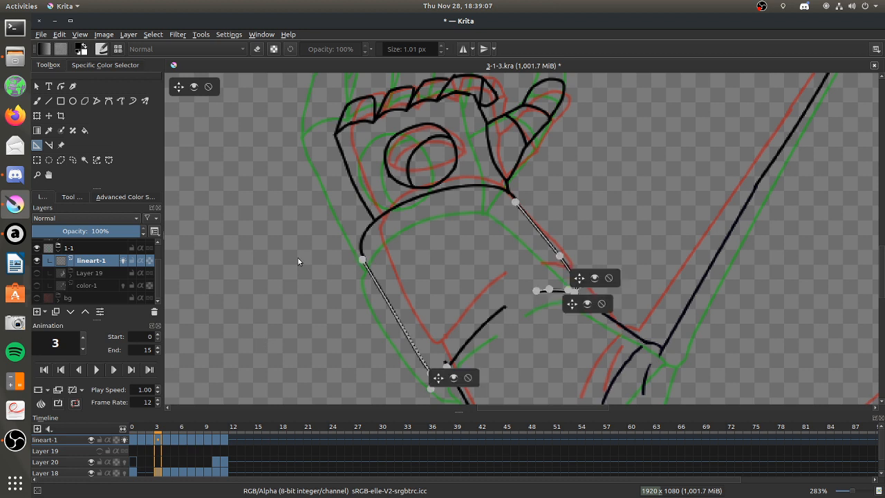
key(ctrl+z)
key(ctrl+z)
Try moving the wrist spline's outer end and handle inward, and undo both changes along with the outer-edge stroke.
drag(364, 258, 377, 249)
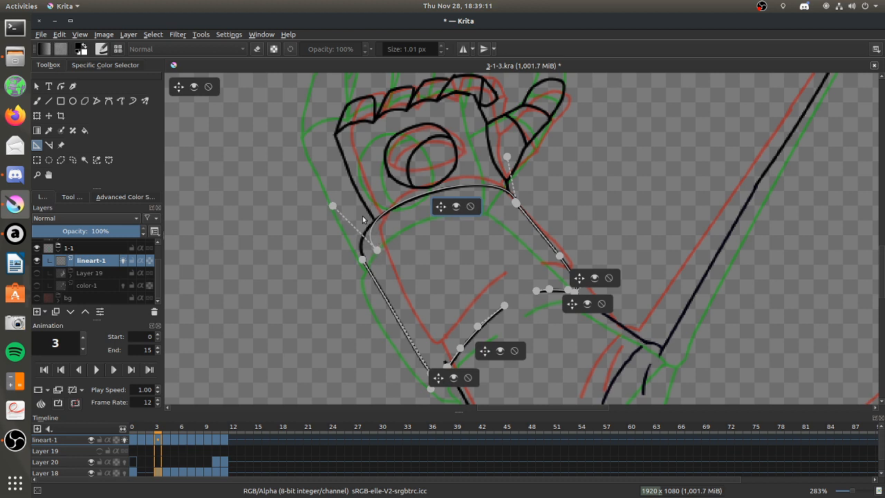
drag(331, 205, 339, 202)
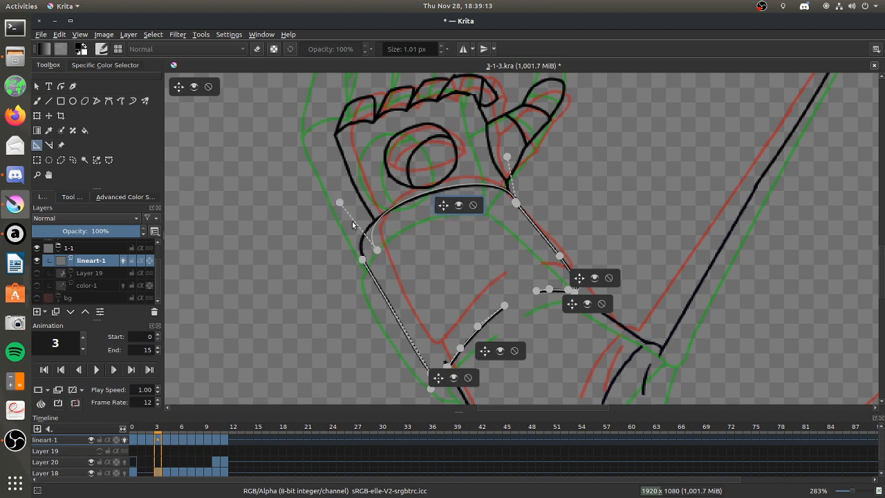
key(ctrl+z)
key(ctrl+z)
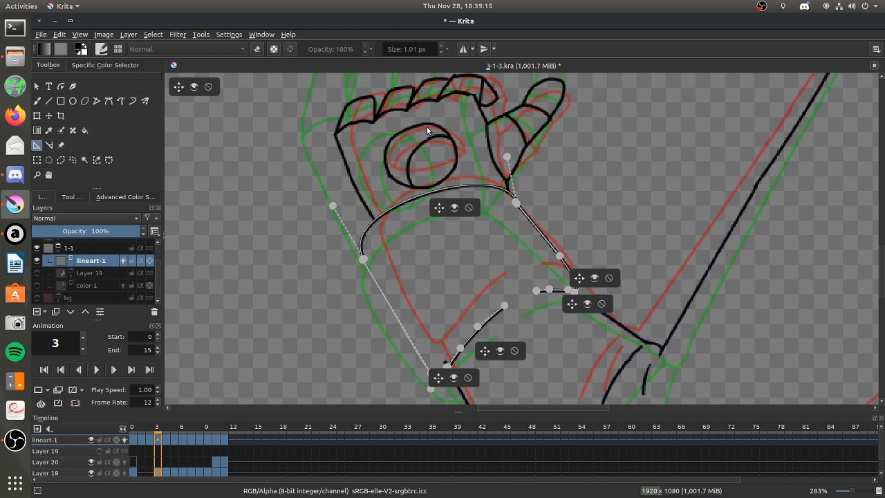
Move the wrist spline's outer end inward, shift its handle outward, and bring the outer-edge spline's start in to match.
drag(363, 259, 377, 248)
mouse_move(332, 205)
mouse_down()
mouse_move(345, 203)
mouse_move(323, 207)
mouse_up()
drag(376, 253, 371, 243)
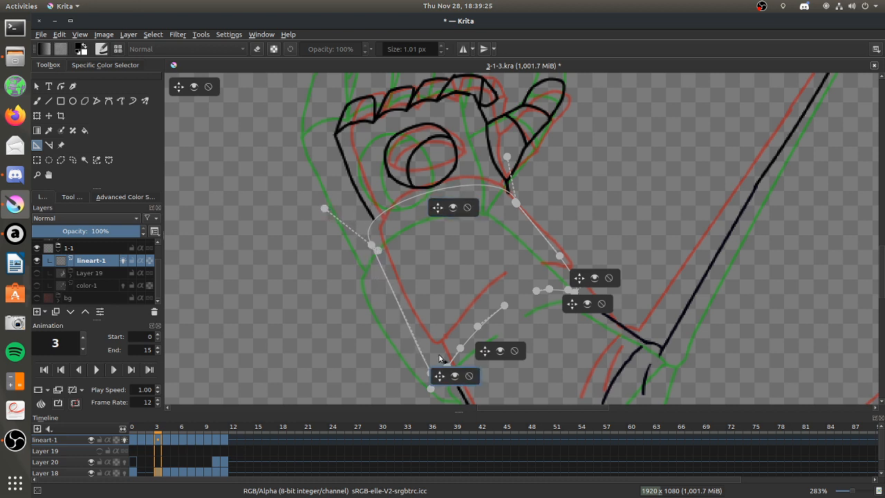
Refine the elbow-side corner of the outer-edge spline, moving its end onto the sleeve line and raising its curve handle.
scroll(442, 355, down, 7)
scroll(448, 367, up, 9)
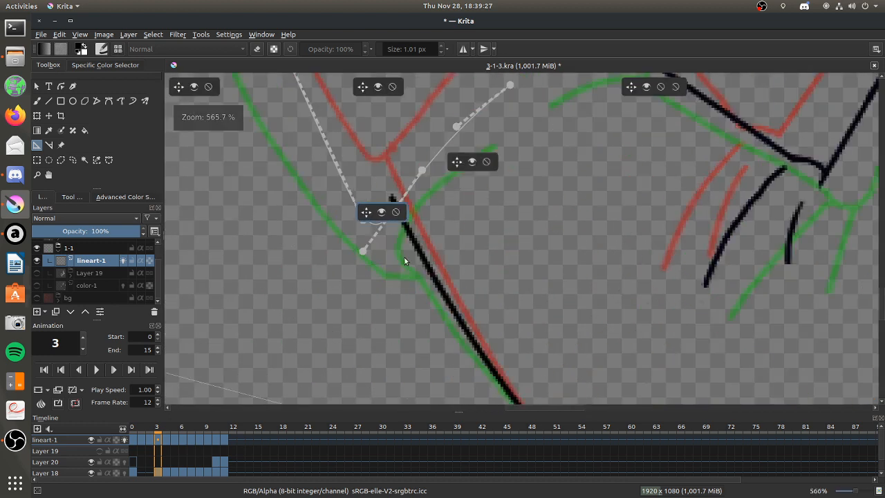
click(400, 223)
drag(399, 224, 398, 220)
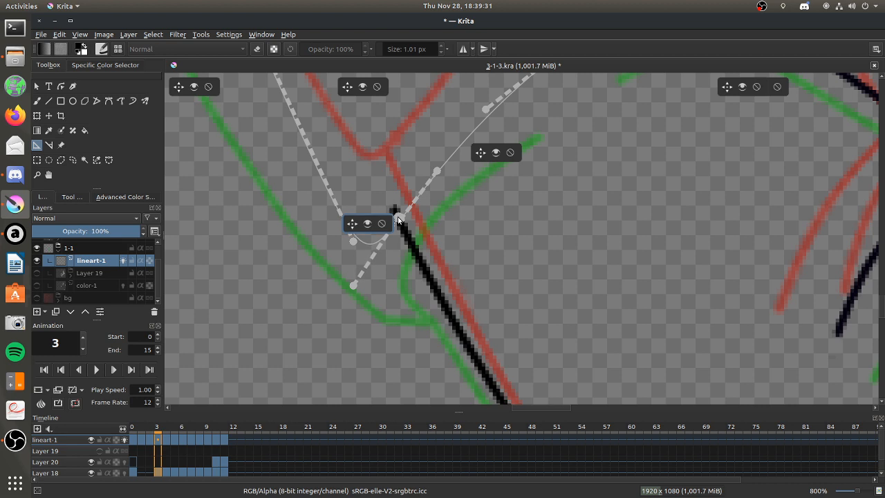
drag(354, 244, 358, 235)
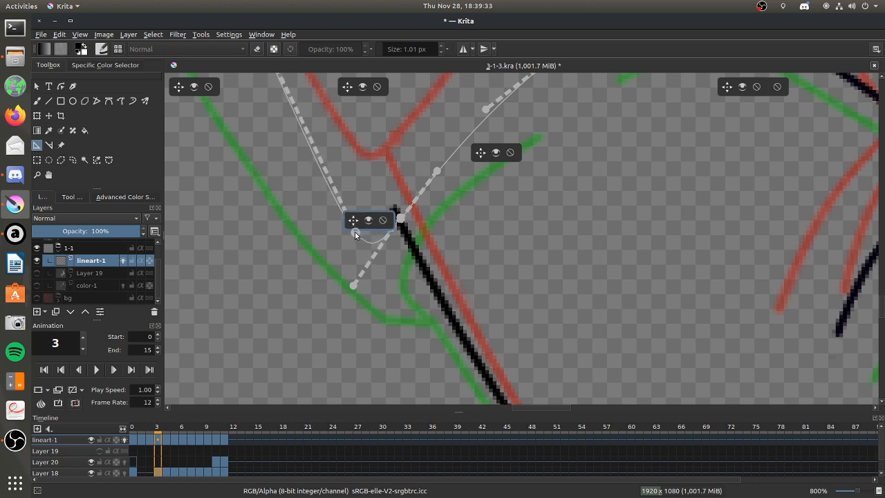
Extend the wrist spline's outer end down the cuff edge and align the outer-edge spline's start with the wrist curve.
scroll(335, 230, down, 5)
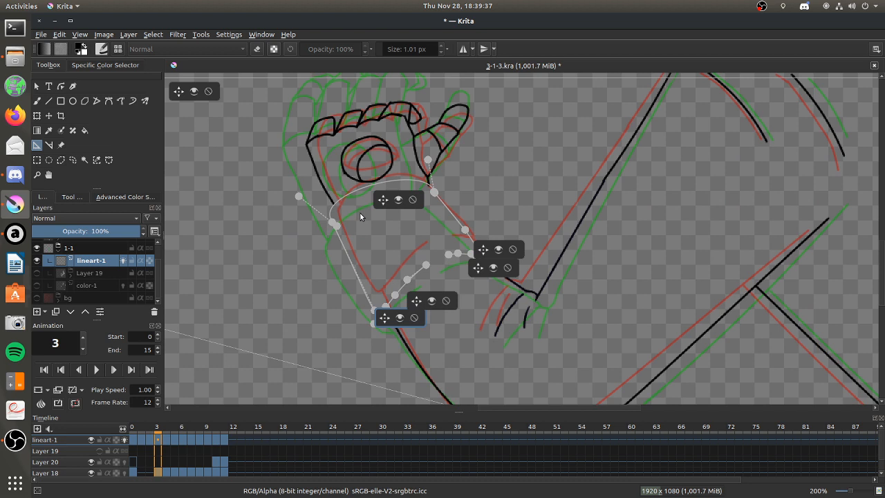
mouse_move(334, 224)
mouse_down()
mouse_move(352, 241)
mouse_move(337, 237)
mouse_up()
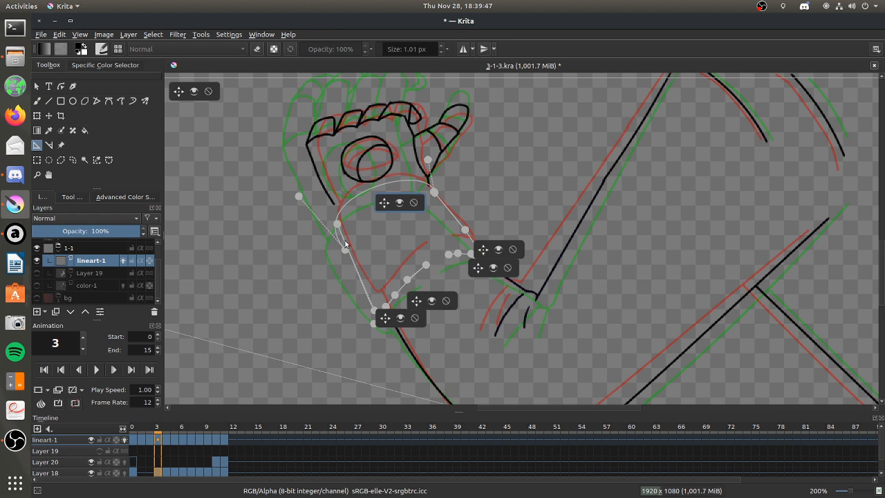
drag(337, 228, 334, 233)
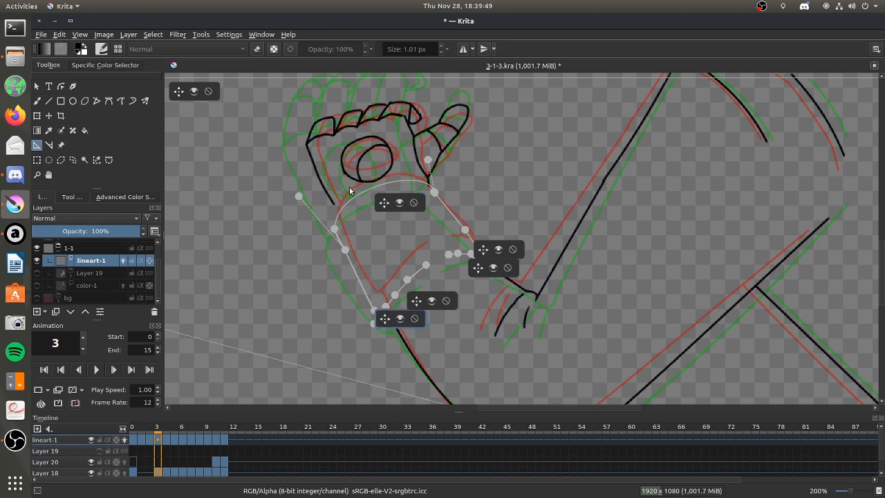
Ink the cuff's outline and folds in black along the spline assistants, and delete the traced assistants.
click(37, 101)
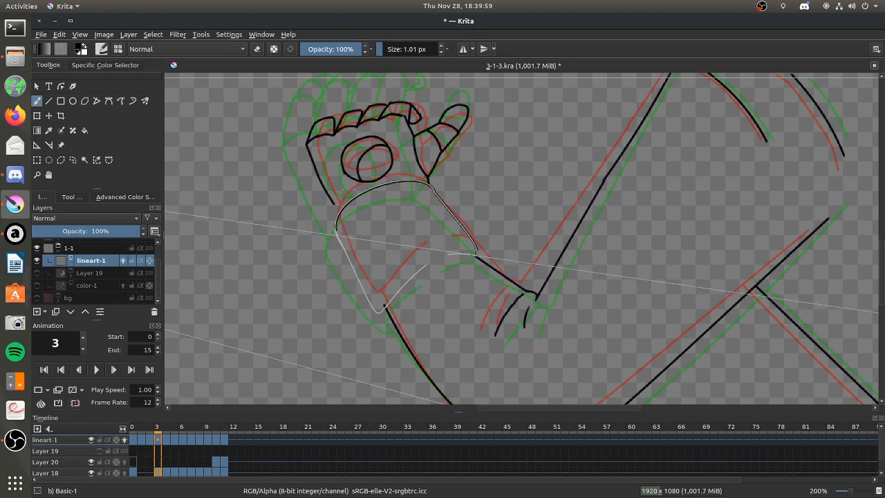
mouse_move(425, 264)
mouse_down()
mouse_move(378, 313)
mouse_move(336, 228)
mouse_up()
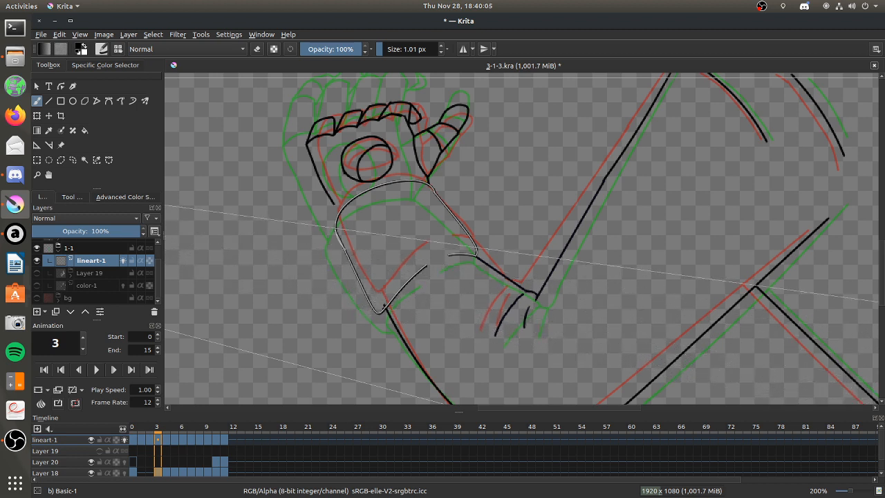
click(36, 144)
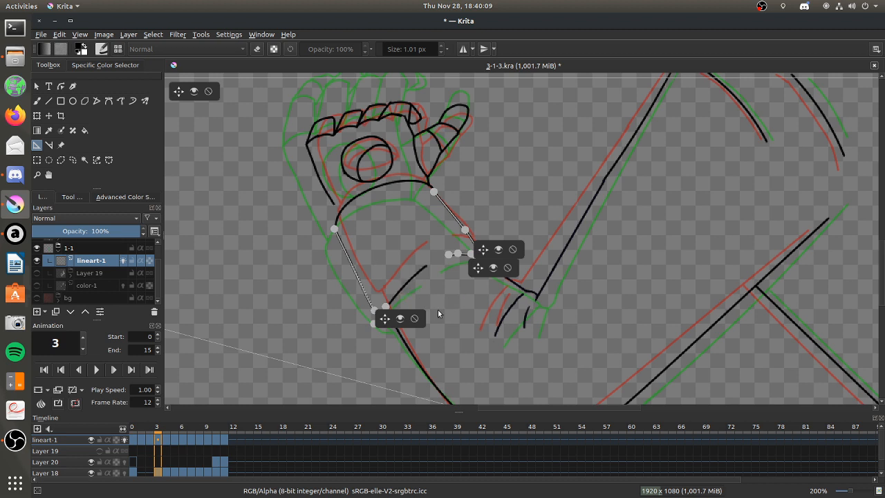
click(506, 270)
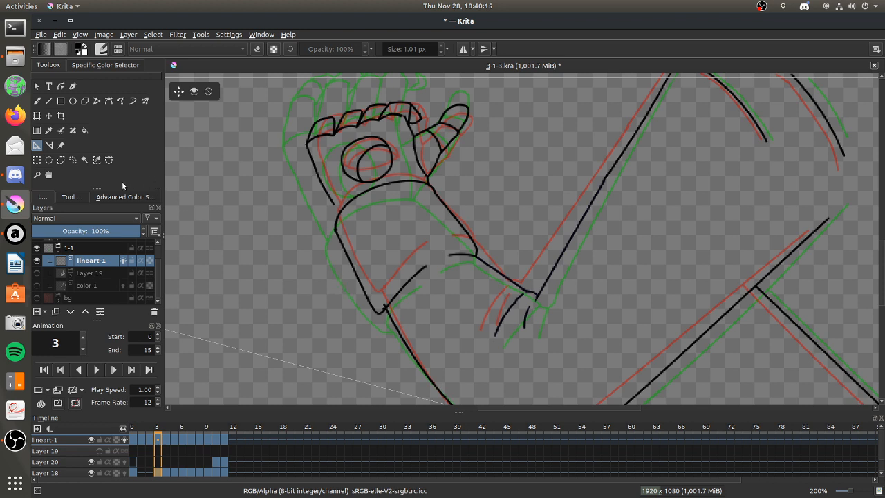
Select the pinky side of the hand on lineart-1's frame 3 and transform it, pulling its outer edge inward and stretching it towards the cuff.
click(38, 172)
drag(302, 104, 495, 247)
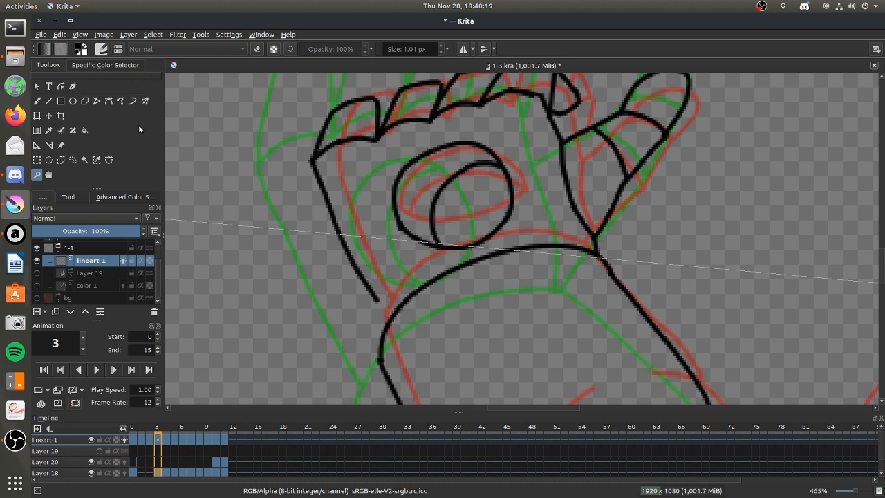
click(72, 159)
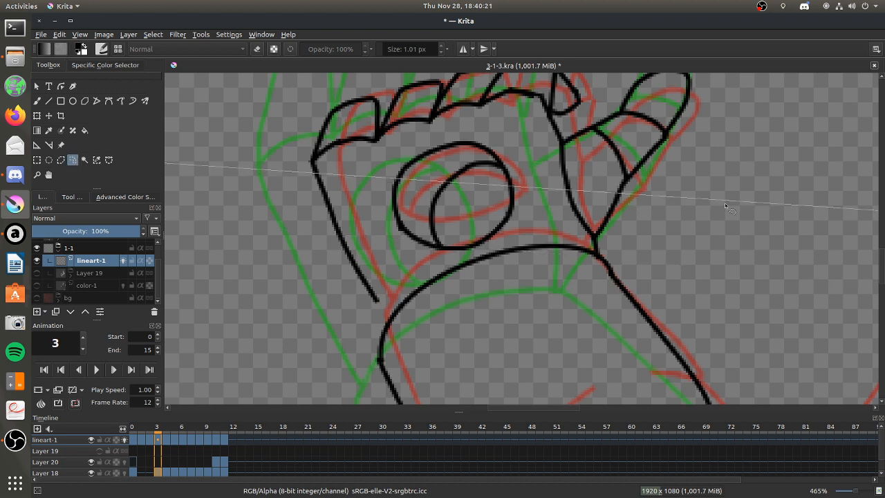
scroll(877, 262, up, 3)
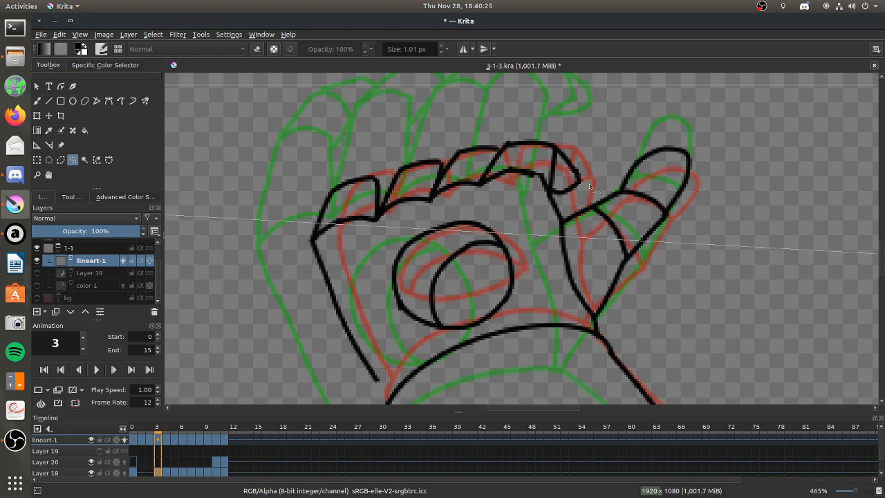
mouse_move(381, 232)
mouse_down()
mouse_move(379, 177)
mouse_move(324, 160)
mouse_move(290, 254)
mouse_move(314, 348)
mouse_move(378, 398)
mouse_move(399, 357)
mouse_move(379, 266)
mouse_up()
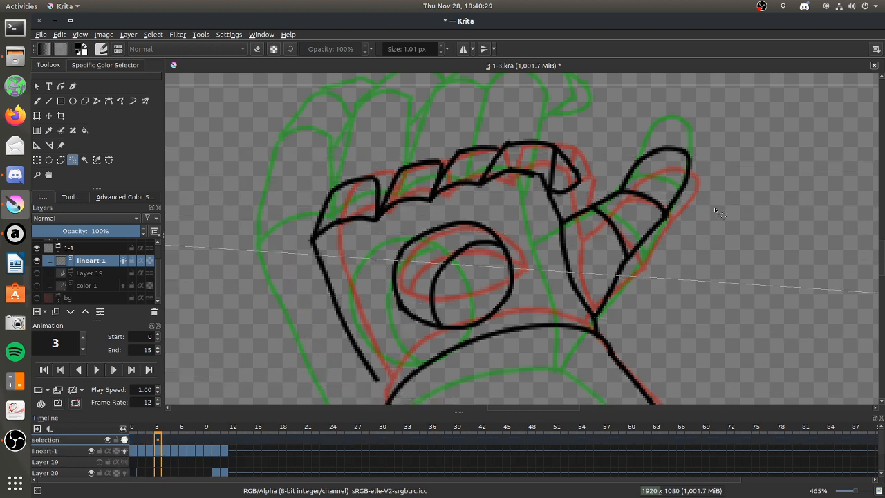
scroll(872, 217, down, 3)
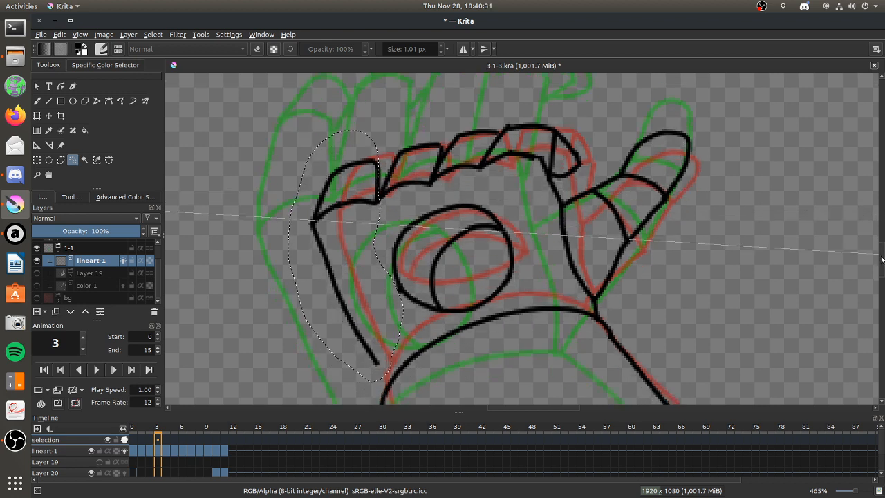
key(ctrl+t)
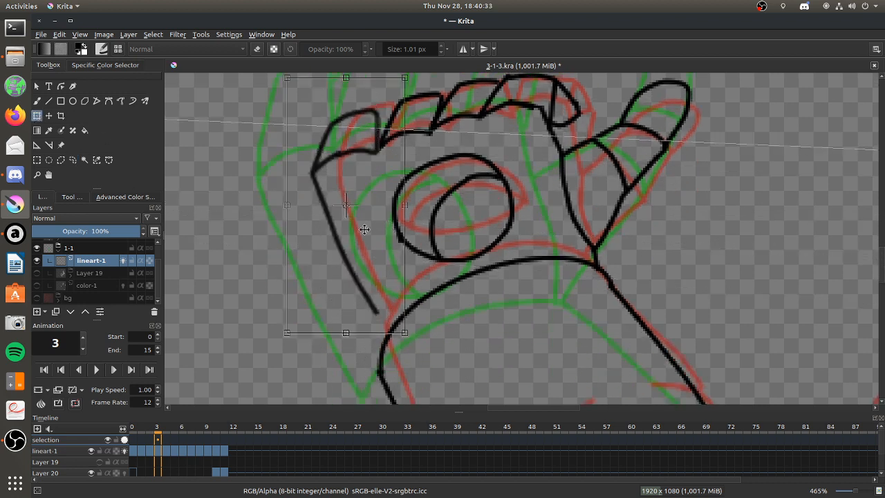
drag(290, 205, 297, 205)
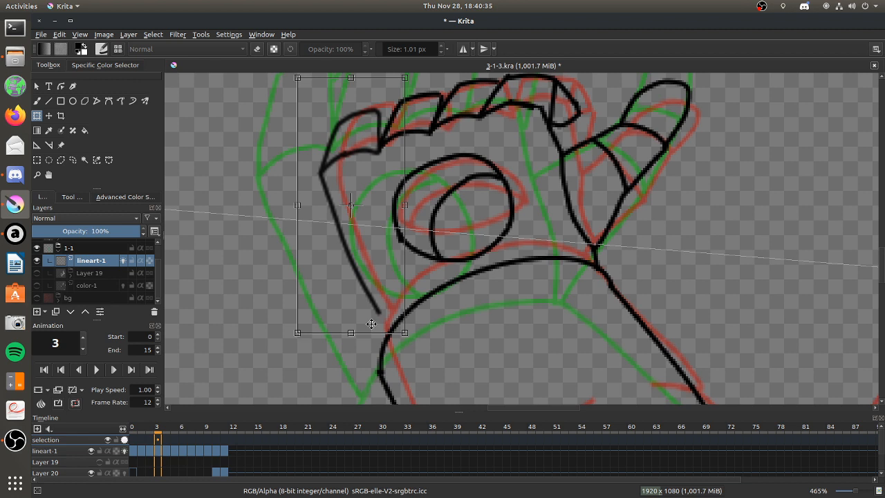
drag(353, 341, 356, 353)
drag(391, 247, 394, 239)
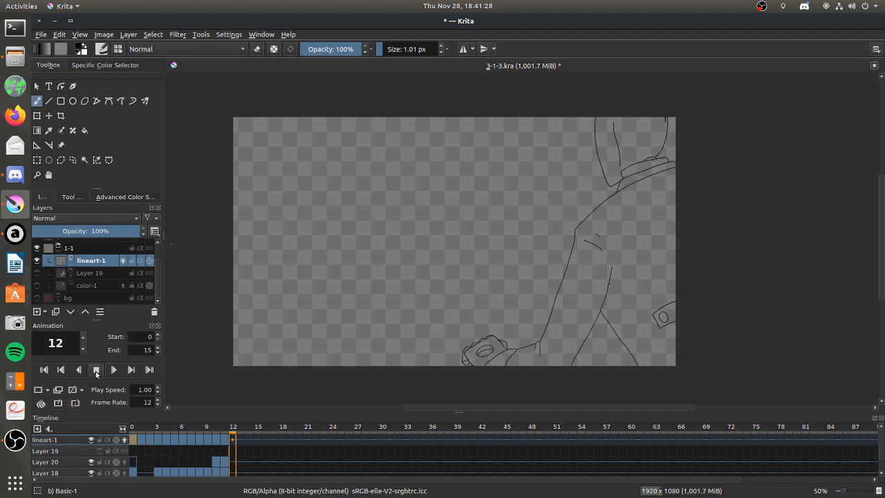
Stop the playback, go to frame 2 of Layer 18, and choose the Basic-5 Size brush at 63.29 px.
click(97, 371)
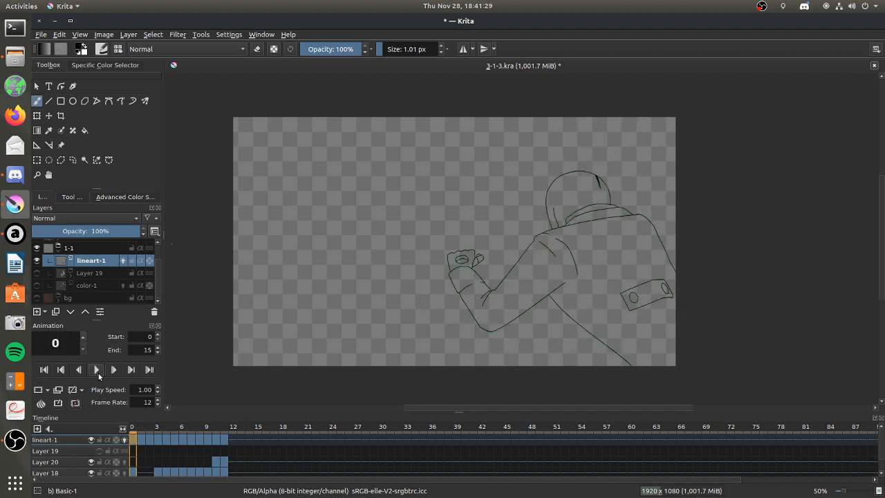
click(148, 472)
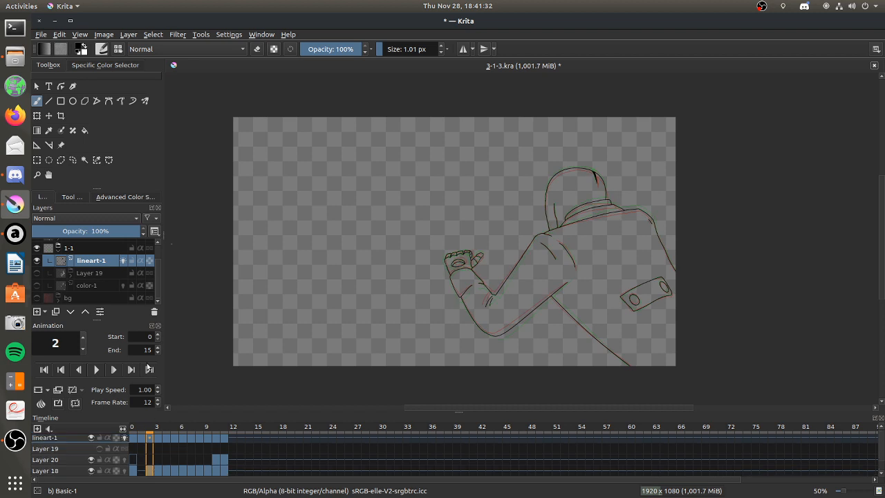
click(118, 49)
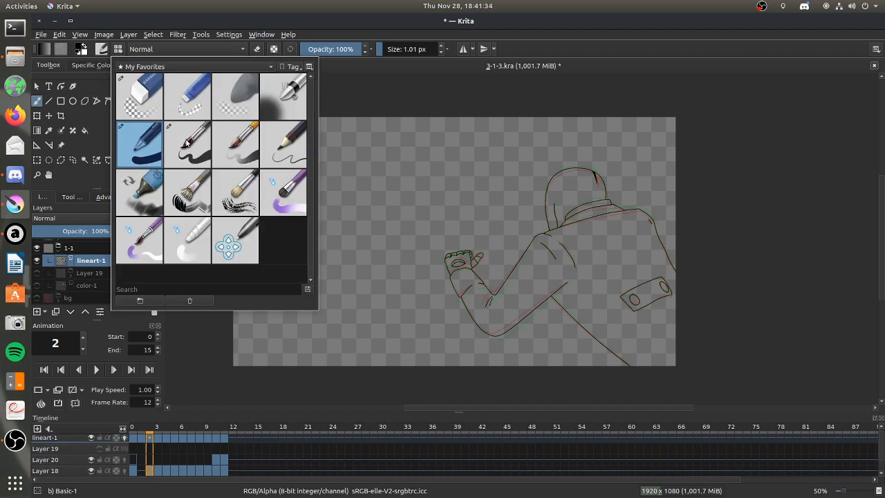
click(200, 151)
click(491, 230)
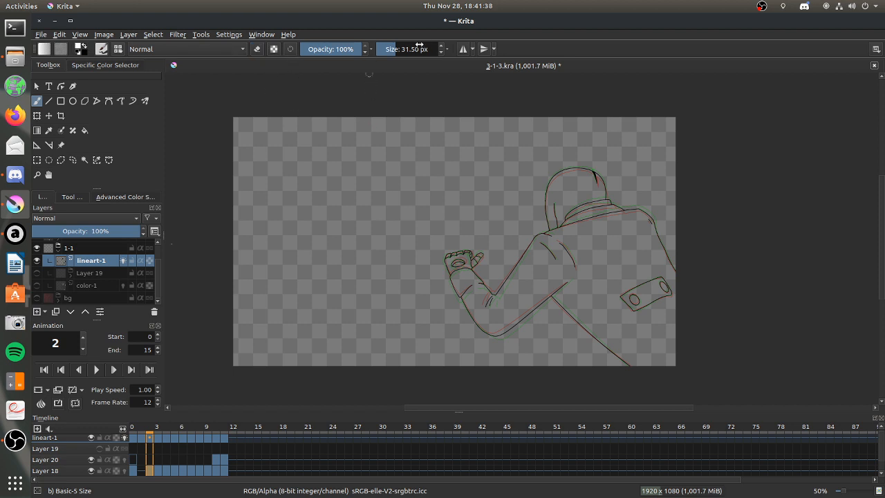
Go to frame 3 of Layer 18 and make the Layer 19 shading group visible.
click(152, 473)
click(159, 472)
click(164, 472)
click(159, 471)
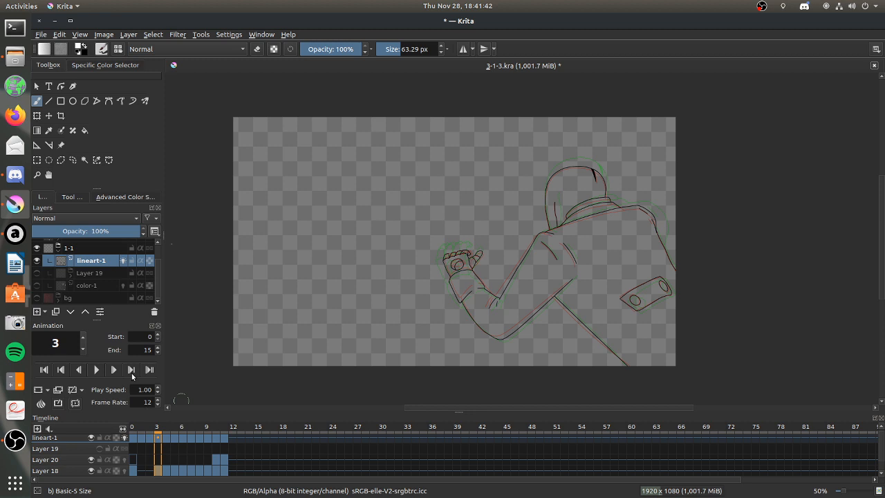
click(38, 274)
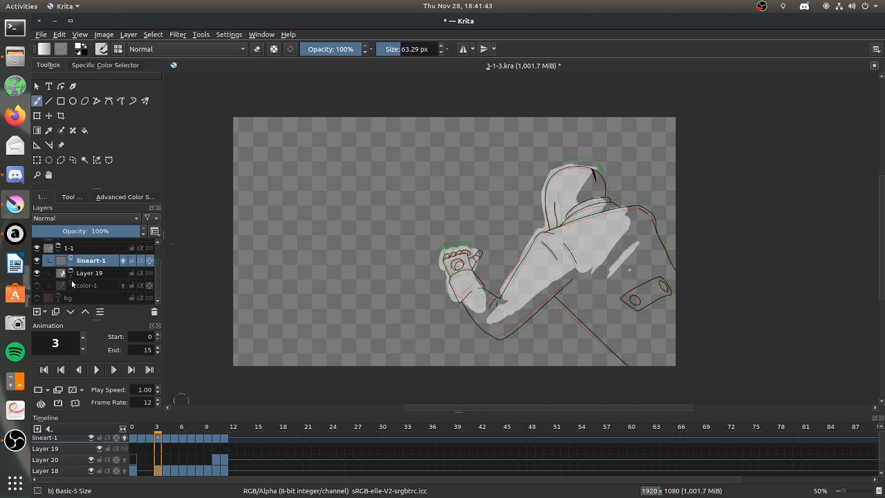
click(157, 470)
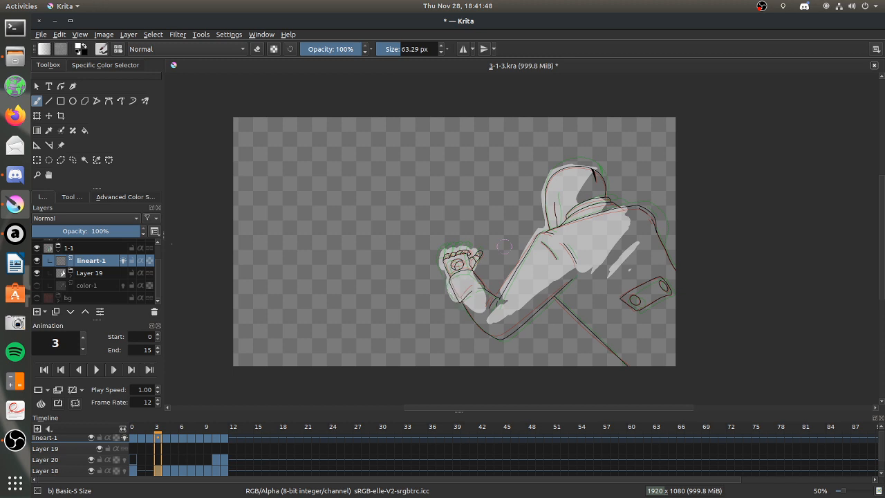
Show the vanishing point assistant's guide lines, return to the brush, and check its Snap to Assistants option.
click(38, 145)
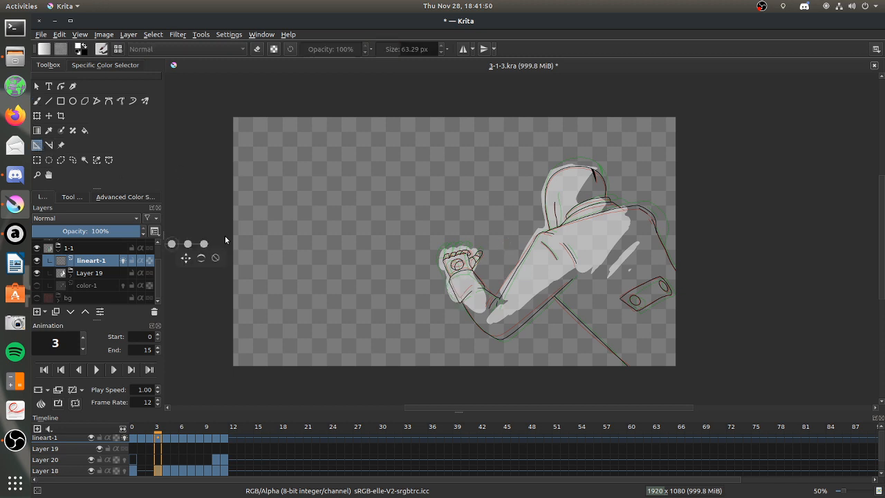
click(201, 259)
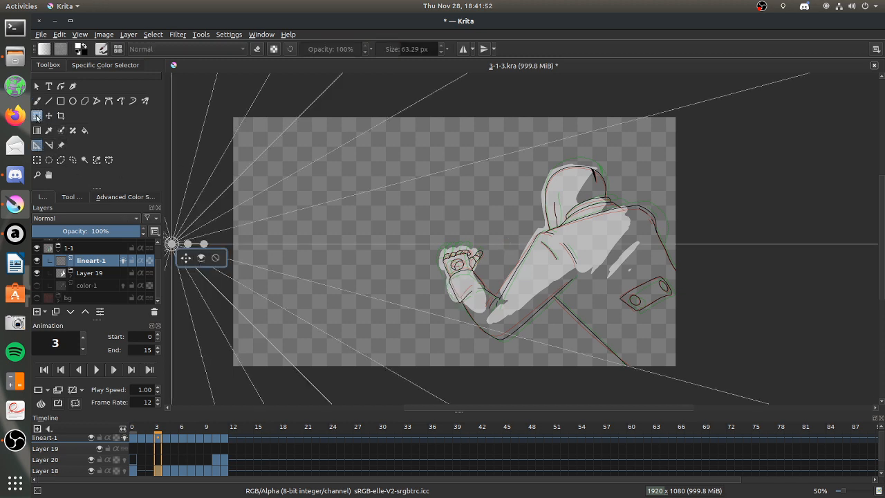
click(36, 101)
click(72, 197)
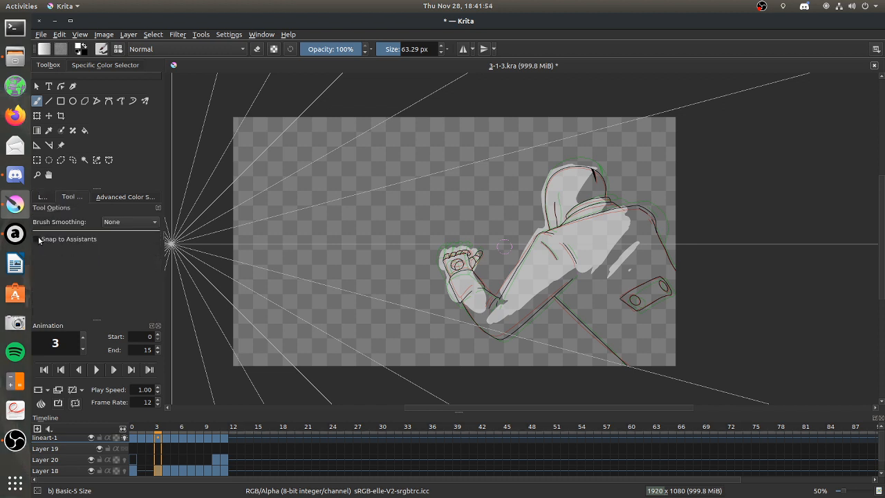
click(42, 196)
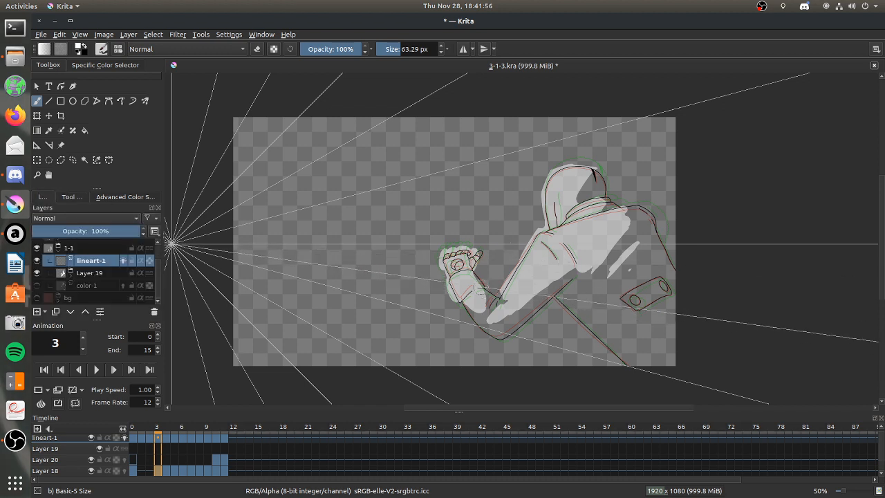
Expand the Layer 19 group, select Layer 18, and paint light shading into the gap around the inner elbow on frame 3.
drag(480, 297, 492, 311)
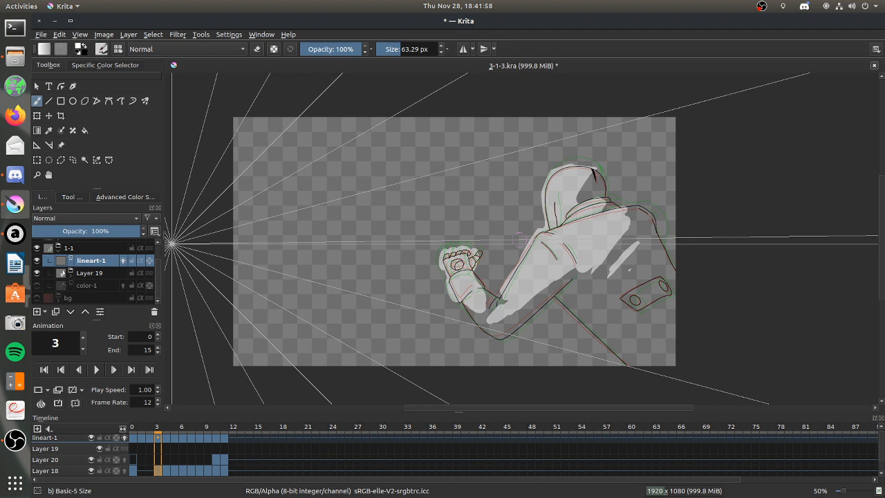
click(92, 282)
click(80, 264)
click(79, 274)
click(70, 274)
click(96, 297)
drag(483, 308, 496, 300)
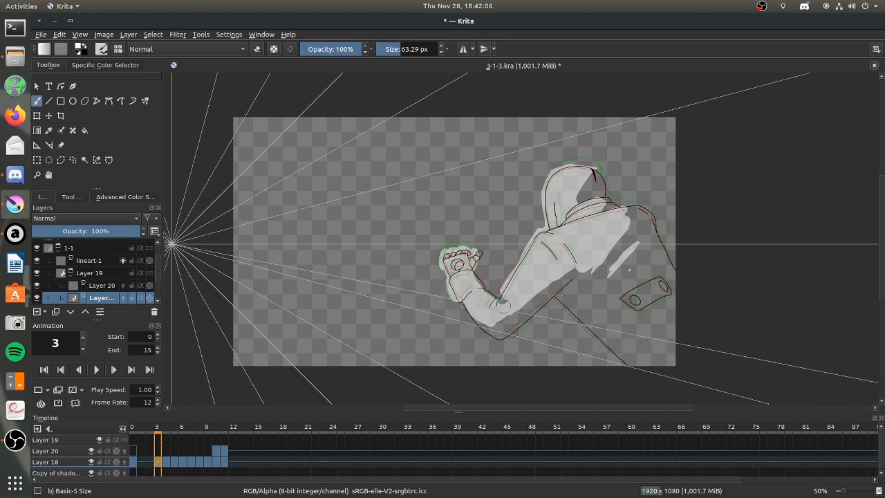
Paint frame 3's light shading on the body below the elbow and on the near edge of the plate, comparing with frame 4.
mouse_move(565, 309)
mouse_down()
mouse_move(609, 316)
mouse_move(627, 338)
mouse_up()
drag(600, 312, 649, 376)
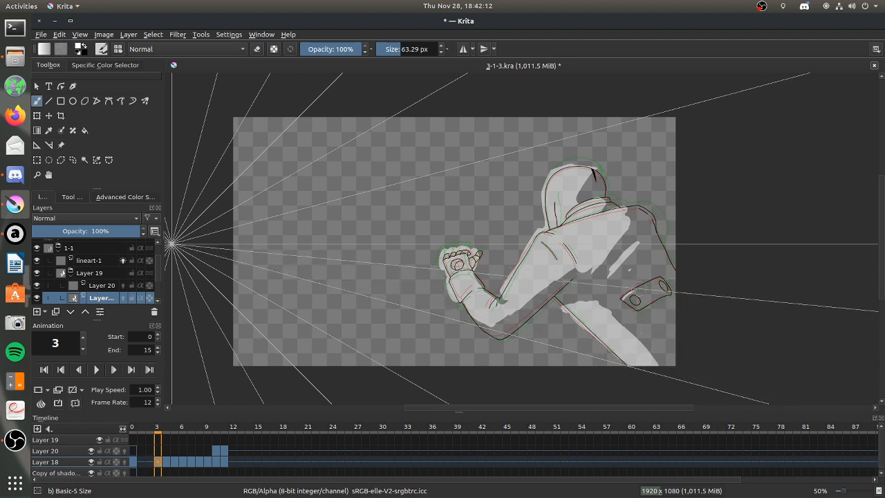
drag(643, 287, 629, 300)
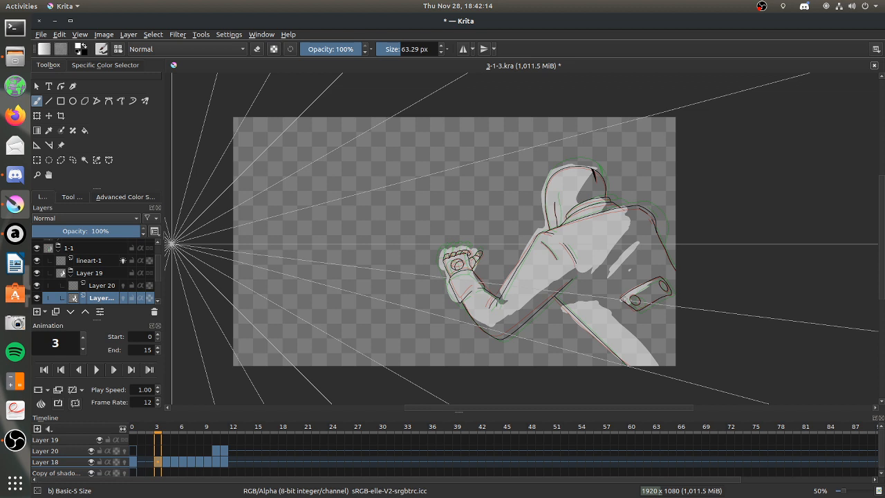
key(Right)
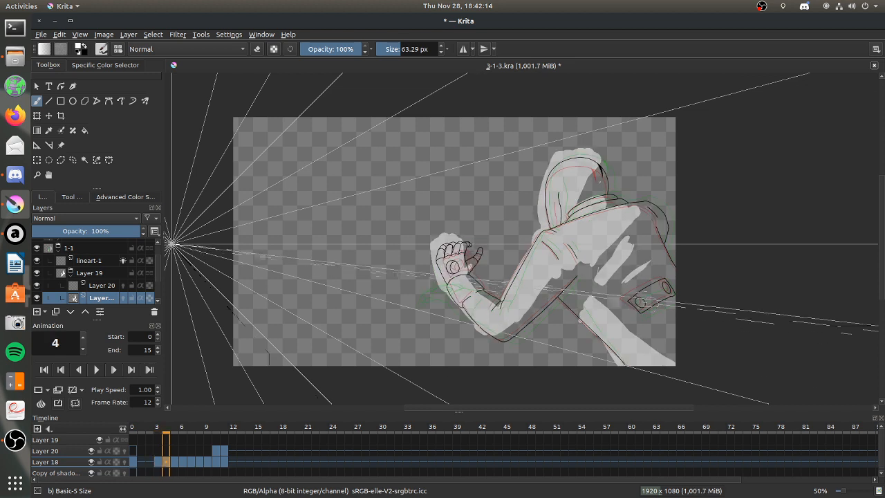
key(Left)
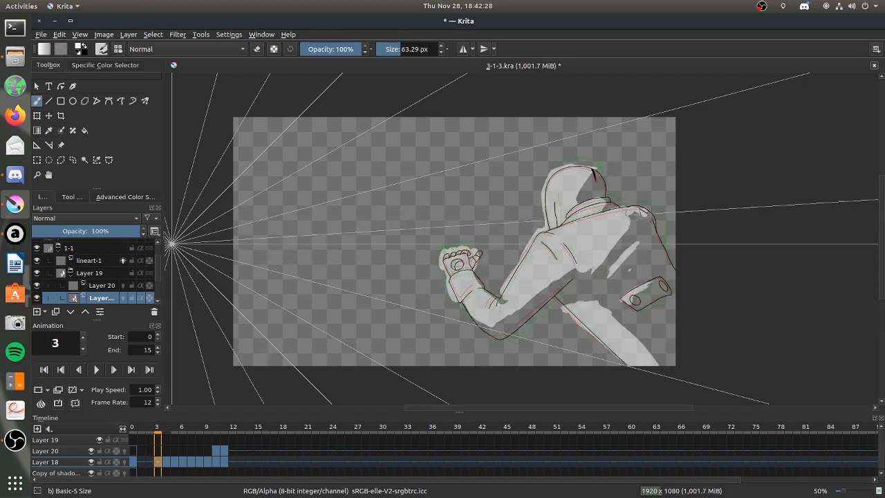
On Layer 18's frame 2, paint light shading over the hood, arm, hand and upper back with a 101.31 px brush.
click(149, 461)
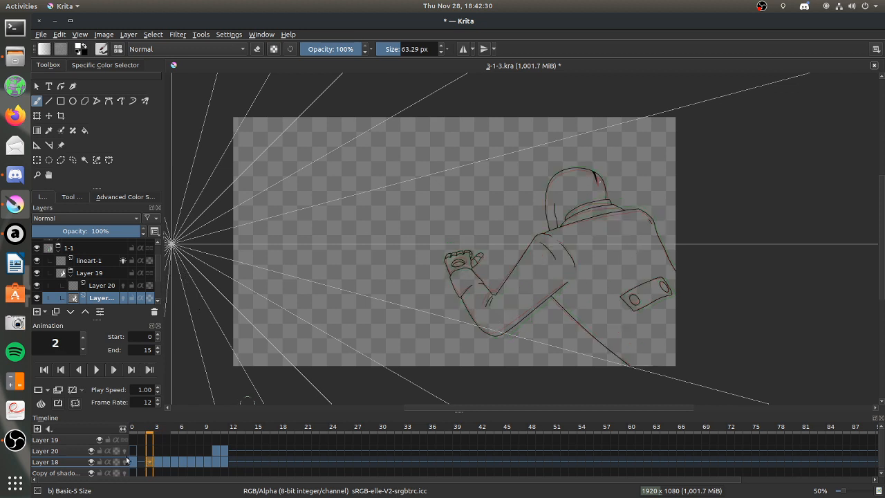
drag(404, 49, 421, 48)
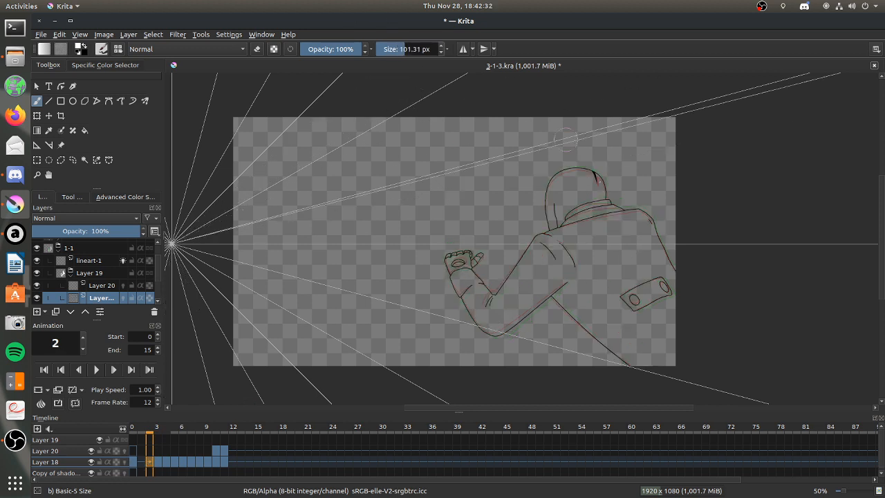
drag(580, 170, 555, 209)
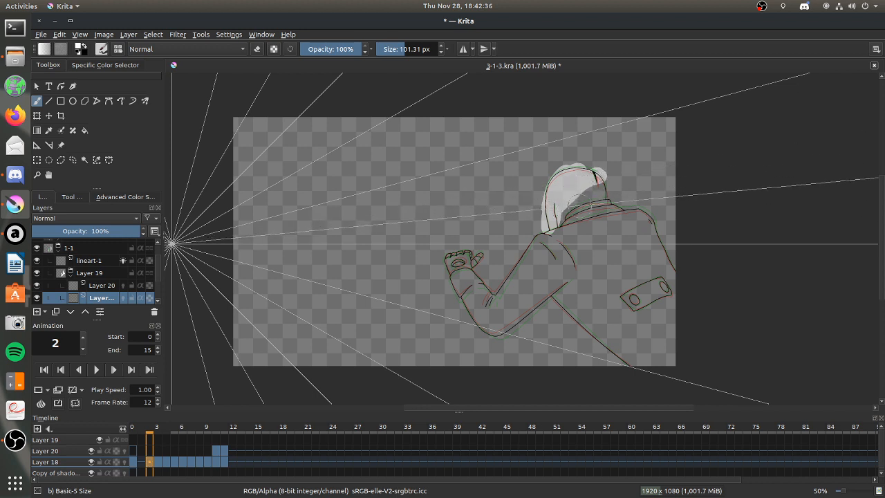
mouse_move(564, 221)
mouse_down()
mouse_move(592, 208)
mouse_move(569, 228)
mouse_move(601, 220)
mouse_move(514, 256)
mouse_move(503, 300)
mouse_up()
mouse_move(453, 256)
mouse_down()
mouse_move(459, 280)
mouse_move(461, 252)
mouse_move(469, 258)
mouse_move(464, 272)
mouse_move(480, 294)
mouse_move(481, 287)
mouse_move(473, 284)
mouse_move(473, 295)
mouse_move(486, 315)
mouse_move(499, 300)
mouse_move(496, 323)
mouse_move(549, 262)
mouse_move(540, 272)
mouse_move(558, 265)
mouse_move(557, 253)
mouse_move(564, 259)
mouse_move(608, 221)
mouse_move(643, 217)
mouse_up()
mouse_move(606, 240)
mouse_down()
mouse_move(580, 249)
mouse_move(596, 281)
mouse_move(621, 249)
mouse_up()
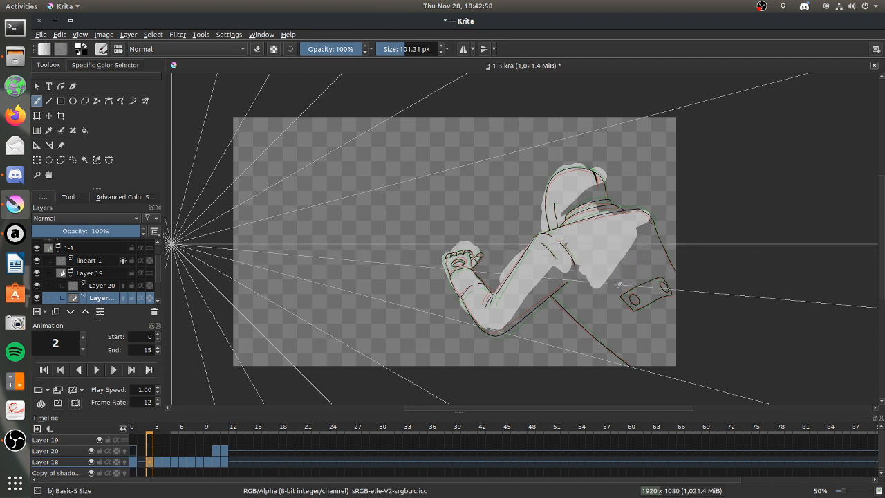
Add light streaks on frame 2 beside the back, on the plate's near edge, and across the body below the elbow.
drag(615, 285, 638, 261)
mouse_move(626, 298)
mouse_down()
mouse_move(653, 284)
mouse_move(646, 294)
mouse_up()
mouse_move(584, 307)
mouse_down()
mouse_move(572, 284)
mouse_move(632, 353)
mouse_up()
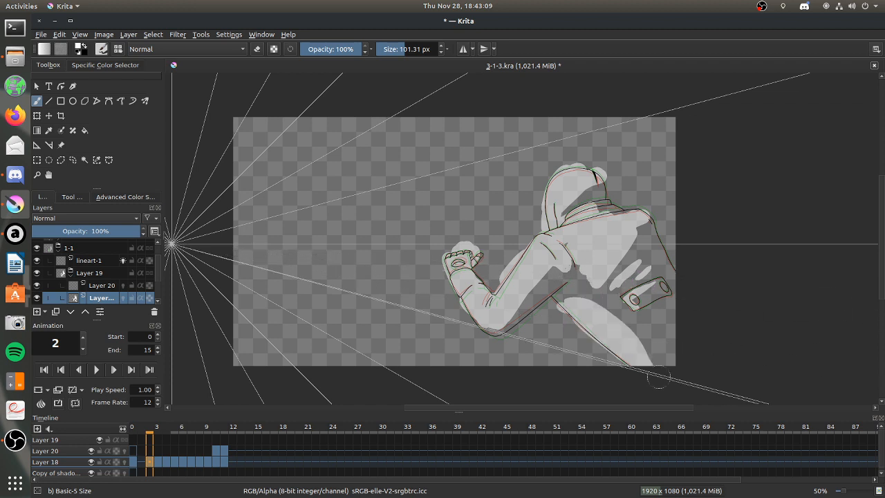
Erase the excess light on frame 2 along the lower body shape's inner edge and the upper back's lower edge.
click(256, 49)
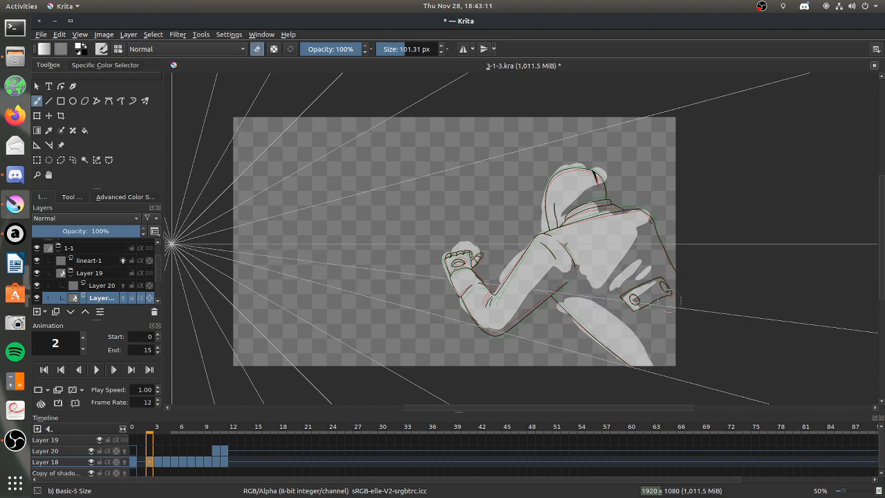
drag(584, 312, 617, 314)
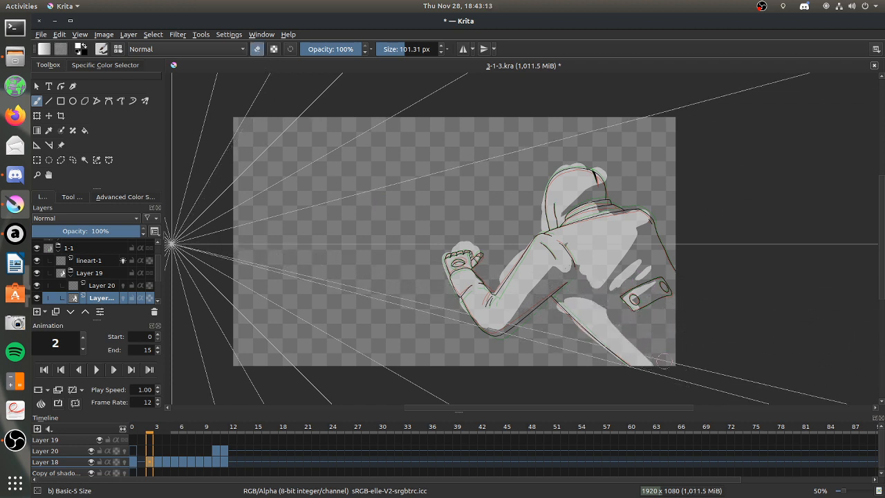
drag(634, 334, 655, 361)
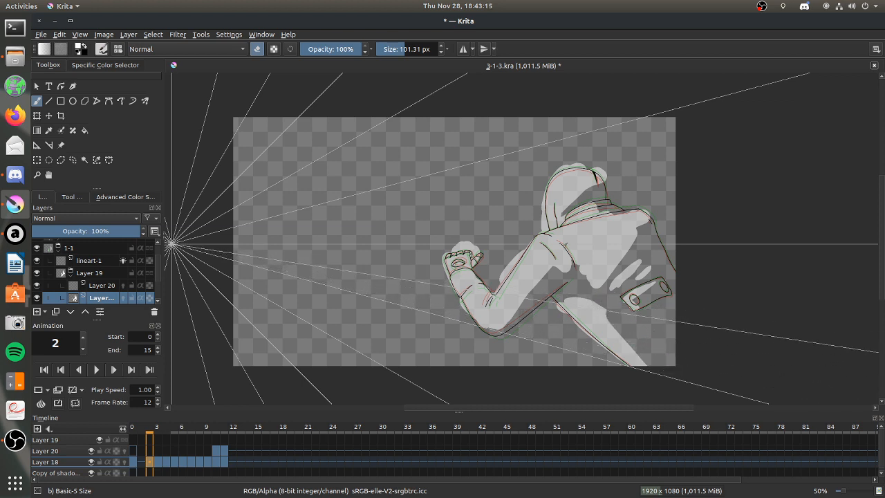
drag(603, 299, 614, 319)
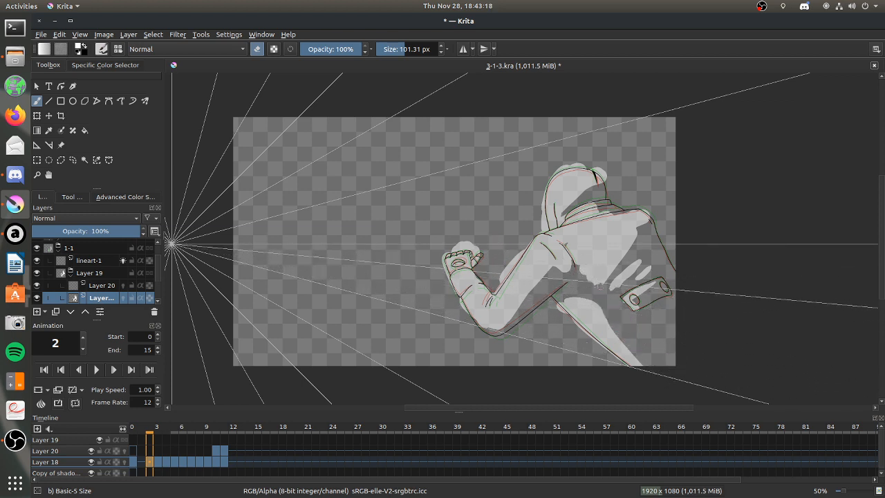
drag(573, 277, 581, 267)
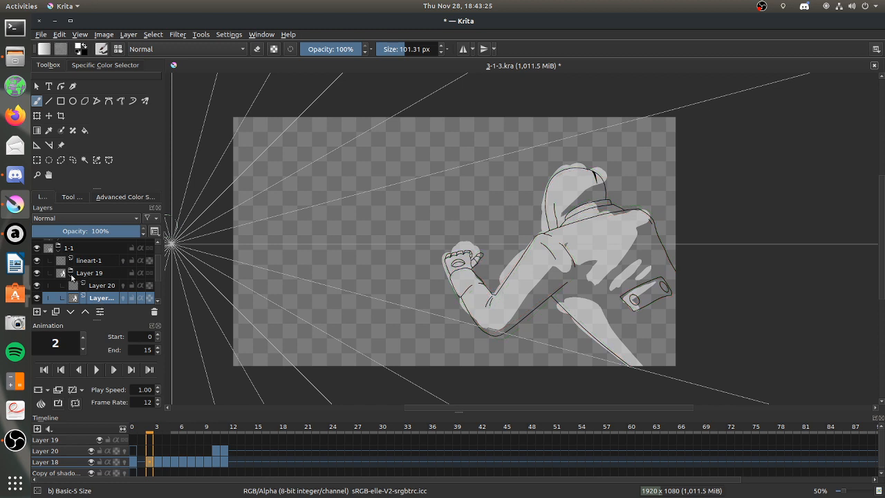
Collapse the Layer 19 group and hide the vanishing point assistant's guide lines on the canvas.
click(70, 275)
click(38, 145)
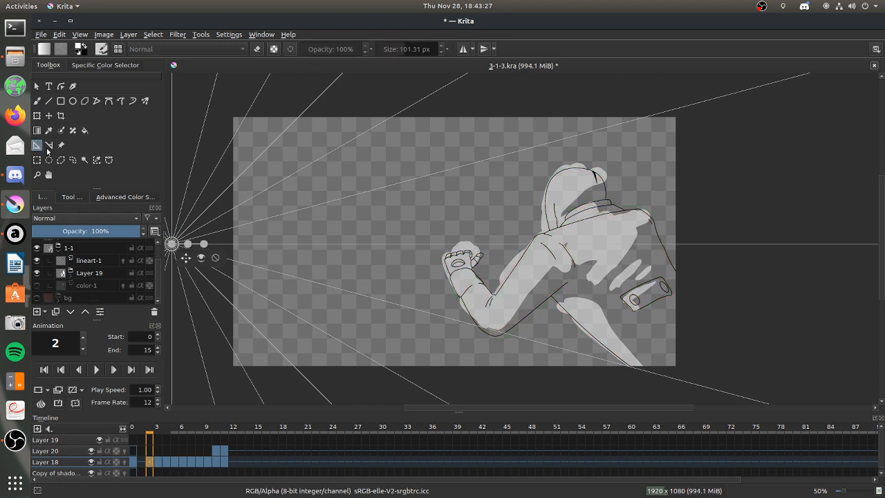
click(201, 259)
Move Layer 18's frame 2 keyframe to frame 0, replacing the existing one, and play back the animation.
click(142, 463)
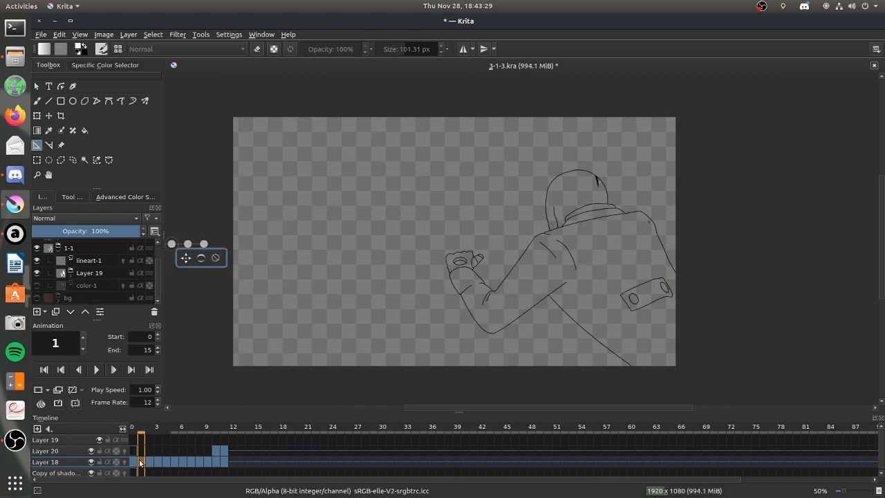
click(137, 463)
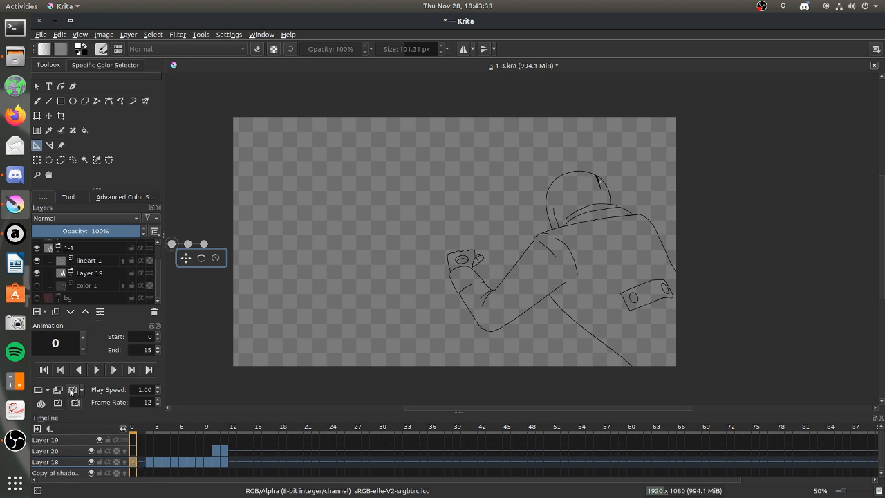
drag(151, 462, 134, 462)
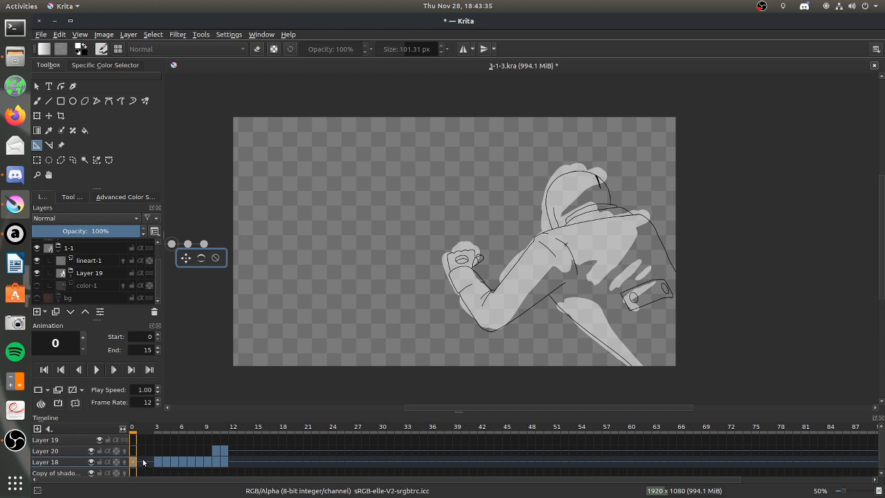
key(space)
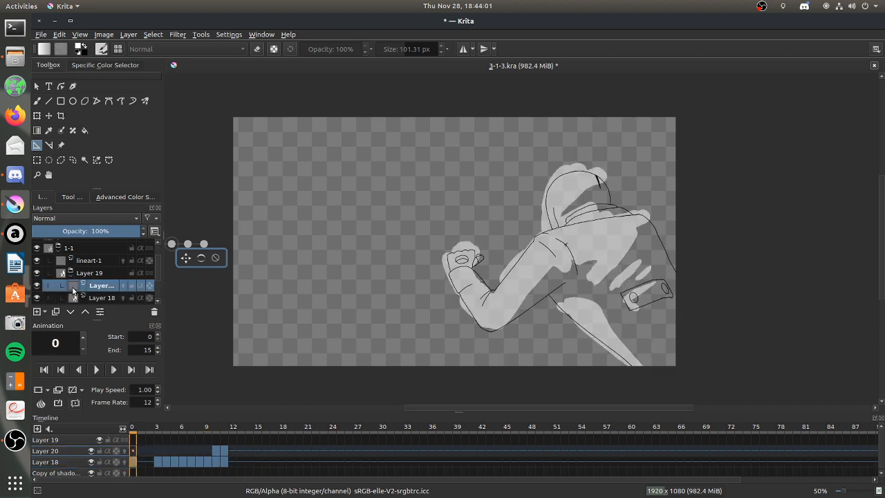
Lower the layer opacity of Layer 18 to 27%.
click(99, 297)
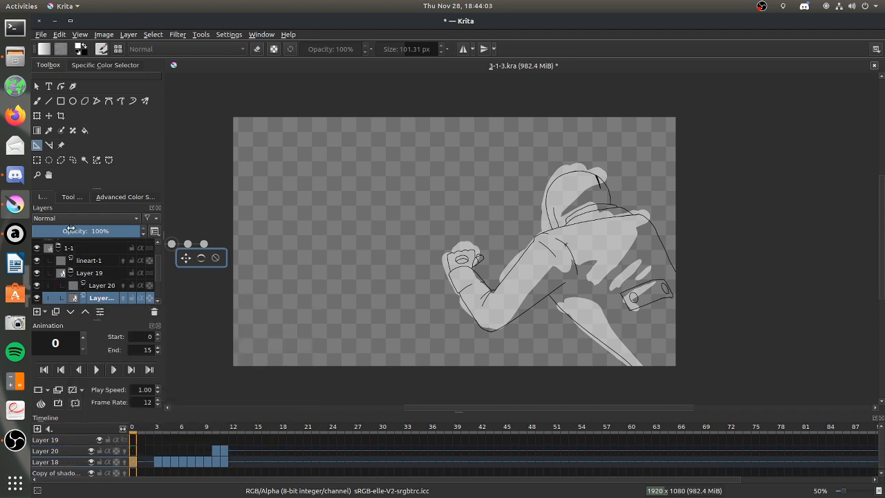
drag(72, 230, 61, 235)
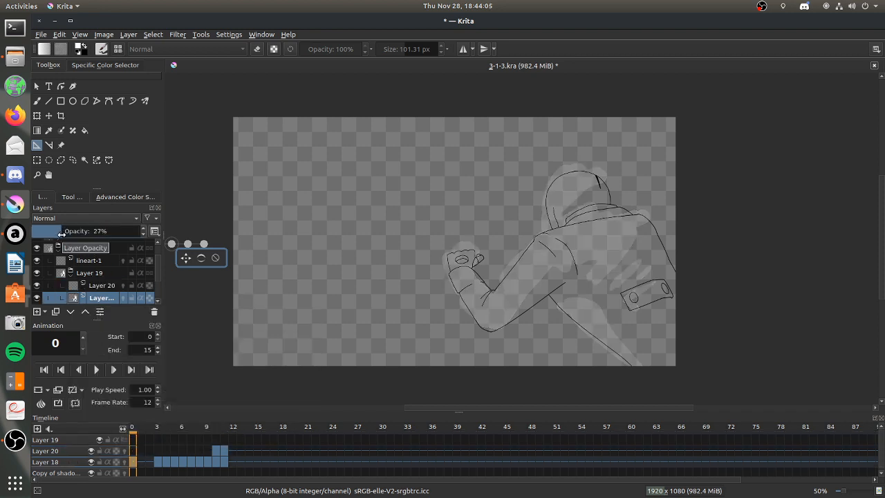
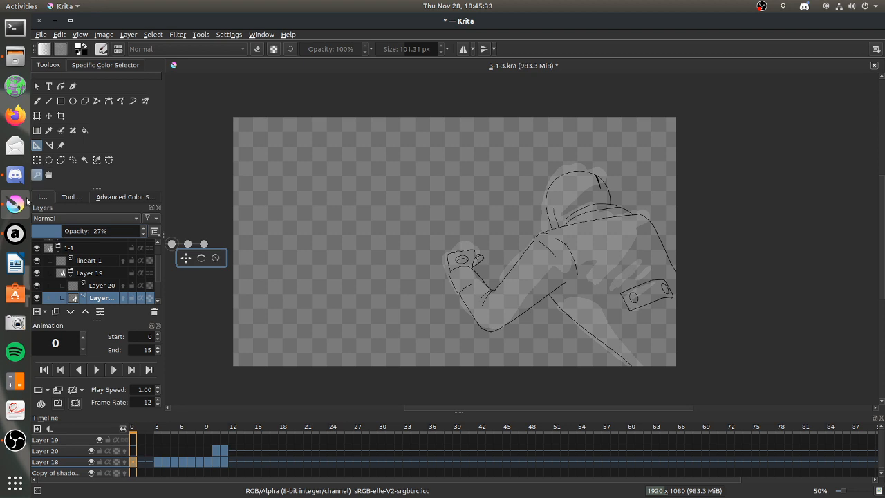
Switch to Audacious to look through the Undertale playlist, and return to Krita.
click(15, 233)
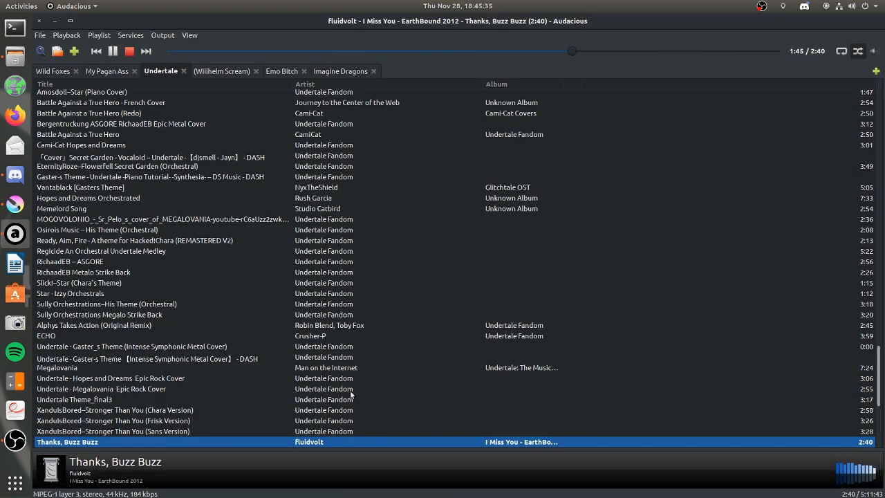
scroll(351, 394, down, 2)
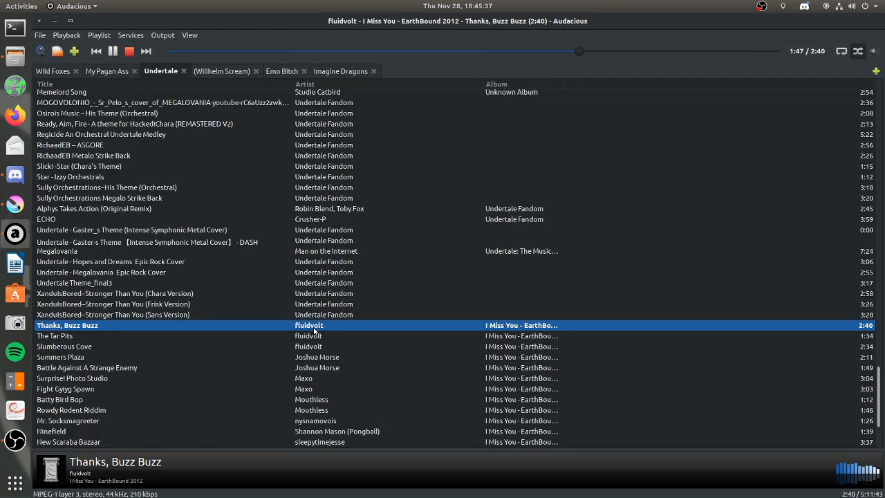
click(55, 21)
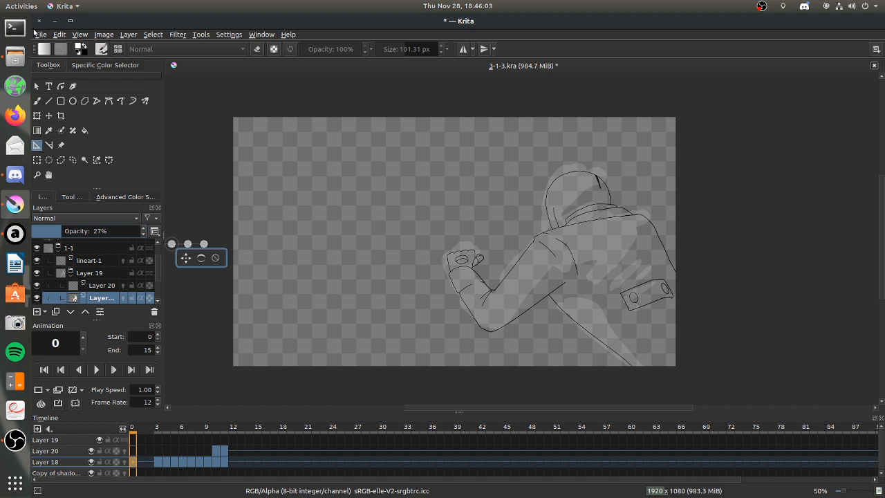
Set the brush size to 23.33 px and go to frame 6 of Layer 20.
click(98, 286)
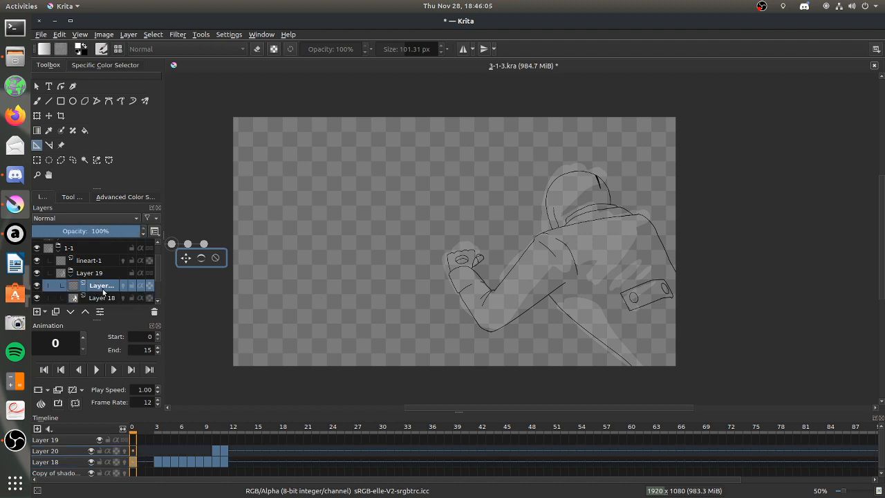
click(216, 450)
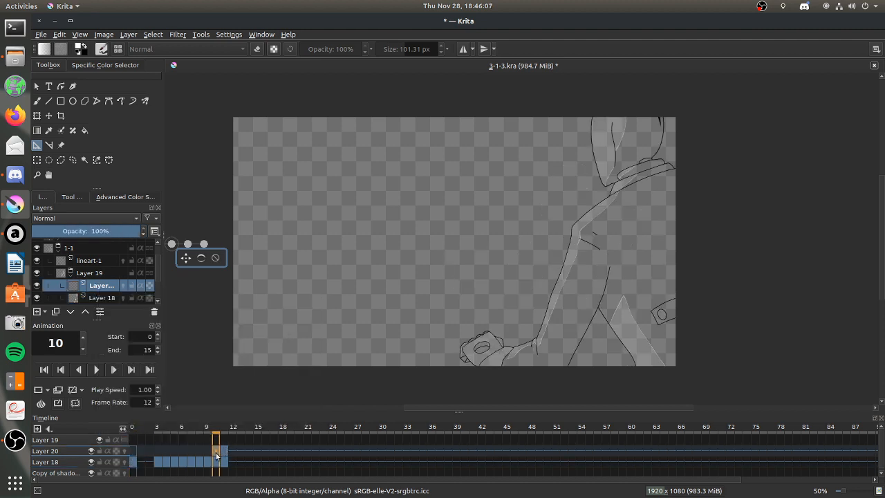
click(37, 174)
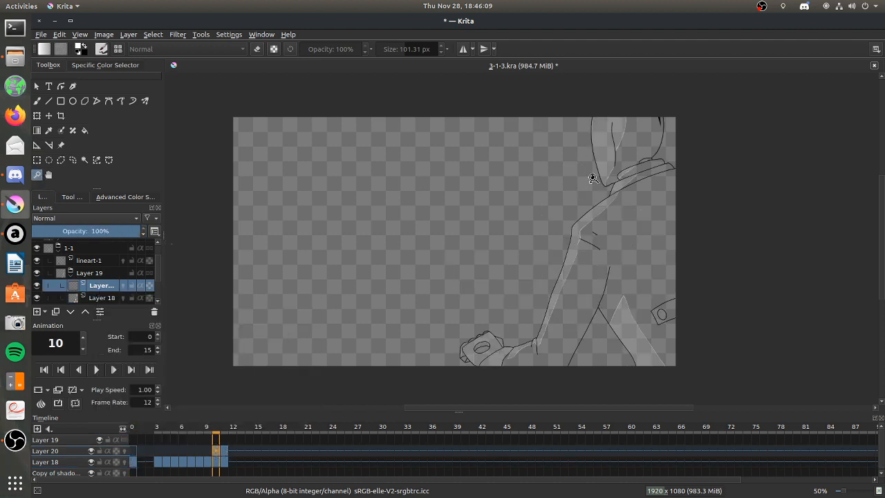
drag(533, 134, 738, 275)
key(b)
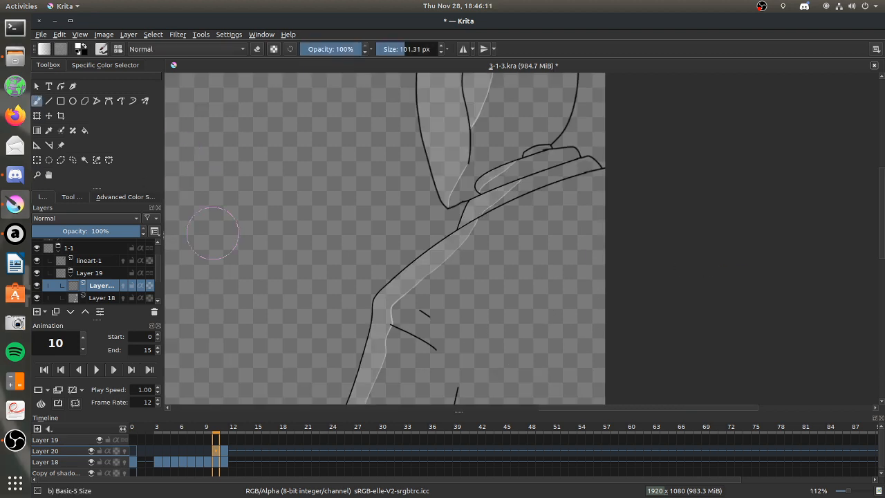
click(207, 451)
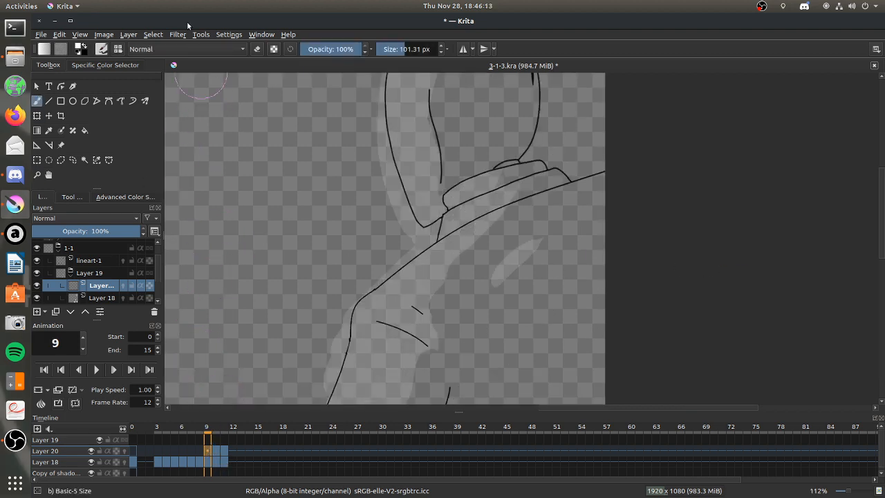
drag(395, 49, 394, 49)
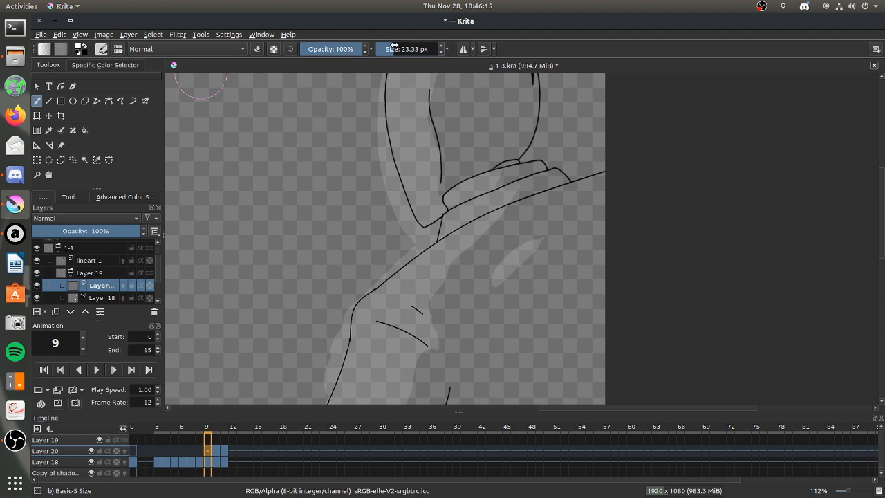
click(183, 450)
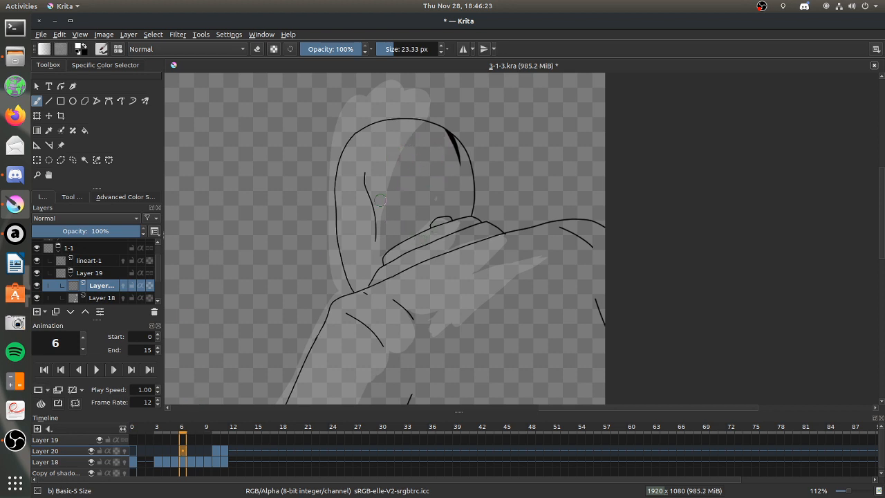
Undo a trial stroke inside the hood and set the brush smoothing to Weighted.
drag(374, 226, 409, 142)
key(ctrl+z)
click(72, 196)
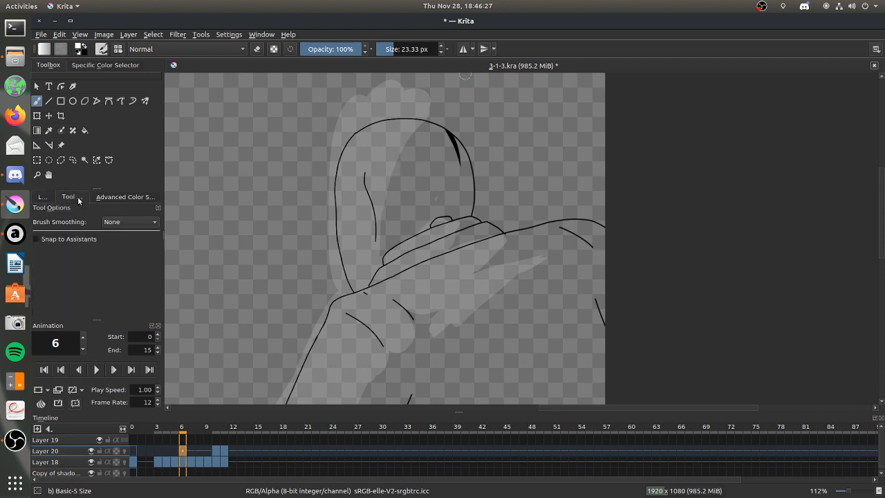
click(121, 222)
click(125, 246)
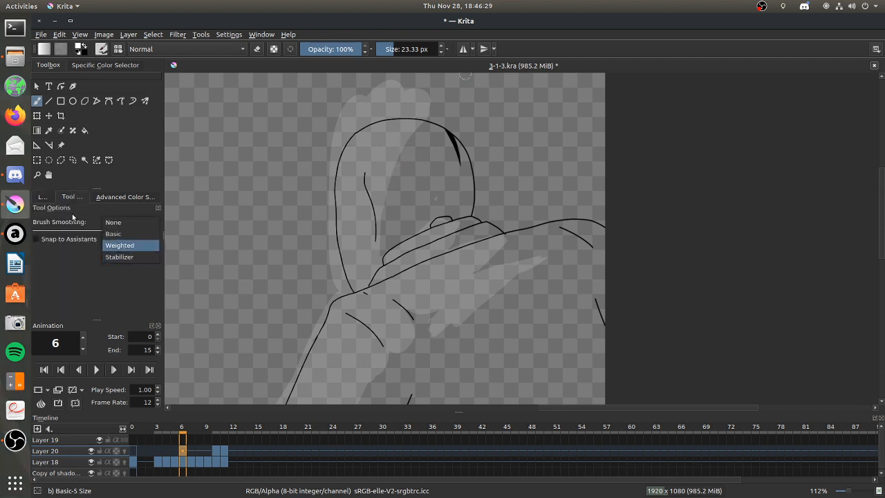
Trace the shading edge in white from the hood's top to its base, and across the collar bands.
click(37, 175)
drag(306, 100, 584, 324)
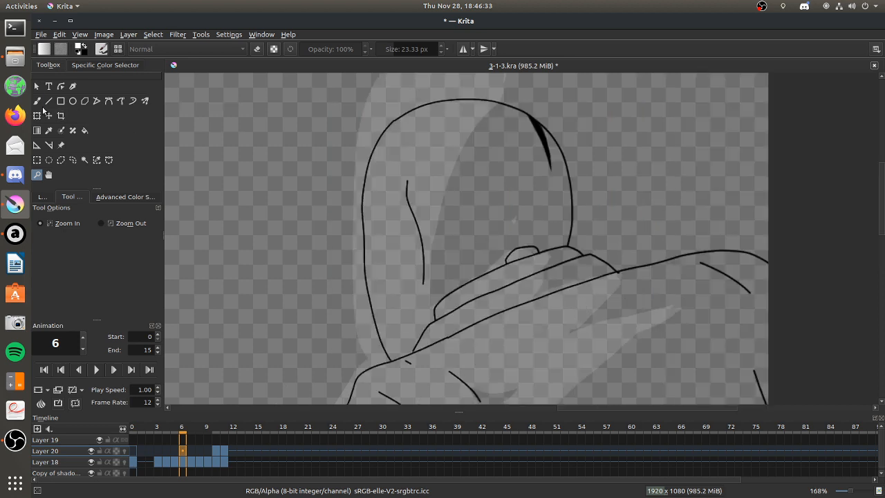
key(b)
mouse_move(428, 242)
mouse_down()
mouse_move(462, 142)
mouse_move(502, 102)
mouse_up()
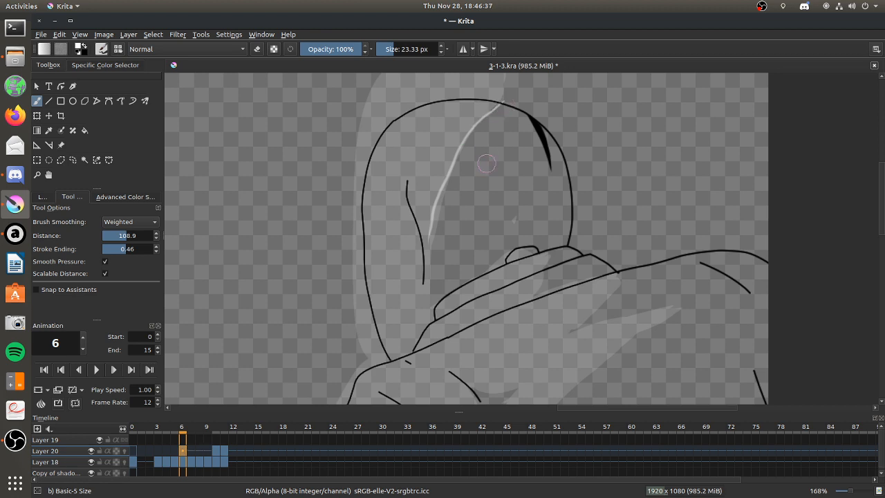
drag(429, 228, 415, 349)
drag(545, 251, 534, 298)
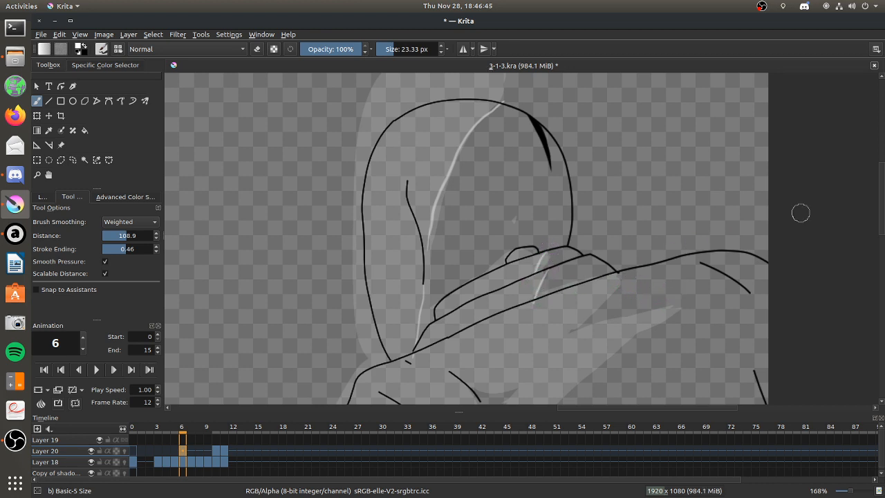
Trace the jagged shading edge on the back below the collar and the rounded edge at the shoulder in white.
drag(881, 200, 881, 216)
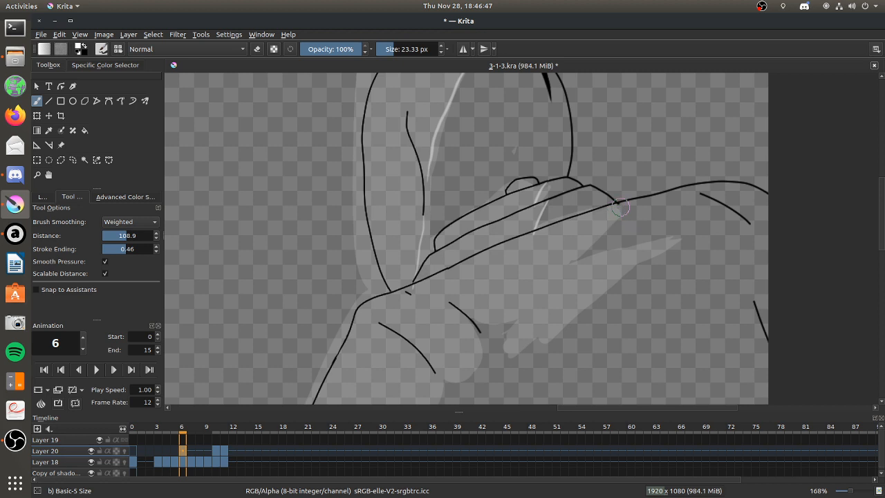
mouse_move(617, 206)
mouse_down()
mouse_move(573, 267)
mouse_move(687, 235)
mouse_move(558, 333)
mouse_move(561, 323)
mouse_move(541, 320)
mouse_move(539, 344)
mouse_move(556, 330)
mouse_move(535, 337)
mouse_move(518, 319)
mouse_up()
drag(505, 357, 541, 323)
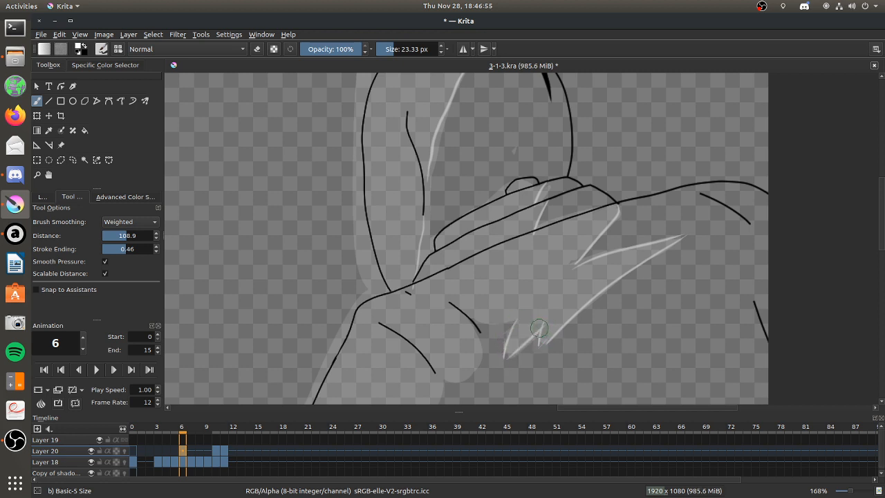
mouse_move(474, 319)
mouse_down()
mouse_move(519, 321)
mouse_move(467, 381)
mouse_move(475, 379)
mouse_up()
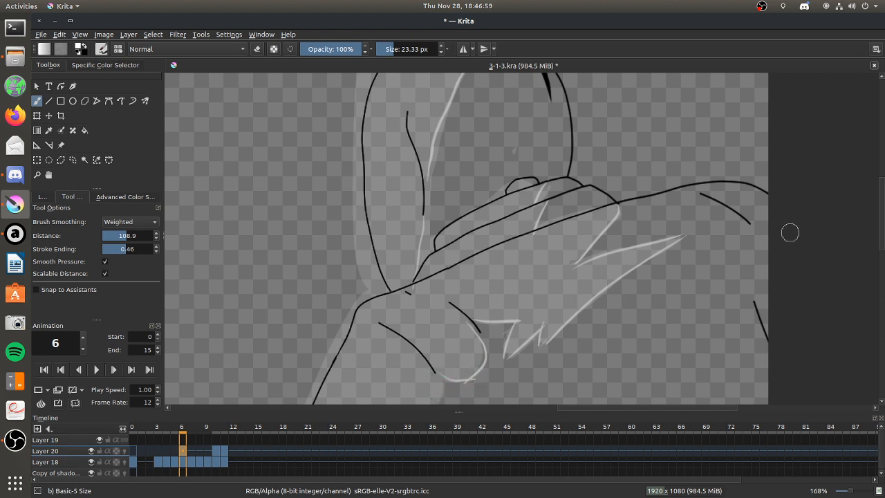
Trace the shading edge in white down the upper arm from the shoulder to the elbow.
scroll(874, 220, down, 5)
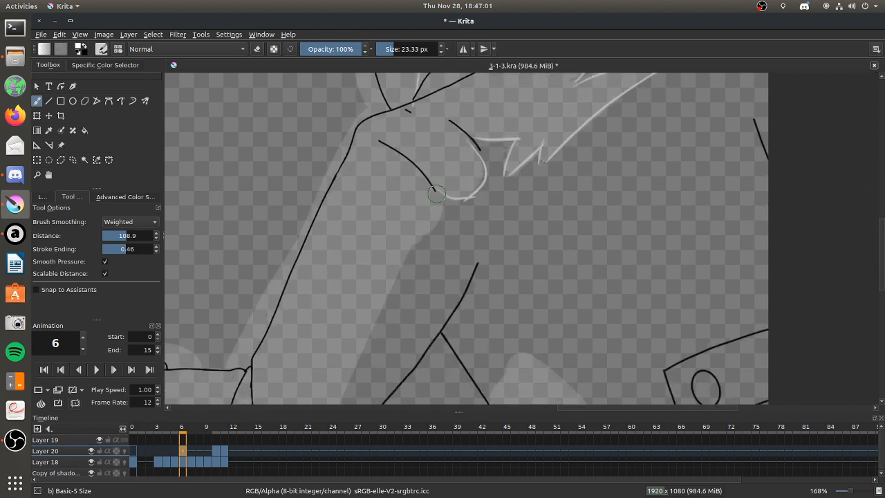
drag(435, 222, 423, 241)
drag(394, 294, 394, 296)
scroll(873, 232, down, 4)
drag(309, 325, 395, 154)
drag(598, 407, 553, 411)
drag(315, 290, 327, 318)
key(ctrl+z)
key(ctrl+z)
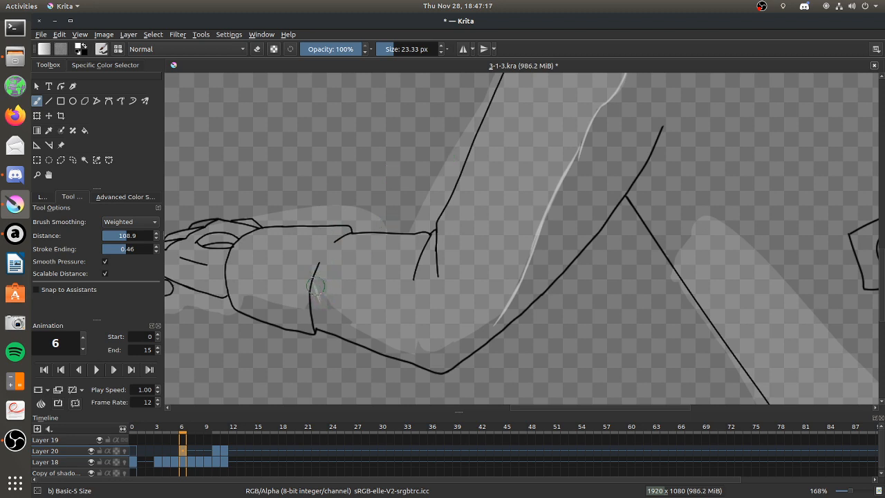
Trace the shading edge in white along the lower forearm, the jagged elbow, the sleeve cuff and the hand.
mouse_move(328, 312)
mouse_down()
mouse_move(362, 335)
mouse_move(411, 348)
mouse_up()
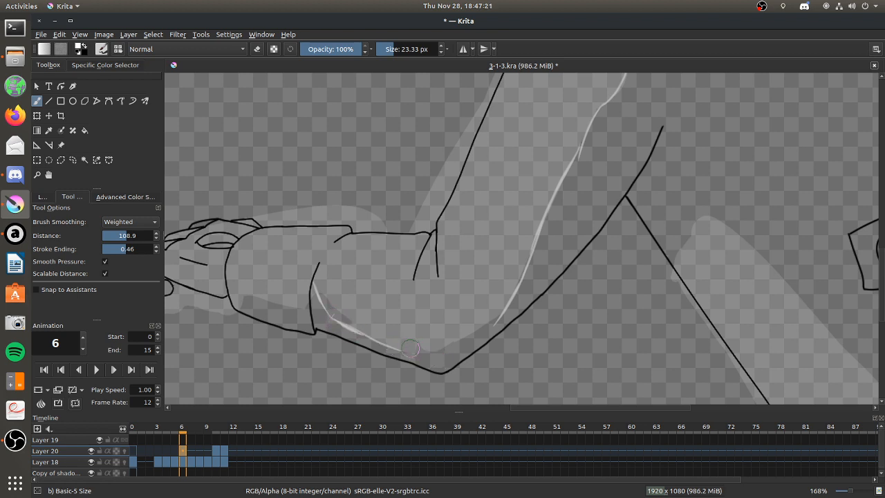
drag(429, 350, 486, 320)
drag(495, 321, 515, 296)
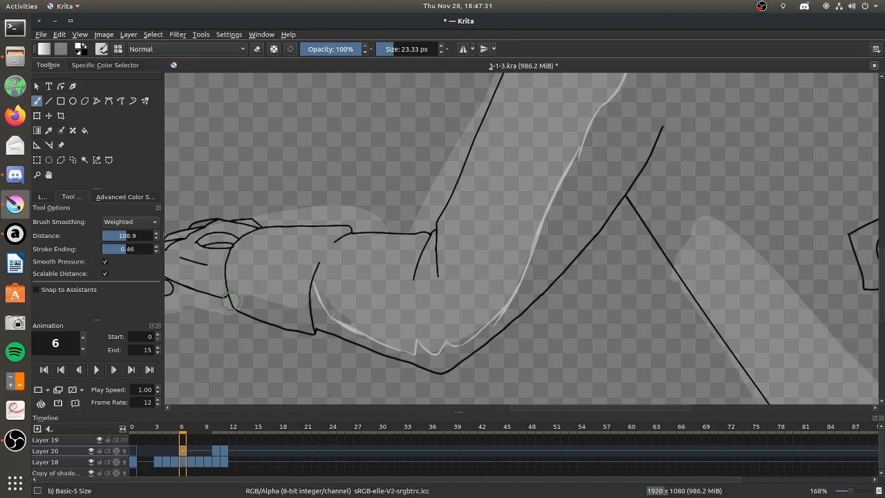
drag(234, 295, 293, 306)
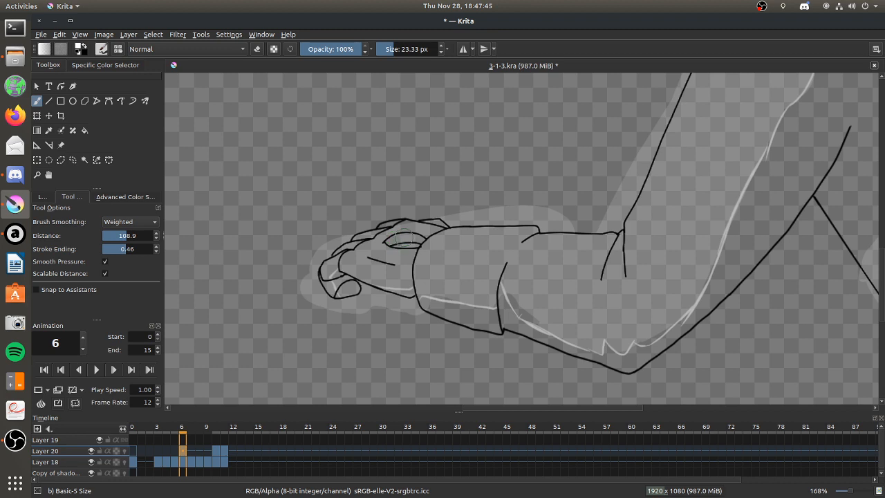
drag(408, 235, 408, 243)
Outline the shaded strip beside the diagonal line beneath the arm with white strokes along its upper end and outer edge.
scroll(851, 298, down, 7)
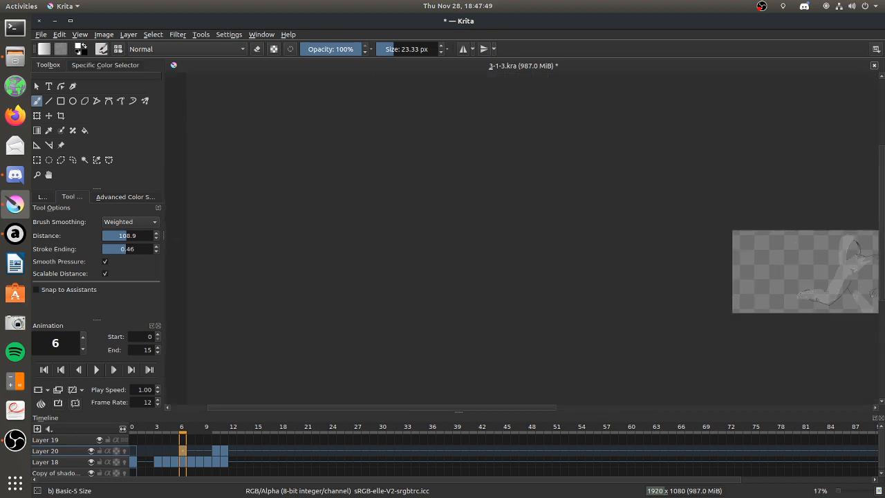
scroll(872, 293, up, 4)
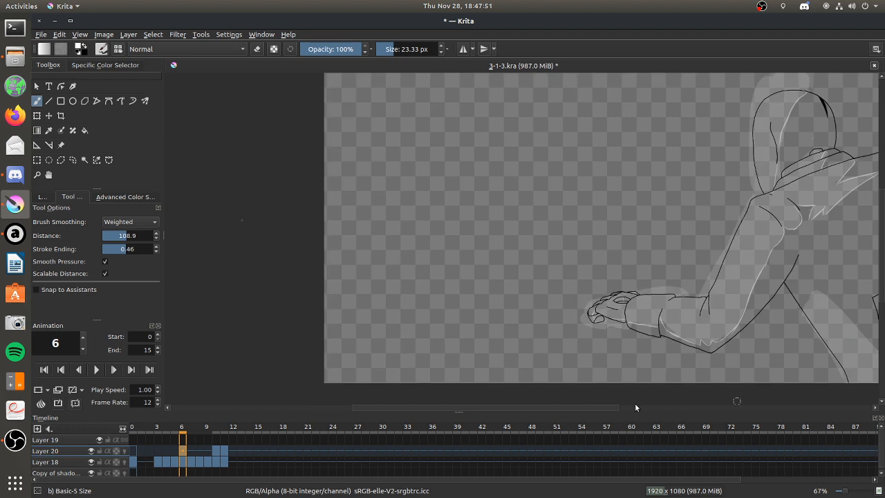
drag(613, 409, 693, 409)
scroll(674, 360, up, 2)
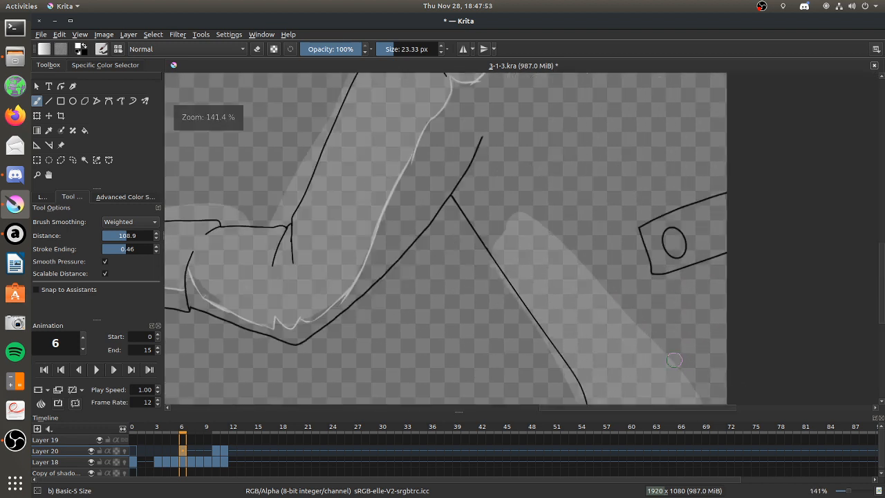
mouse_move(486, 258)
mouse_down()
mouse_move(519, 212)
mouse_move(610, 301)
mouse_up()
drag(586, 273, 701, 385)
drag(643, 333, 698, 395)
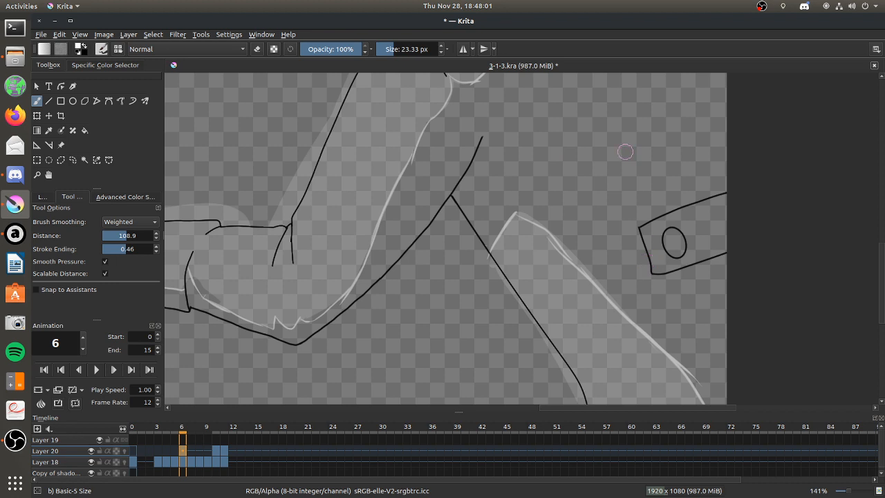
scroll(604, 186, down, 5)
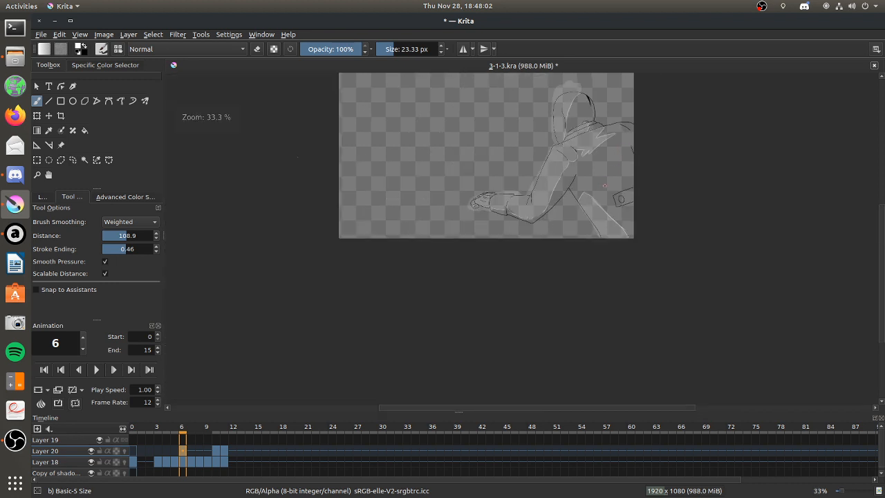
Switch to Audacious, skip to another track, and return to Krita.
key(alt+Tab)
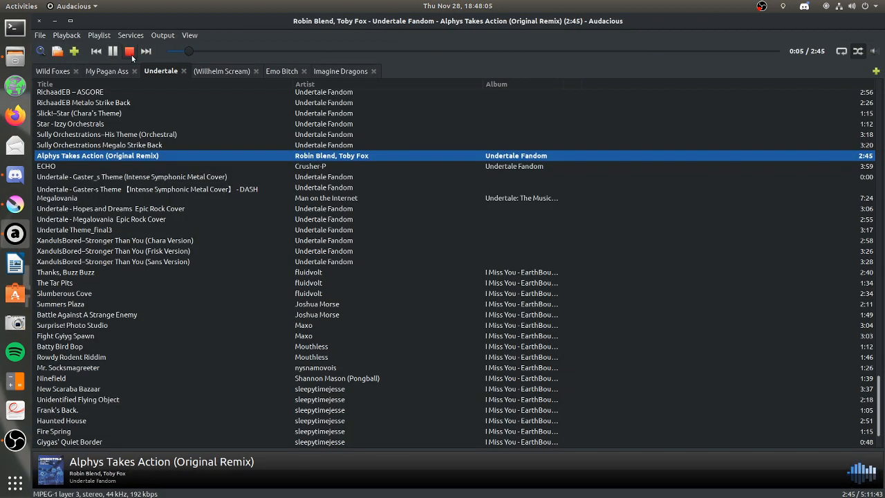
click(146, 51)
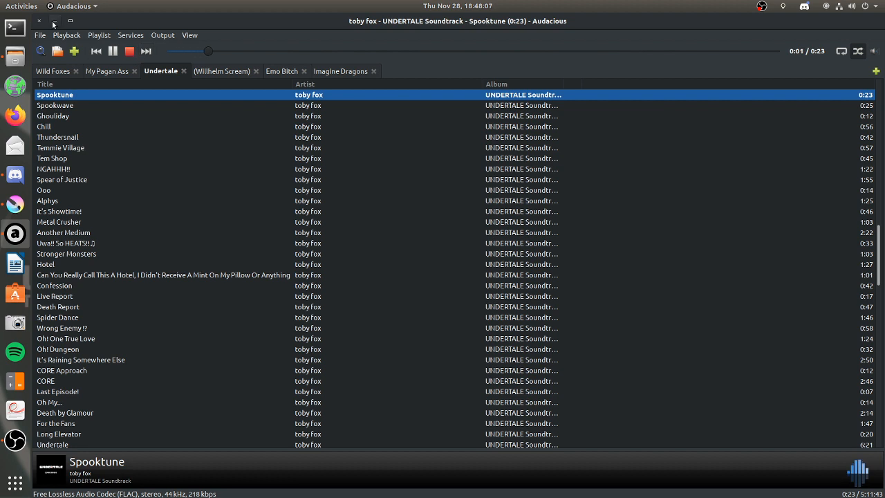
key(alt+Tab)
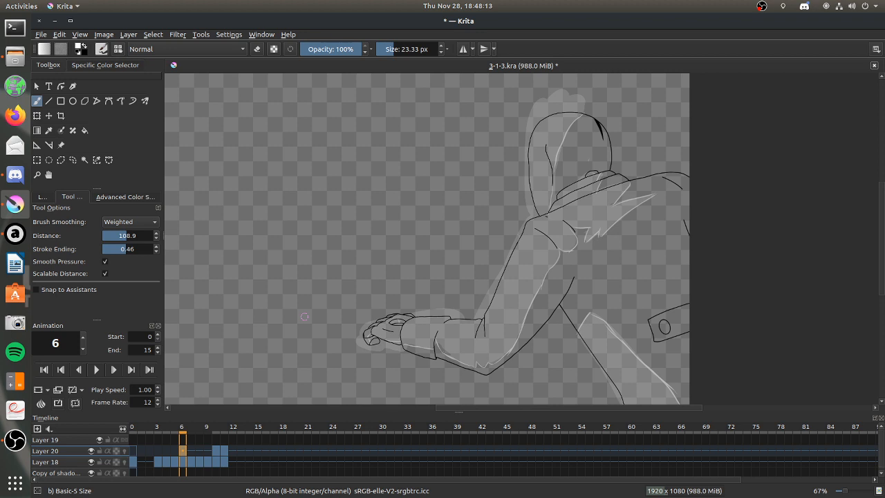
click(199, 453)
click(40, 403)
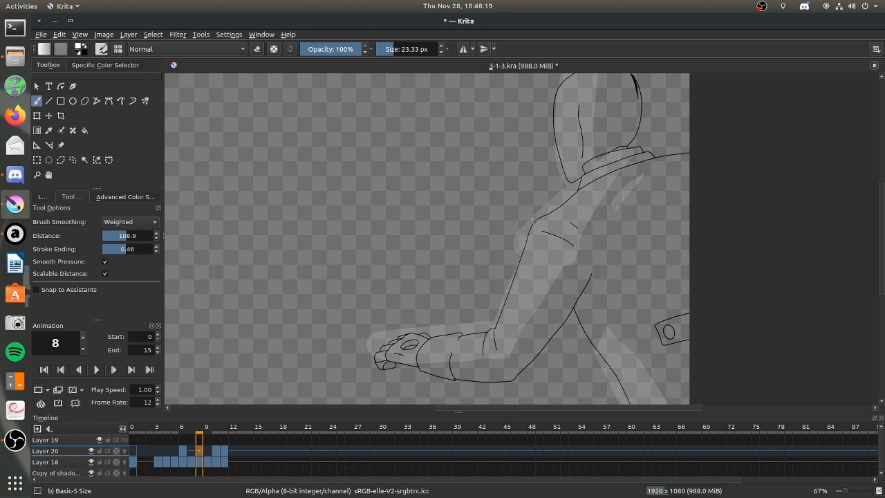
click(36, 174)
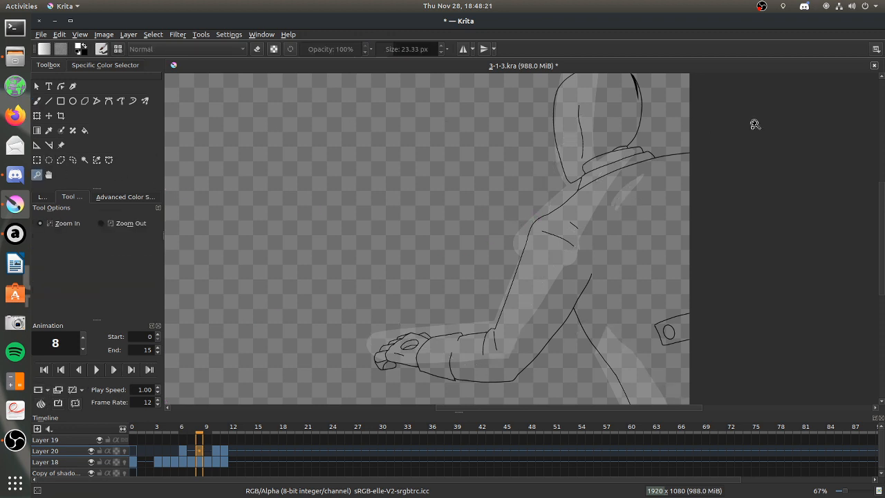
drag(713, 213, 511, 76)
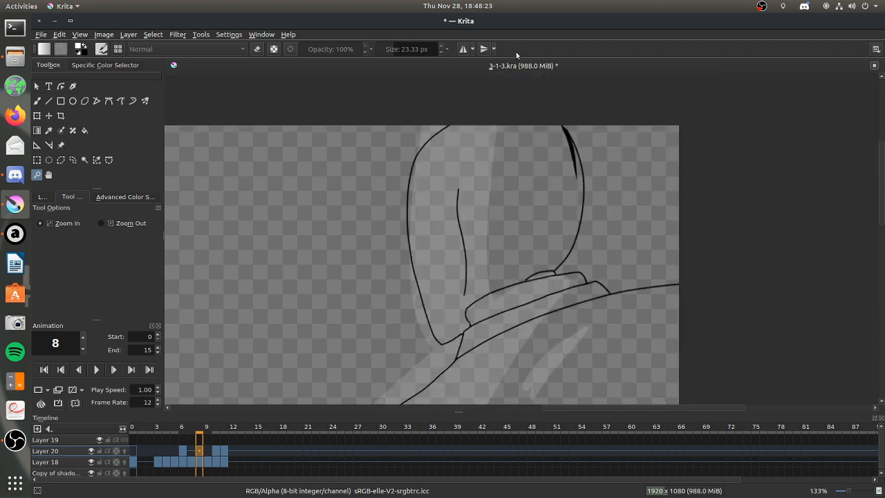
click(37, 102)
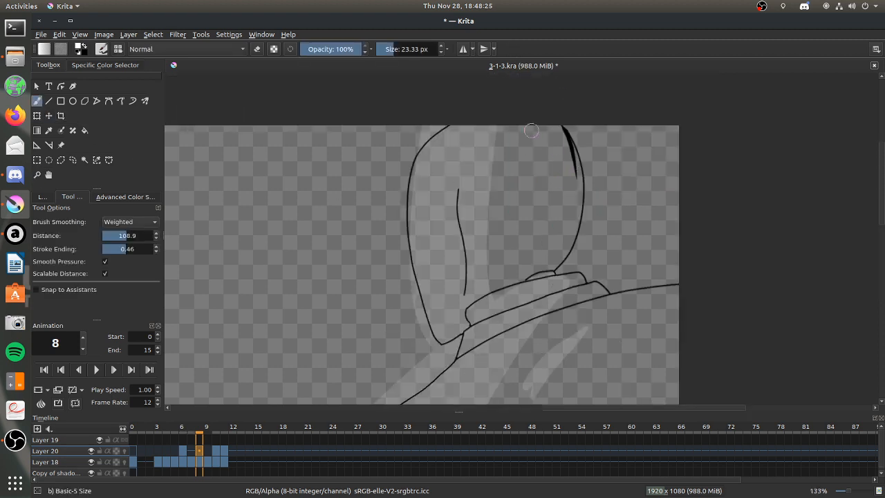
drag(503, 126, 465, 214)
key(ctrl+z)
Using frames 6 and 10 as reference, add a blank frame 8 on Layer 20 and trace the hood's shading edge in white.
click(183, 450)
click(218, 449)
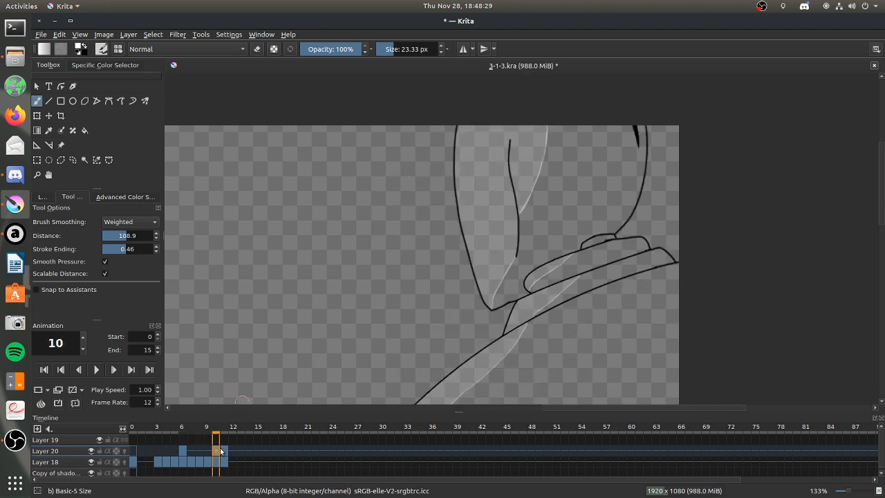
click(183, 450)
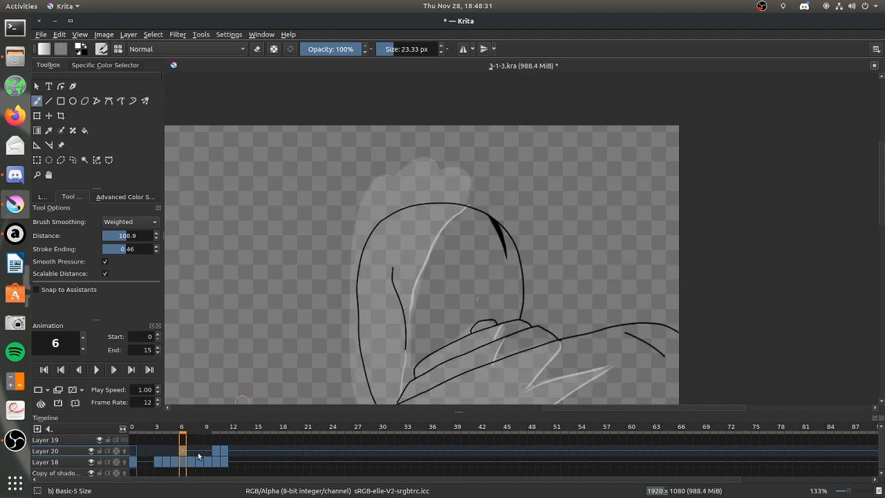
click(199, 450)
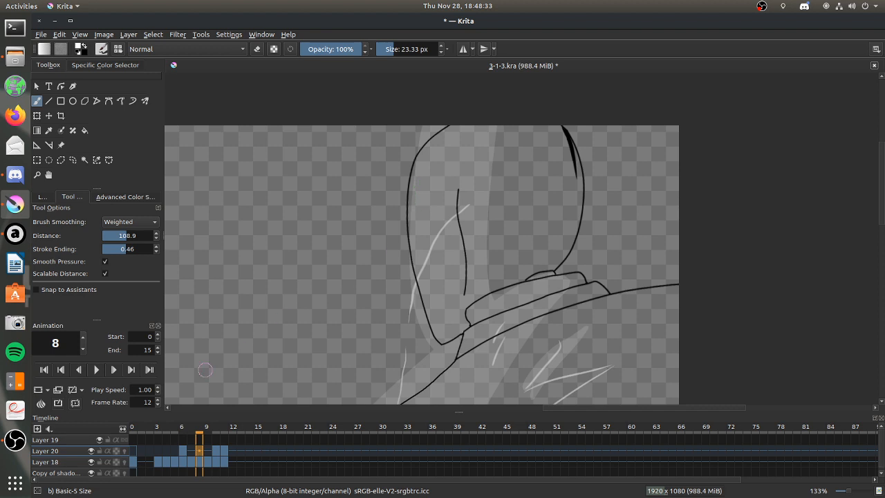
click(41, 402)
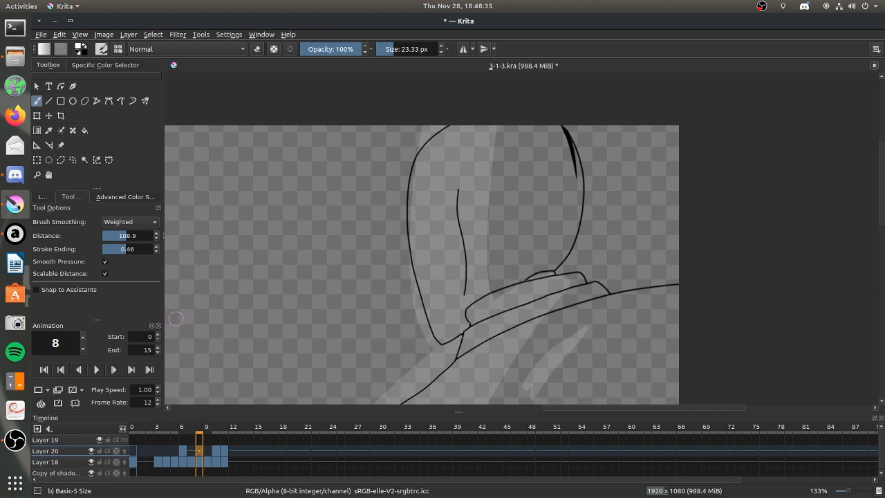
drag(500, 128, 471, 188)
mouse_move(469, 210)
mouse_down()
mouse_move(474, 284)
mouse_move(465, 301)
mouse_move(463, 287)
mouse_move(462, 304)
mouse_up()
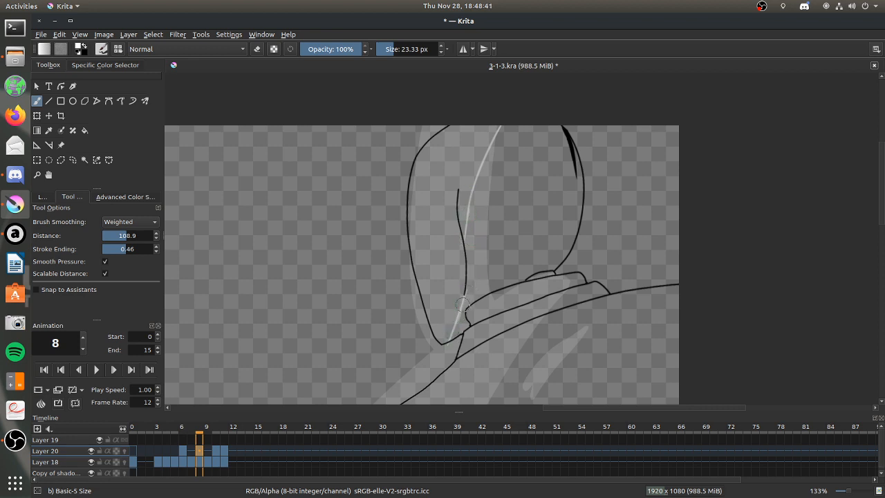
Trace the shading edge in white from the collar down across the shoulder to the rounded fold at the upper arm.
drag(556, 297, 563, 285)
key(ctrl+z)
scroll(873, 207, down, 4)
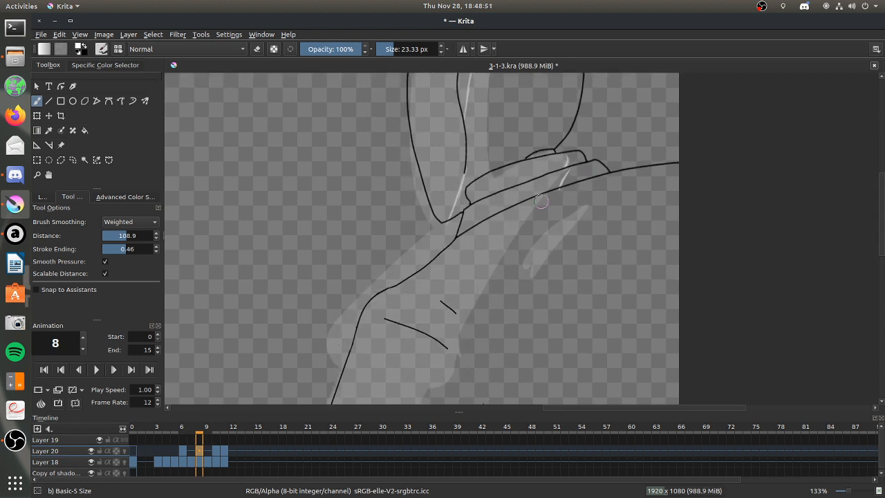
drag(538, 208, 464, 336)
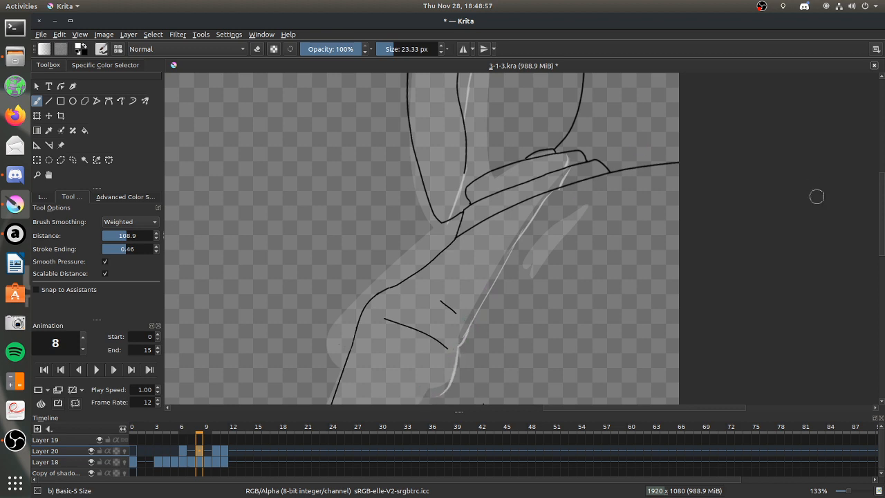
scroll(880, 249, down, 3)
drag(427, 322, 450, 309)
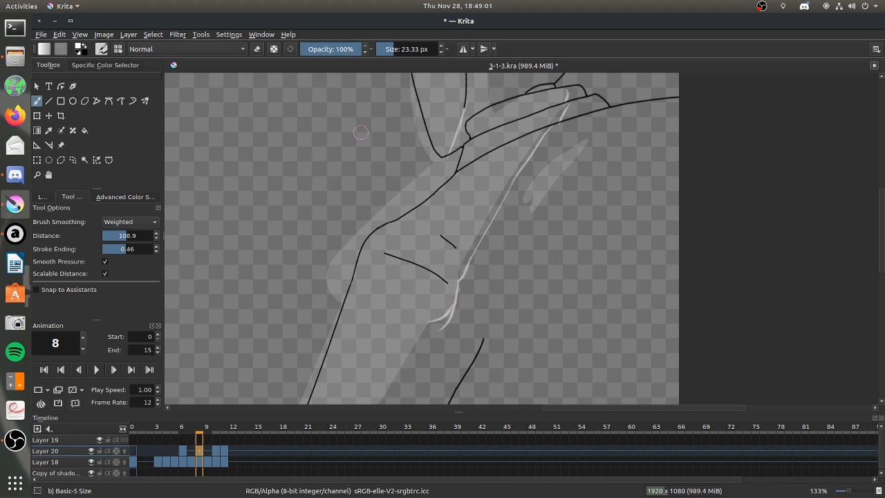
Erase the stray stroke below the upper-arm fold and outline the narrow shaded patch beside the shoulder in white.
click(257, 49)
click(257, 49)
mouse_move(580, 132)
mouse_down()
mouse_move(534, 179)
mouse_move(548, 204)
mouse_up()
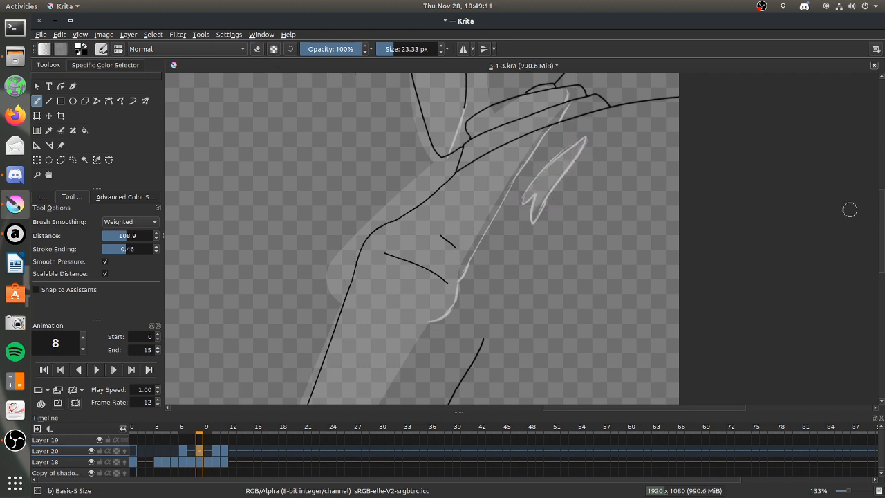
scroll(878, 215, down, 5)
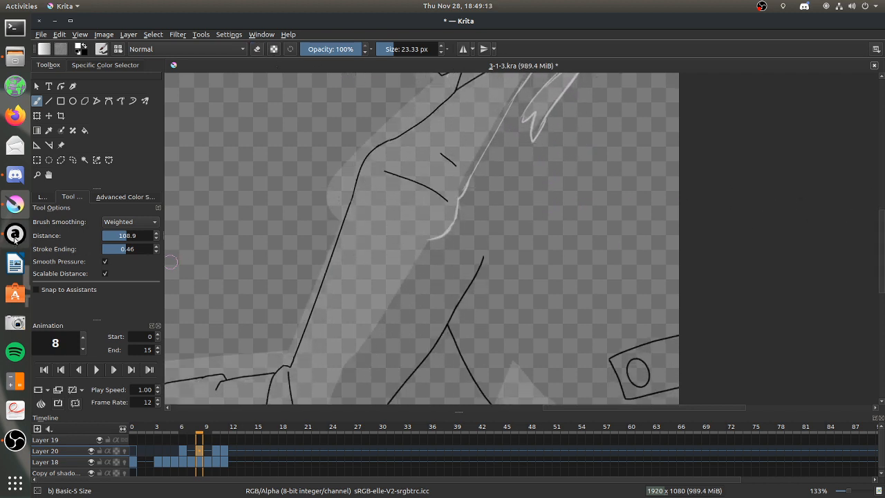
Switch to Audacious, change the playing track, and return to Krita.
click(19, 239)
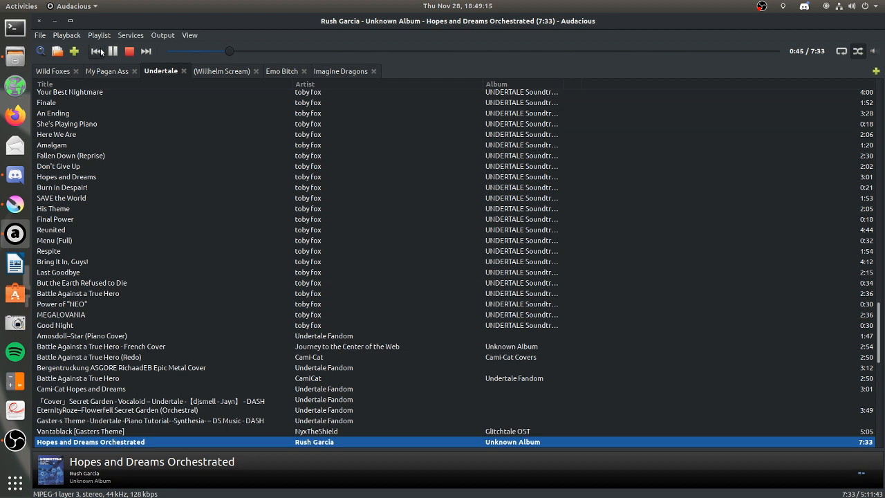
click(146, 51)
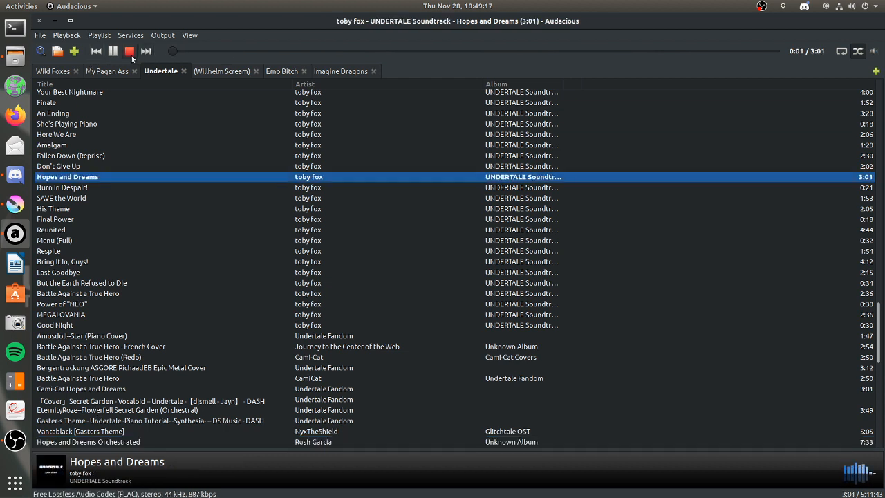
click(54, 21)
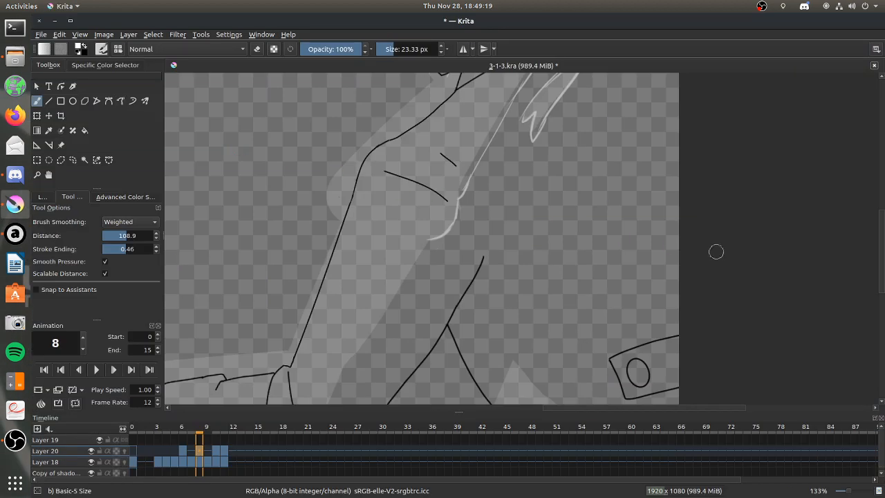
Outline the pointed tip and outer edge of the shaded strip beside the diagonal line beneath the arm in white.
drag(881, 253, 878, 296)
mouse_move(488, 240)
mouse_down()
mouse_move(518, 196)
mouse_move(630, 306)
mouse_up()
drag(583, 265, 653, 387)
Trace the shading edge in white down the arm to the jagged elbow and along the forearm, sleeve cuff and hand.
drag(881, 286, 881, 263)
drag(639, 408, 567, 409)
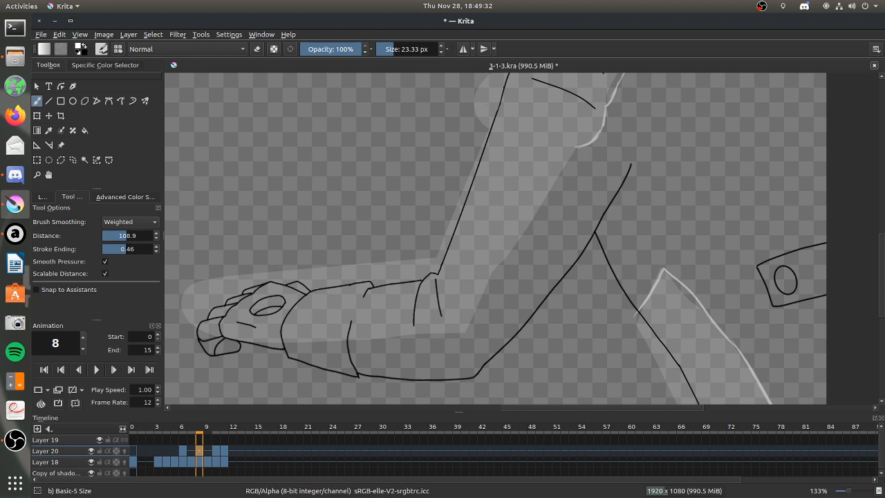
drag(578, 146, 421, 338)
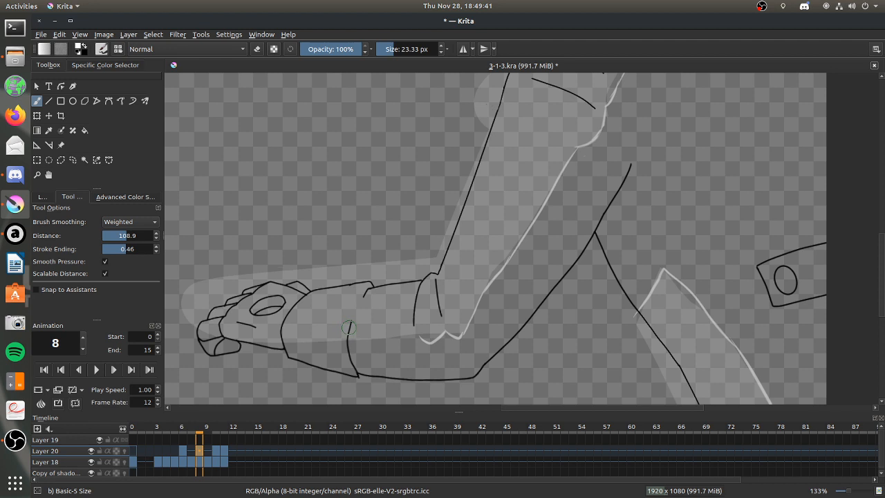
drag(358, 353, 390, 342)
drag(307, 344, 358, 345)
key(ctrl+z)
drag(286, 346, 333, 351)
key(ctrl+z)
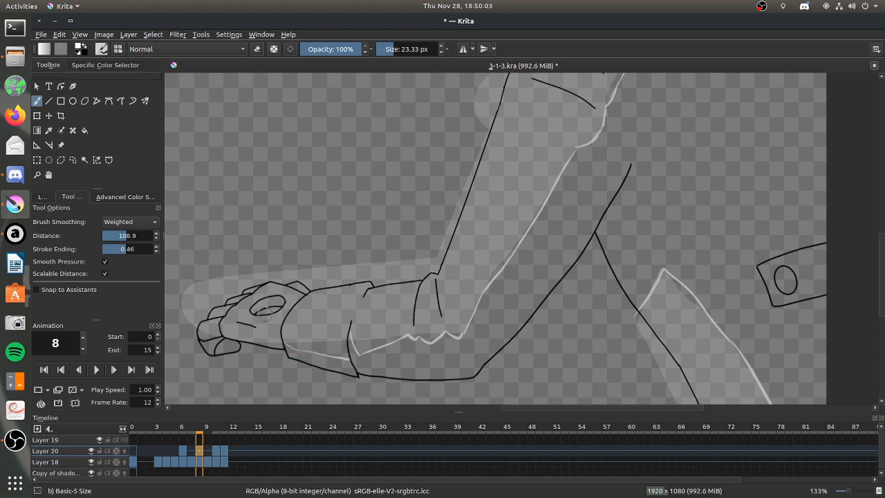
mouse_move(219, 330)
mouse_down()
mouse_move(202, 337)
mouse_move(213, 355)
mouse_up()
Create a new 1600 x 1200 document.
click(42, 35)
click(52, 44)
click(579, 377)
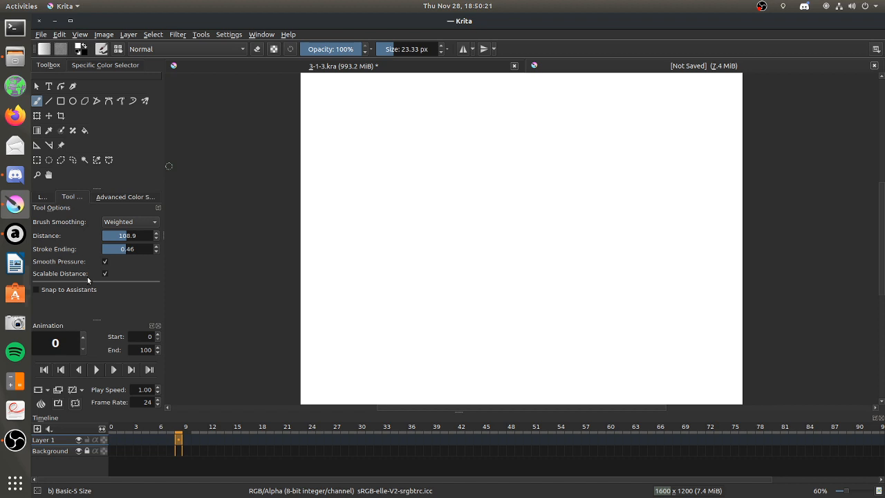
Fill the unlocked Background layer with black at 51% opacity, relock it, and return to a white brush on Layer 1.
click(43, 197)
click(136, 260)
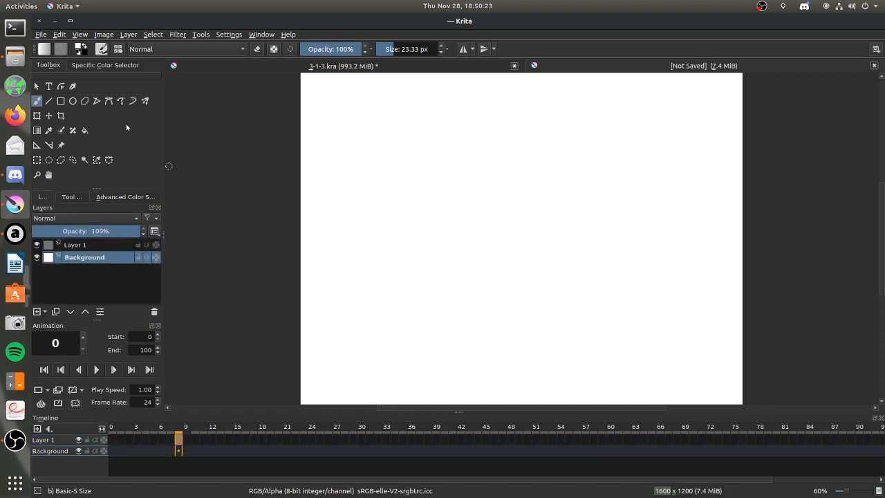
click(85, 130)
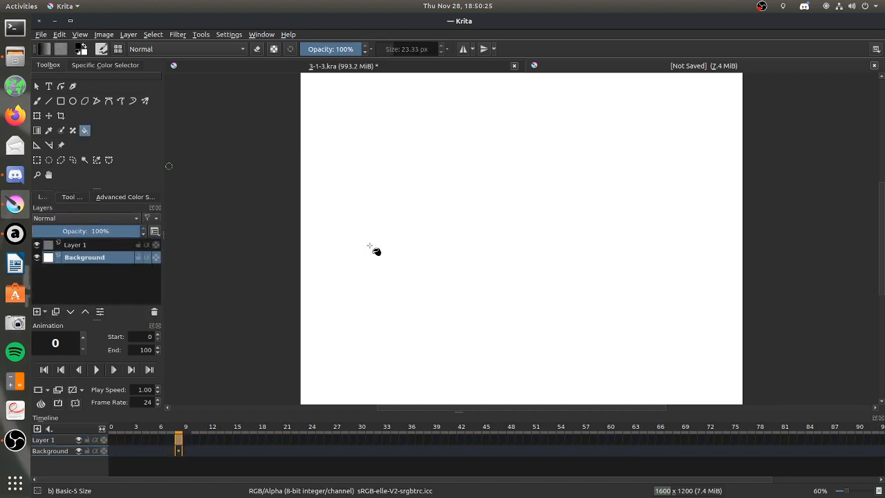
click(331, 46)
click(519, 233)
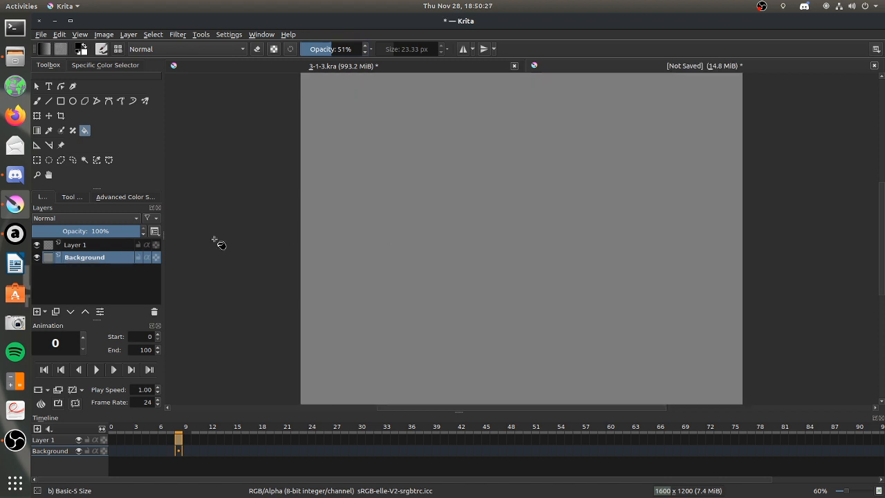
click(139, 258)
click(95, 246)
click(36, 100)
click(87, 47)
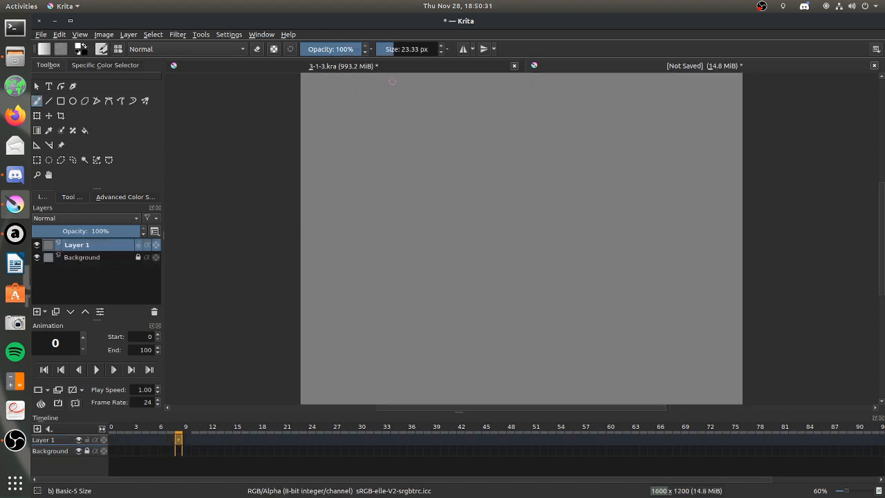
click(399, 50)
mouse_move(529, 129)
mouse_down()
mouse_move(515, 121)
mouse_move(496, 156)
mouse_up()
mouse_move(603, 129)
mouse_down()
mouse_move(607, 122)
mouse_move(632, 139)
mouse_up()
drag(633, 141, 628, 167)
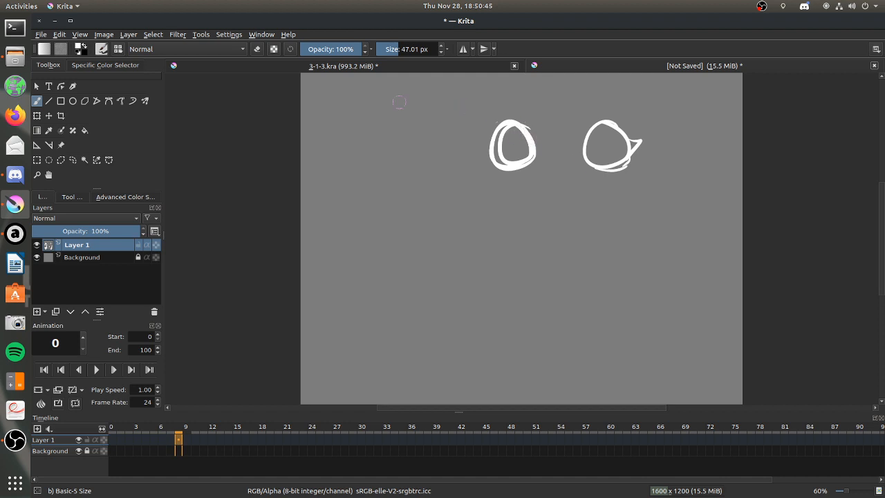
click(407, 48)
mouse_move(512, 142)
mouse_down()
mouse_move(522, 110)
mouse_move(556, 90)
mouse_up()
key(ctrl+z)
click(257, 48)
mouse_move(532, 156)
mouse_down()
mouse_move(513, 112)
mouse_move(479, 172)
mouse_move(571, 141)
mouse_move(609, 168)
mouse_up()
Sketch a side-view skull's round cranium, lower jaw curve and forehead line in white with a 25.22 px brush.
click(394, 48)
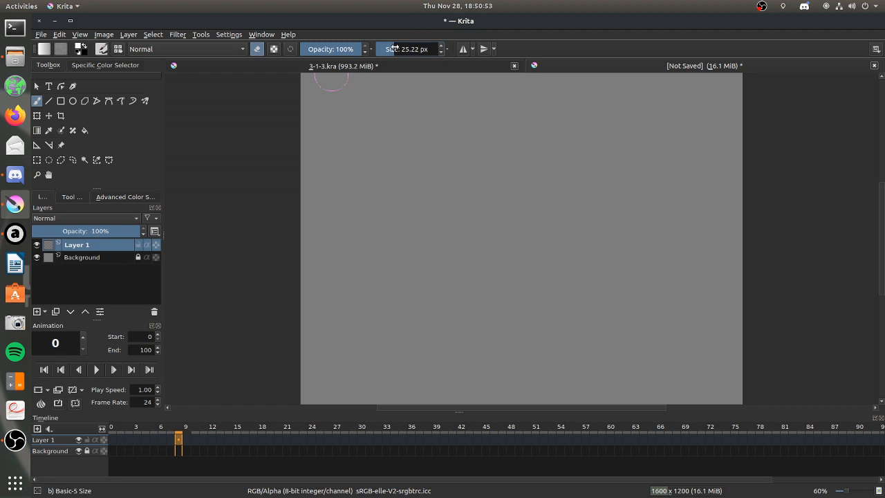
click(257, 48)
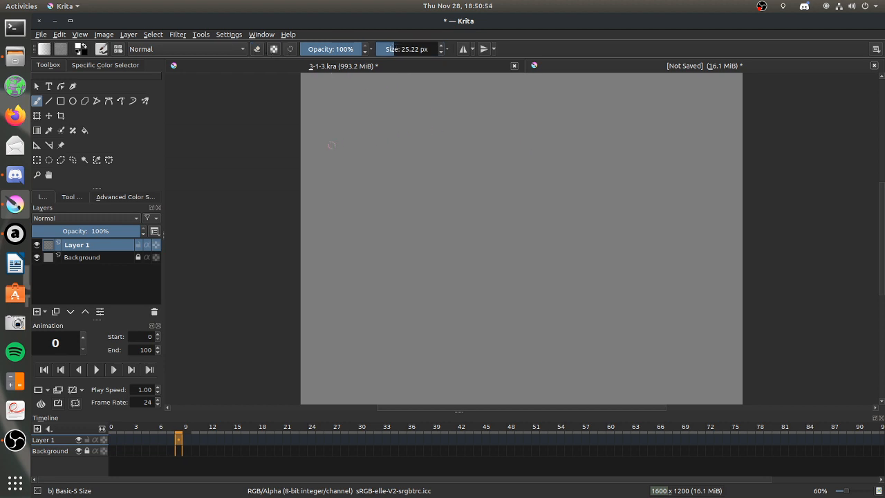
mouse_move(422, 123)
mouse_down()
mouse_move(397, 223)
mouse_move(429, 120)
mouse_move(449, 220)
mouse_move(398, 237)
mouse_move(472, 267)
mouse_up()
drag(479, 147, 467, 280)
key(ctrl+z)
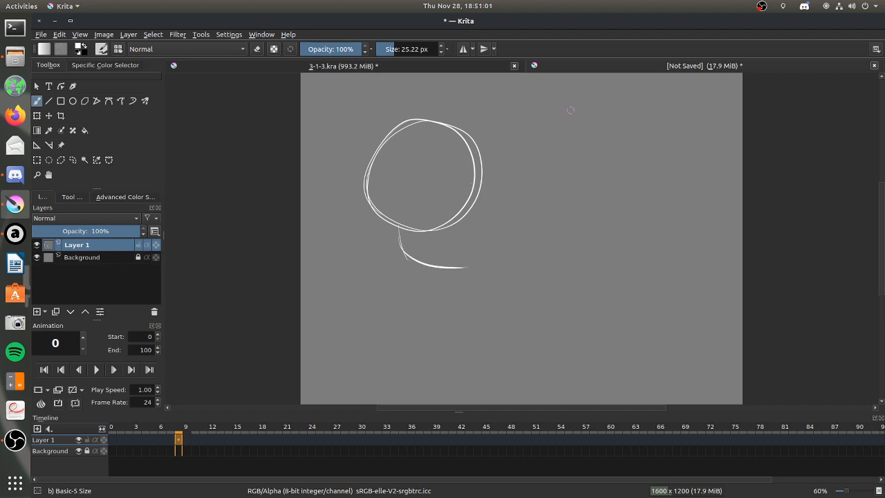
drag(480, 146, 471, 231)
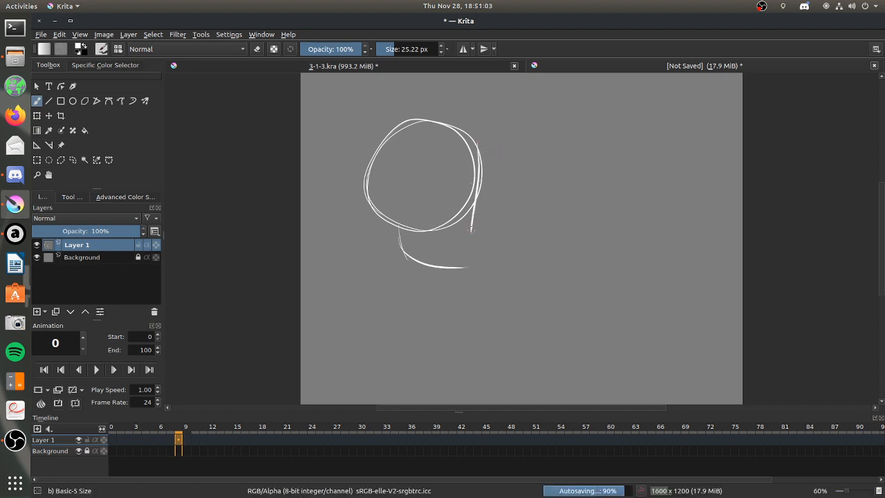
mouse_move(474, 194)
mouse_down()
mouse_move(491, 214)
mouse_move(459, 261)
mouse_up()
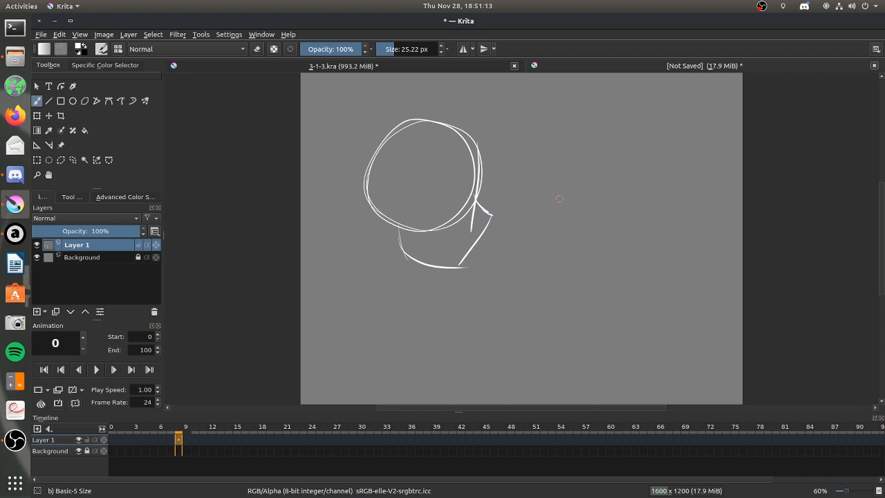
key(ctrl+z)
key(ctrl+z)
key(ctrl+z)
Sketch the skull's face profile down to the chin, along with the temple curve, cheekbone, inner jaw and ear circle.
drag(481, 168, 476, 232)
drag(479, 180, 463, 275)
drag(481, 204, 475, 241)
drag(411, 212, 430, 216)
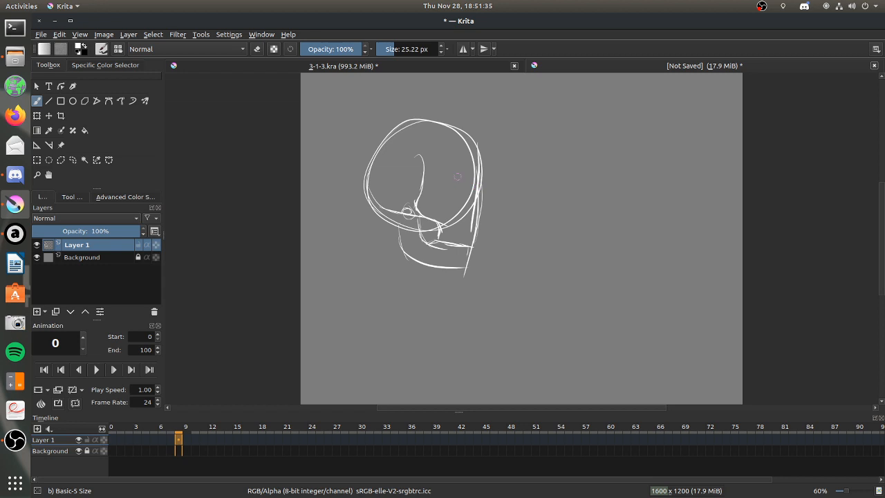
Add the eye socket, nose and teeth lines to the side-view skull, and rework the temple curve and the base of the cranium.
mouse_move(446, 187)
mouse_down()
mouse_move(456, 206)
mouse_move(451, 183)
mouse_move(468, 185)
mouse_move(463, 194)
mouse_move(479, 188)
mouse_move(477, 217)
mouse_up()
mouse_move(479, 221)
mouse_down()
mouse_move(451, 235)
mouse_move(436, 250)
mouse_move(427, 241)
mouse_move(467, 250)
mouse_up()
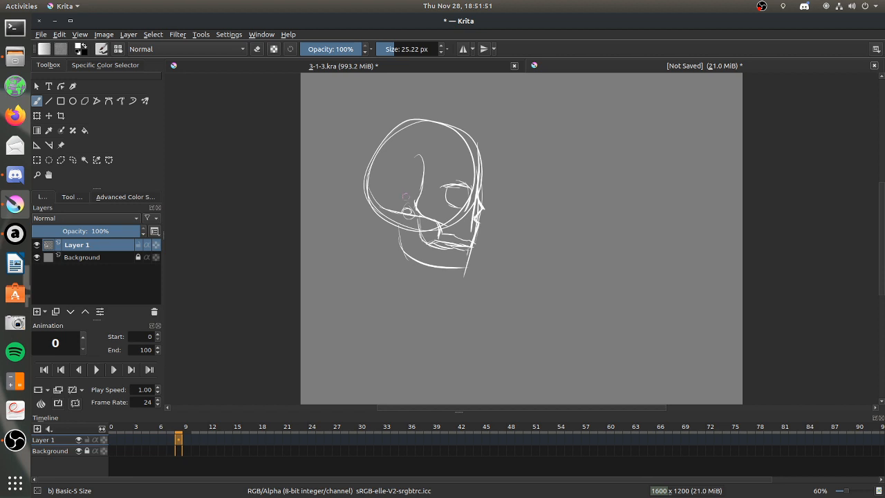
mouse_move(399, 213)
mouse_down()
mouse_move(398, 238)
mouse_move(414, 210)
mouse_up()
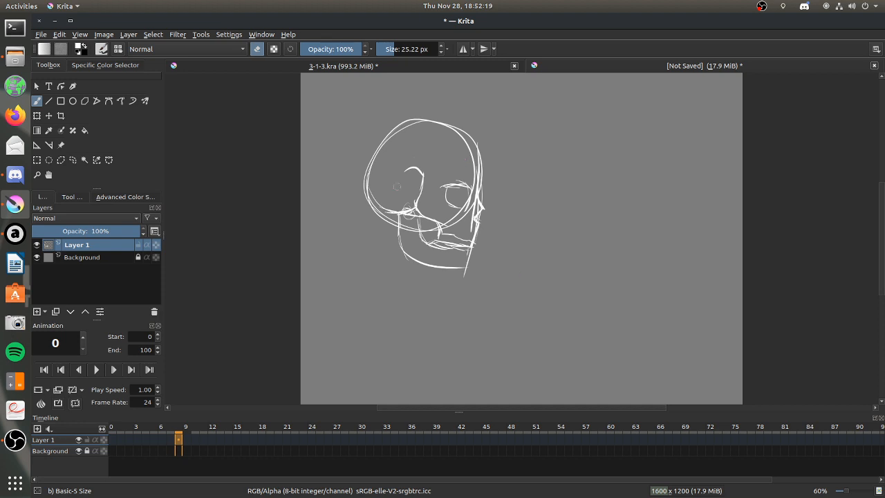
Sketch a smaller front-view head beside the skull with a round cranium, cheek and jaw curves, and crossed centre guidelines.
click(257, 51)
mouse_move(632, 148)
mouse_down()
mouse_move(639, 173)
mouse_move(615, 213)
mouse_up()
drag(562, 197, 578, 226)
mouse_move(557, 196)
mouse_down()
mouse_move(573, 226)
mouse_move(624, 234)
mouse_up()
mouse_move(632, 195)
mouse_down()
mouse_move(629, 229)
mouse_move(591, 235)
mouse_move(633, 235)
mouse_up()
drag(606, 228, 622, 234)
drag(601, 141, 604, 245)
drag(560, 190, 641, 188)
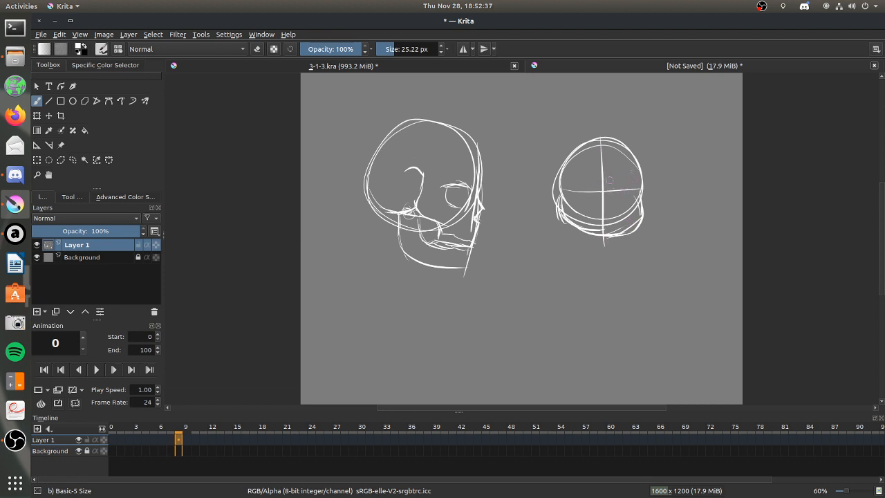
Draw the eyes on both sides of the front-view head's vertical guideline.
drag(565, 179, 633, 170)
key(e)
drag(608, 181, 631, 171)
click(75, 199)
click(130, 222)
click(127, 209)
click(43, 199)
key(e)
key(e)
drag(570, 177, 577, 177)
Add the brows, eye details, nose, and curved cheek and mouth lines to the front-view head.
click(257, 49)
mouse_move(573, 176)
mouse_down()
mouse_move(592, 169)
mouse_move(634, 179)
mouse_up()
mouse_move(602, 196)
mouse_down()
mouse_move(597, 204)
mouse_move(612, 199)
mouse_up()
drag(576, 206, 633, 219)
mouse_move(577, 183)
mouse_down()
mouse_move(622, 187)
mouse_move(611, 162)
mouse_move(626, 193)
mouse_up()
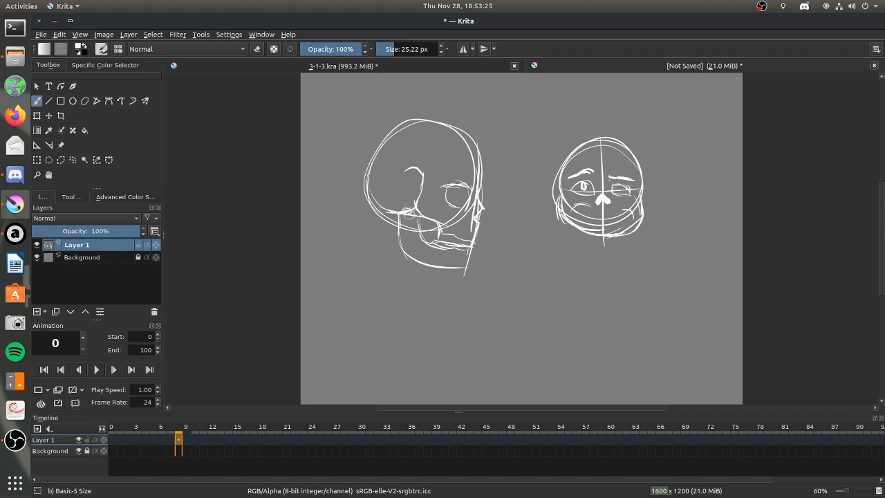
drag(589, 208, 623, 206)
mouse_move(569, 217)
mouse_down()
mouse_move(633, 217)
mouse_move(587, 218)
mouse_up()
Erase both head sketches from the canvas with a 251.93 px eraser.
click(257, 49)
click(414, 49)
mouse_move(432, 116)
mouse_down()
mouse_move(379, 194)
mouse_move(533, 158)
mouse_move(586, 228)
mouse_move(617, 228)
mouse_up()
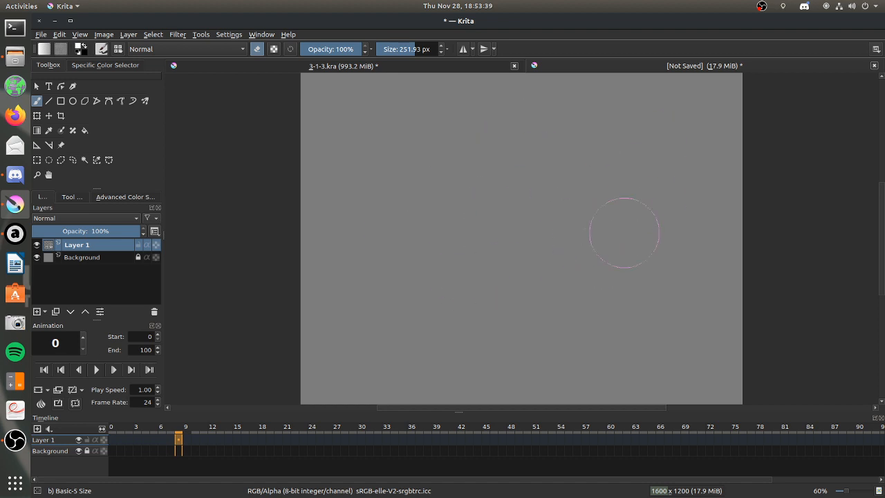
Sketch the shoulder joint circle, the collarbone and the sternum lines in white with a 66.94 px brush.
drag(415, 49, 401, 50)
click(257, 49)
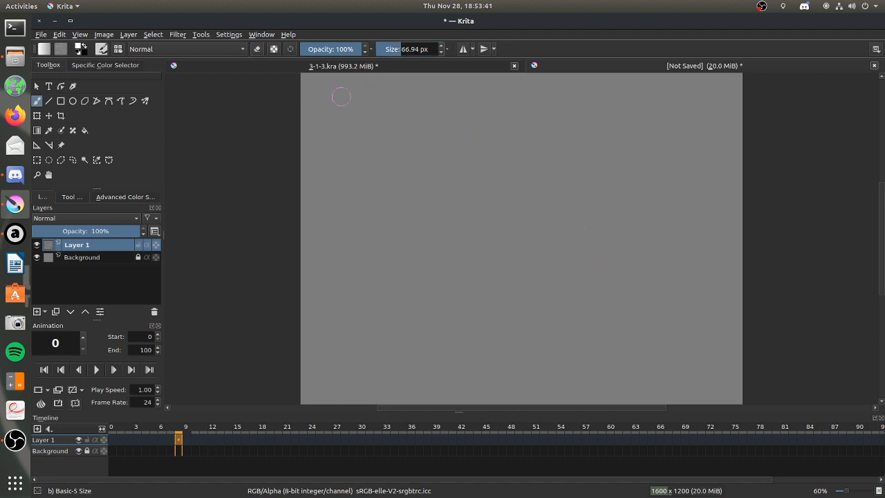
drag(452, 158, 450, 154)
drag(360, 165, 438, 156)
drag(361, 167, 439, 153)
drag(363, 169, 347, 255)
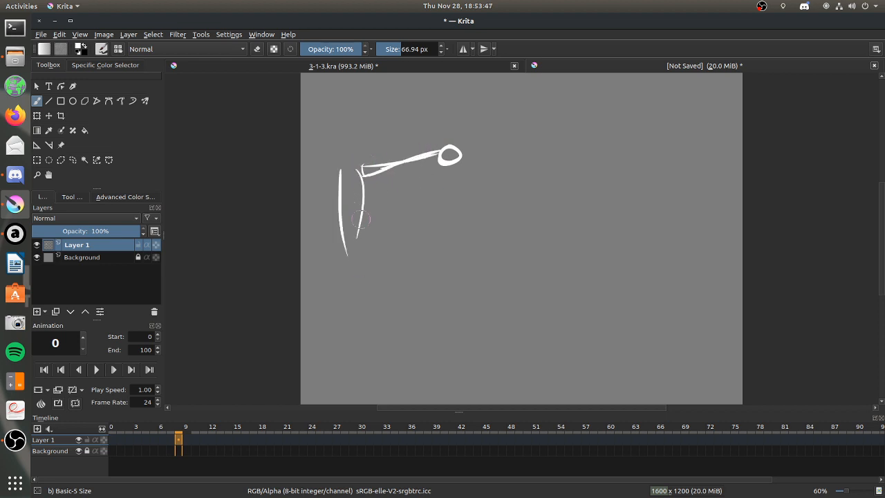
Draw the ribcage's outer curve down from the shoulder joint and fill it with curved ribs.
mouse_move(360, 197)
mouse_down()
mouse_move(441, 194)
mouse_move(427, 258)
mouse_up()
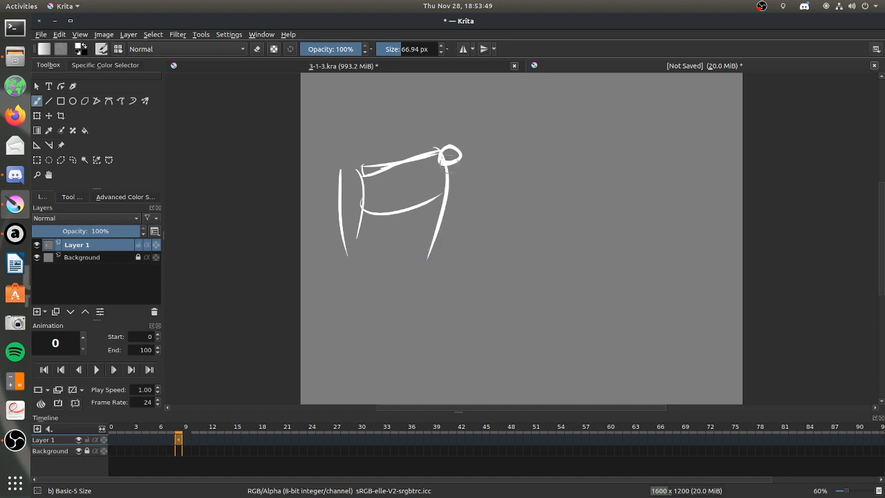
drag(450, 170, 414, 308)
drag(362, 228, 442, 232)
mouse_move(352, 246)
mouse_down()
mouse_move(431, 275)
mouse_move(419, 296)
mouse_up()
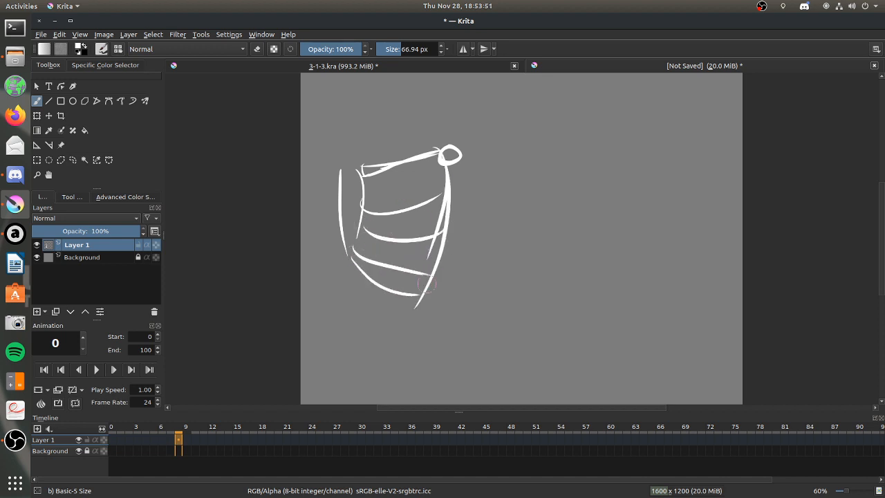
Add an upper rib, a V-shaped shoulder blade and a short neck line, and thicken the collarbone.
drag(367, 192, 441, 180)
drag(359, 164, 449, 143)
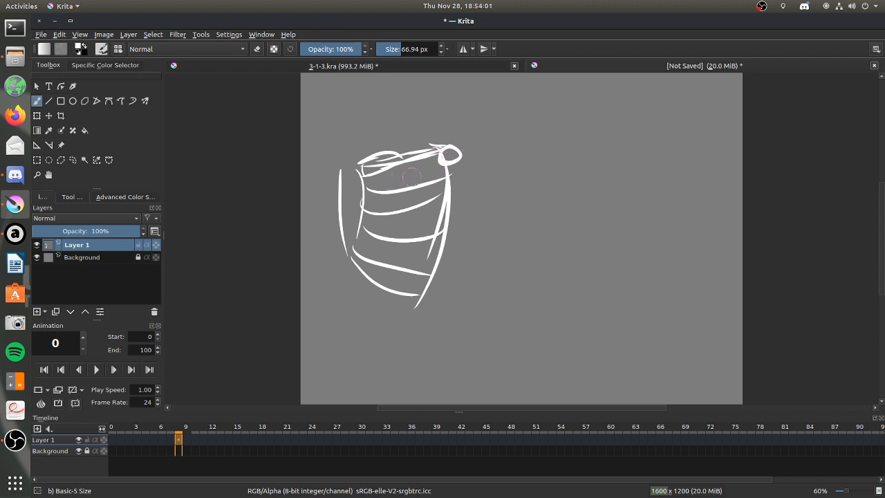
drag(395, 209, 415, 221)
mouse_move(373, 200)
mouse_down()
mouse_move(421, 226)
mouse_move(440, 195)
mouse_move(442, 168)
mouse_up()
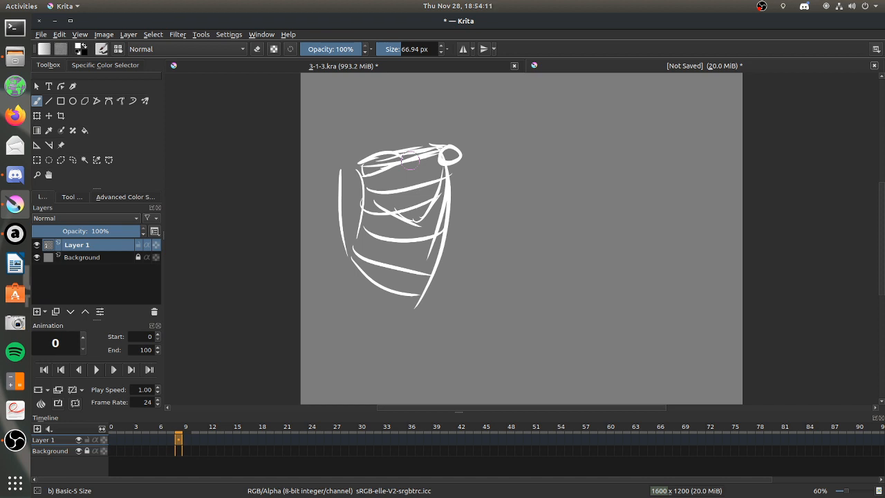
drag(370, 146, 371, 120)
Try a second torso study with shoulder and arm beside the ribcage, then scribble across it.
drag(519, 150, 522, 277)
drag(541, 160, 523, 277)
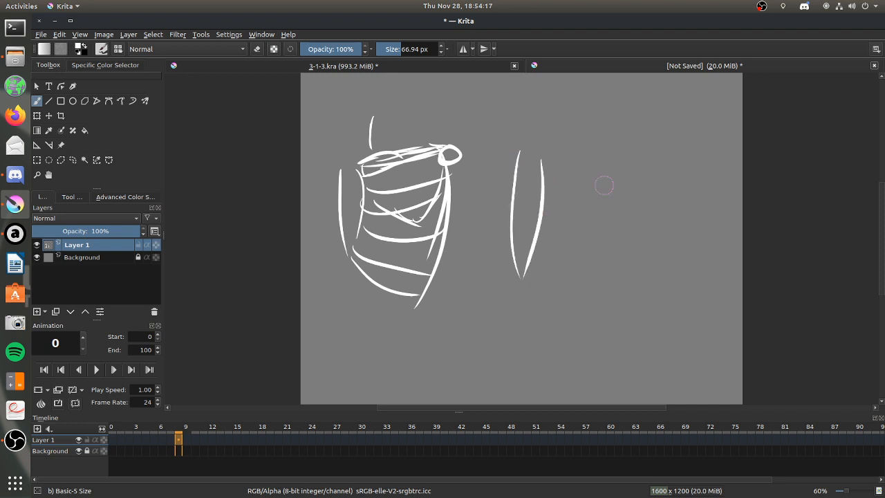
drag(564, 159, 592, 239)
drag(542, 209, 577, 243)
drag(562, 152, 566, 168)
mouse_move(540, 142)
mouse_down()
mouse_move(560, 161)
mouse_move(547, 154)
mouse_move(545, 170)
mouse_move(556, 158)
mouse_up()
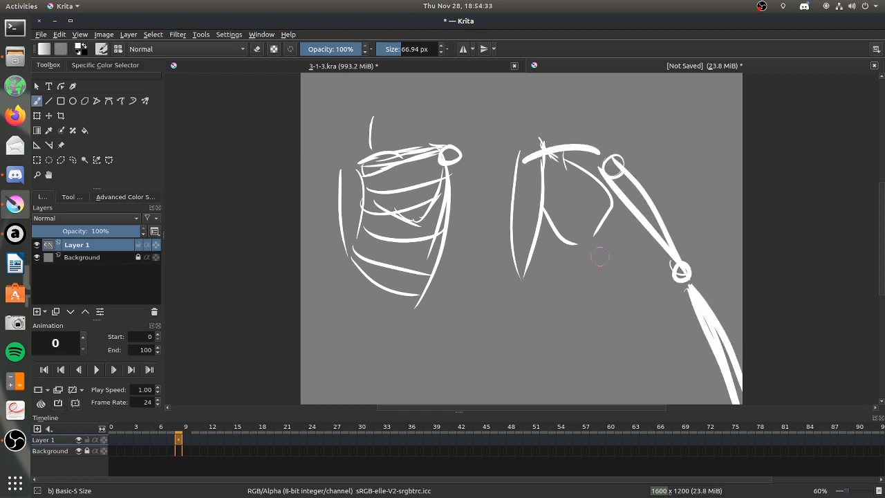
drag(528, 161, 732, 370)
drag(482, 377, 691, 148)
mouse_move(508, 190)
mouse_down()
mouse_move(525, 183)
mouse_move(646, 351)
mouse_up()
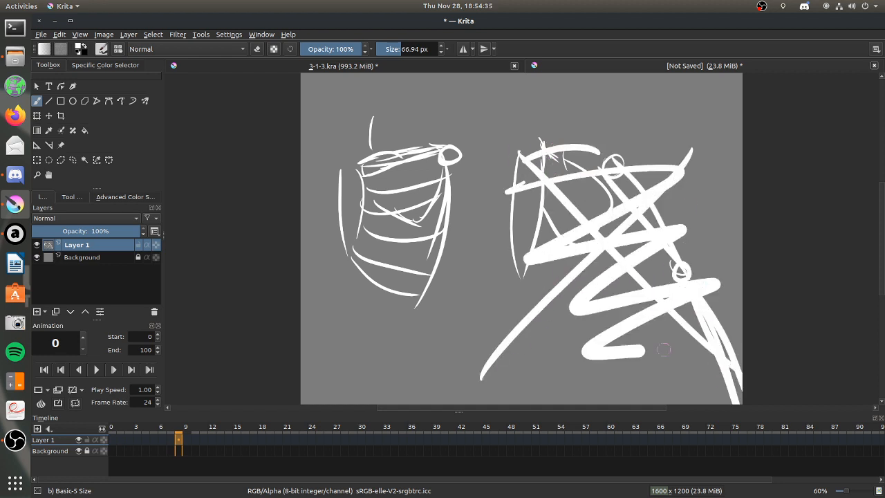
Undo the scribbles and the arm strokes, and erase the rest of the second torso study.
key(ctrl+z)
key(ctrl+z)
key(ctrl+z)
key(ctrl+z)
key(ctrl+z)
key(ctrl+z)
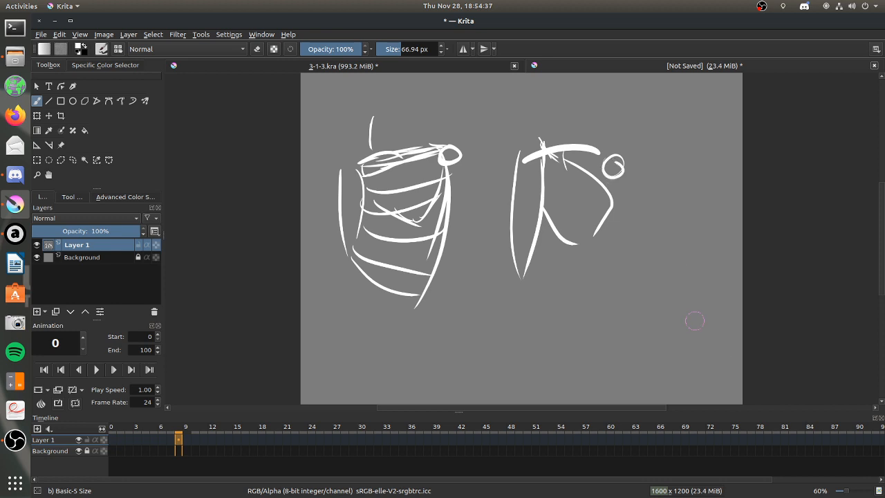
key(ctrl+z)
key(ctrl+z)
key(ctrl+z)
key(ctrl+z)
mouse_move(597, 230)
mouse_down()
mouse_move(614, 182)
mouse_move(575, 194)
mouse_up()
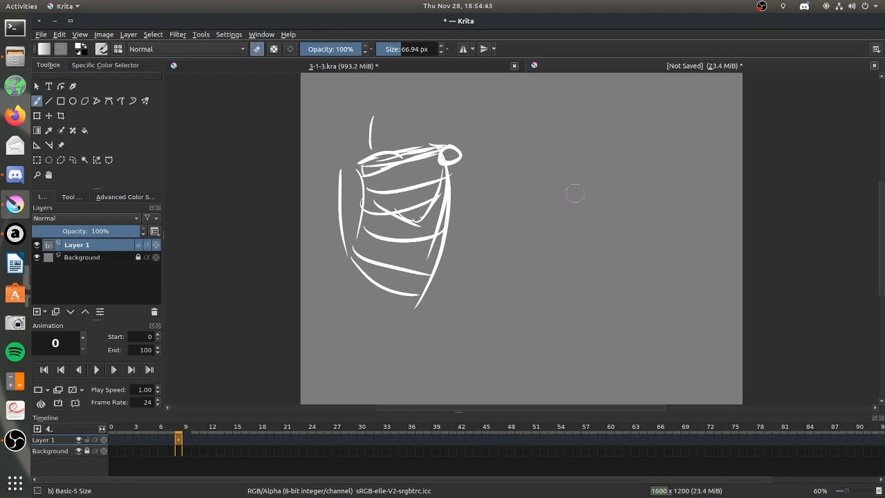
Sketch the upper arm bone extending diagonally from the shoulder joint, with a short stroke above its middle.
key(e)
drag(455, 158, 541, 250)
drag(450, 163, 515, 232)
mouse_move(486, 201)
mouse_down()
mouse_move(532, 250)
mouse_move(524, 222)
mouse_move(535, 235)
mouse_move(525, 247)
mouse_up()
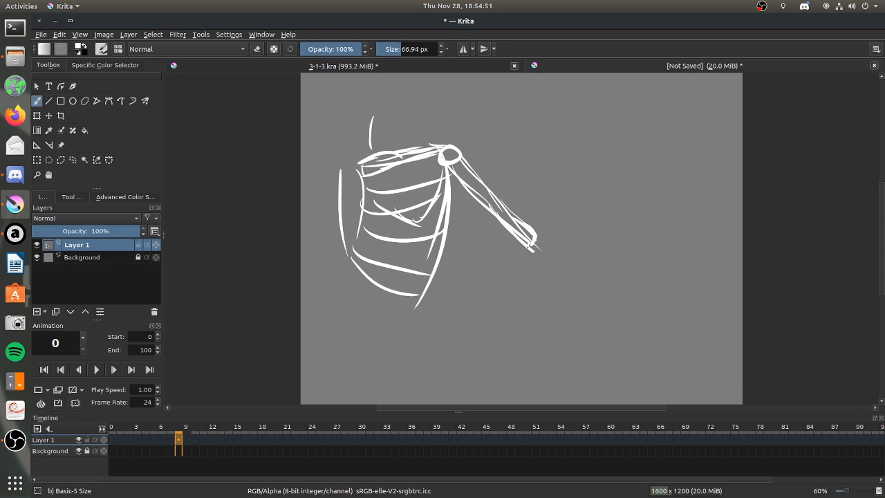
drag(492, 187, 512, 164)
Sketch the elbow joint and the two long forearm bones running diagonally down to the wrist.
drag(535, 233, 620, 311)
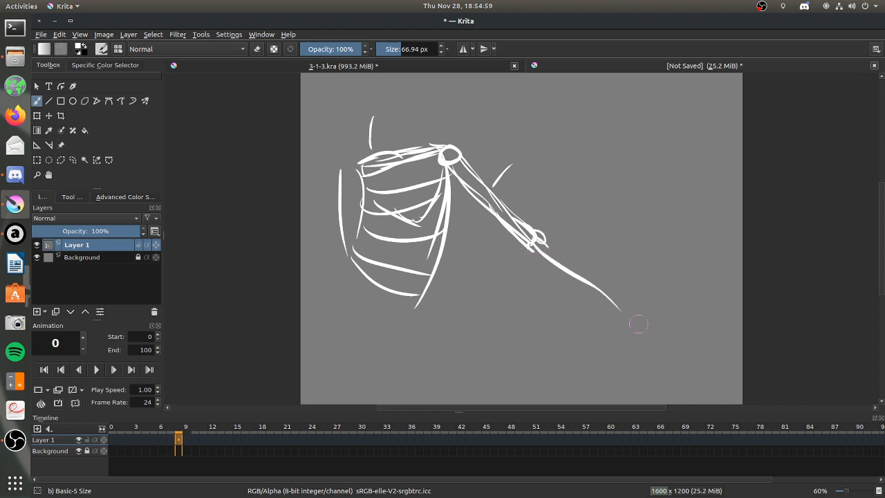
drag(543, 243, 633, 323)
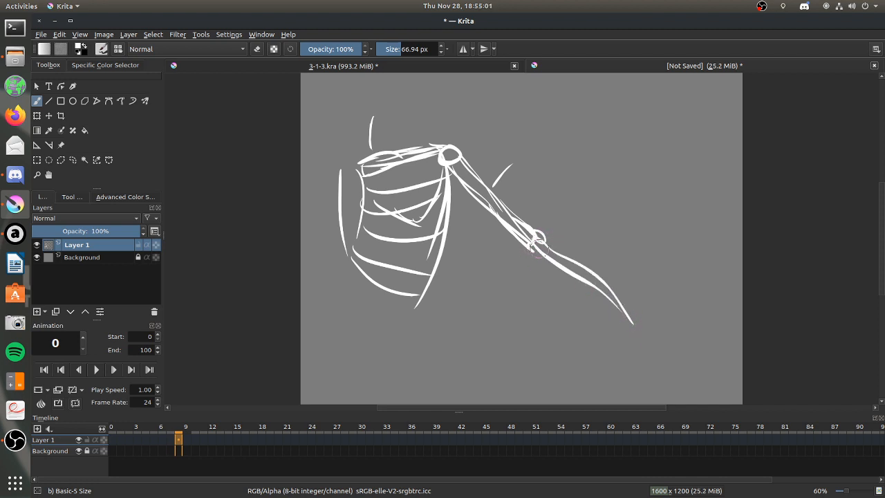
drag(532, 249, 619, 343)
drag(531, 249, 613, 316)
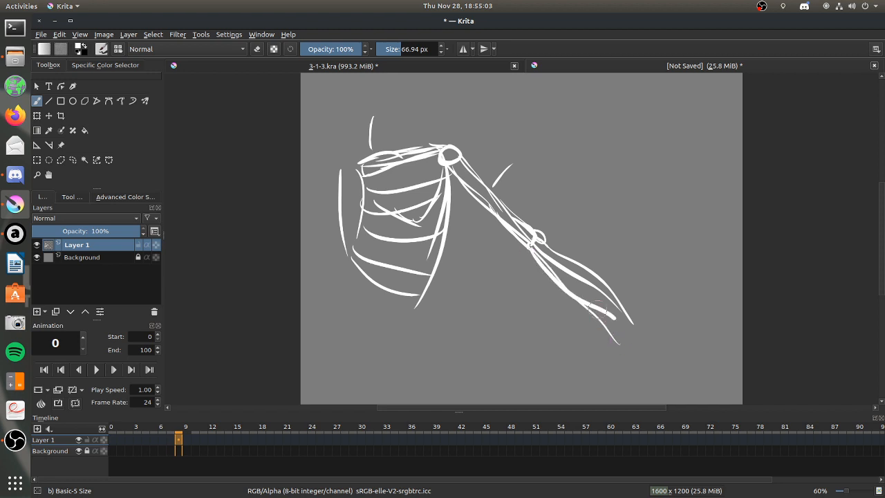
drag(539, 257, 618, 325)
Draw the wrist joint and the hand with spread finger lines at the end of the forearm.
mouse_move(569, 281)
mouse_down()
mouse_move(619, 321)
mouse_move(630, 312)
mouse_move(649, 321)
mouse_up()
drag(619, 326, 638, 342)
mouse_move(650, 322)
mouse_down()
mouse_move(614, 346)
mouse_move(626, 339)
mouse_move(653, 361)
mouse_move(693, 336)
mouse_up()
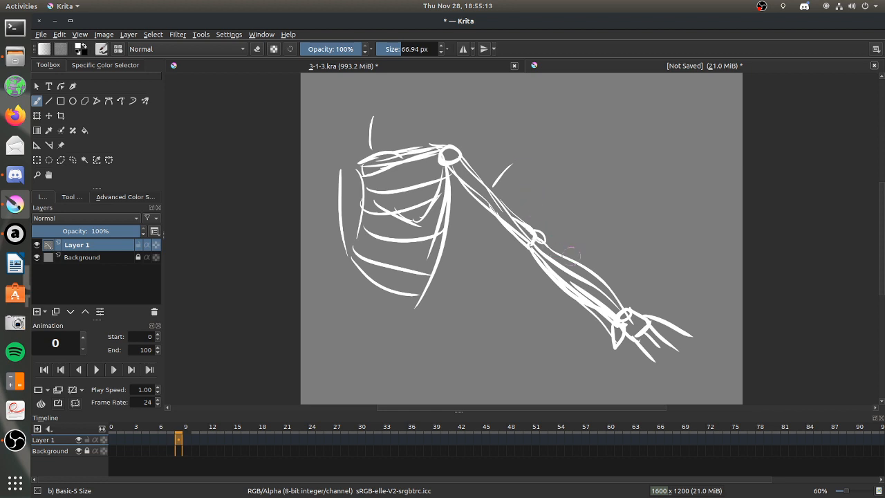
drag(531, 123, 724, 257)
click(612, 181)
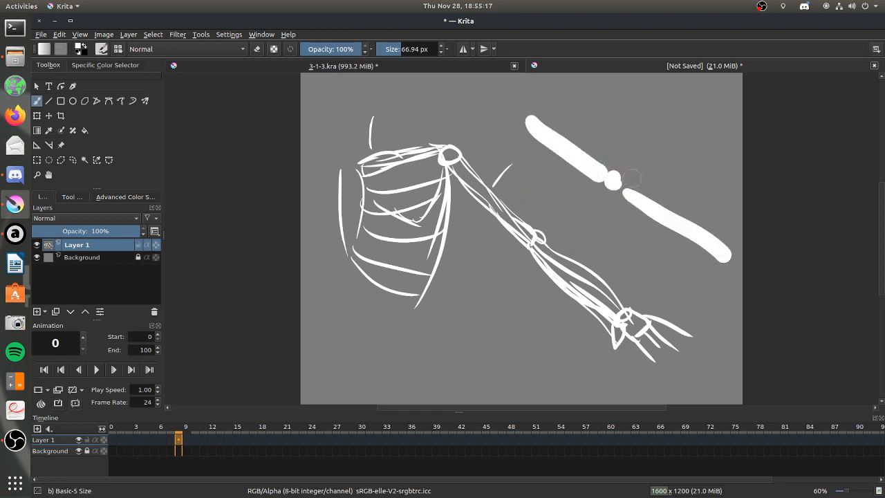
drag(656, 191, 689, 255)
drag(702, 204, 642, 250)
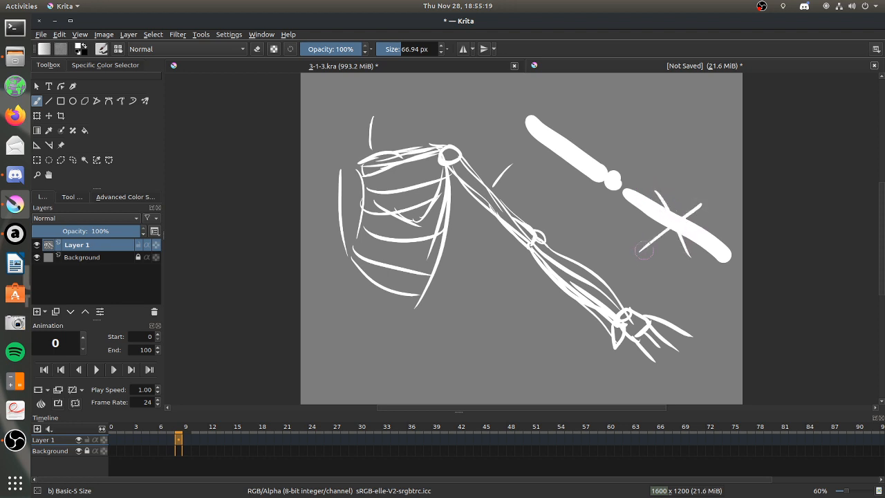
mouse_move(674, 207)
mouse_down()
mouse_move(686, 203)
mouse_move(700, 237)
mouse_up()
key(ctrl+z)
key(ctrl+z)
key(ctrl+z)
key(ctrl+z)
key(ctrl+z)
key(ctrl+z)
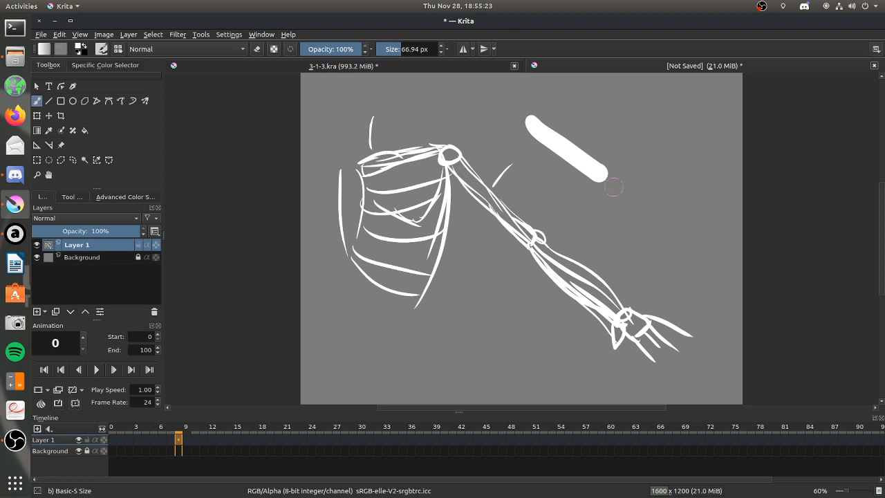
key(ctrl+z)
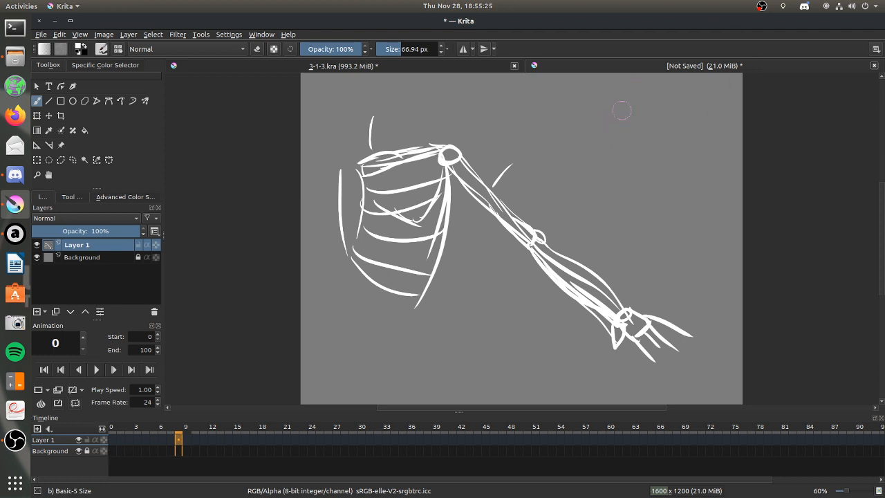
Sketch a second, vertical upper arm bone with a hooked shoulder socket above it and an elbow joint below.
drag(637, 95, 642, 185)
mouse_move(600, 117)
mouse_down()
mouse_move(628, 96)
mouse_move(643, 95)
mouse_move(631, 76)
mouse_move(642, 88)
mouse_move(622, 109)
mouse_up()
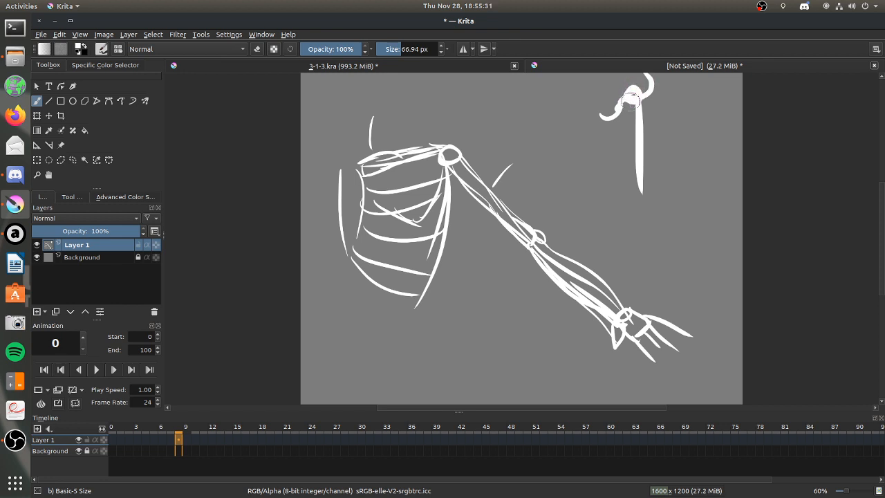
mouse_move(631, 95)
mouse_down()
mouse_move(633, 126)
mouse_move(625, 90)
mouse_move(608, 109)
mouse_move(619, 103)
mouse_move(608, 110)
mouse_move(617, 147)
mouse_move(623, 129)
mouse_up()
key(ctrl+z)
key(ctrl+z)
key(ctrl+z)
key(ctrl+z)
mouse_move(641, 194)
mouse_down()
mouse_move(638, 208)
mouse_move(647, 206)
mouse_move(645, 195)
mouse_up()
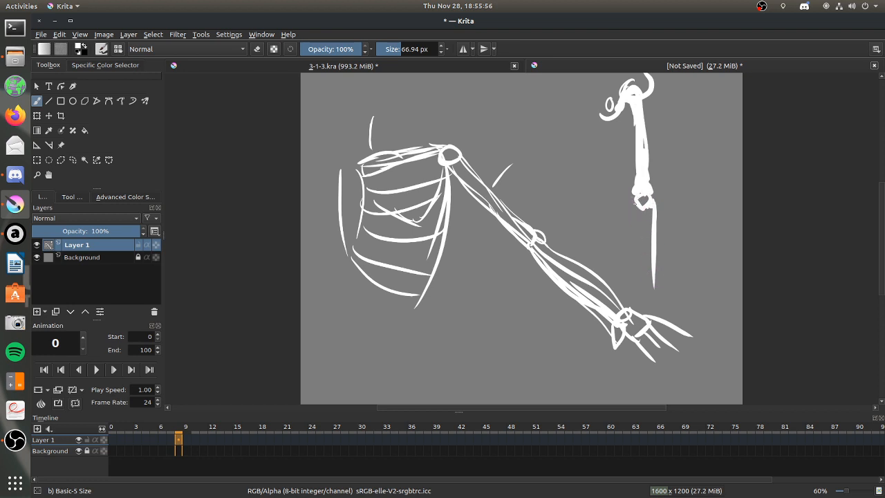
Add two parallel forearm bones, wrist knobs and finger strokes below the vertical arm's elbow.
drag(636, 205, 646, 290)
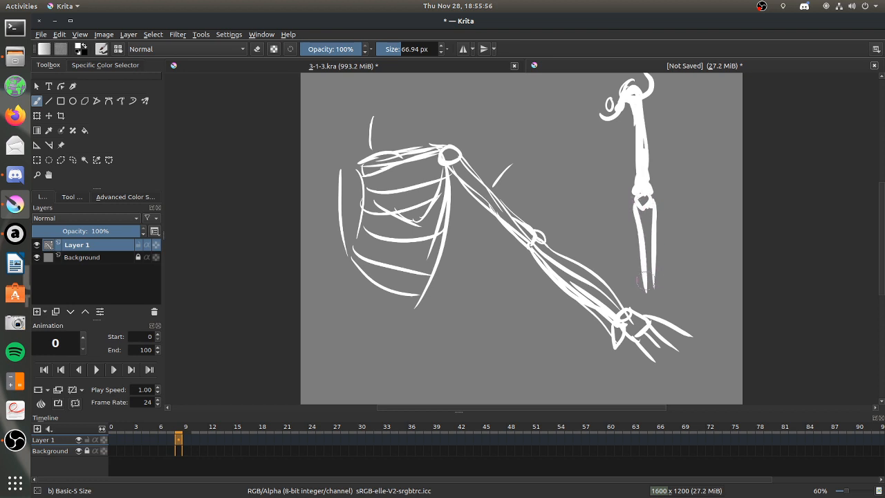
key(ctrl+z)
mouse_move(642, 209)
mouse_down()
mouse_move(641, 293)
mouse_move(659, 289)
mouse_move(649, 301)
mouse_move(649, 290)
mouse_move(681, 318)
mouse_move(660, 293)
mouse_move(691, 306)
mouse_move(645, 304)
mouse_move(654, 315)
mouse_move(688, 315)
mouse_up()
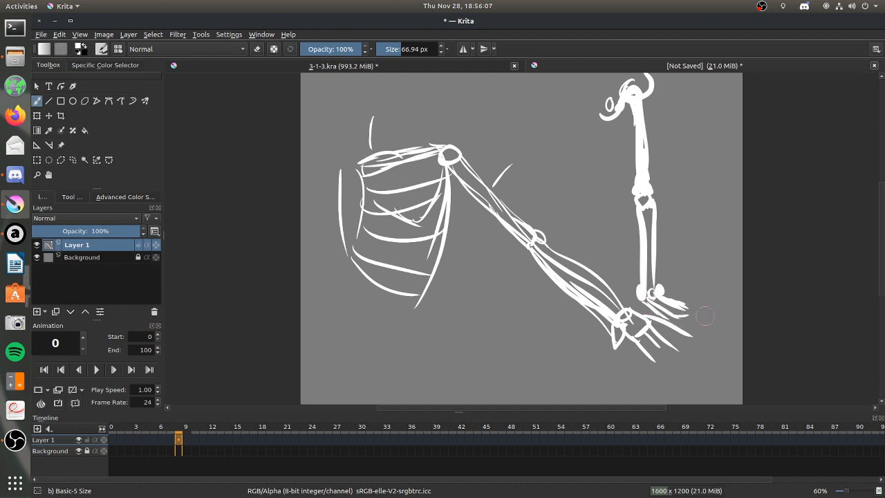
drag(653, 215, 658, 277)
Close the unsaved study document and go to frame 4 of Layer 20 in 3-1-3.kra.
click(873, 65)
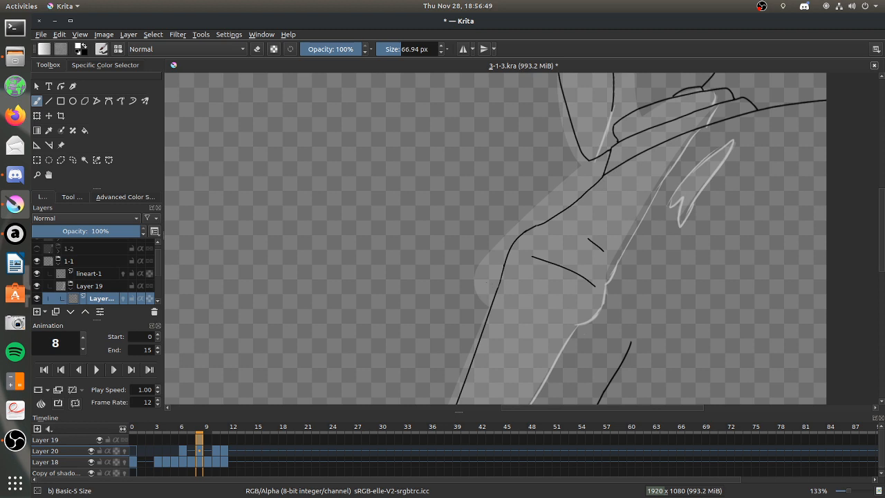
click(158, 451)
click(165, 451)
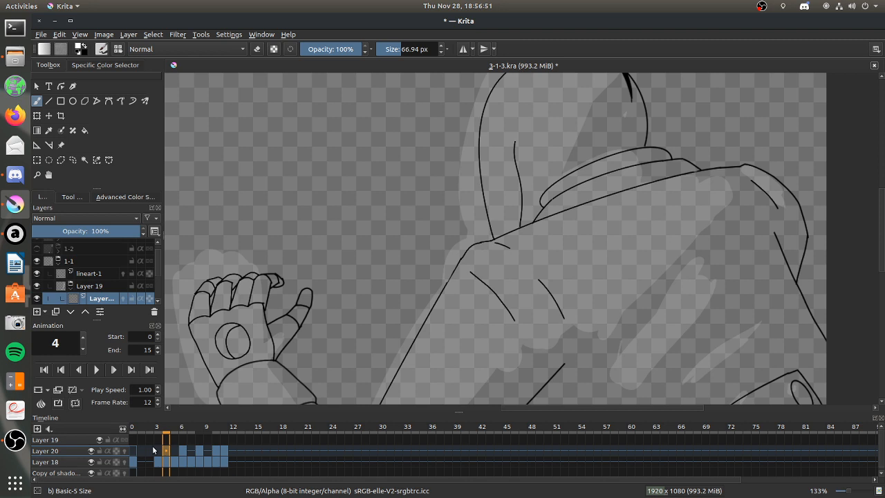
scroll(872, 265, up, 2)
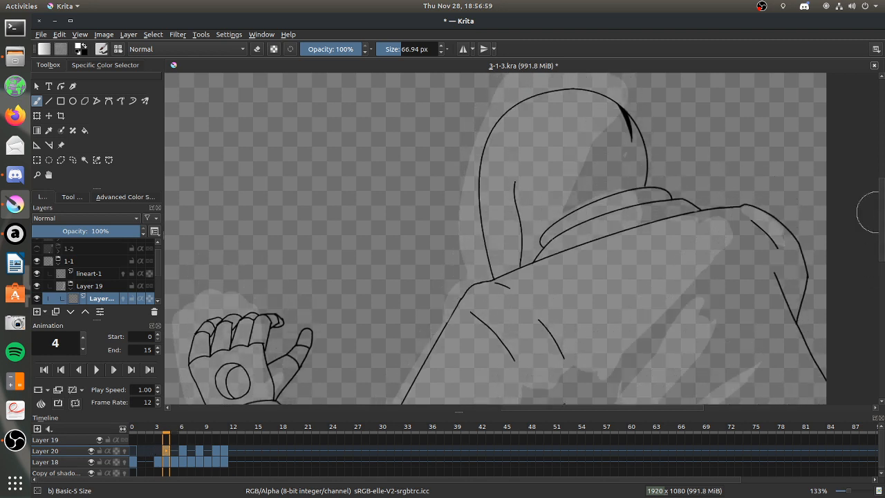
Try outlining the shading edge inside the hood on frame 4 with a 38.74 px brush.
click(397, 47)
drag(397, 45, 397, 46)
drag(617, 109, 584, 150)
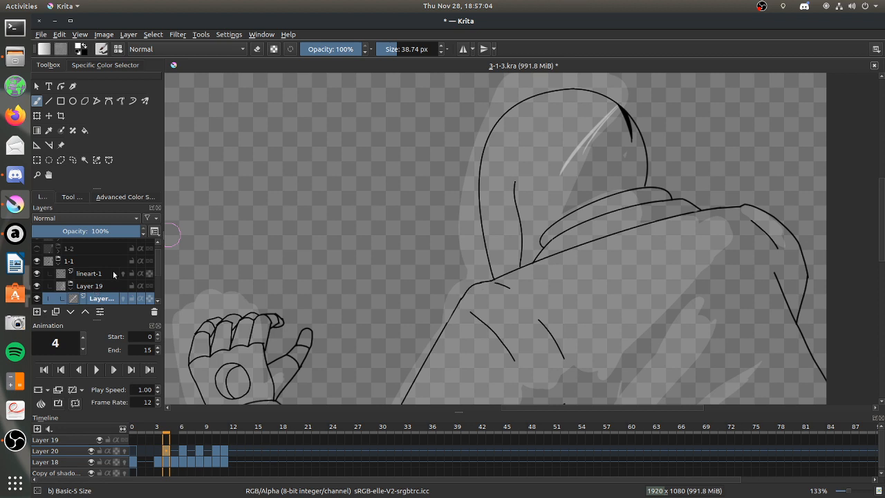
key(ctrl+z)
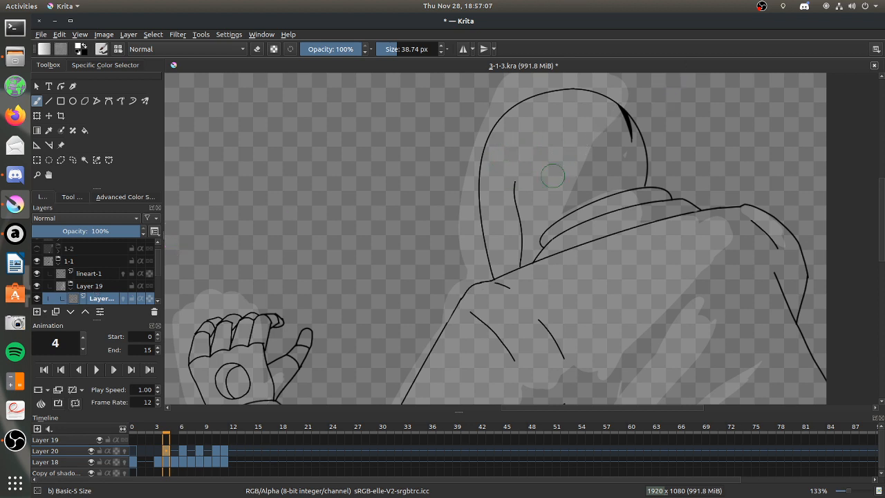
drag(540, 216, 565, 167)
drag(545, 197, 584, 146)
drag(554, 180, 602, 125)
drag(568, 158, 621, 112)
mouse_move(538, 228)
mouse_down()
mouse_move(543, 201)
mouse_move(540, 236)
mouse_move(533, 201)
mouse_move(572, 155)
mouse_up()
Rework the hood's trial shading edge by alternately erasing and redrawing its curve toward the dark tip.
click(260, 51)
mouse_move(540, 232)
mouse_down()
mouse_move(560, 173)
mouse_move(535, 201)
mouse_move(621, 112)
mouse_up()
click(257, 49)
drag(617, 107, 570, 145)
click(257, 49)
drag(526, 152, 612, 107)
click(257, 49)
mouse_move(586, 126)
mouse_down()
mouse_move(620, 109)
mouse_move(567, 141)
mouse_up()
drag(631, 109, 577, 135)
drag(547, 191, 583, 129)
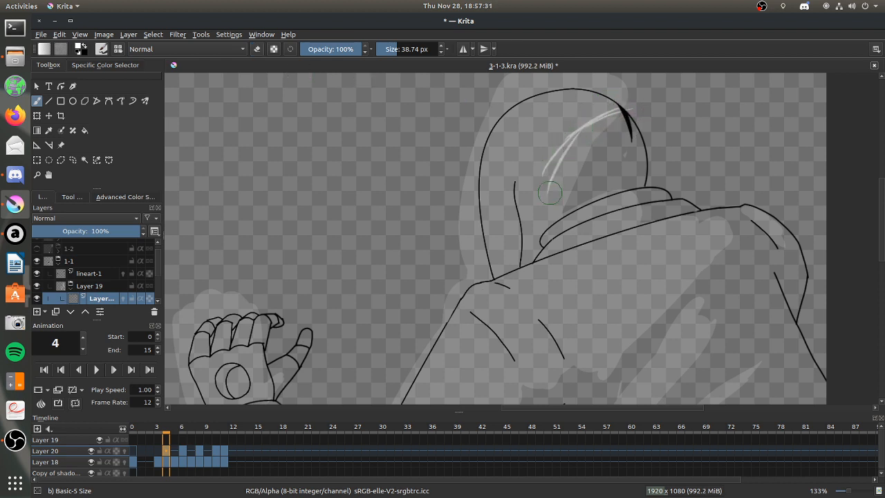
Erase the trial strokes inside the hood and redraw the upper shading edge with a 25.22 px brush.
key(e)
mouse_move(554, 179)
mouse_down()
mouse_move(594, 122)
mouse_move(543, 179)
mouse_up()
drag(591, 128, 622, 111)
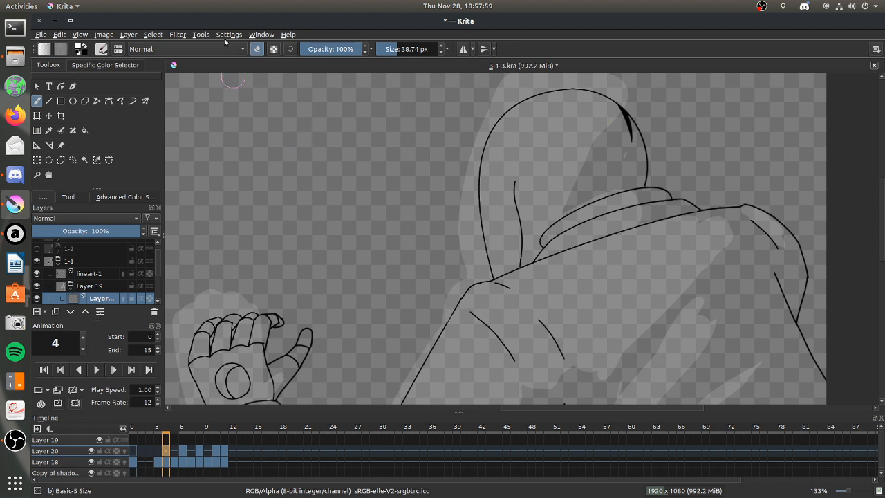
drag(395, 47, 394, 48)
drag(619, 105, 558, 176)
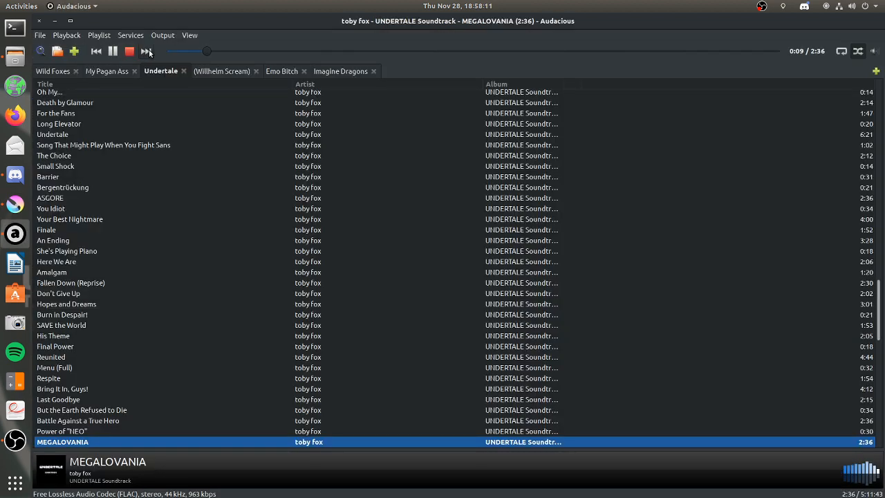
Skip to the next track in Audacious, toggle its playback and return to Krita.
click(146, 51)
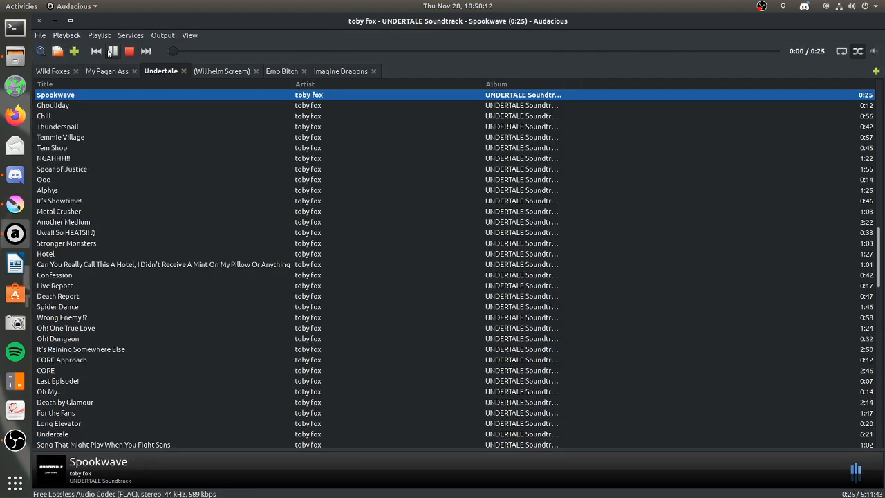
click(113, 51)
click(55, 22)
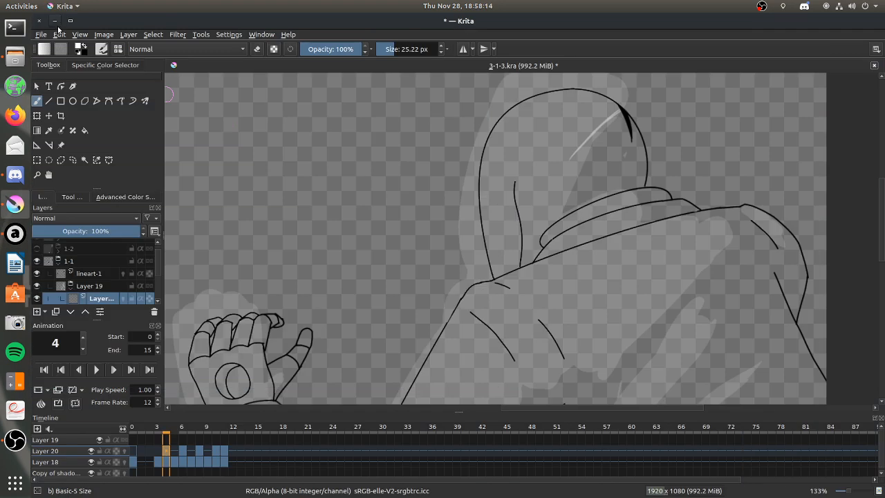
Erase the upper hood stroke on frame 4 and redraw the shading edge inside the hood, continuing across the collar and shoulder.
click(257, 48)
drag(584, 141, 611, 115)
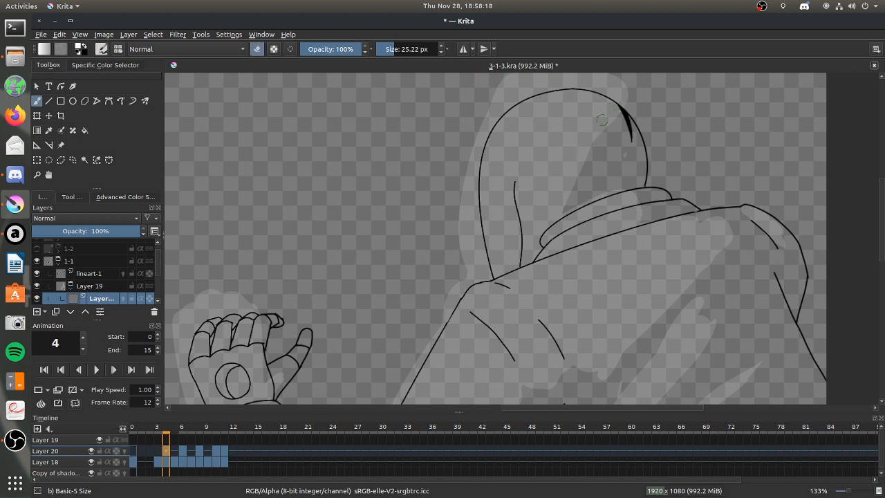
click(257, 48)
drag(544, 190, 623, 117)
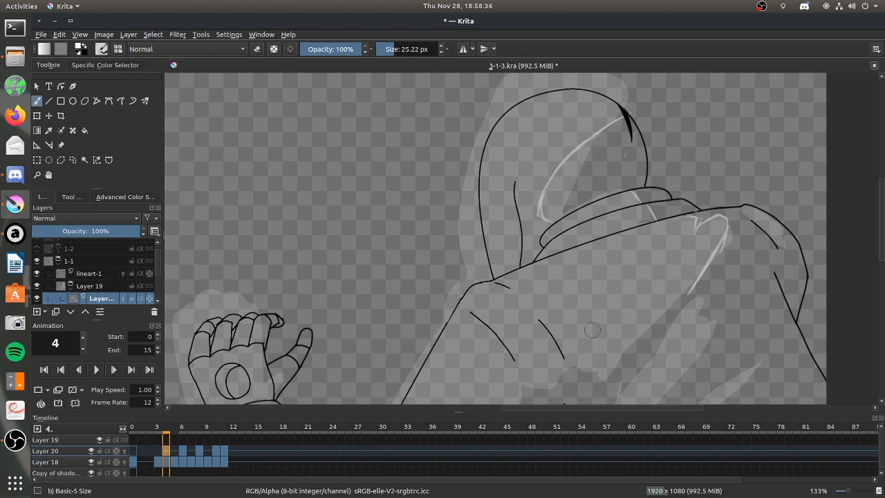
Outline the shading edge from the far shoulder diagonally down the back to its jagged lower tip.
scroll(879, 202, down, 3)
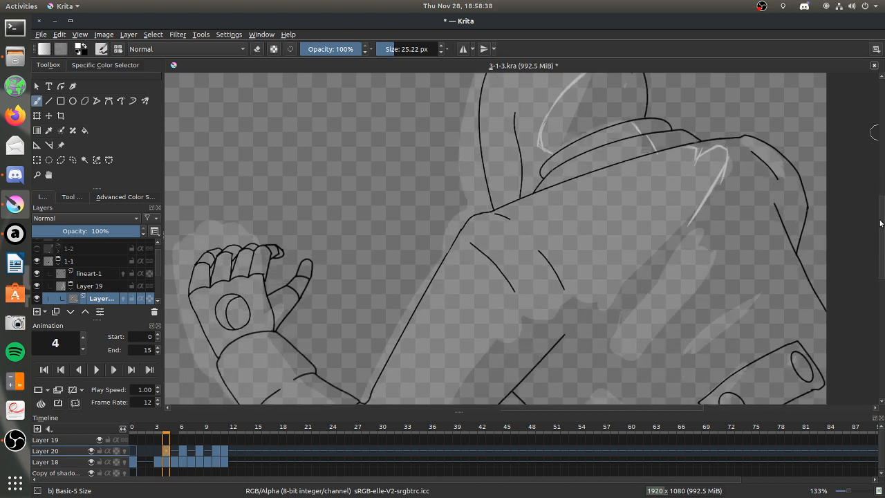
drag(698, 206, 609, 320)
mouse_move(572, 290)
mouse_down()
mouse_move(592, 296)
mouse_move(599, 319)
mouse_move(604, 307)
mouse_move(599, 322)
mouse_move(613, 305)
mouse_move(599, 321)
mouse_up()
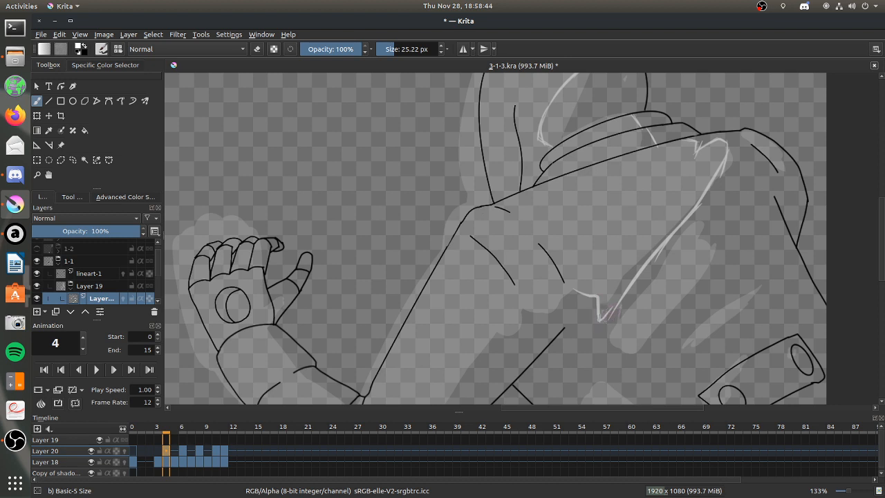
Continue the shading outline in jagged folds from the back's tip along the underside of the raised arm to the elbow.
mouse_move(565, 296)
mouse_down()
mouse_move(550, 312)
mouse_move(522, 309)
mouse_up()
scroll(876, 237, down, 3)
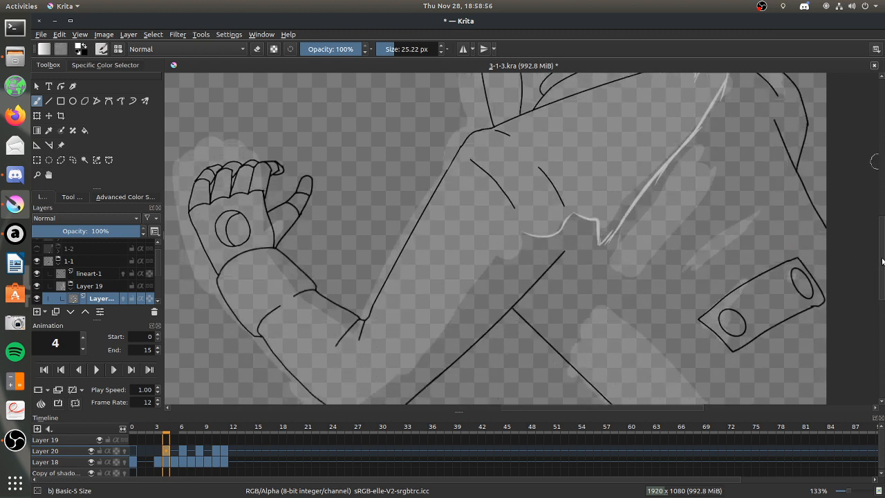
drag(493, 229, 515, 228)
drag(543, 199, 519, 207)
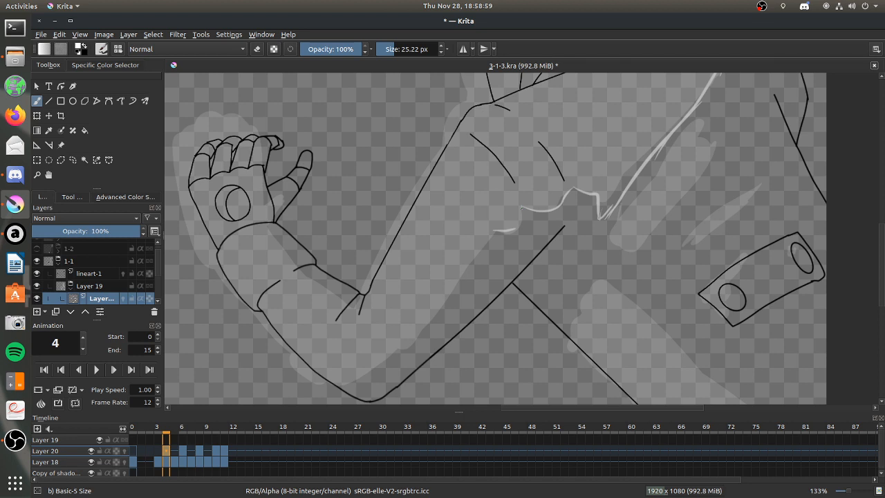
drag(519, 207, 511, 228)
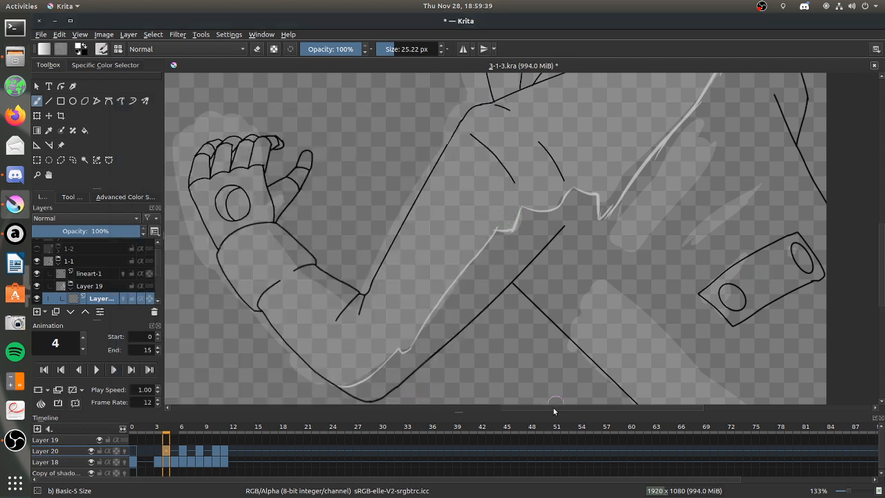
Outline the shading edges on the forearm, thumb base and each finger of the raised hand.
drag(553, 411, 530, 406)
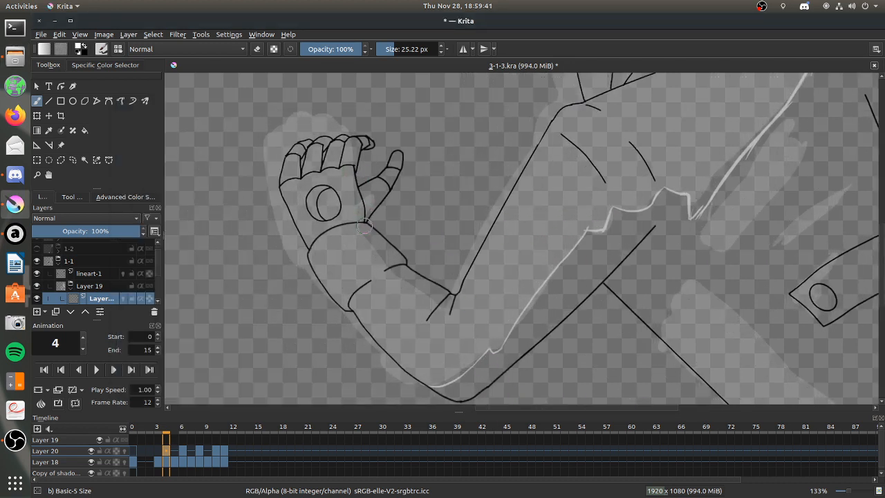
mouse_move(362, 226)
mouse_down()
mouse_move(387, 272)
mouse_move(416, 259)
mouse_move(385, 268)
mouse_move(453, 308)
mouse_up()
mouse_move(349, 164)
mouse_down()
mouse_move(353, 135)
mouse_move(351, 159)
mouse_move(356, 143)
mouse_up()
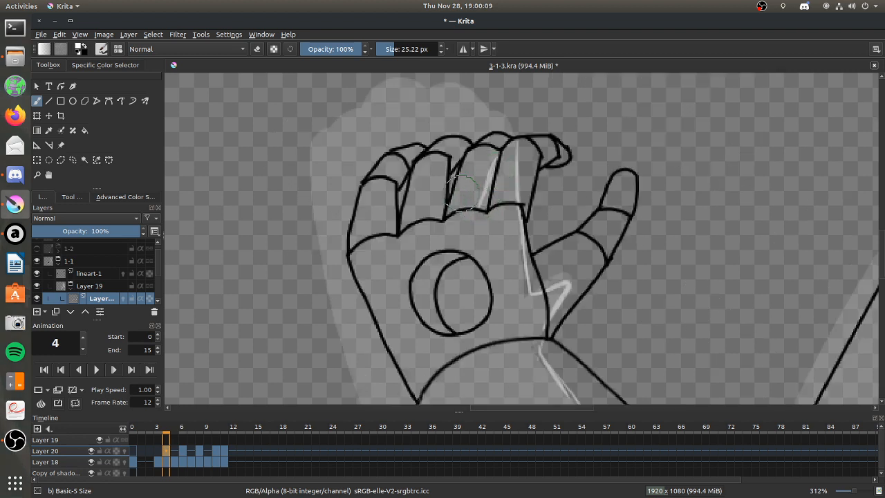
mouse_move(468, 146)
mouse_down()
mouse_move(450, 154)
mouse_move(430, 215)
mouse_up()
mouse_move(418, 153)
mouse_down()
mouse_move(399, 166)
mouse_move(409, 160)
mouse_move(385, 195)
mouse_up()
drag(400, 166, 382, 228)
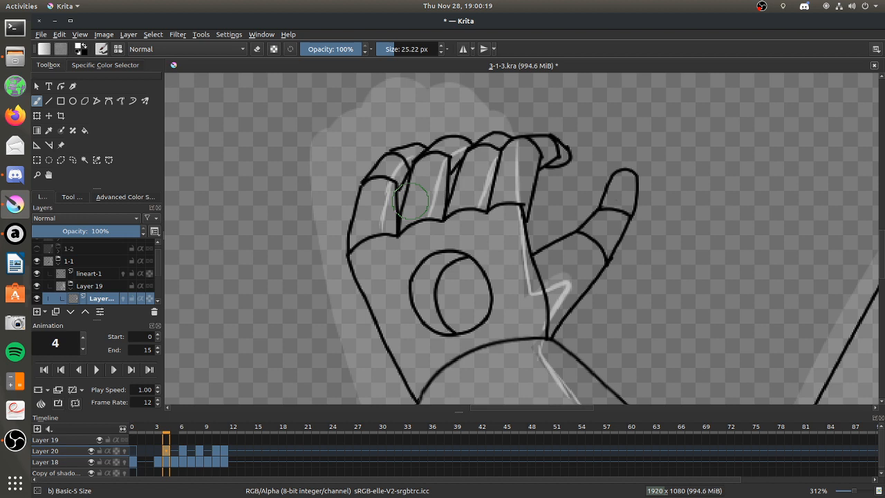
Outline the slanted shading streak beside the back edge and the small shading patch on the far shoulder.
scroll(573, 274, down, 5)
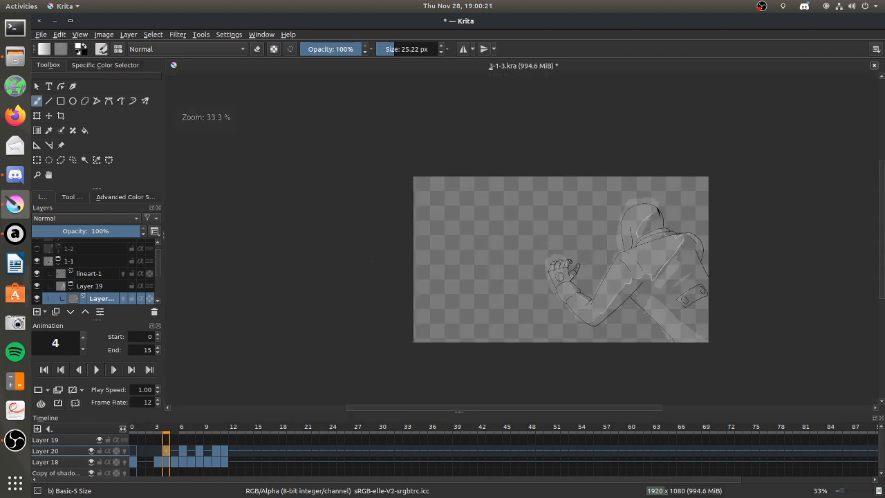
scroll(700, 302, up, 1)
scroll(700, 302, up, 2)
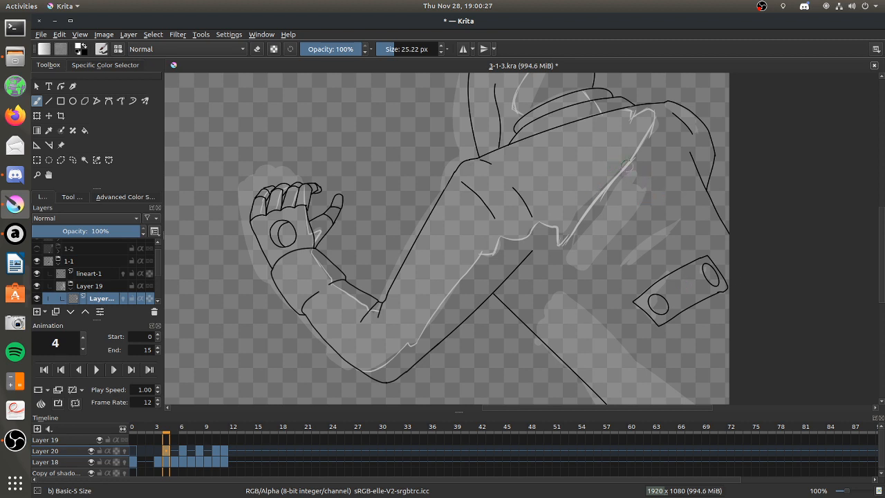
mouse_move(638, 168)
mouse_down()
mouse_move(571, 253)
mouse_move(571, 268)
mouse_move(654, 173)
mouse_move(623, 204)
mouse_move(636, 167)
mouse_move(627, 197)
mouse_move(637, 178)
mouse_up()
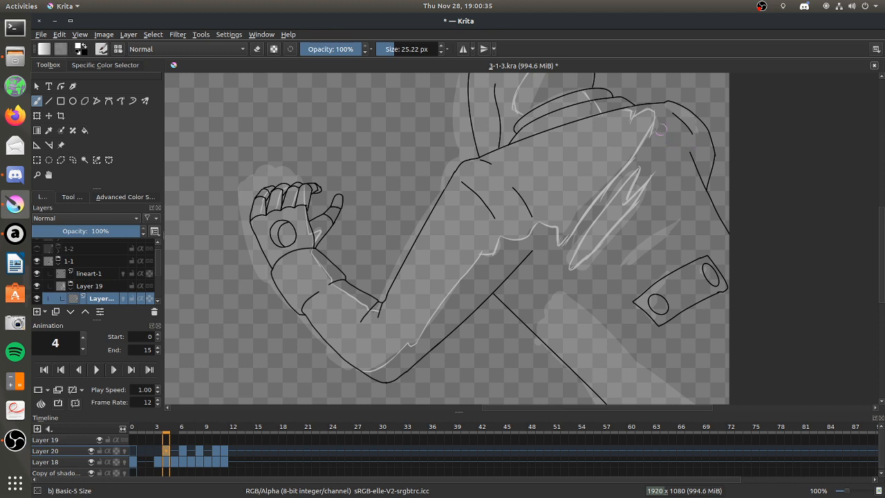
drag(662, 104, 694, 127)
Switch to Firefox, search the web for "the cat who series" and open its Wikipedia article.
click(26, 112)
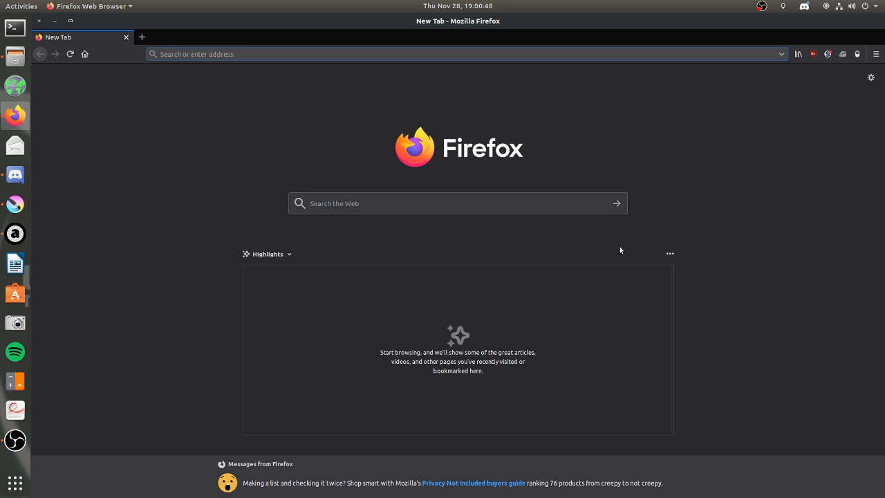
text(the cat who series)
key(Return)
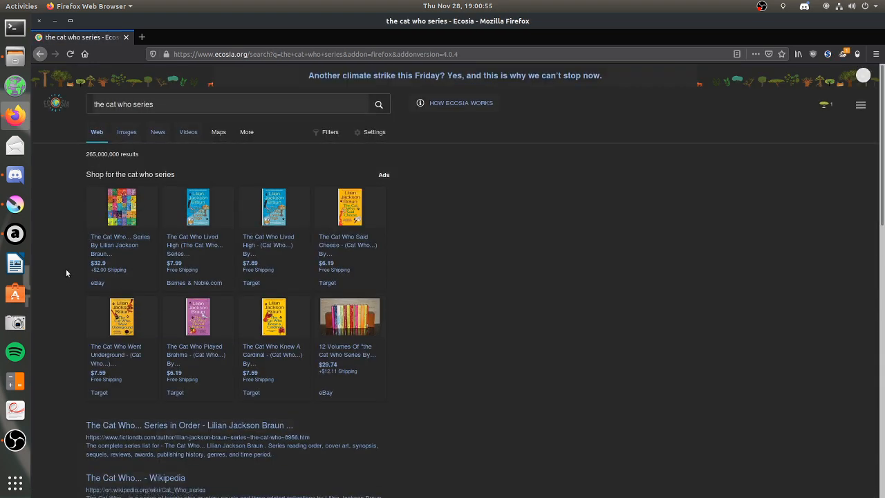
scroll(67, 271, down, 3)
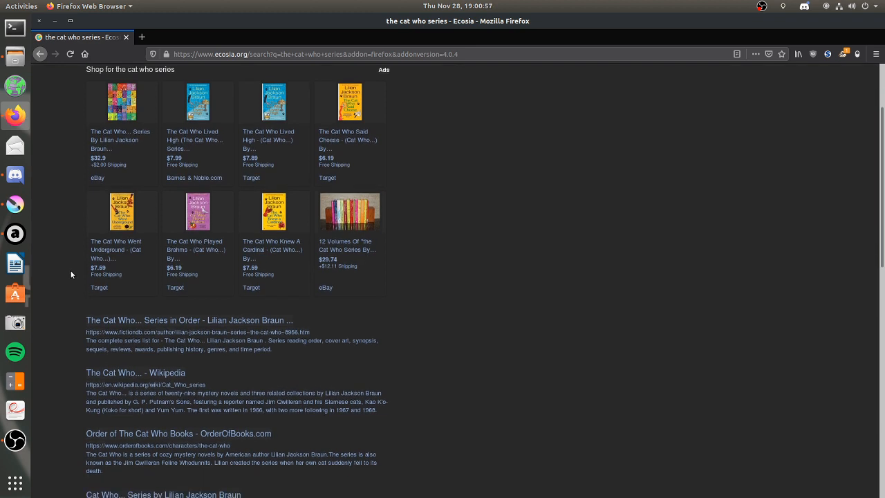
click(126, 372)
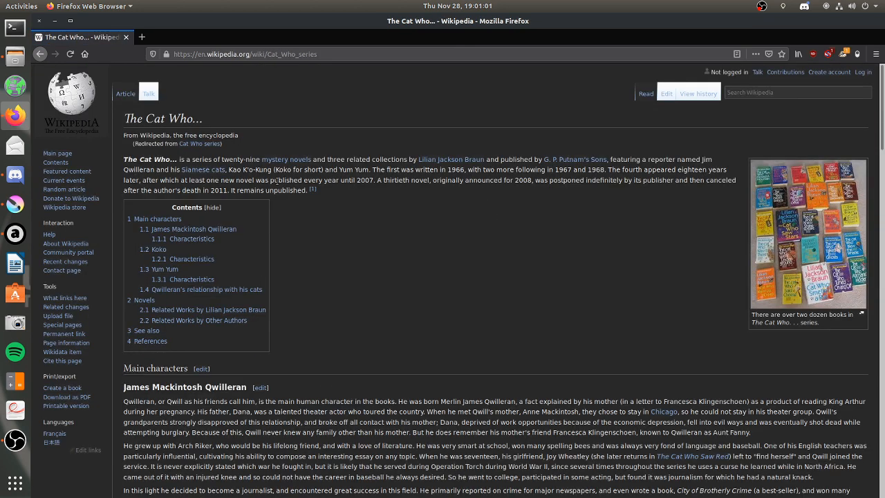
Read the article's introduction and main character sections, and return to Krita.
scroll(499, 217, down, 6)
scroll(488, 261, up, 3)
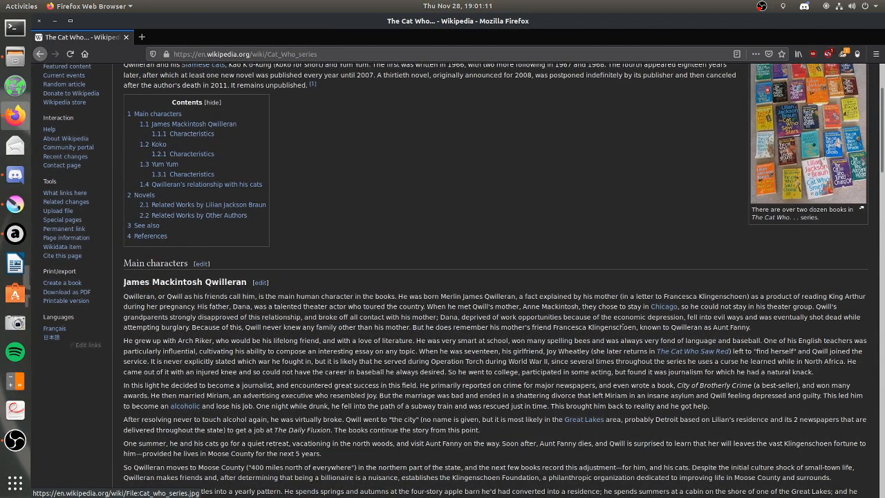
scroll(621, 327, down, 5)
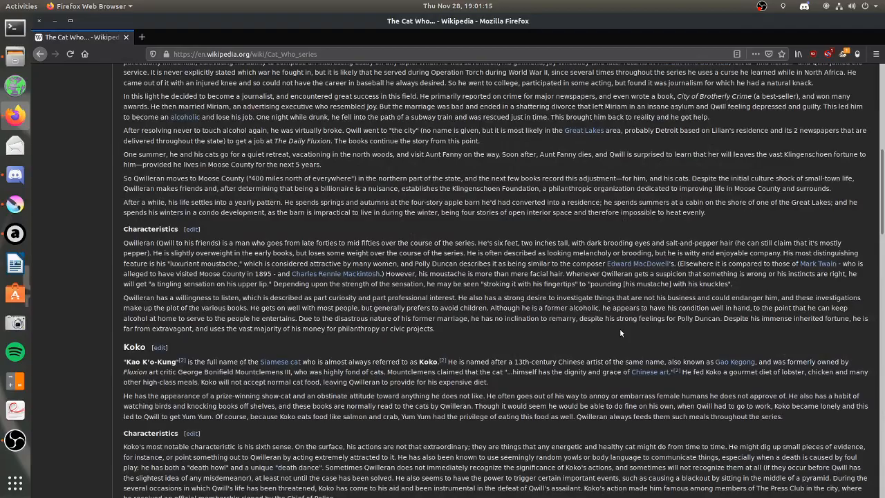
scroll(620, 333, down, 1)
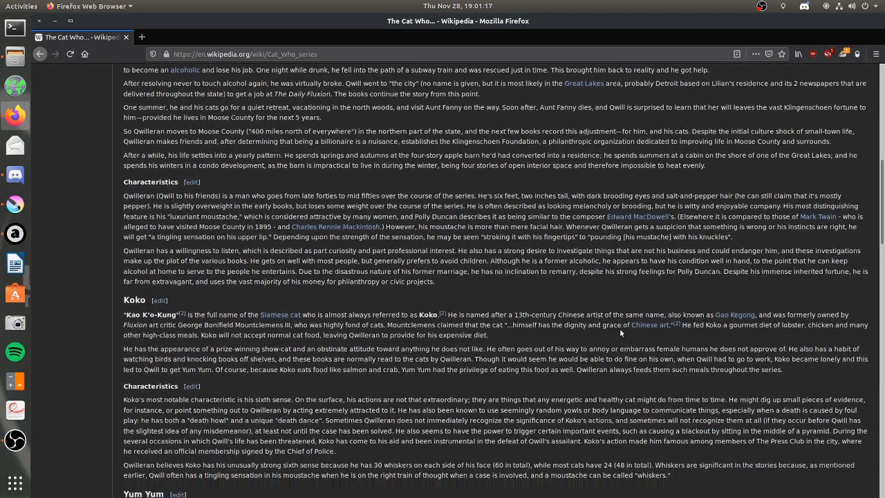
scroll(596, 357, down, 1)
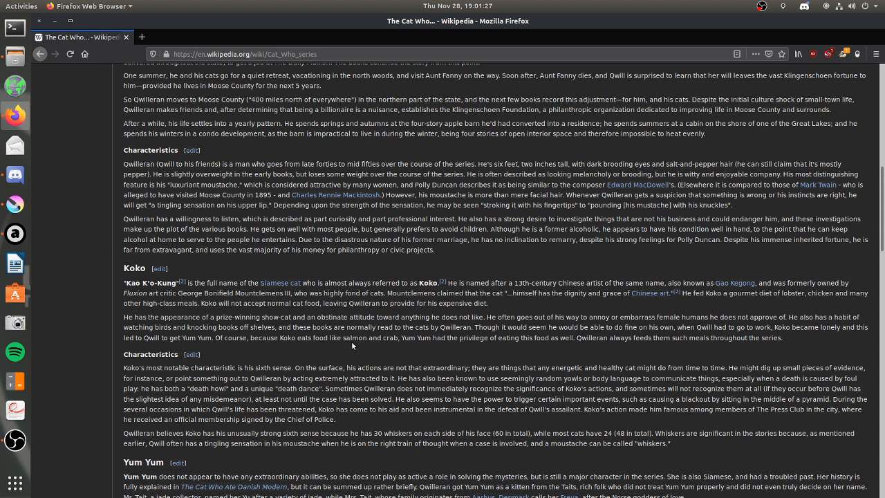
click(56, 22)
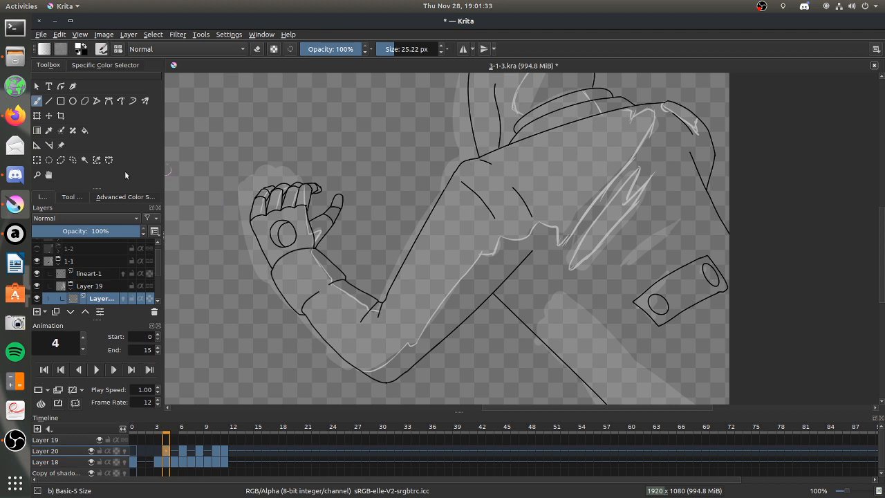
Outline the remaining lower shading shapes: the small slanted streak, the edge across the plate with two circles, and the broad diagonal band.
click(37, 174)
drag(516, 183, 773, 420)
click(37, 101)
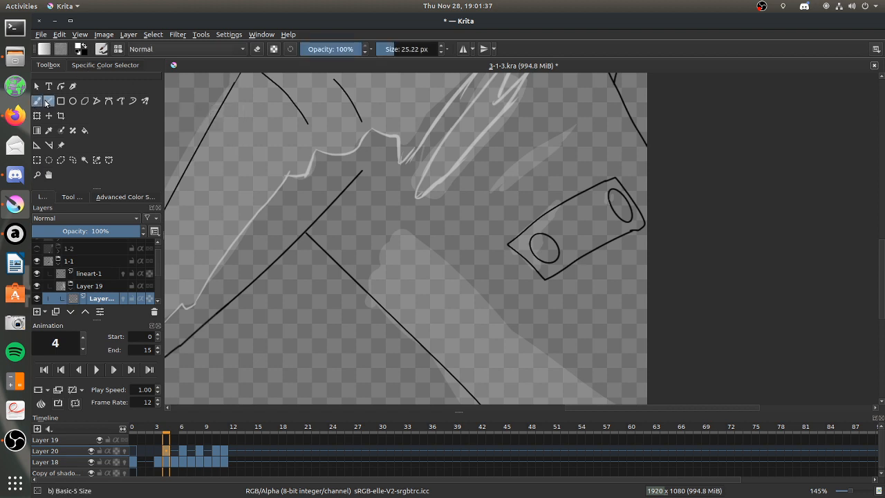
mouse_move(491, 187)
mouse_down()
mouse_move(565, 132)
mouse_move(557, 155)
mouse_move(520, 183)
mouse_up()
drag(560, 150, 494, 203)
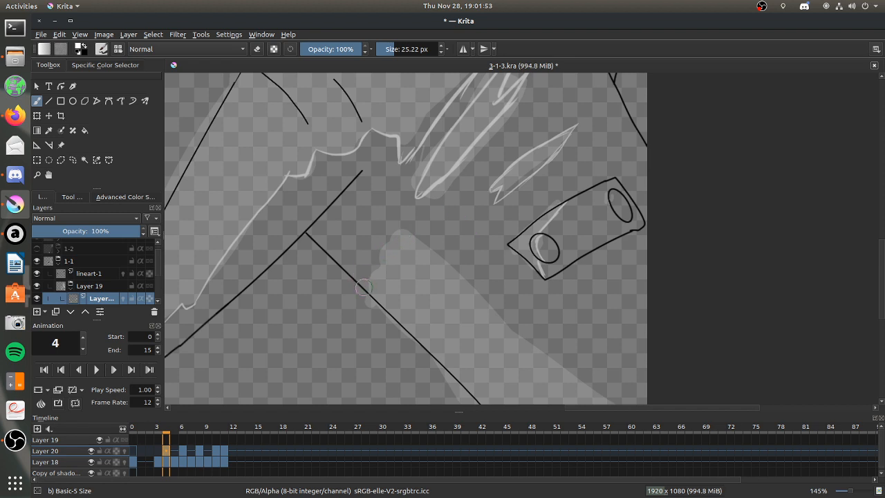
mouse_move(366, 290)
mouse_down()
mouse_move(399, 228)
mouse_move(451, 265)
mouse_up()
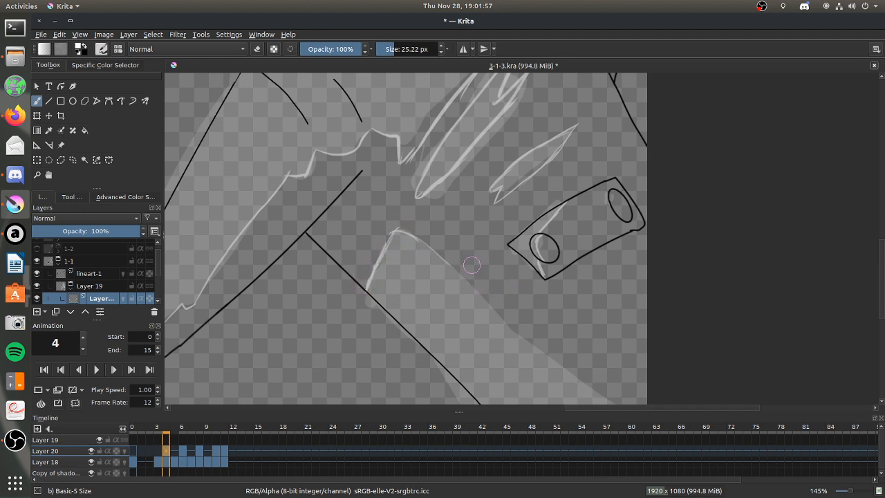
mouse_move(449, 259)
mouse_down()
mouse_move(581, 385)
mouse_move(669, 432)
mouse_up()
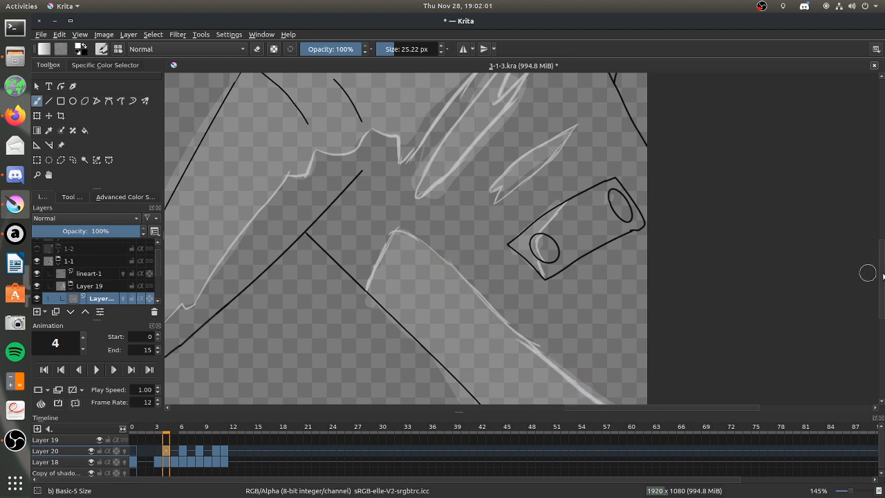
Erase the shading edge inside the hood and redraw it steeper down to the collar, with a notch toward the hood's fold.
mouse_move(881, 273)
mouse_down()
mouse_move(880, 287)
mouse_move(878, 220)
mouse_up()
key(e)
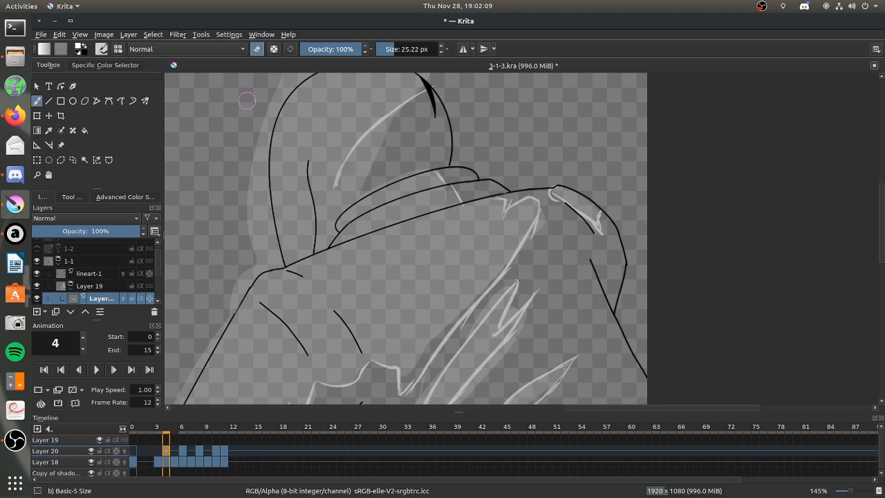
click(255, 50)
click(257, 49)
drag(350, 151, 335, 168)
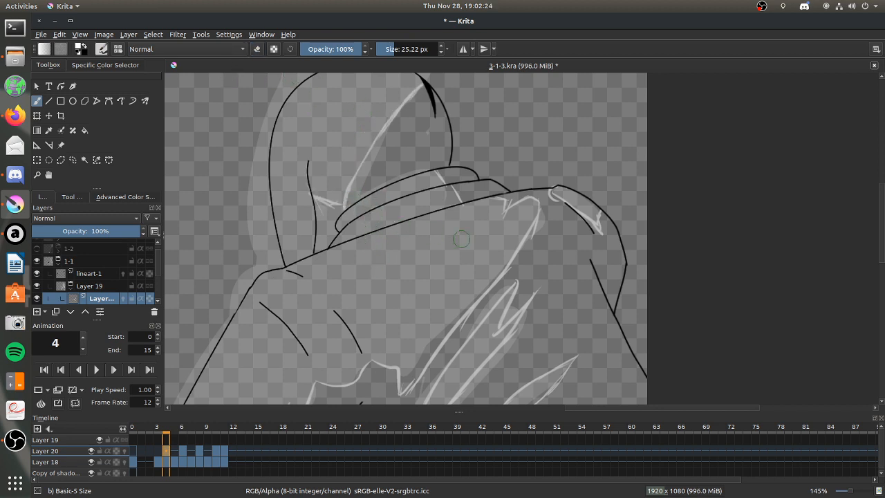
On frame 2 of Layer 20, outline the shading edge inside the hood, cleaning its lower corner with the eraser, and mark the collar's edge.
click(148, 450)
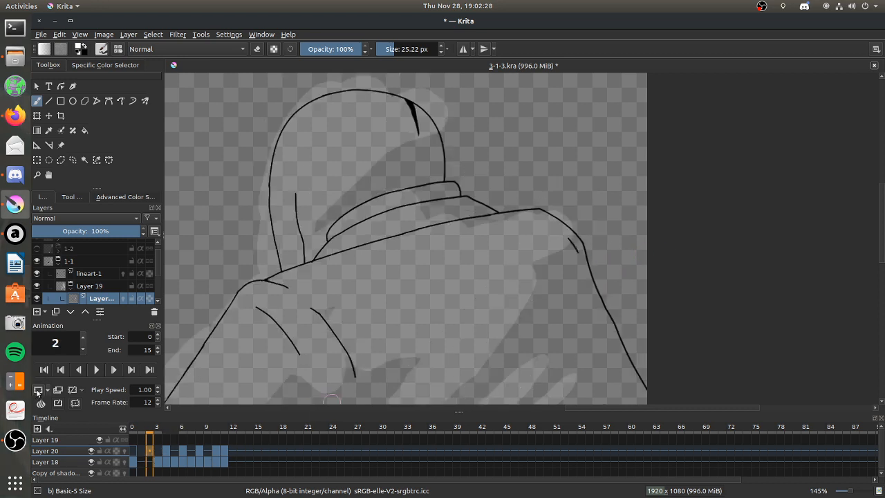
mouse_move(311, 225)
mouse_down()
mouse_move(419, 136)
mouse_move(378, 154)
mouse_move(443, 133)
mouse_up()
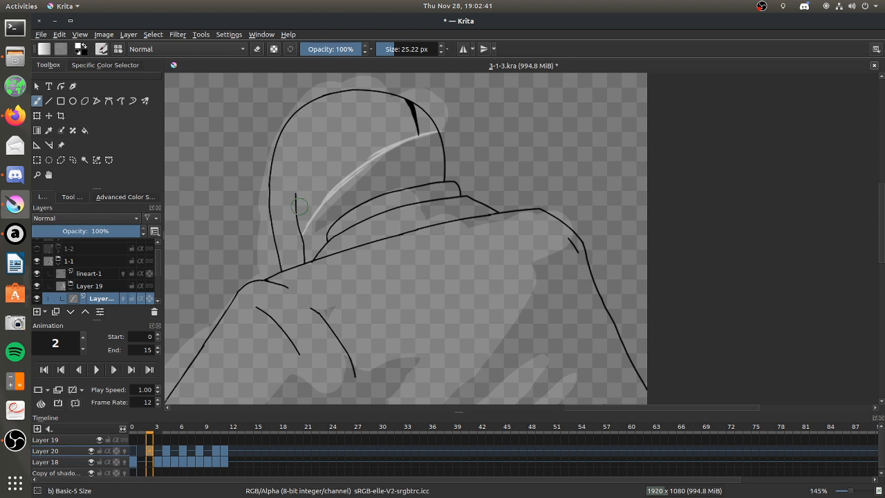
key(e)
drag(298, 206, 308, 223)
click(259, 51)
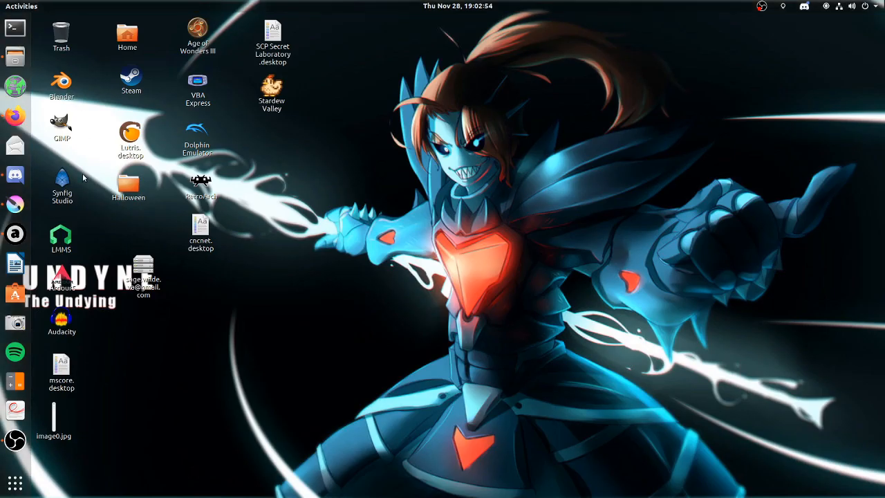
Launch PlayOnLinux from the application overview and switch back to Krita.
click(15, 482)
scroll(458, 250, down, 2)
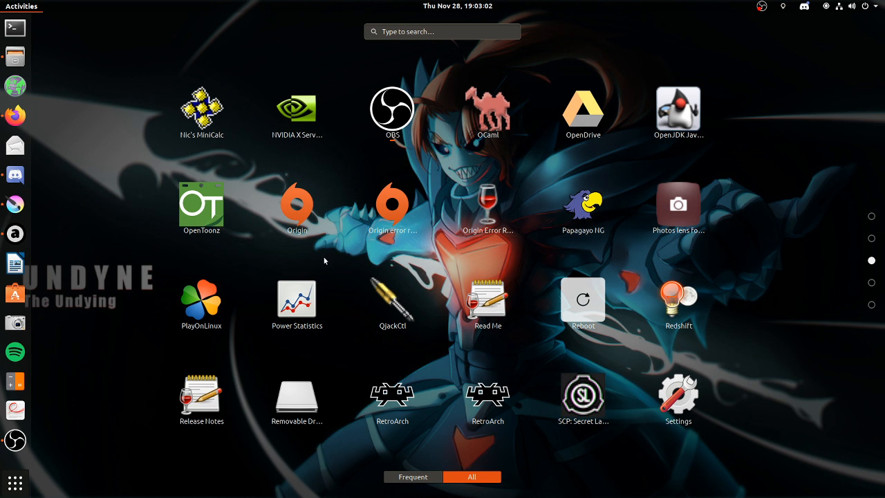
click(202, 313)
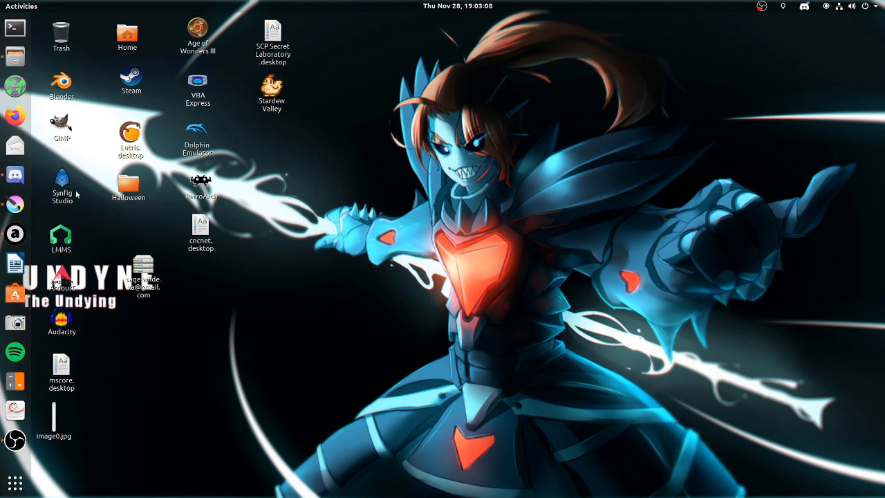
click(14, 206)
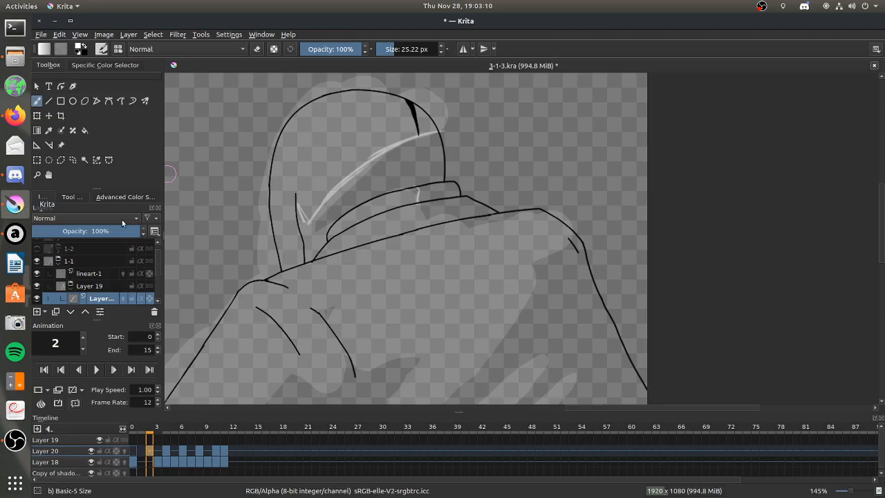
click(330, 179)
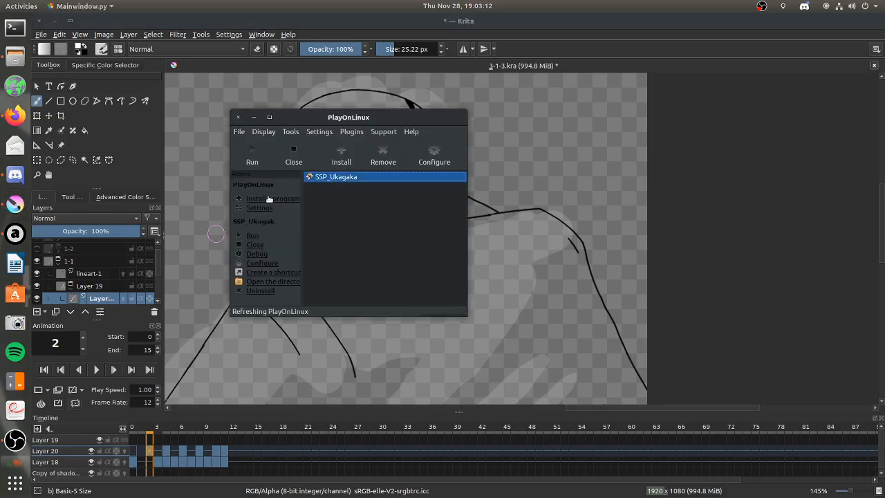
Minimize PlayOnLinux and outline the short shading edge below the collar with a slanted stroke, undoing the first attempt.
click(255, 117)
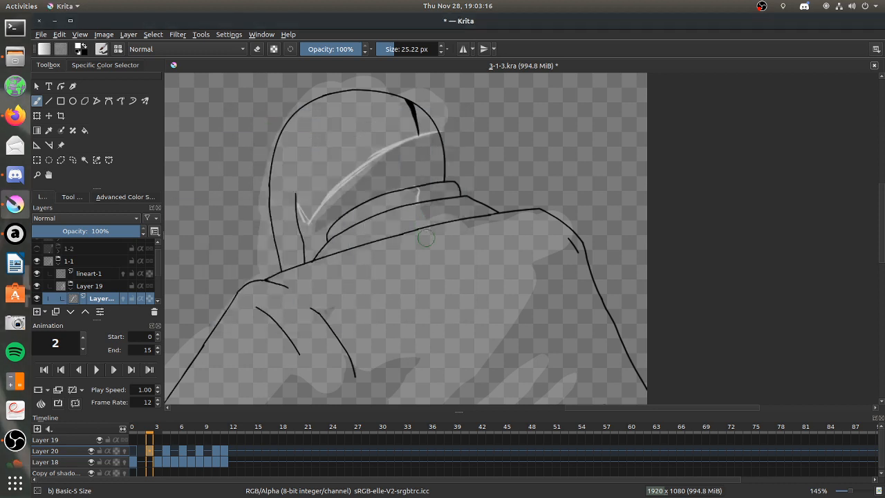
click(38, 174)
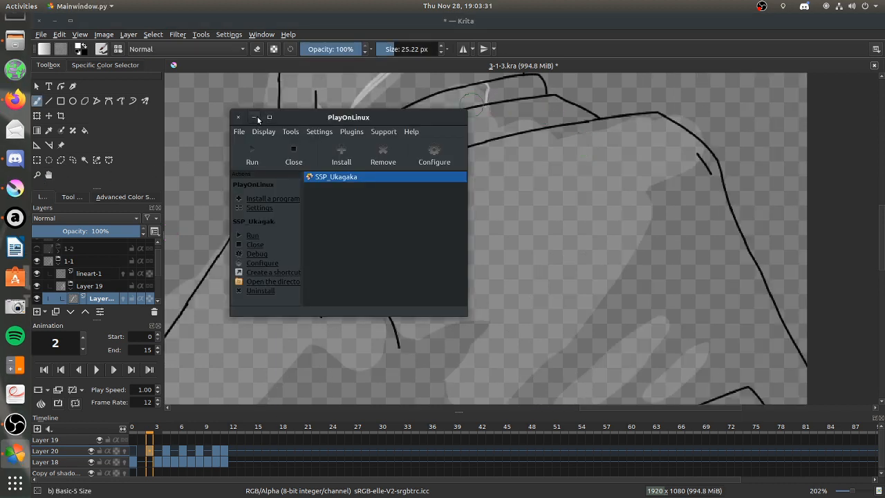
click(255, 117)
drag(494, 108, 507, 125)
key(ctrl+z)
key(ctrl+z)
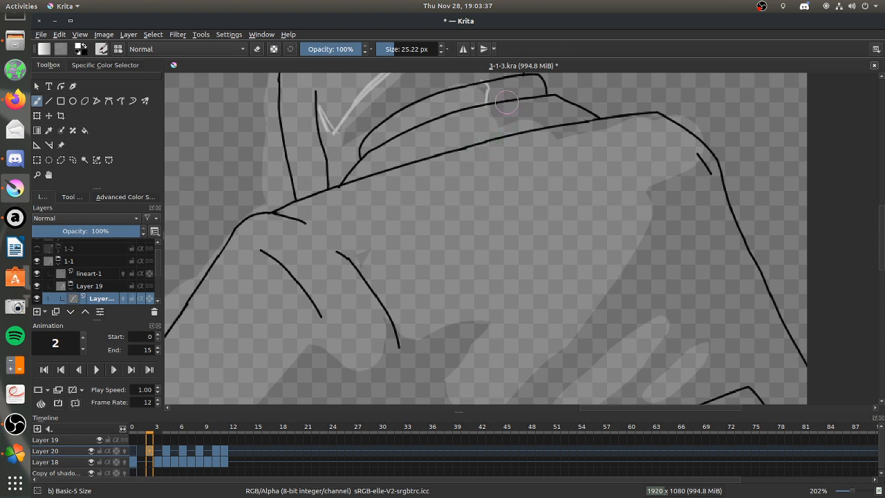
drag(507, 104, 536, 129)
Minimize PlayOnLinux again and outline the chest's large shading edge from the fold line through the pointed notch up to the far shoulder.
scroll(879, 236, down, 3)
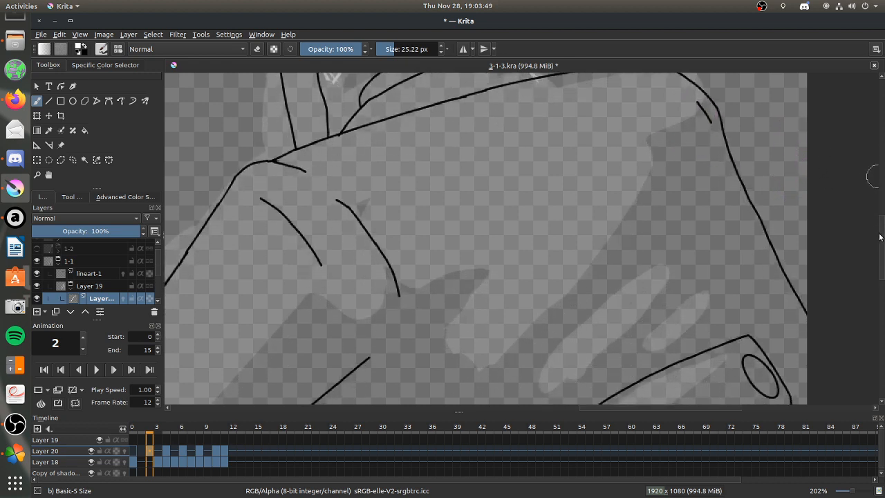
scroll(879, 236, down, 1)
click(16, 453)
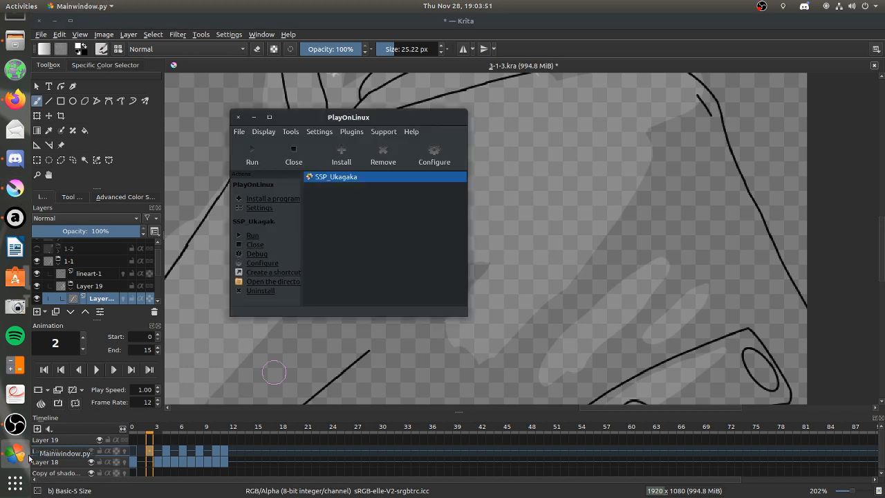
click(254, 120)
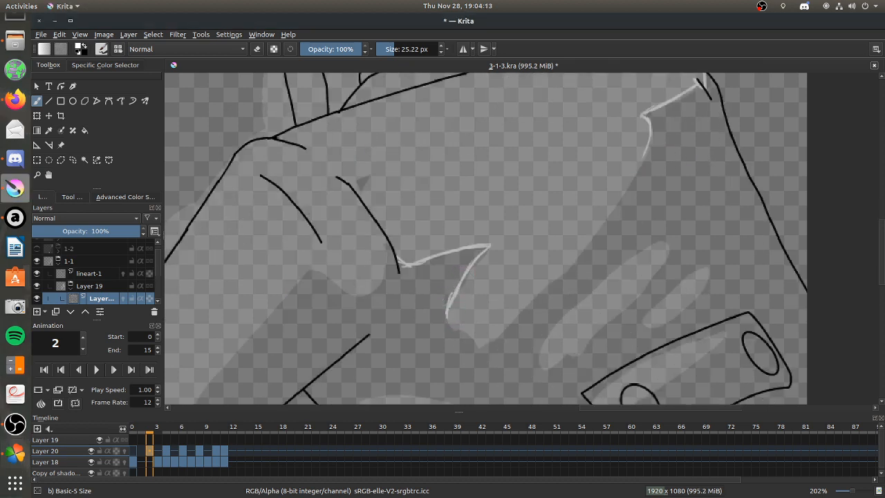
mouse_move(447, 317)
mouse_down()
mouse_move(473, 346)
mouse_move(492, 341)
mouse_move(517, 312)
mouse_move(497, 337)
mouse_move(505, 331)
mouse_move(571, 260)
mouse_move(628, 183)
mouse_move(602, 206)
mouse_move(637, 156)
mouse_move(607, 207)
mouse_move(620, 187)
mouse_up()
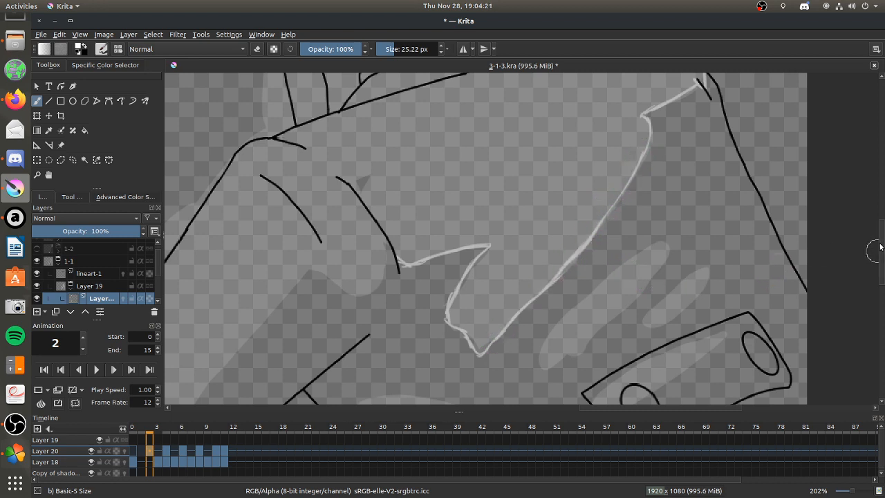
Outline the two slanted shading streaks above the plate with two circles, the long one and the small one.
scroll(877, 246, down, 2)
mouse_move(542, 306)
mouse_down()
mouse_move(653, 205)
mouse_move(574, 262)
mouse_up()
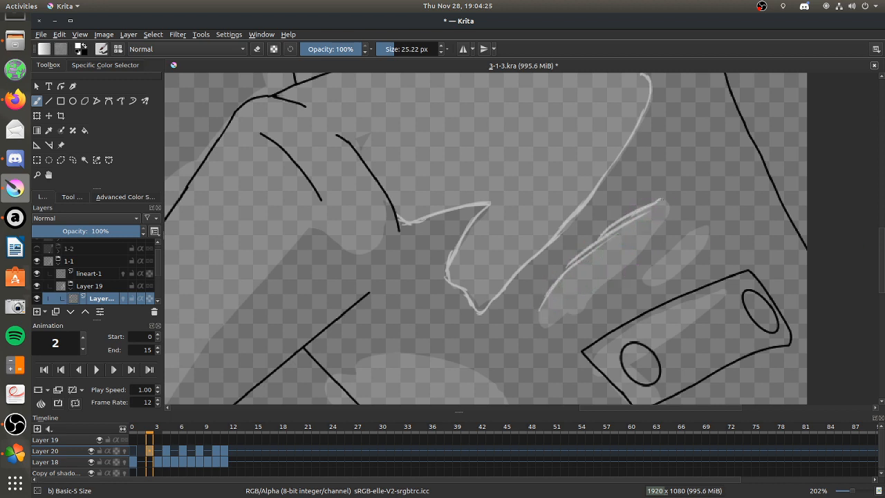
mouse_move(658, 207)
mouse_down()
mouse_move(614, 282)
mouse_move(635, 252)
mouse_move(577, 317)
mouse_up()
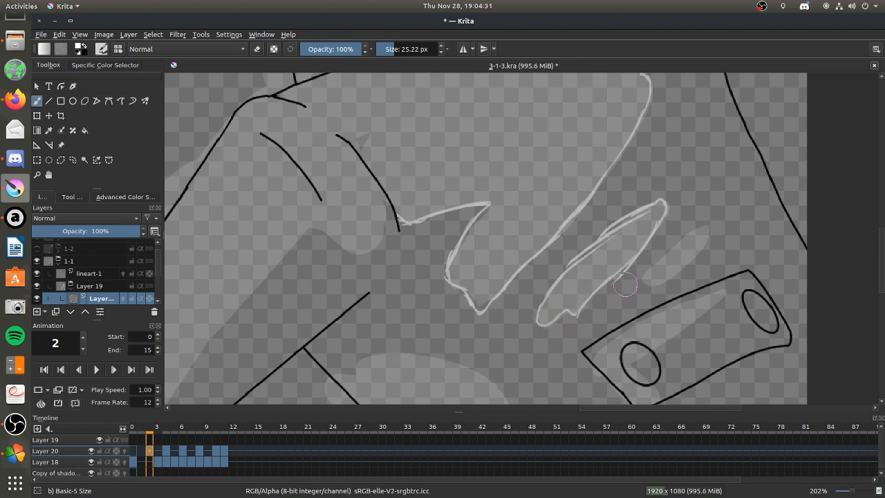
mouse_move(667, 255)
mouse_down()
mouse_move(700, 222)
mouse_move(690, 232)
mouse_move(707, 228)
mouse_move(686, 256)
mouse_move(704, 236)
mouse_move(678, 266)
mouse_move(657, 268)
mouse_move(641, 285)
mouse_move(686, 259)
mouse_up()
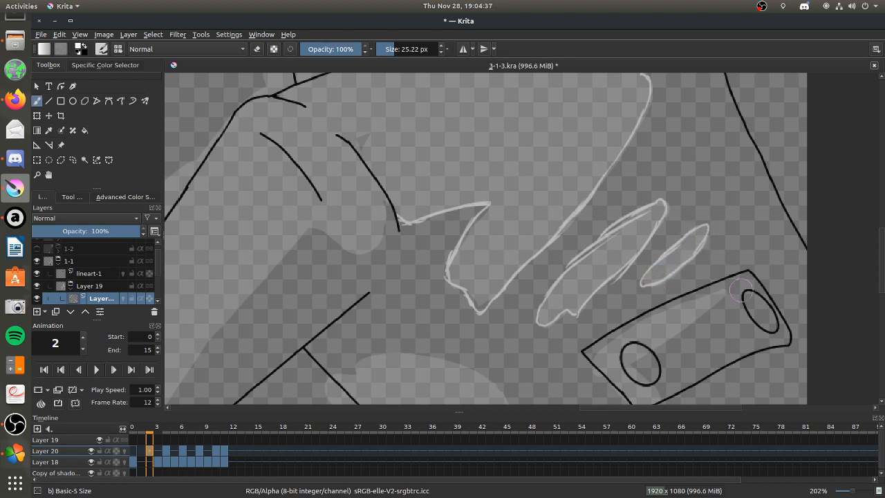
Outline the shading edge across the plate with two circles, curving through the nearer circle down to the plate's lower corner.
scroll(873, 253, down, 1)
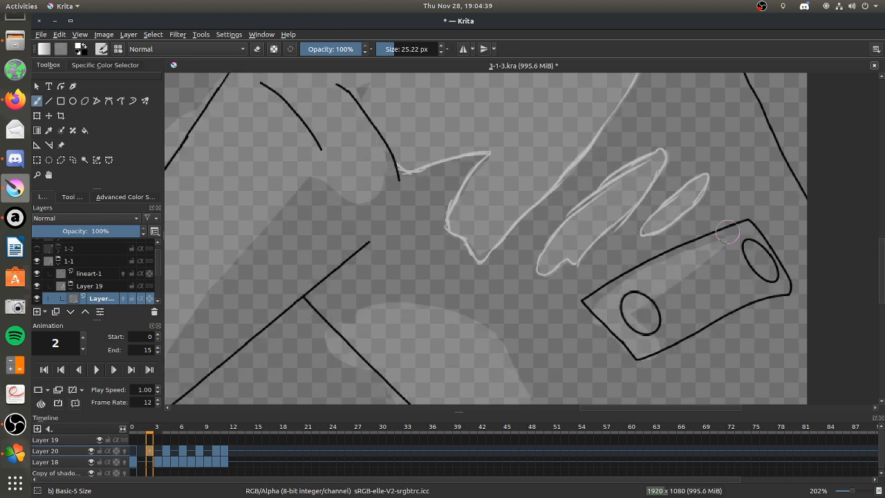
drag(692, 261, 643, 291)
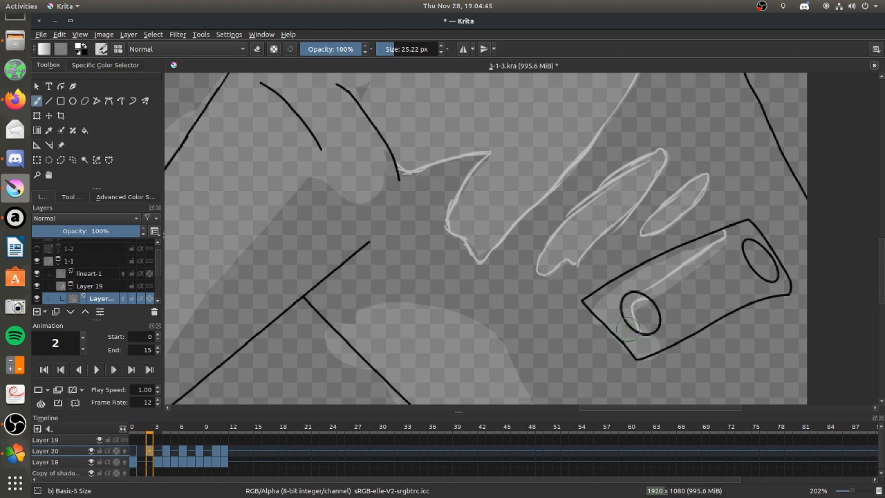
drag(629, 329, 644, 350)
Outline the broad rounded band below the arm, from the crossing line over its top and down to the canvas's bottom edge.
scroll(870, 264, down, 2)
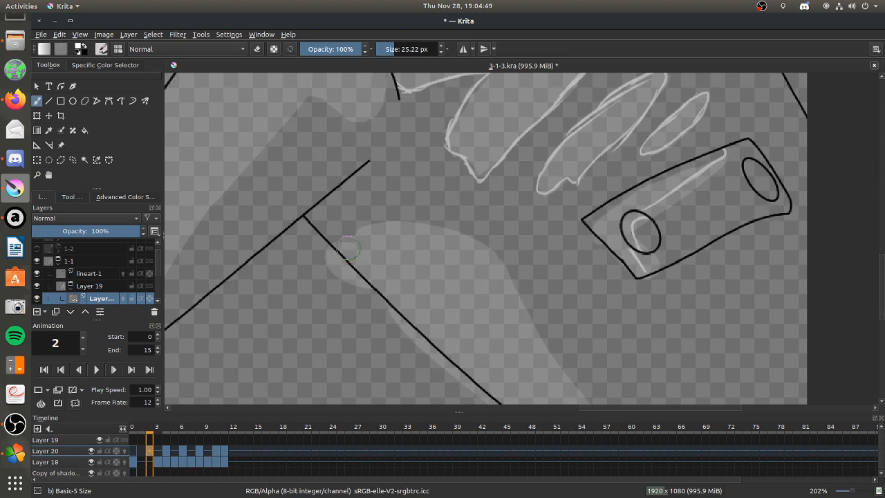
drag(331, 253, 409, 222)
mouse_move(356, 234)
mouse_down()
mouse_move(419, 221)
mouse_move(475, 243)
mouse_move(501, 278)
mouse_up()
mouse_move(469, 250)
mouse_down()
mouse_move(523, 292)
mouse_move(588, 386)
mouse_up()
drag(519, 316, 588, 400)
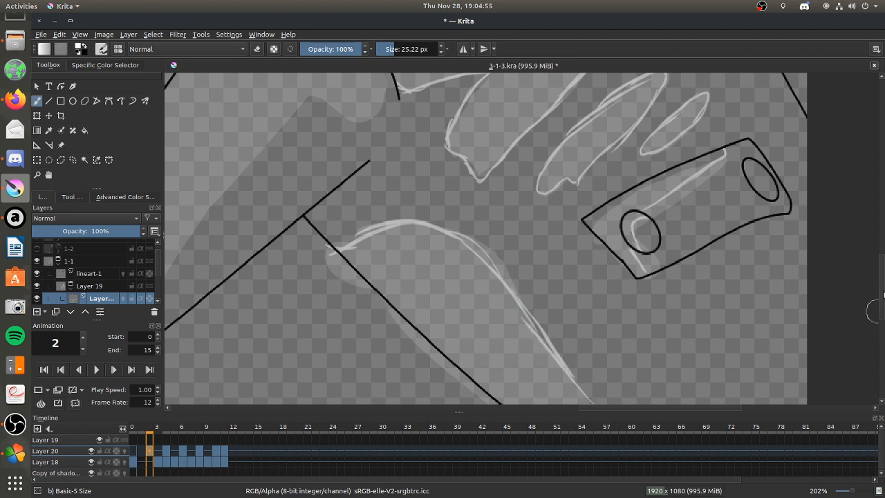
scroll(872, 311, down, 5)
drag(588, 246, 689, 363)
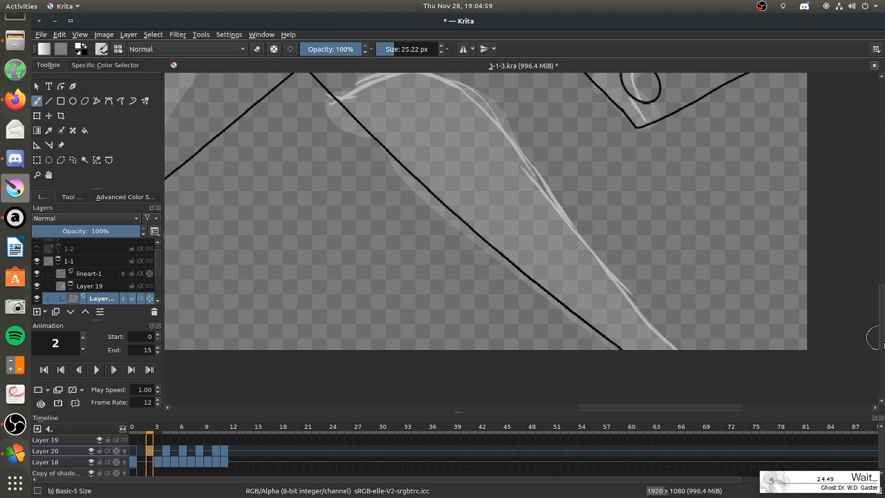
Outline the bottom of the curved shading edge below the shoulder fold lines.
drag(882, 335, 875, 271)
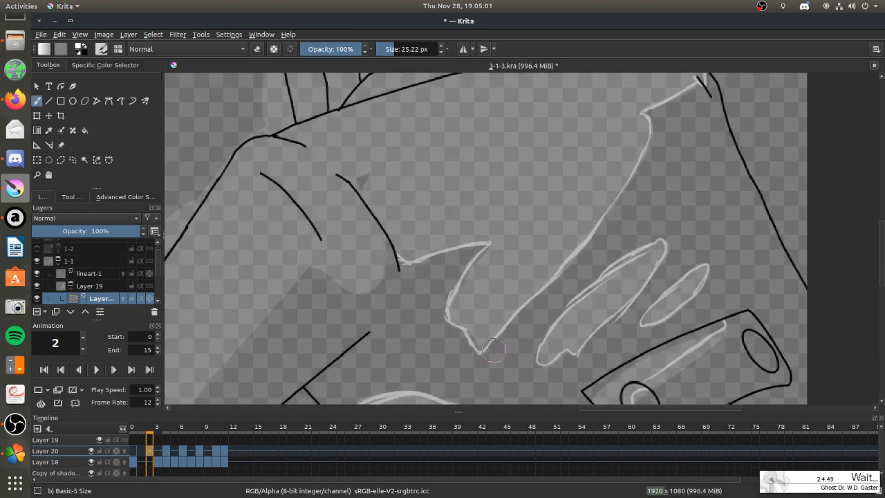
drag(668, 408, 645, 407)
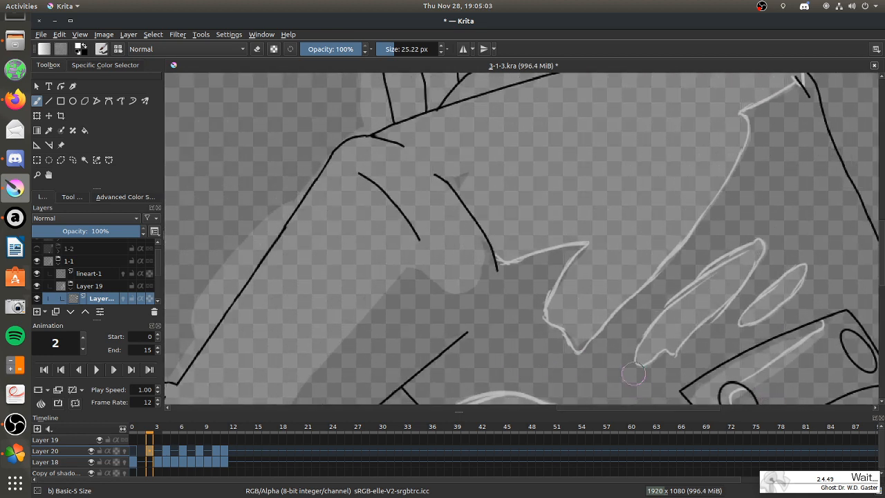
drag(428, 276, 480, 284)
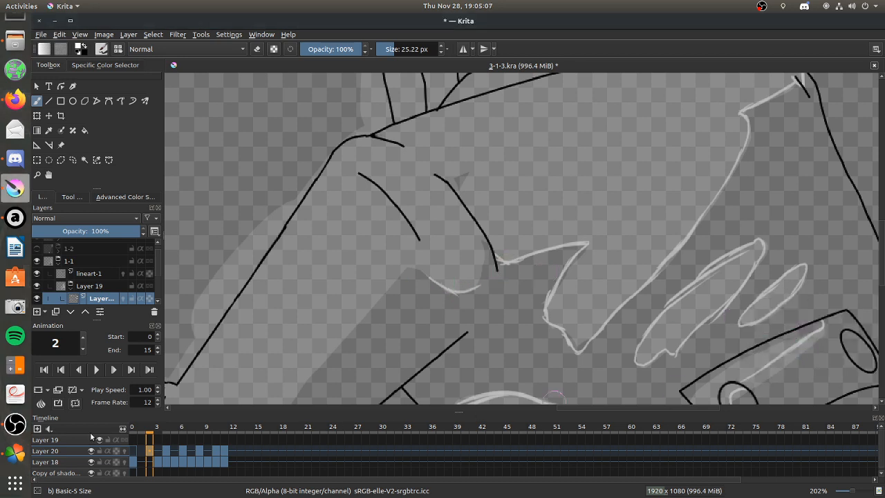
Narrow the Krita window to uncover part of the desktop and move the Gaster mascot onto the free area.
click(12, 456)
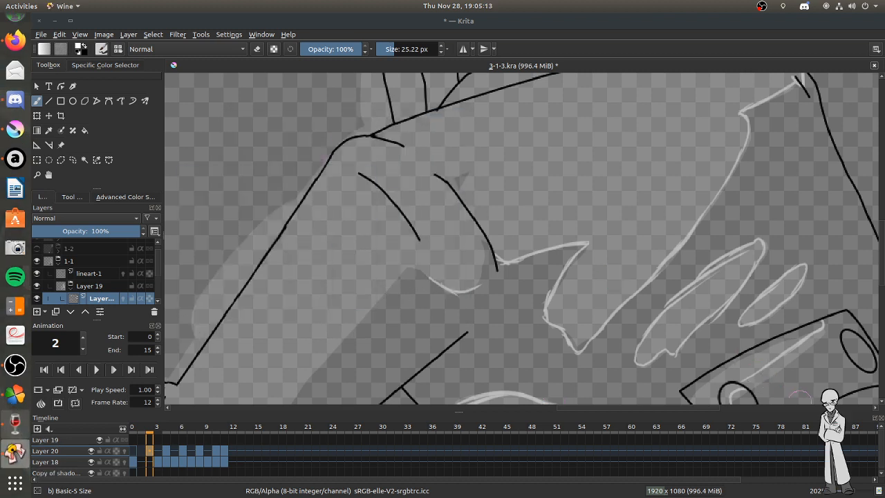
drag(701, 20, 2, 91)
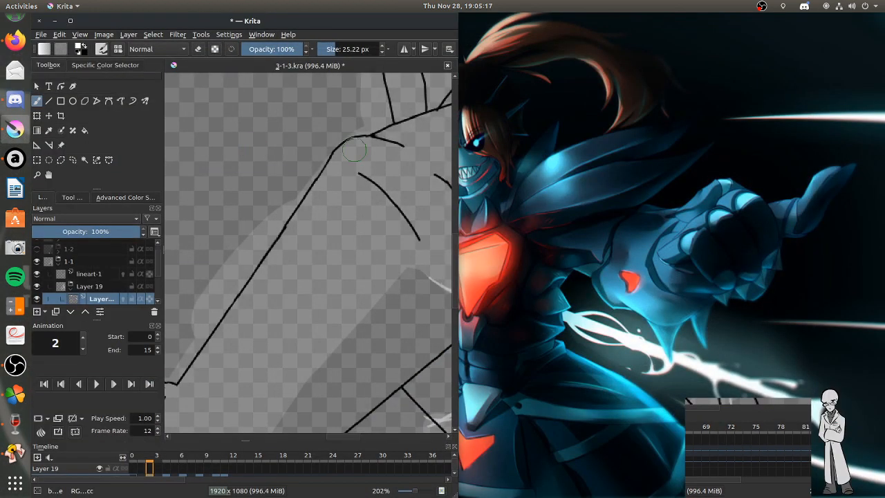
drag(457, 235, 817, 271)
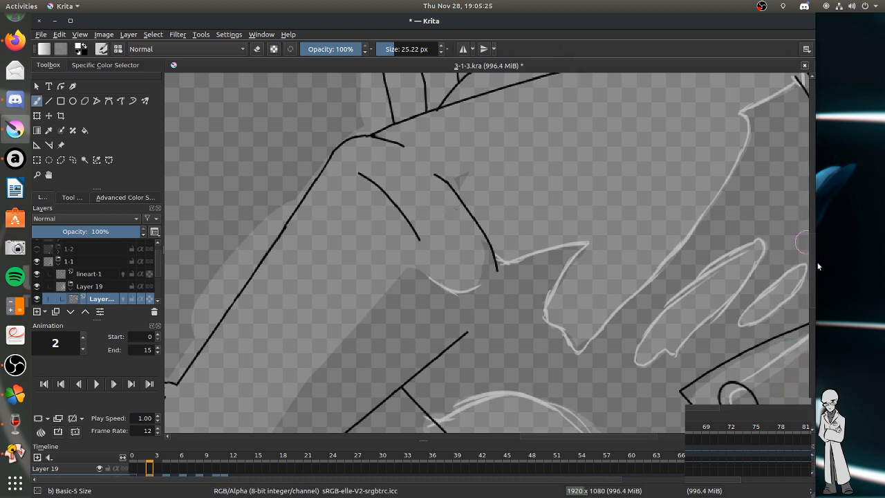
drag(814, 240, 675, 248)
drag(816, 398, 739, 305)
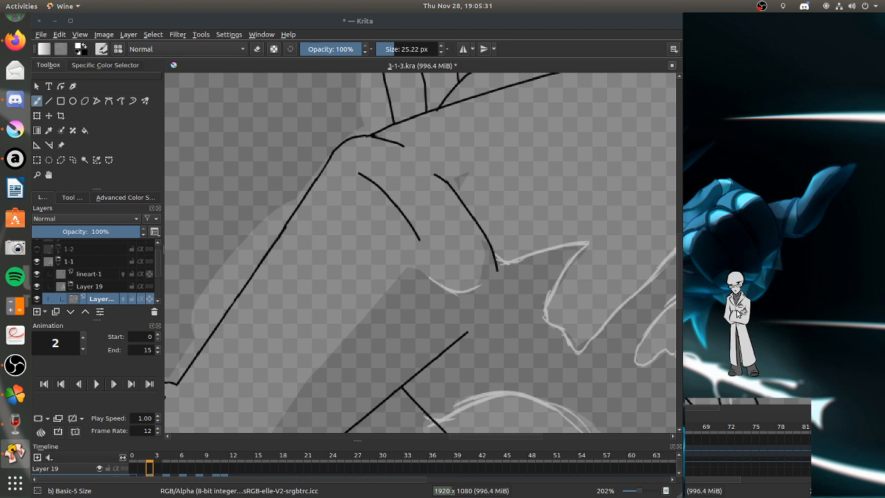
Interact with the Gaster mascot, choosing to change your mind in its menu and petting its head, and return to a maximized Krita.
double_click(738, 310)
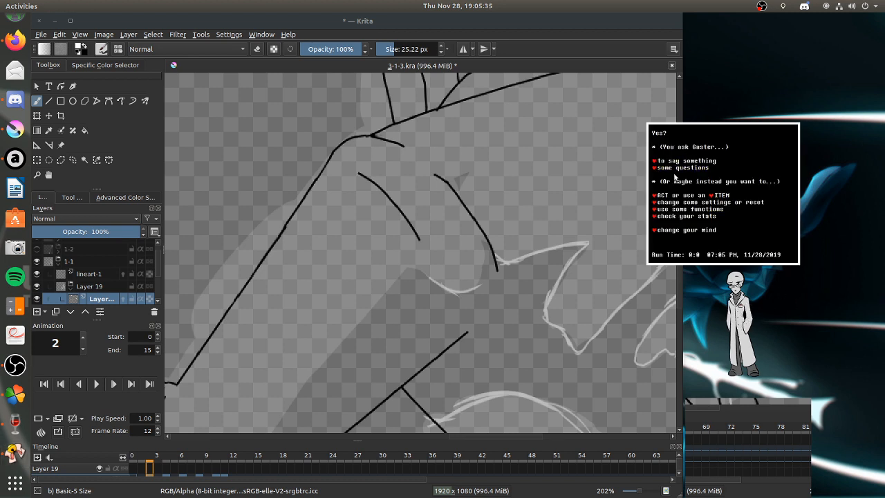
click(700, 229)
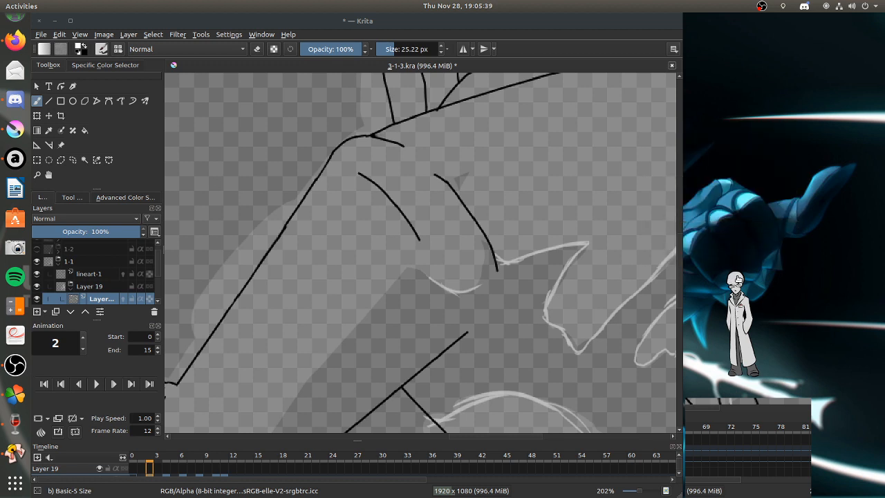
click(735, 276)
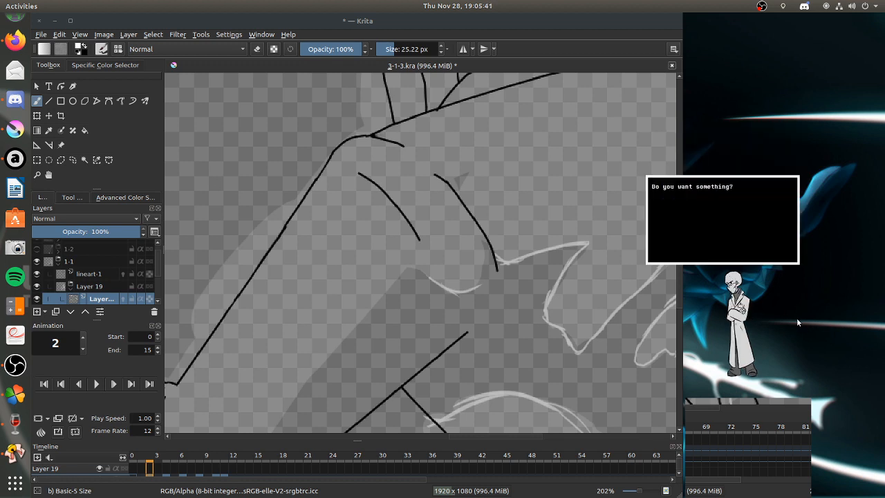
click(746, 233)
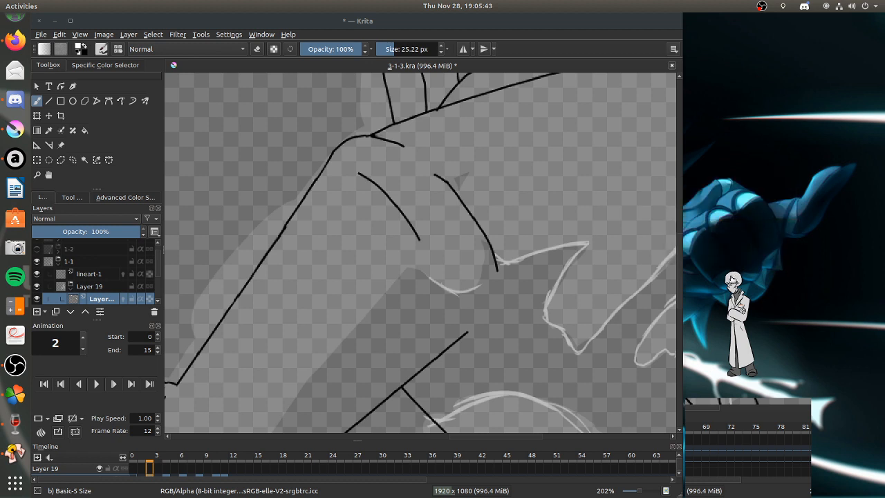
click(731, 278)
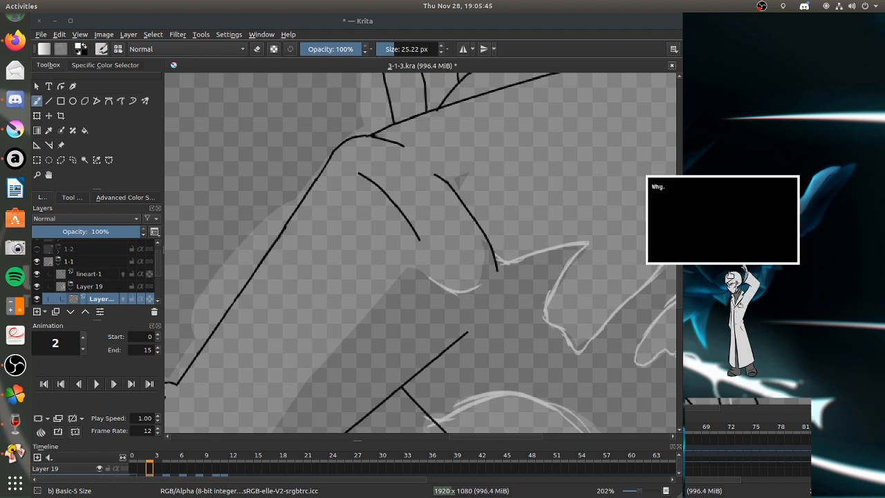
click(737, 231)
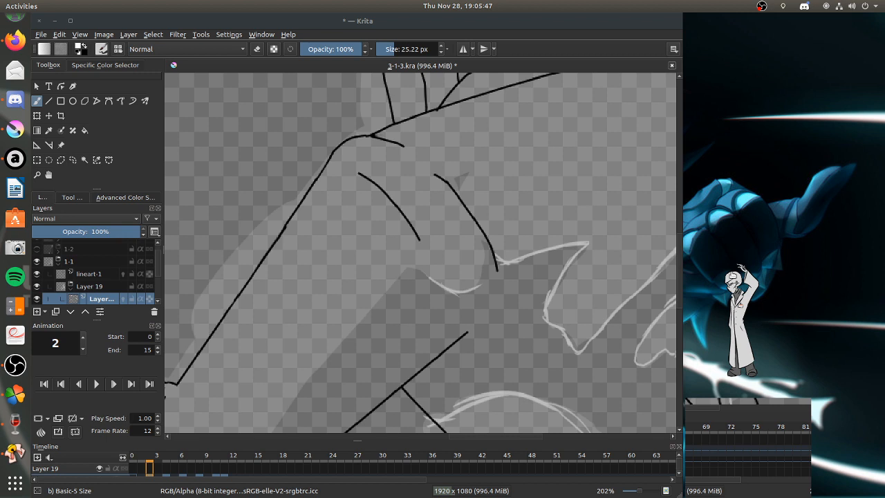
click(737, 277)
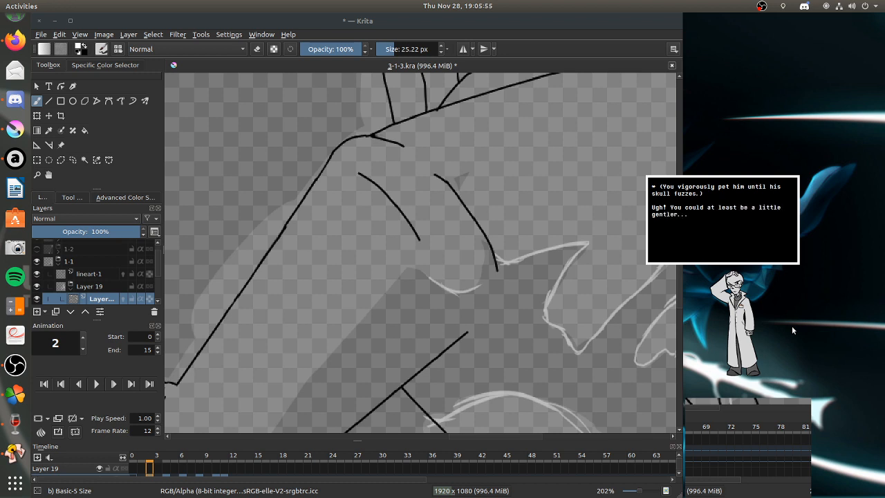
click(693, 246)
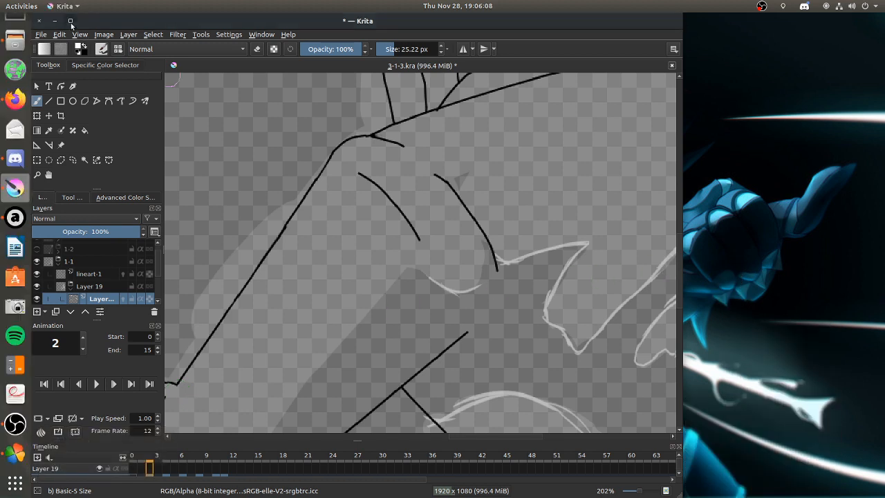
click(69, 21)
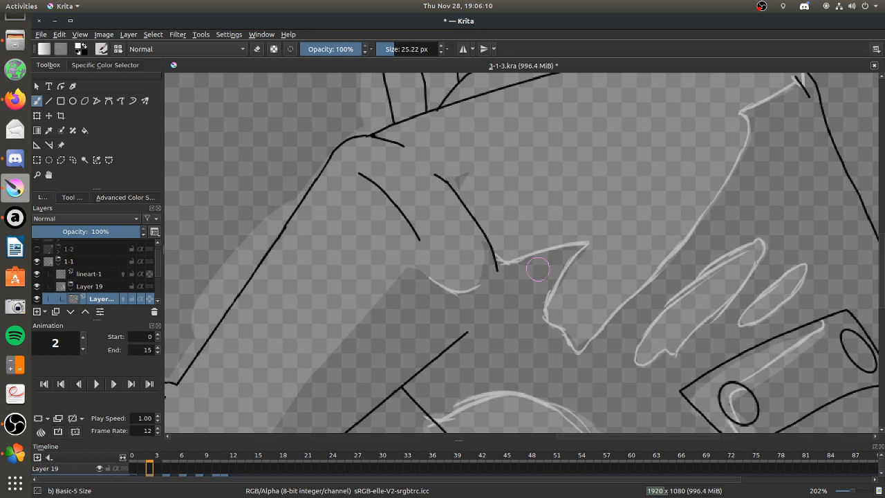
Extend the curve below the shoulder folds upward and outline the arm's shading edge from the elbow to that curve.
drag(484, 240, 480, 279)
drag(671, 436, 619, 435)
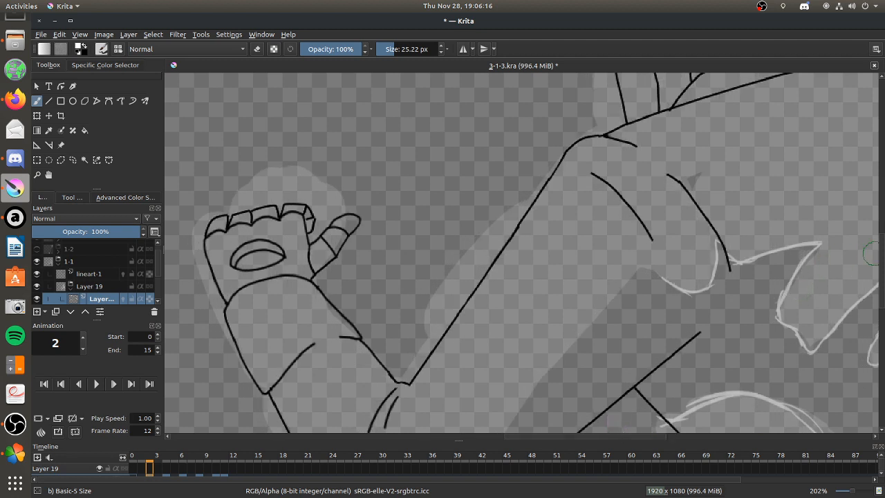
scroll(709, 285, down, 4)
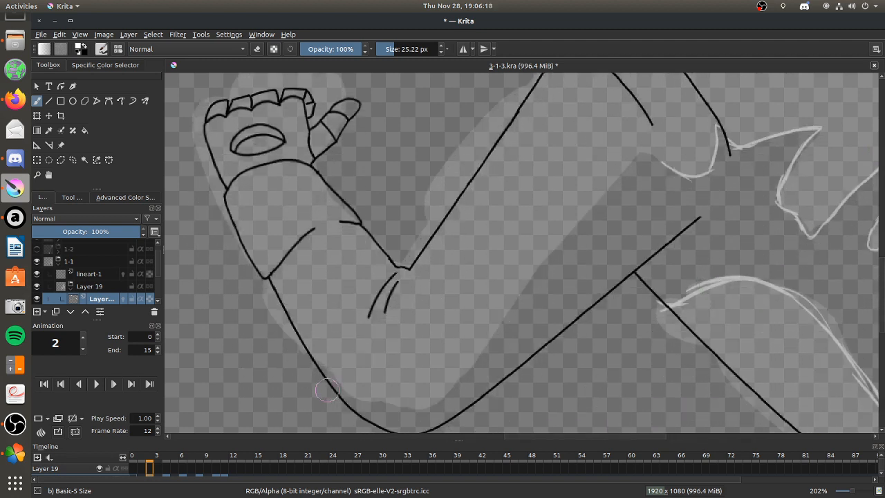
mouse_move(316, 360)
mouse_down()
mouse_move(359, 400)
mouse_move(431, 412)
mouse_move(399, 406)
mouse_move(451, 387)
mouse_move(462, 344)
mouse_move(494, 322)
mouse_up()
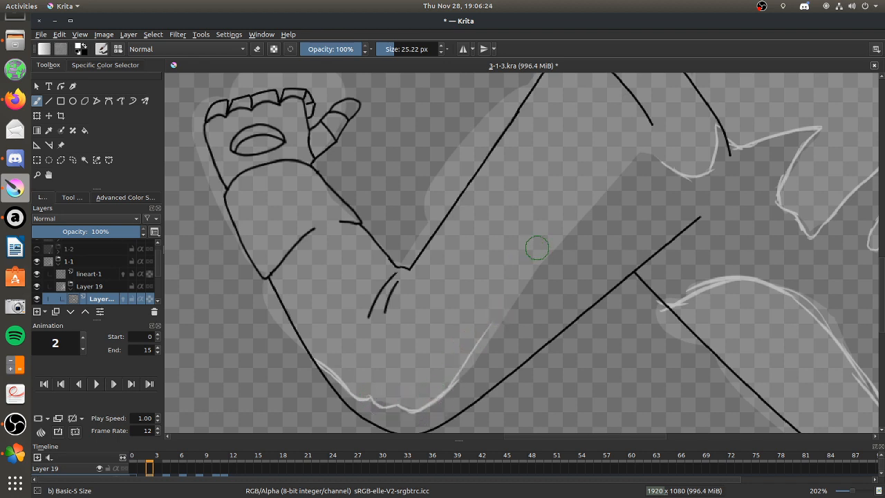
drag(446, 395, 524, 290)
drag(495, 334, 559, 252)
drag(525, 291, 616, 182)
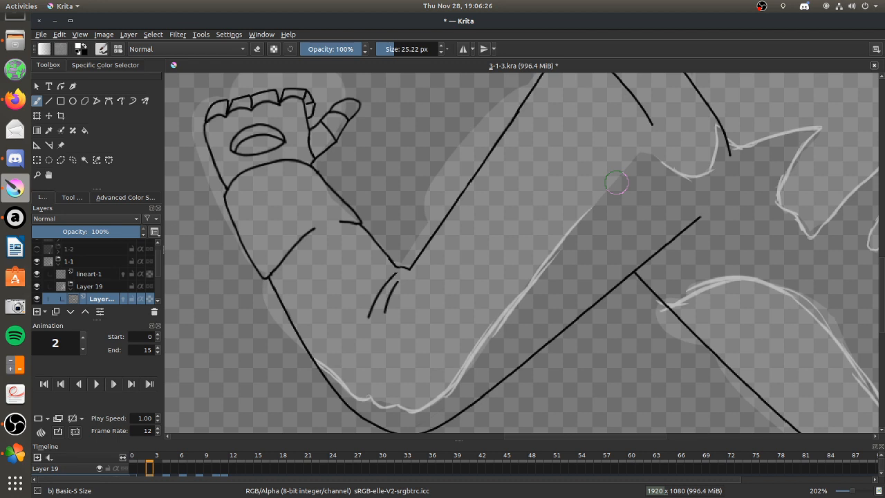
drag(561, 247, 655, 159)
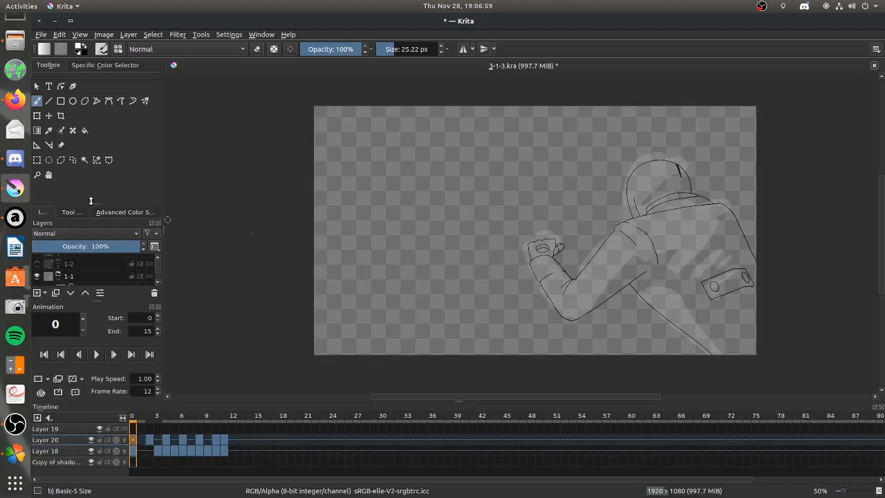
Enlarge the Layers docker by shrinking the Toolbox above it and the Animation docker below it, revealing the layers under Layer 19.
drag(90, 200, 91, 199)
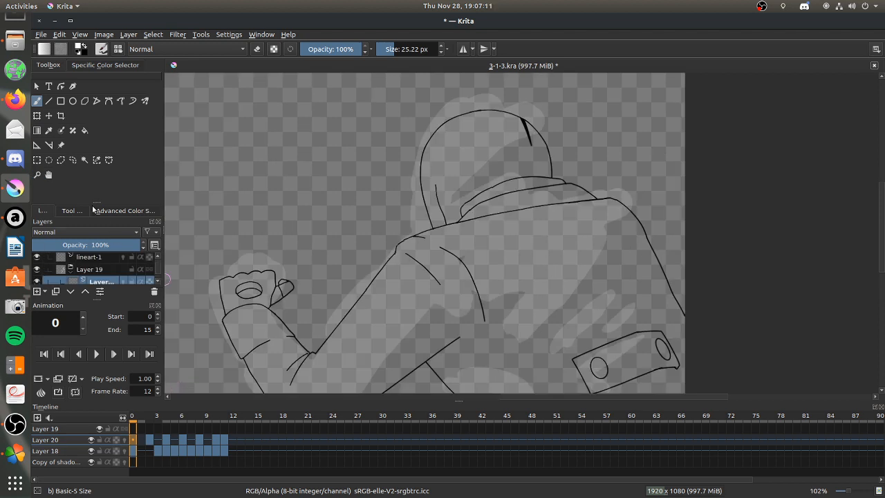
drag(97, 203, 97, 188)
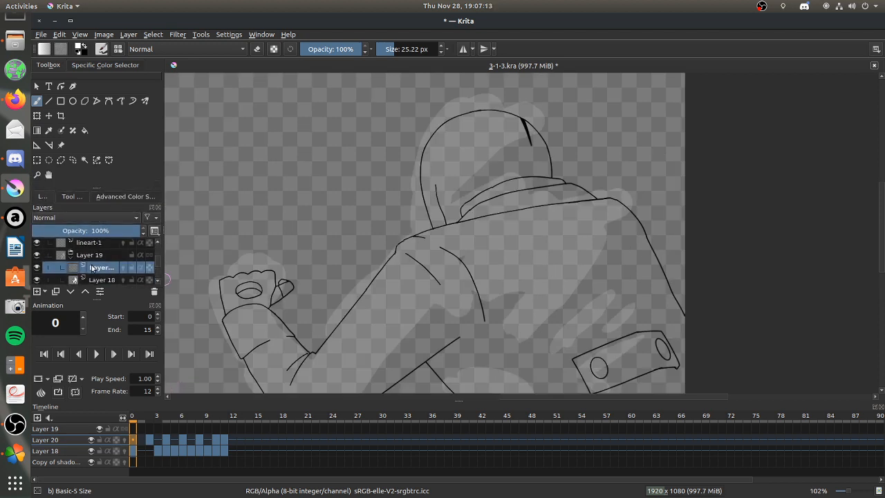
drag(100, 298, 100, 311)
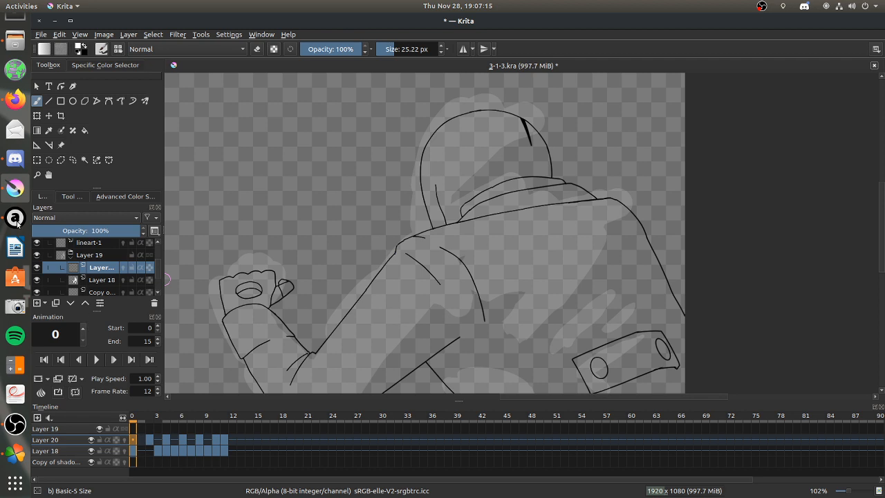
Switch to Audacious, resume playback of Spookwave, and return to Krita.
click(18, 224)
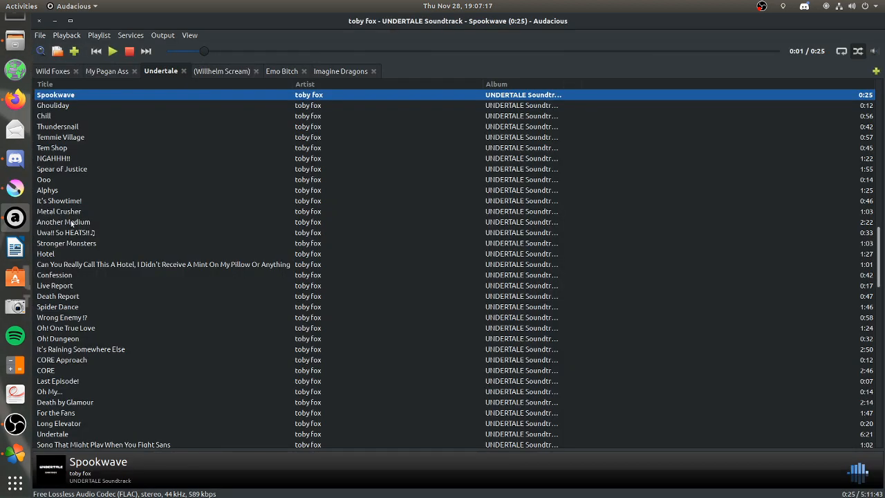
click(112, 51)
click(55, 21)
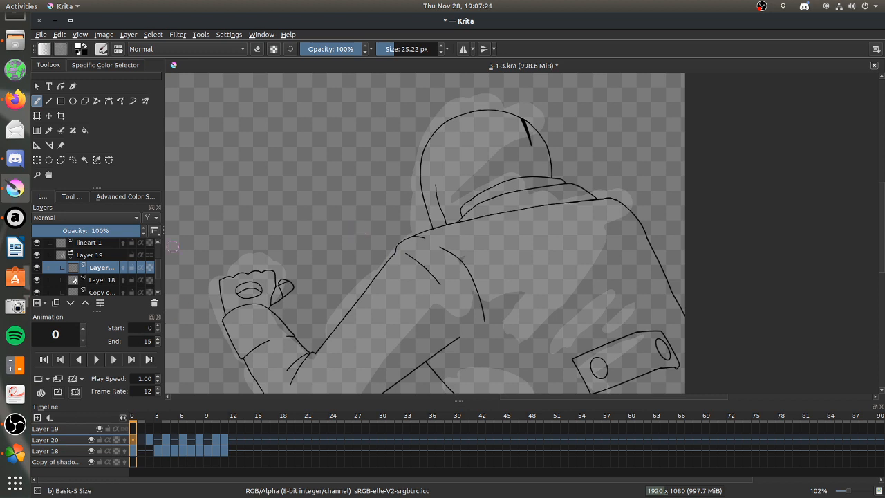
Outline the curved shading edge across the hood on frame 0 and touch up the lower end of the line.
mouse_move(442, 202)
mouse_down()
mouse_move(519, 141)
mouse_move(546, 133)
mouse_up()
drag(535, 135, 541, 133)
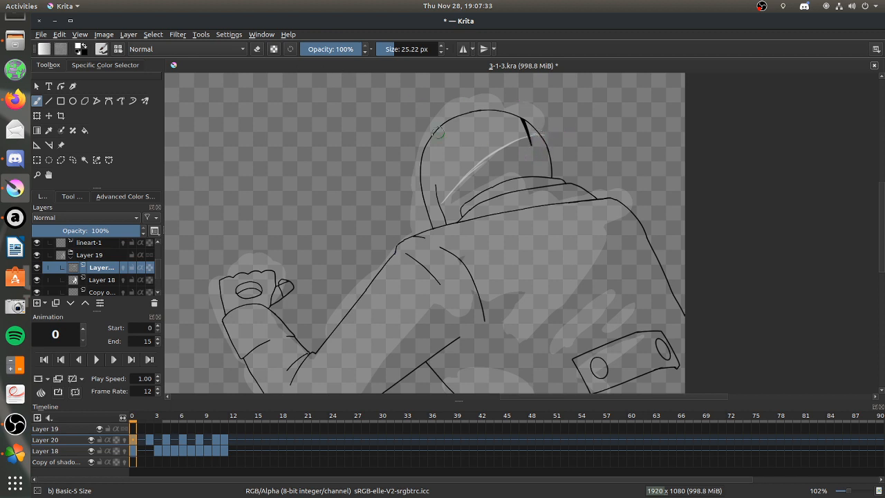
click(258, 47)
key(e)
drag(441, 205, 456, 186)
Switch to OBS to stop the live stream.
click(15, 423)
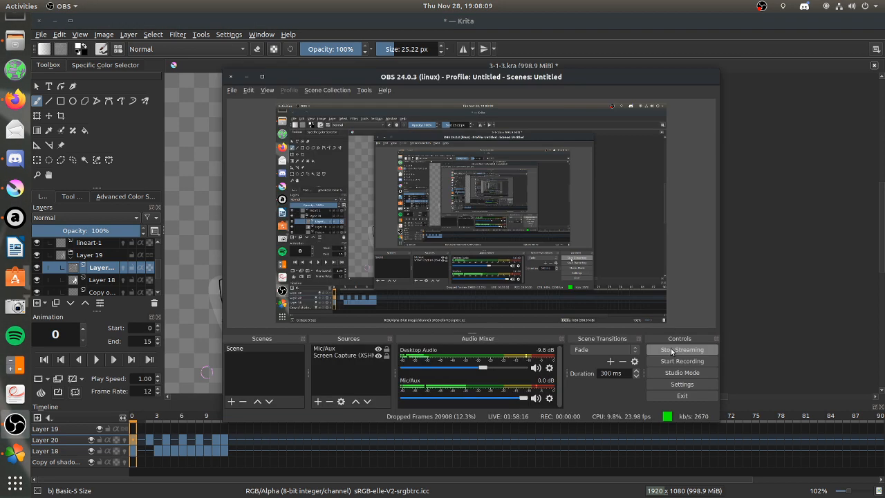